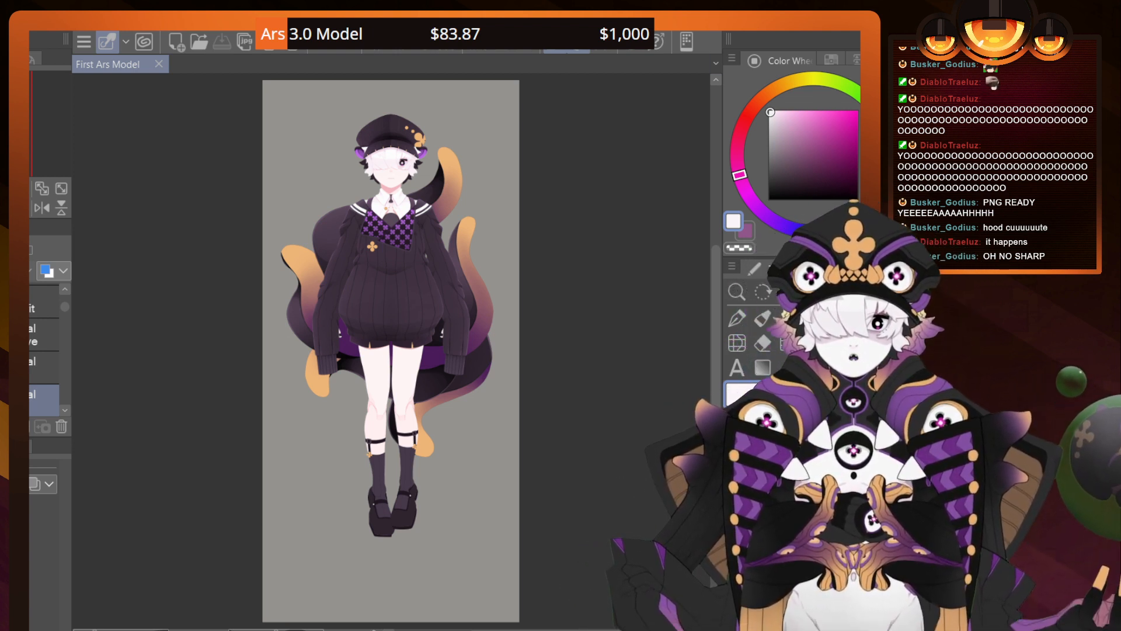
Hide the side palettes so the canvas fills the whole window
{"action": "key", "text": "Tab"}
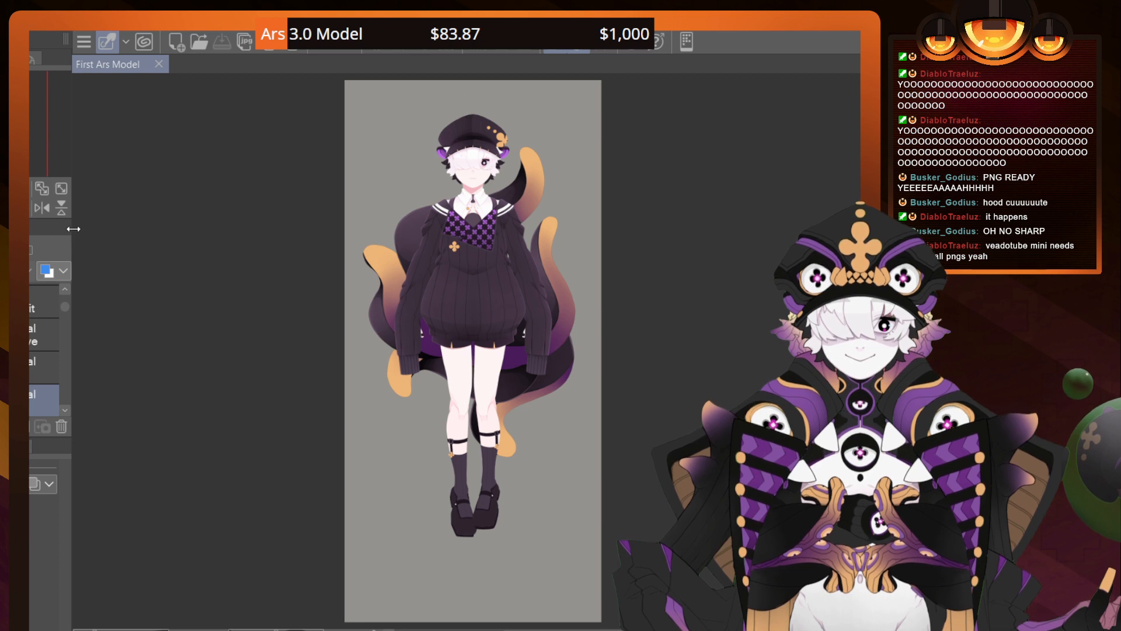
{"action": "left_click_drag", "start_coordinate": [73, 229], "coordinate": [32, 225]}
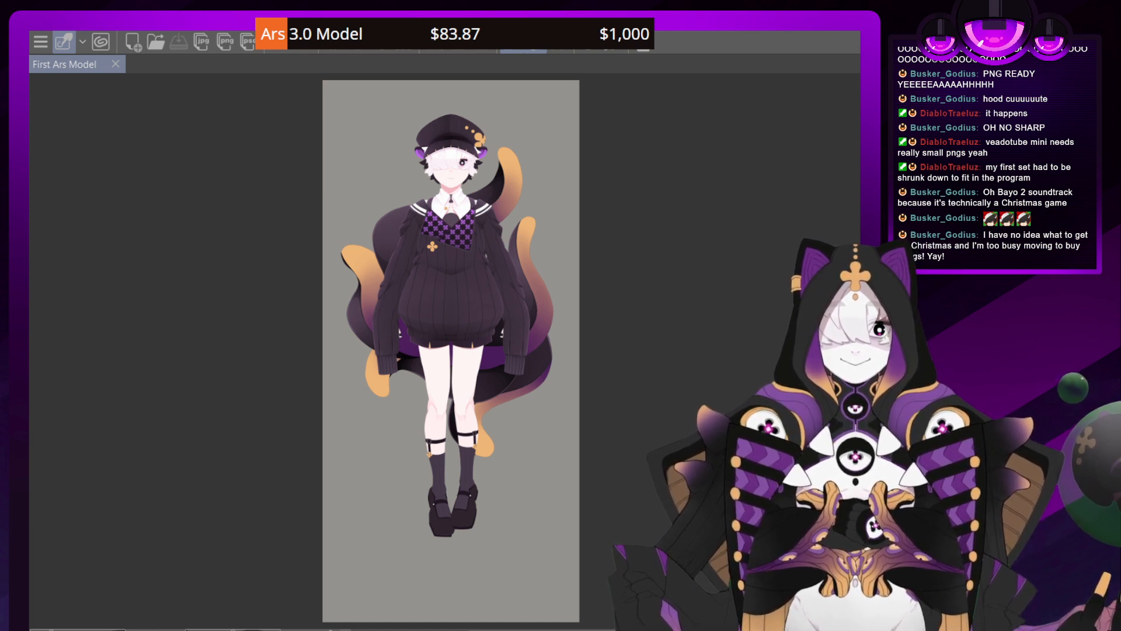
Examine the full character illustration, including the sweater, legs, face, cap and the patterned chest flaps
{"action": "mouse_move", "coordinate": [450, 350]}
{"action": "left_mouse_down"}
{"action": "mouse_move", "coordinate": [454, 380]}
{"action": "mouse_move", "coordinate": [448, 354]}
{"action": "left_mouse_up"}
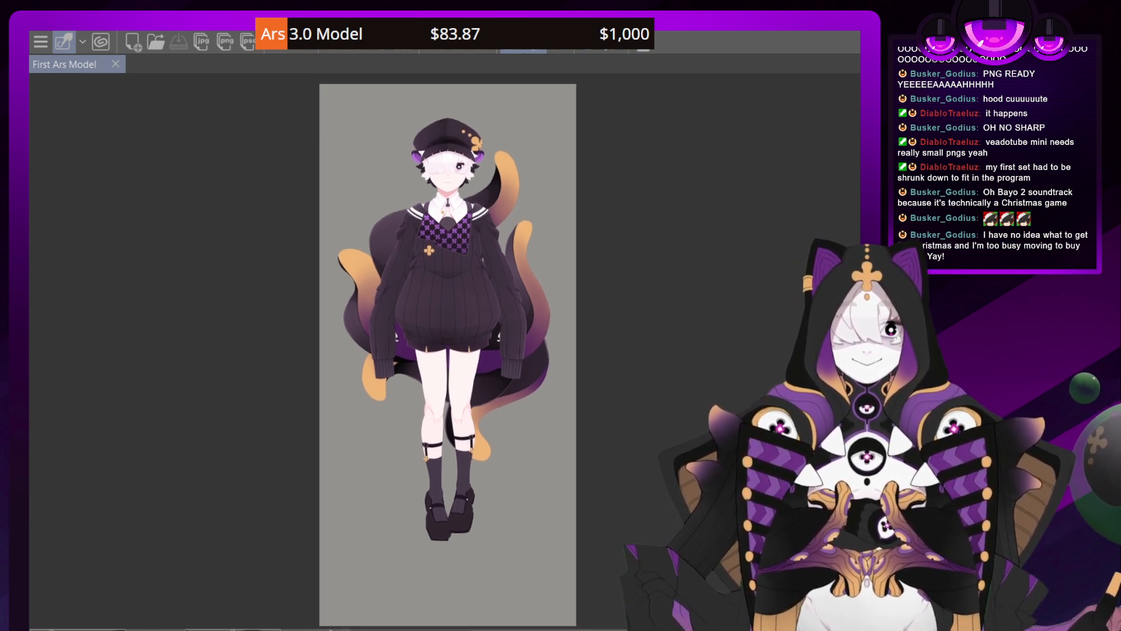
{"action": "scroll", "coordinate": [451, 349], "scroll_direction": "up", "scroll_amount": 5}
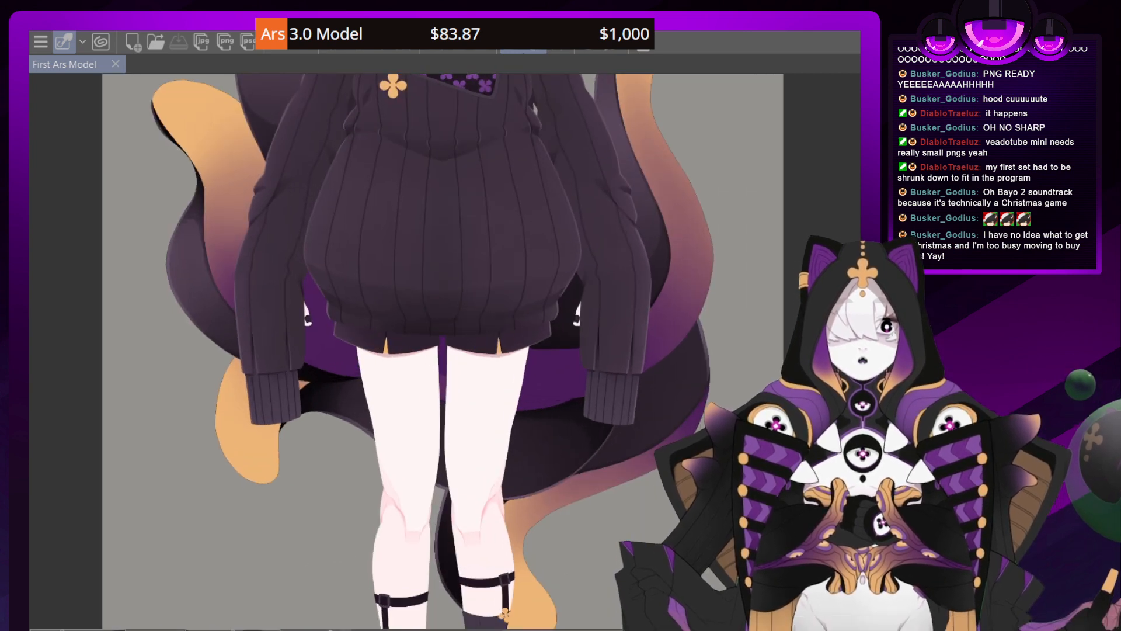
{"action": "scroll", "coordinate": [450, 349], "scroll_direction": "down", "scroll_amount": 2}
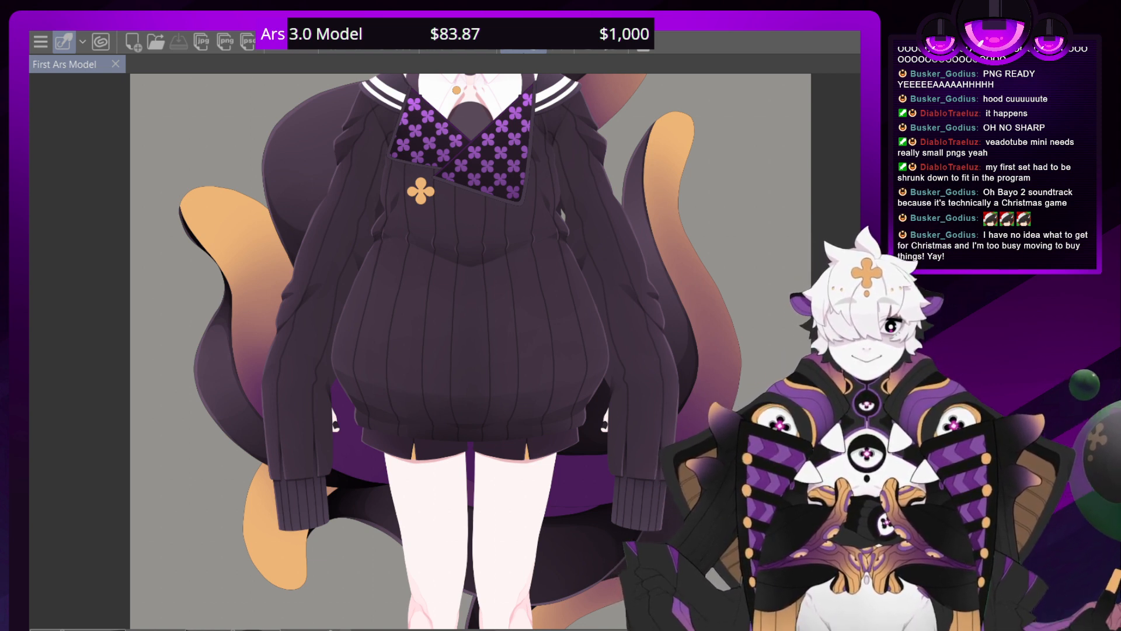
{"action": "left_click_drag", "start_coordinate": [455, 198], "coordinate": [429, 521]}
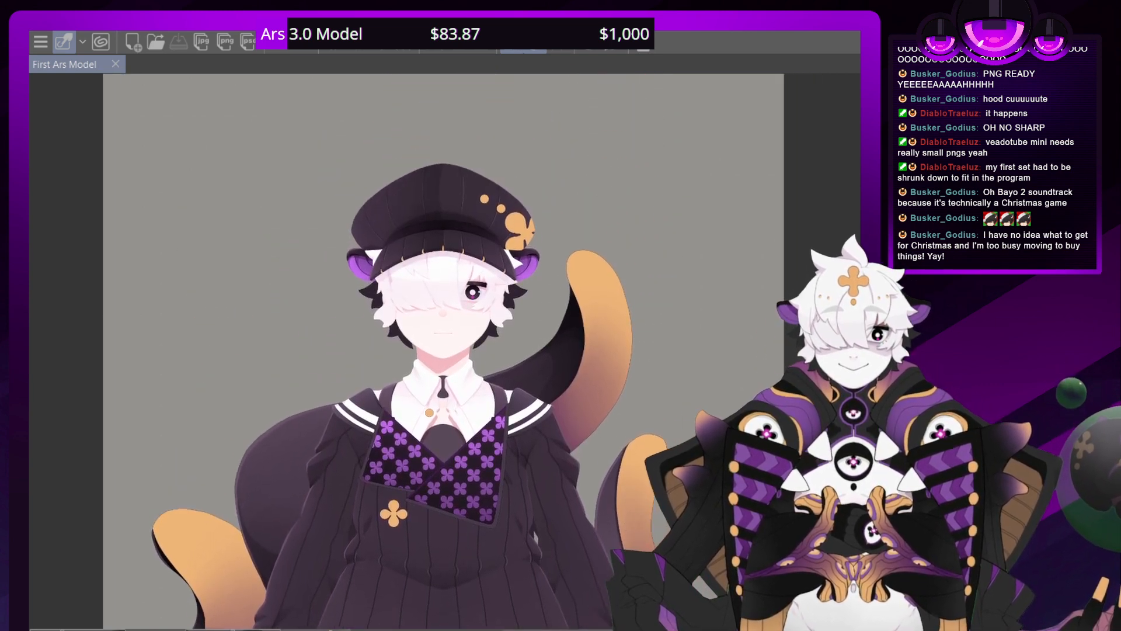
{"action": "scroll", "coordinate": [450, 350], "scroll_direction": "up", "scroll_amount": 8}
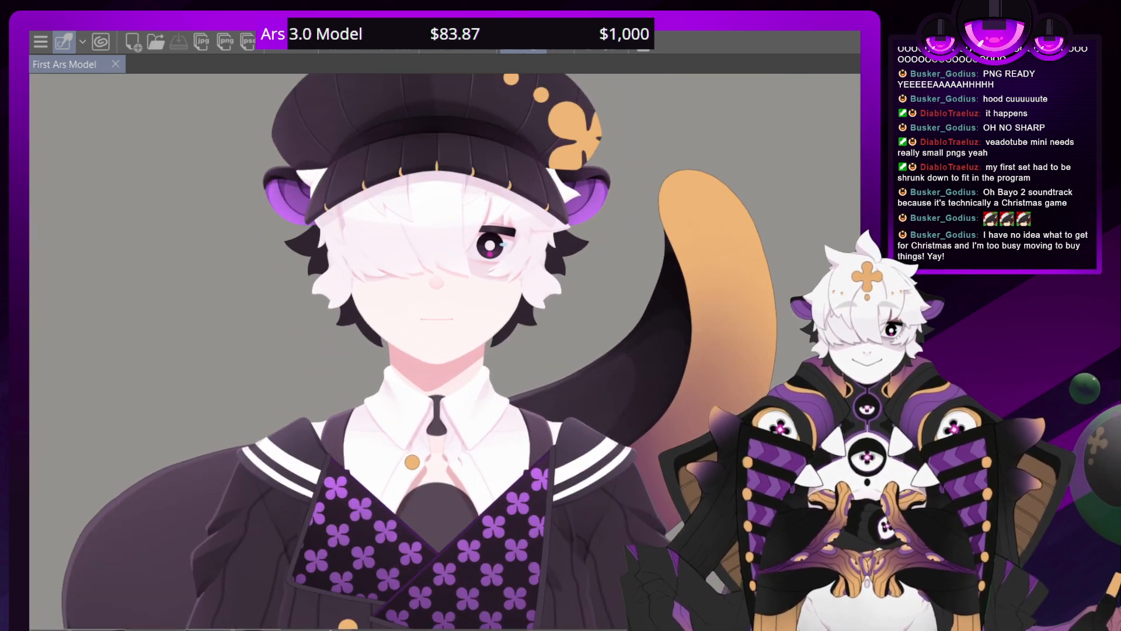
{"action": "scroll", "coordinate": [449, 349], "scroll_direction": "down", "scroll_amount": 5}
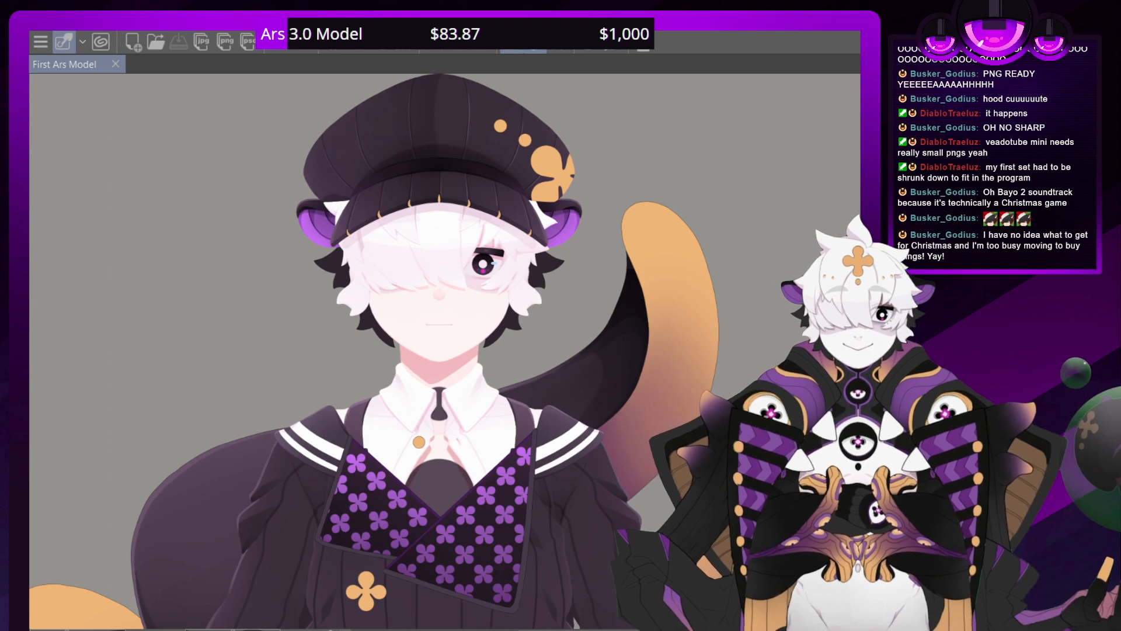
{"action": "scroll", "coordinate": [443, 350], "scroll_direction": "down", "scroll_amount": 3}
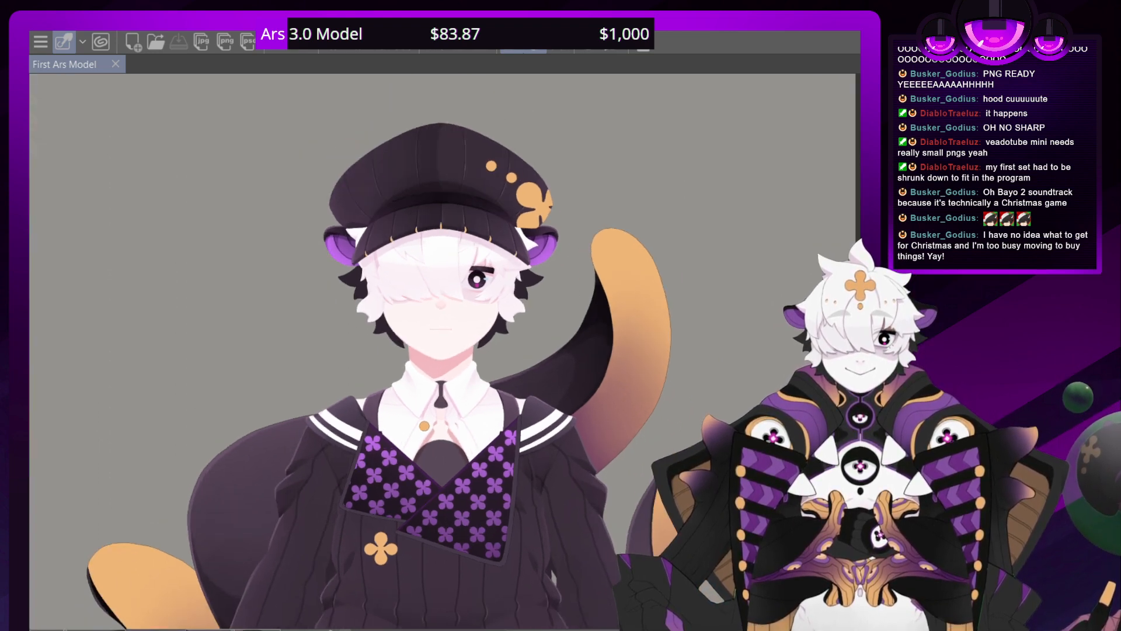
{"action": "scroll", "coordinate": [443, 351], "scroll_direction": "down", "scroll_amount": 2}
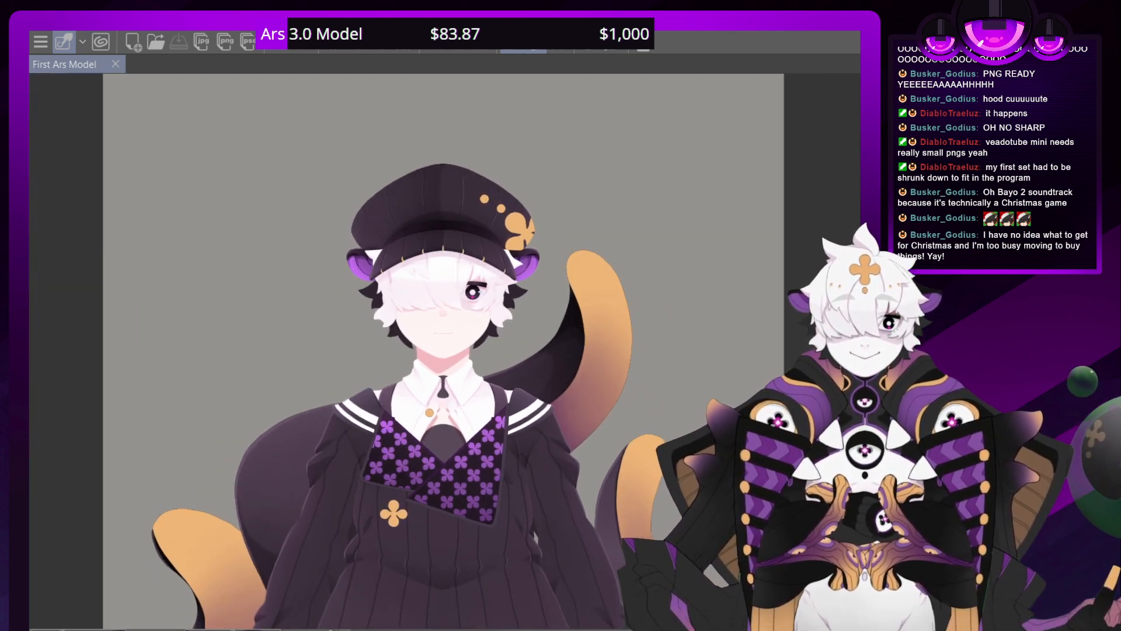
{"action": "left_click_drag", "start_coordinate": [467, 496], "coordinate": [434, 364]}
{"action": "scroll", "coordinate": [447, 350], "scroll_direction": "down", "scroll_amount": 2}
{"action": "scroll", "coordinate": [447, 351], "scroll_direction": "up", "scroll_amount": 5}
{"action": "scroll", "coordinate": [449, 350], "scroll_direction": "up", "scroll_amount": 3}
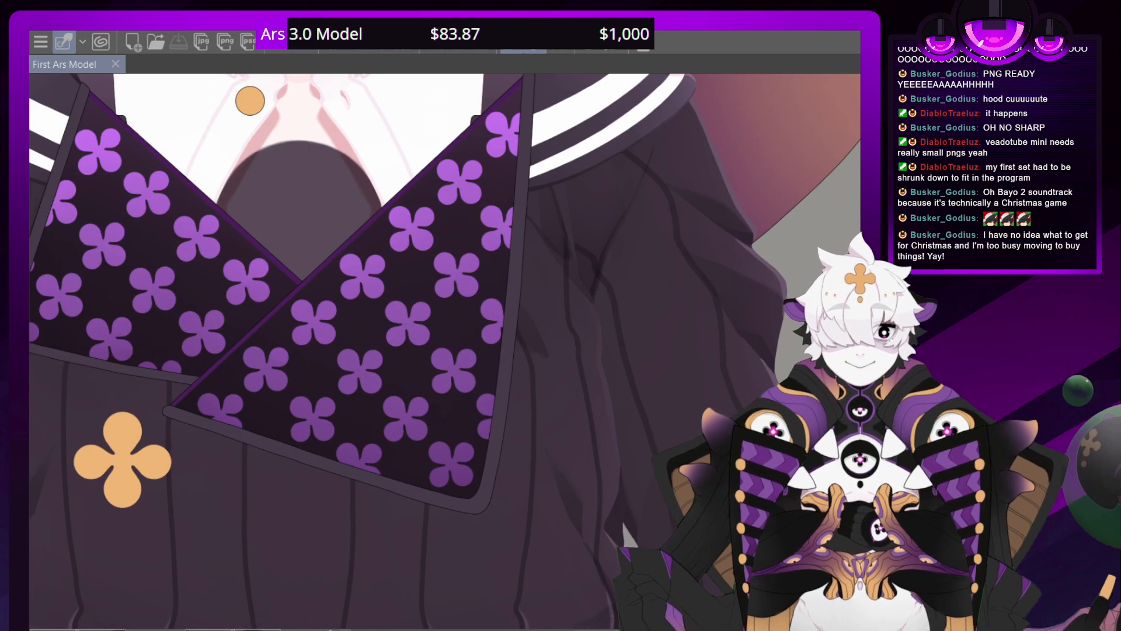
{"action": "scroll", "coordinate": [451, 350], "scroll_direction": "down", "scroll_amount": 4}
{"action": "scroll", "coordinate": [451, 350], "scroll_direction": "up", "scroll_amount": 3}
{"action": "scroll", "coordinate": [451, 350], "scroll_direction": "down", "scroll_amount": 2}
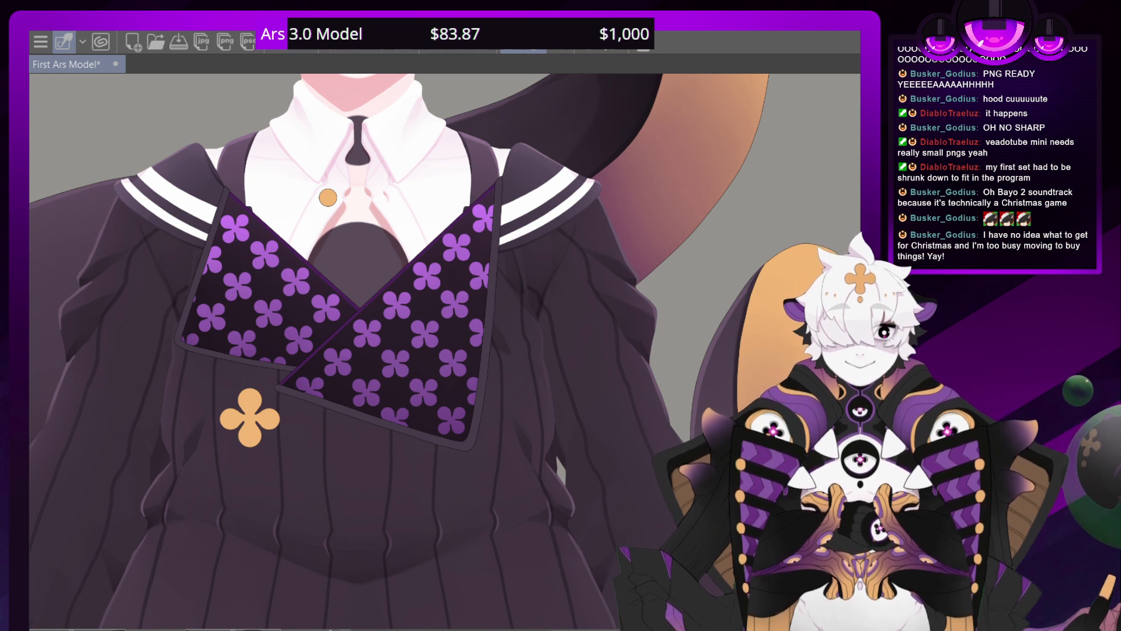
Step back and forth through the undo history to compare the patterned chest flaps with and without their border
{"action": "key", "text": "ctrl+z"}
{"action": "key", "text": "ctrl+y"}
{"action": "key", "text": "ctrl+y"}
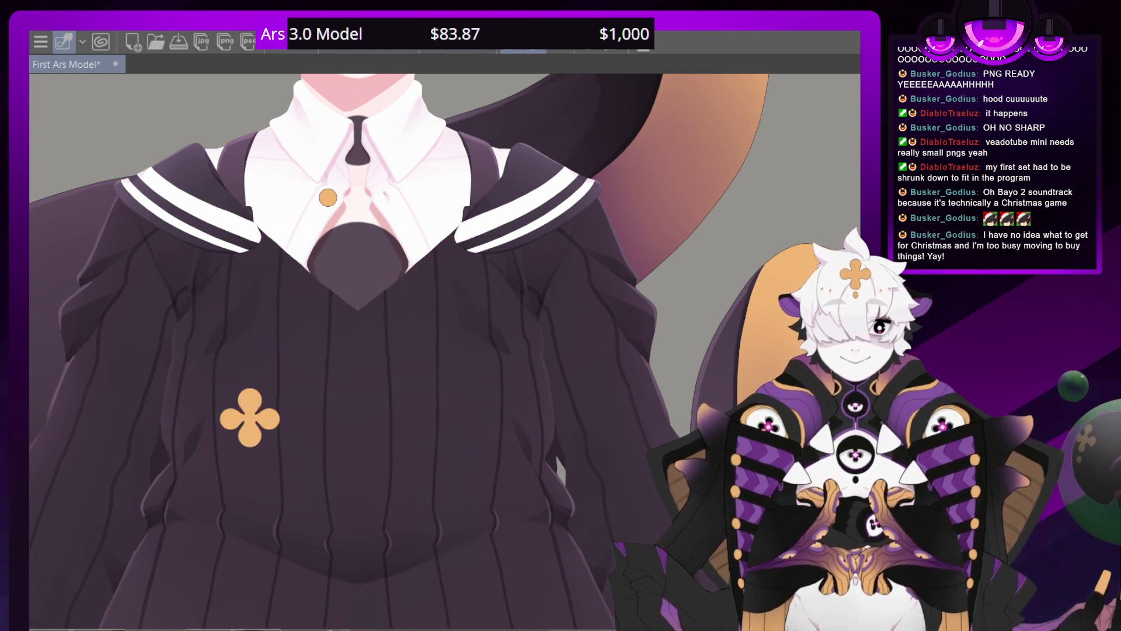
{"action": "key", "text": "ctrl+z"}
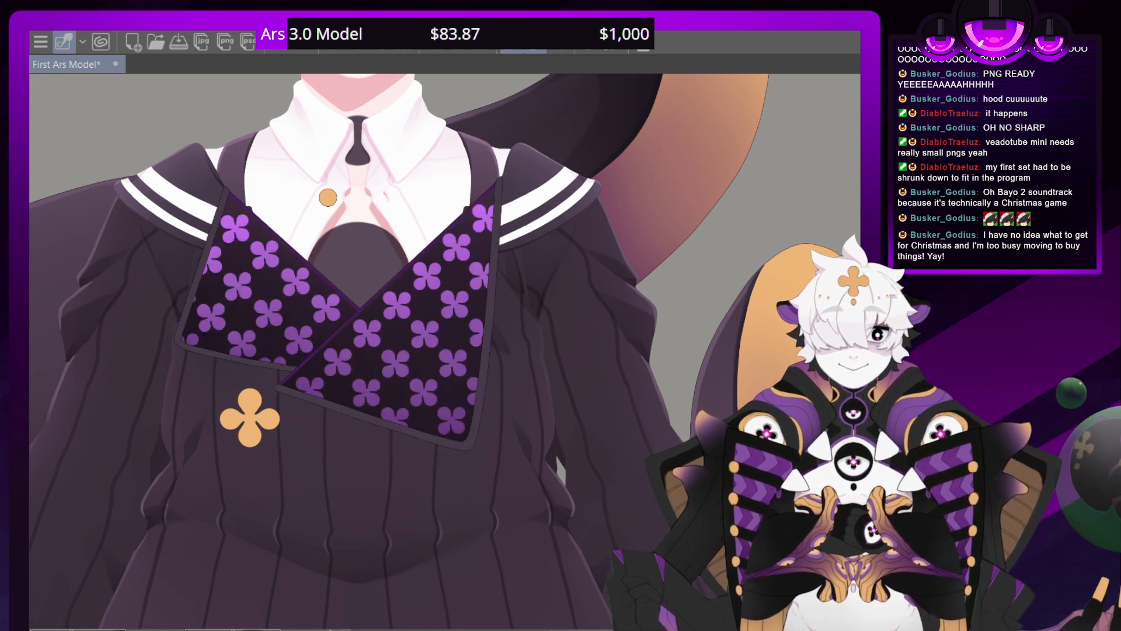
{"action": "key", "text": "ctrl+z"}
{"action": "key", "text": "ctrl+y"}
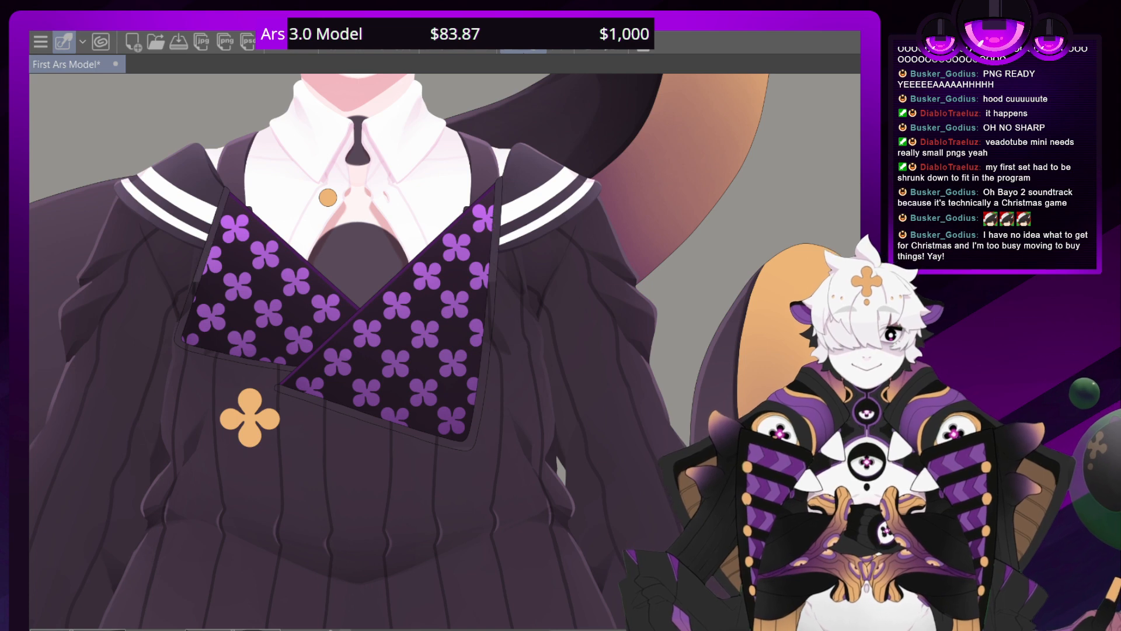
{"action": "key", "text": "ctrl+y"}
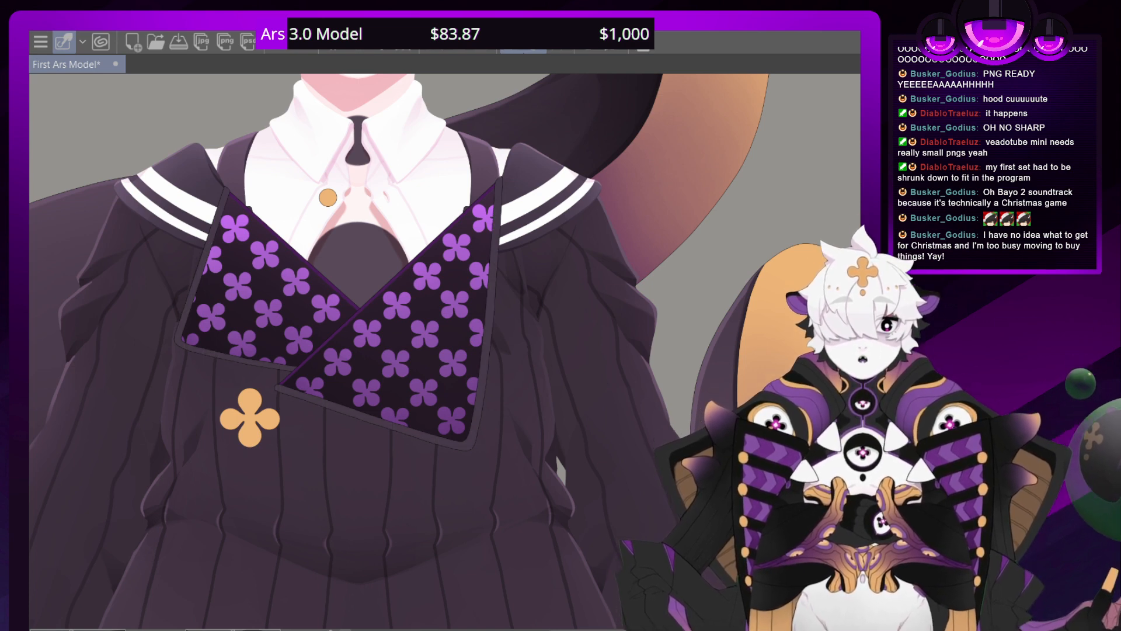
Paint darker shading along the outer edge of the lower border on the front patterned chest flap
{"action": "key", "text": "ctrl+plus"}
{"action": "key", "text": "ctrl+plus"}
{"action": "key", "text": "ctrl+plus"}
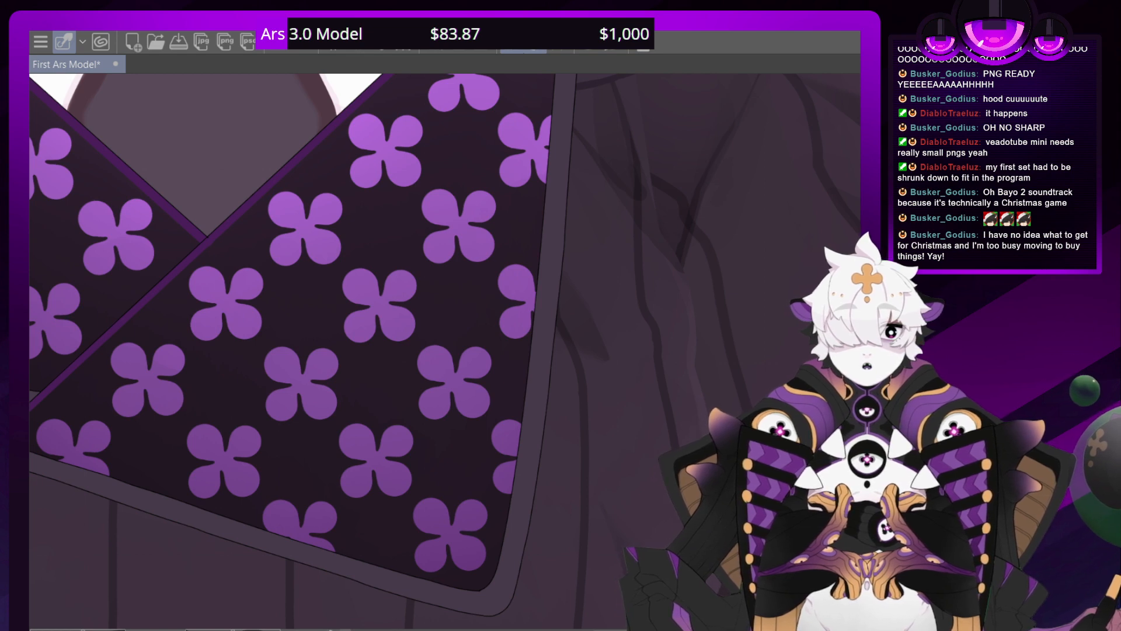
{"action": "scroll", "coordinate": [448, 352], "scroll_direction": "down", "scroll_amount": 15}
{"action": "scroll", "coordinate": [447, 351], "scroll_direction": "up", "scroll_amount": 16}
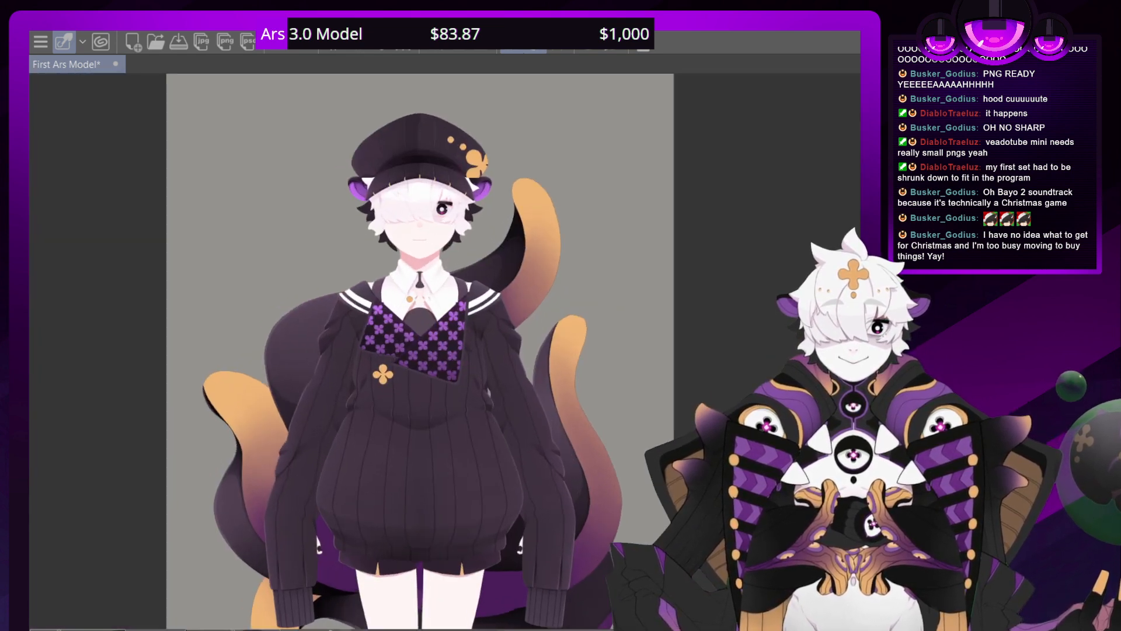
{"action": "scroll", "coordinate": [451, 352], "scroll_direction": "up", "scroll_amount": 3}
{"action": "scroll", "coordinate": [451, 351], "scroll_direction": "down", "scroll_amount": 5}
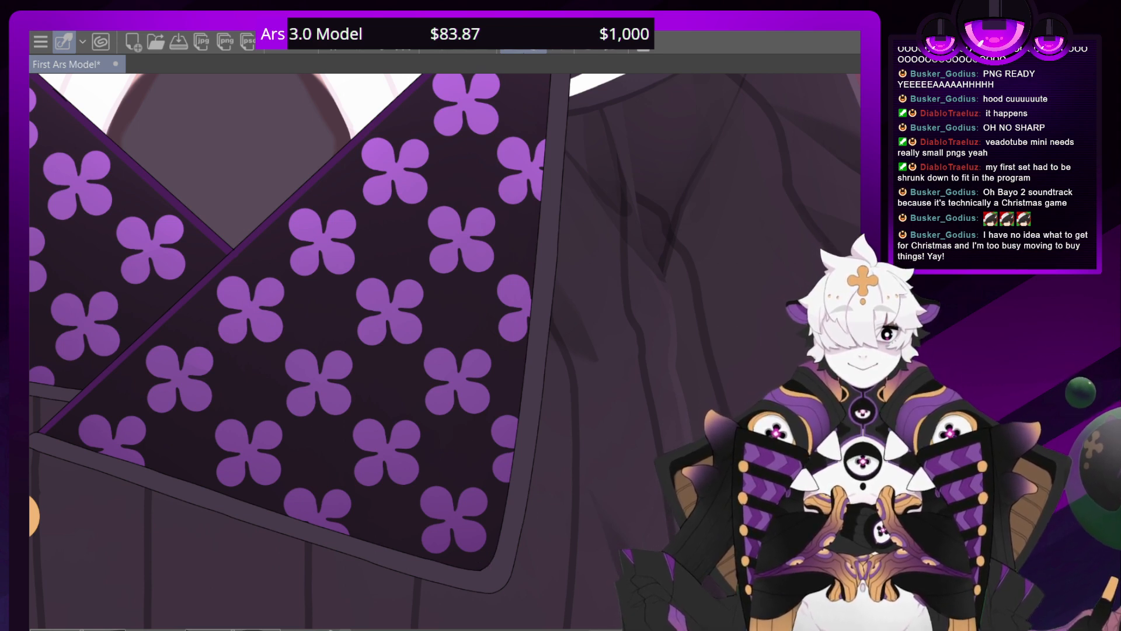
{"action": "left_click_drag", "start_coordinate": [411, 479], "coordinate": [303, 410]}
{"action": "scroll", "coordinate": [445, 352], "scroll_direction": "down", "scroll_amount": 1}
{"action": "scroll", "coordinate": [445, 351], "scroll_direction": "up", "scroll_amount": 2}
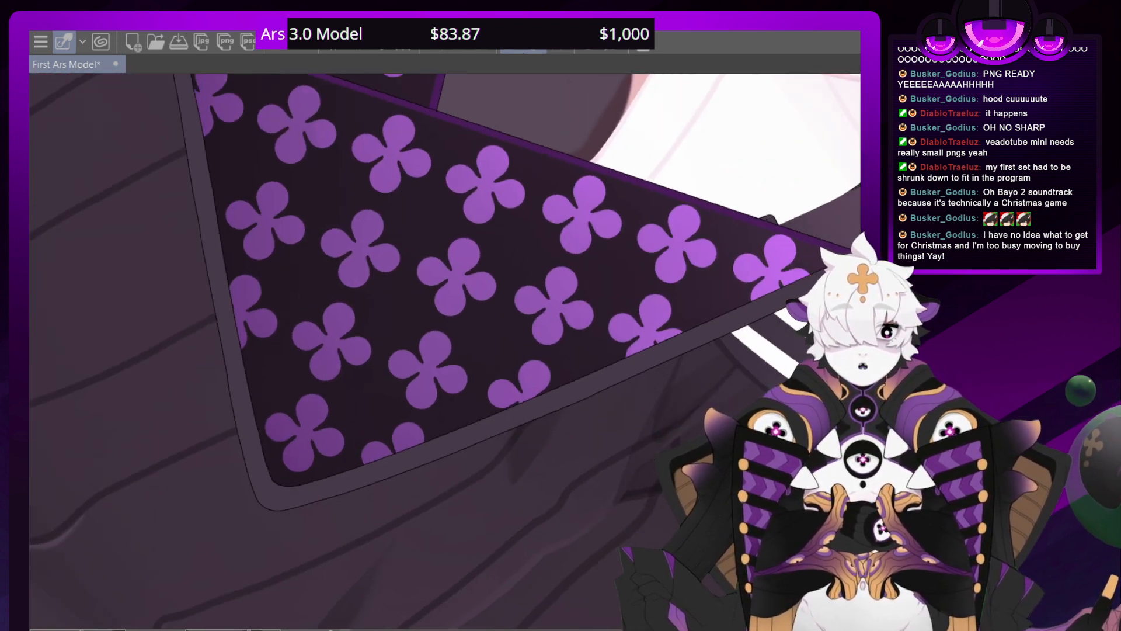
{"action": "left_click_drag", "start_coordinate": [445, 351], "coordinate": [491, 434]}
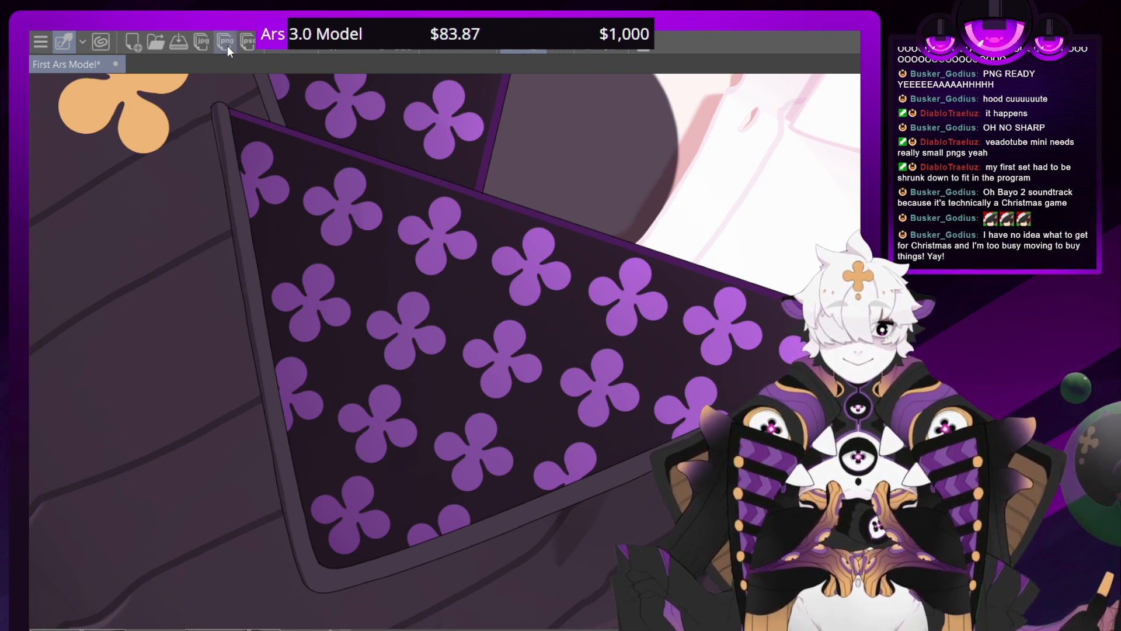
{"action": "left_click", "coordinate": [279, 43]}
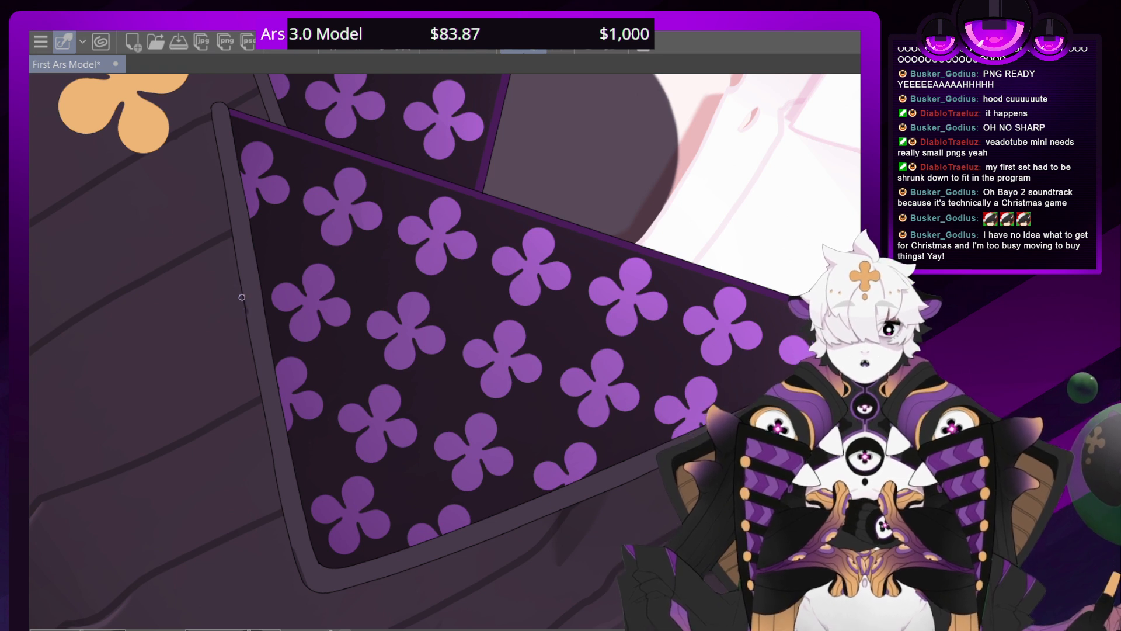
{"action": "left_click_drag", "start_coordinate": [246, 310], "coordinate": [212, 94]}
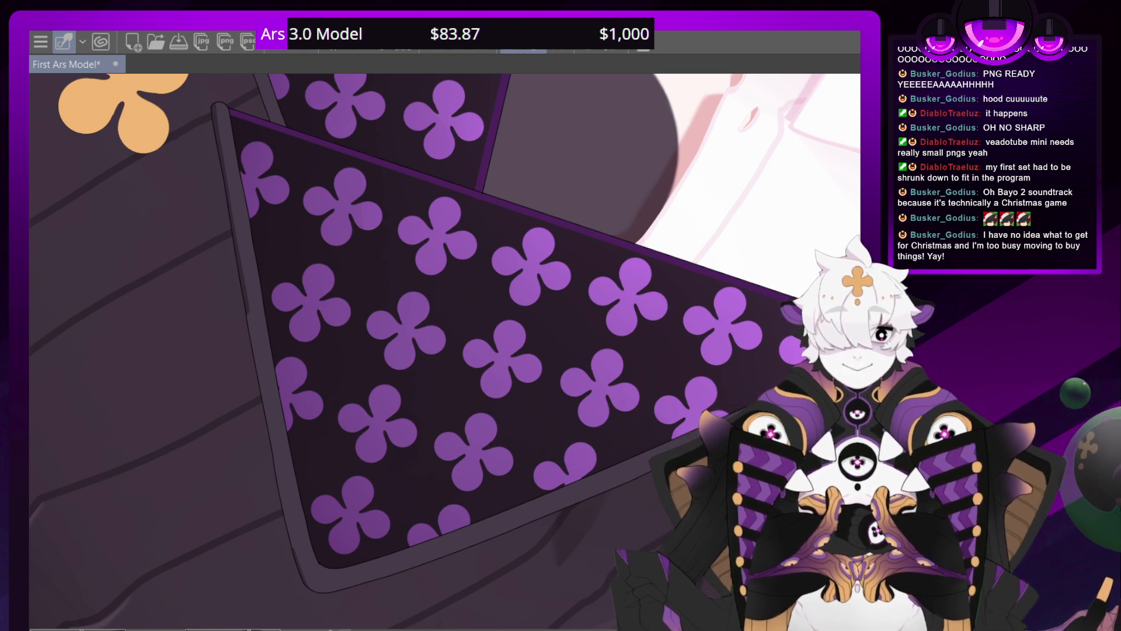
{"action": "mouse_move", "coordinate": [724, 418]}
{"action": "left_mouse_down"}
{"action": "mouse_move", "coordinate": [613, 132]}
{"action": "mouse_move", "coordinate": [199, 146]}
{"action": "mouse_move", "coordinate": [103, 191]}
{"action": "left_mouse_up"}
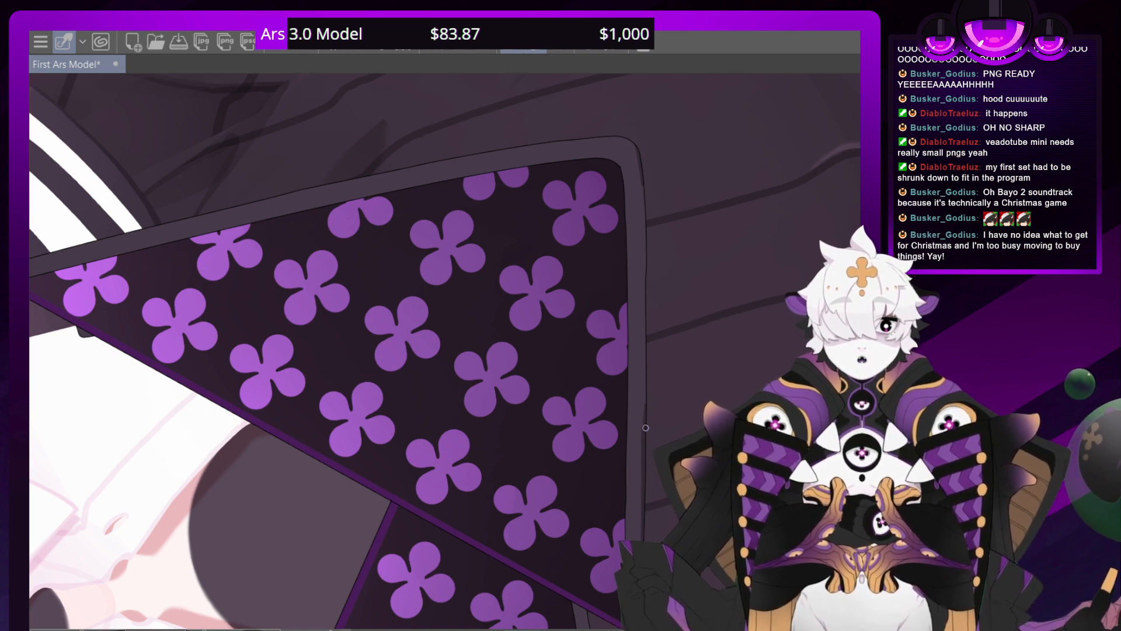
{"action": "left_click_drag", "start_coordinate": [644, 426], "coordinate": [636, 148]}
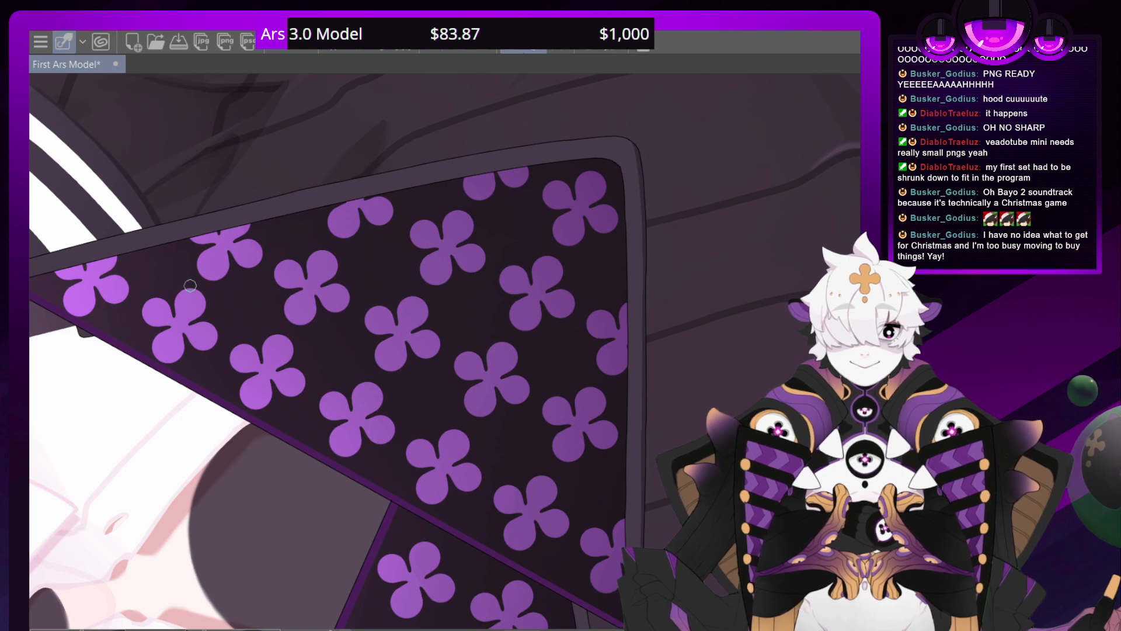
Check the borders of both patterned flaps with the canvas back upright, and save the First Ars Model drawing
{"action": "key", "text": "ctrl+minus"}
{"action": "key", "text": "ctrl+minus"}
{"action": "key", "text": "ctrl+minus"}
{"action": "key", "text": "ctrl+minus"}
{"action": "key", "text": "ctrl+minus"}
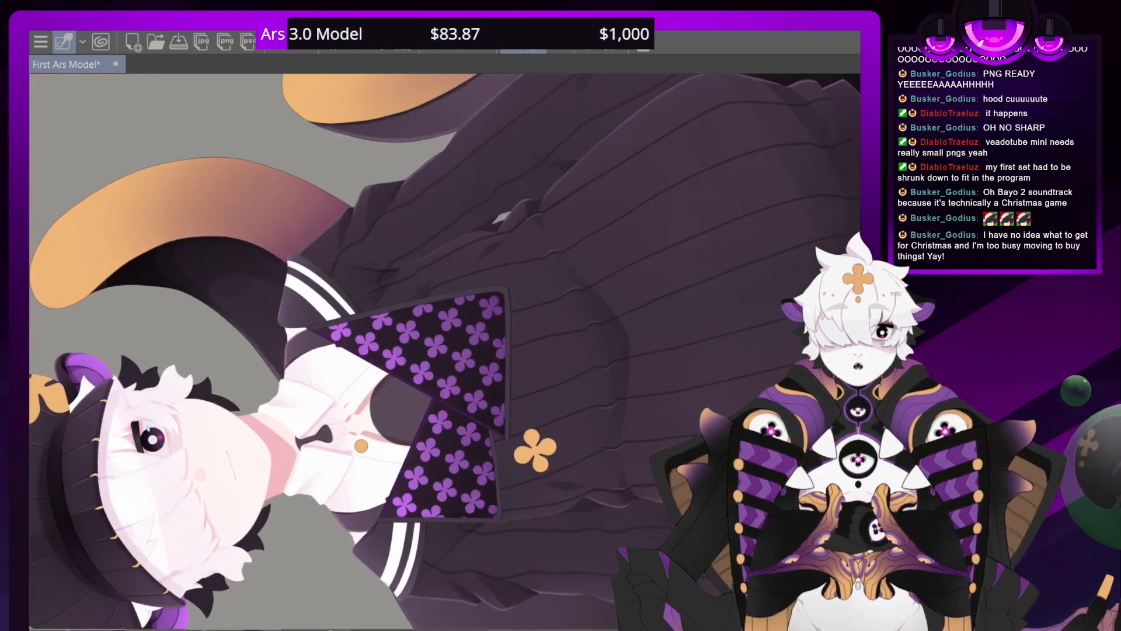
{"action": "key", "text": "shift+space"}
{"action": "key", "text": "ctrl+plus"}
{"action": "key", "text": "ctrl+plus"}
{"action": "key", "text": "ctrl+plus"}
{"action": "key", "text": "ctrl+plus"}
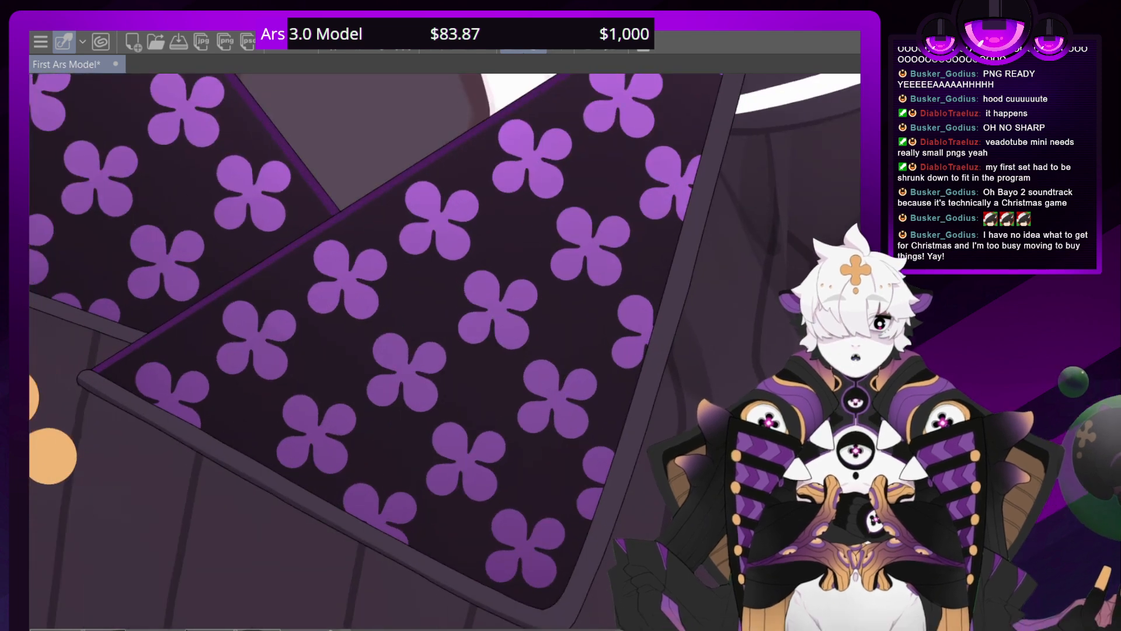
{"action": "left_click_drag", "start_coordinate": [204, 263], "coordinate": [420, 512]}
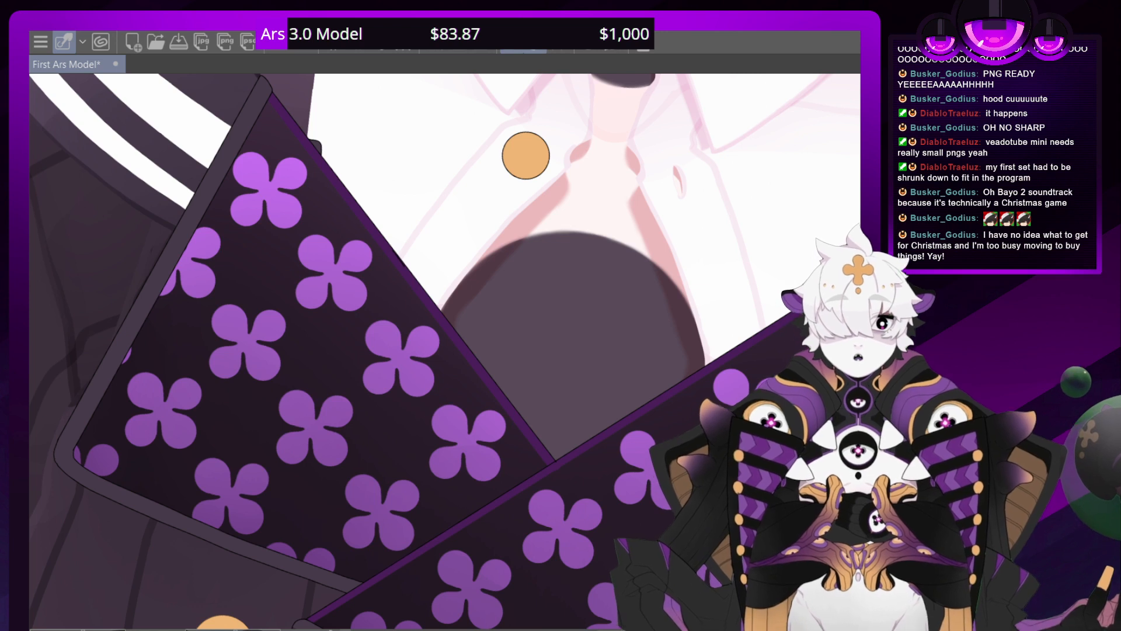
{"action": "key", "text": "minus"}
{"action": "key", "text": "minus"}
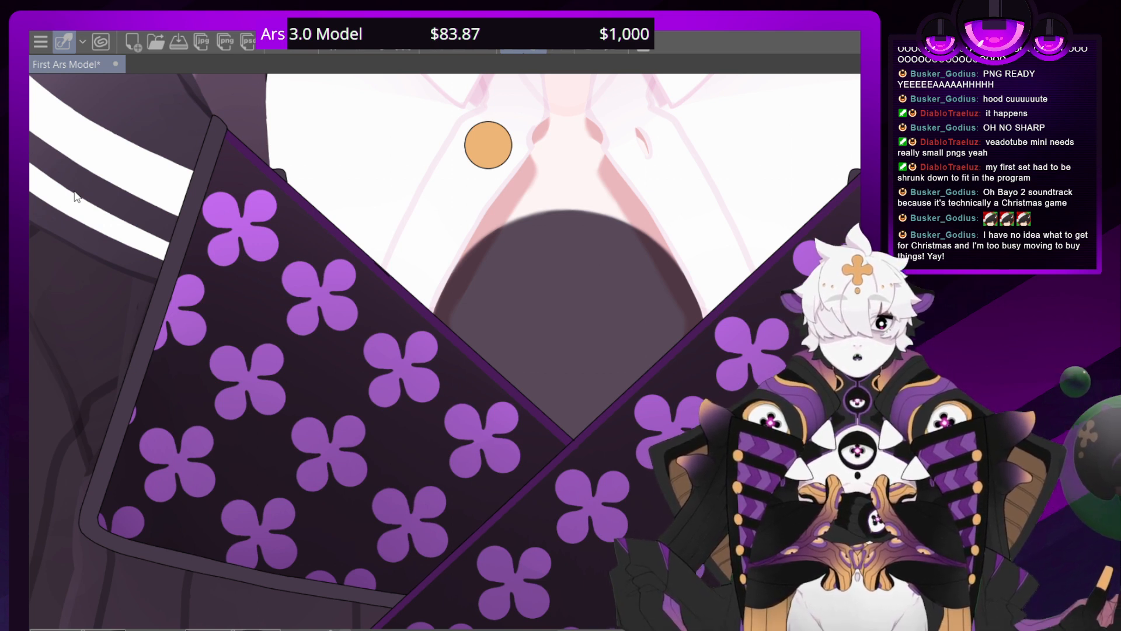
{"action": "key", "text": "ctrl+s"}
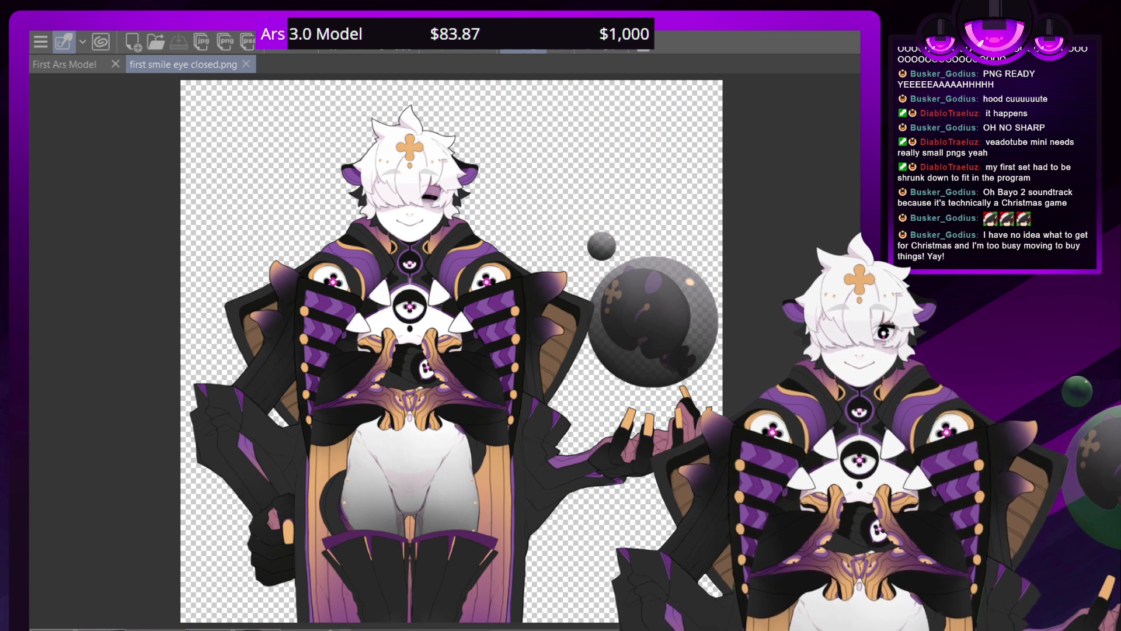
Open first smile eye closed.png and examine the character's closed-eye face, hair and upper body
{"action": "left_click_drag", "start_coordinate": [492, 408], "coordinate": [512, 544]}
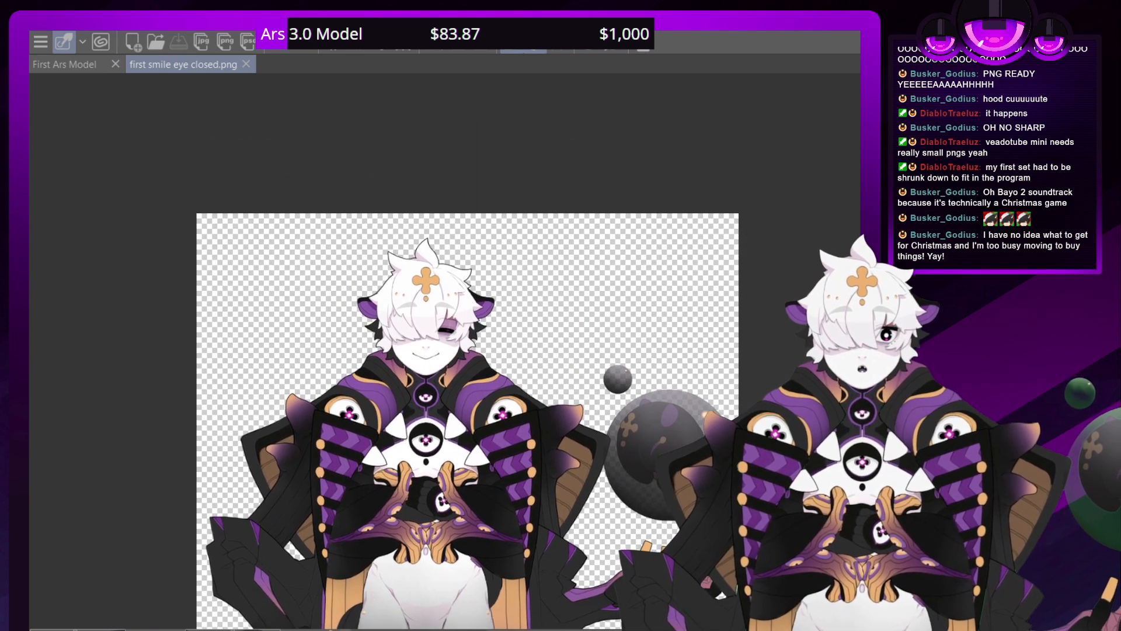
{"action": "scroll", "coordinate": [451, 353], "scroll_direction": "up", "scroll_amount": 5}
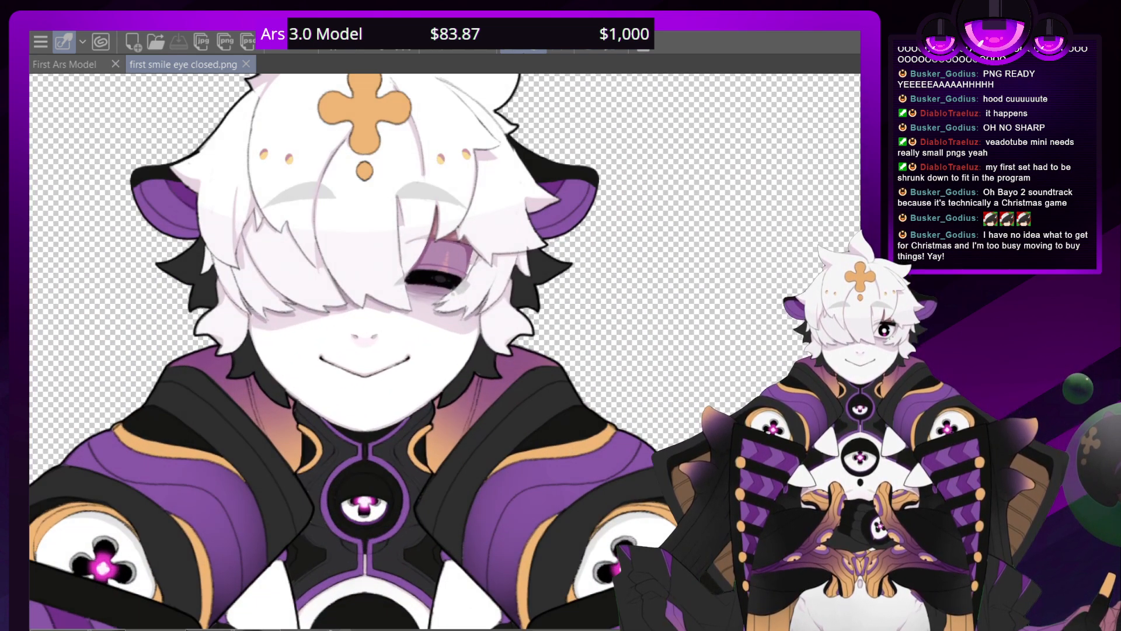
{"action": "left_click_drag", "start_coordinate": [451, 353], "coordinate": [473, 467]}
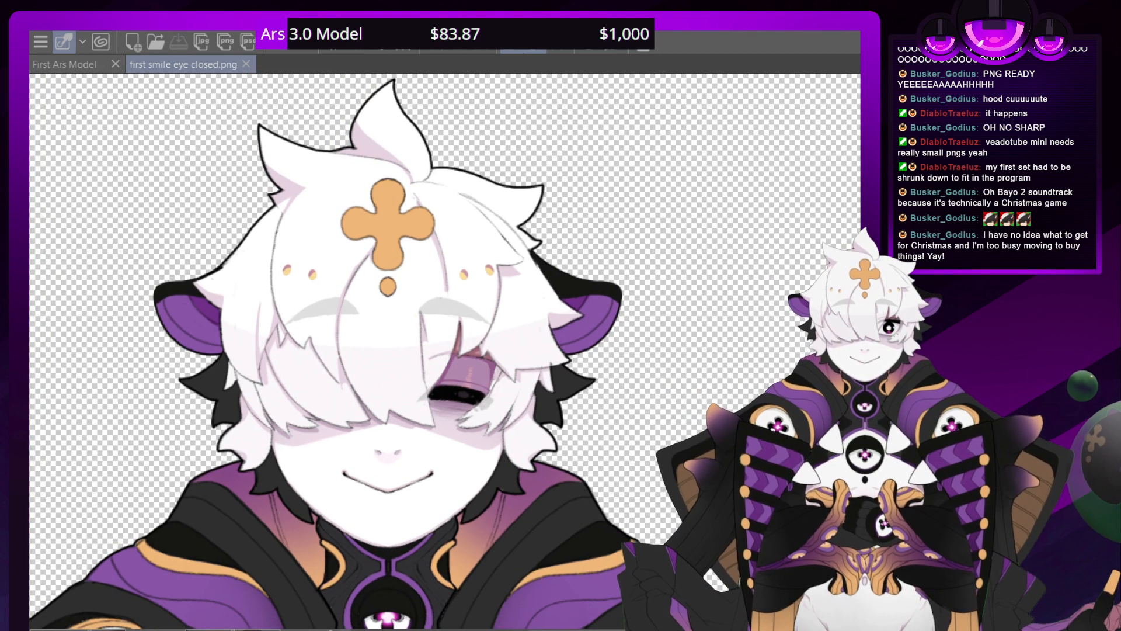
{"action": "scroll", "coordinate": [448, 351], "scroll_direction": "down", "scroll_amount": 5}
{"action": "scroll", "coordinate": [449, 352], "scroll_direction": "up", "scroll_amount": 2}
{"action": "scroll", "coordinate": [447, 350], "scroll_direction": "up", "scroll_amount": 2}
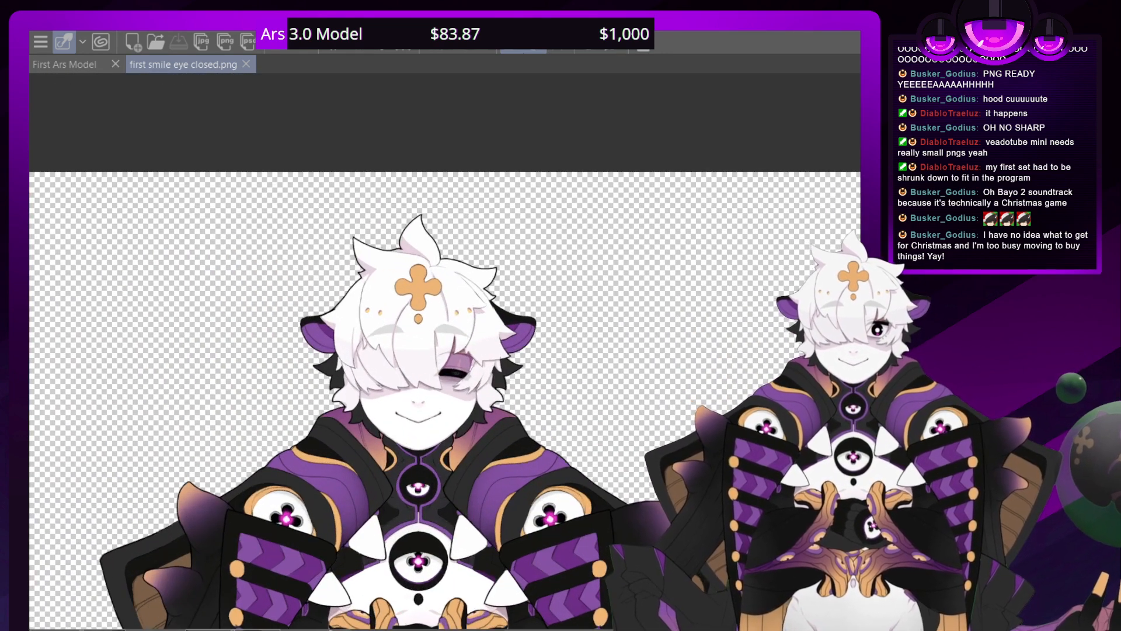
{"action": "left_click_drag", "start_coordinate": [448, 352], "coordinate": [435, 304]}
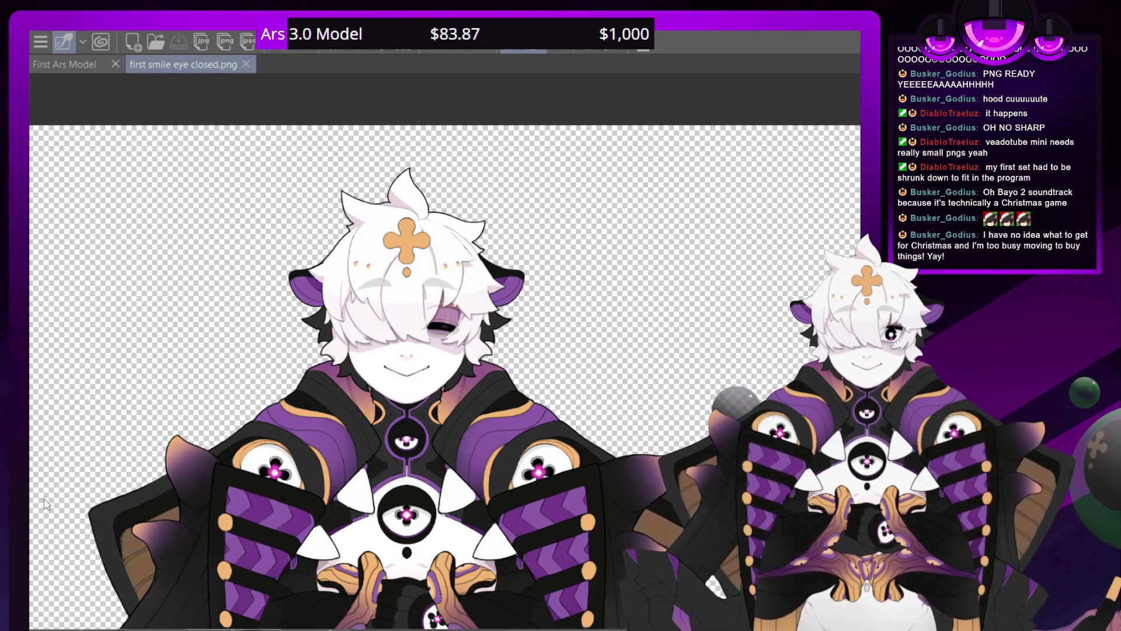
Start changing the canvas size of first smile eye closed.png to 600 by 600 and position the frame over the head
{"action": "key", "text": "ctrl+t"}
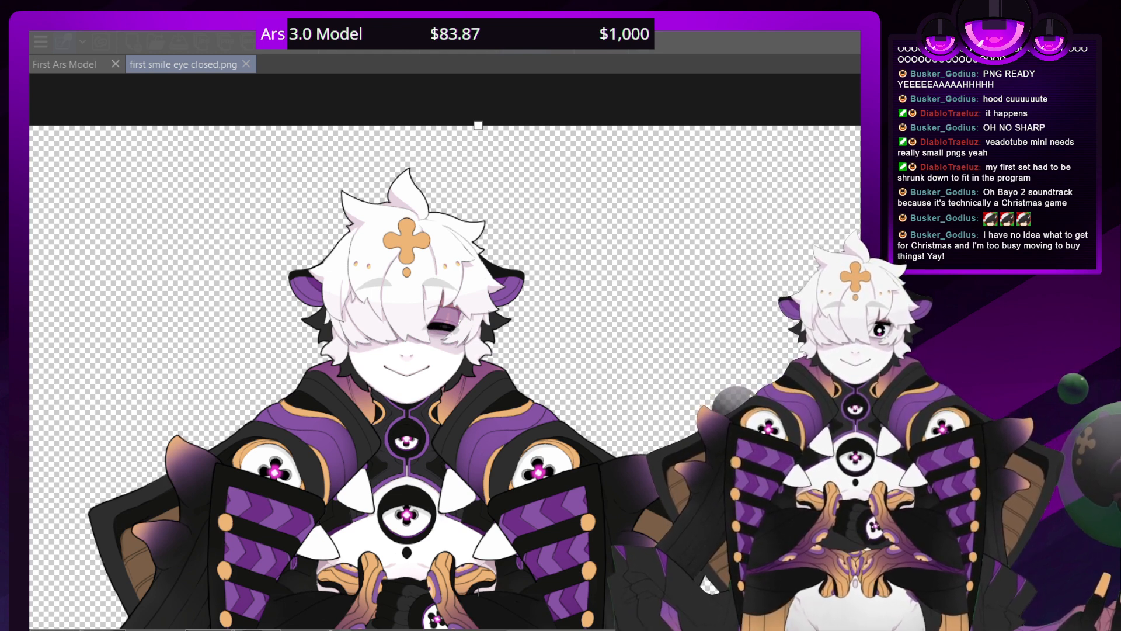
{"action": "type", "text": "600"}
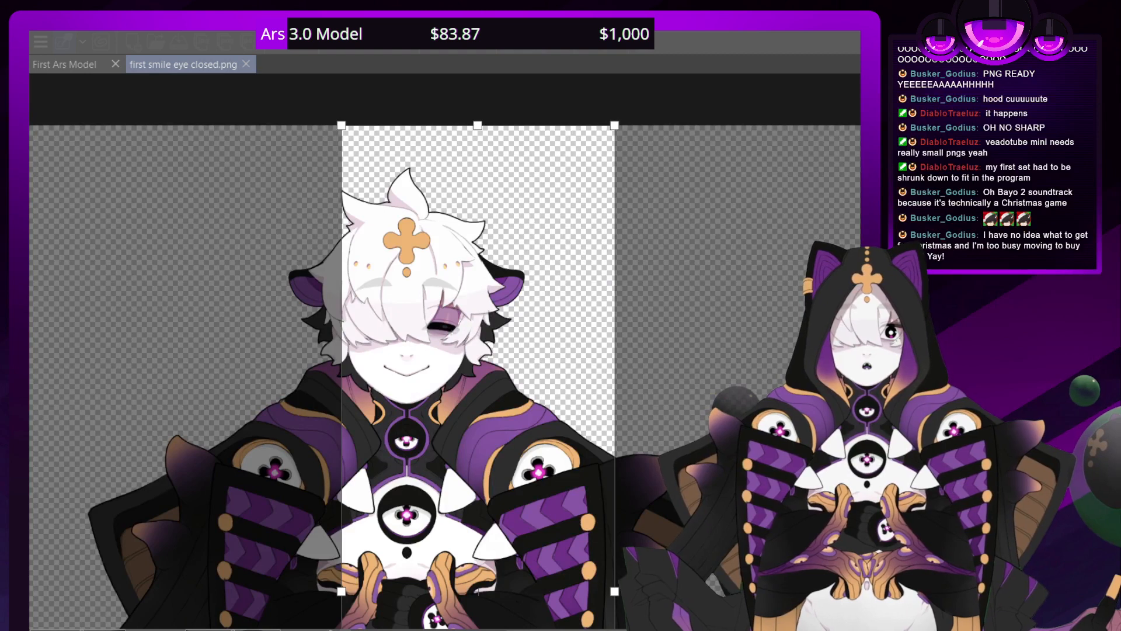
{"action": "type", "text": "600"}
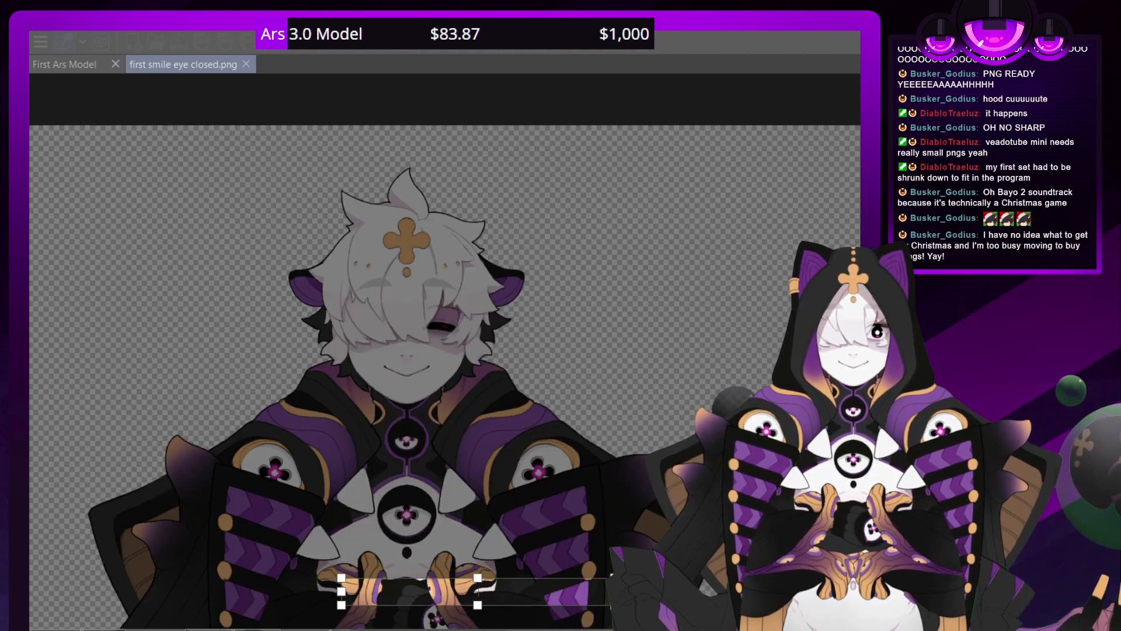
{"action": "left_click_drag", "start_coordinate": [344, 513], "coordinate": [274, 220]}
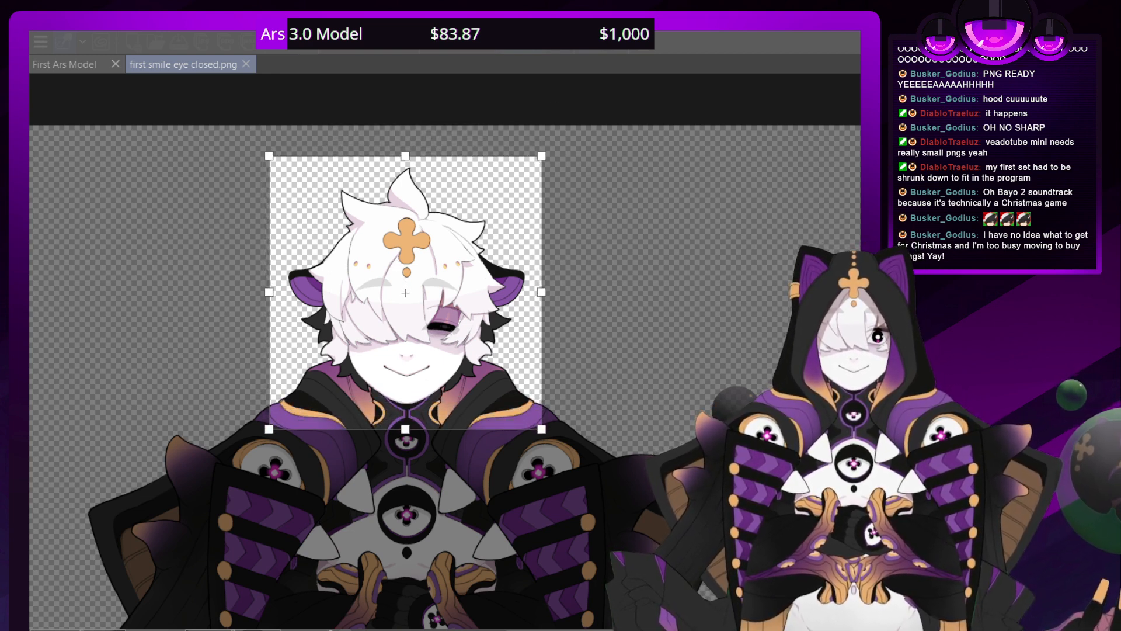
Tighten the canvas frame to 550 by 550, fit it around the head and shoulders, and apply the crop
{"action": "type", "text": "500"}
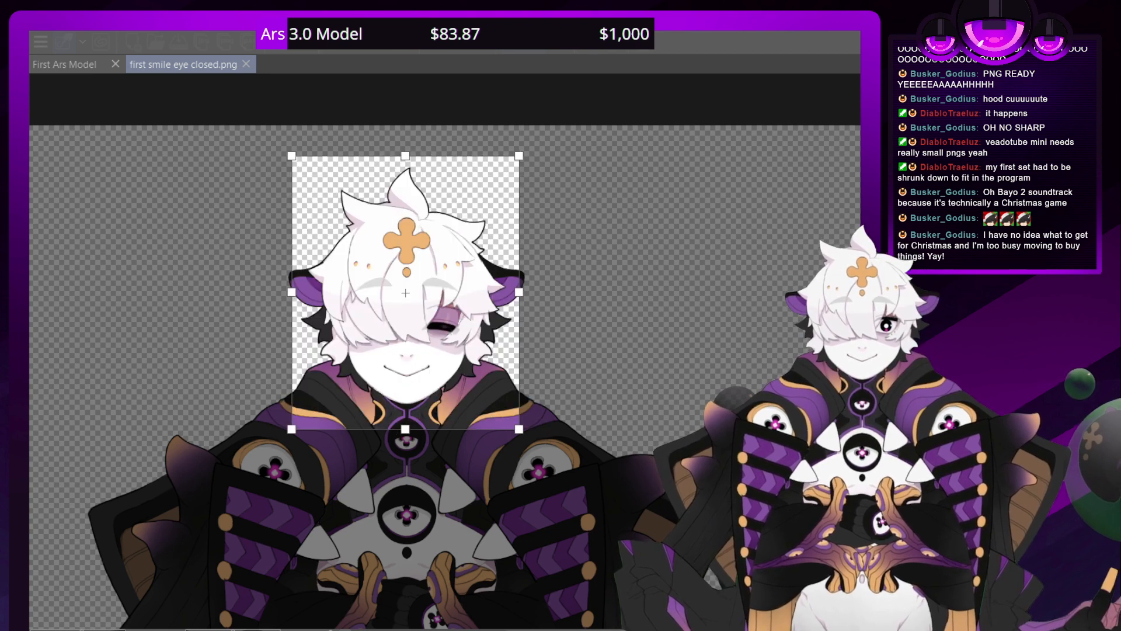
{"action": "type", "text": "500"}
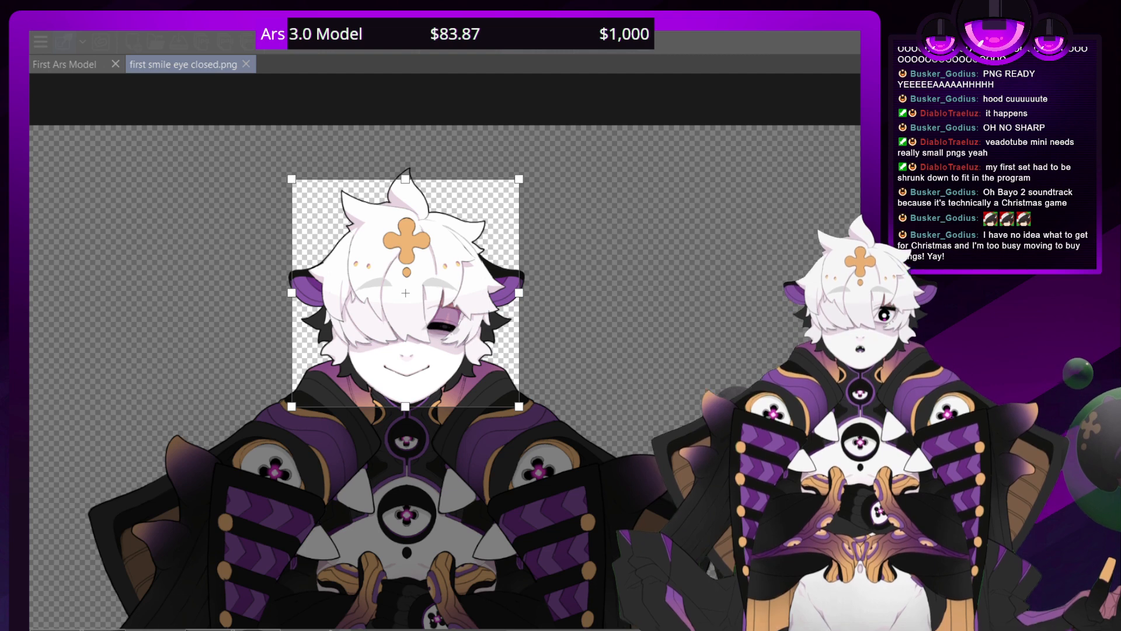
{"action": "key", "text": "BackSpace"}
{"action": "key", "text": "BackSpace"}
{"action": "type", "text": "50"}
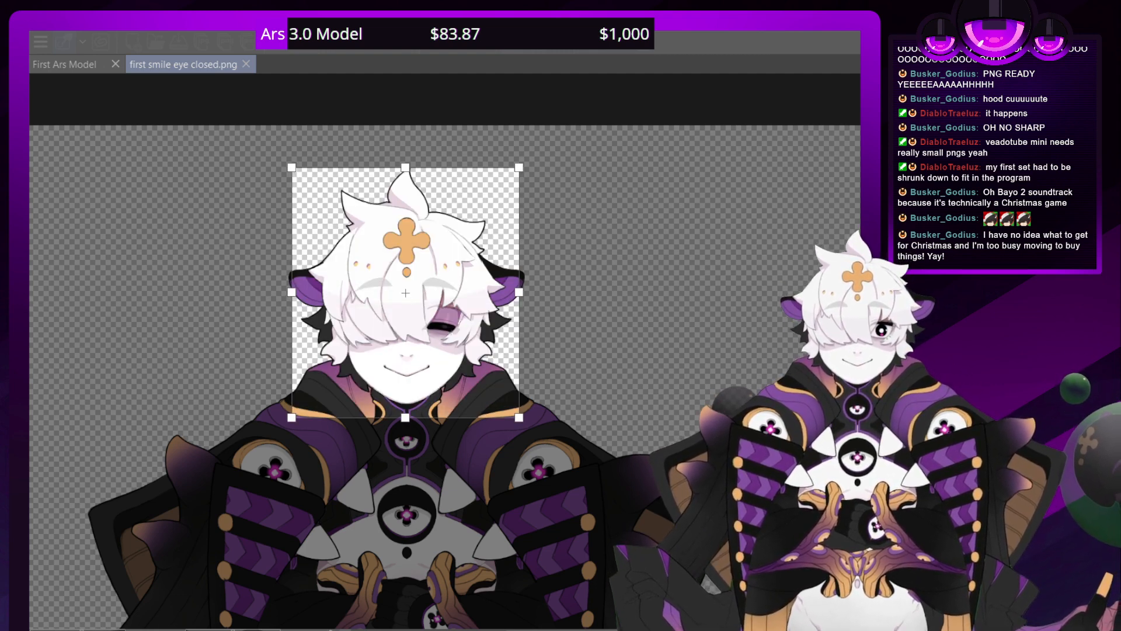
{"action": "key", "text": "BackSpace"}
{"action": "key", "text": "BackSpace"}
{"action": "type", "text": "50"}
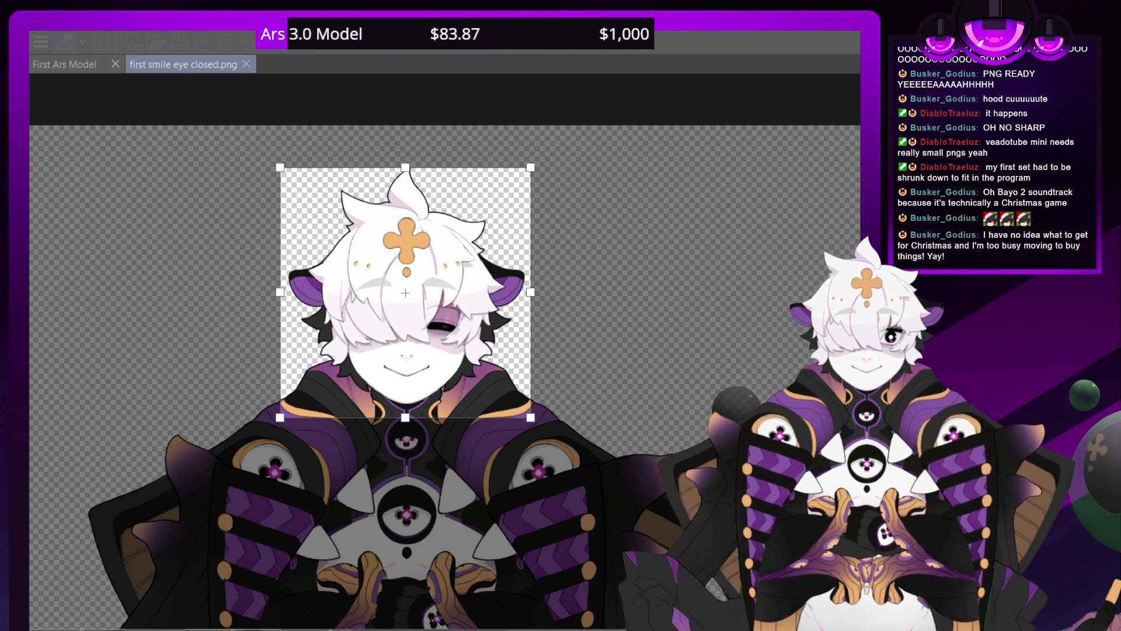
{"action": "left_click_drag", "start_coordinate": [284, 370], "coordinate": [285, 365]}
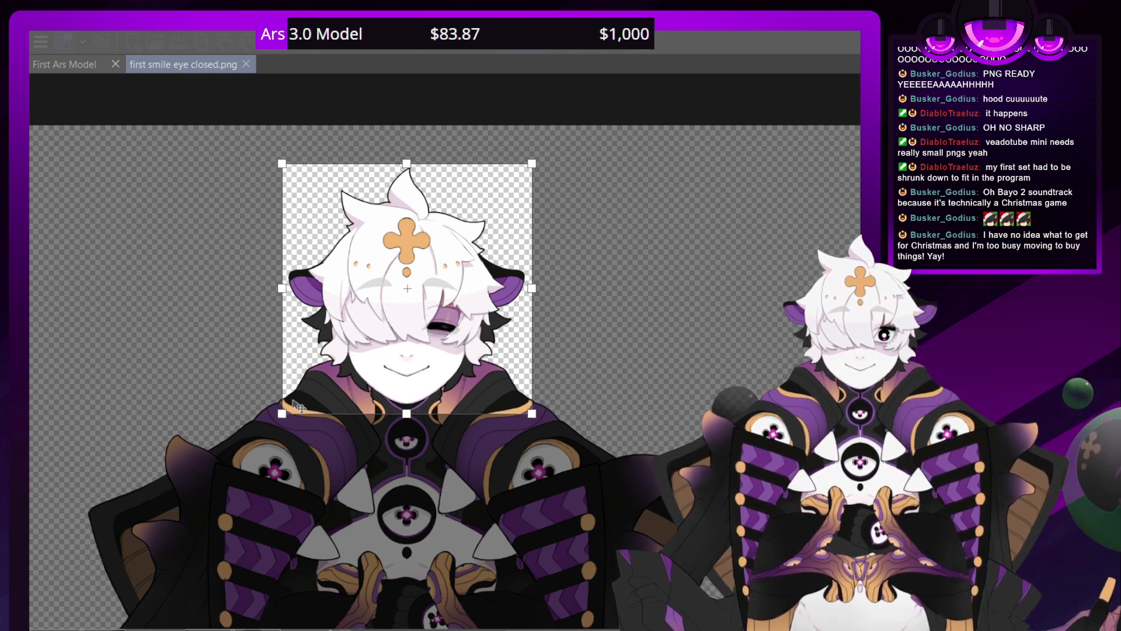
{"action": "key", "text": "Return"}
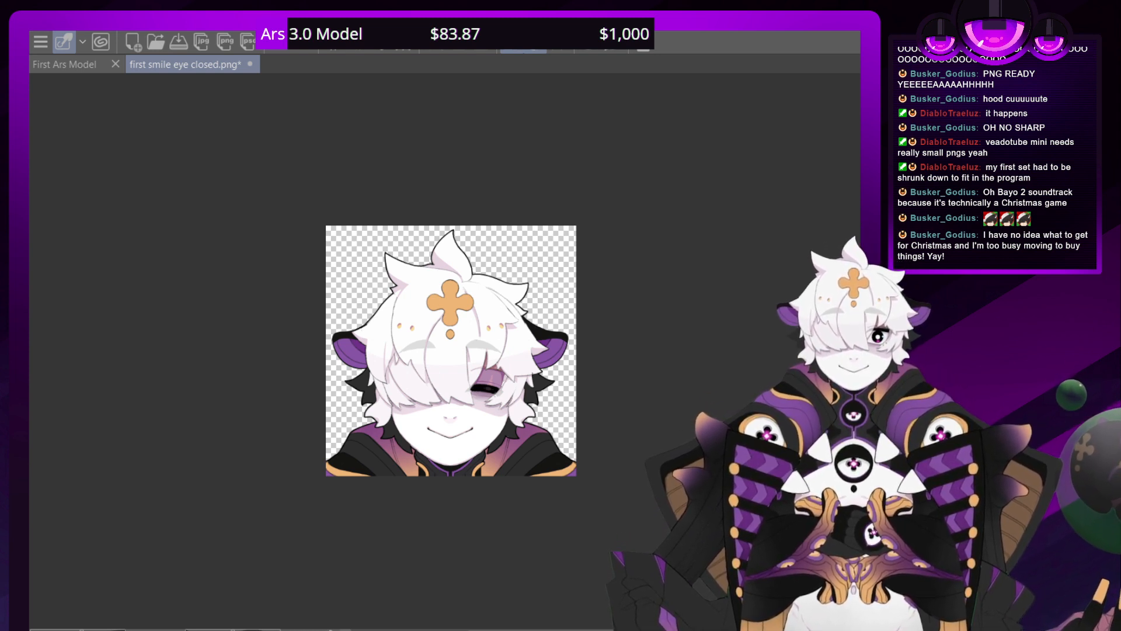
Paste the blue Santa hat, enlarge it, tilt it slightly clockwise and fit it over the character's hair
{"action": "key", "text": "ctrl+v"}
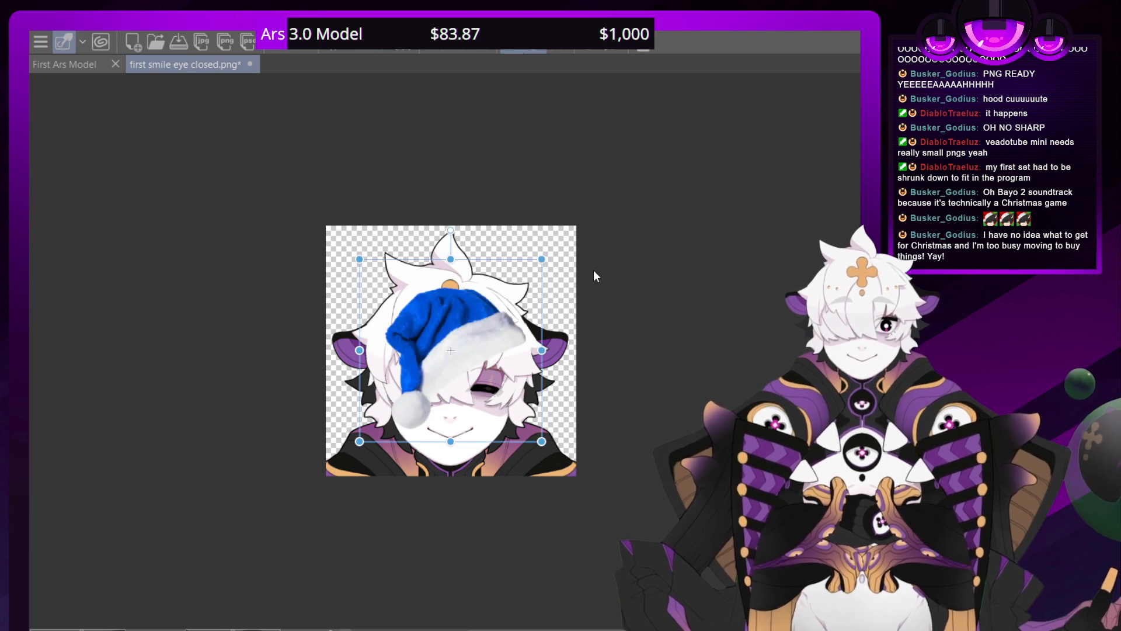
{"action": "left_click_drag", "start_coordinate": [359, 399], "coordinate": [331, 329]}
{"action": "left_click_drag", "start_coordinate": [331, 371], "coordinate": [286, 446]}
{"action": "left_click_drag", "start_coordinate": [265, 370], "coordinate": [302, 373]}
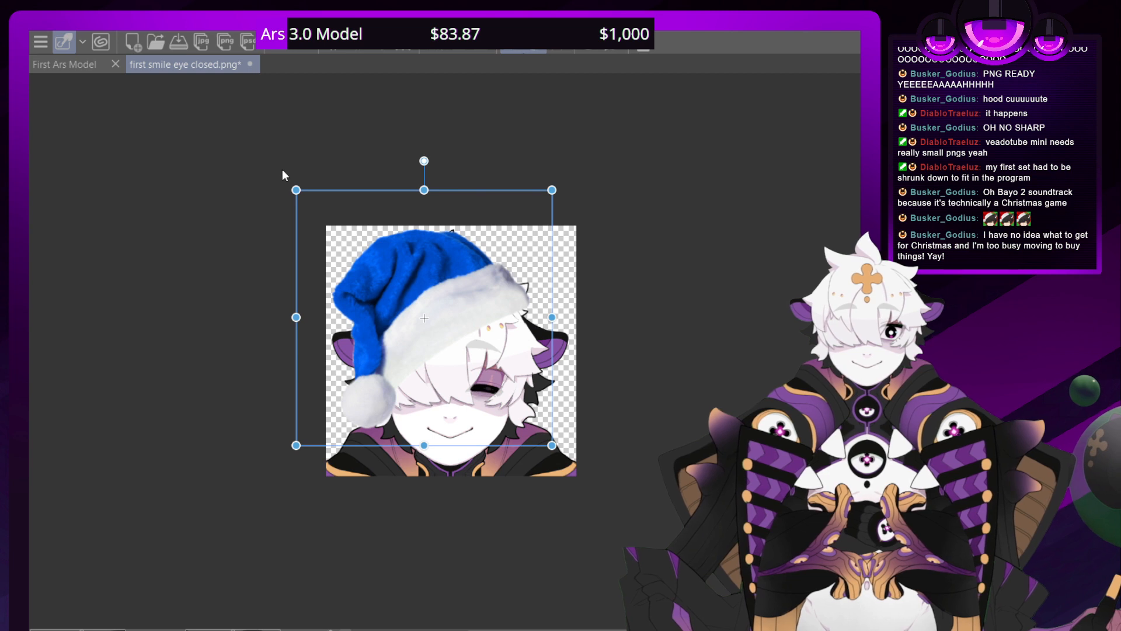
{"action": "left_click_drag", "start_coordinate": [286, 179], "coordinate": [313, 170]}
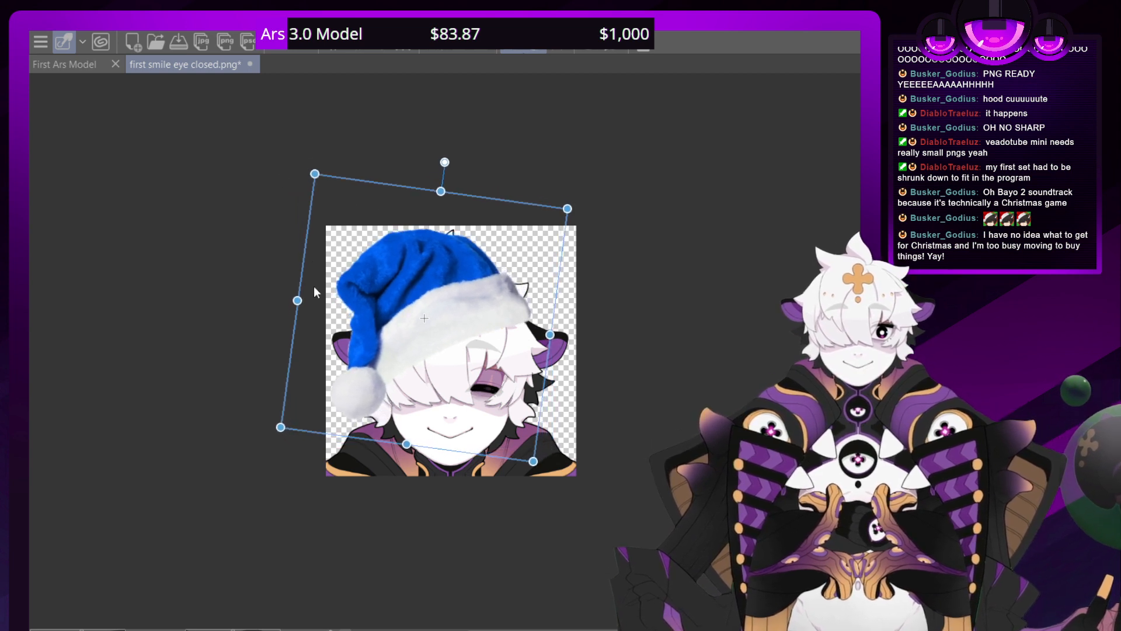
{"action": "left_click_drag", "start_coordinate": [286, 334], "coordinate": [299, 349]}
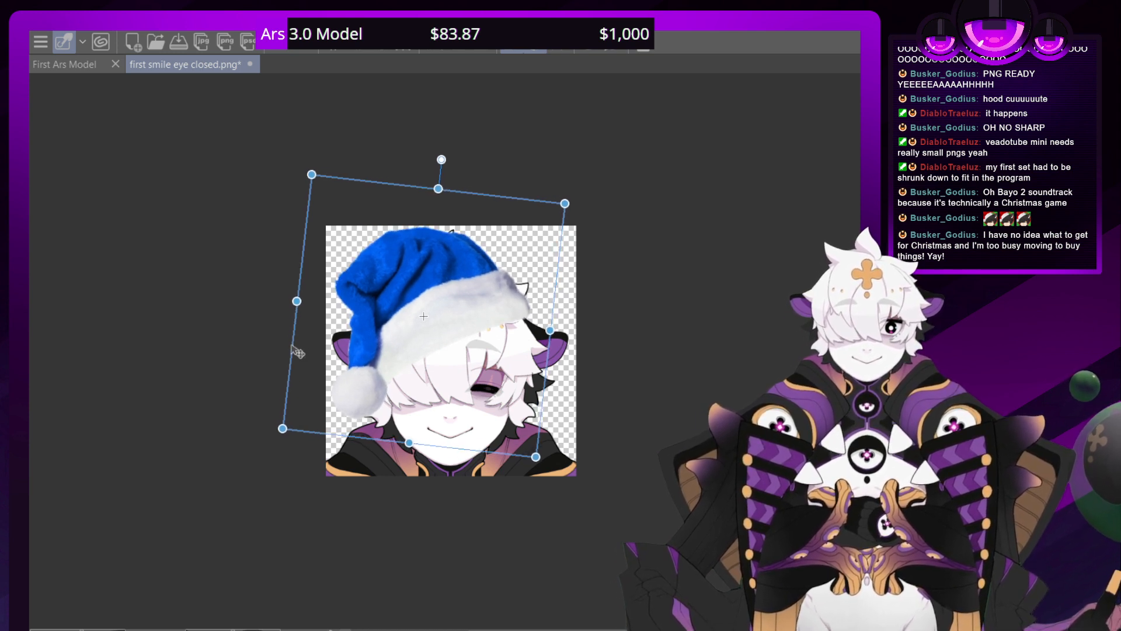
{"action": "key", "text": "Return"}
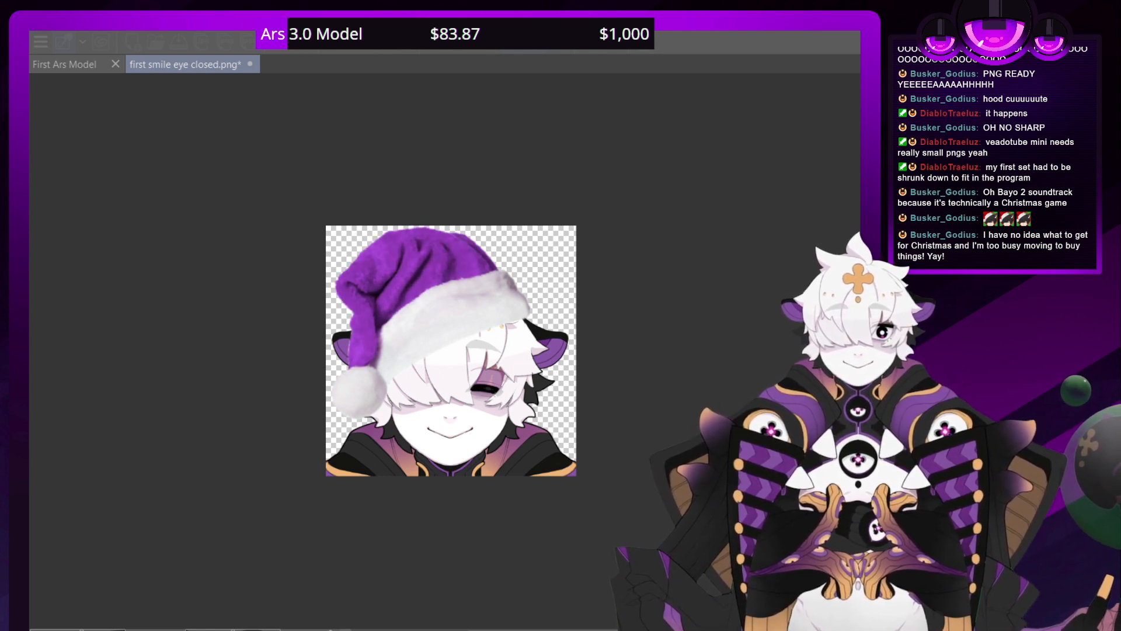
Recolour the blue Santa hat to purple and save the picture as first christmas emote.png
{"action": "key", "text": "Return"}
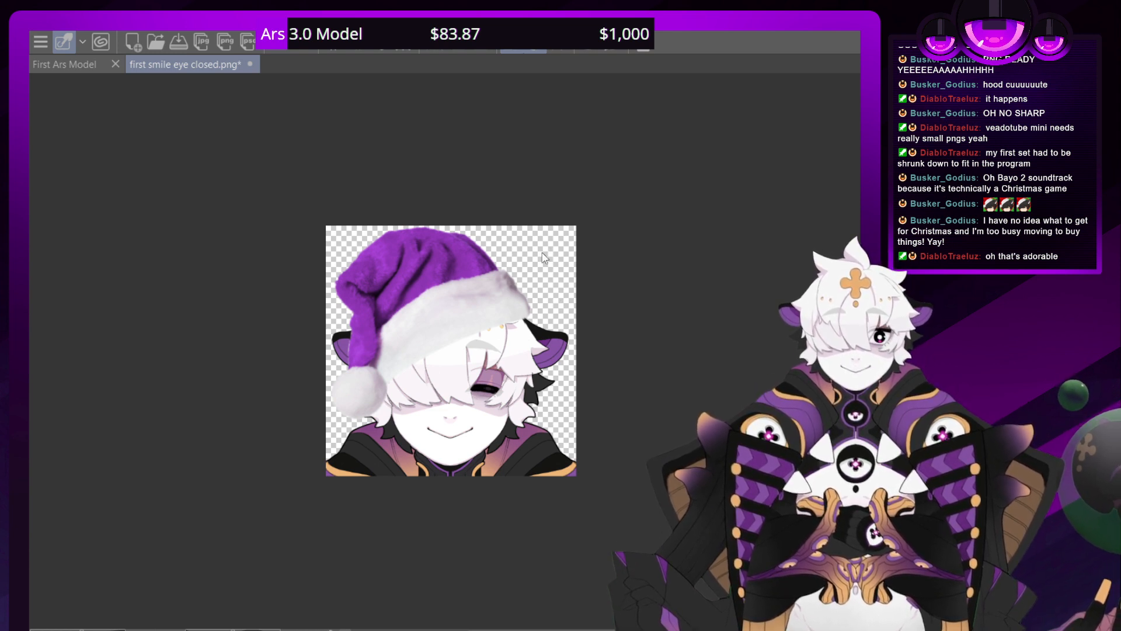
{"action": "left_click", "coordinate": [542, 252]}
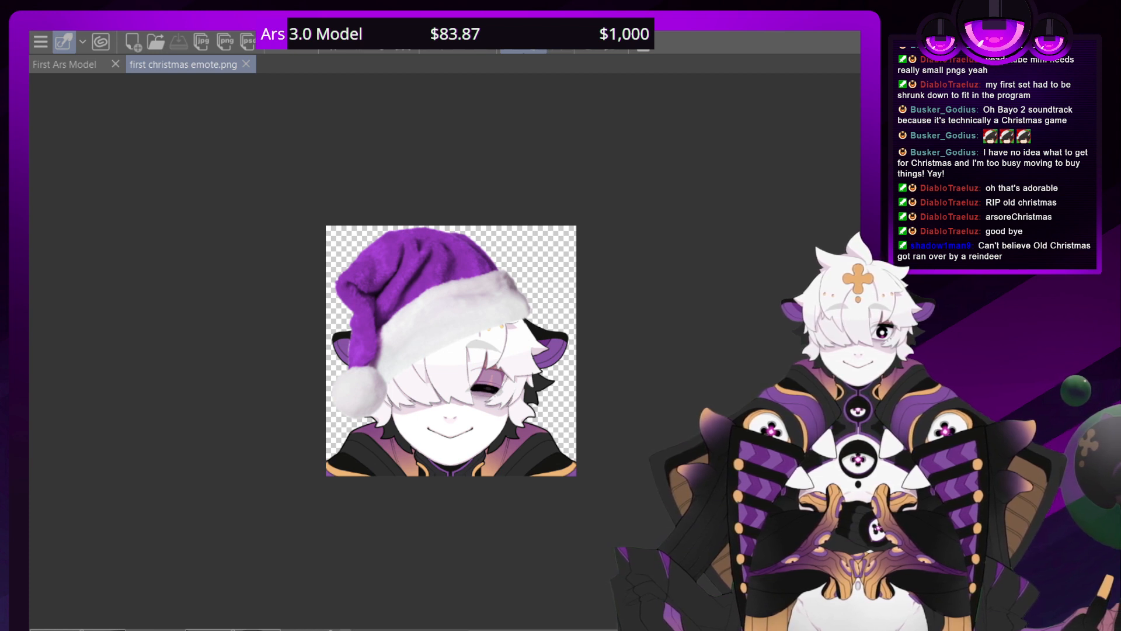
Undo back to the head without the Santa hat and save a scaled-down version as first pet.png
{"action": "left_click", "coordinate": [279, 44]}
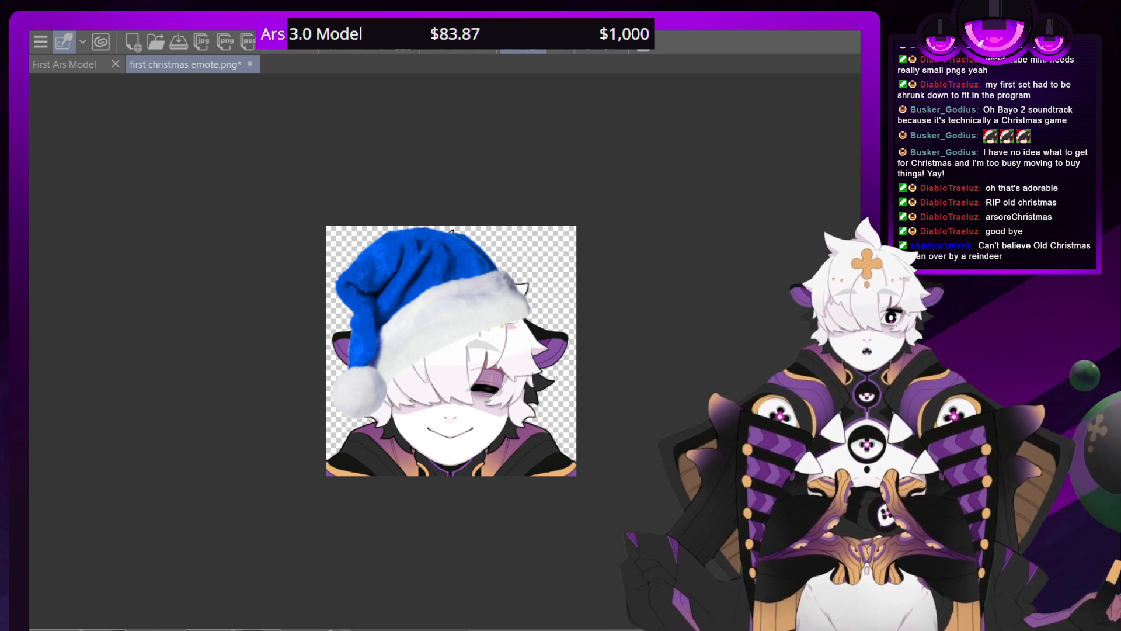
{"action": "key", "text": "ctrl+z"}
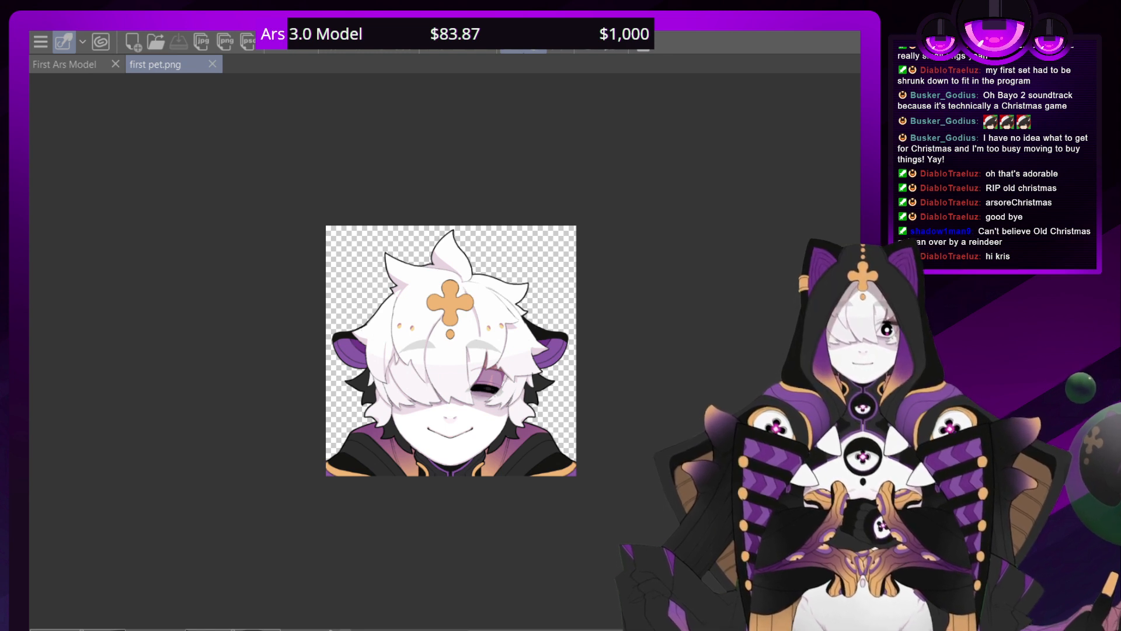
{"action": "key", "text": "Return"}
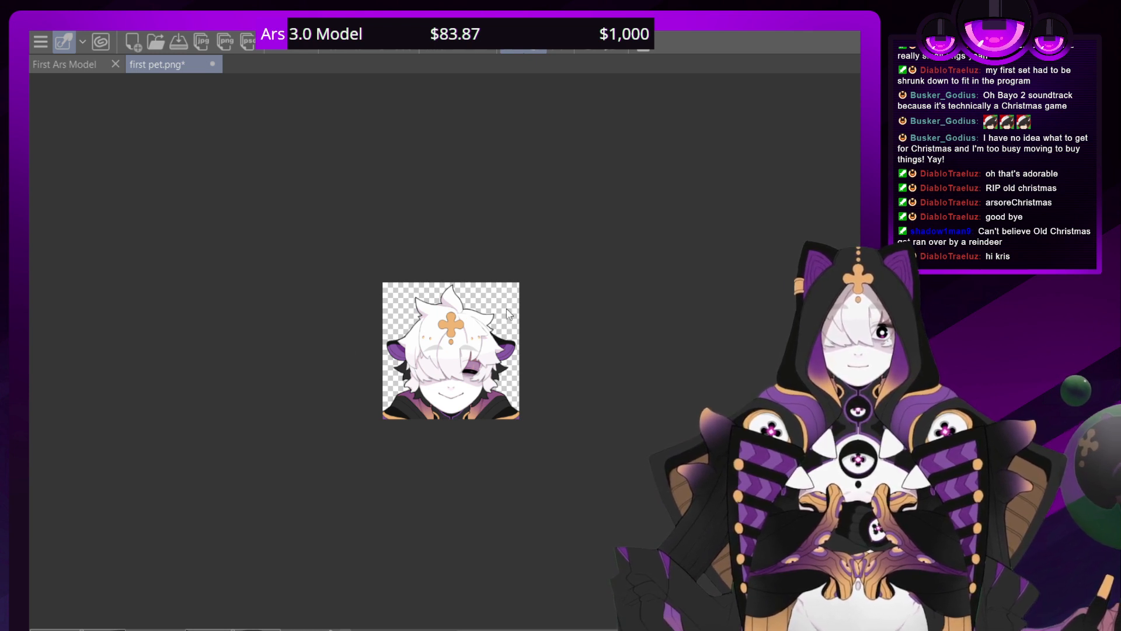
{"action": "key", "text": "ctrl+s"}
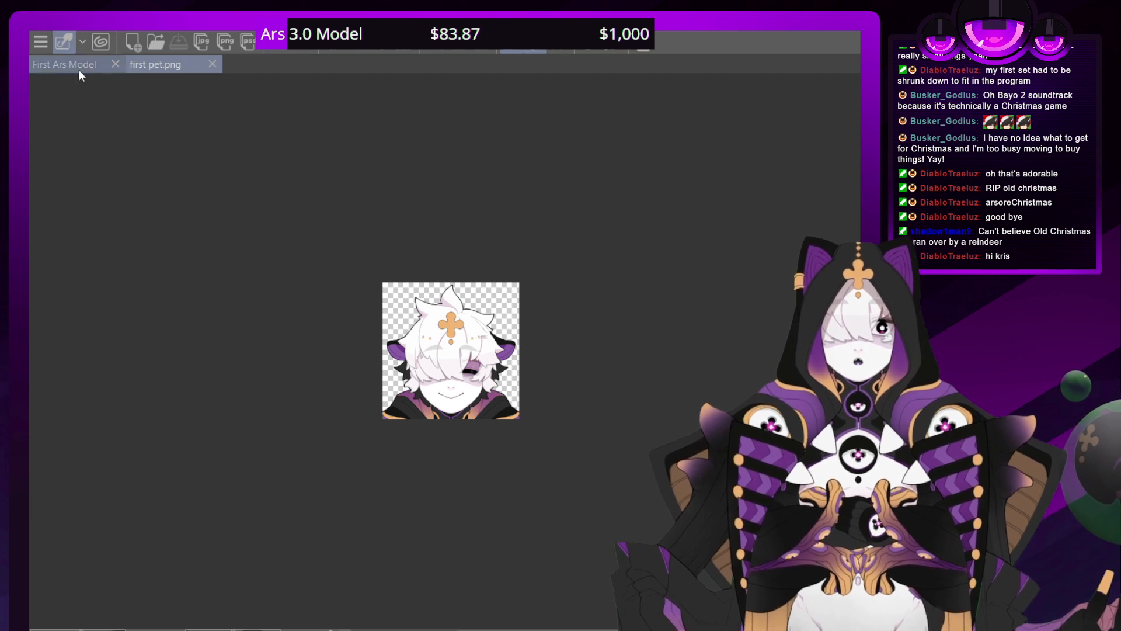
Switch to the First Ars Model drawing and examine the lower borders of both patterned chest flaps
{"action": "left_click", "coordinate": [79, 70]}
{"action": "left_click", "coordinate": [160, 61]}
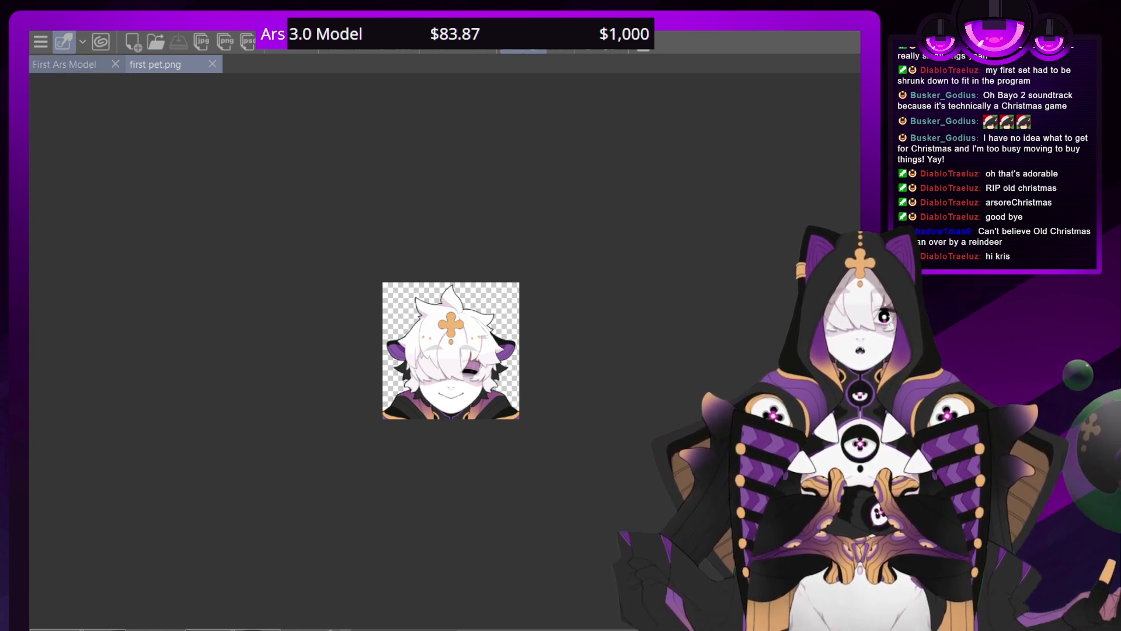
{"action": "left_click", "coordinate": [64, 64]}
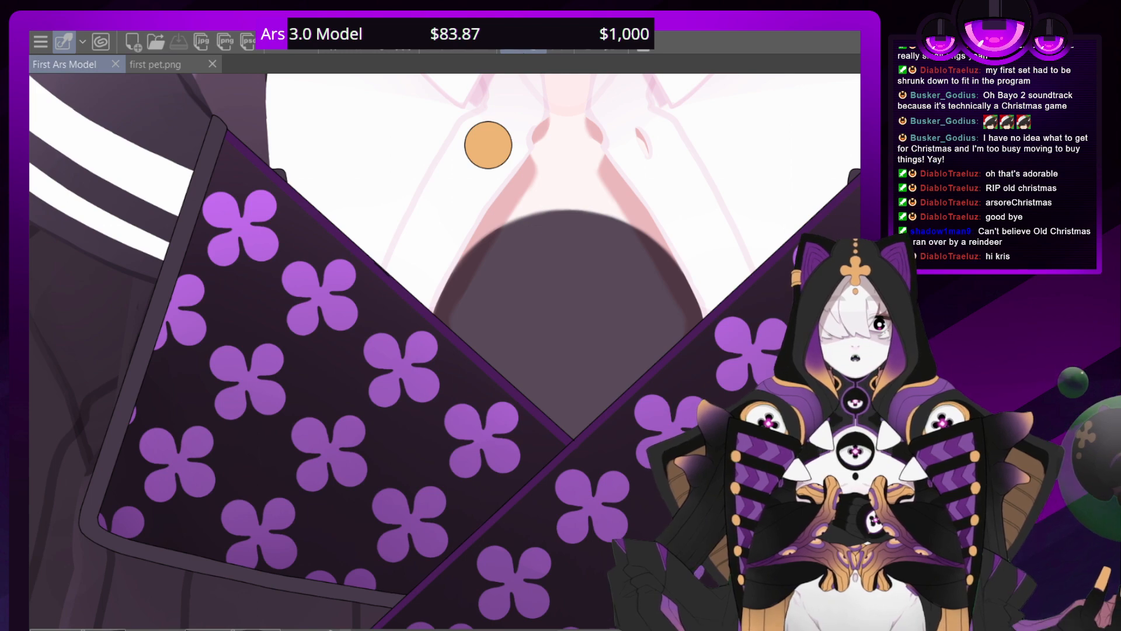
{"action": "left_click_drag", "start_coordinate": [444, 146], "coordinate": [292, 79]}
{"action": "left_click_drag", "start_coordinate": [350, 350], "coordinate": [401, 195]}
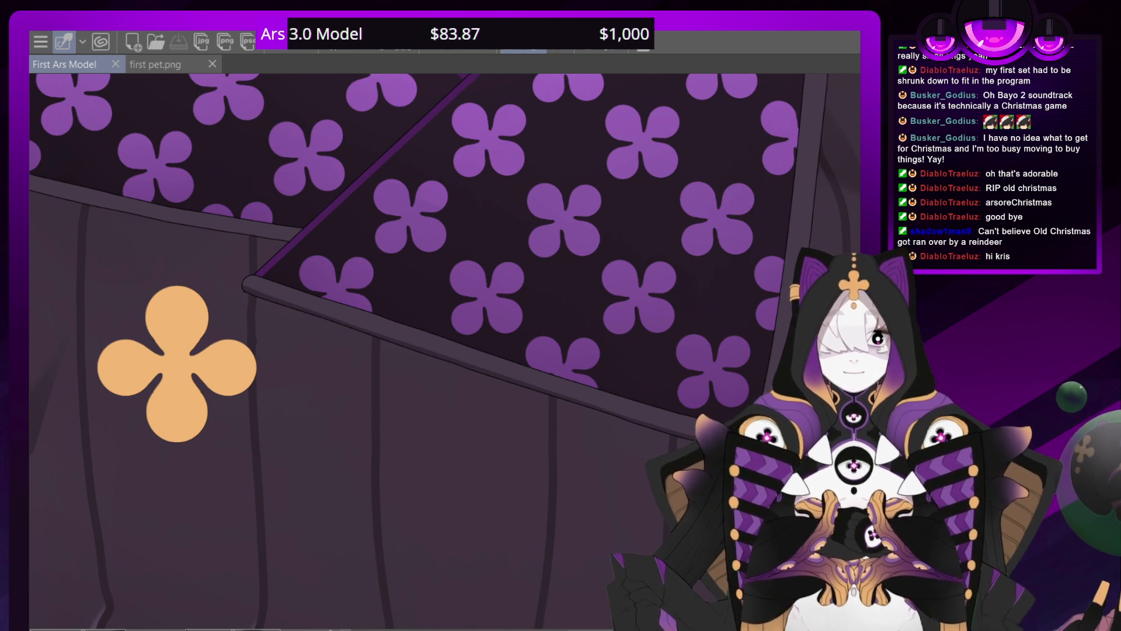
{"action": "left_click_drag", "start_coordinate": [374, 263], "coordinate": [477, 262]}
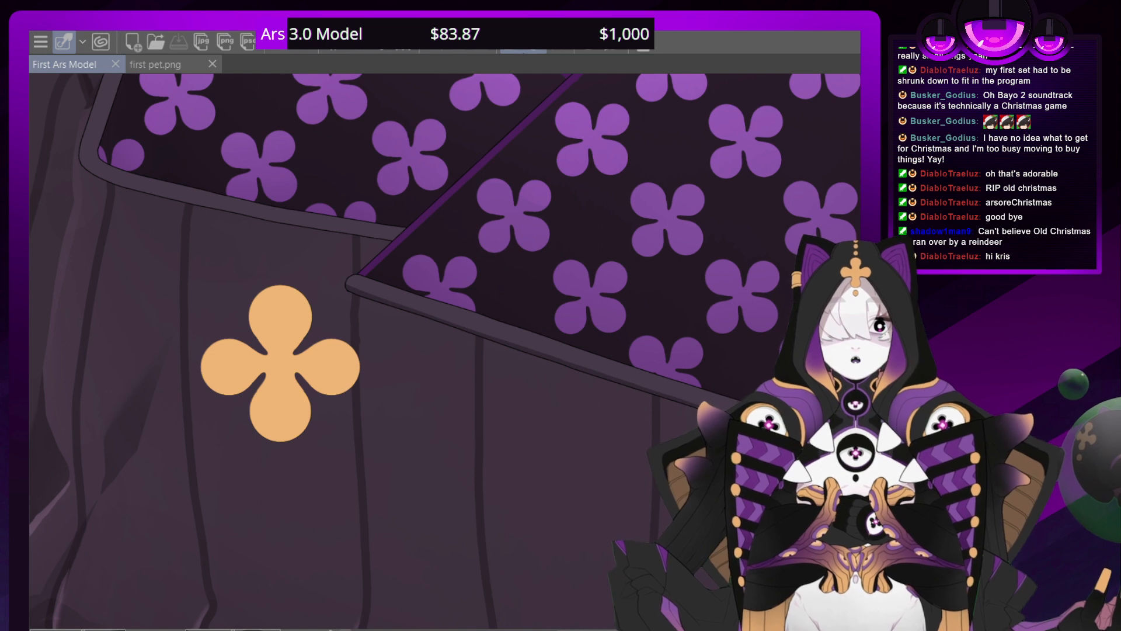
{"action": "mouse_move", "coordinate": [471, 213]}
{"action": "left_mouse_down"}
{"action": "mouse_move", "coordinate": [566, 263]}
{"action": "mouse_move", "coordinate": [587, 298]}
{"action": "left_mouse_up"}
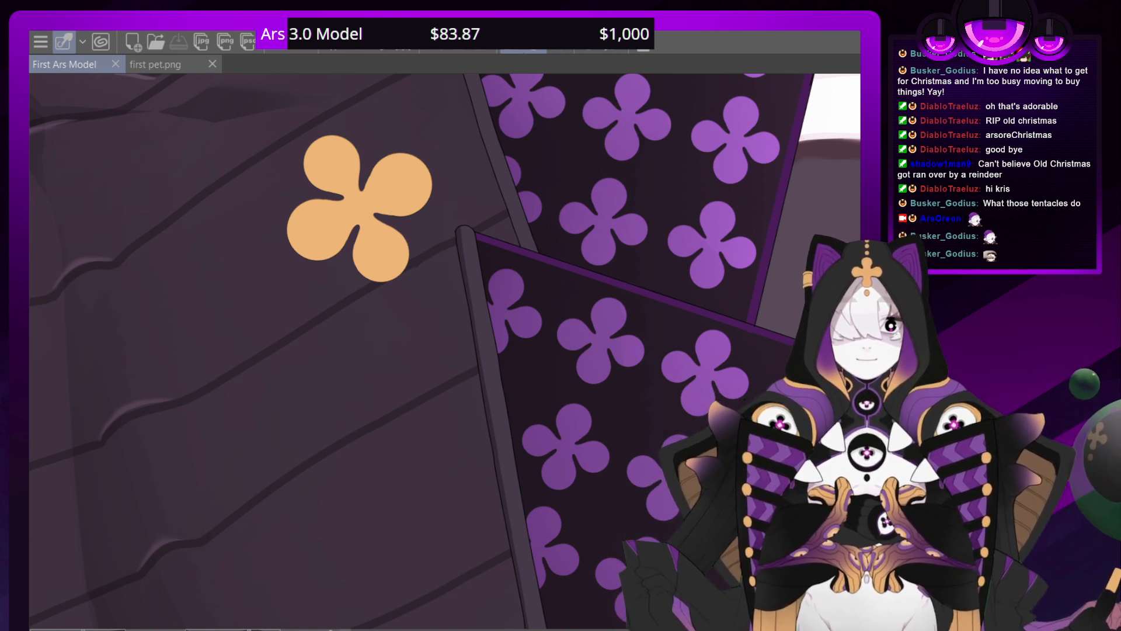
Examine the whole figure, the shirt collar and the overlap of the two patterned chest flaps up close
{"action": "left_click_drag", "start_coordinate": [763, 236], "coordinate": [127, 464]}
{"action": "scroll", "coordinate": [439, 351], "scroll_direction": "down", "scroll_amount": 8}
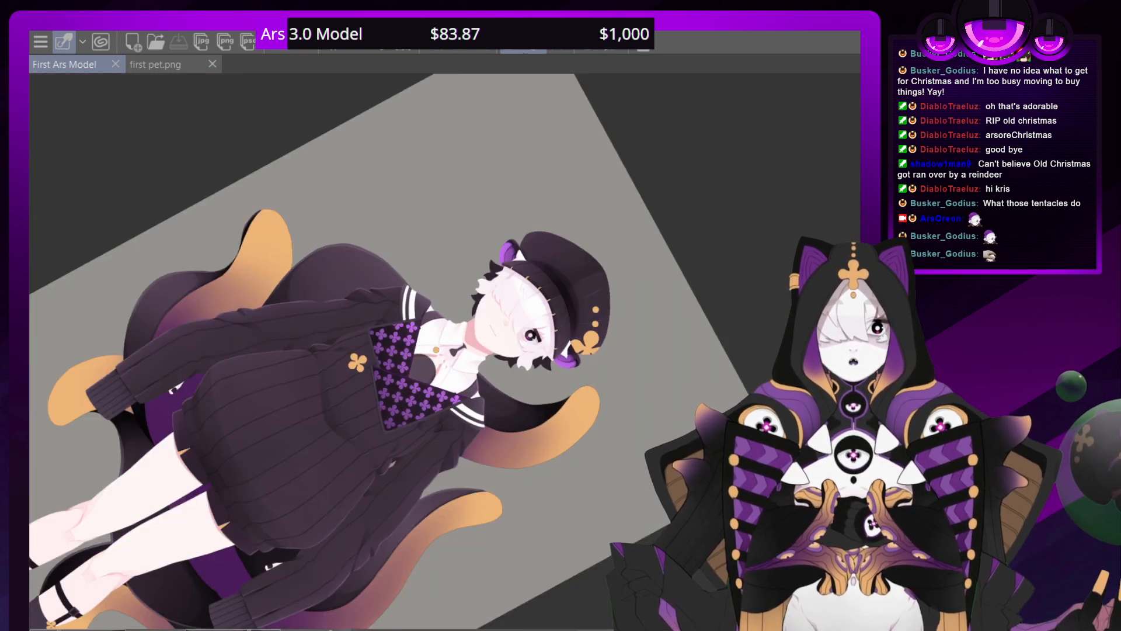
{"action": "left_click_drag", "start_coordinate": [587, 493], "coordinate": [632, 275]}
{"action": "scroll", "coordinate": [453, 351], "scroll_direction": "up", "scroll_amount": 1}
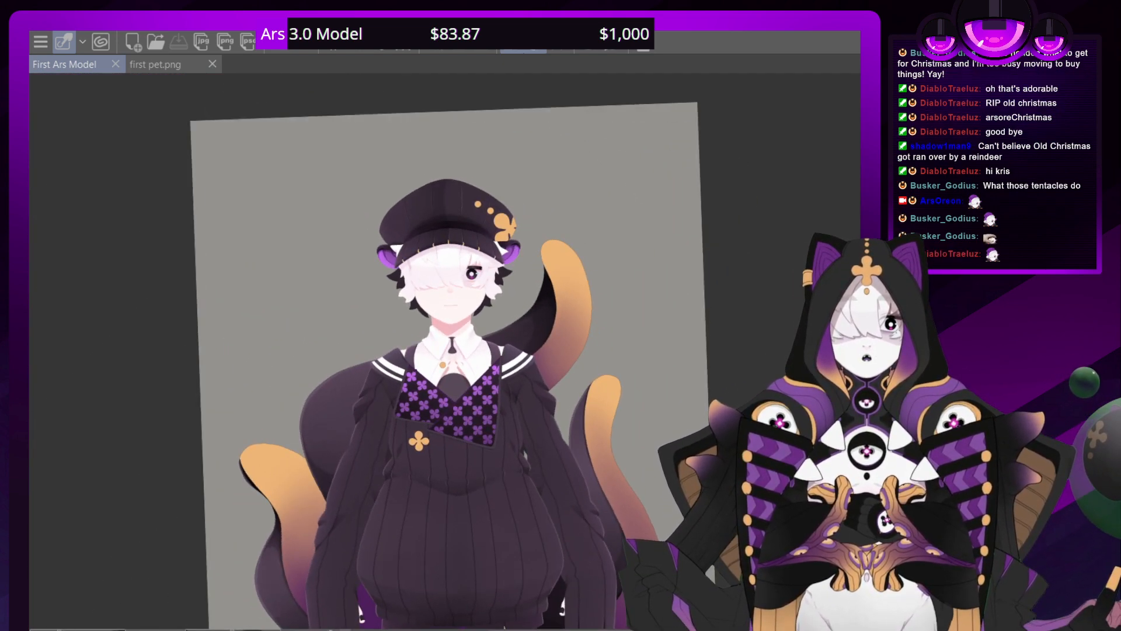
{"action": "scroll", "coordinate": [454, 352], "scroll_direction": "up", "scroll_amount": 8}
{"action": "scroll", "coordinate": [452, 345], "scroll_direction": "down", "scroll_amount": 3}
{"action": "scroll", "coordinate": [445, 352], "scroll_direction": "down", "scroll_amount": 3}
{"action": "scroll", "coordinate": [444, 351], "scroll_direction": "up", "scroll_amount": 1}
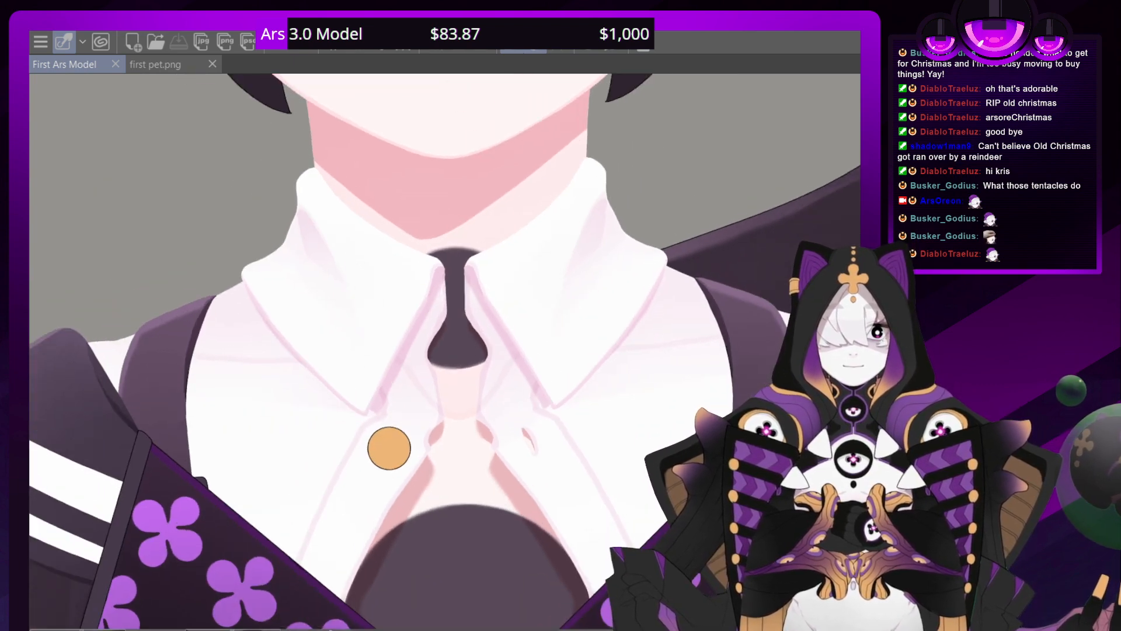
{"action": "key", "text": "asciicircum"}
{"action": "left_click_drag", "start_coordinate": [459, 93], "coordinate": [319, 188]}
{"action": "left_click_drag", "start_coordinate": [408, 584], "coordinate": [741, 480]}
{"action": "left_click_drag", "start_coordinate": [384, 557], "coordinate": [243, 294]}
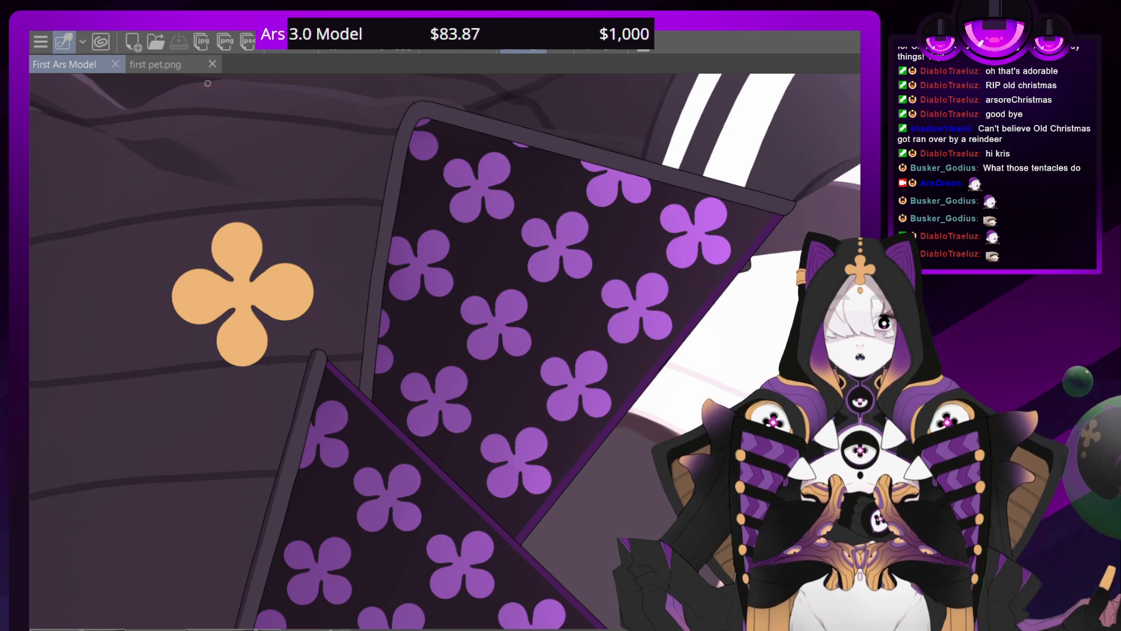
Close first pet.png and draw a thin edge line along the outer borders of both patterned chest flaps
{"action": "left_click", "coordinate": [212, 64]}
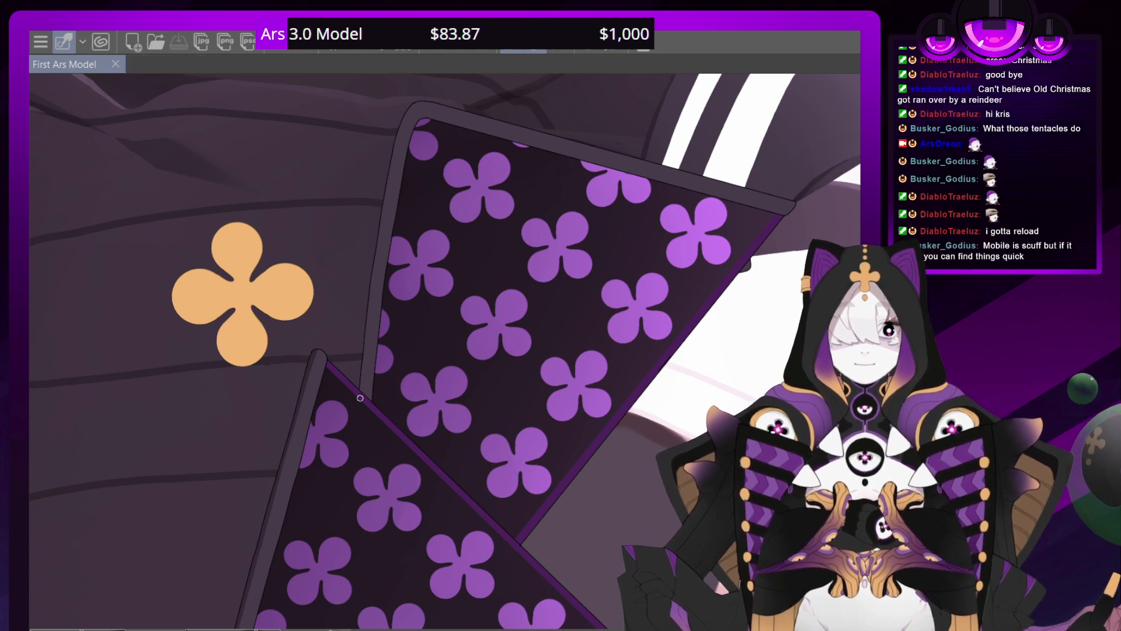
{"action": "left_click_drag", "start_coordinate": [370, 284], "coordinate": [361, 385]}
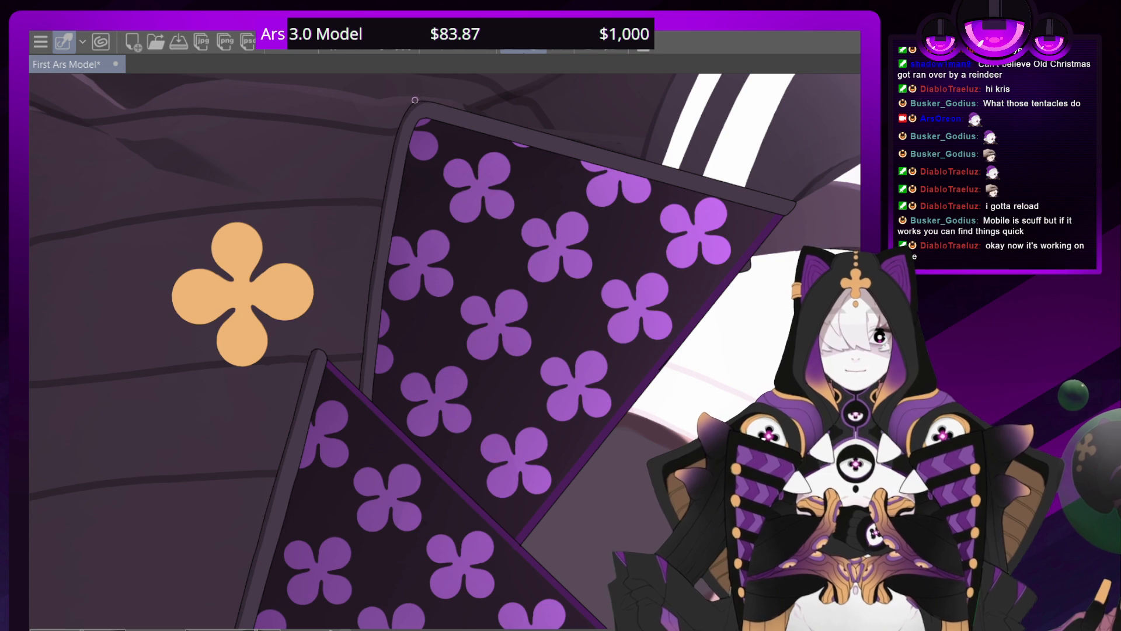
{"action": "mouse_move", "coordinate": [409, 175]}
{"action": "left_mouse_down"}
{"action": "mouse_move", "coordinate": [536, 208]}
{"action": "mouse_move", "coordinate": [597, 279]}
{"action": "left_mouse_up"}
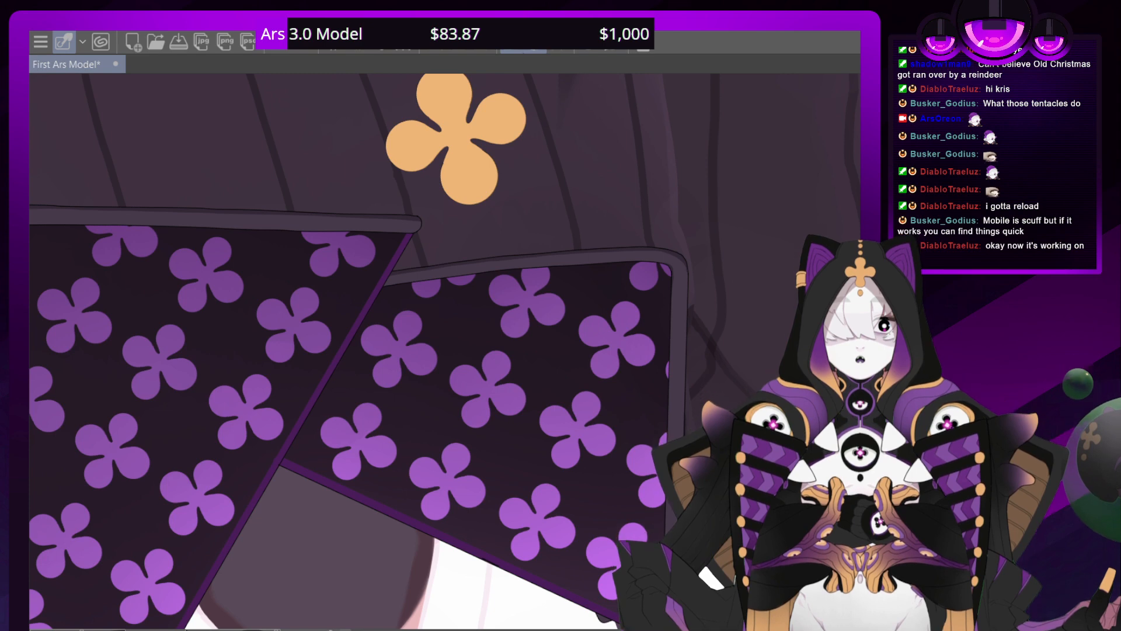
{"action": "left_click_drag", "start_coordinate": [268, 350], "coordinate": [713, 85]}
{"action": "left_click_drag", "start_coordinate": [351, 175], "coordinate": [641, 456]}
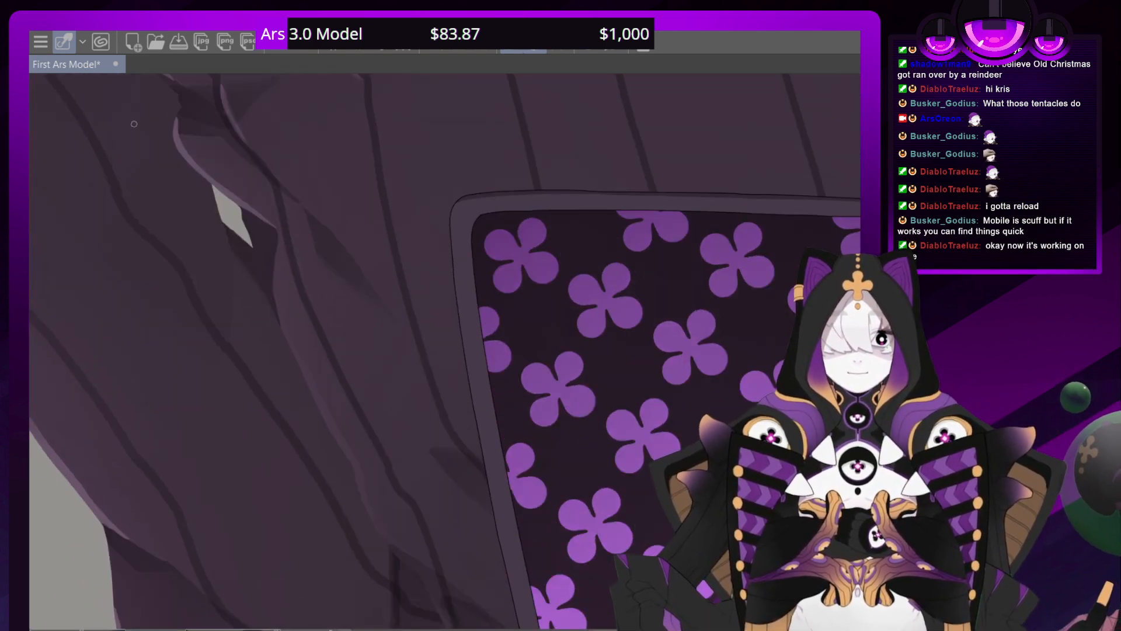
{"action": "left_click_drag", "start_coordinate": [591, 351], "coordinate": [321, 428]}
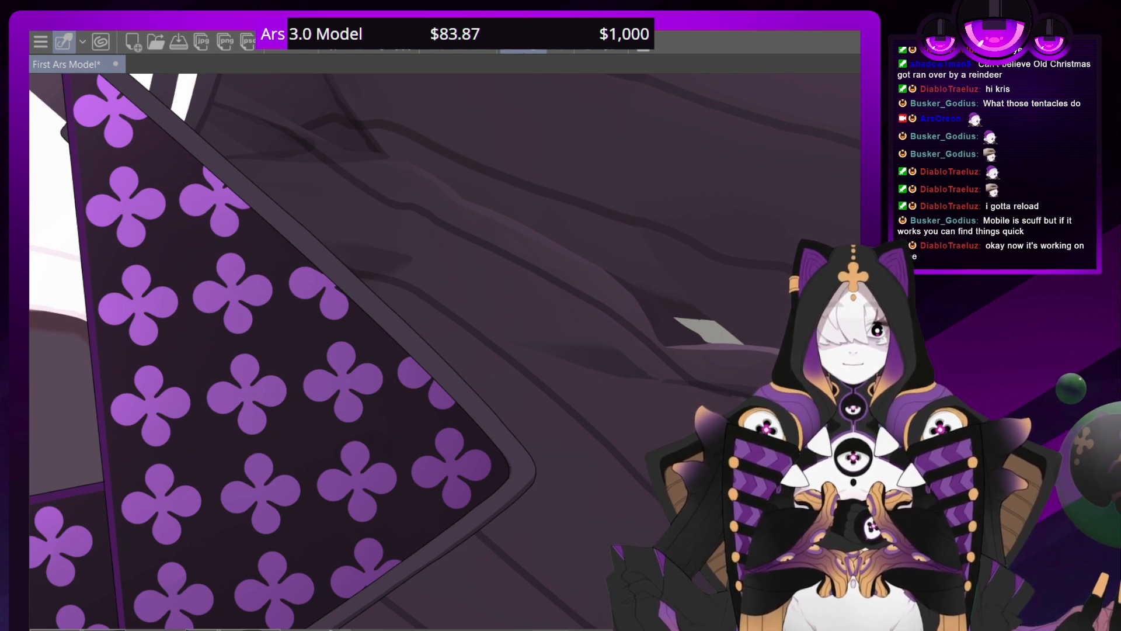
{"action": "scroll", "coordinate": [445, 350], "scroll_direction": "down", "scroll_amount": 5}
{"action": "left_click_drag", "start_coordinate": [327, 443], "coordinate": [296, 327]}
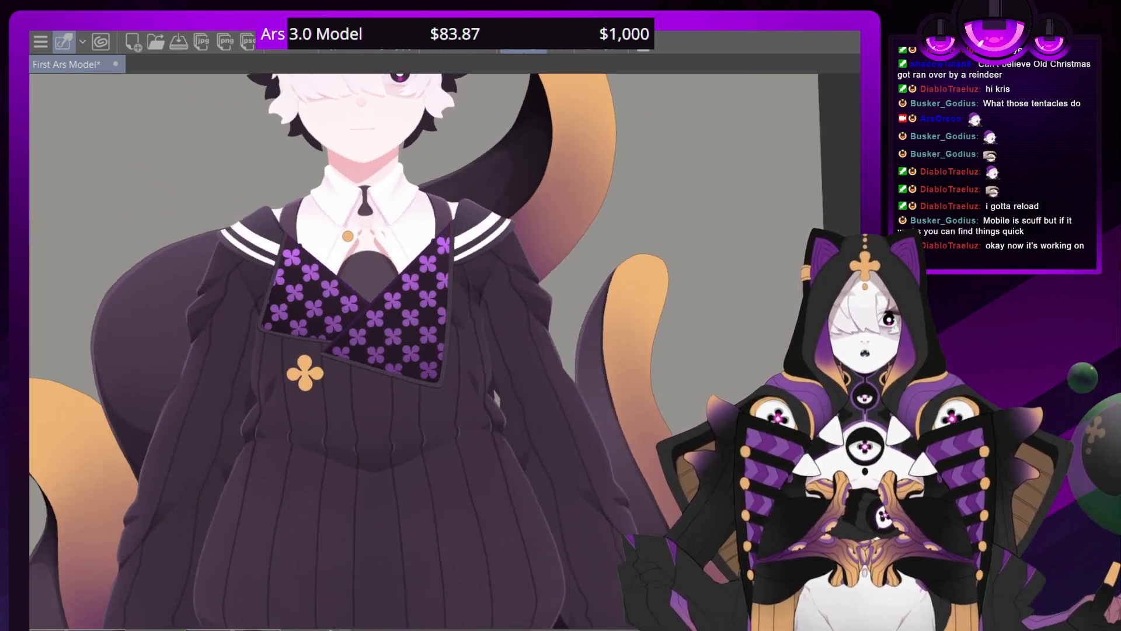
Brush soft dark shading over the lower borders and bottom corners of both patterned chest flaps
{"action": "scroll", "coordinate": [460, 356], "scroll_direction": "up", "scroll_amount": 3}
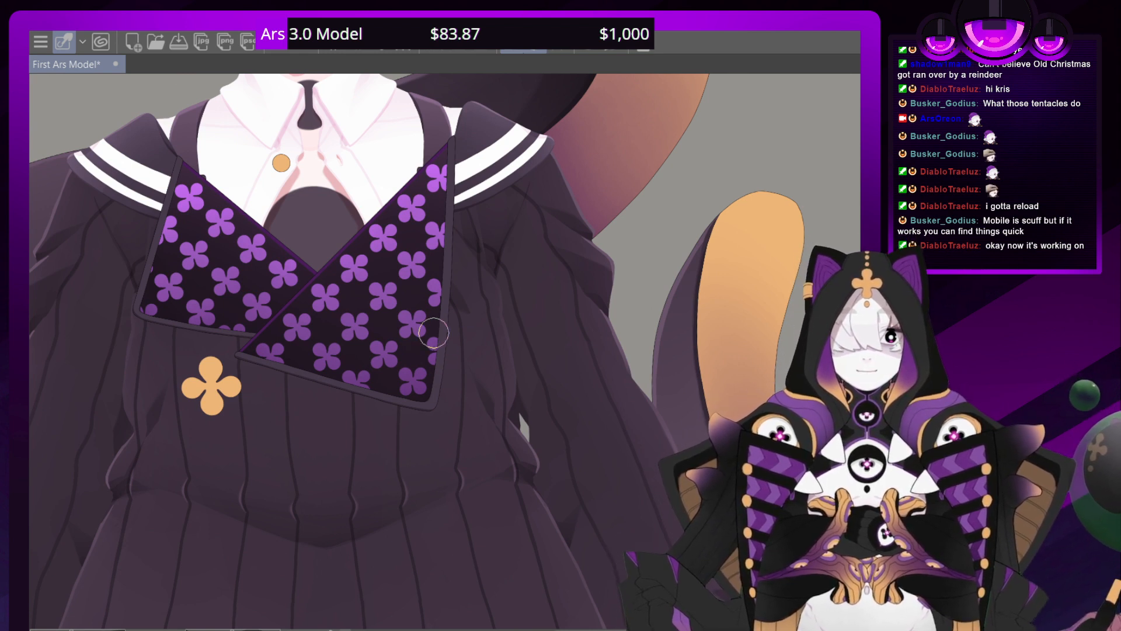
{"action": "mouse_move", "coordinate": [434, 382]}
{"action": "left_mouse_down"}
{"action": "mouse_move", "coordinate": [442, 304]}
{"action": "mouse_move", "coordinate": [442, 389]}
{"action": "mouse_move", "coordinate": [412, 406]}
{"action": "mouse_move", "coordinate": [209, 354]}
{"action": "mouse_move", "coordinate": [147, 318]}
{"action": "mouse_move", "coordinate": [133, 301]}
{"action": "mouse_move", "coordinate": [148, 250]}
{"action": "left_mouse_up"}
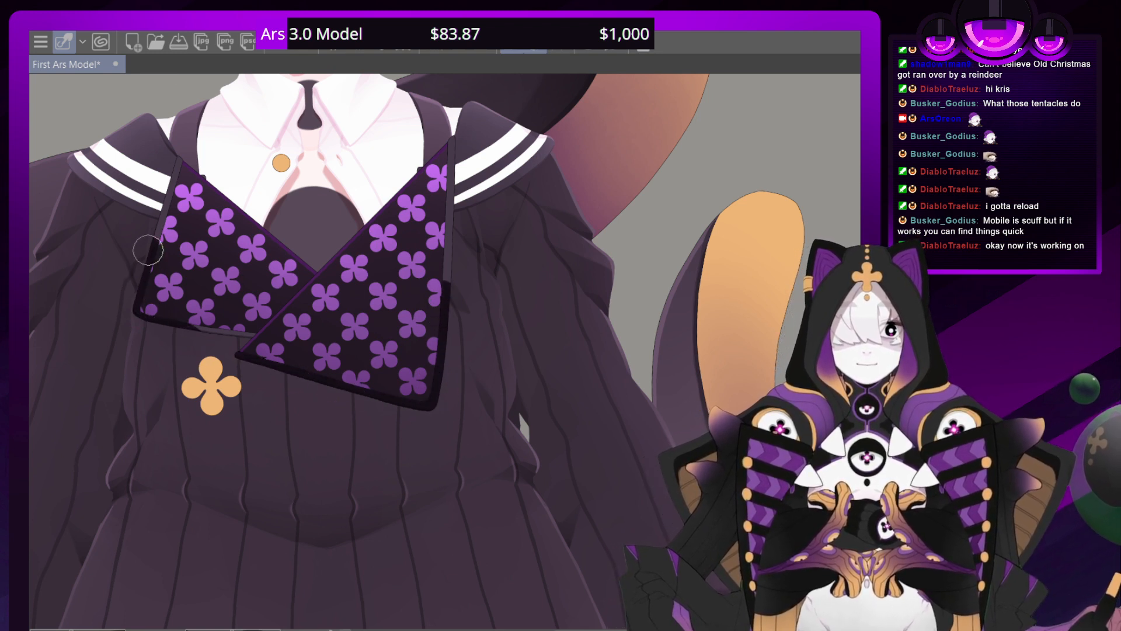
{"action": "left_click_drag", "start_coordinate": [156, 302], "coordinate": [241, 331]}
{"action": "left_click_drag", "start_coordinate": [431, 322], "coordinate": [450, 250]}
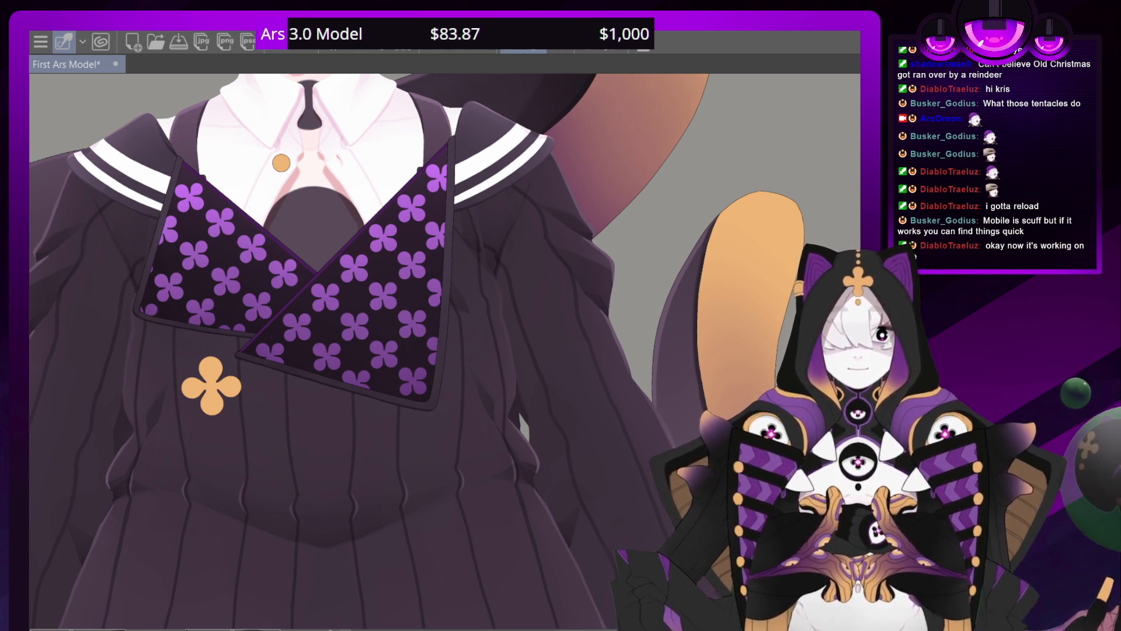
{"action": "scroll", "coordinate": [451, 350], "scroll_direction": "down", "scroll_amount": 8}
{"action": "scroll", "coordinate": [451, 350], "scroll_direction": "up", "scroll_amount": 4}
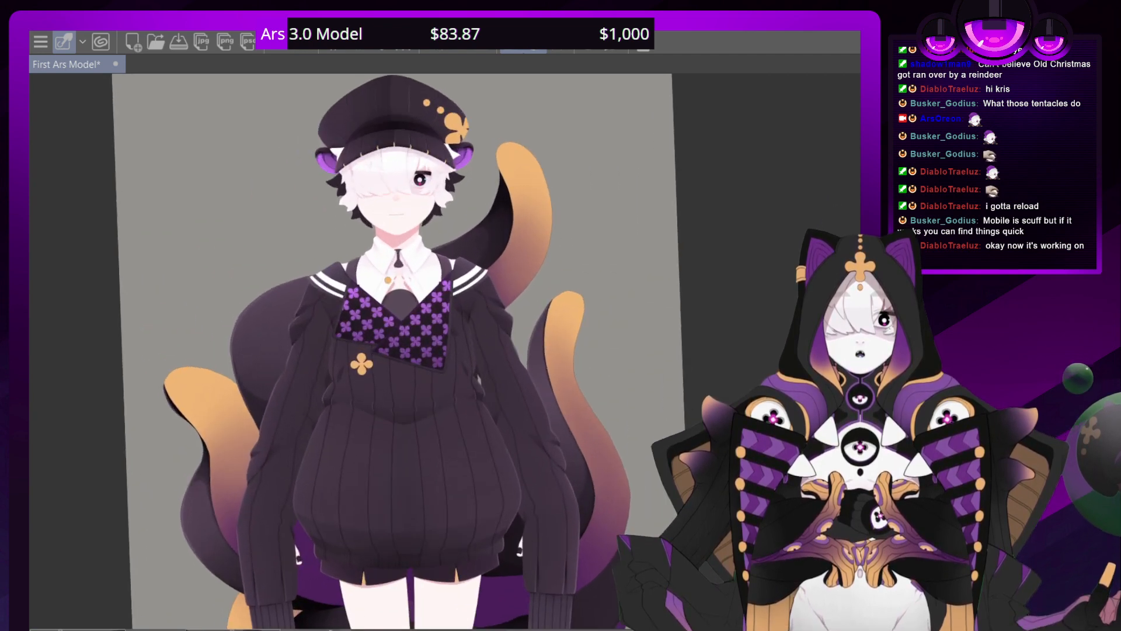
{"action": "scroll", "coordinate": [447, 350], "scroll_direction": "up", "scroll_amount": 3}
{"action": "key", "text": "asciicircum"}
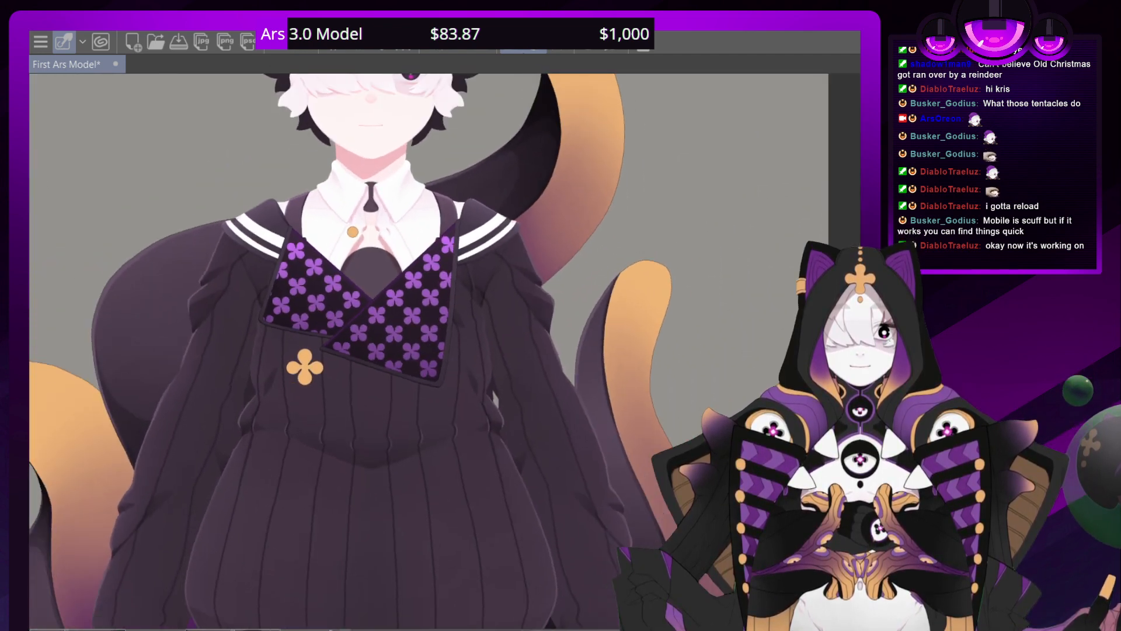
Brush a subtle lighter tone along the upper outer side borders of both patterned chest flaps
{"action": "mouse_move", "coordinate": [409, 251]}
{"action": "left_mouse_down"}
{"action": "mouse_move", "coordinate": [410, 355]}
{"action": "mouse_move", "coordinate": [456, 426]}
{"action": "mouse_move", "coordinate": [421, 369]}
{"action": "mouse_move", "coordinate": [432, 404]}
{"action": "mouse_move", "coordinate": [444, 357]}
{"action": "left_mouse_up"}
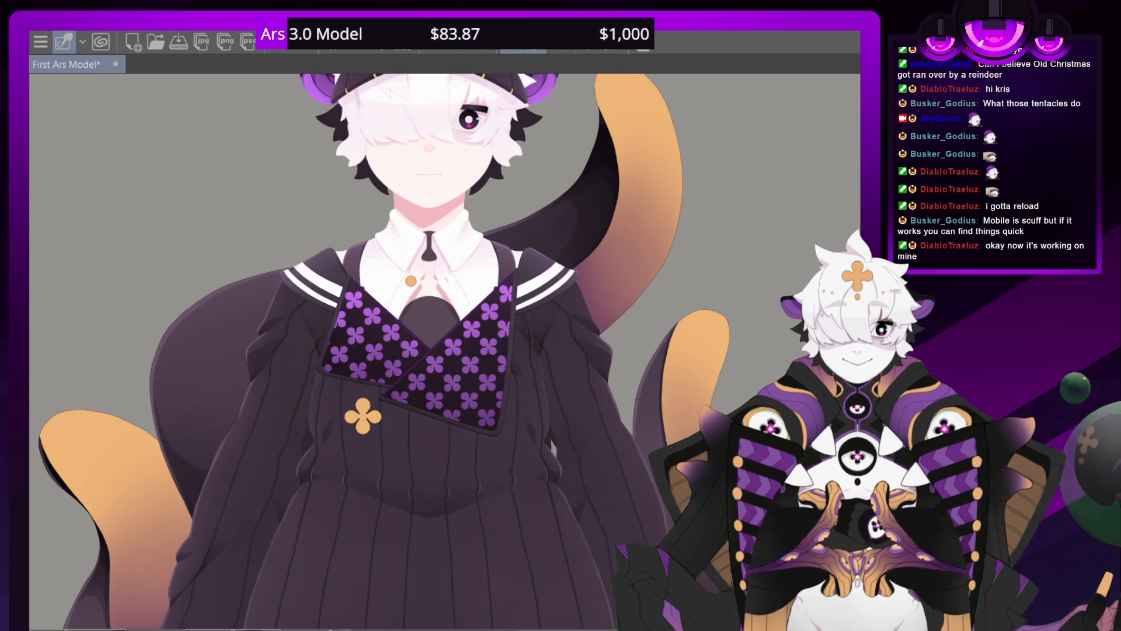
{"action": "scroll", "coordinate": [453, 352], "scroll_direction": "up", "scroll_amount": 6}
{"action": "scroll", "coordinate": [453, 352], "scroll_direction": "down", "scroll_amount": 1}
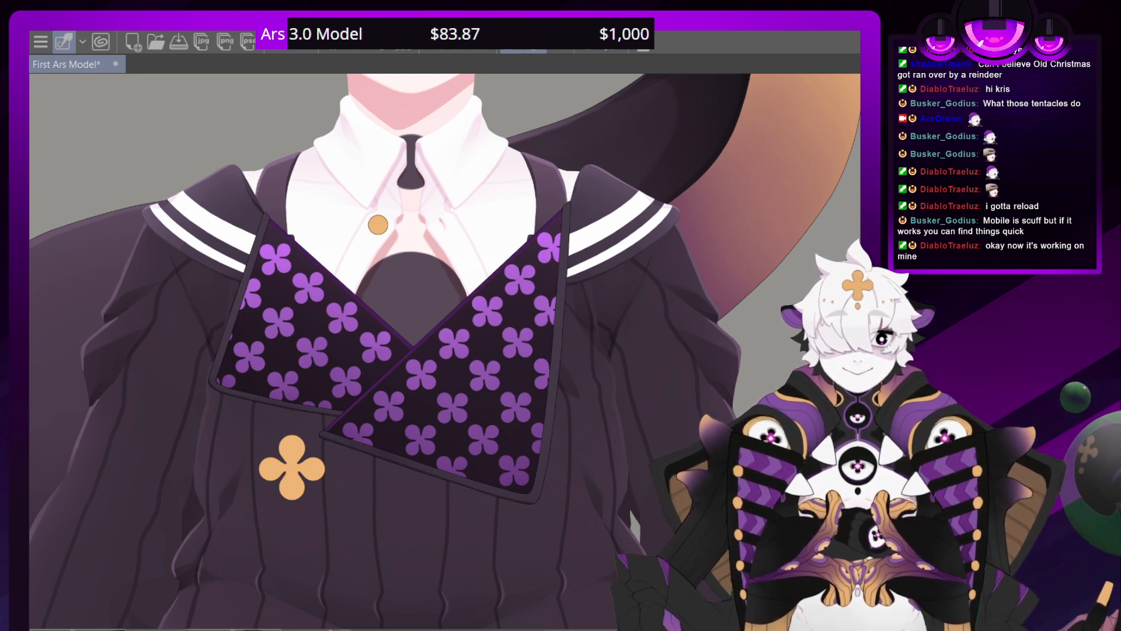
{"action": "left_click_drag", "start_coordinate": [565, 202], "coordinate": [554, 380]}
{"action": "left_click_drag", "start_coordinate": [263, 216], "coordinate": [234, 347]}
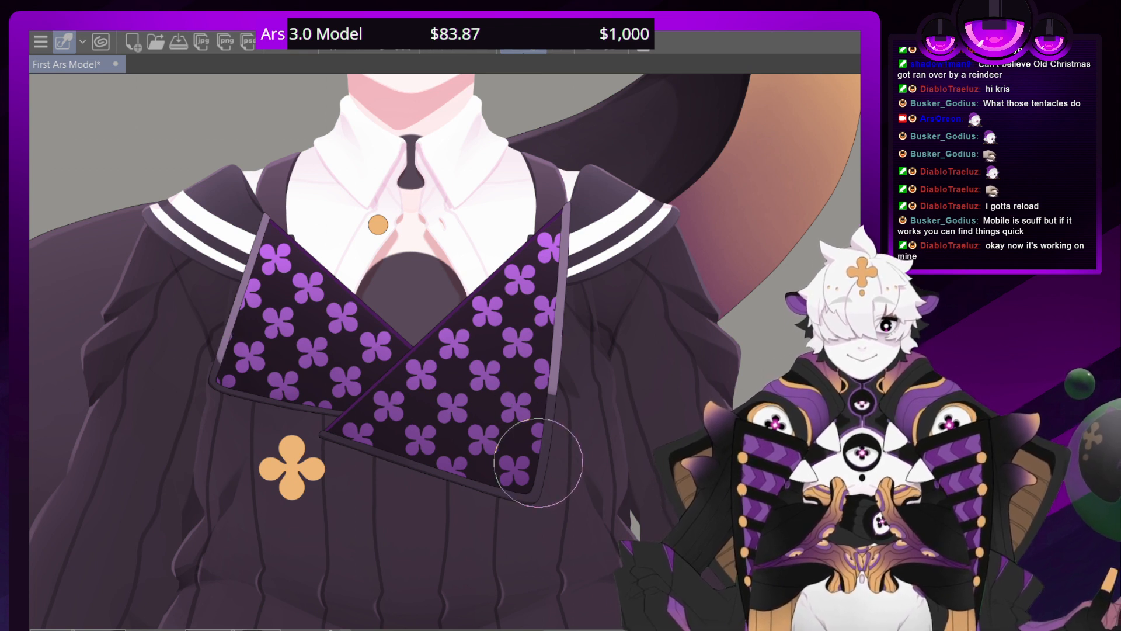
{"action": "mouse_move", "coordinate": [541, 450]}
{"action": "left_mouse_down"}
{"action": "mouse_move", "coordinate": [553, 278]}
{"action": "mouse_move", "coordinate": [542, 451]}
{"action": "mouse_move", "coordinate": [559, 321]}
{"action": "mouse_move", "coordinate": [559, 182]}
{"action": "mouse_move", "coordinate": [557, 411]}
{"action": "mouse_move", "coordinate": [575, 288]}
{"action": "mouse_move", "coordinate": [564, 150]}
{"action": "mouse_move", "coordinate": [549, 426]}
{"action": "mouse_move", "coordinate": [569, 175]}
{"action": "left_mouse_up"}
{"action": "mouse_move", "coordinate": [214, 340]}
{"action": "left_mouse_down"}
{"action": "mouse_move", "coordinate": [228, 327]}
{"action": "mouse_move", "coordinate": [199, 435]}
{"action": "mouse_move", "coordinate": [226, 303]}
{"action": "mouse_move", "coordinate": [187, 438]}
{"action": "mouse_move", "coordinate": [183, 376]}
{"action": "mouse_move", "coordinate": [191, 421]}
{"action": "mouse_move", "coordinate": [258, 196]}
{"action": "mouse_move", "coordinate": [205, 393]}
{"action": "mouse_move", "coordinate": [256, 269]}
{"action": "mouse_move", "coordinate": [183, 400]}
{"action": "mouse_move", "coordinate": [213, 391]}
{"action": "left_mouse_up"}
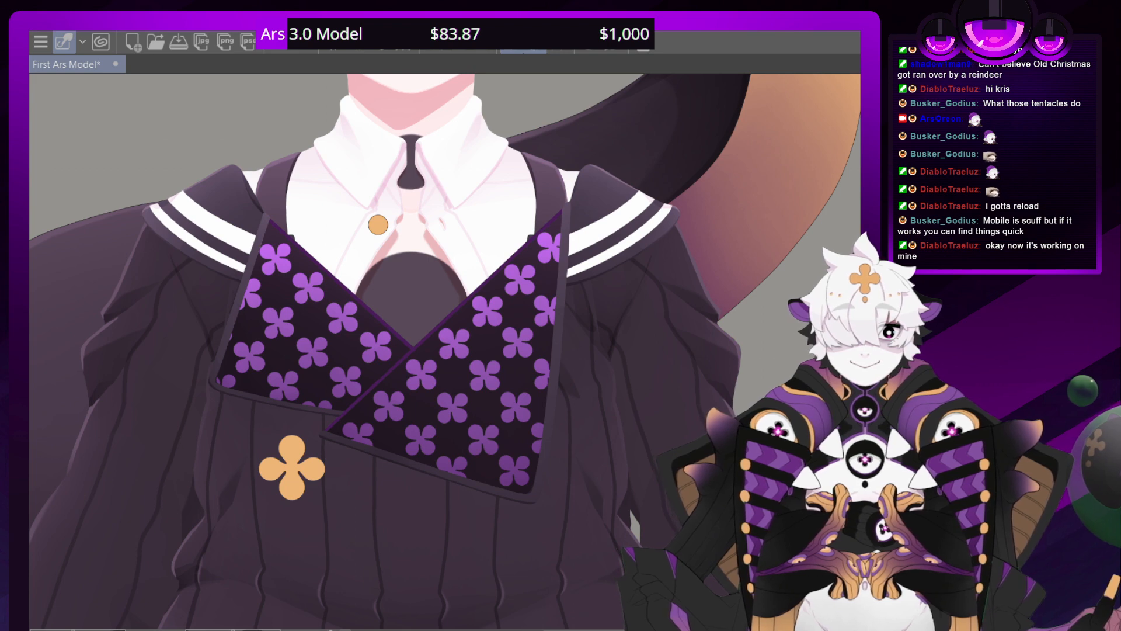
{"action": "scroll", "coordinate": [447, 349], "scroll_direction": "down", "scroll_amount": 10}
{"action": "scroll", "coordinate": [448, 348], "scroll_direction": "up", "scroll_amount": 9}
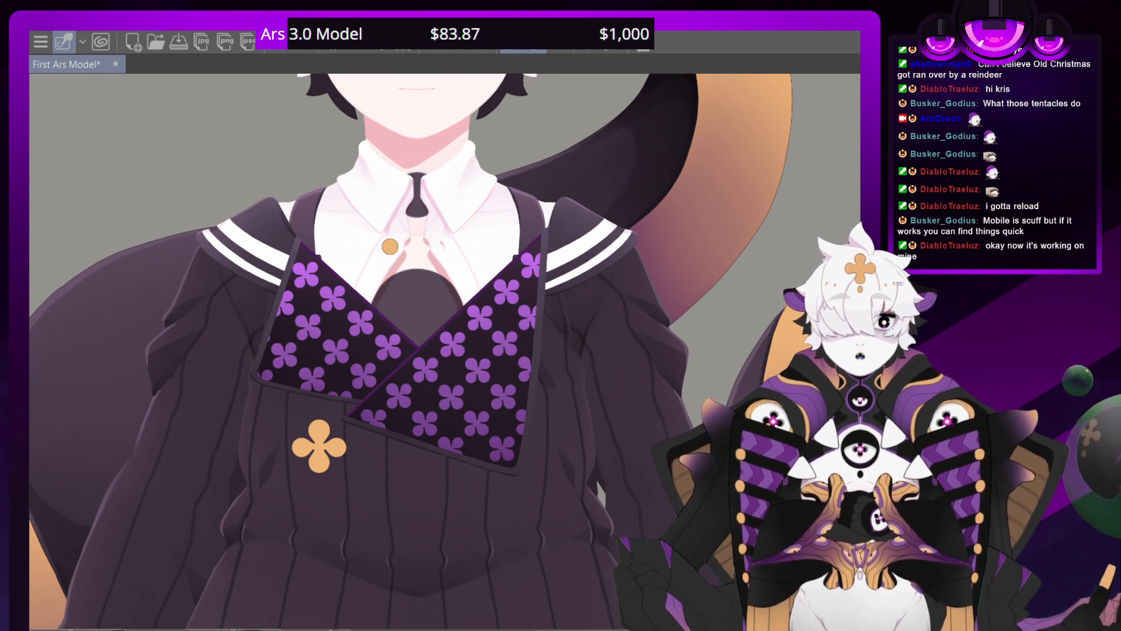
Examine the hat, face and collar, and compare the chest with and without the patterned flap fabric
{"action": "left_click_drag", "start_coordinate": [420, 234], "coordinate": [490, 583]}
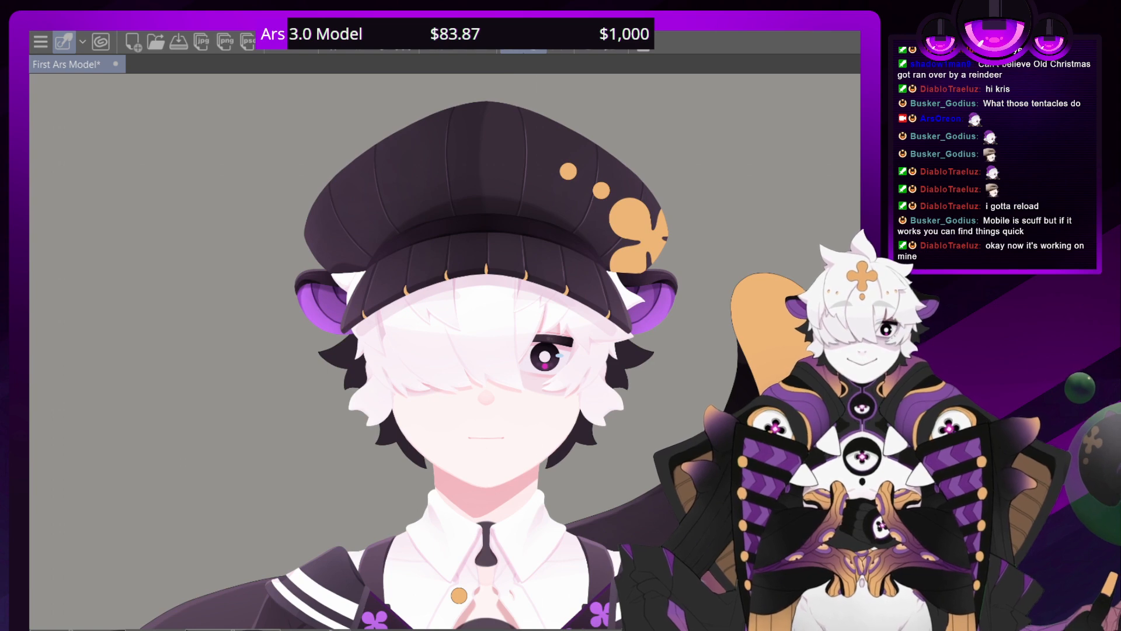
{"action": "scroll", "coordinate": [447, 350], "scroll_direction": "up", "scroll_amount": 7}
{"action": "scroll", "coordinate": [447, 351], "scroll_direction": "down", "scroll_amount": 9}
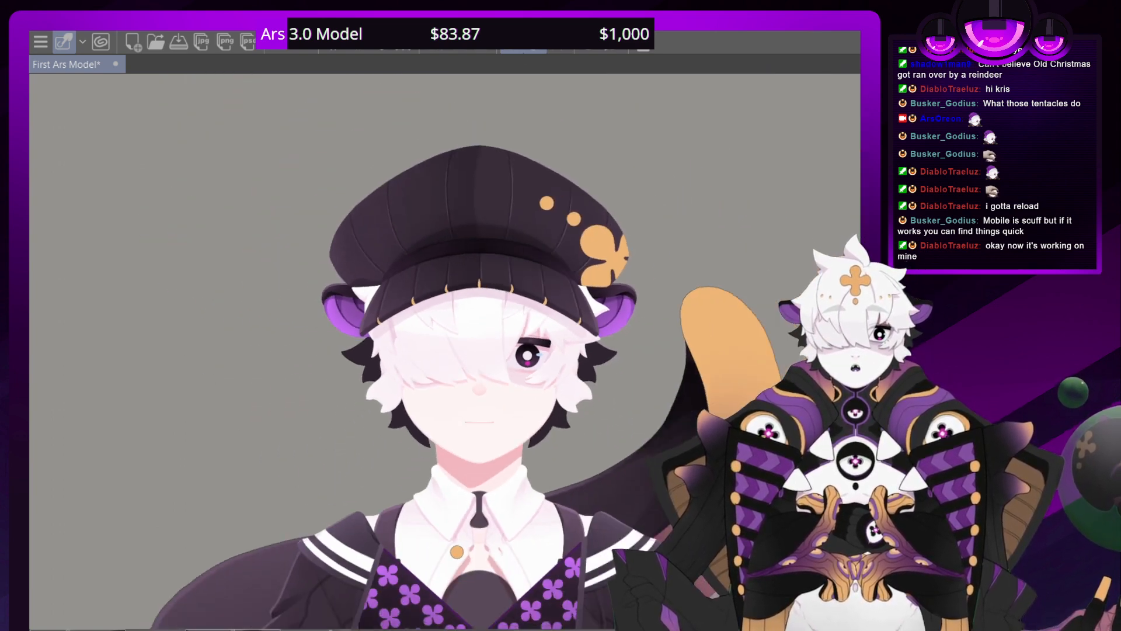
{"action": "left_click_drag", "start_coordinate": [448, 351], "coordinate": [448, 386]}
{"action": "left_click_drag", "start_coordinate": [468, 525], "coordinate": [450, 158]}
{"action": "scroll", "coordinate": [451, 362], "scroll_direction": "up", "scroll_amount": 4}
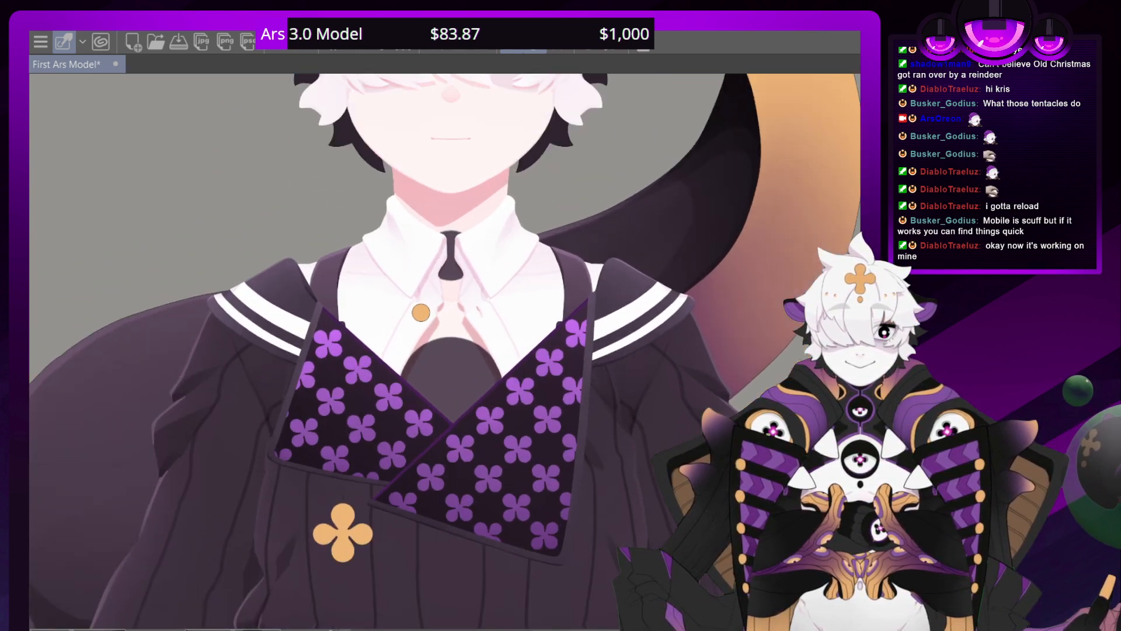
{"action": "scroll", "coordinate": [450, 351], "scroll_direction": "down", "scroll_amount": 8}
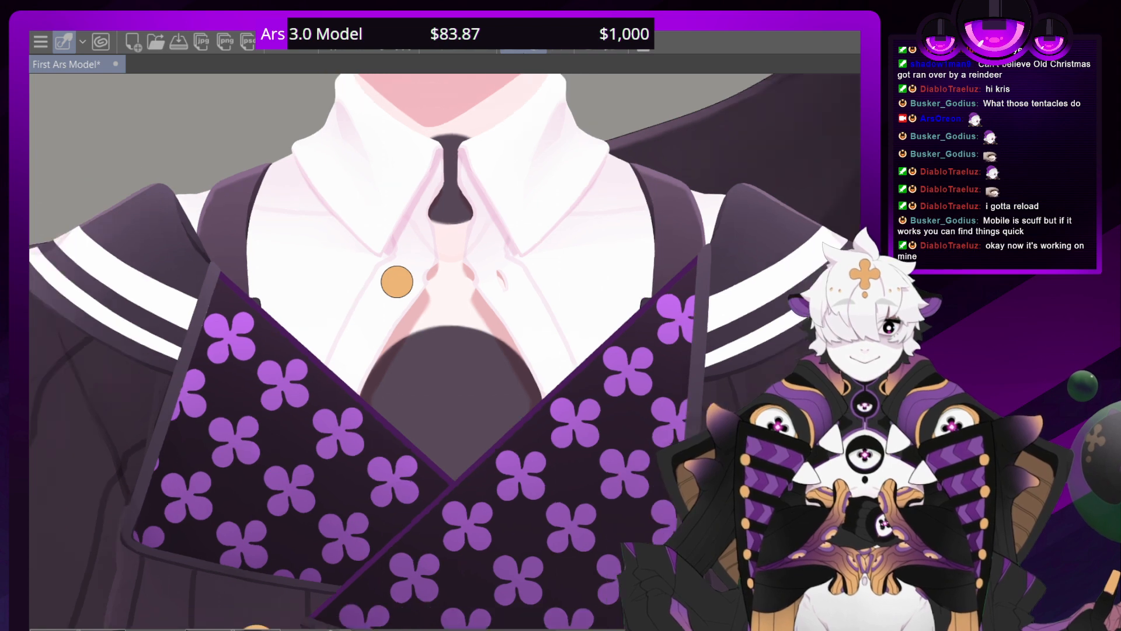
{"action": "scroll", "coordinate": [450, 351], "scroll_direction": "down", "scroll_amount": 4}
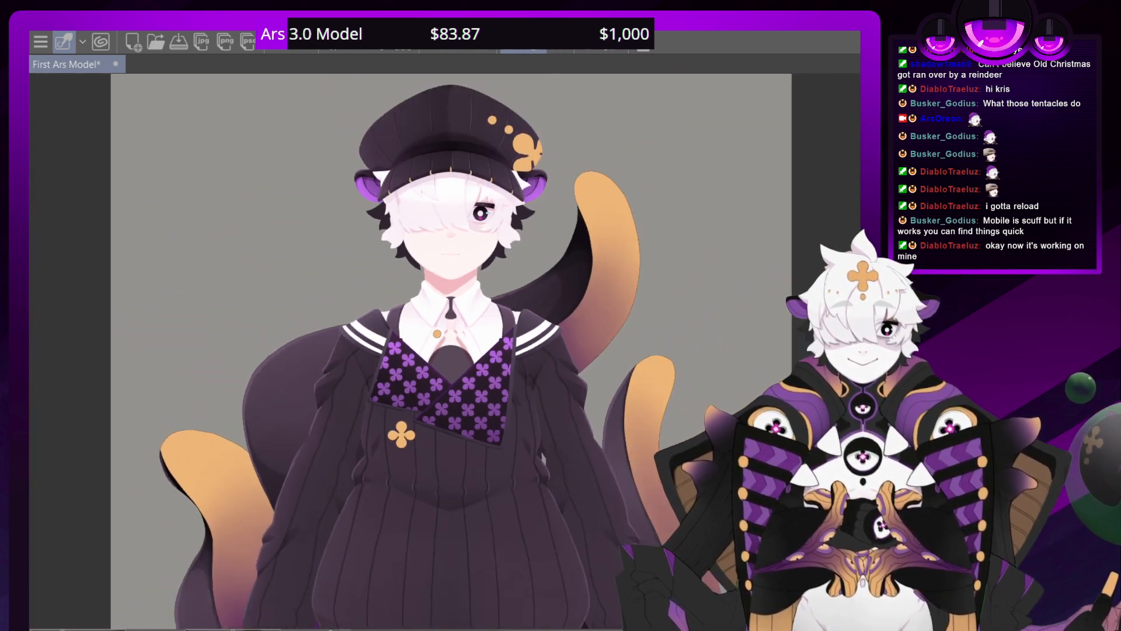
{"action": "scroll", "coordinate": [450, 350], "scroll_direction": "up", "scroll_amount": 6}
{"action": "scroll", "coordinate": [450, 351], "scroll_direction": "up", "scroll_amount": 5}
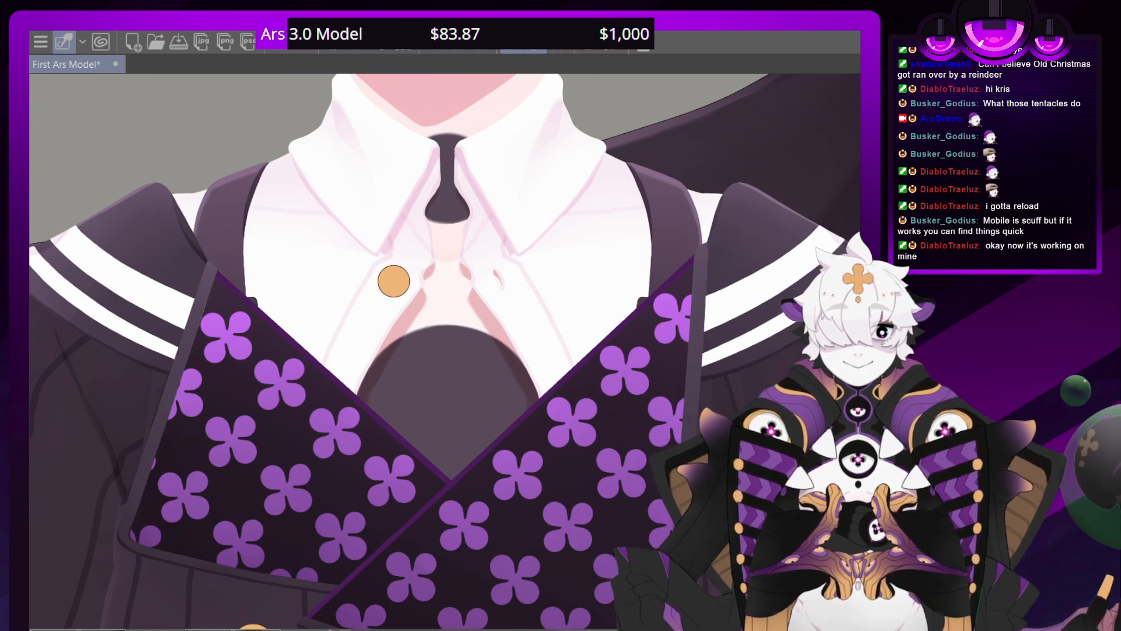
{"action": "key", "text": "ctrl+z"}
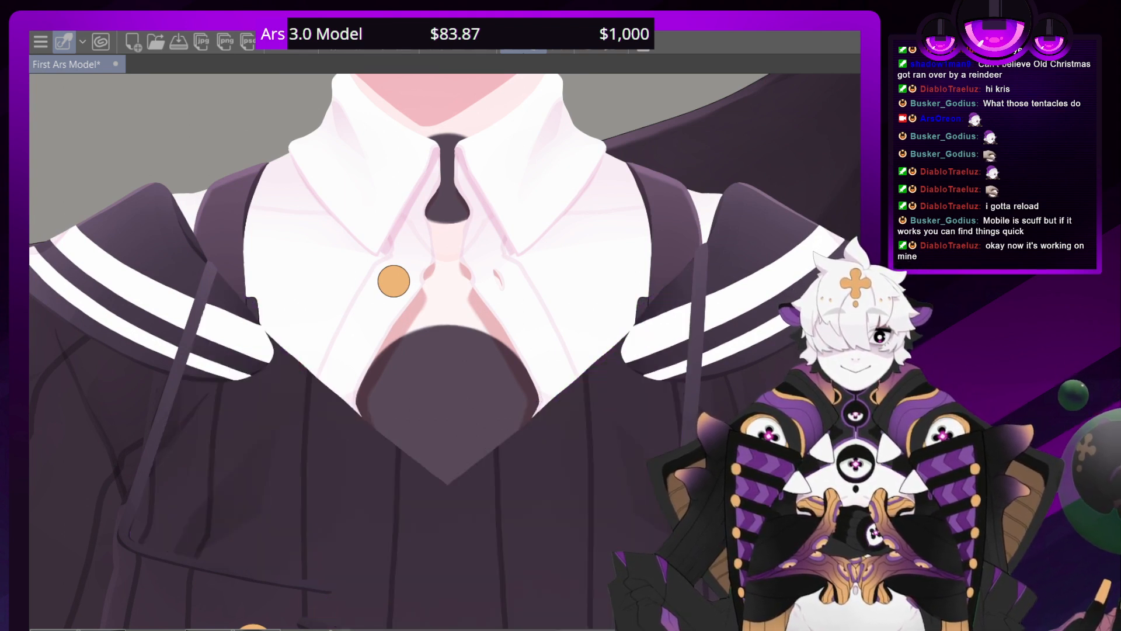
{"action": "key", "text": "ctrl+y"}
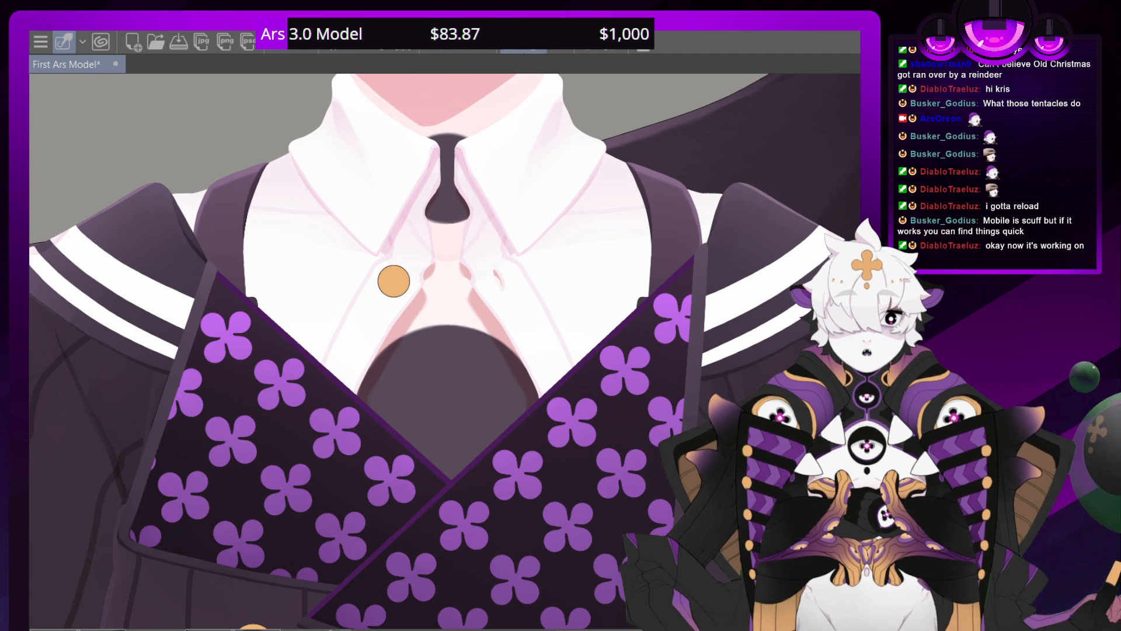
Examine the lower flap borders against the ribbed sweater, and the head and upper body as a whole
{"action": "left_click_drag", "start_coordinate": [327, 543], "coordinate": [501, 125]}
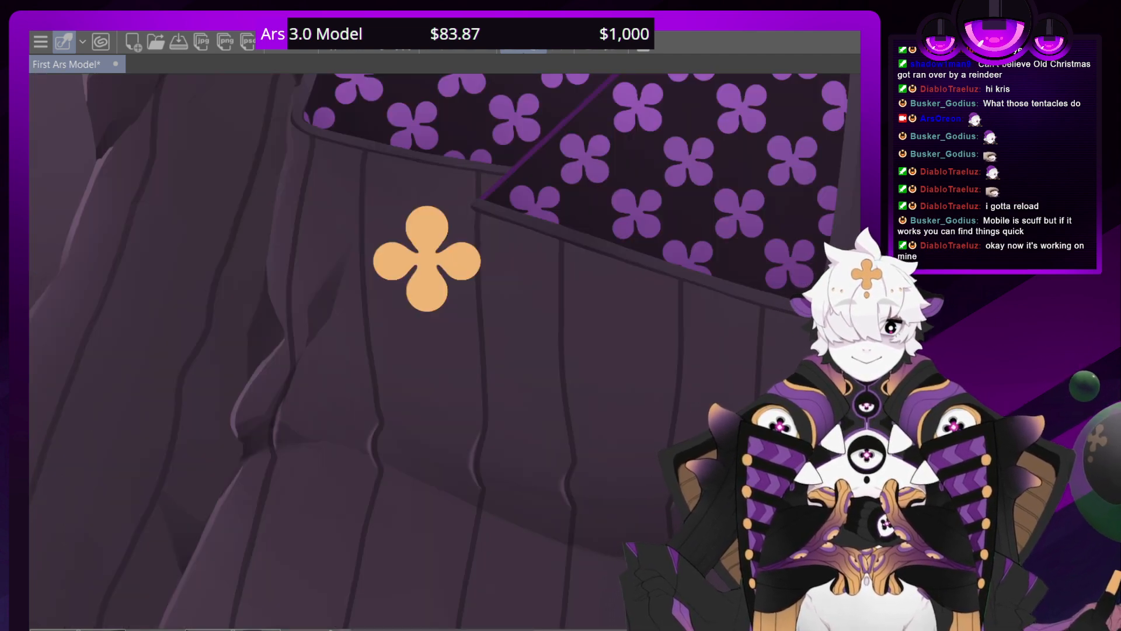
{"action": "left_click_drag", "start_coordinate": [403, 619], "coordinate": [124, 561]}
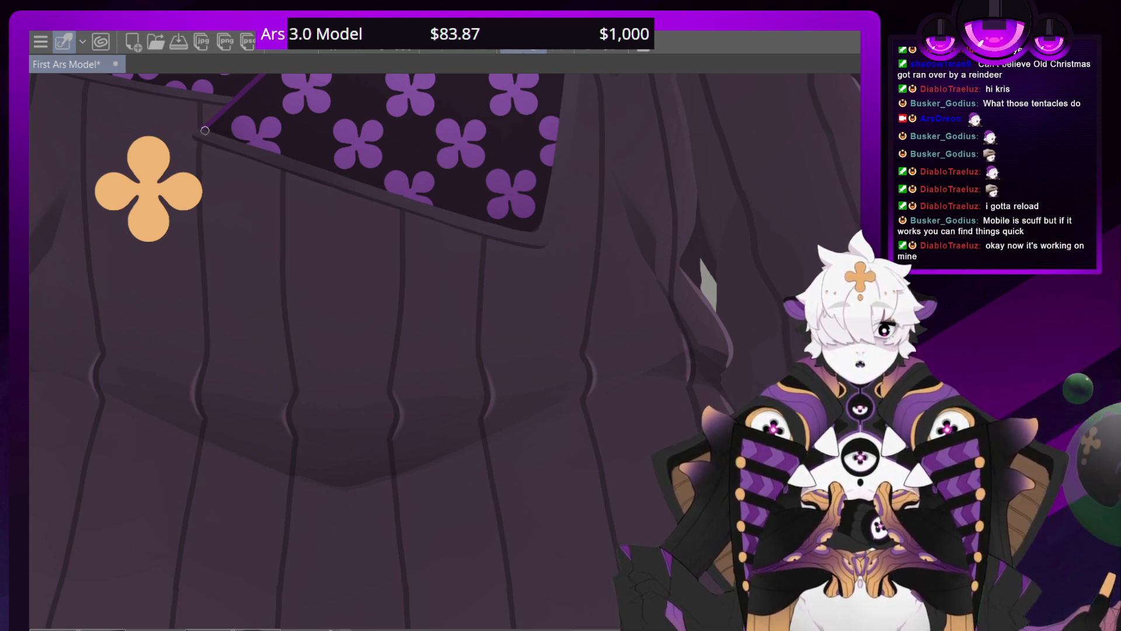
{"action": "scroll", "coordinate": [204, 131], "scroll_direction": "down", "scroll_amount": 3}
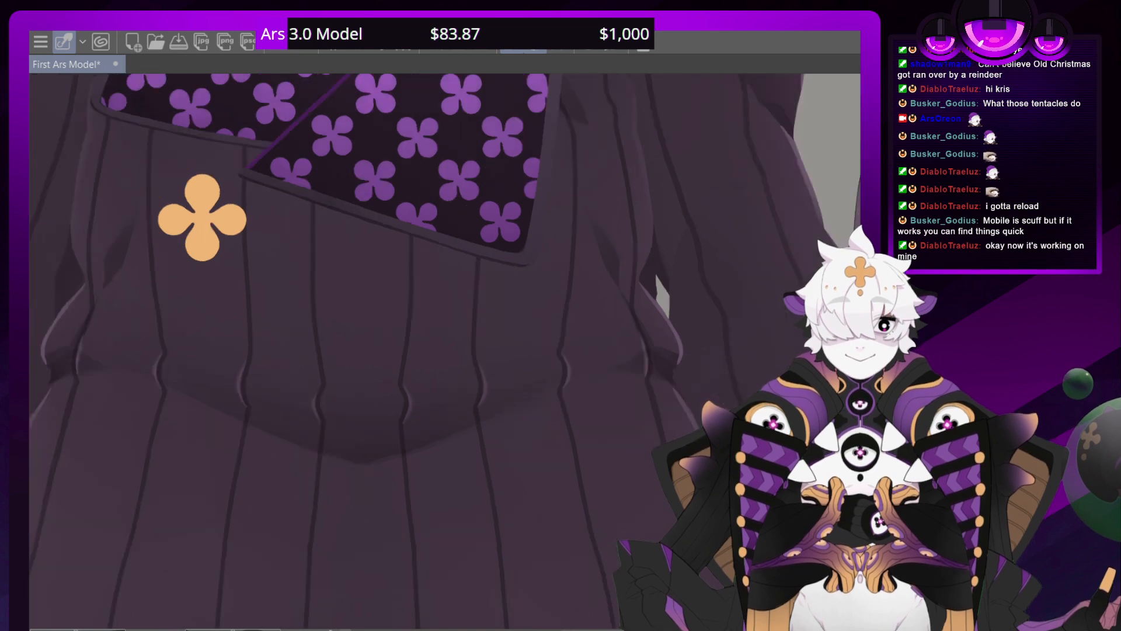
{"action": "scroll", "coordinate": [450, 351], "scroll_direction": "down", "scroll_amount": 3}
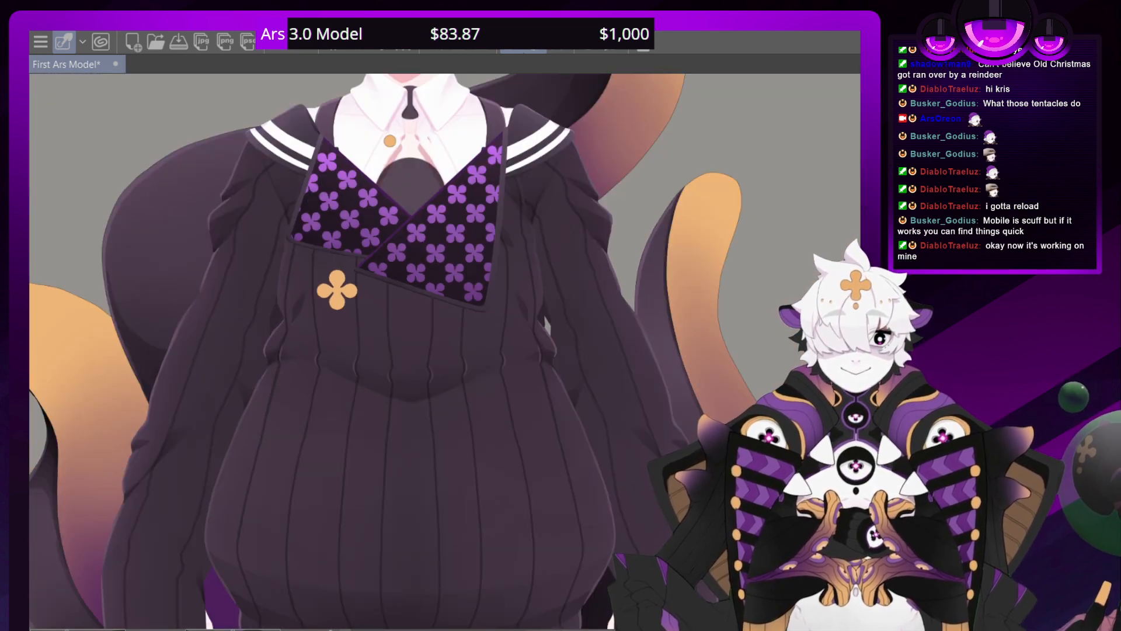
{"action": "left_click_drag", "start_coordinate": [409, 234], "coordinate": [435, 467]}
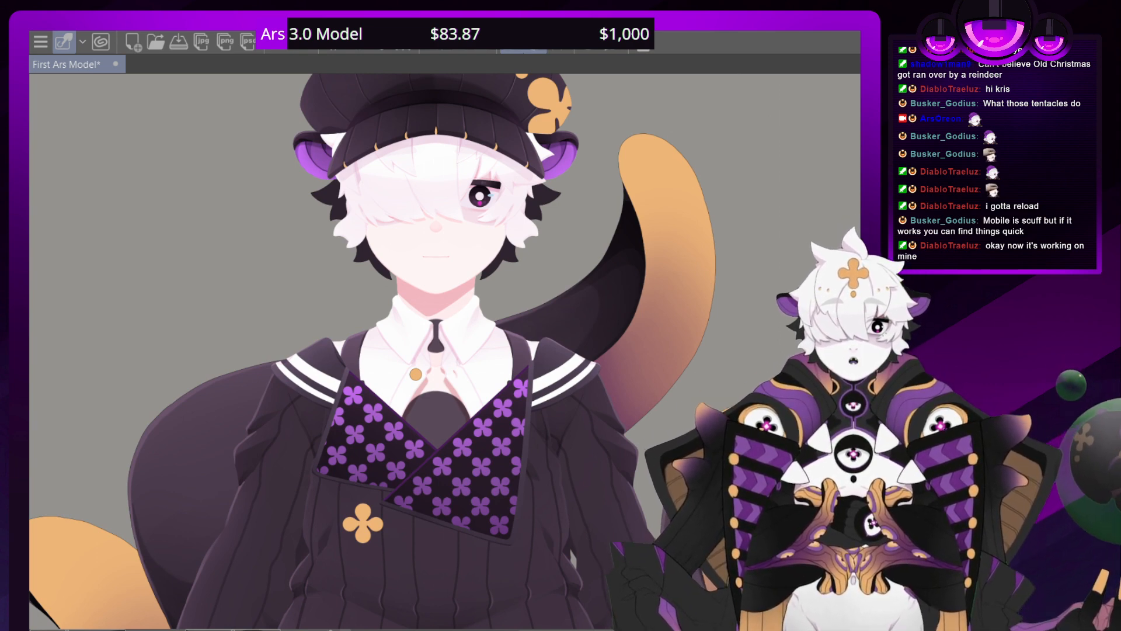
{"action": "left_click_drag", "start_coordinate": [432, 350], "coordinate": [393, 468]}
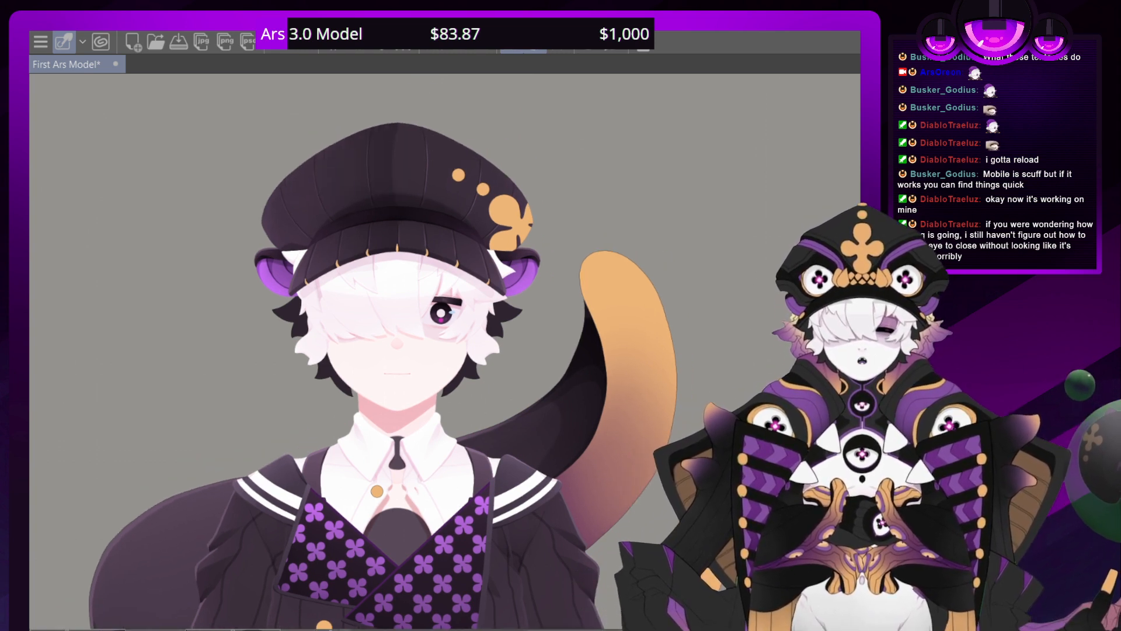
{"action": "left_click_drag", "start_coordinate": [394, 468], "coordinate": [419, 442]}
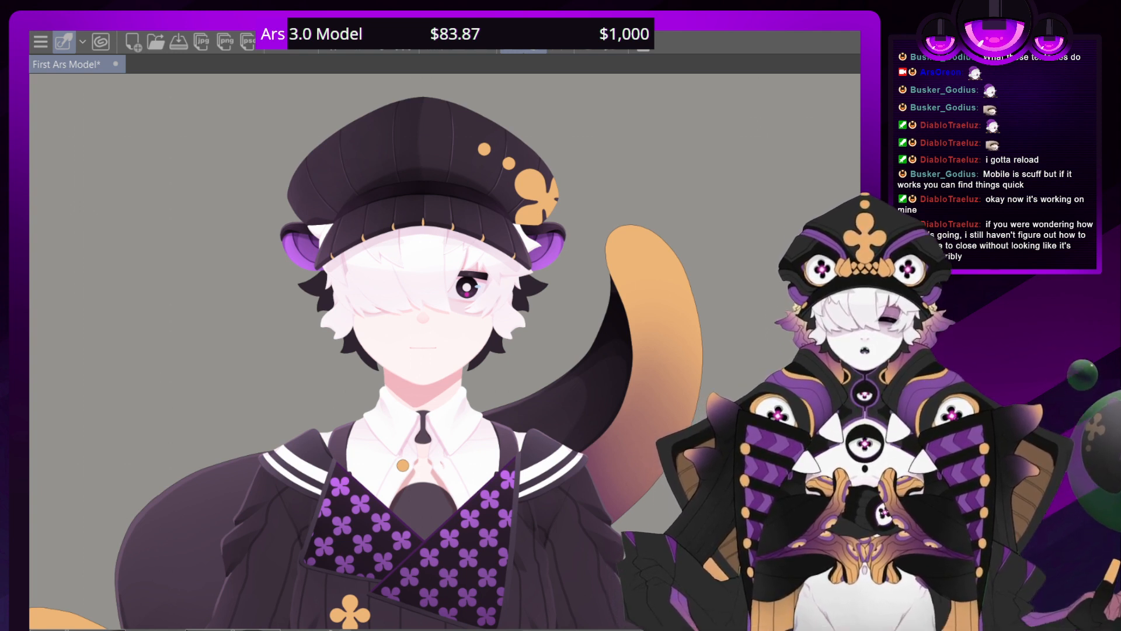
{"action": "left_click_drag", "start_coordinate": [419, 442], "coordinate": [407, 468]}
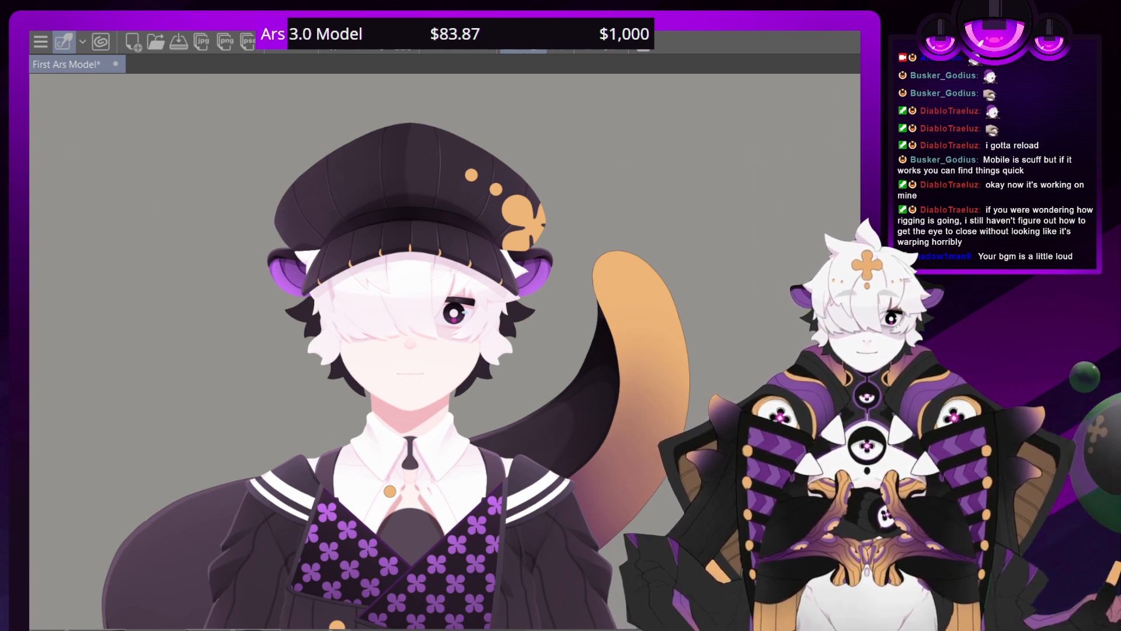
Examine the torso from a distance and both shaded chest flap borders up close
{"action": "left_click_drag", "start_coordinate": [444, 409], "coordinate": [456, 202]}
{"action": "scroll", "coordinate": [455, 348], "scroll_direction": "down", "scroll_amount": 2}
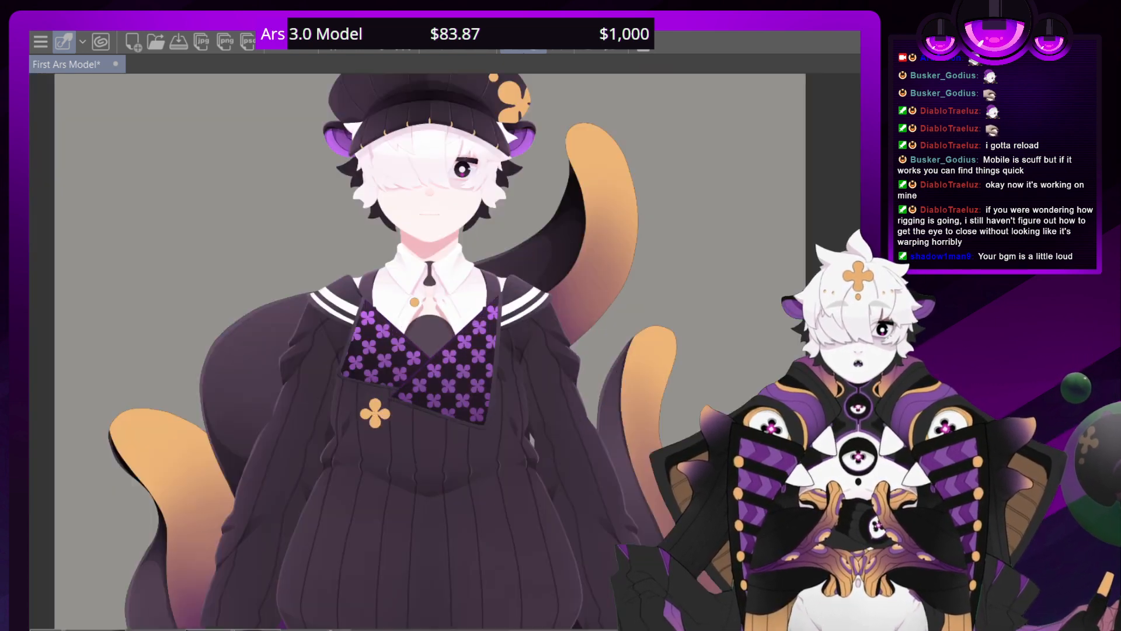
{"action": "scroll", "coordinate": [456, 348], "scroll_direction": "up", "scroll_amount": 6}
{"action": "left_click_drag", "start_coordinate": [455, 348], "coordinate": [512, 347]}
{"action": "scroll", "coordinate": [444, 350], "scroll_direction": "right", "scroll_amount": 1}
{"action": "scroll", "coordinate": [443, 351], "scroll_direction": "down", "scroll_amount": 5}
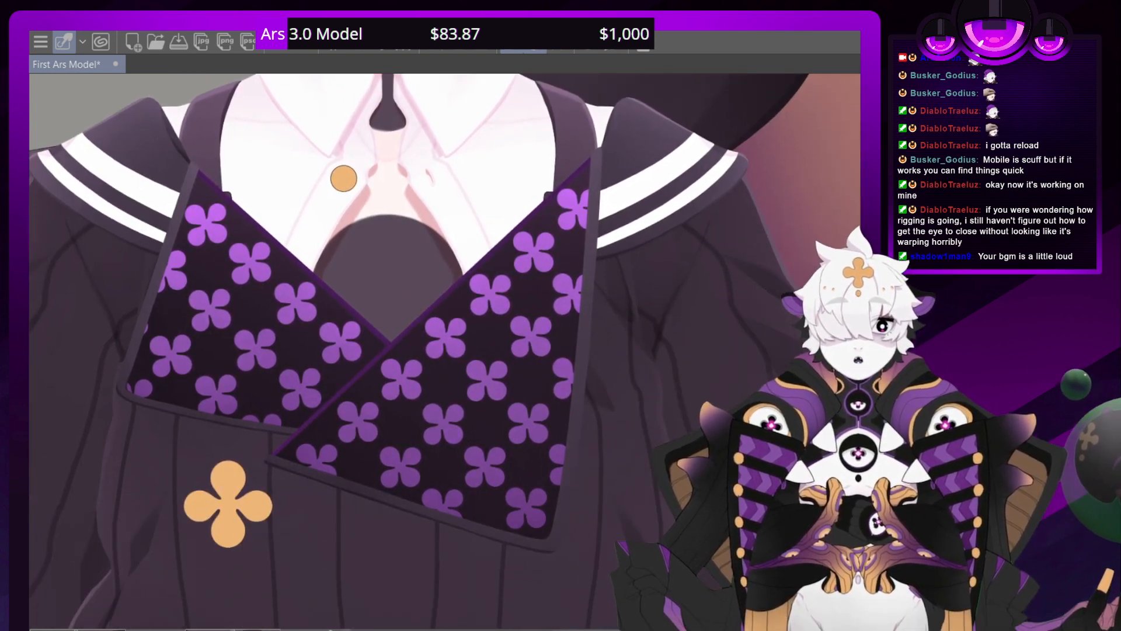
{"action": "scroll", "coordinate": [444, 351], "scroll_direction": "up", "scroll_amount": 2}
{"action": "scroll", "coordinate": [444, 350], "scroll_direction": "right", "scroll_amount": 1}
{"action": "scroll", "coordinate": [444, 350], "scroll_direction": "up", "scroll_amount": 2}
{"action": "scroll", "coordinate": [444, 351], "scroll_direction": "left", "scroll_amount": 1}
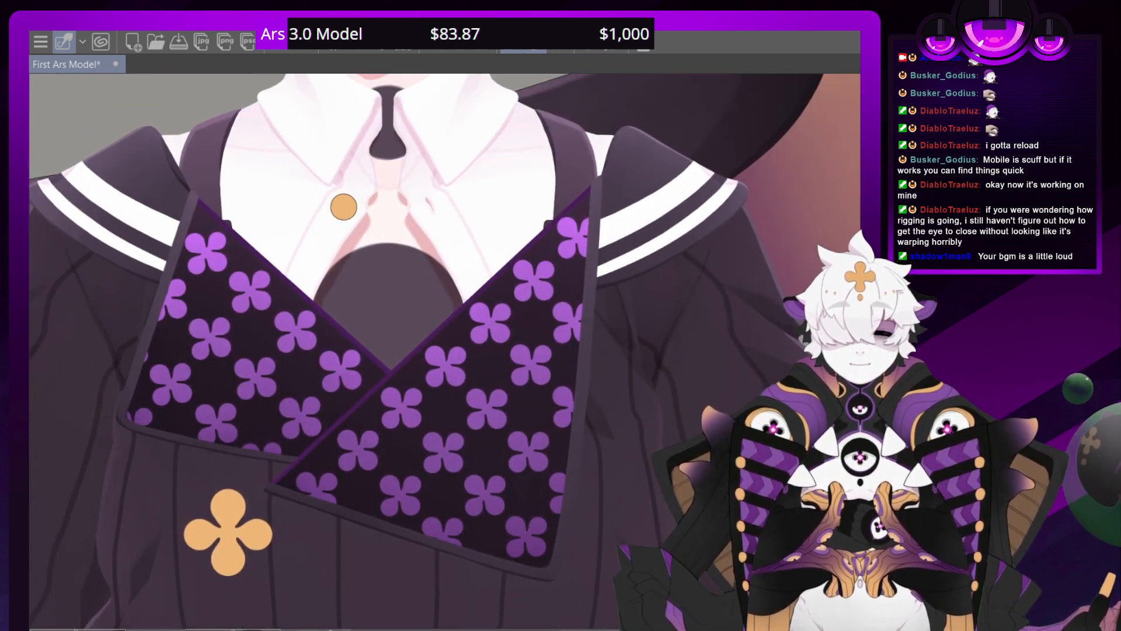
Examine the ribbed sweater from the chest flaps down to the waist folds, hem and sleeve cuff
{"action": "scroll", "coordinate": [443, 350], "scroll_direction": "down", "scroll_amount": 19}
{"action": "scroll", "coordinate": [443, 350], "scroll_direction": "up", "scroll_amount": 3}
{"action": "scroll", "coordinate": [444, 350], "scroll_direction": "right", "scroll_amount": 7}
{"action": "scroll", "coordinate": [444, 350], "scroll_direction": "up", "scroll_amount": 8}
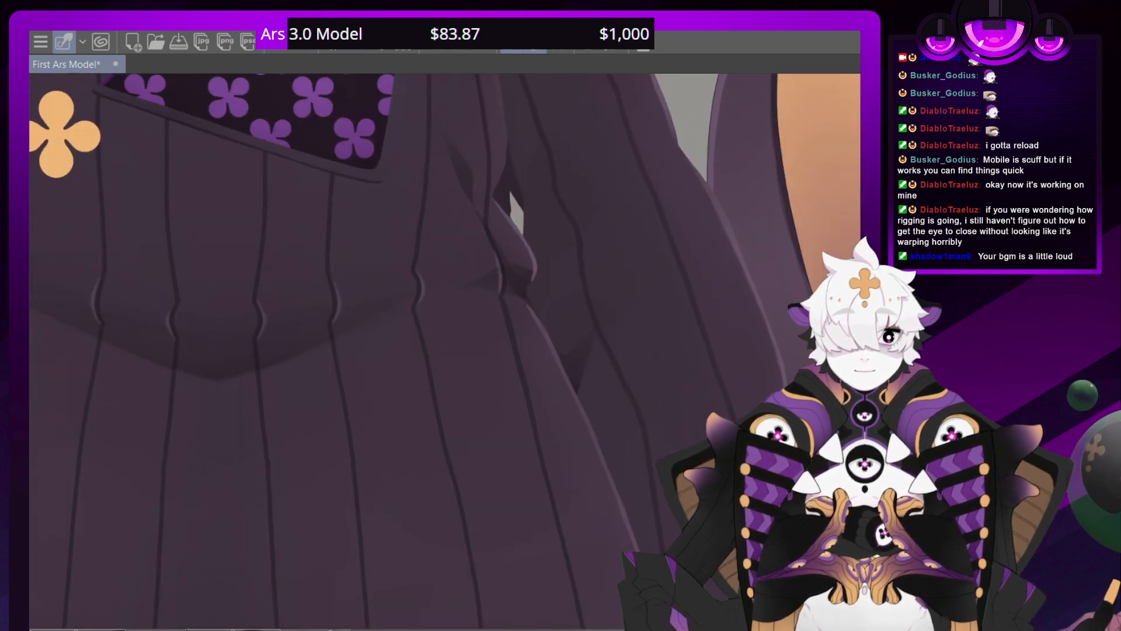
{"action": "scroll", "coordinate": [444, 351], "scroll_direction": "up", "scroll_amount": 10}
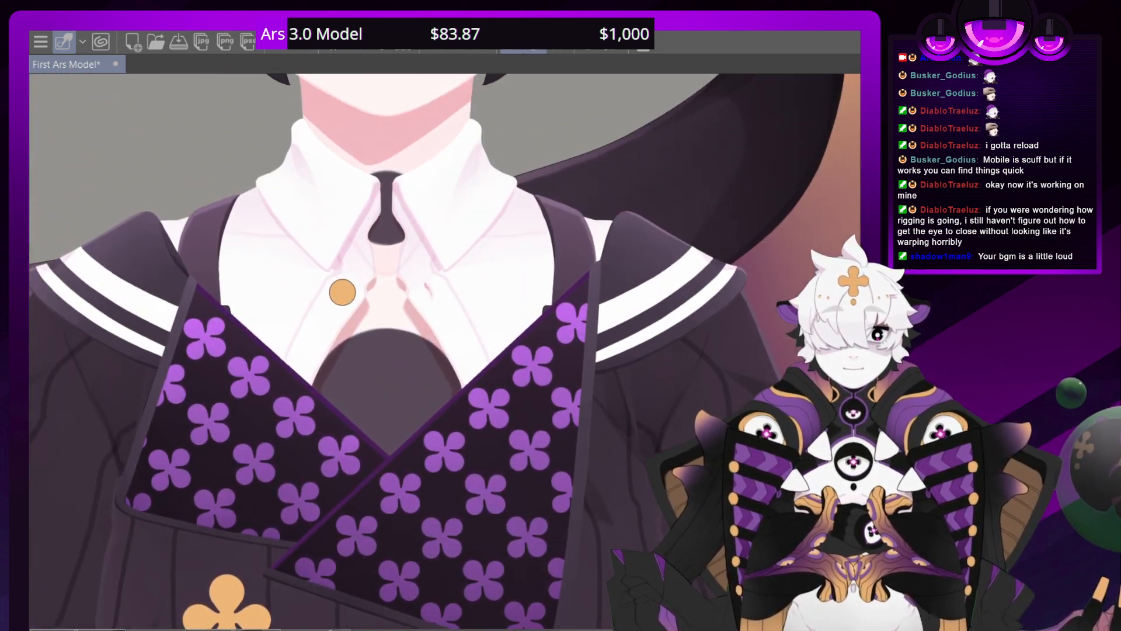
{"action": "scroll", "coordinate": [444, 350], "scroll_direction": "down", "scroll_amount": 15}
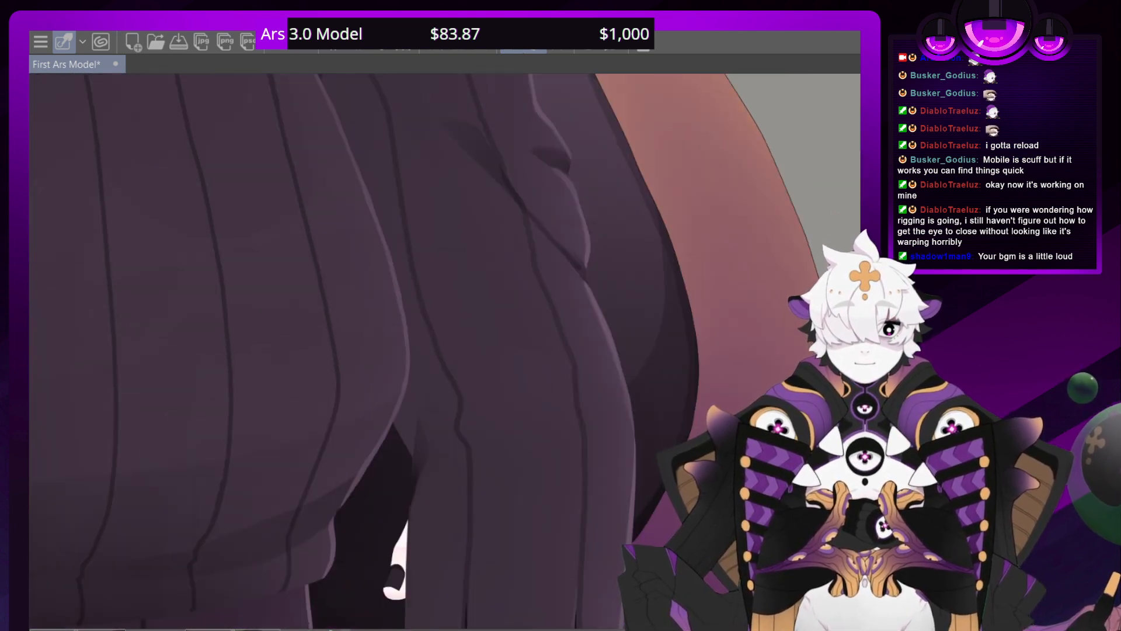
{"action": "scroll", "coordinate": [443, 350], "scroll_direction": "down", "scroll_amount": 5}
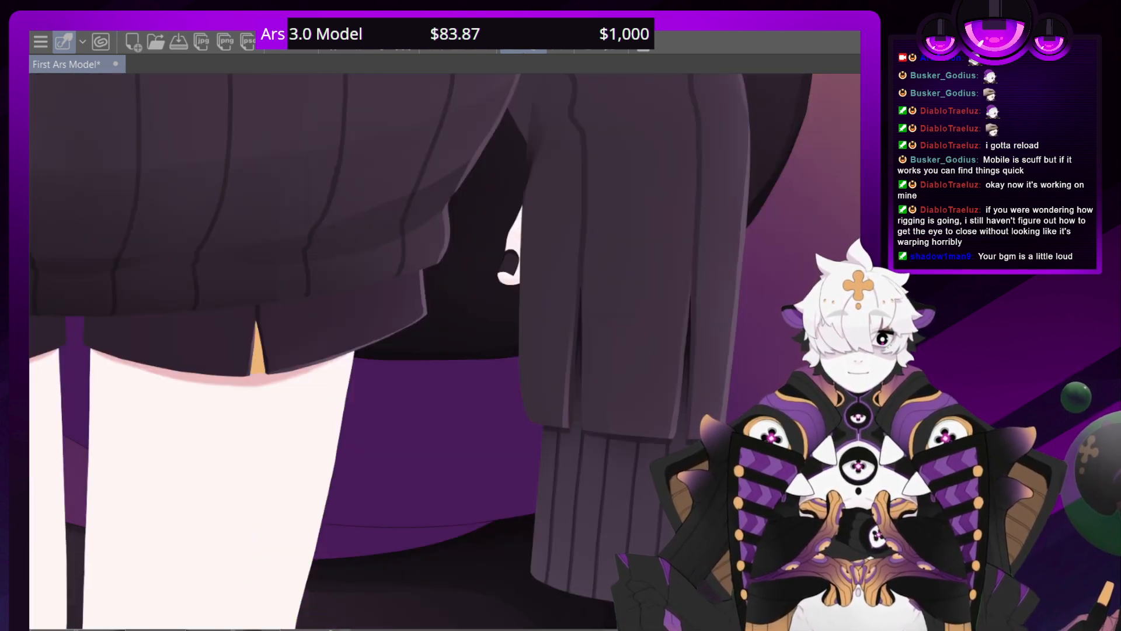
{"action": "key", "text": "ctrl+minus"}
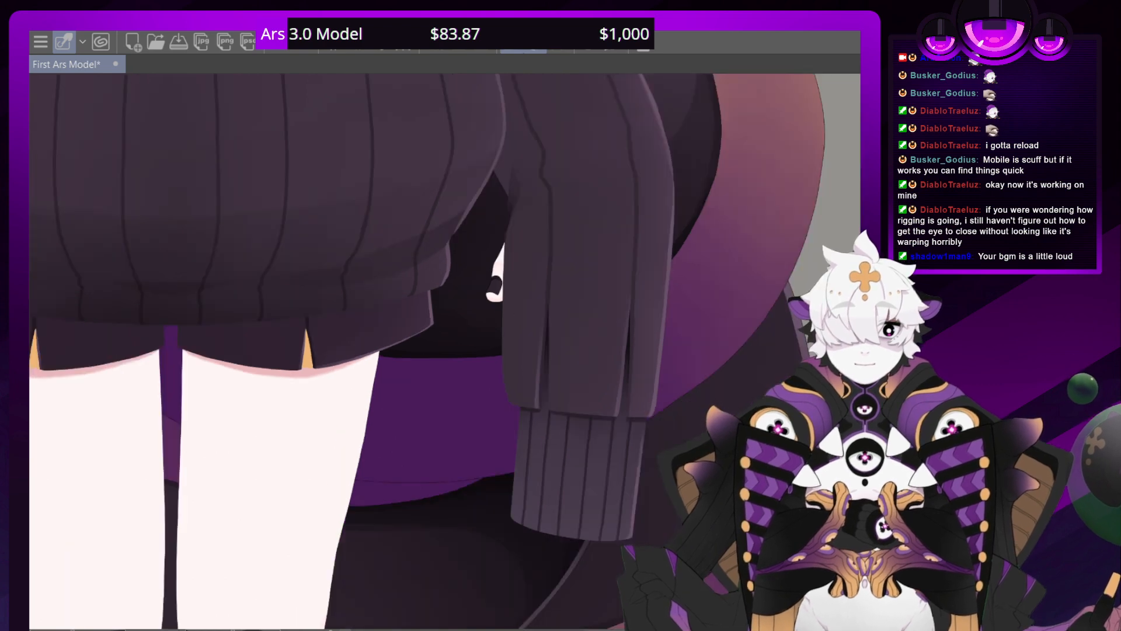
{"action": "scroll", "coordinate": [443, 351], "scroll_direction": "up", "scroll_amount": 8}
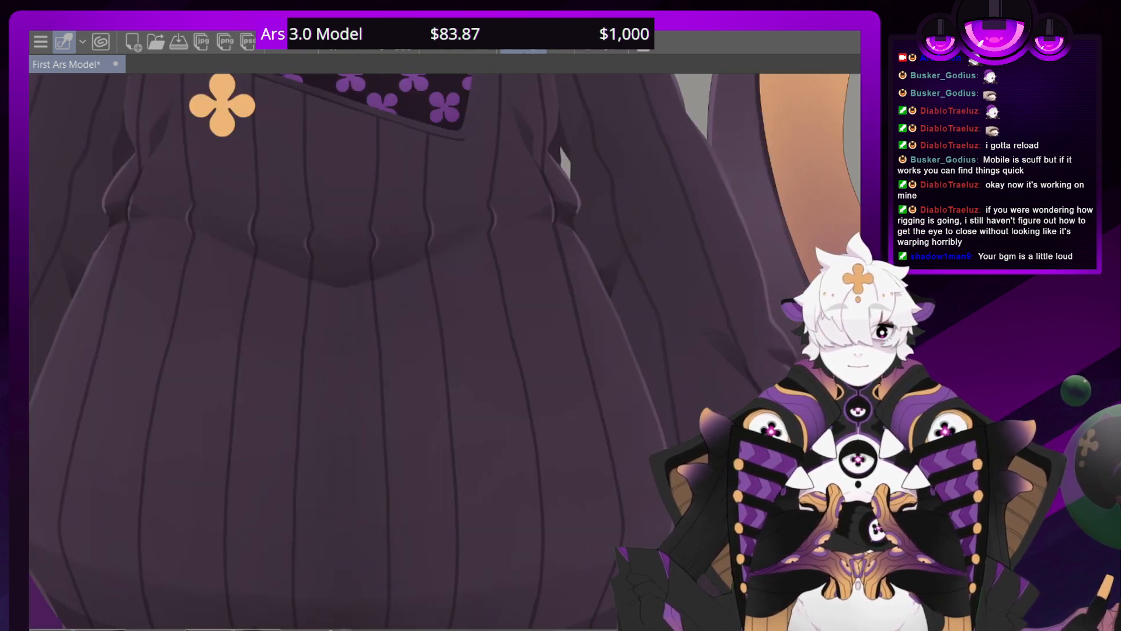
Save the First Ars Model file with the finished chest flap borders
{"action": "scroll", "coordinate": [444, 350], "scroll_direction": "up", "scroll_amount": 10}
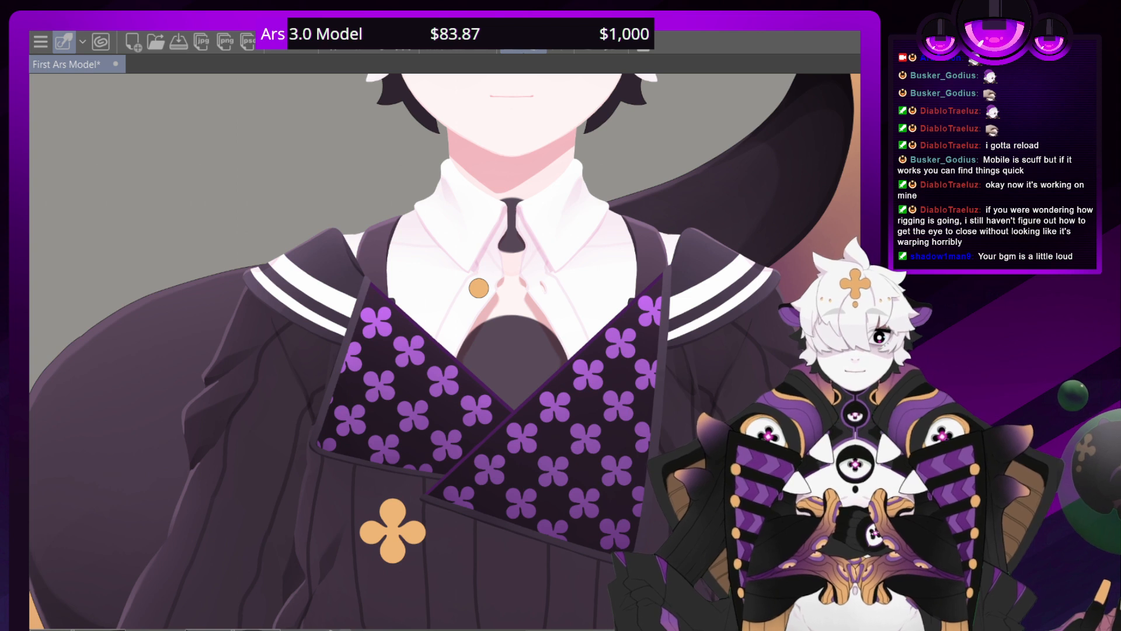
{"action": "key", "text": "ctrl+s"}
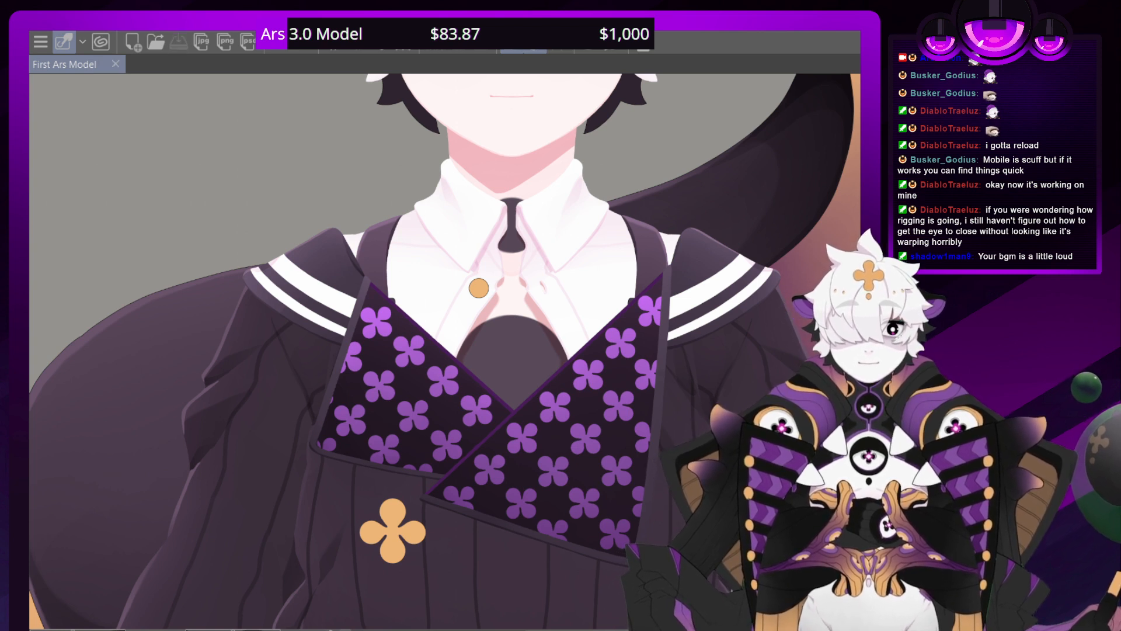
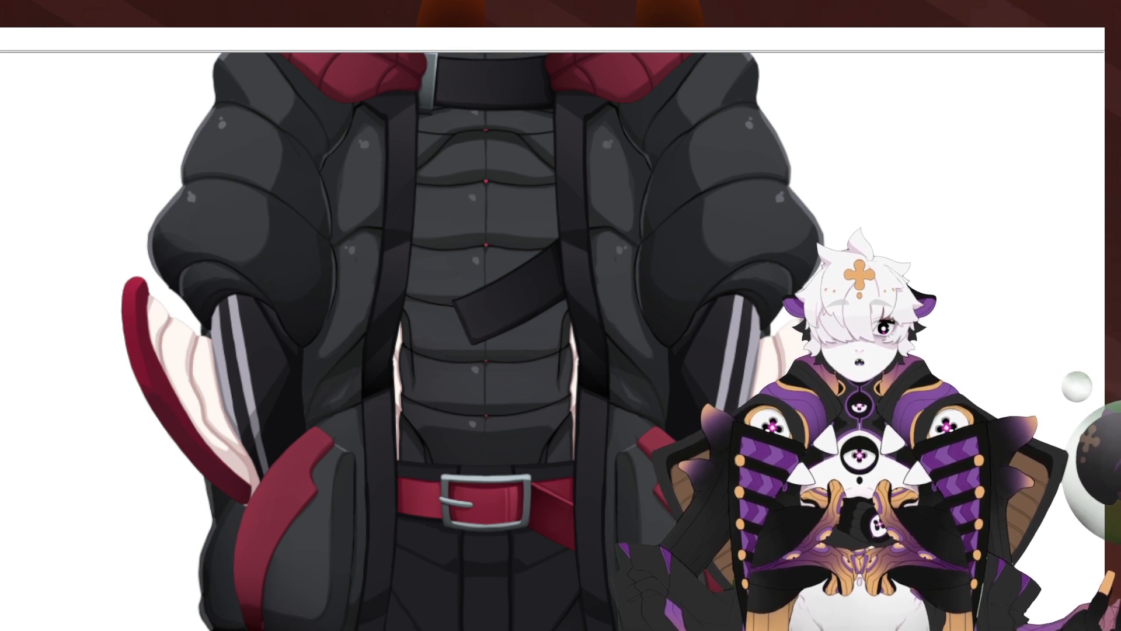
Examine the reference character's jacket and full figure, and close the reference image
{"action": "scroll", "coordinate": [389, 488], "scroll_direction": "down", "scroll_amount": 3}
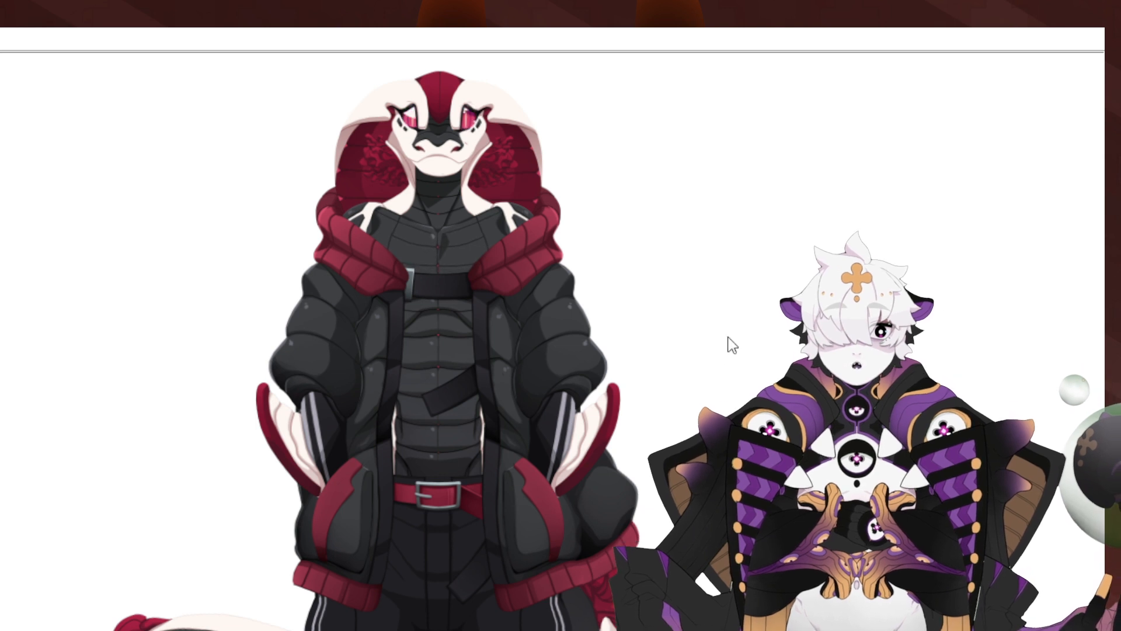
{"action": "left_click", "coordinate": [1085, 26]}
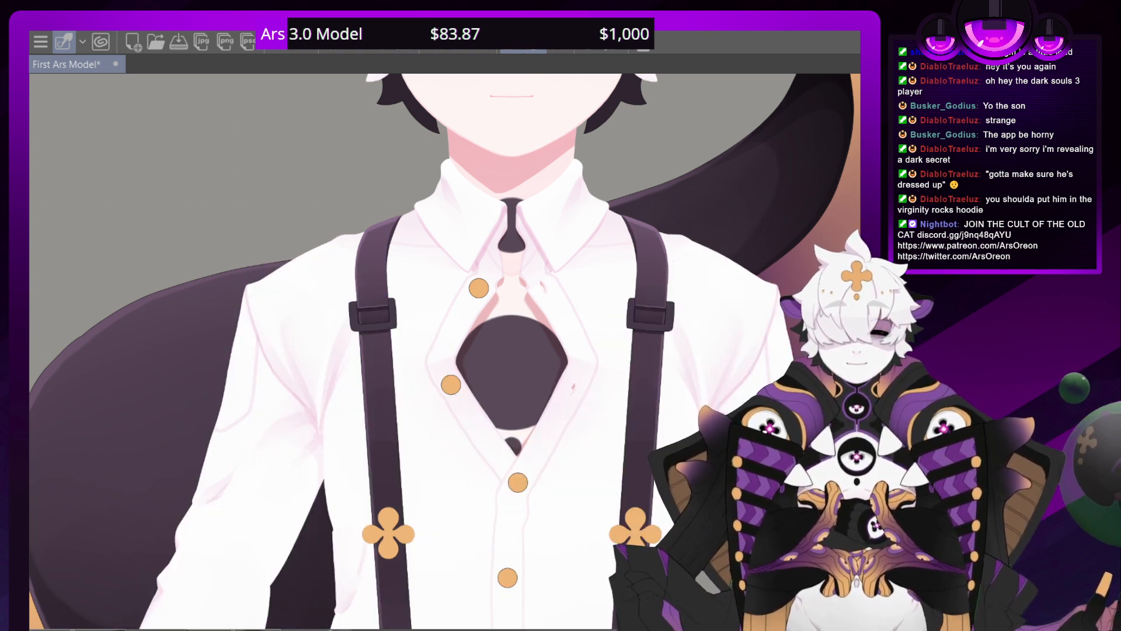
Shade the outer edge of the shoulder suspender buckle on the white shirt
{"action": "scroll", "coordinate": [449, 356], "scroll_direction": "down", "scroll_amount": 5}
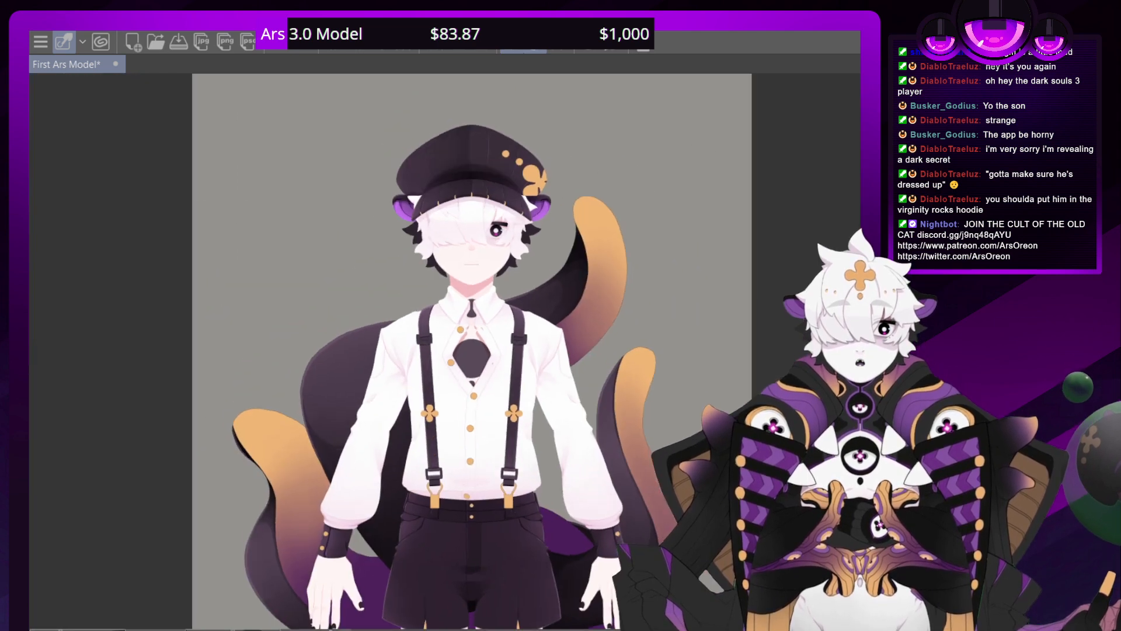
{"action": "scroll", "coordinate": [449, 357], "scroll_direction": "up", "scroll_amount": 6}
{"action": "scroll", "coordinate": [449, 351], "scroll_direction": "up", "scroll_amount": 8}
{"action": "scroll", "coordinate": [450, 351], "scroll_direction": "down", "scroll_amount": 6}
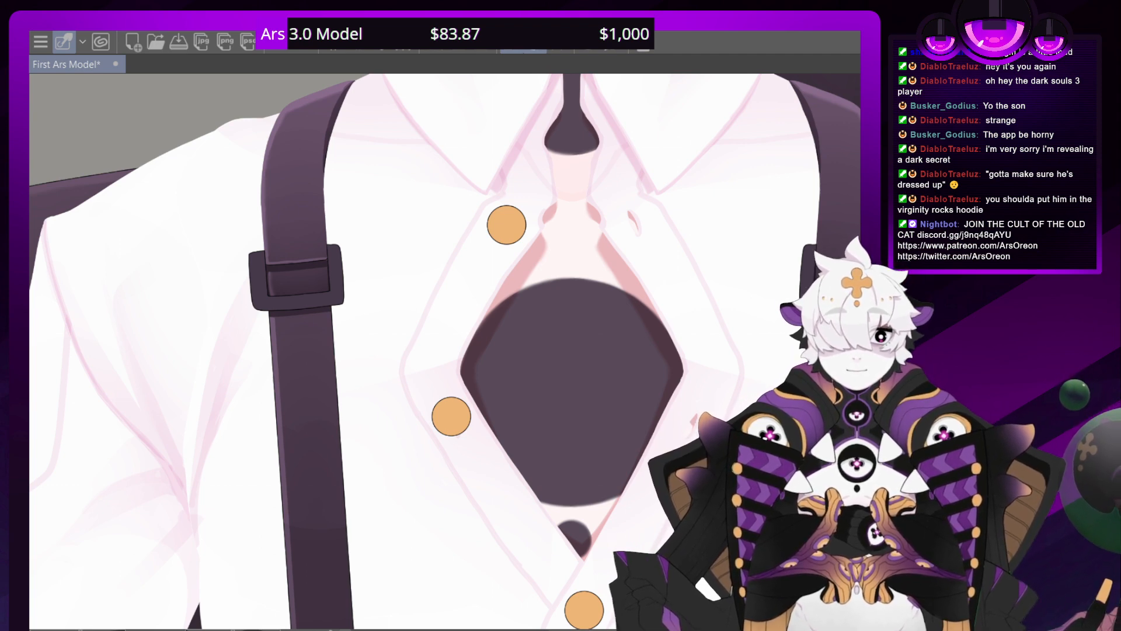
{"action": "mouse_move", "coordinate": [409, 292]}
{"action": "left_mouse_down"}
{"action": "mouse_move", "coordinate": [493, 460]}
{"action": "mouse_move", "coordinate": [536, 419]}
{"action": "mouse_move", "coordinate": [494, 377]}
{"action": "left_mouse_up"}
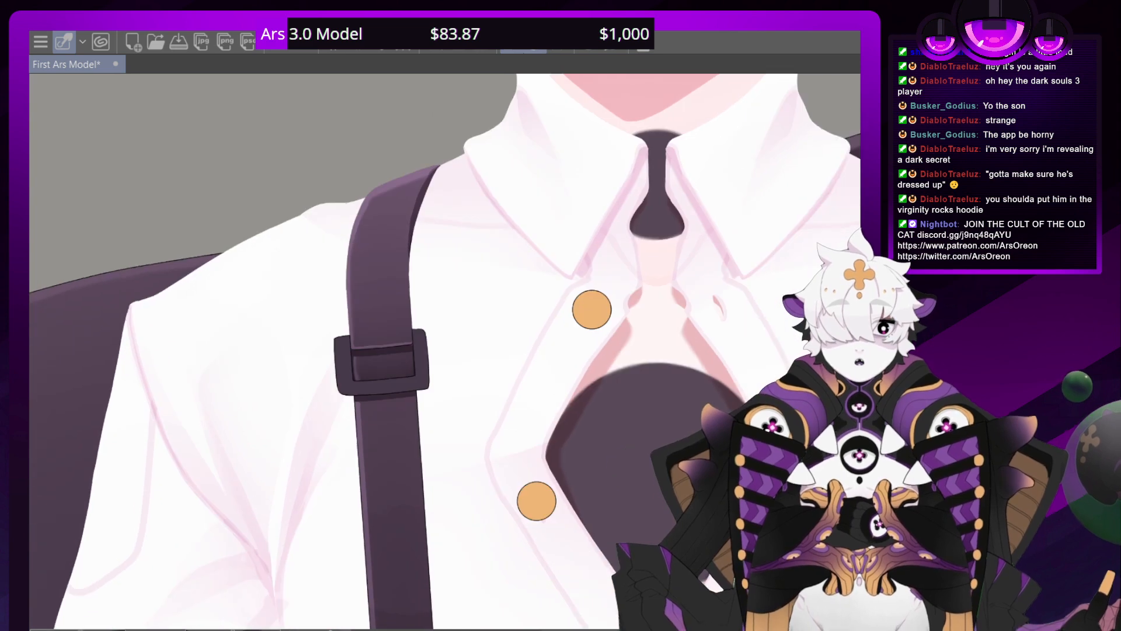
{"action": "scroll", "coordinate": [451, 352], "scroll_direction": "up", "scroll_amount": 10}
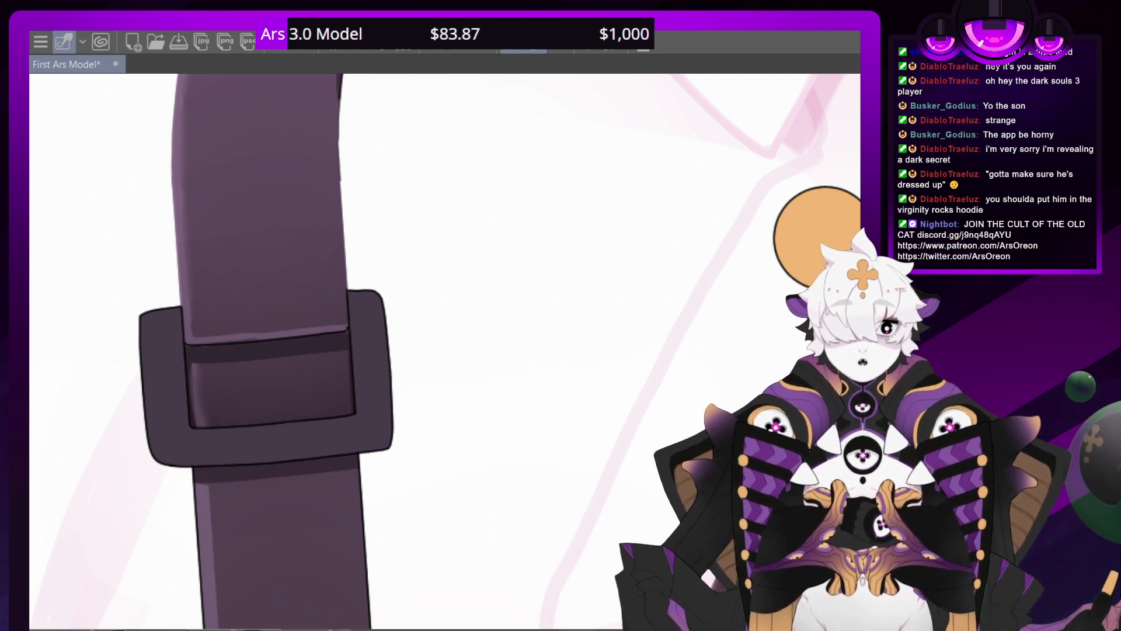
{"action": "key", "text": "shift+space"}
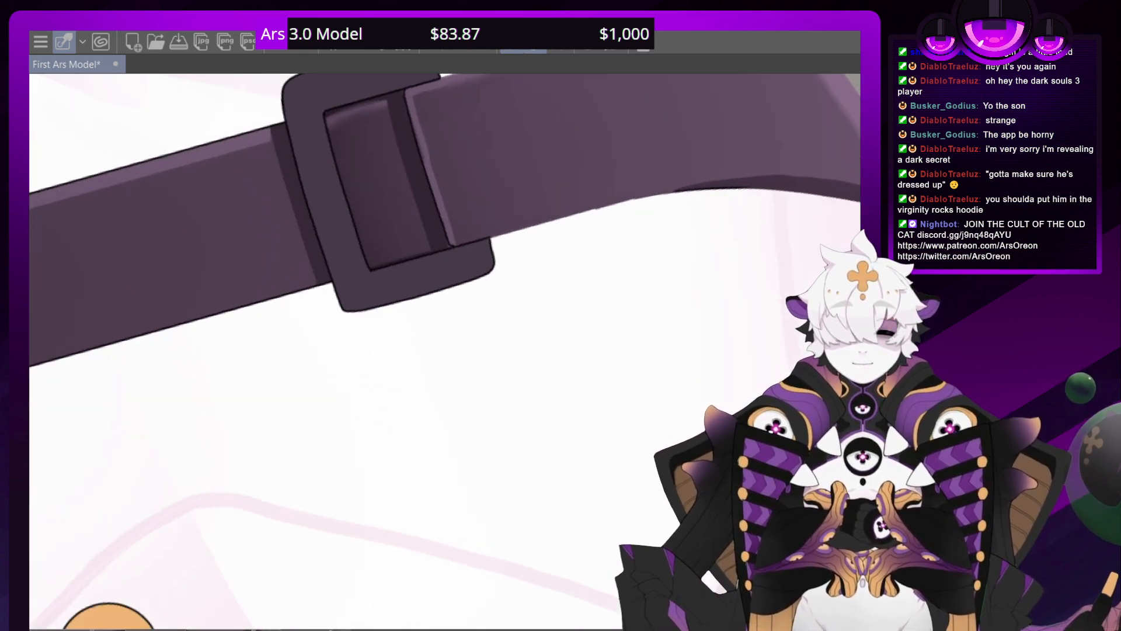
{"action": "left_click_drag", "start_coordinate": [496, 88], "coordinate": [488, 310]}
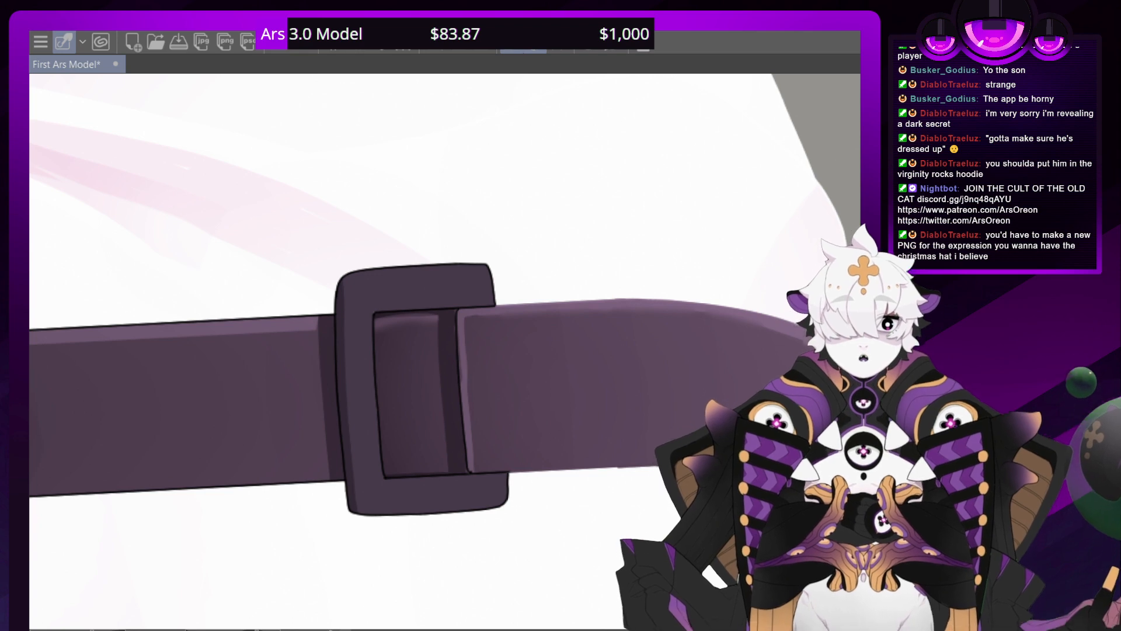
Examine the suspender buckle's shading up close and against the whole shirt and torso
{"action": "scroll", "coordinate": [451, 351], "scroll_direction": "down", "scroll_amount": 5}
{"action": "scroll", "coordinate": [450, 352], "scroll_direction": "up", "scroll_amount": 3}
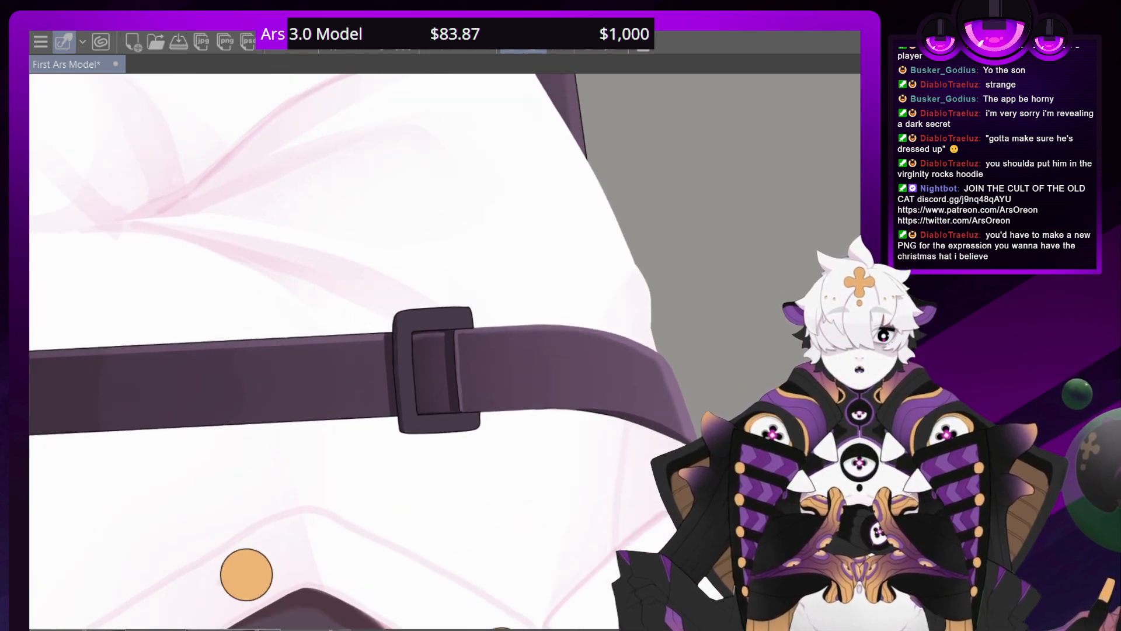
{"action": "scroll", "coordinate": [450, 352], "scroll_direction": "down", "scroll_amount": 4}
{"action": "scroll", "coordinate": [451, 351], "scroll_direction": "down", "scroll_amount": 3}
{"action": "scroll", "coordinate": [451, 352], "scroll_direction": "up", "scroll_amount": 3}
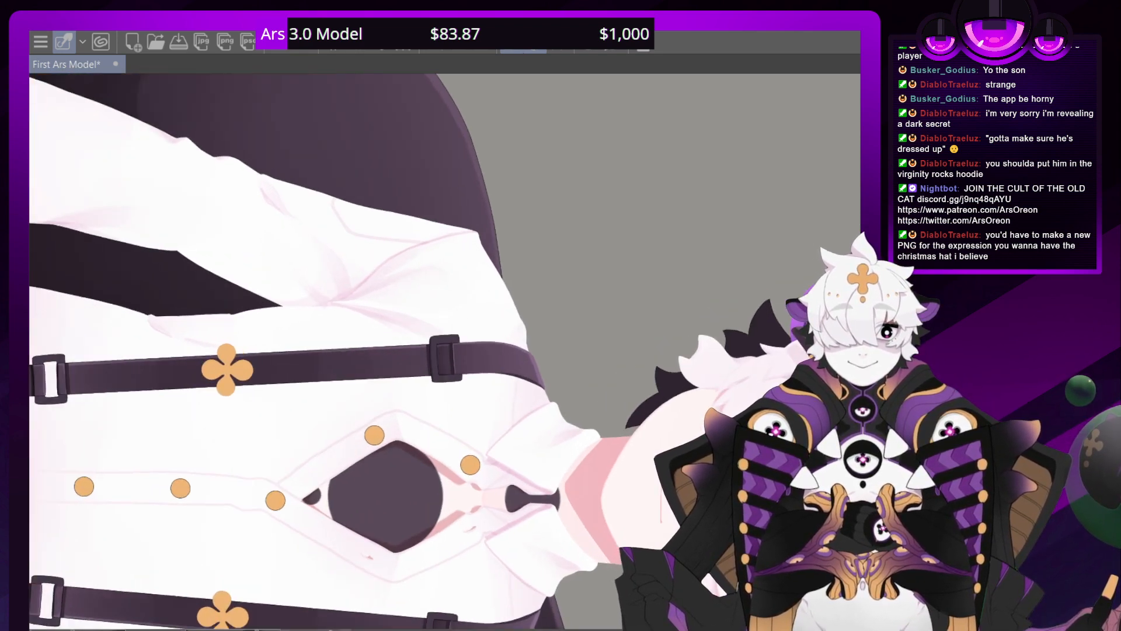
{"action": "scroll", "coordinate": [444, 359], "scroll_direction": "up", "scroll_amount": 2}
{"action": "scroll", "coordinate": [441, 362], "scroll_direction": "up", "scroll_amount": 3}
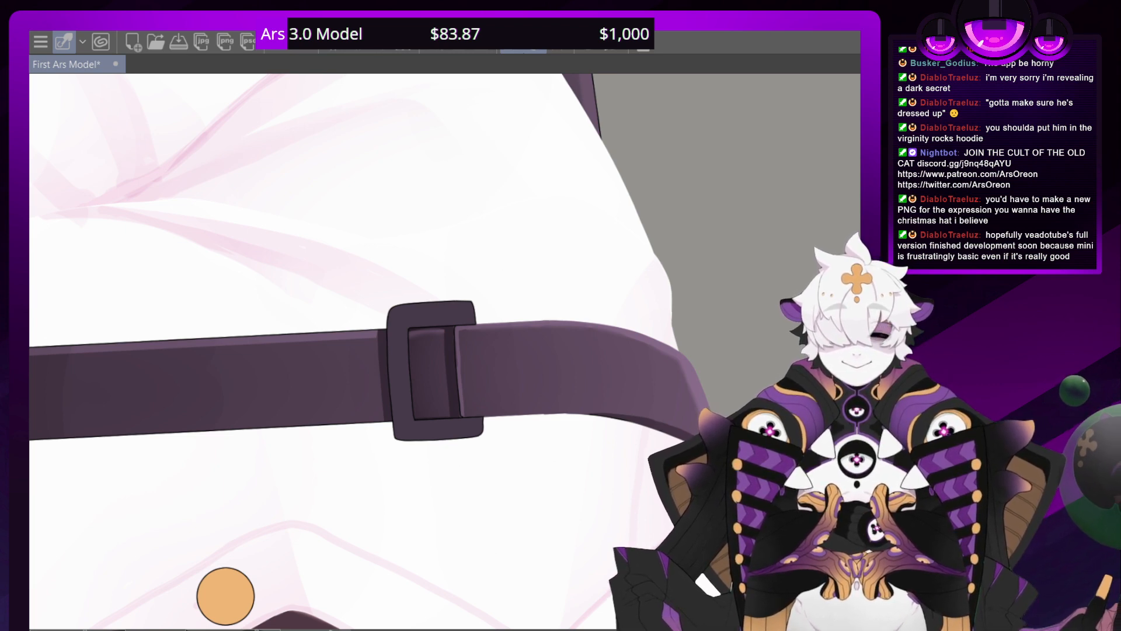
{"action": "scroll", "coordinate": [446, 351], "scroll_direction": "down", "scroll_amount": 15}
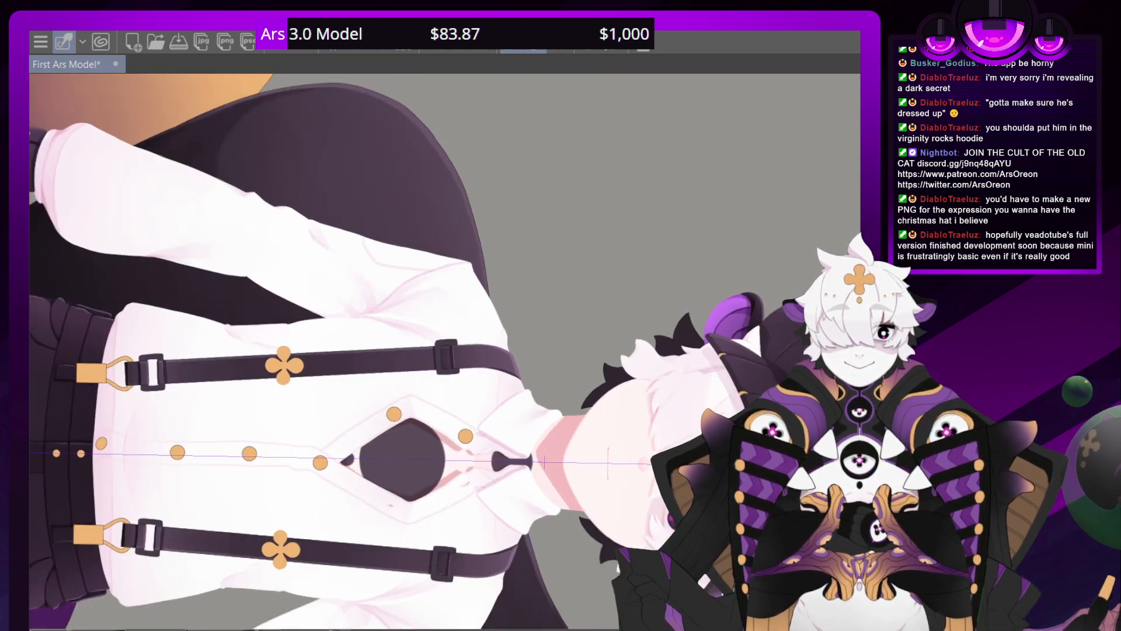
{"action": "scroll", "coordinate": [446, 351], "scroll_direction": "up", "scroll_amount": 13}
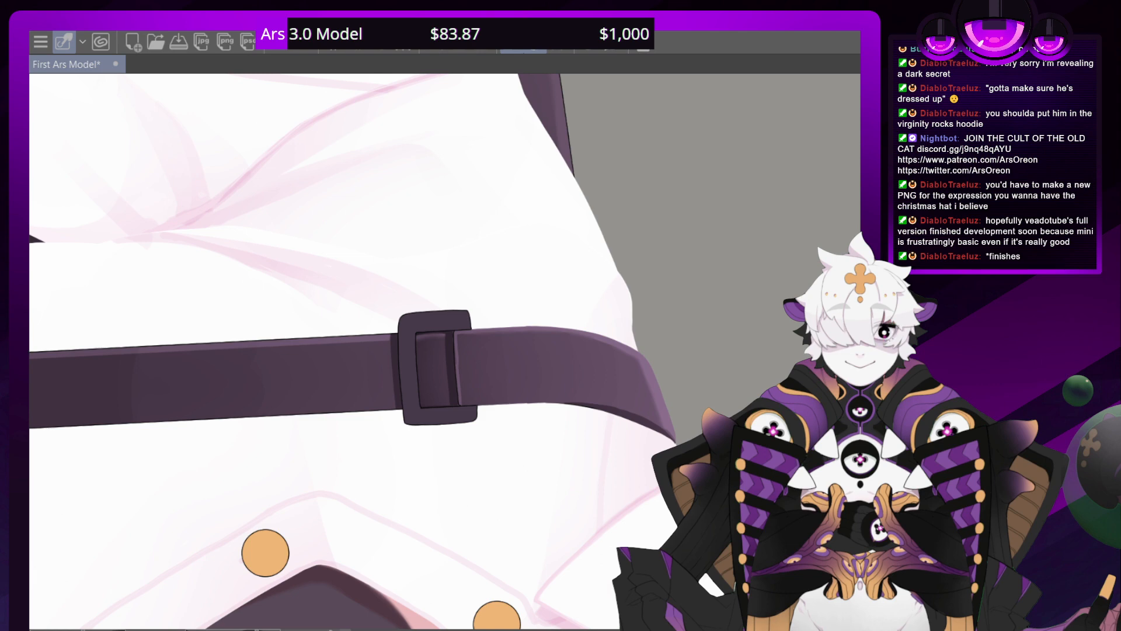
{"action": "scroll", "coordinate": [432, 368], "scroll_direction": "up", "scroll_amount": 6}
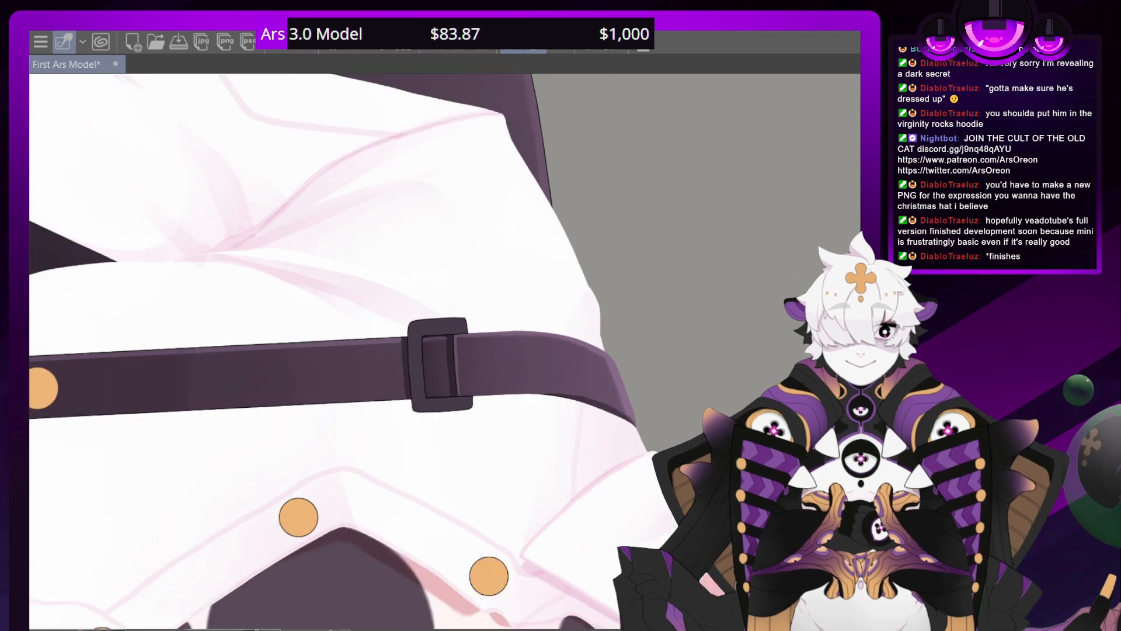
{"action": "scroll", "coordinate": [452, 355], "scroll_direction": "up", "scroll_amount": 1}
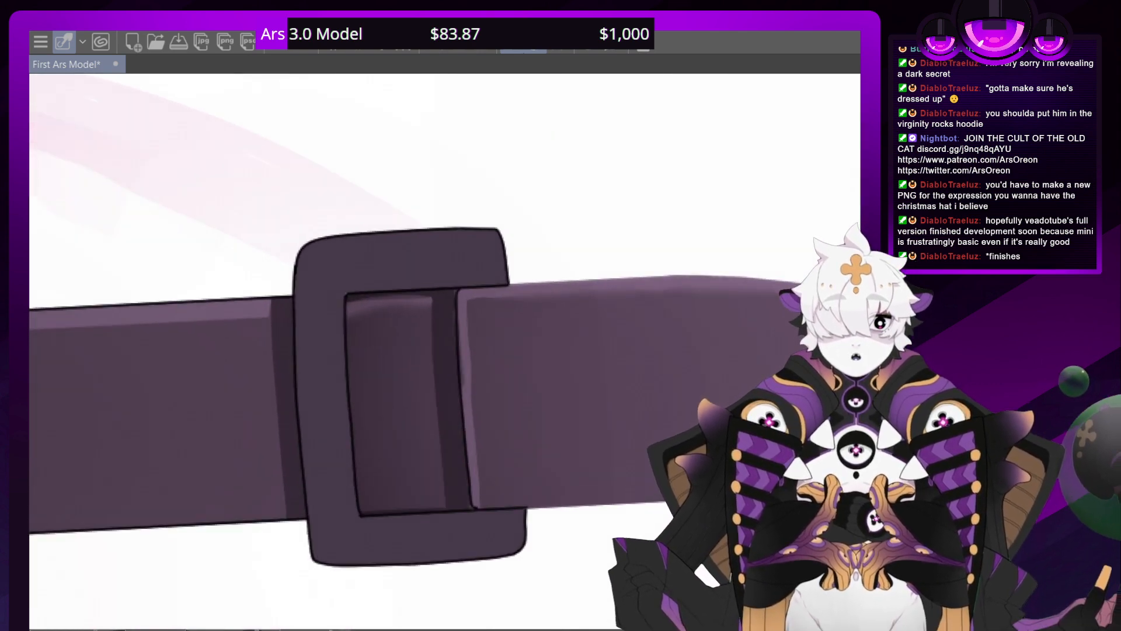
{"action": "scroll", "coordinate": [438, 356], "scroll_direction": "up", "scroll_amount": 1}
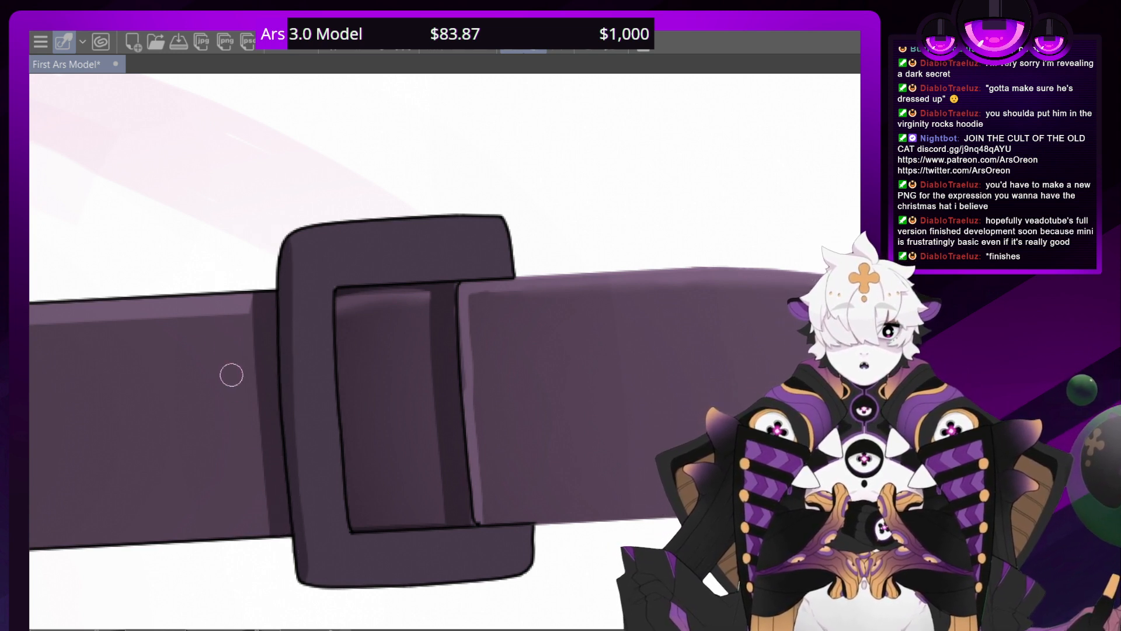
Paint shadows on the buckle frame beside the strap and along its inner and lower edges
{"action": "left_click", "coordinate": [283, 43]}
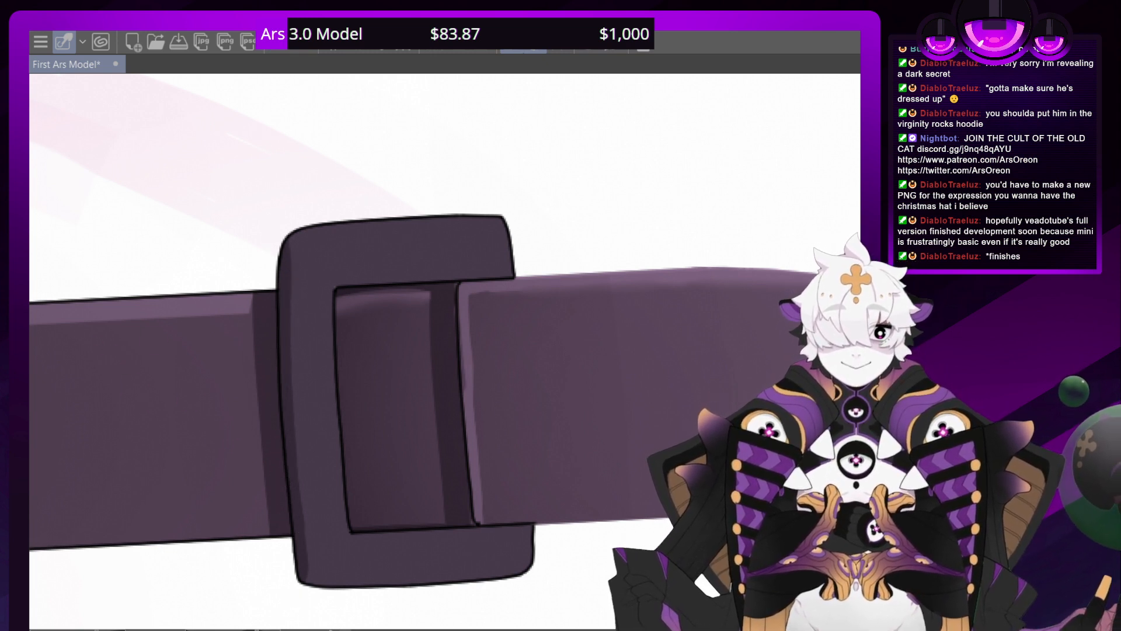
{"action": "scroll", "coordinate": [434, 347], "scroll_direction": "down", "scroll_amount": 12}
{"action": "scroll", "coordinate": [433, 347], "scroll_direction": "up", "scroll_amount": 11}
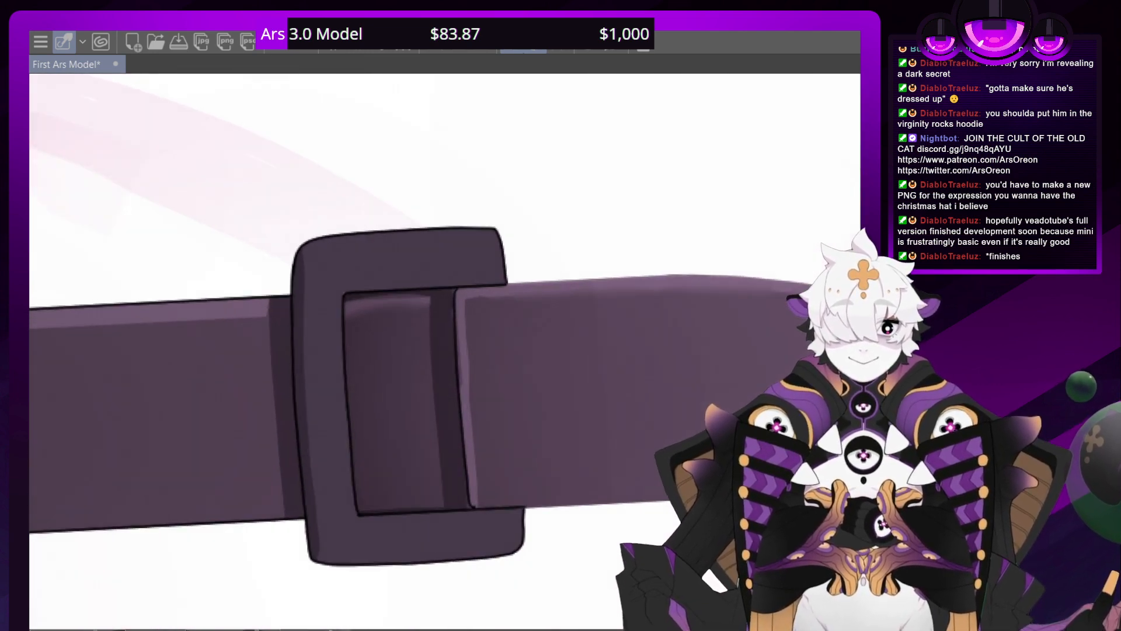
{"action": "mouse_move", "coordinate": [393, 516]}
{"action": "left_mouse_down"}
{"action": "mouse_move", "coordinate": [342, 524]}
{"action": "mouse_move", "coordinate": [163, 295]}
{"action": "mouse_move", "coordinate": [152, 249]}
{"action": "left_mouse_up"}
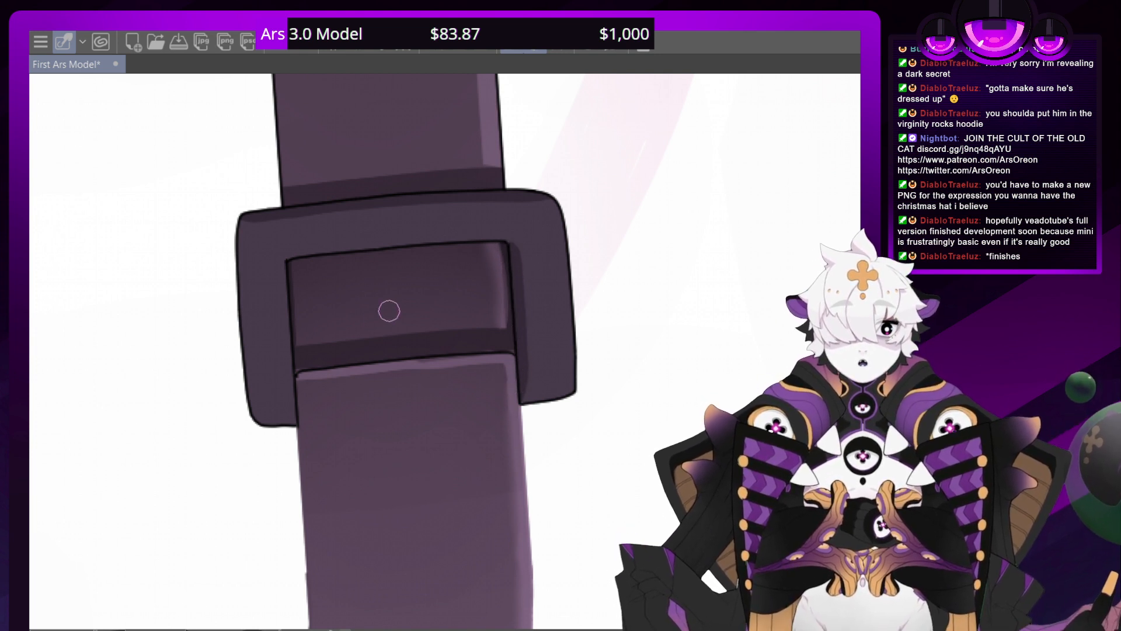
{"action": "left_click_drag", "start_coordinate": [217, 344], "coordinate": [671, 345]}
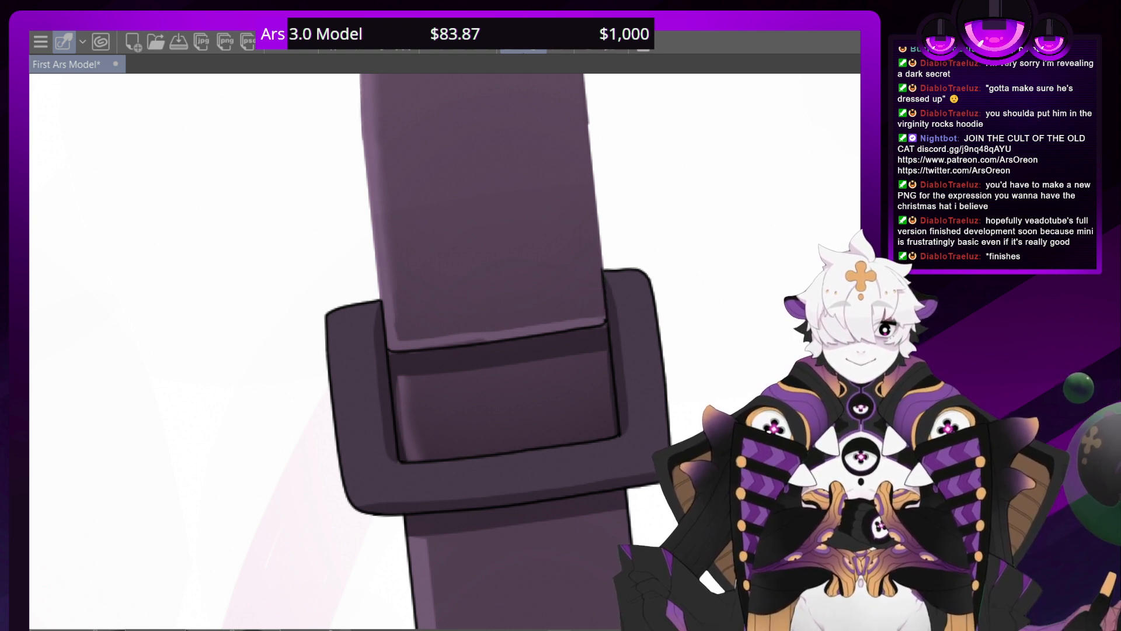
Add soft dark shading to the lower part of the suspender buckles on both shoulders
{"action": "scroll", "coordinate": [451, 355], "scroll_direction": "down", "scroll_amount": 9}
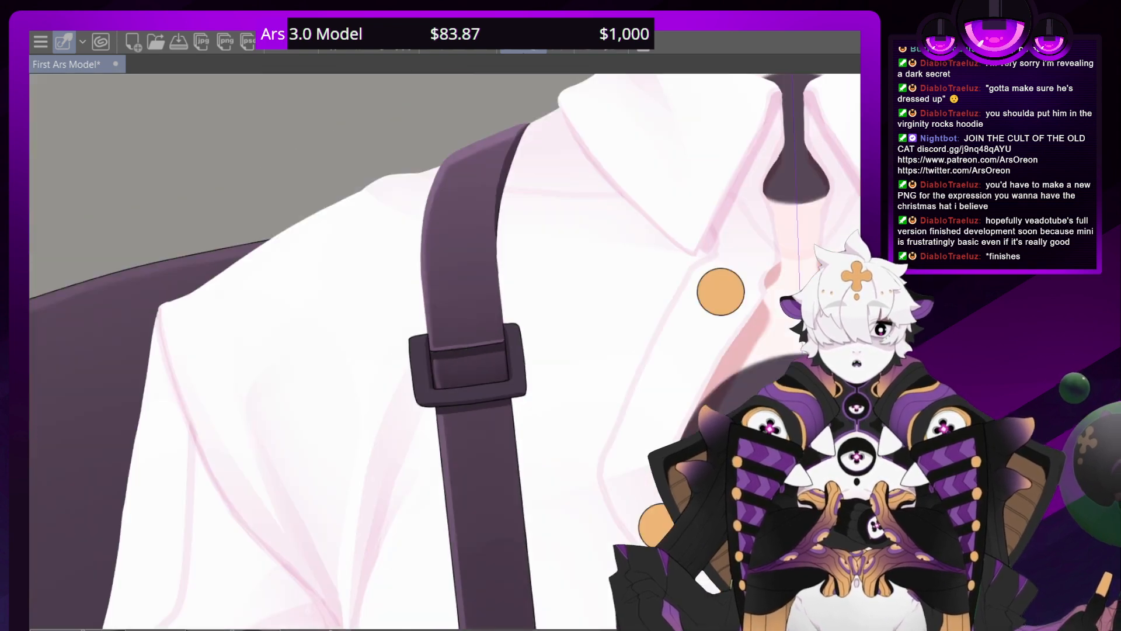
{"action": "scroll", "coordinate": [451, 355], "scroll_direction": "up", "scroll_amount": 4}
{"action": "scroll", "coordinate": [450, 353], "scroll_direction": "up", "scroll_amount": 1}
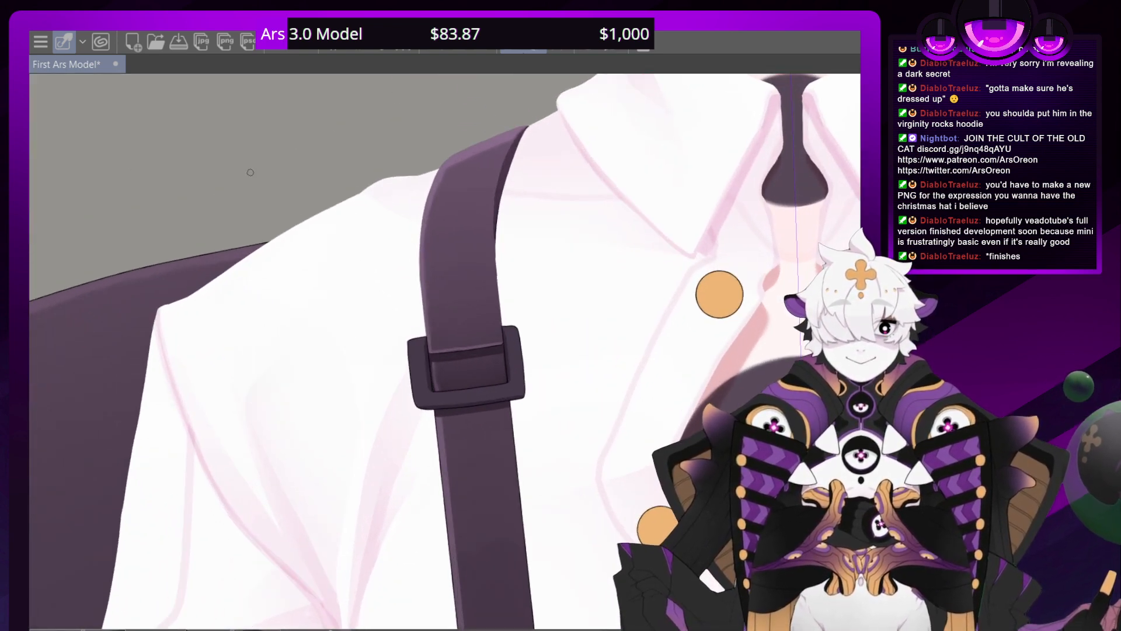
{"action": "mouse_move", "coordinate": [521, 396]}
{"action": "left_mouse_down"}
{"action": "mouse_move", "coordinate": [537, 393]}
{"action": "mouse_move", "coordinate": [449, 414]}
{"action": "left_mouse_up"}
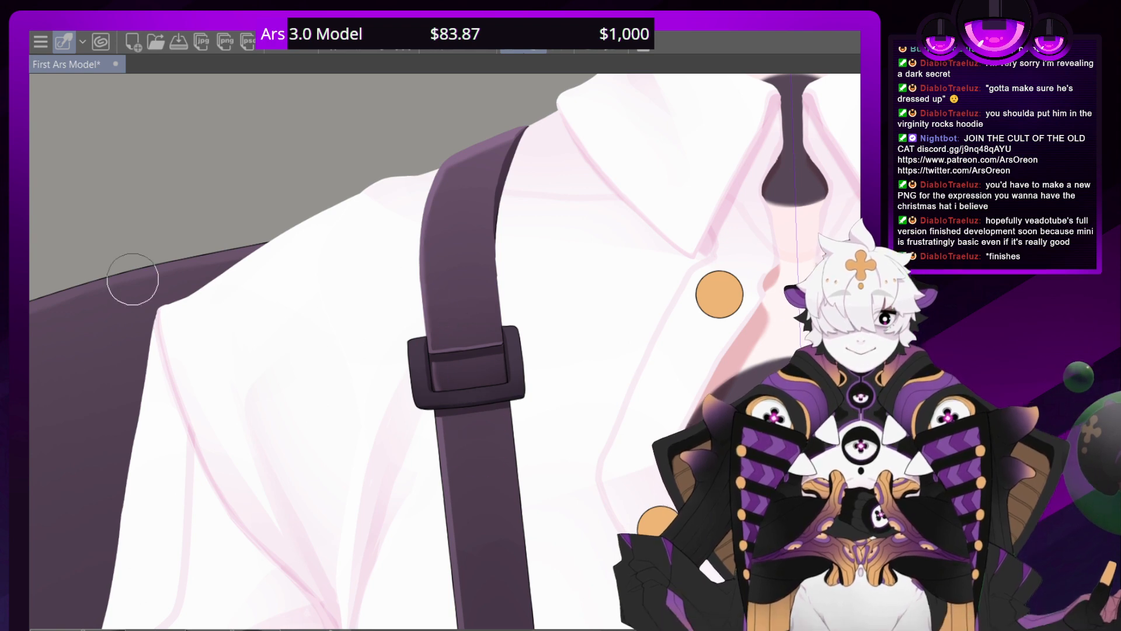
{"action": "mouse_move", "coordinate": [812, 169]}
{"action": "left_mouse_down"}
{"action": "mouse_move", "coordinate": [47, 401]}
{"action": "mouse_move", "coordinate": [142, 189]}
{"action": "mouse_move", "coordinate": [248, 241]}
{"action": "left_mouse_up"}
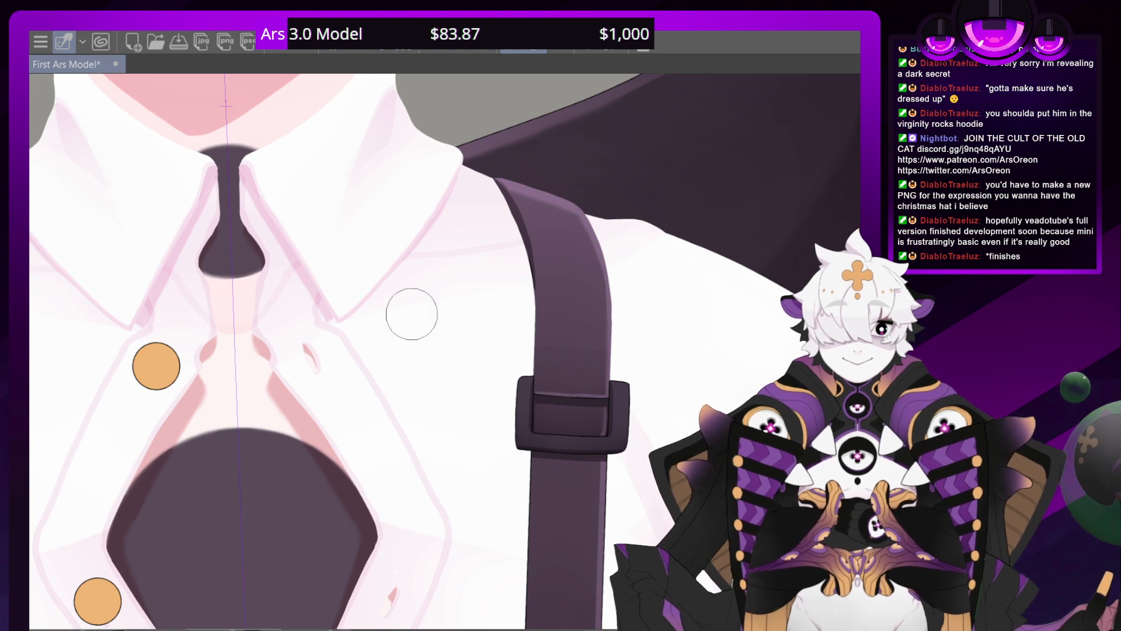
Add soft purple highlights to the frames of both suspender buckles
{"action": "left_click_drag", "start_coordinate": [362, 327], "coordinate": [572, 423]}
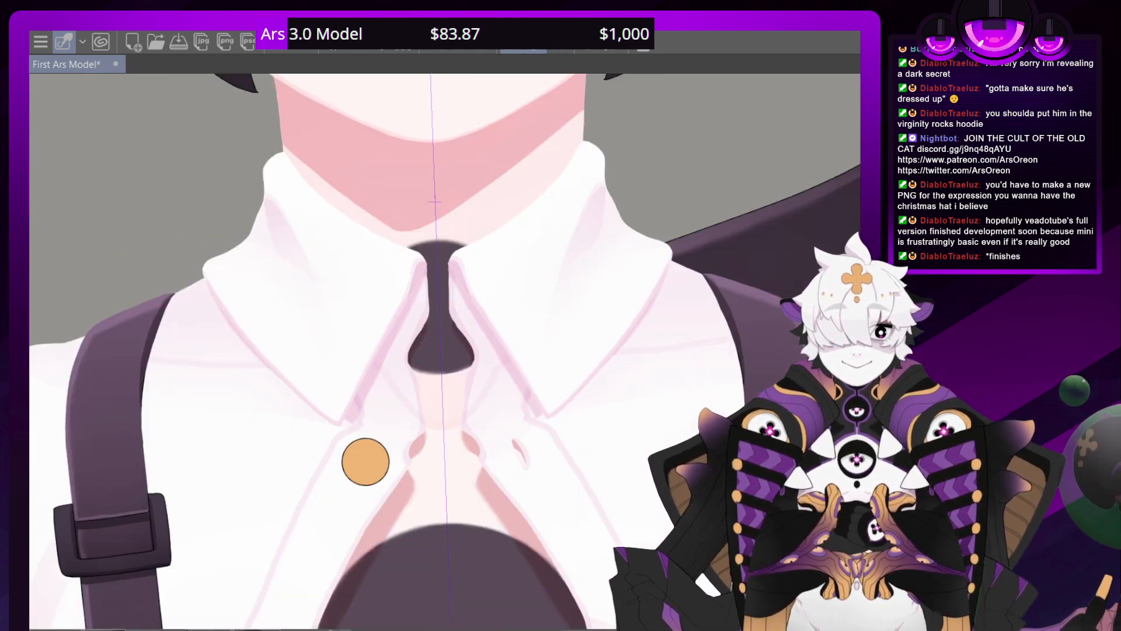
{"action": "left_click_drag", "start_coordinate": [365, 461], "coordinate": [361, 358]}
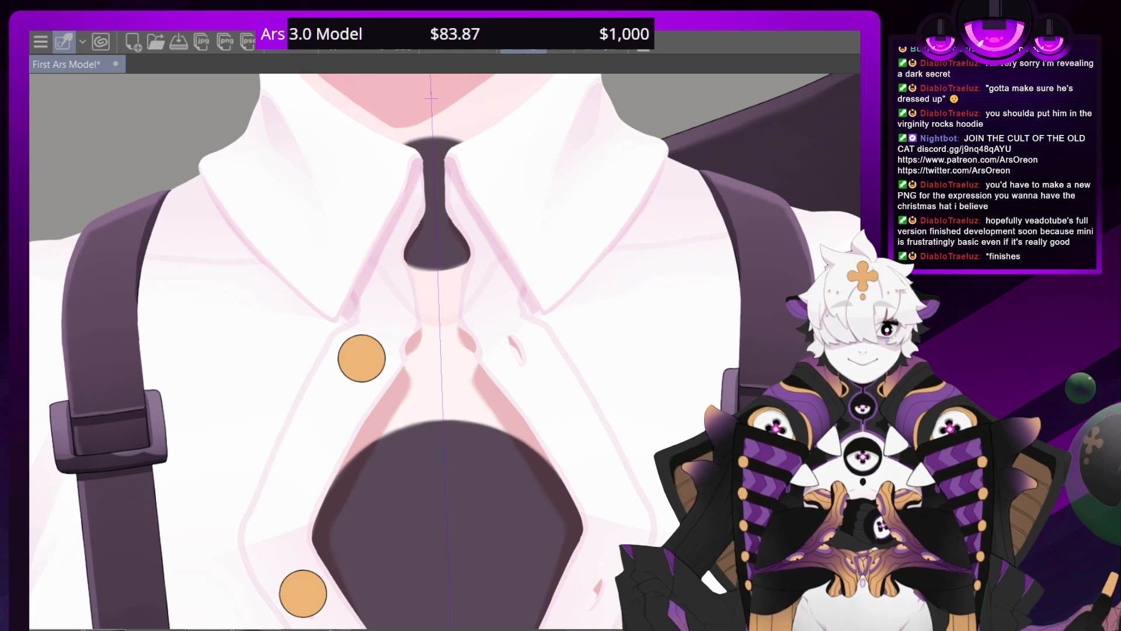
{"action": "mouse_move", "coordinate": [744, 388]}
{"action": "left_mouse_down"}
{"action": "mouse_move", "coordinate": [329, 502]}
{"action": "mouse_move", "coordinate": [384, 402]}
{"action": "left_mouse_up"}
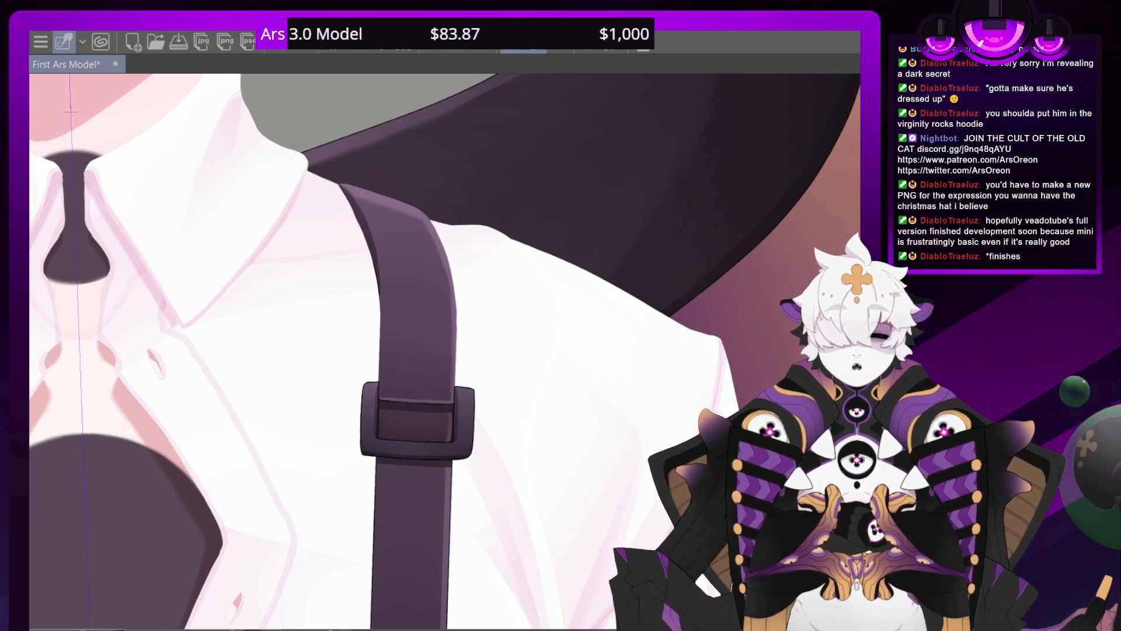
{"action": "left_click_drag", "start_coordinate": [63, 482], "coordinate": [683, 458]}
{"action": "left_click_drag", "start_coordinate": [308, 450], "coordinate": [305, 397]}
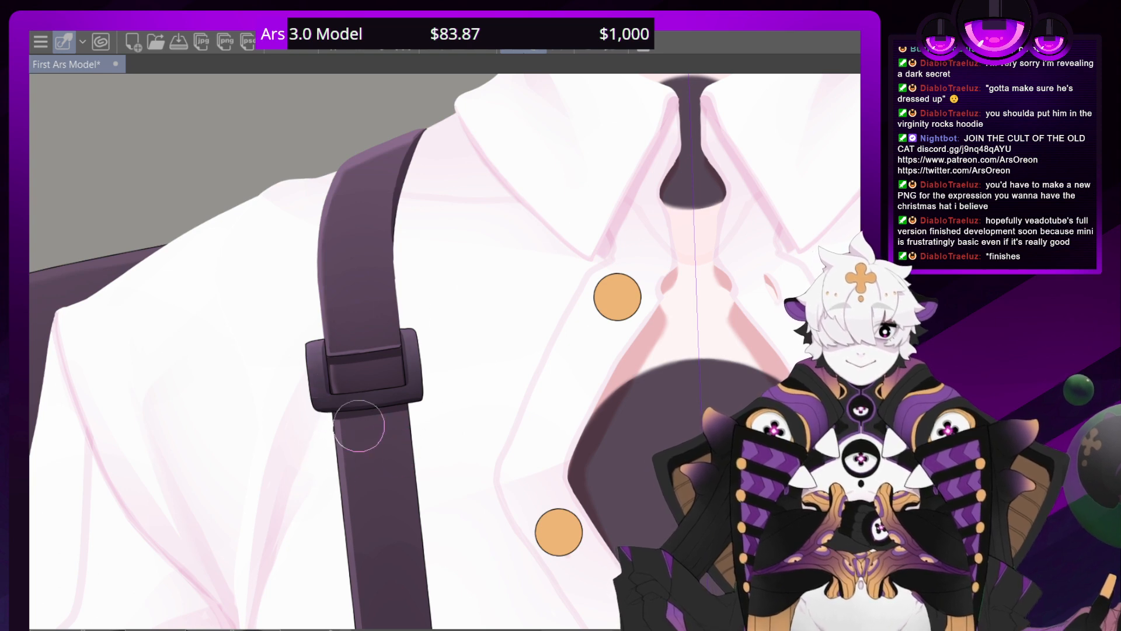
Examine the shaded suspender buckles from a distance and up close against the shirt and collar
{"action": "scroll", "coordinate": [449, 350], "scroll_direction": "down", "scroll_amount": 12}
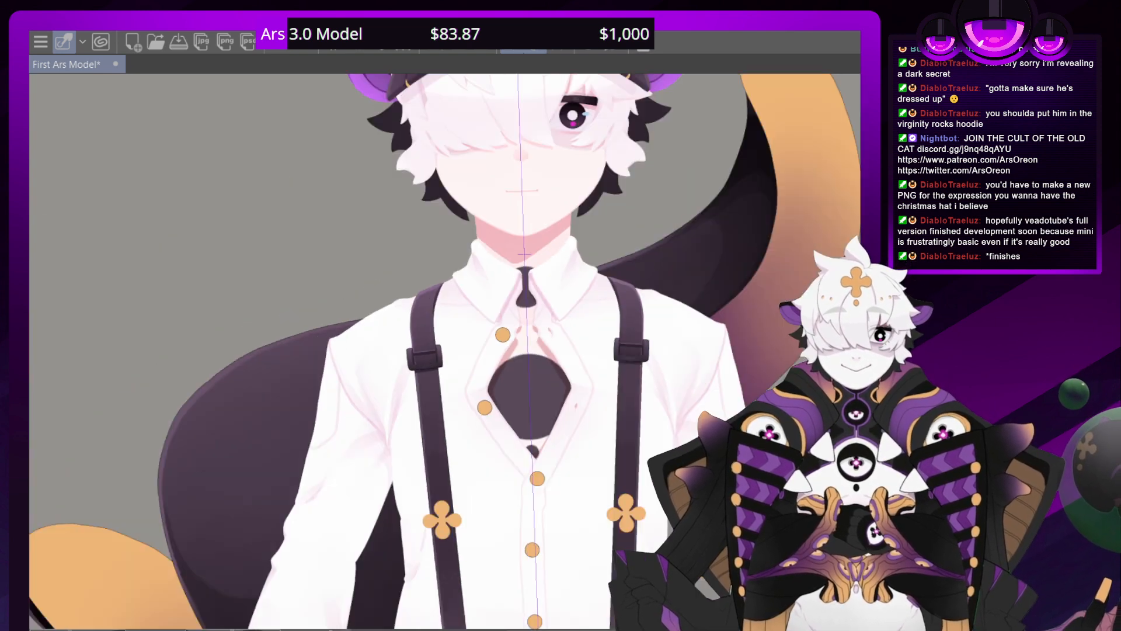
{"action": "scroll", "coordinate": [449, 350], "scroll_direction": "up", "scroll_amount": 8}
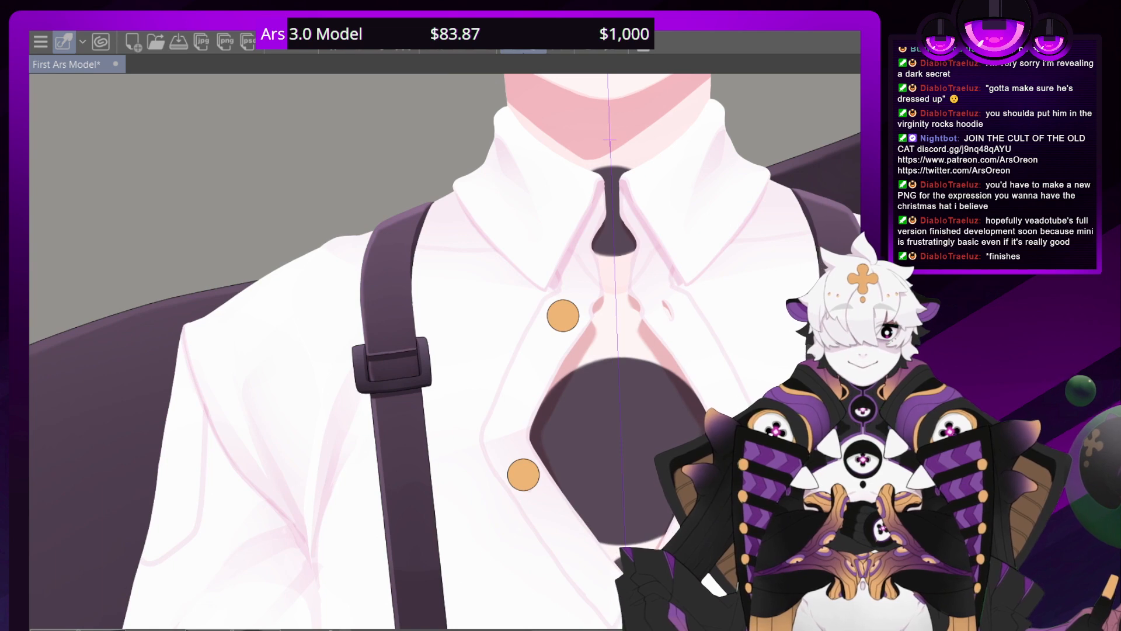
{"action": "scroll", "coordinate": [448, 350], "scroll_direction": "down", "scroll_amount": 2}
{"action": "scroll", "coordinate": [448, 350], "scroll_direction": "up", "scroll_amount": 9}
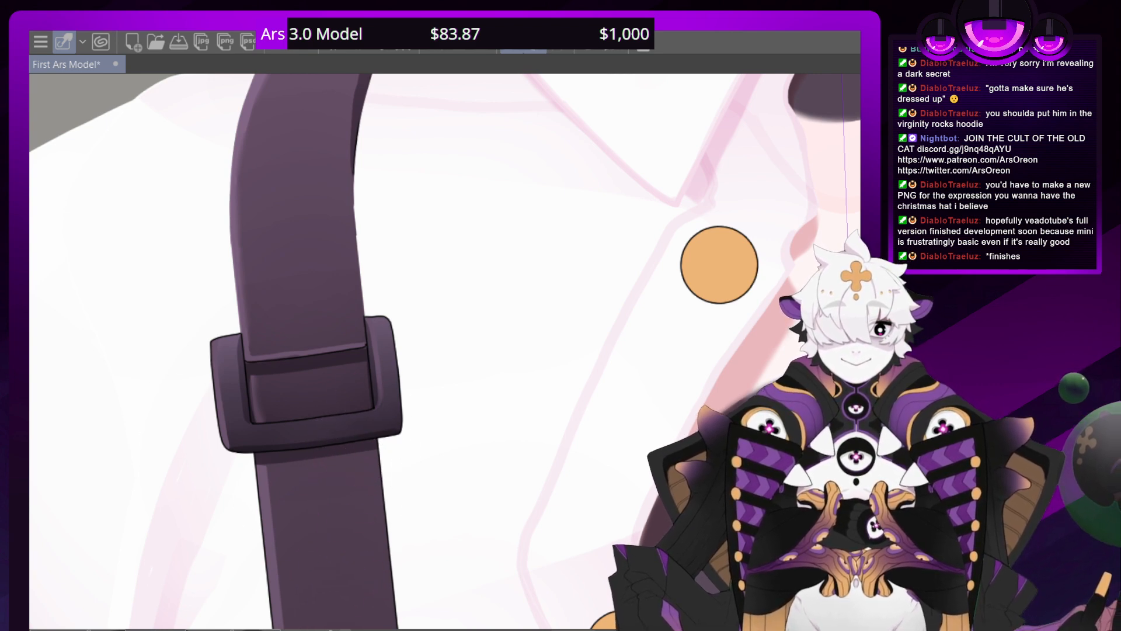
{"action": "key", "text": "ctrl+minus"}
{"action": "key", "text": "ctrl+minus"}
{"action": "key", "text": "ctrl+minus"}
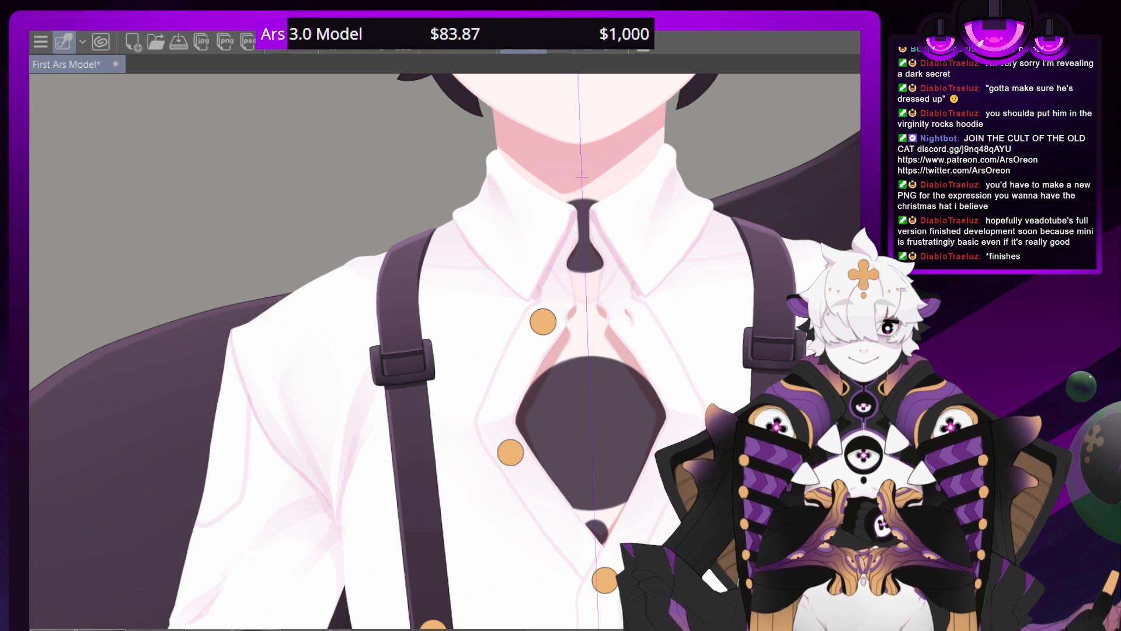
Examine the other shoulder's suspender and compare its edge highlights by undoing and redoing the last change
{"action": "left_click_drag", "start_coordinate": [502, 292], "coordinate": [160, 308]}
{"action": "key", "text": "ctrl+plus"}
{"action": "key", "text": "ctrl+plus"}
{"action": "key", "text": "ctrl+plus"}
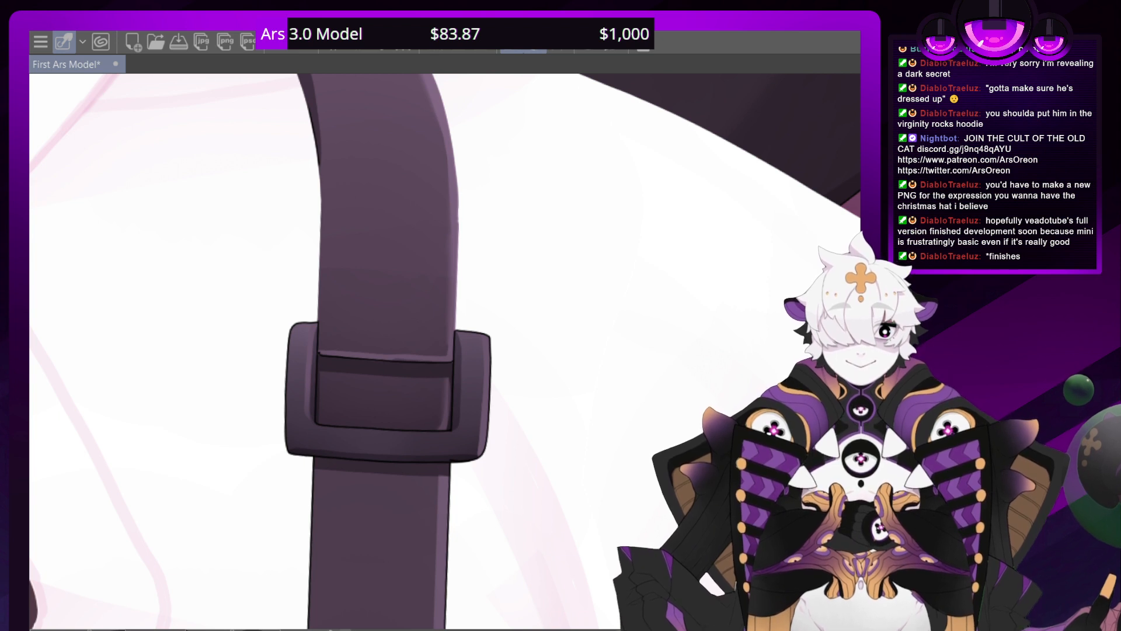
{"action": "key", "text": "ctrl+z"}
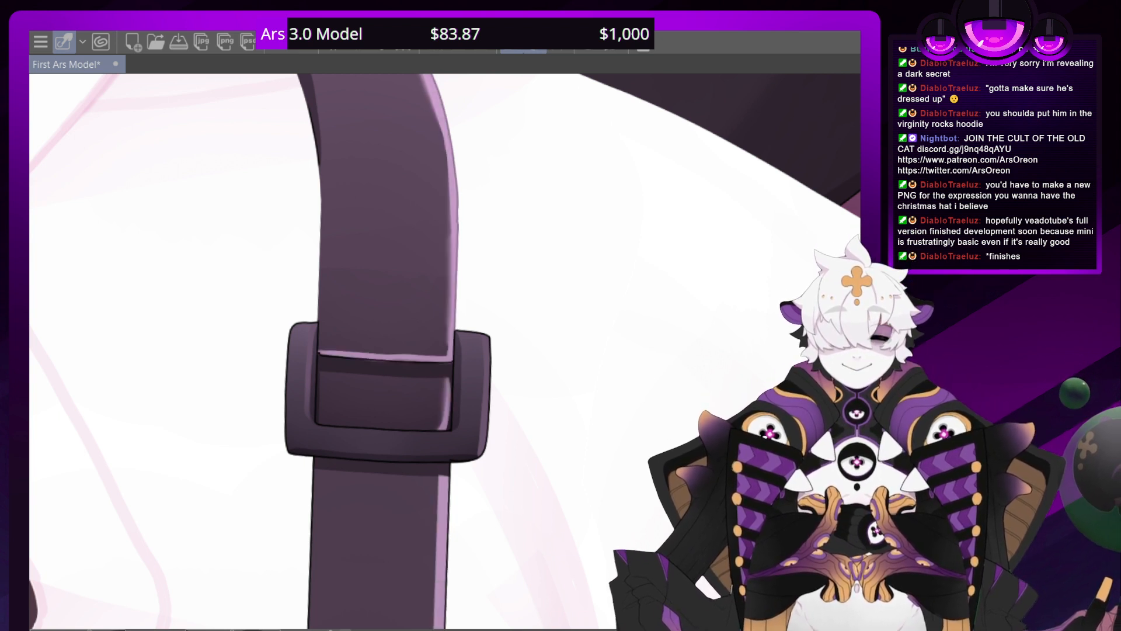
{"action": "key", "text": "ctrl+y"}
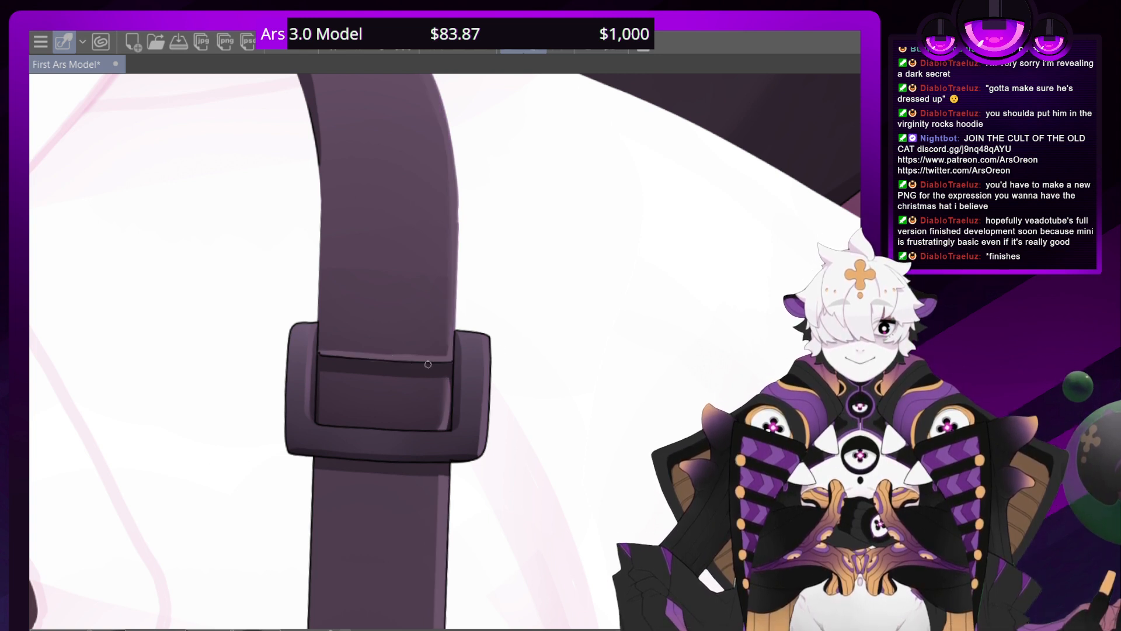
Soften the light edge highlights on the strap around the shoulder buckle, comparing them with the stronger version
{"action": "left_click_drag", "start_coordinate": [416, 364], "coordinate": [409, 360]}
{"action": "key", "text": "ctrl+z"}
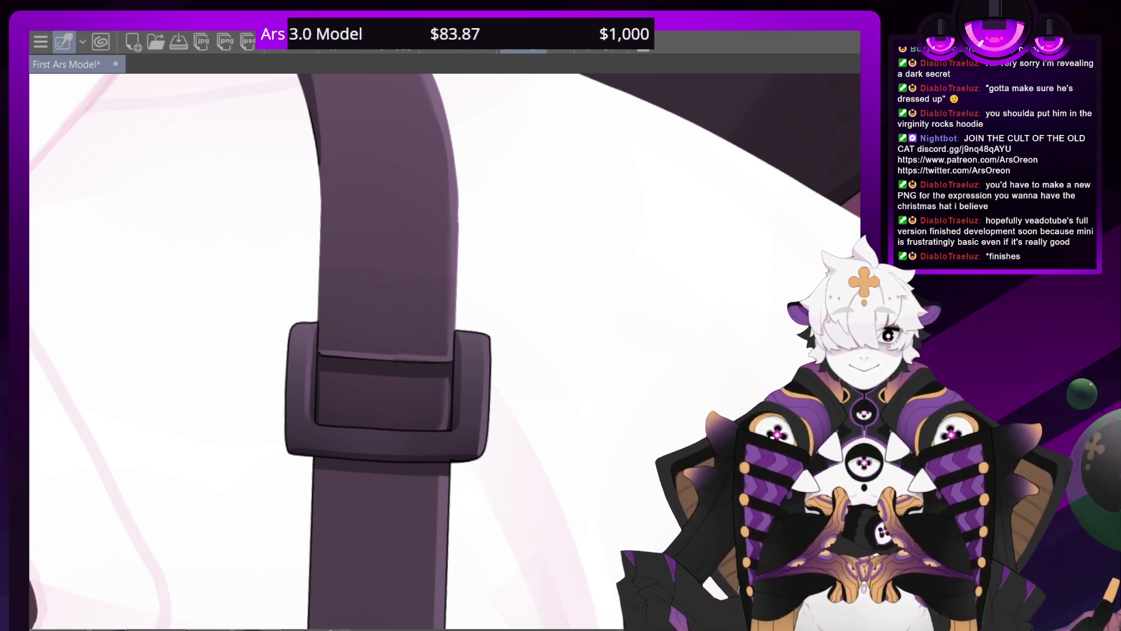
{"action": "key", "text": "ctrl+z"}
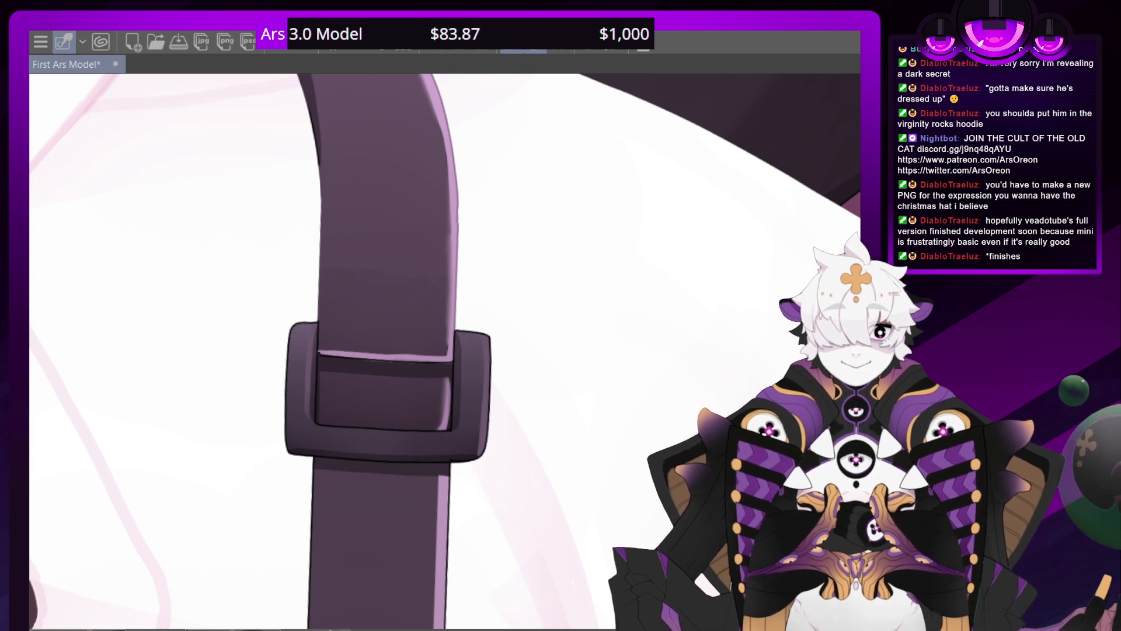
{"action": "key", "text": "ctrl+z"}
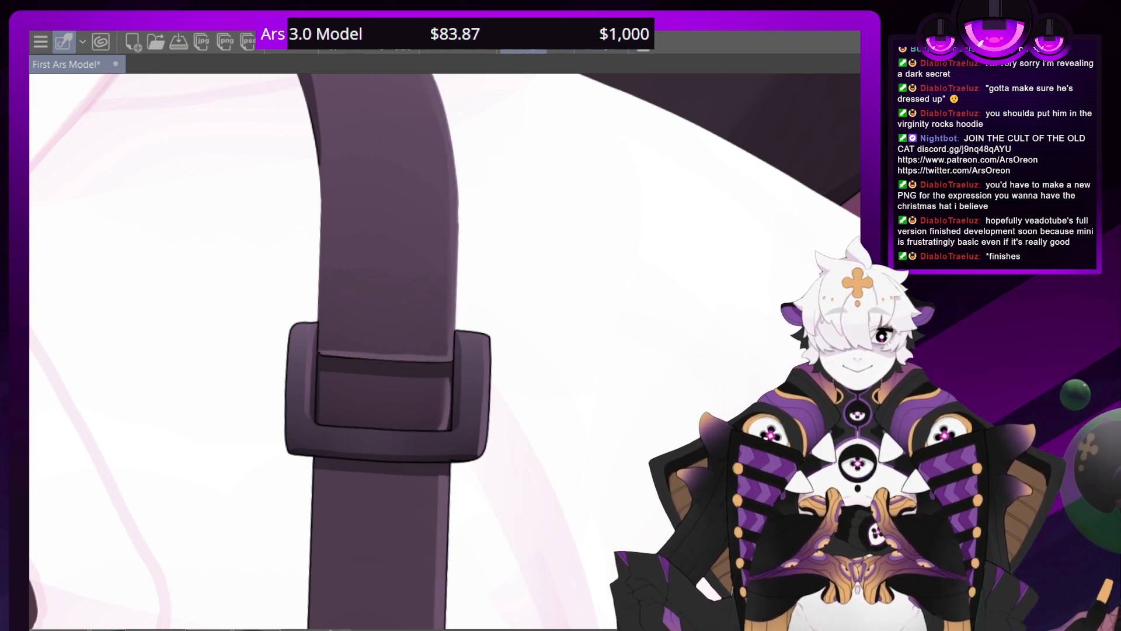
Examine the softened suspender highlights against the face and torso, and again up close at the shoulder buckle
{"action": "key", "text": "ctrl+minus"}
{"action": "key", "text": "ctrl+minus"}
{"action": "key", "text": "ctrl+minus"}
{"action": "key", "text": "ctrl+minus"}
{"action": "key", "text": "ctrl+minus"}
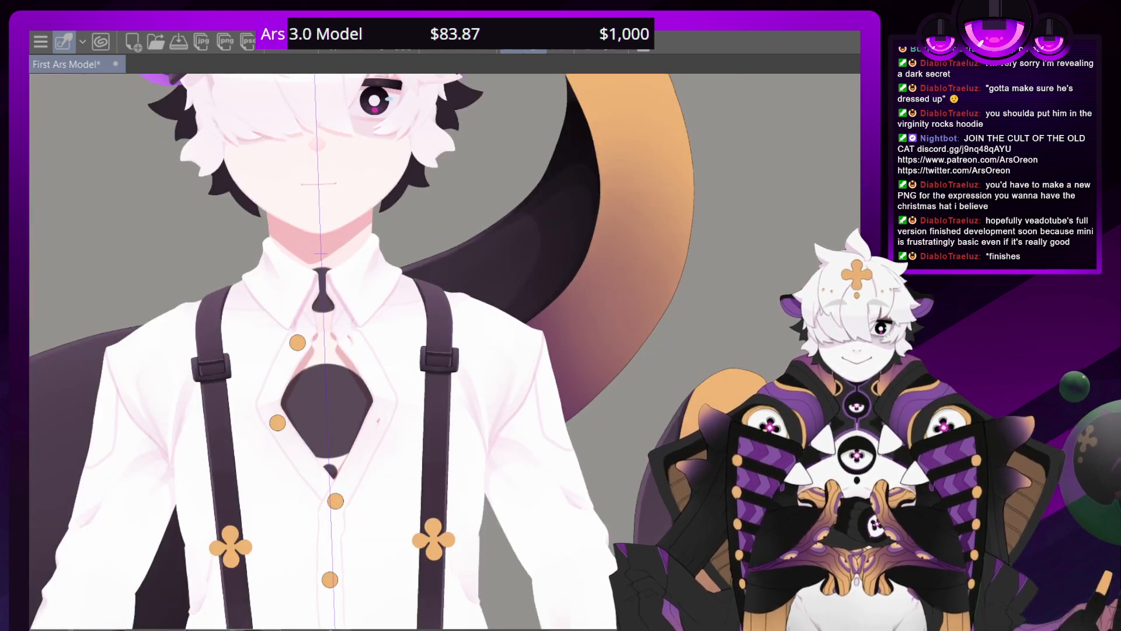
{"action": "key", "text": "ctrl+minus"}
{"action": "key", "text": "ctrl+minus"}
{"action": "key", "text": "ctrl+plus"}
{"action": "key", "text": "ctrl+plus"}
{"action": "key", "text": "ctrl+plus"}
{"action": "key", "text": "ctrl+plus"}
{"action": "key", "text": "ctrl+plus"}
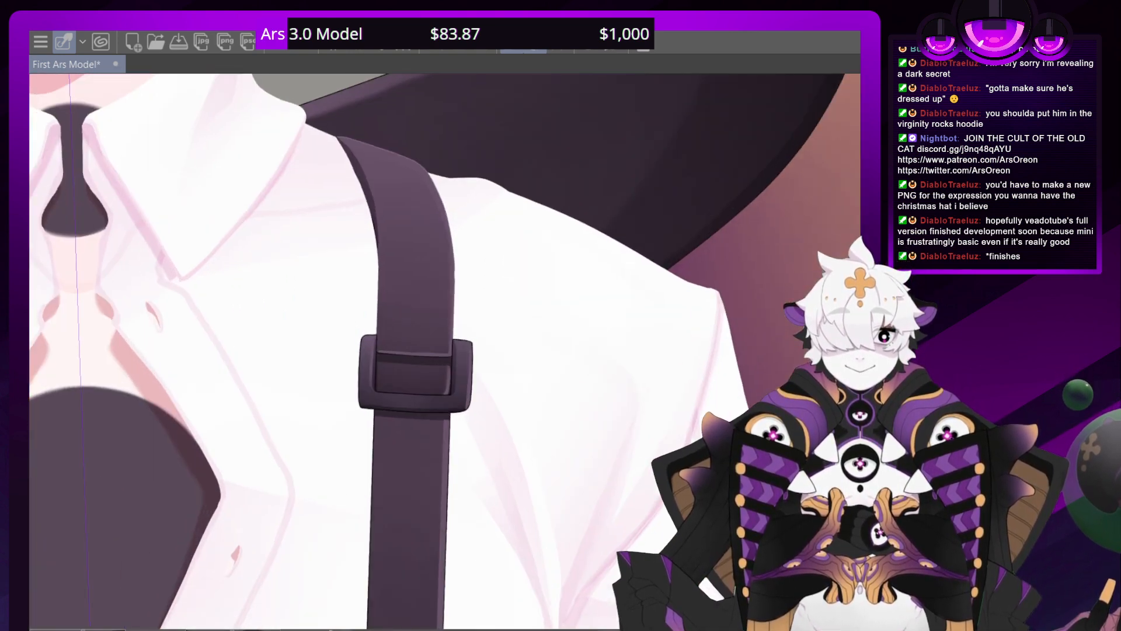
Paint dark shading along the inner edges and lower part of the waist-level suspender buckle's frame
{"action": "left_click_drag", "start_coordinate": [415, 467], "coordinate": [303, 88]}
{"action": "left_click_drag", "start_coordinate": [350, 497], "coordinate": [394, 120]}
{"action": "left_click_drag", "start_coordinate": [262, 211], "coordinate": [372, 361]}
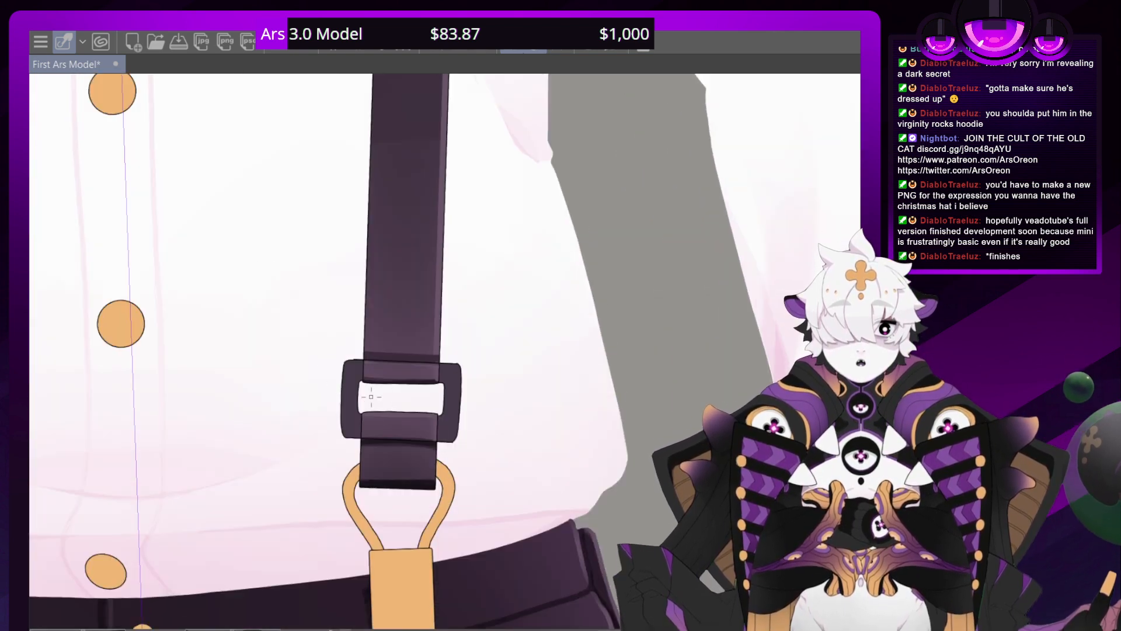
{"action": "key", "text": "ctrl+plus"}
{"action": "key", "text": "ctrl+plus"}
{"action": "key", "text": "ctrl+plus"}
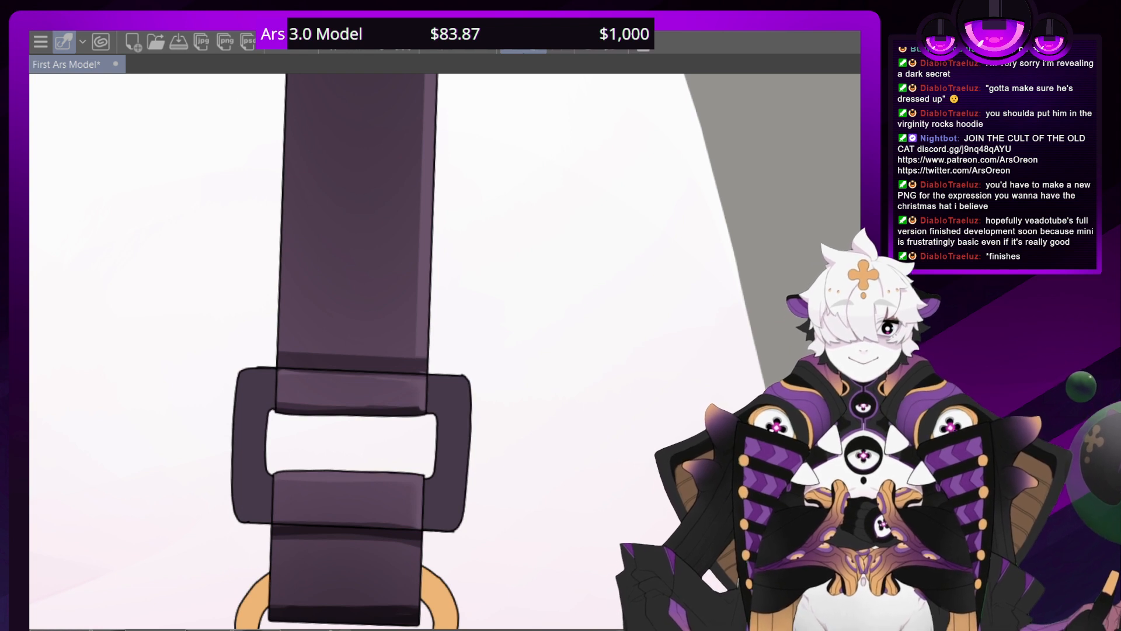
{"action": "key", "text": "ctrl+z"}
{"action": "key", "text": "ctrl+y"}
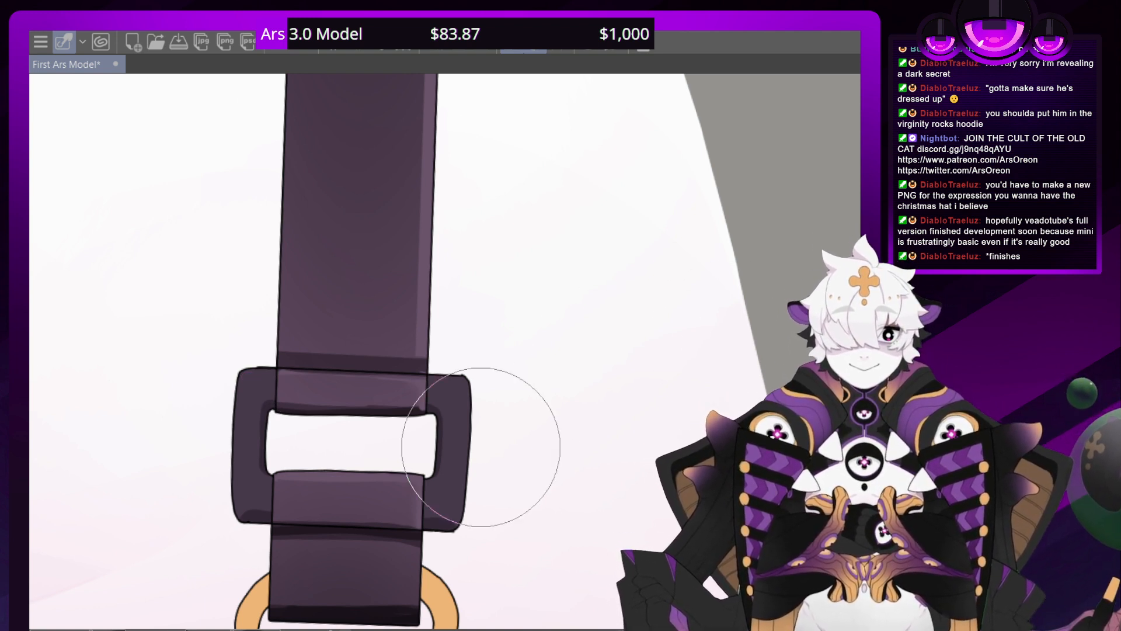
{"action": "mouse_move", "coordinate": [425, 505]}
{"action": "left_mouse_down"}
{"action": "mouse_move", "coordinate": [444, 482]}
{"action": "mouse_move", "coordinate": [418, 503]}
{"action": "mouse_move", "coordinate": [327, 498]}
{"action": "mouse_move", "coordinate": [248, 467]}
{"action": "left_mouse_up"}
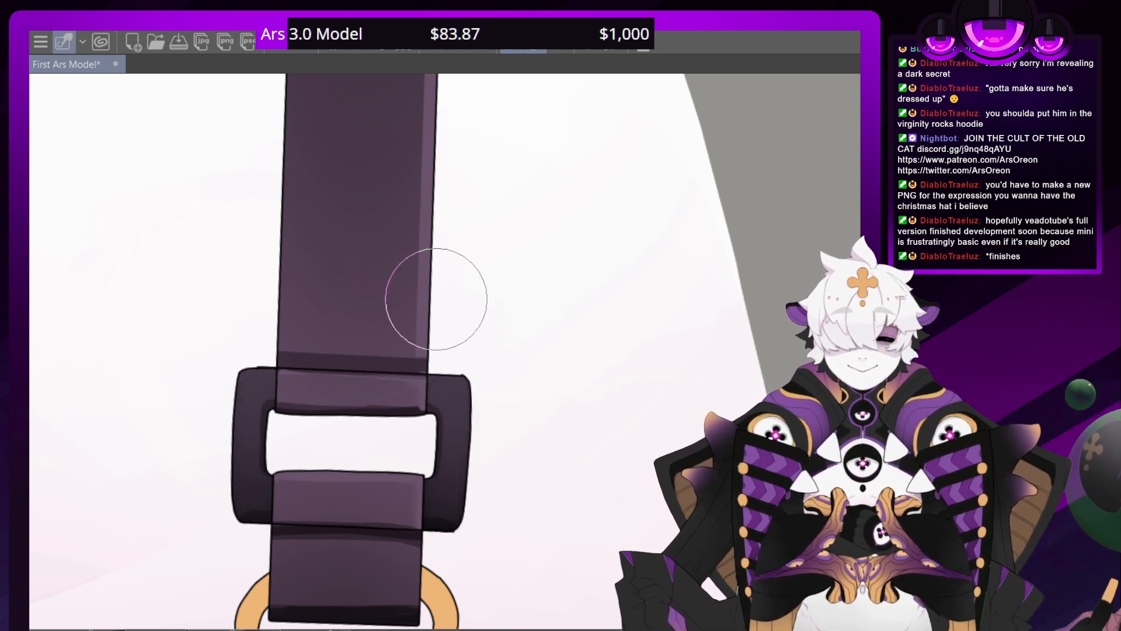
{"action": "scroll", "coordinate": [450, 353], "scroll_direction": "down", "scroll_amount": 6}
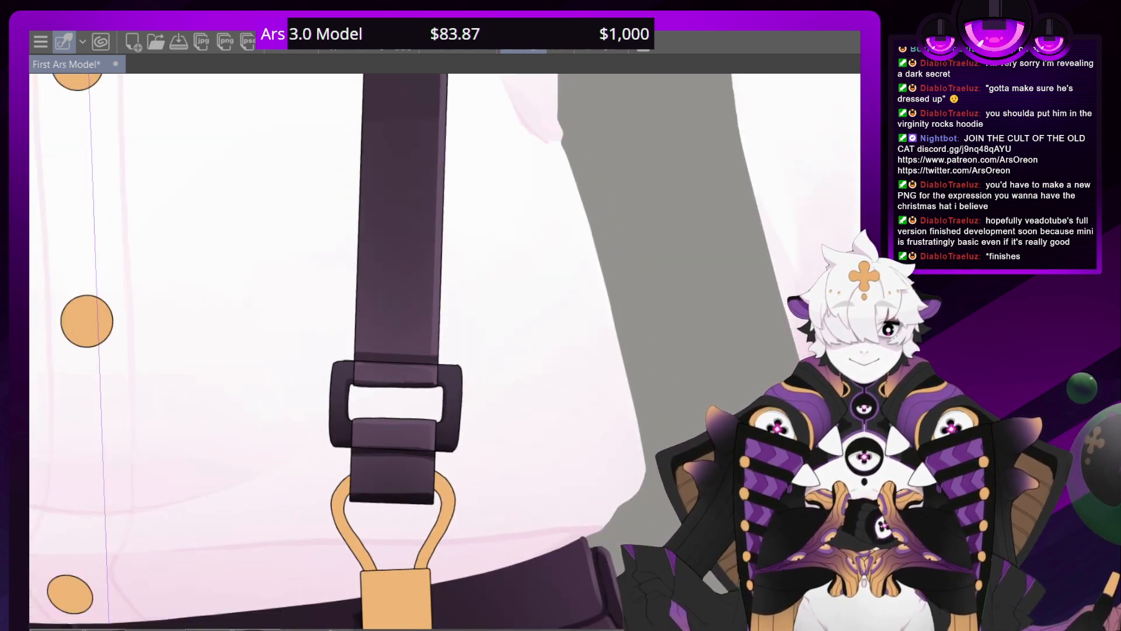
{"action": "scroll", "coordinate": [450, 352], "scroll_direction": "up", "scroll_amount": 1}
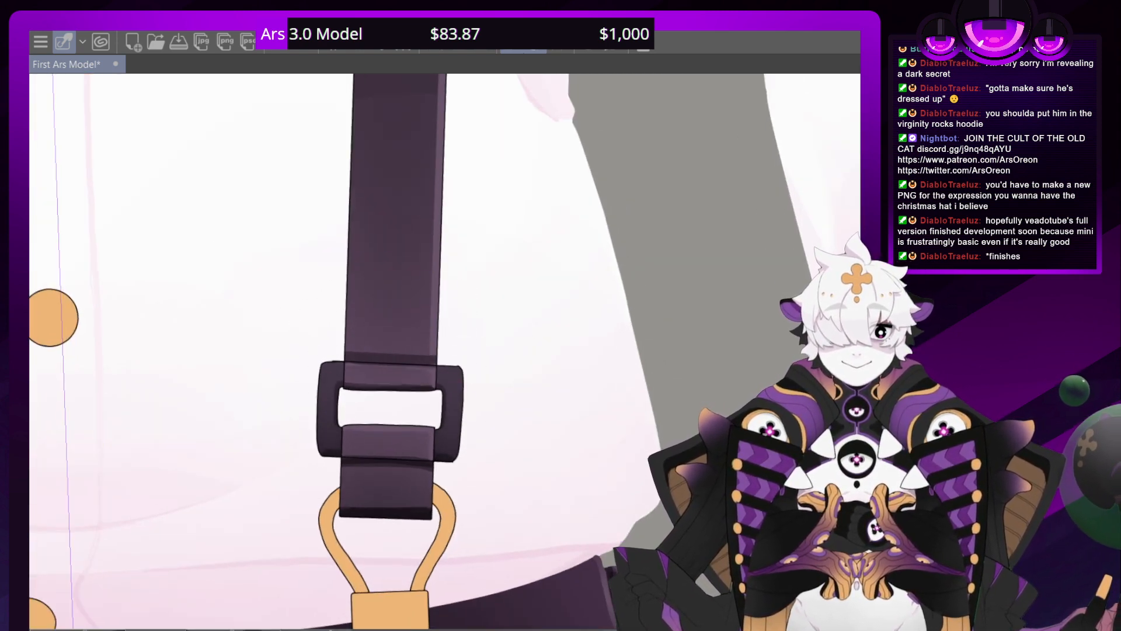
Add soft purple highlights to the frames of both waist-level suspender buckles and check the pair against the shirt and trousers
{"action": "mouse_move", "coordinate": [41, 245]}
{"action": "left_mouse_down"}
{"action": "mouse_move", "coordinate": [852, 398]}
{"action": "mouse_move", "coordinate": [730, 281]}
{"action": "left_mouse_up"}
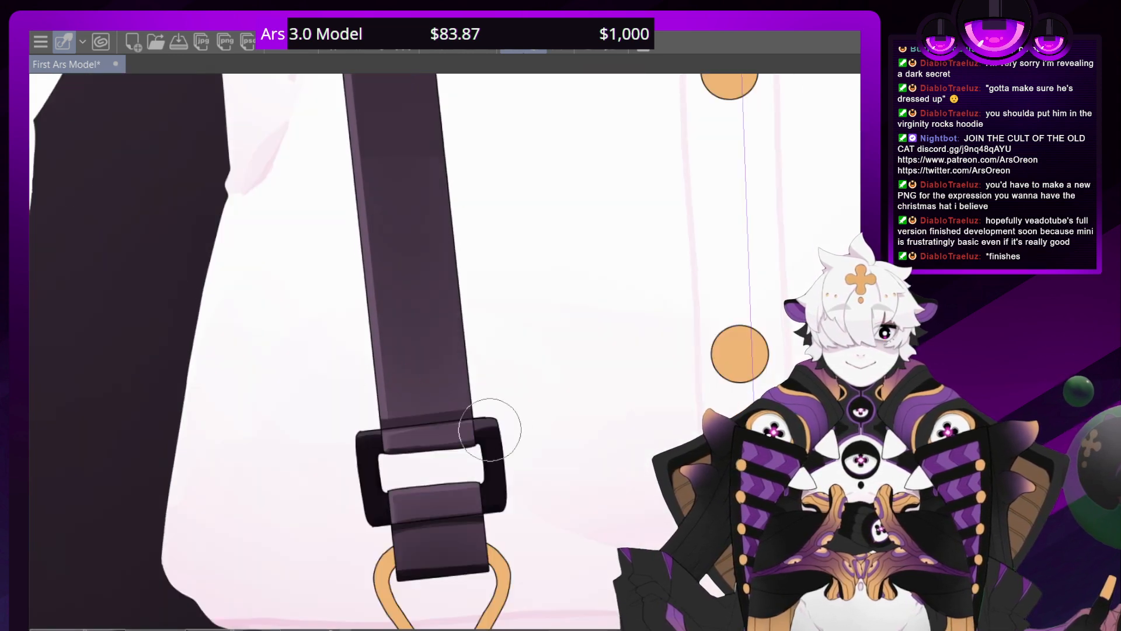
{"action": "left_click_drag", "start_coordinate": [476, 357], "coordinate": [492, 431]}
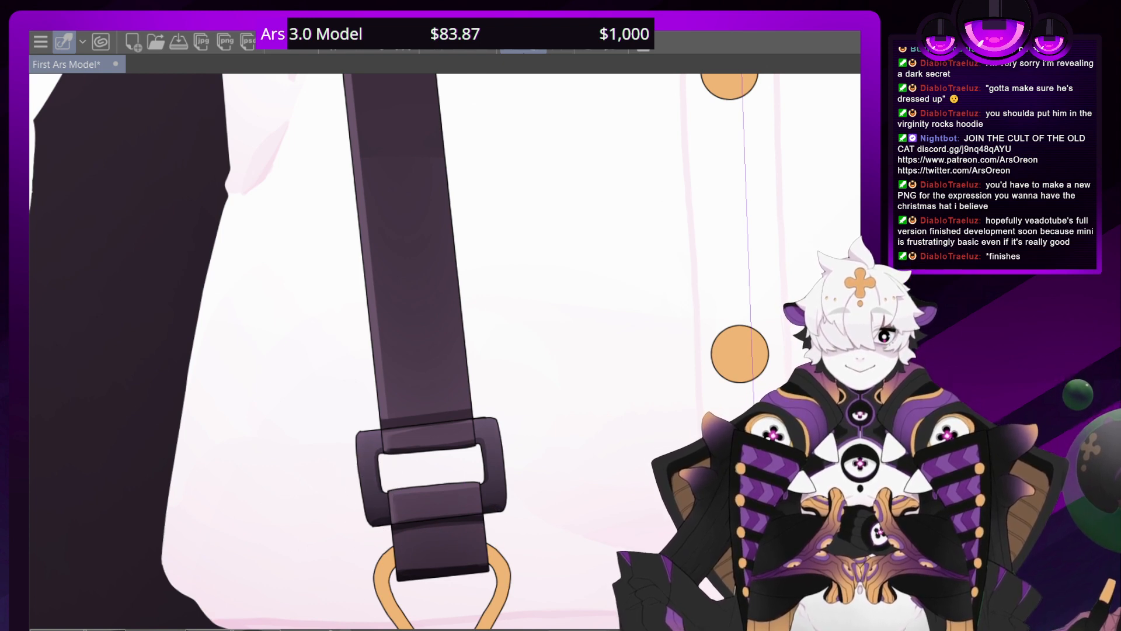
{"action": "mouse_move", "coordinate": [716, 216]}
{"action": "left_mouse_down"}
{"action": "mouse_move", "coordinate": [664, 530]}
{"action": "mouse_move", "coordinate": [334, 104]}
{"action": "mouse_move", "coordinate": [87, 178]}
{"action": "left_mouse_up"}
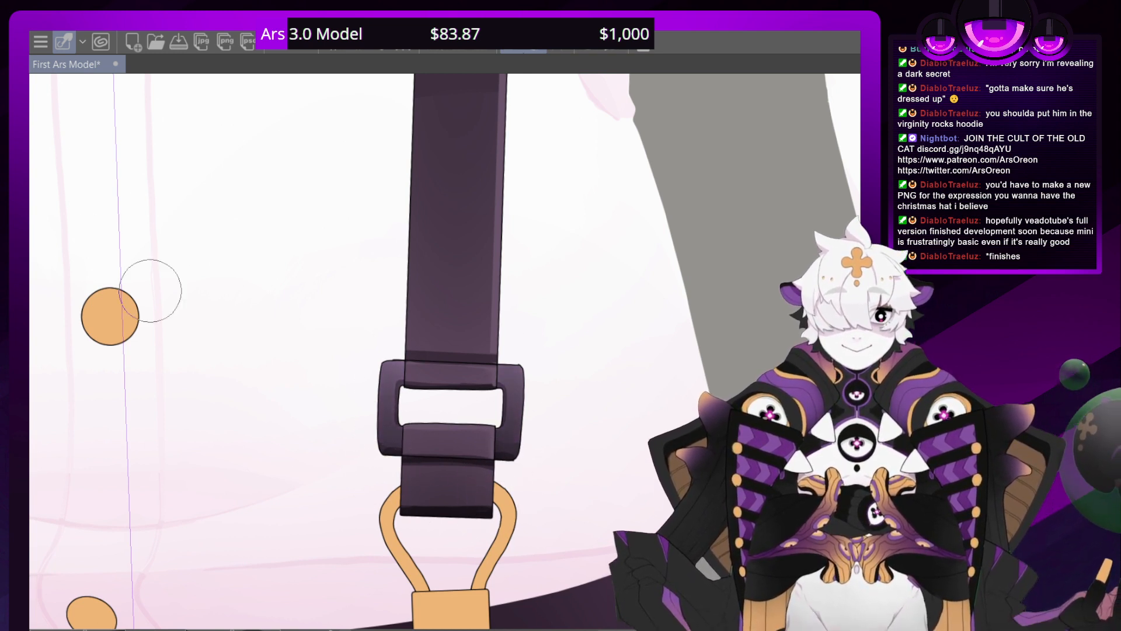
{"action": "scroll", "coordinate": [467, 347], "scroll_direction": "down", "scroll_amount": 5}
{"action": "scroll", "coordinate": [467, 348], "scroll_direction": "up", "scroll_amount": 3}
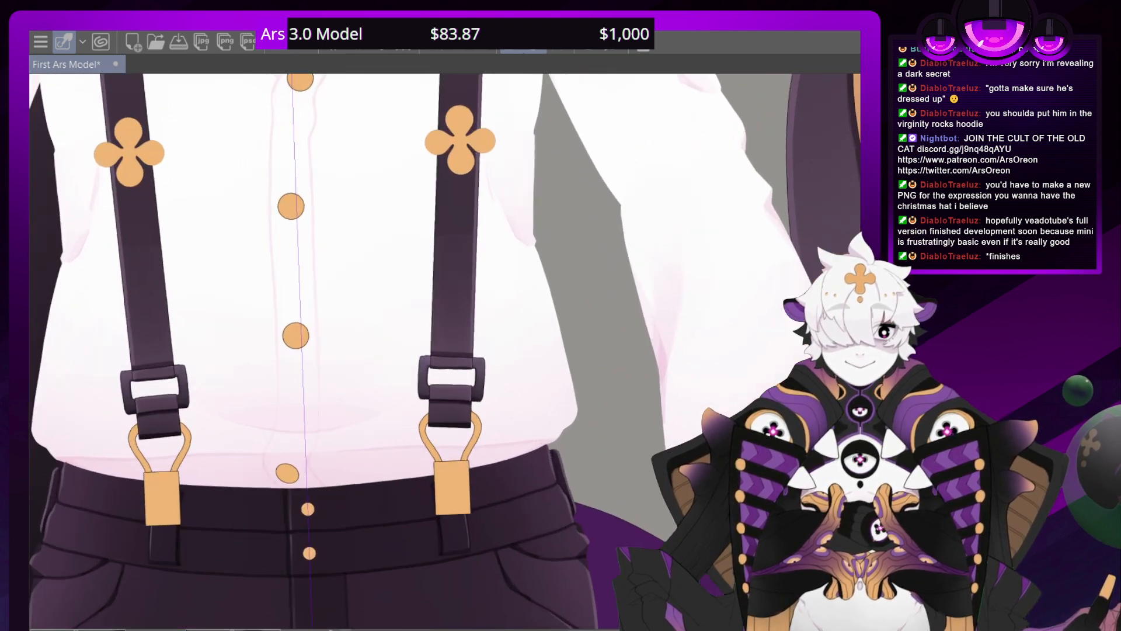
{"action": "scroll", "coordinate": [453, 344], "scroll_direction": "up", "scroll_amount": 1}
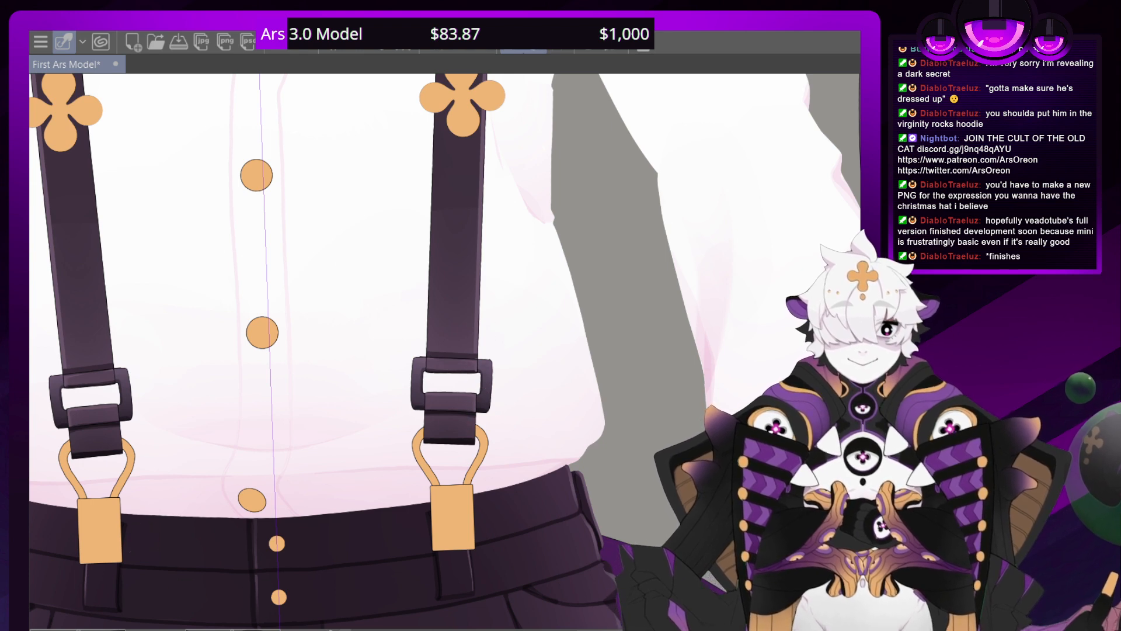
{"action": "scroll", "coordinate": [456, 356], "scroll_direction": "up", "scroll_amount": 4}
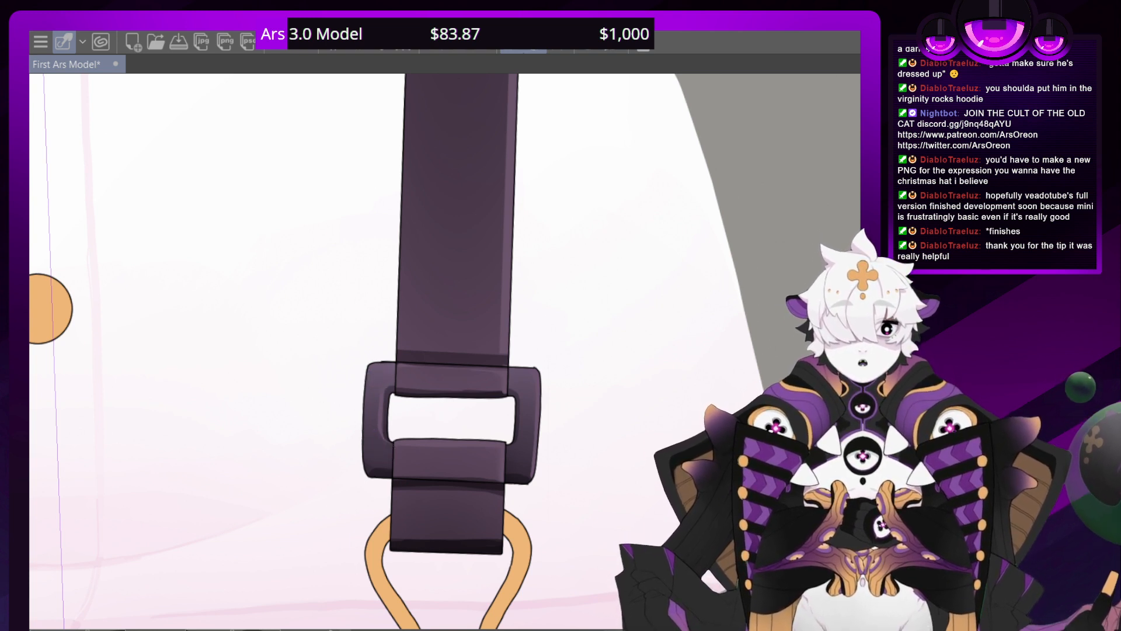
Refine both waist-level buckles and replace the hard dark outlines of the suspender straps and buckles with soft edges
{"action": "left_click_drag", "start_coordinate": [146, 350], "coordinate": [684, 485]}
{"action": "mouse_move", "coordinate": [185, 585]}
{"action": "left_mouse_down"}
{"action": "mouse_move", "coordinate": [556, 505]}
{"action": "mouse_move", "coordinate": [559, 431]}
{"action": "mouse_move", "coordinate": [409, 430]}
{"action": "left_mouse_up"}
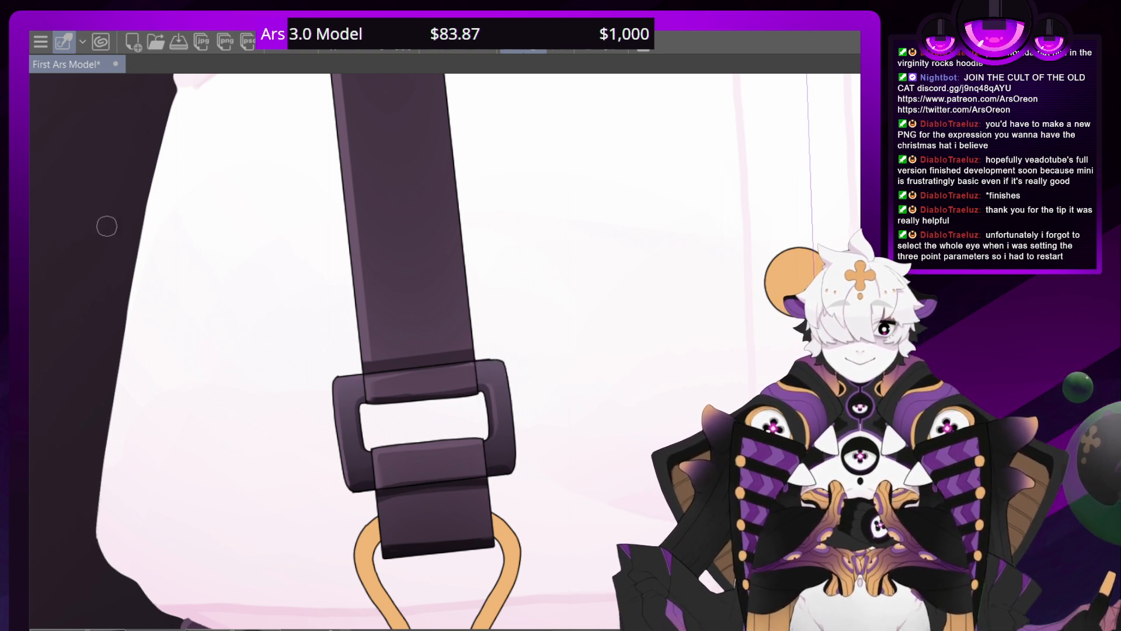
{"action": "mouse_move", "coordinate": [817, 327]}
{"action": "left_mouse_down"}
{"action": "mouse_move", "coordinate": [116, 380]}
{"action": "mouse_move", "coordinate": [403, 274]}
{"action": "left_mouse_up"}
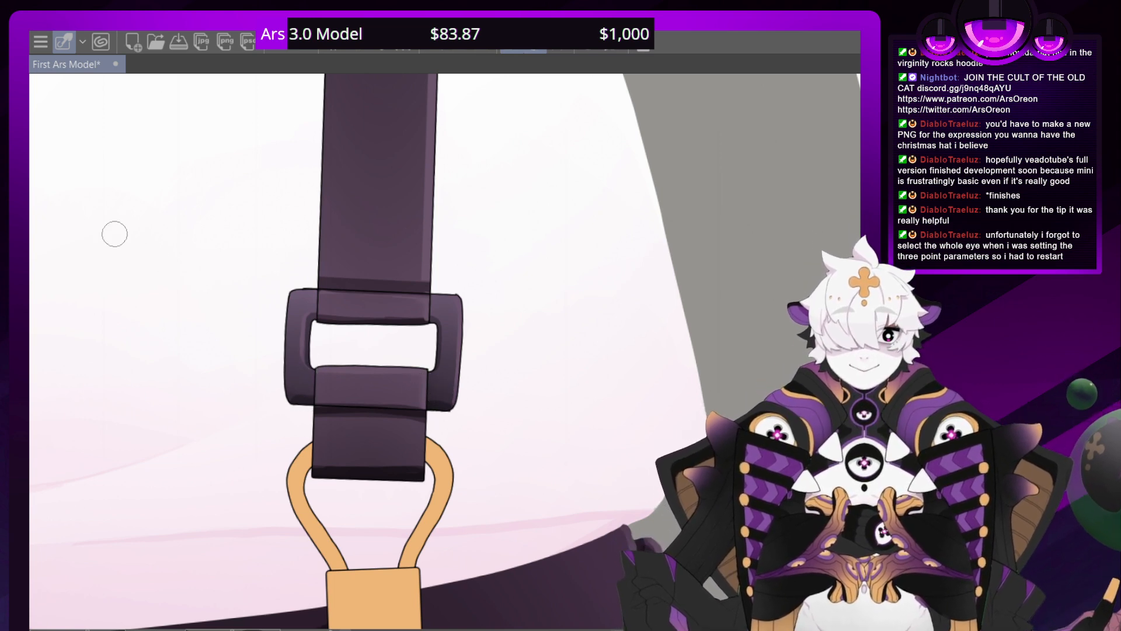
{"action": "left_click_drag", "start_coordinate": [146, 175], "coordinate": [642, 467]}
{"action": "left_click_drag", "start_coordinate": [76, 583], "coordinate": [412, 309]}
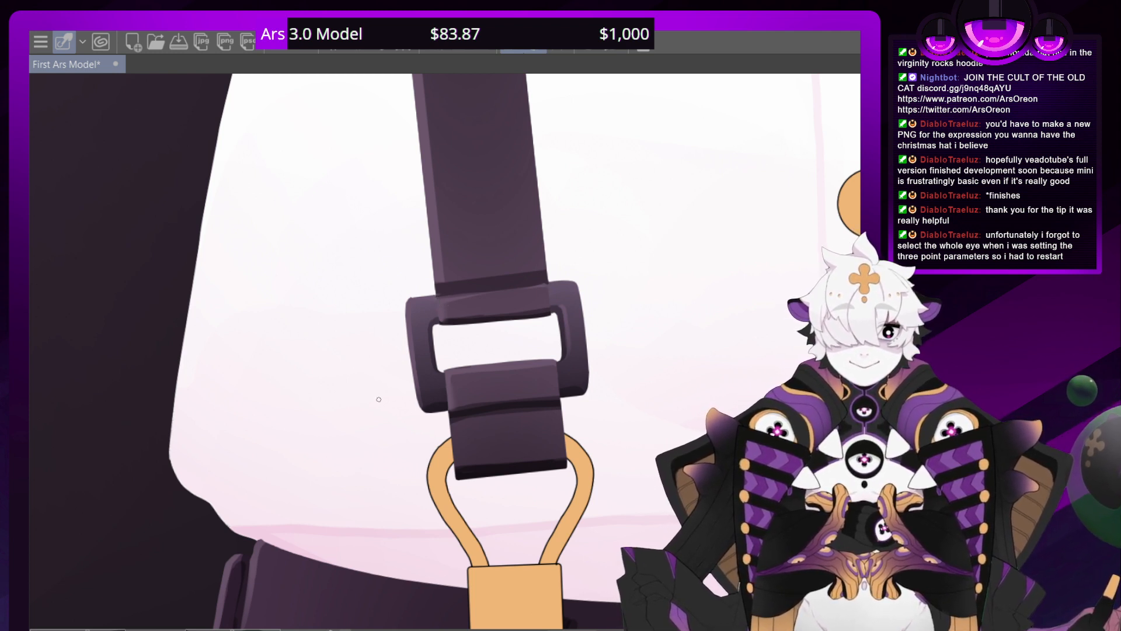
Examine the suspender's softened edges from the waist buckle up to where the strap crosses the shoulder beside the collar
{"action": "left_click_drag", "start_coordinate": [426, 129], "coordinate": [520, 613]}
{"action": "left_click_drag", "start_coordinate": [514, 140], "coordinate": [450, 603]}
{"action": "left_click_drag", "start_coordinate": [415, 128], "coordinate": [506, 607]}
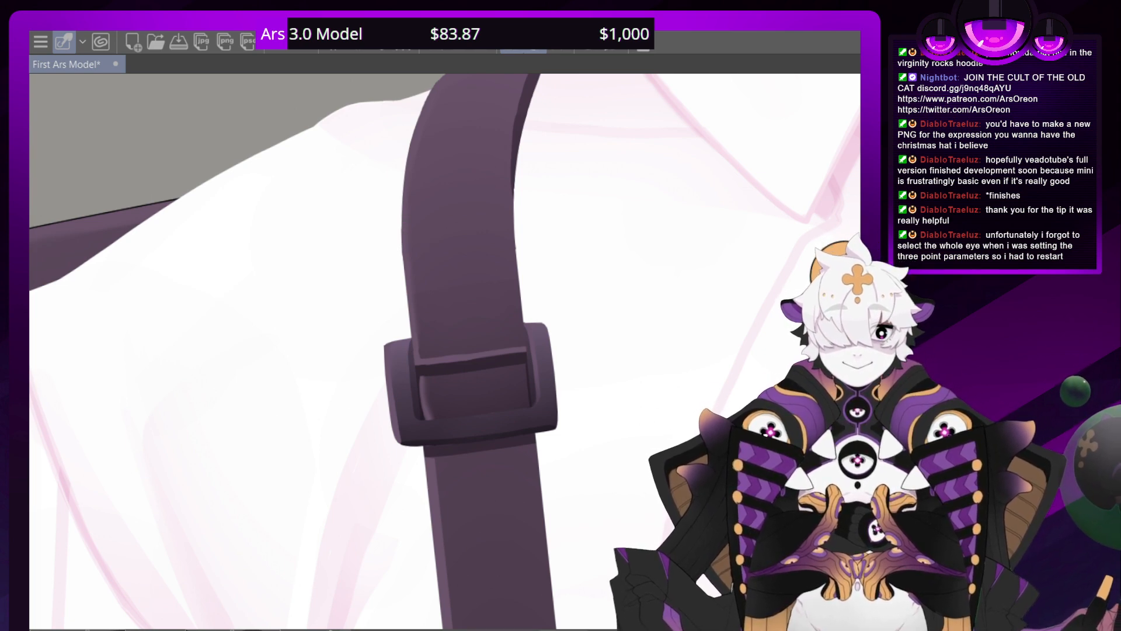
{"action": "left_click_drag", "start_coordinate": [444, 99], "coordinate": [378, 405]}
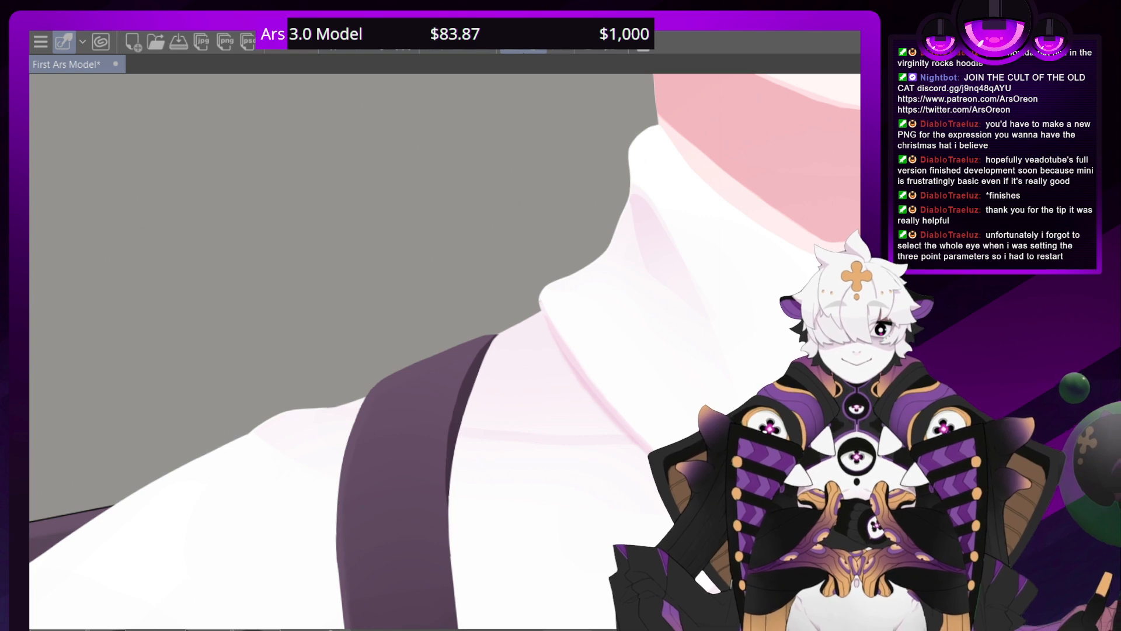
{"action": "left_click_drag", "start_coordinate": [409, 584], "coordinate": [485, 580]}
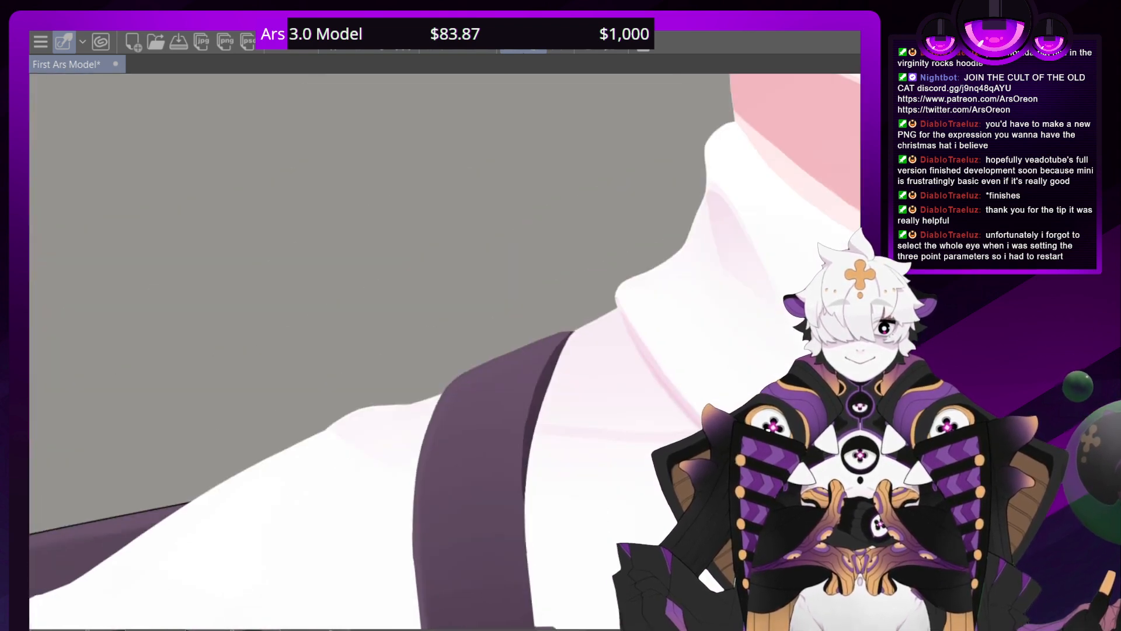
{"action": "left_click_drag", "start_coordinate": [467, 176], "coordinate": [613, 404]}
{"action": "scroll", "coordinate": [453, 351], "scroll_direction": "up", "scroll_amount": 3}
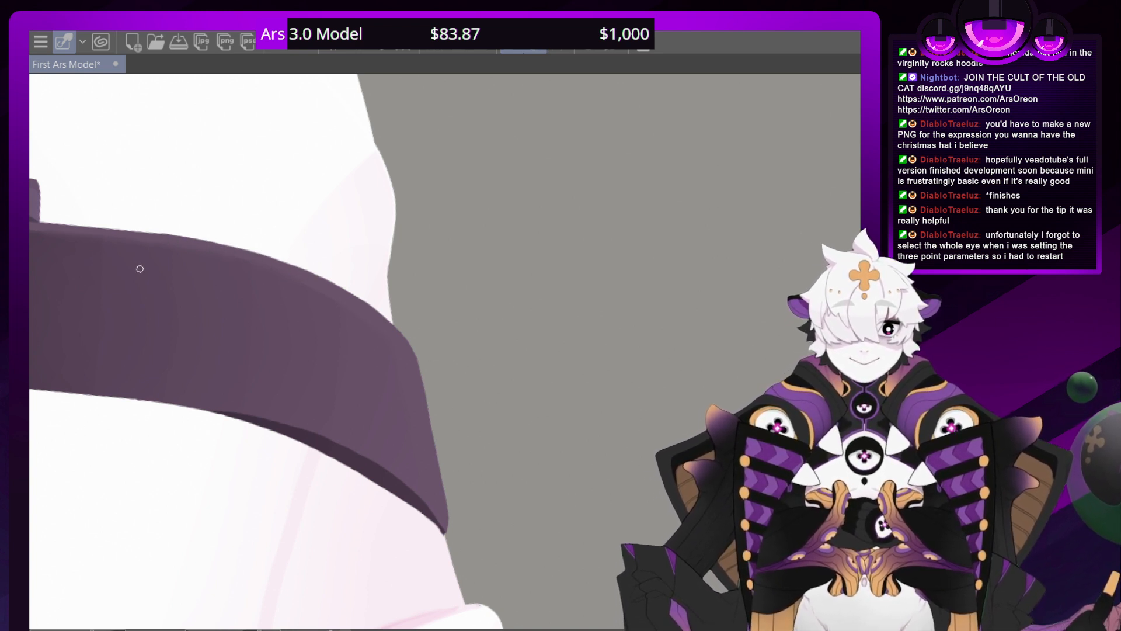
Examine the suspenders against the upright whole figure and up close beside the shirt's chest opening
{"action": "scroll", "coordinate": [140, 269], "scroll_direction": "down", "scroll_amount": 6}
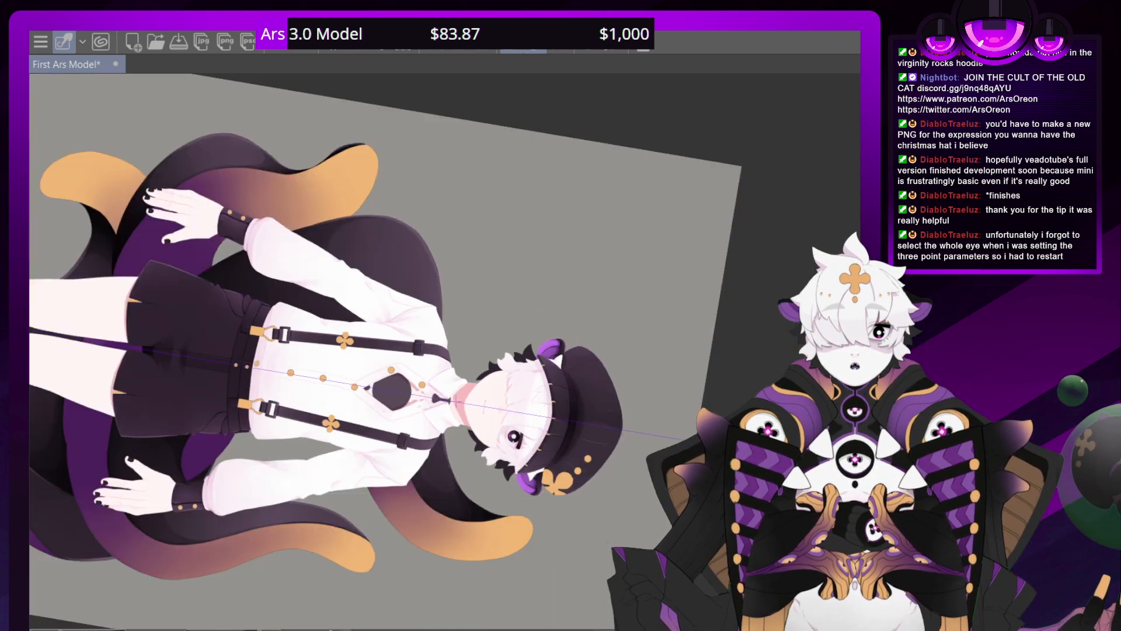
{"action": "left_click_drag", "start_coordinate": [583, 403], "coordinate": [499, 222]}
{"action": "scroll", "coordinate": [495, 315], "scroll_direction": "up", "scroll_amount": 5}
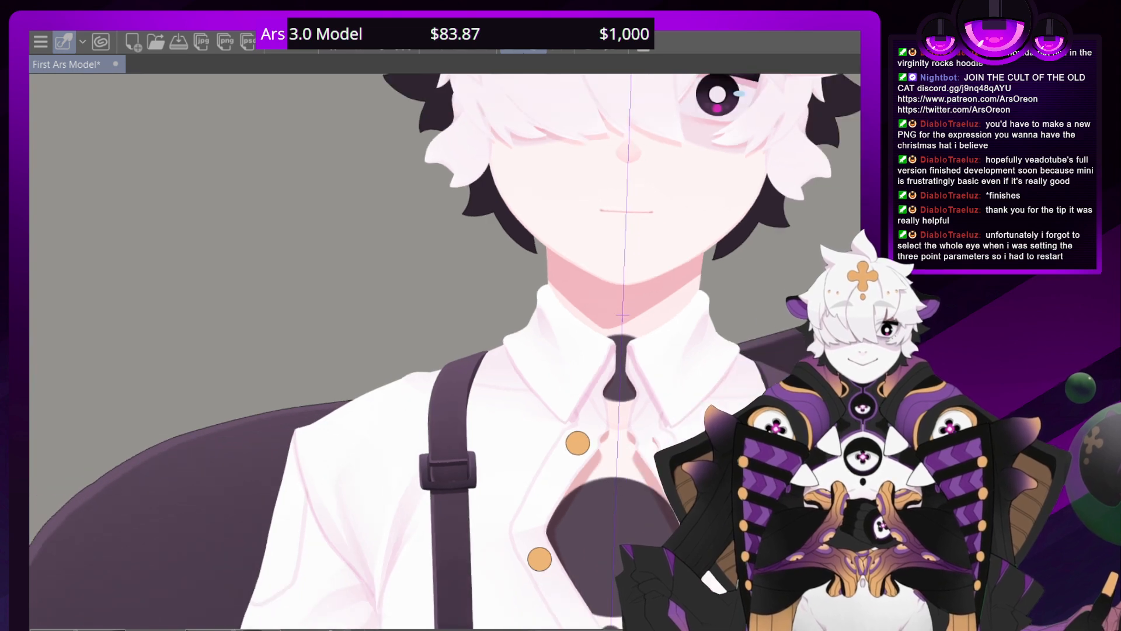
{"action": "left_click_drag", "start_coordinate": [584, 409], "coordinate": [460, 222]}
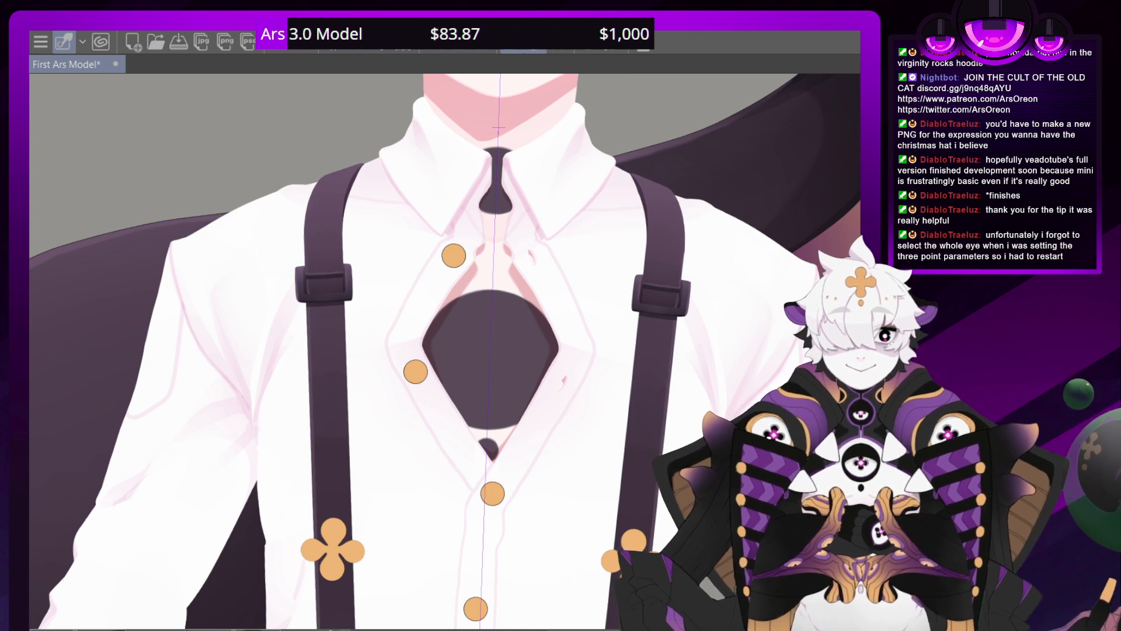
{"action": "scroll", "coordinate": [452, 344], "scroll_direction": "down", "scroll_amount": 7}
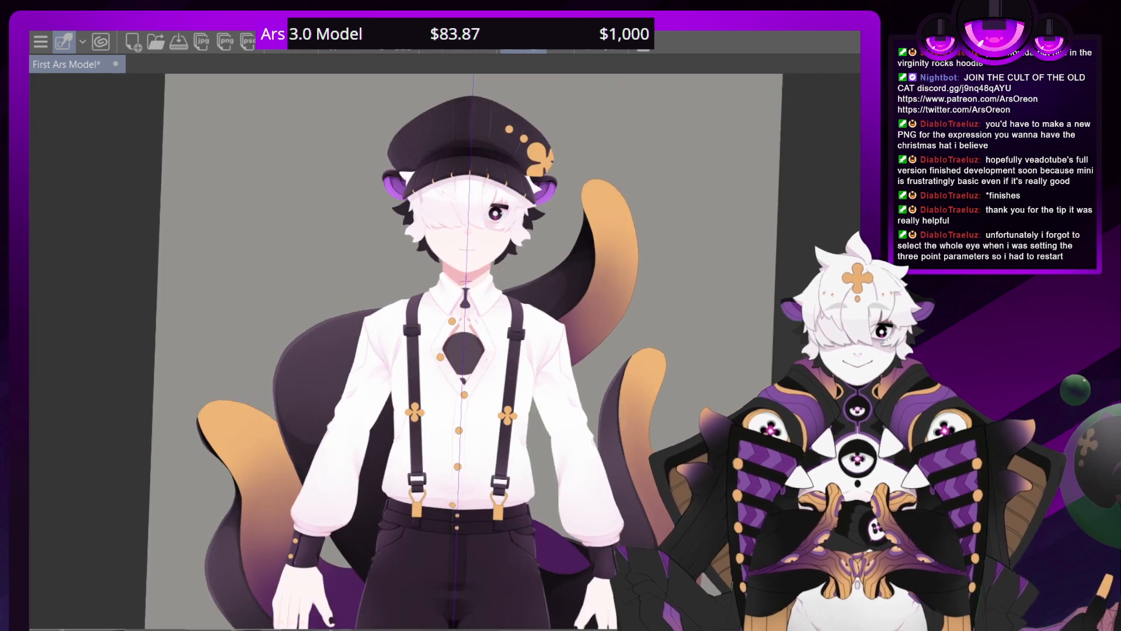
{"action": "scroll", "coordinate": [452, 345], "scroll_direction": "up", "scroll_amount": 8}
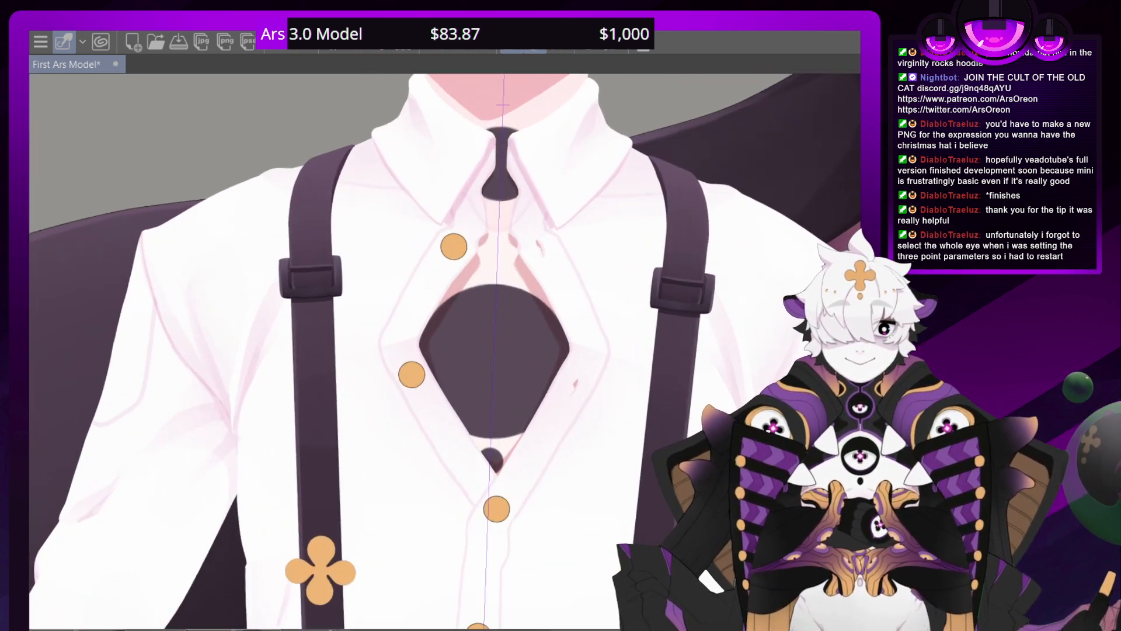
{"action": "scroll", "coordinate": [451, 351], "scroll_direction": "up", "scroll_amount": 6}
{"action": "scroll", "coordinate": [451, 351], "scroll_direction": "down", "scroll_amount": 2}
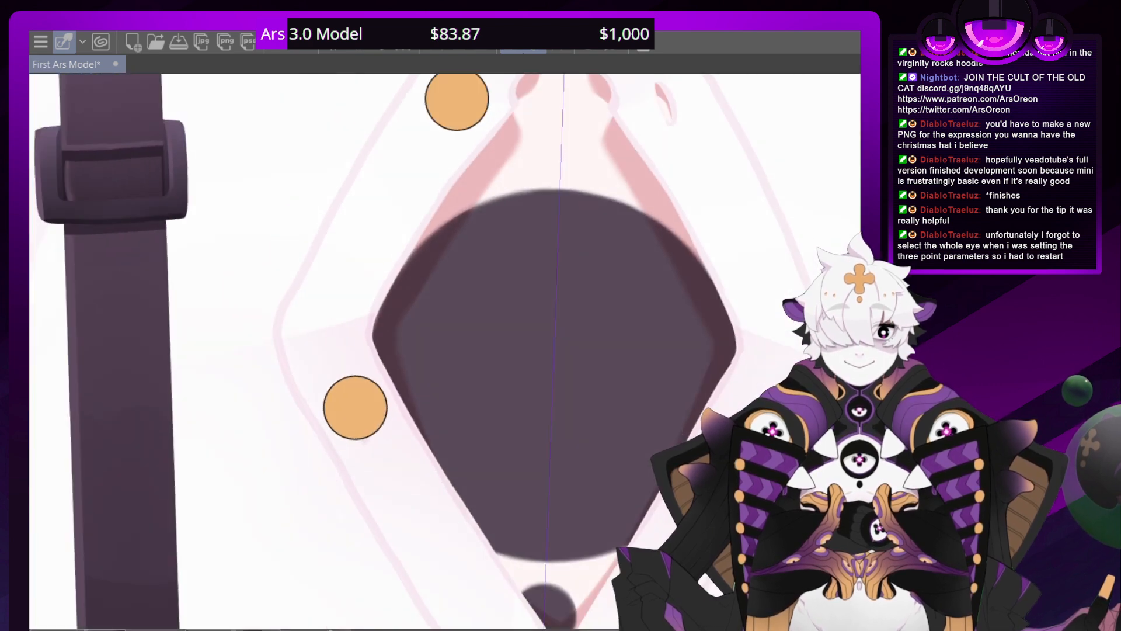
{"action": "scroll", "coordinate": [451, 351], "scroll_direction": "down", "scroll_amount": 1}
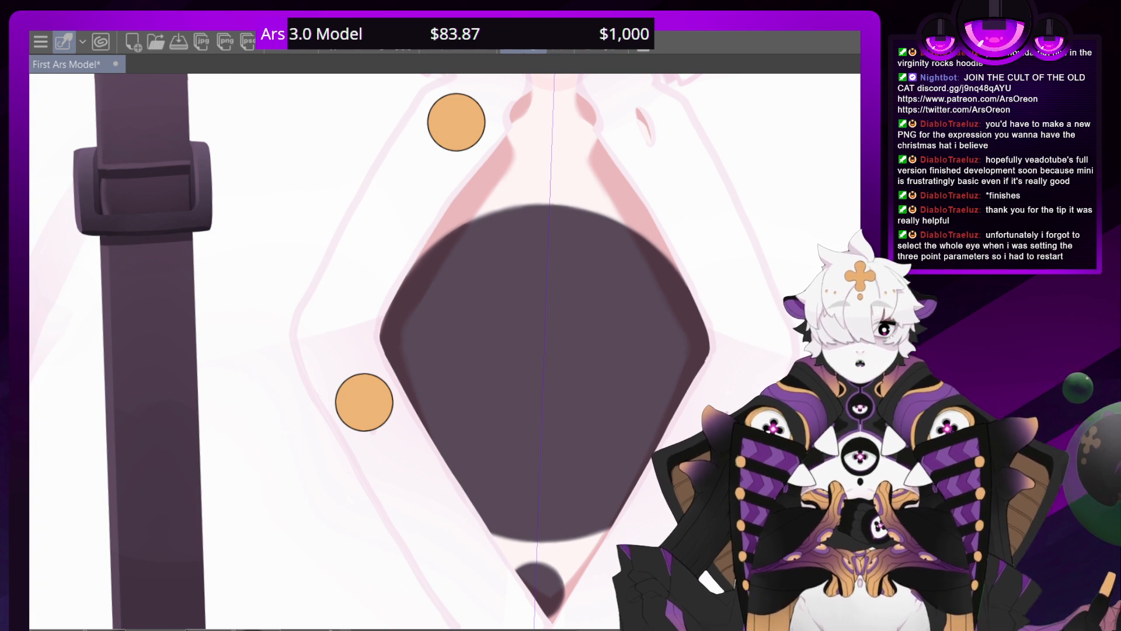
Examine the opposite suspender from its shoulder buckle down to a close view of its waist-level buckle
{"action": "left_click_drag", "start_coordinate": [840, 242], "coordinate": [337, 286]}
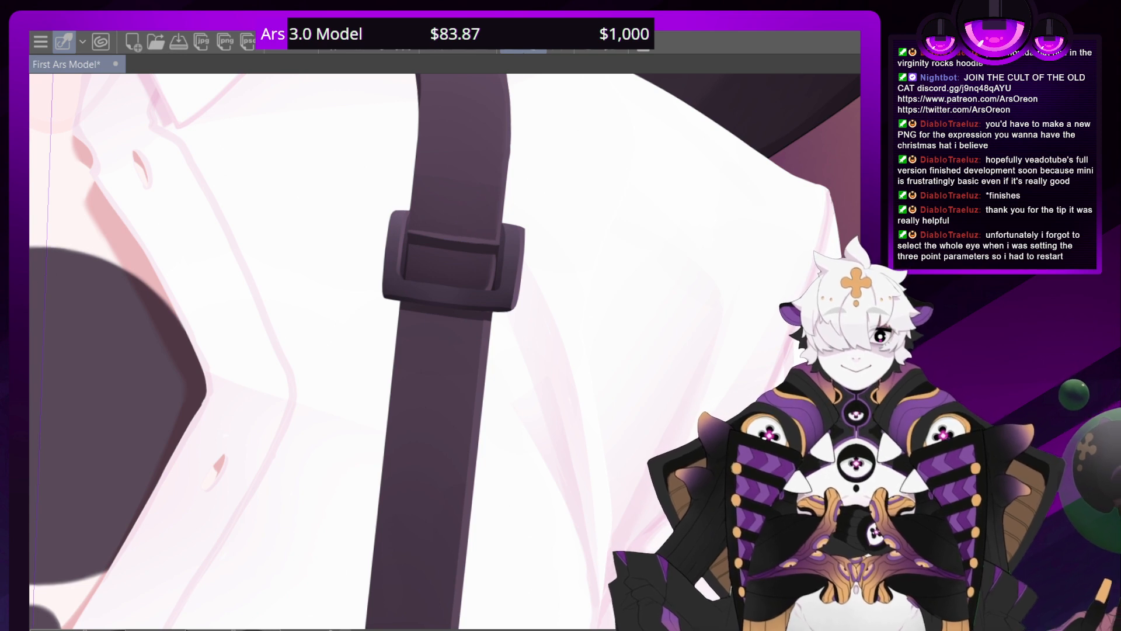
{"action": "left_click_drag", "start_coordinate": [409, 608], "coordinate": [369, 88]}
{"action": "left_click_drag", "start_coordinate": [327, 607], "coordinate": [467, 87]}
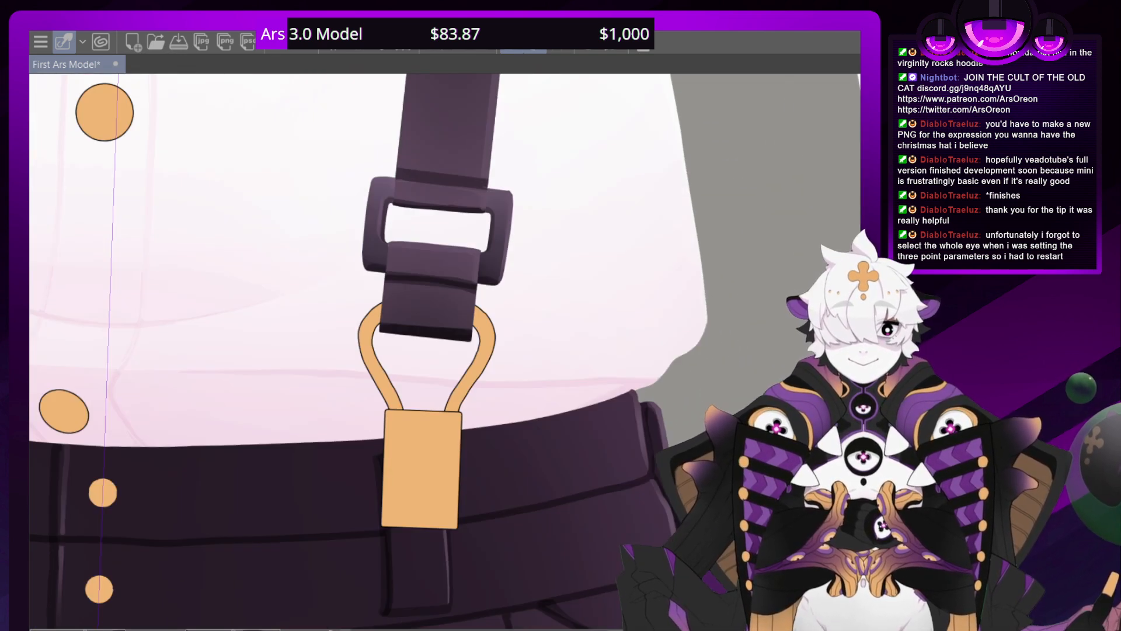
{"action": "left_click_drag", "start_coordinate": [408, 280], "coordinate": [404, 406]}
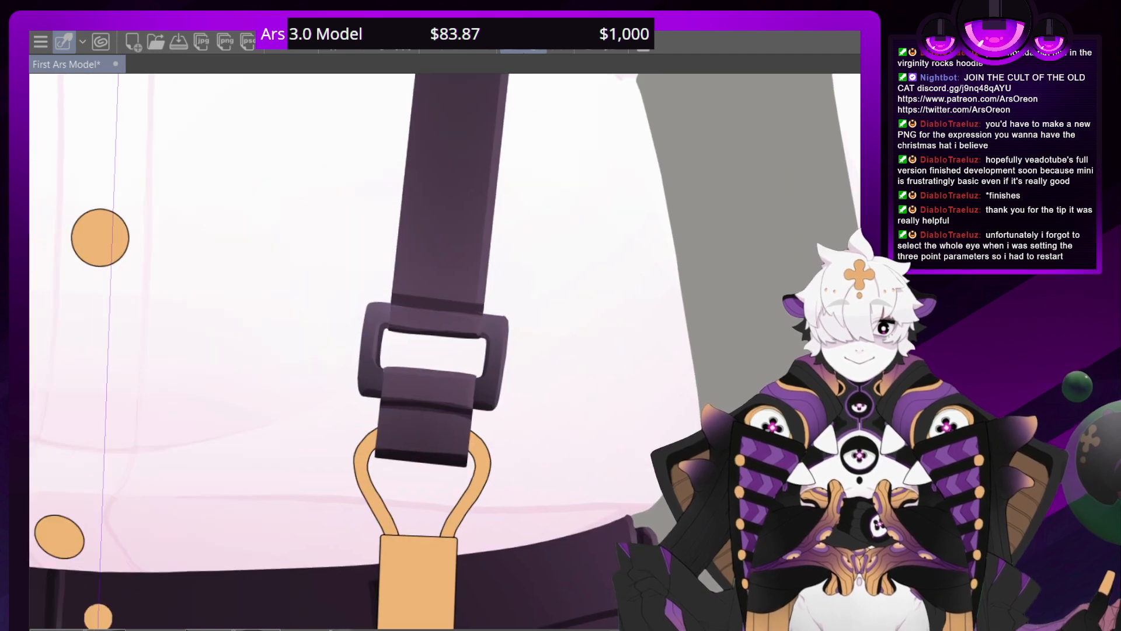
{"action": "scroll", "coordinate": [450, 350], "scroll_direction": "down", "scroll_amount": 1}
{"action": "scroll", "coordinate": [449, 350], "scroll_direction": "up", "scroll_amount": 6}
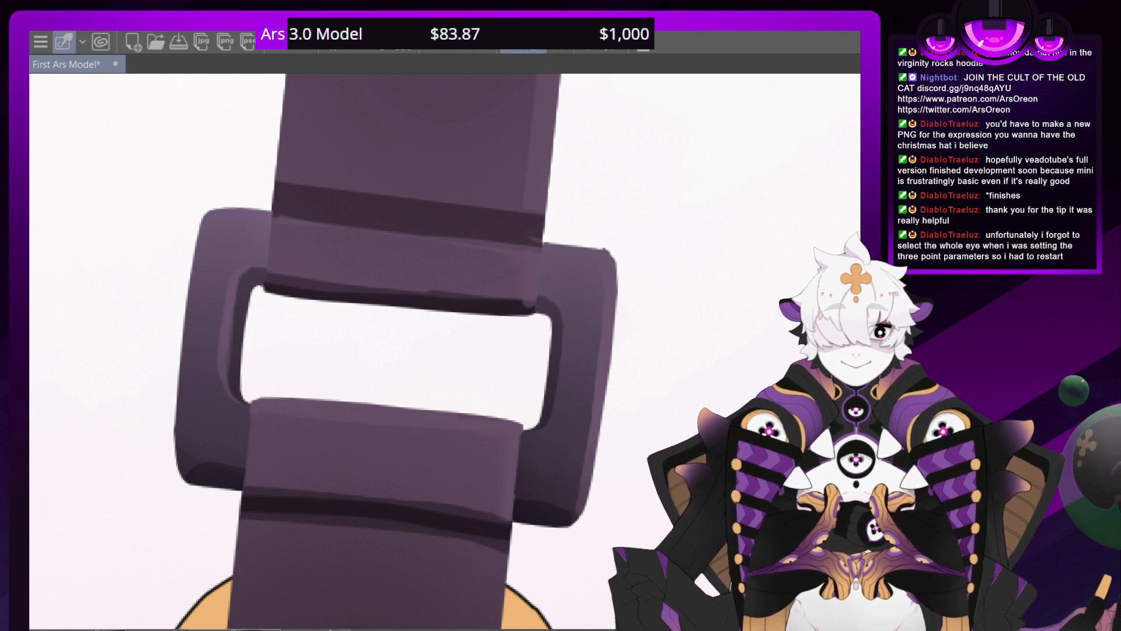
Darken the shadow along the folded strap edge inside the waist-level buckle's opening
{"action": "left_click_drag", "start_coordinate": [513, 175], "coordinate": [149, 281]}
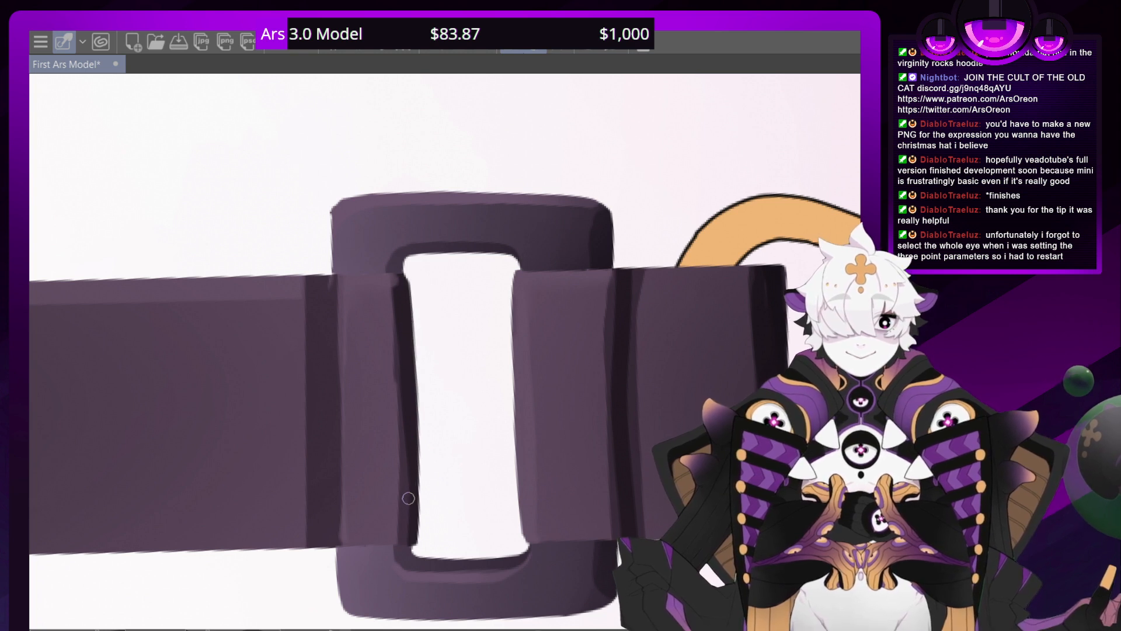
{"action": "left_click_drag", "start_coordinate": [414, 486], "coordinate": [403, 276]}
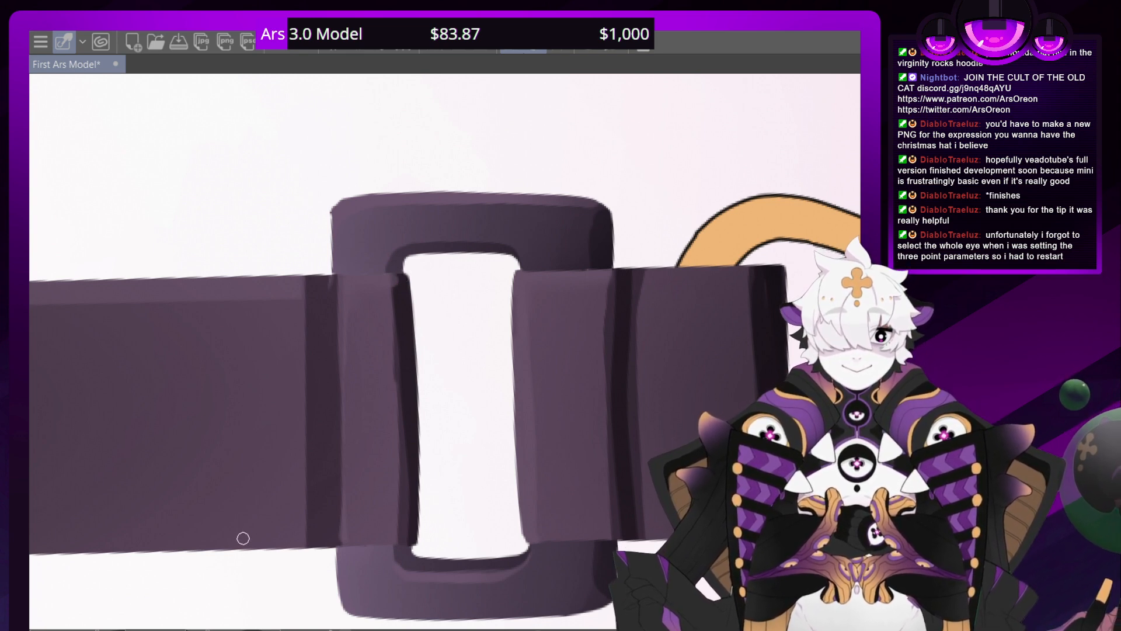
{"action": "key", "text": "ctrl+minus"}
{"action": "key", "text": "ctrl+minus"}
{"action": "key", "text": "ctrl+minus"}
{"action": "key", "text": "ctrl+minus"}
{"action": "key", "text": "ctrl+minus"}
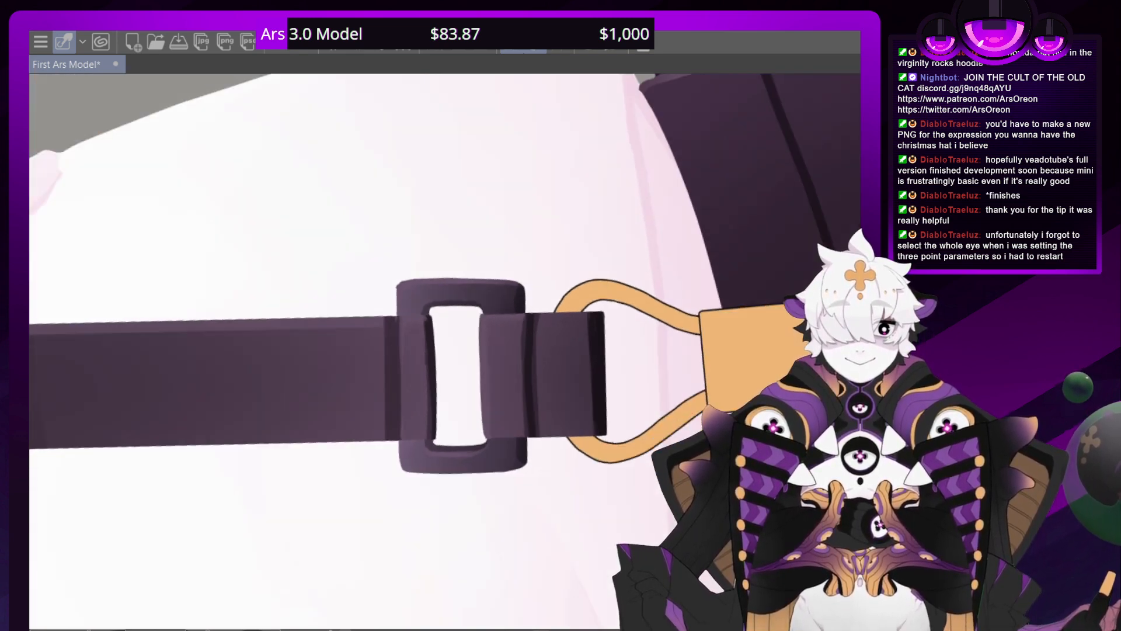
Examine both suspenders on the upright figure, from the shoulder buckles to the waist clips
{"action": "key", "text": "ctrl+minus"}
{"action": "key", "text": "ctrl+minus"}
{"action": "key", "text": "ctrl+minus"}
{"action": "key", "text": "ctrl+minus"}
{"action": "key", "text": "ctrl+minus"}
{"action": "key", "text": "ctrl+minus"}
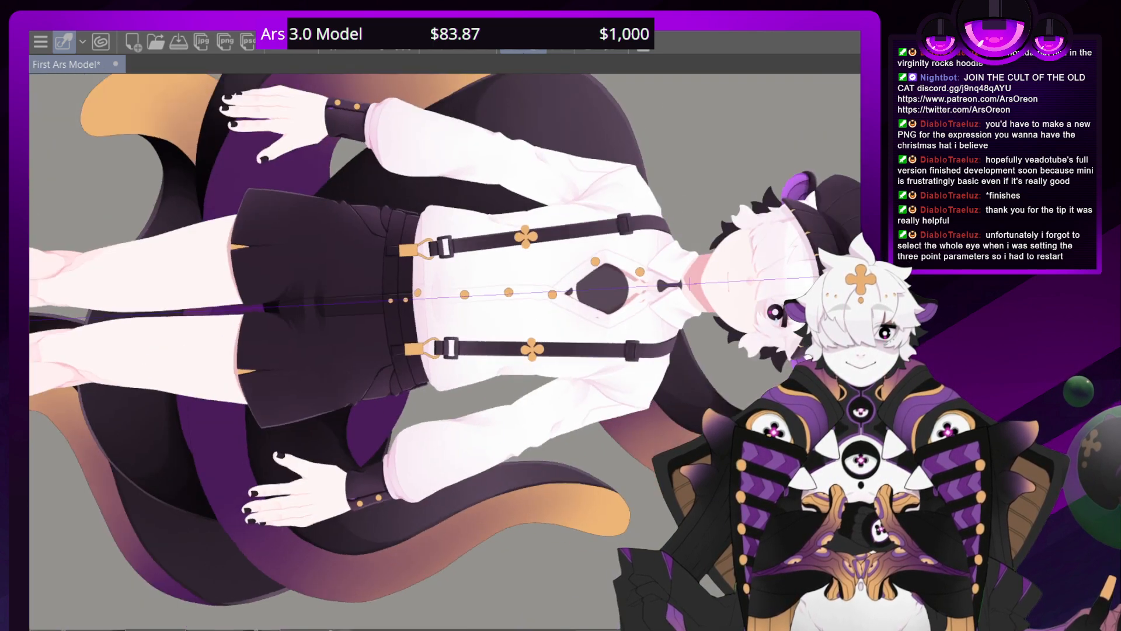
{"action": "key", "text": "minus"}
{"action": "key", "text": "minus"}
{"action": "key", "text": "minus"}
{"action": "key", "text": "minus"}
{"action": "key", "text": "minus"}
{"action": "key", "text": "minus"}
{"action": "key", "text": "minus"}
{"action": "key", "text": "asciicircum"}
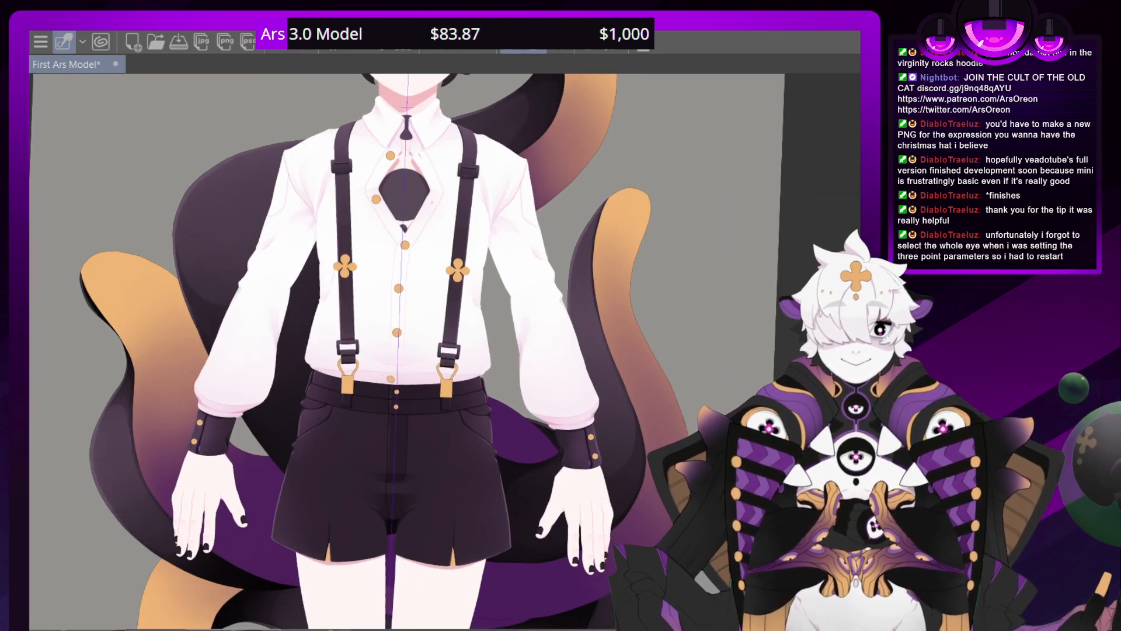
{"action": "left_click_drag", "start_coordinate": [403, 409], "coordinate": [460, 499]}
{"action": "key", "text": "minus"}
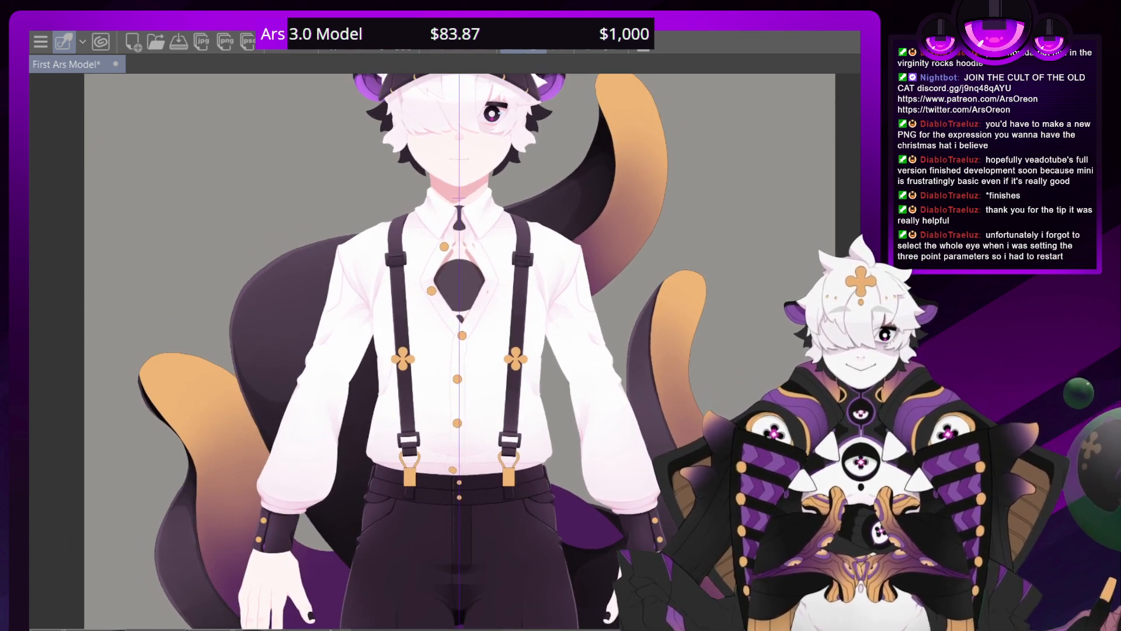
{"action": "left_click_drag", "start_coordinate": [453, 351], "coordinate": [541, 351]}
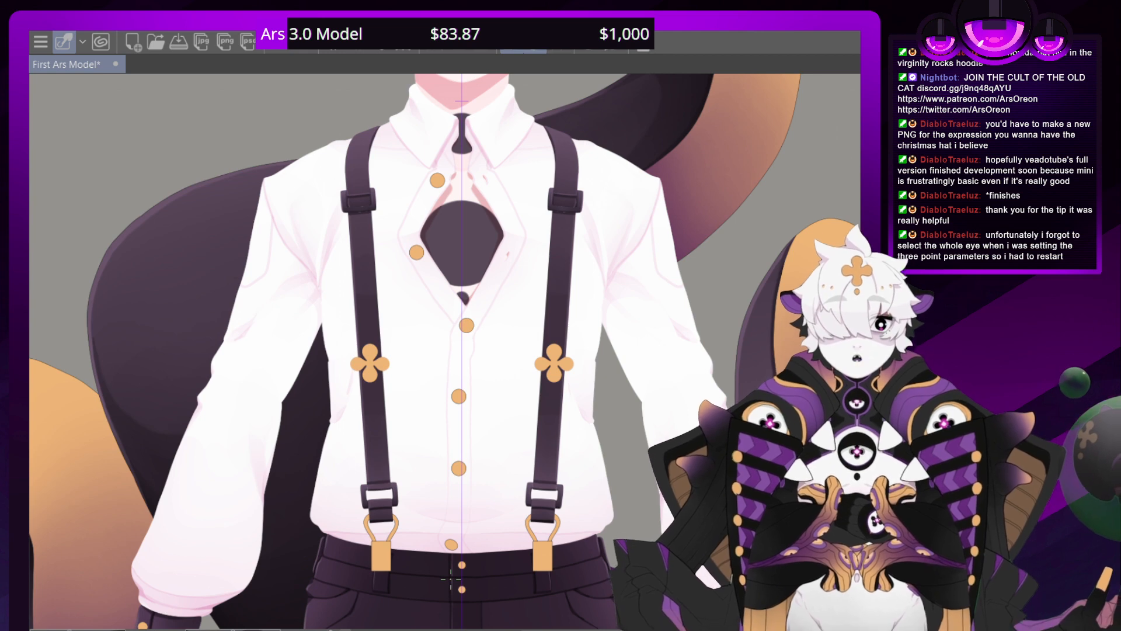
Switch the face under the hair to its blacked-out version
{"action": "mouse_move", "coordinate": [451, 578]}
{"action": "left_mouse_down"}
{"action": "mouse_move", "coordinate": [224, 380]}
{"action": "mouse_move", "coordinate": [405, 574]}
{"action": "mouse_move", "coordinate": [472, 577]}
{"action": "mouse_move", "coordinate": [448, 578]}
{"action": "left_mouse_up"}
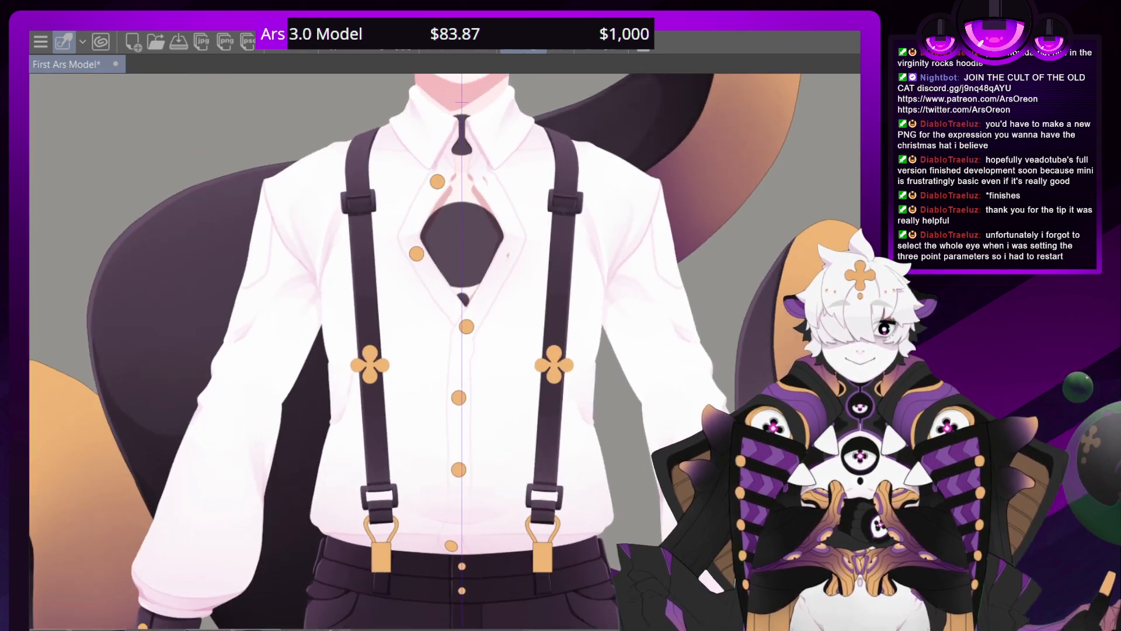
{"action": "scroll", "coordinate": [447, 350], "scroll_direction": "down", "scroll_amount": 5}
{"action": "scroll", "coordinate": [447, 350], "scroll_direction": "up", "scroll_amount": 4}
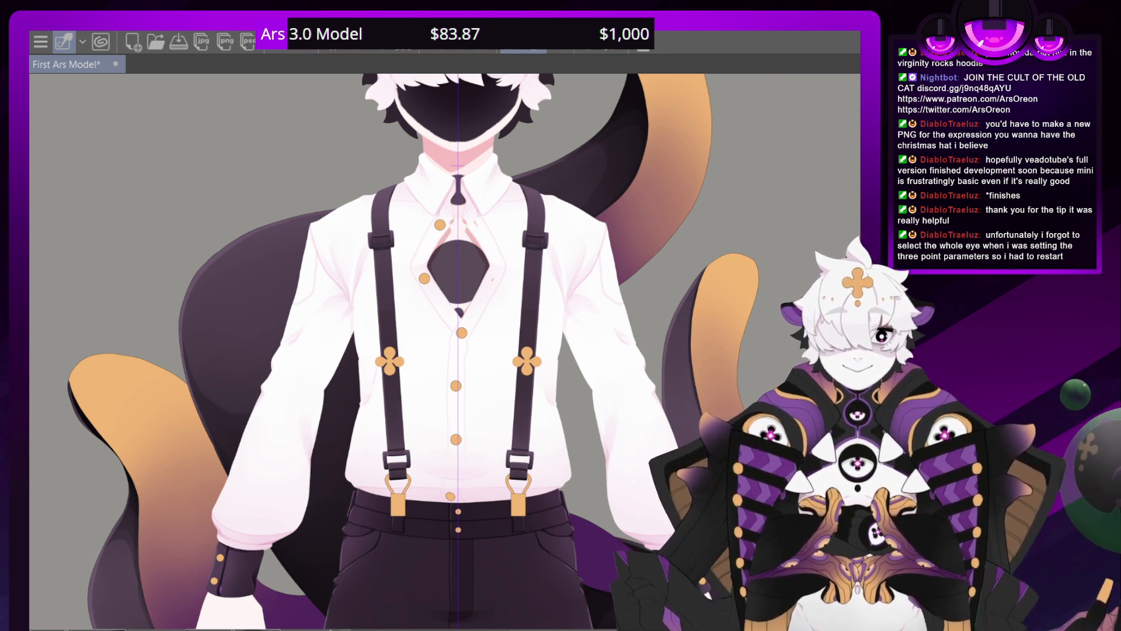
Search the layer list for the layers that make up the blacked-out face
{"action": "left_click_drag", "start_coordinate": [32, 379], "coordinate": [85, 390]}
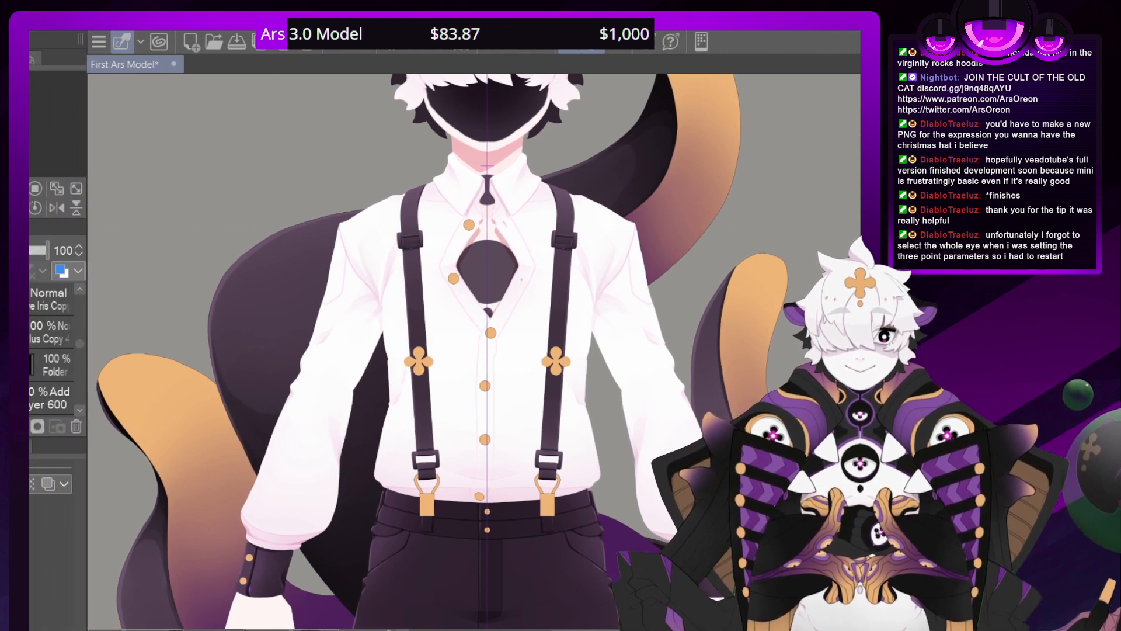
{"action": "scroll", "coordinate": [53, 351], "scroll_direction": "down", "scroll_amount": 5}
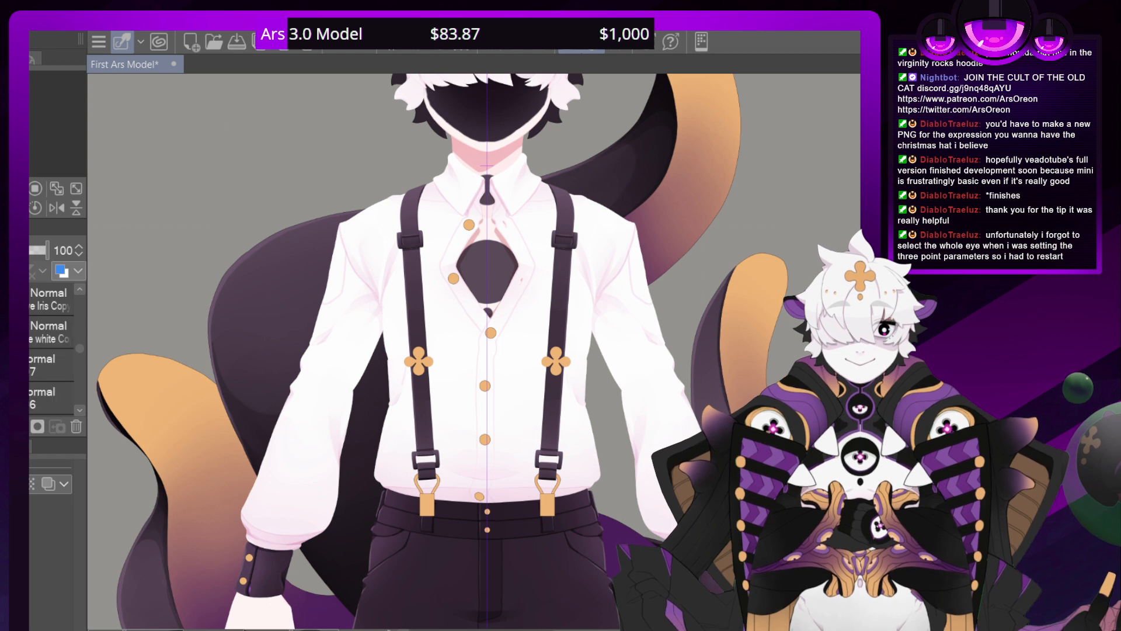
{"action": "scroll", "coordinate": [52, 350], "scroll_direction": "up", "scroll_amount": 3}
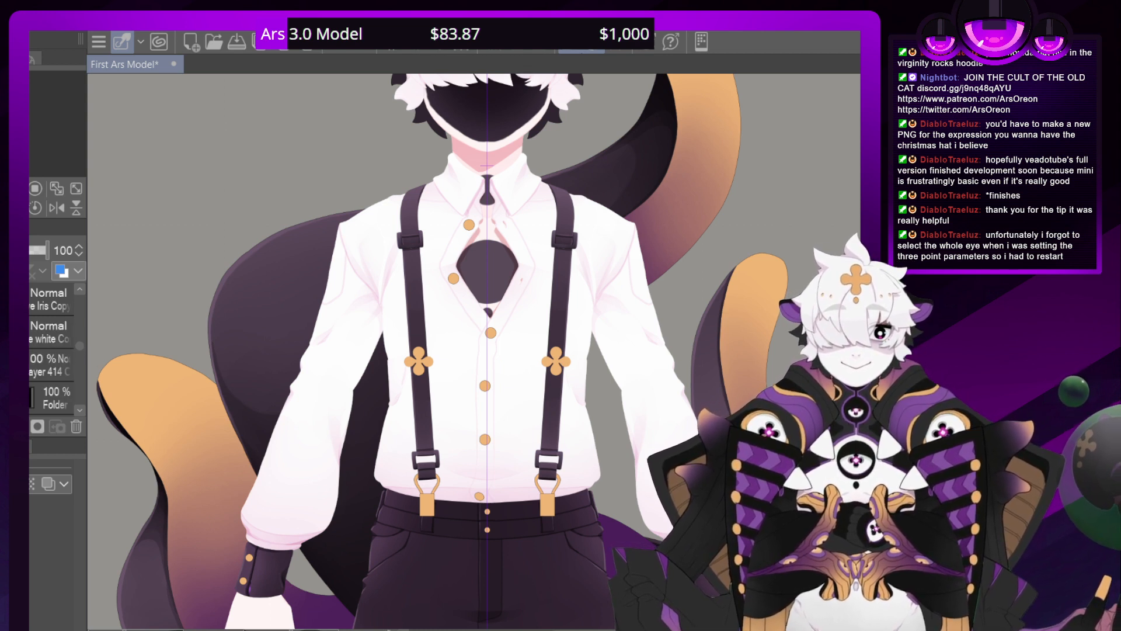
{"action": "scroll", "coordinate": [52, 373], "scroll_direction": "down", "scroll_amount": 3}
{"action": "scroll", "coordinate": [82, 355], "scroll_direction": "up", "scroll_amount": 4}
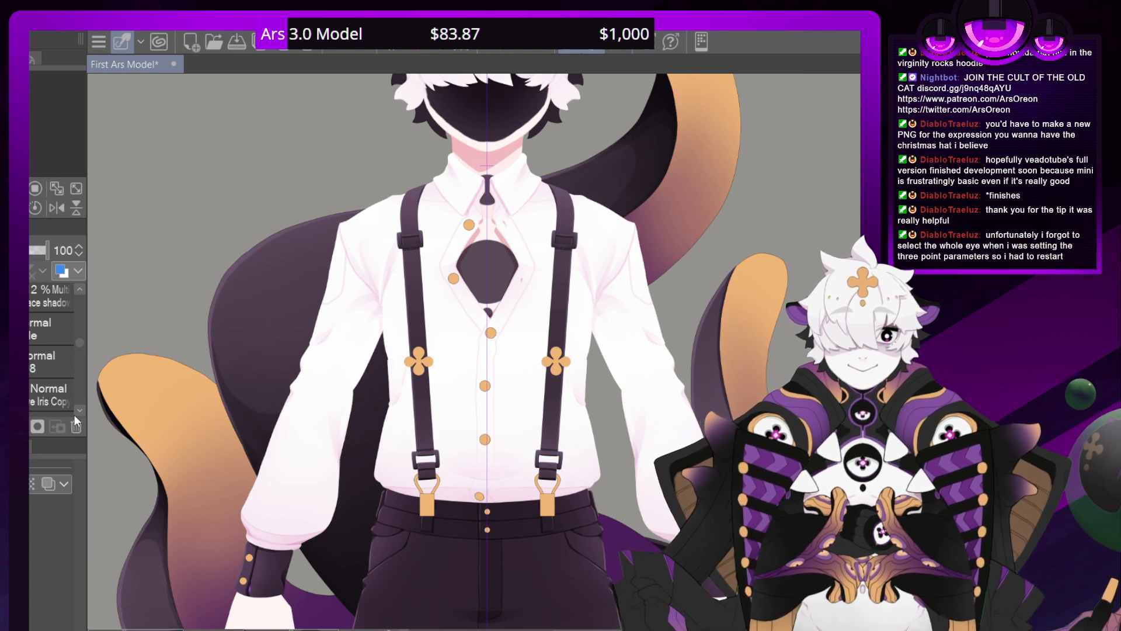
{"action": "left_click", "coordinate": [74, 414]}
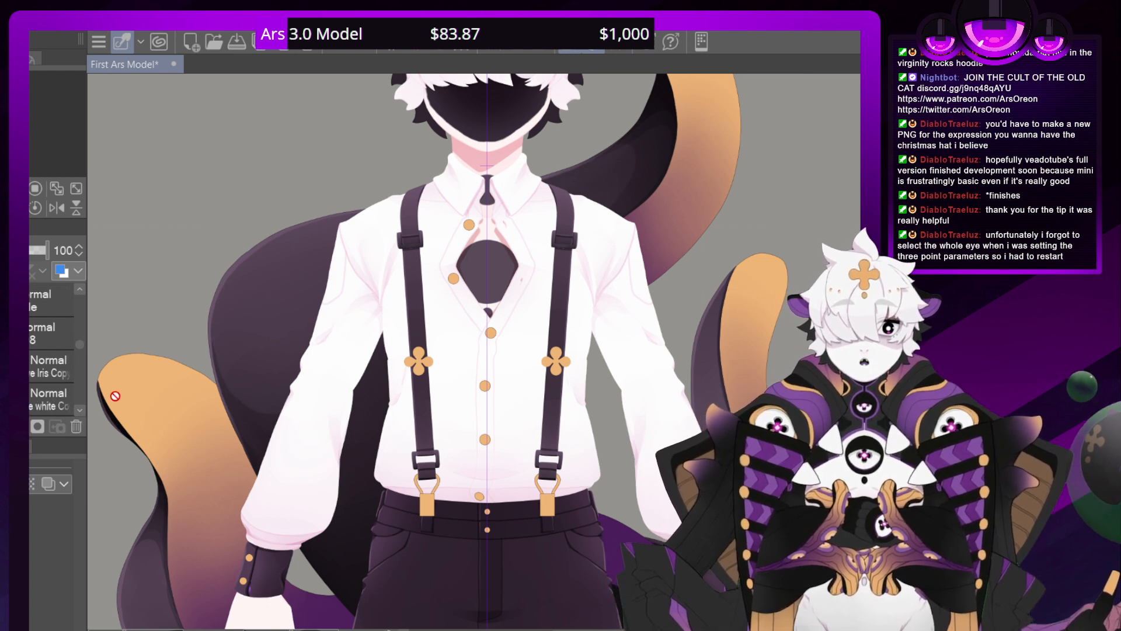
{"action": "left_click", "coordinate": [81, 411]}
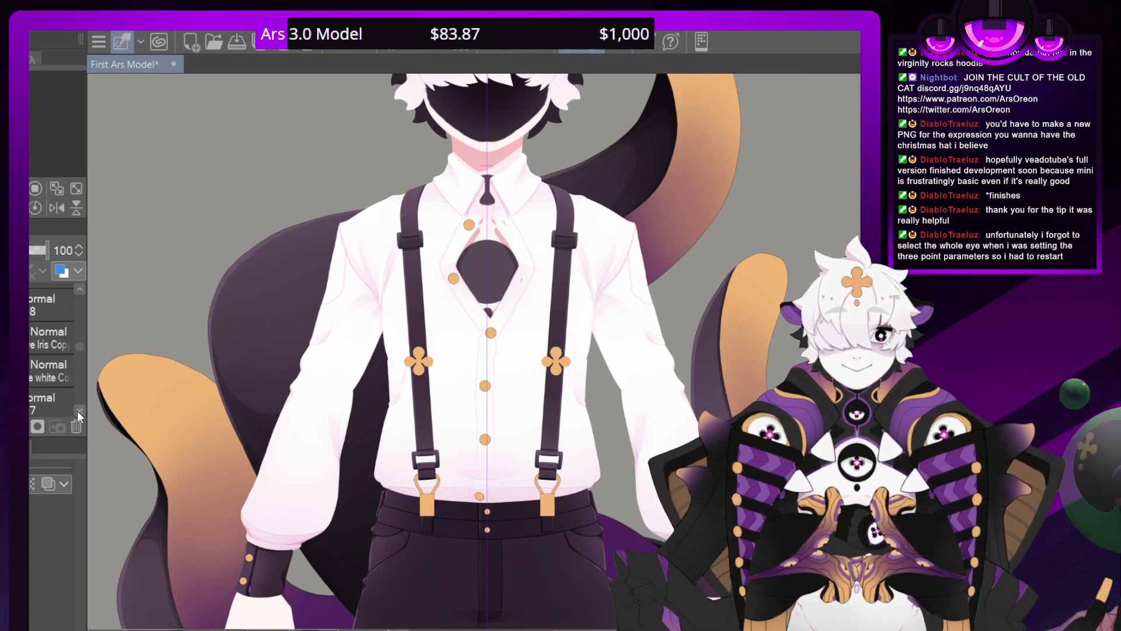
{"action": "left_click", "coordinate": [80, 412]}
Examine the blacked-out face up close with and without its solid darkening layer
{"action": "left_click_drag", "start_coordinate": [467, 263], "coordinate": [432, 486]}
{"action": "key", "text": "ctrl+plus"}
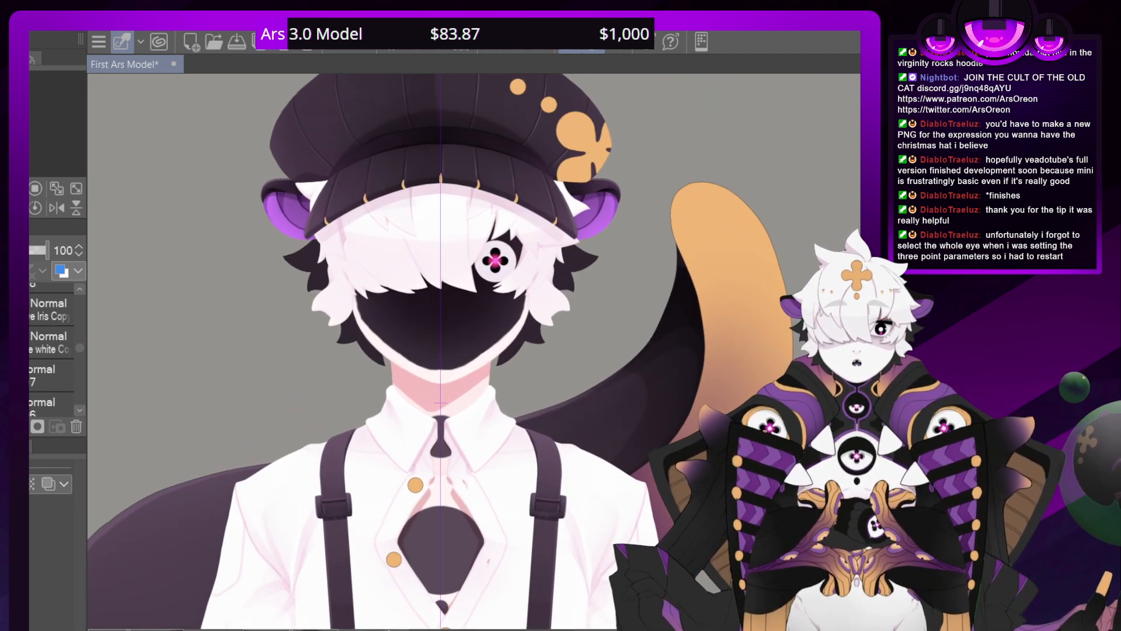
{"action": "key", "text": "ctrl+plus"}
{"action": "key", "text": "ctrl+plus"}
{"action": "key", "text": "ctrl+minus"}
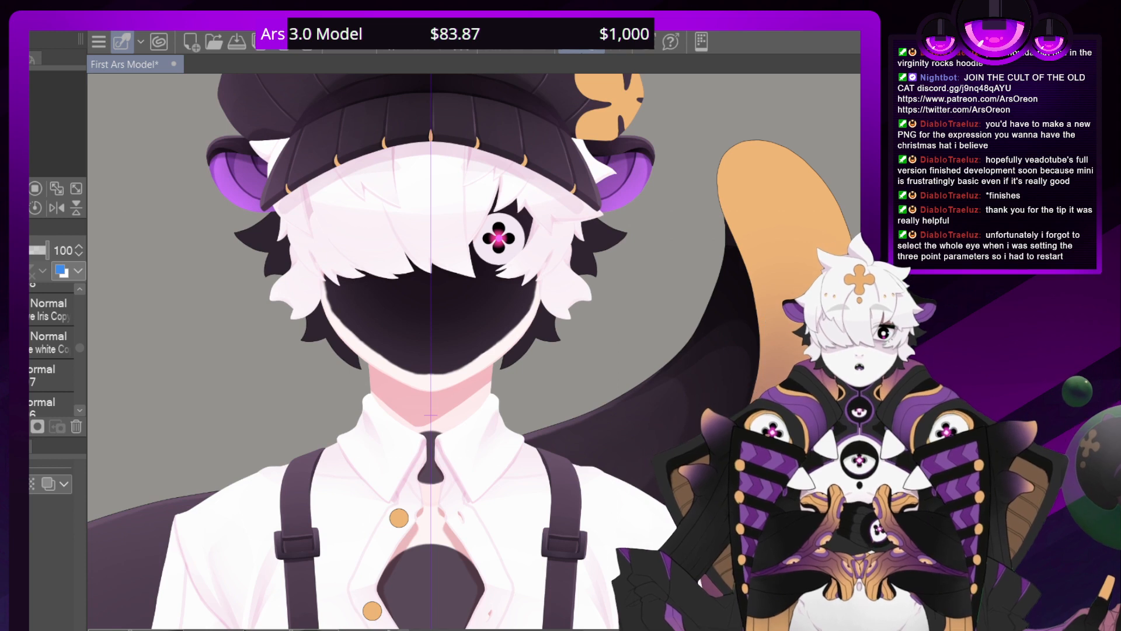
{"action": "key", "text": "ctrl+z"}
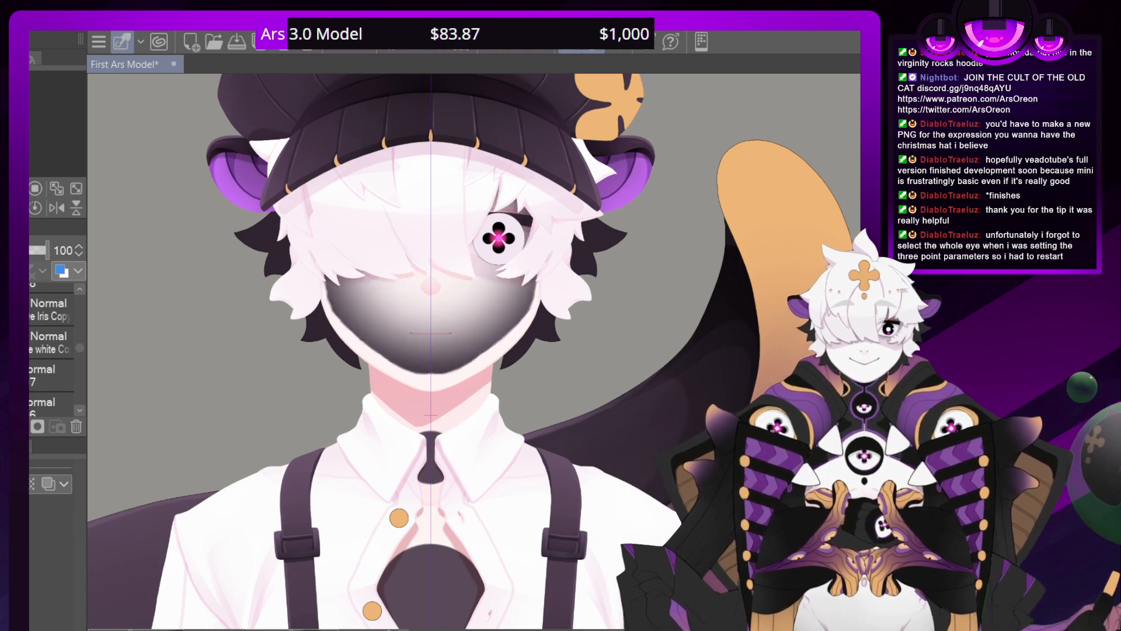
{"action": "key", "text": "ctrl+y"}
Load the blacked-out face's shape as a selection and group layers 597 and 596 in a new folder
{"action": "left_click", "coordinate": [51, 406]}
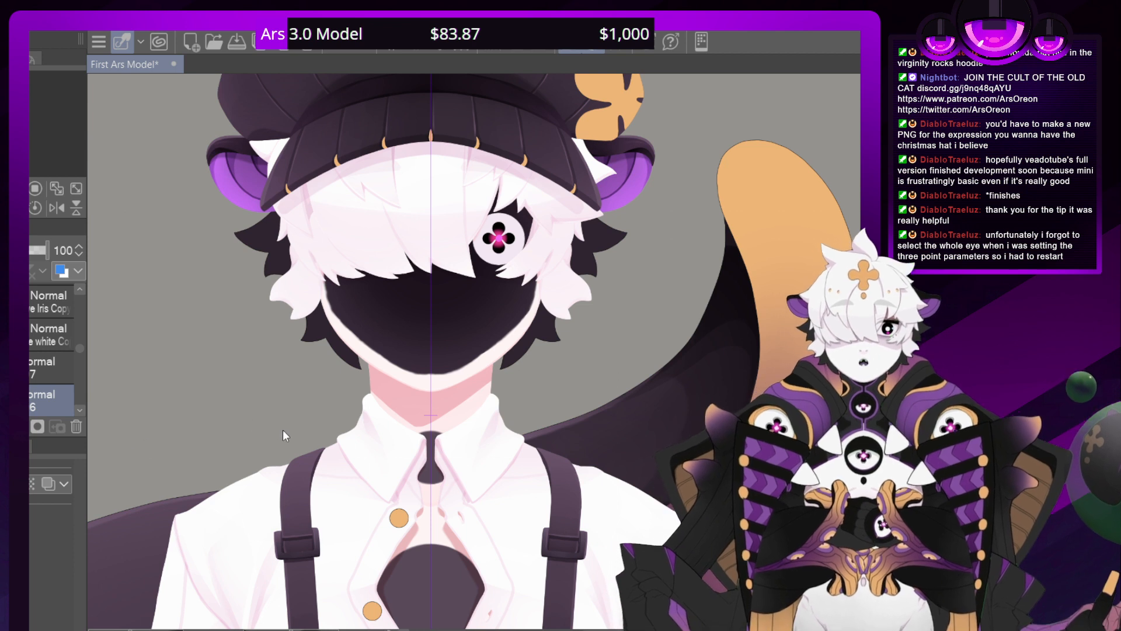
{"action": "left_click", "coordinate": [25, 401], "text": "ctrl"}
{"action": "left_click", "coordinate": [33, 368]}
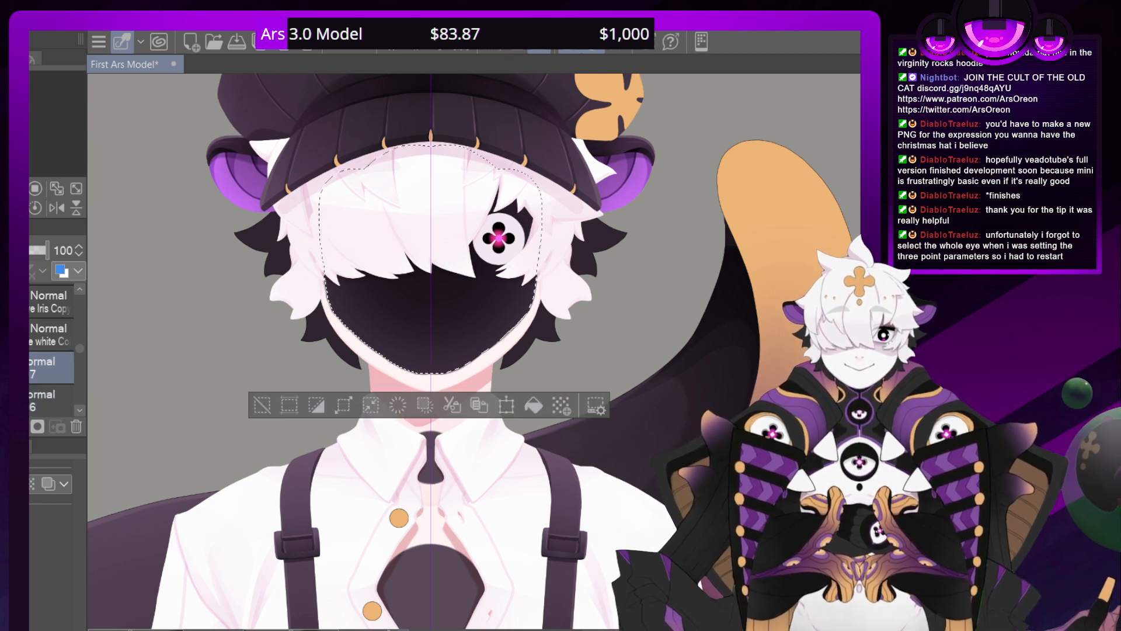
{"action": "key", "text": "ctrl+shift+n"}
{"action": "left_click_drag", "start_coordinate": [25, 401], "coordinate": [27, 382]}
{"action": "scroll", "coordinate": [73, 409], "scroll_direction": "down", "scroll_amount": 1}
{"action": "left_click", "coordinate": [35, 339]}
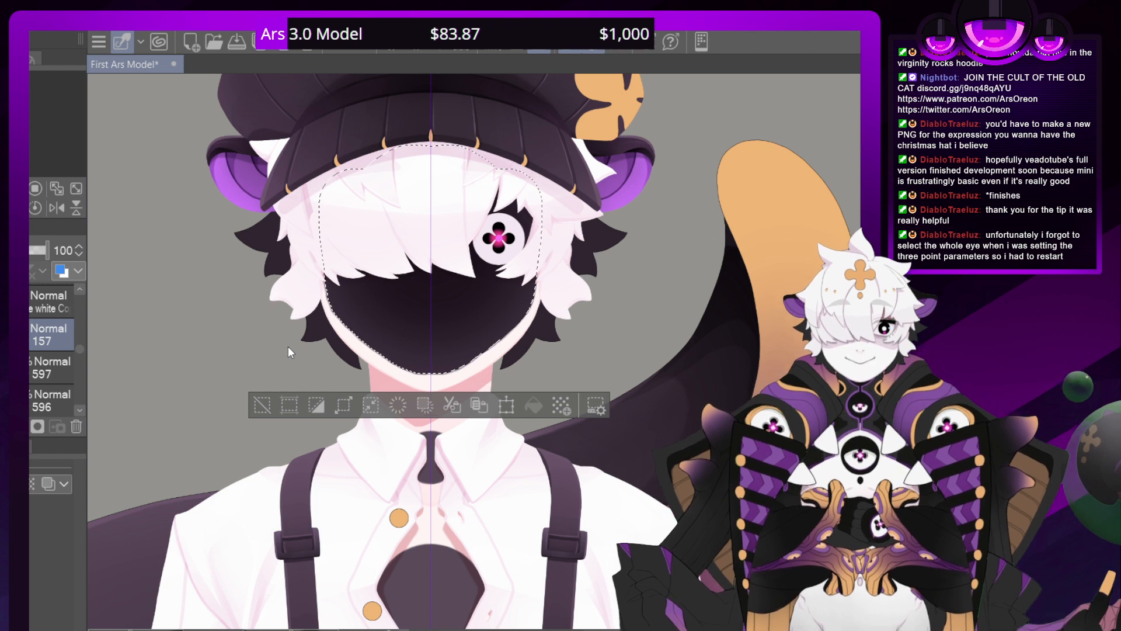
Mask the new folder of blacked-out face layers with the face-shaped selection
{"action": "key", "text": "ctrl+m"}
{"action": "left_click", "coordinate": [52, 400]}
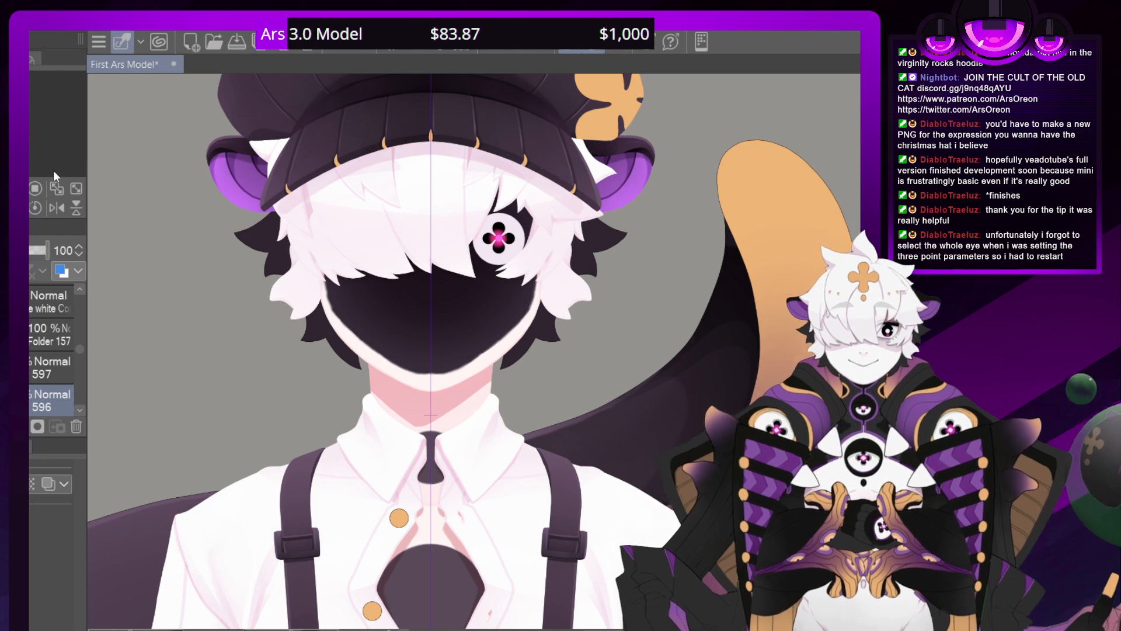
{"action": "left_click", "coordinate": [50, 334]}
{"action": "key", "text": "ctrl+plus"}
{"action": "key", "text": "ctrl+plus"}
{"action": "key", "text": "ctrl+plus"}
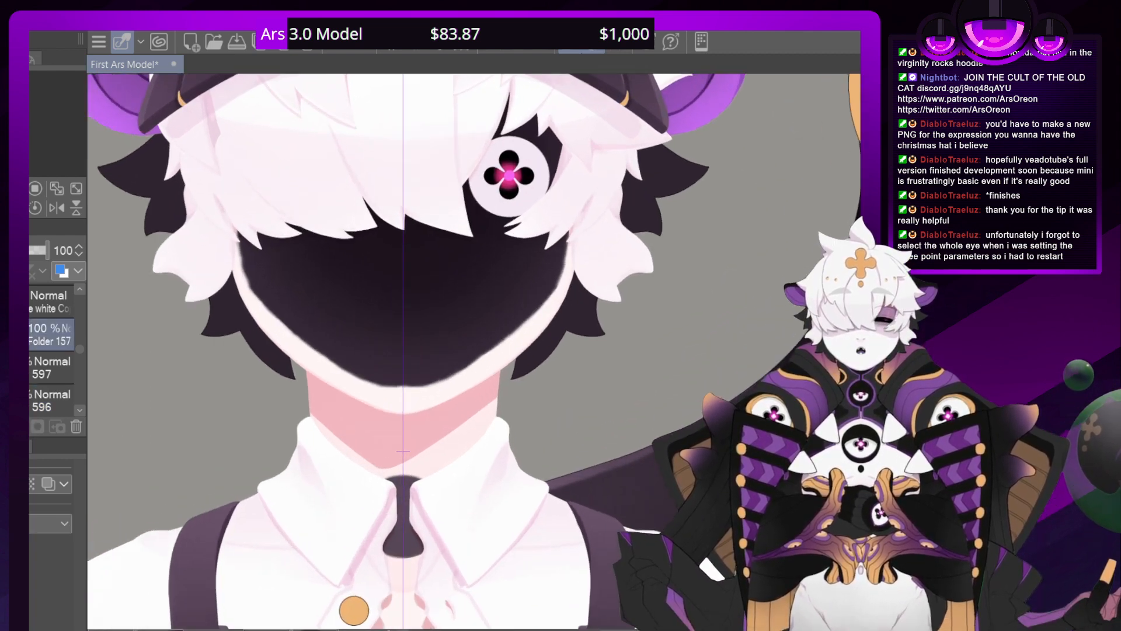
{"action": "key", "text": "ctrl+plus"}
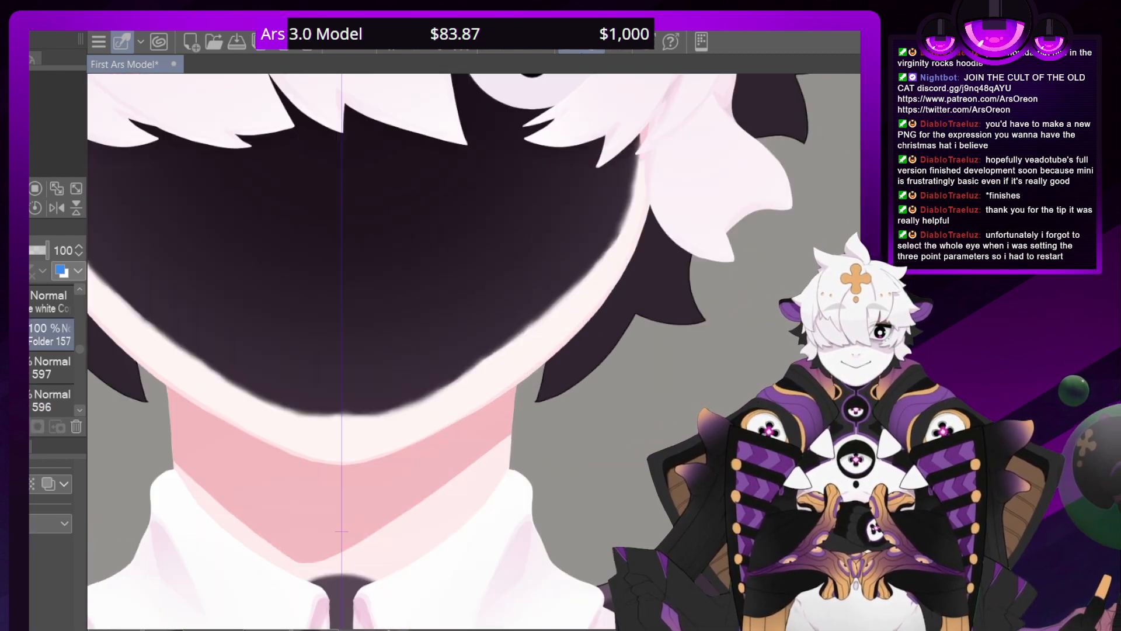
{"action": "left_click", "coordinate": [50, 400]}
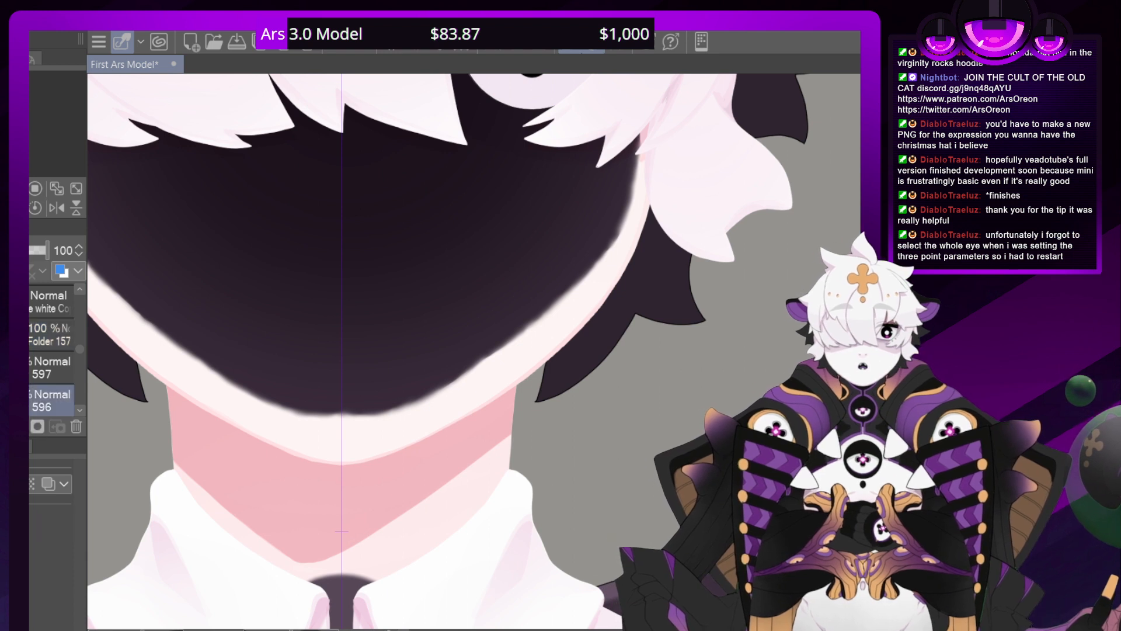
{"action": "left_click_drag", "start_coordinate": [282, 301], "coordinate": [400, 300]}
{"action": "key", "text": "ctrl+z"}
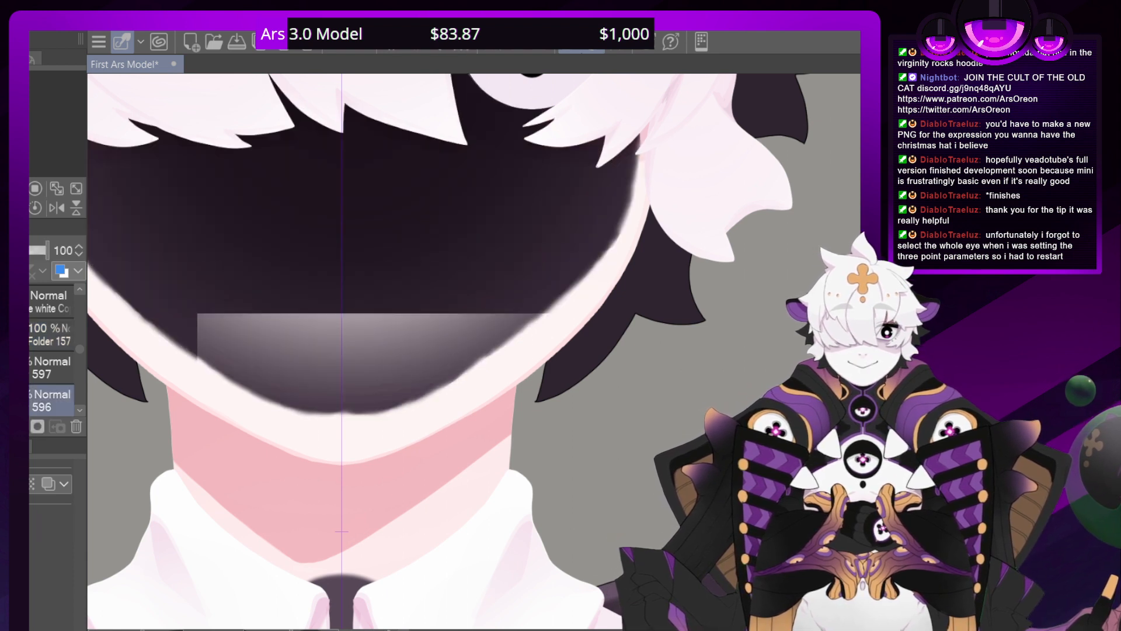
{"action": "left_click", "coordinate": [51, 334]}
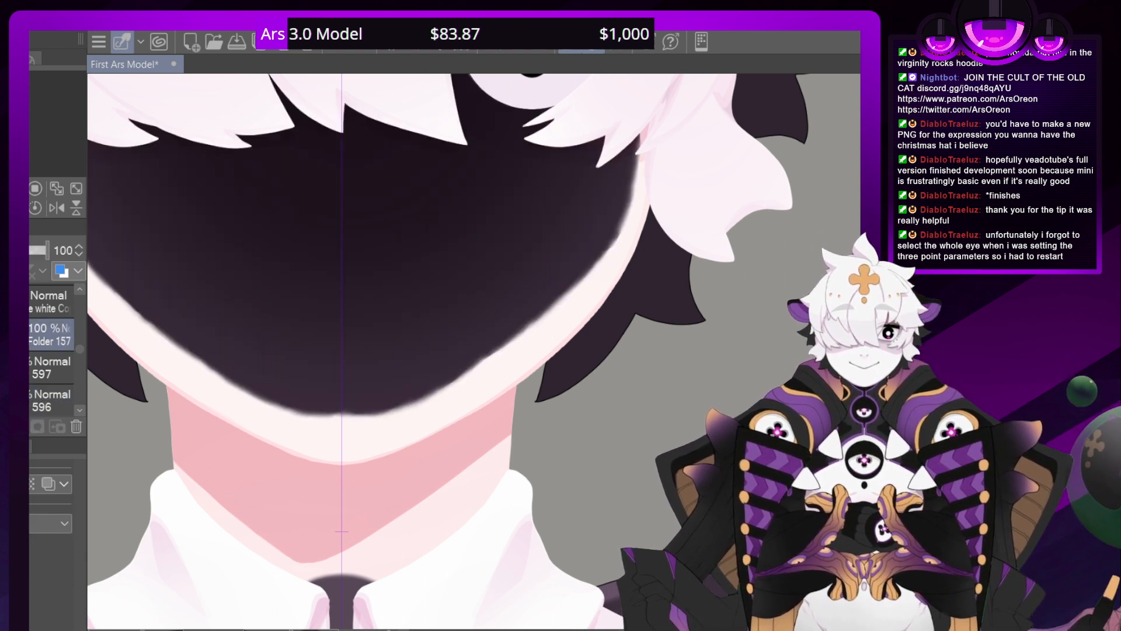
{"action": "mouse_move", "coordinate": [584, 270]}
{"action": "left_mouse_down"}
{"action": "mouse_move", "coordinate": [608, 251]}
{"action": "mouse_move", "coordinate": [591, 268]}
{"action": "left_mouse_up"}
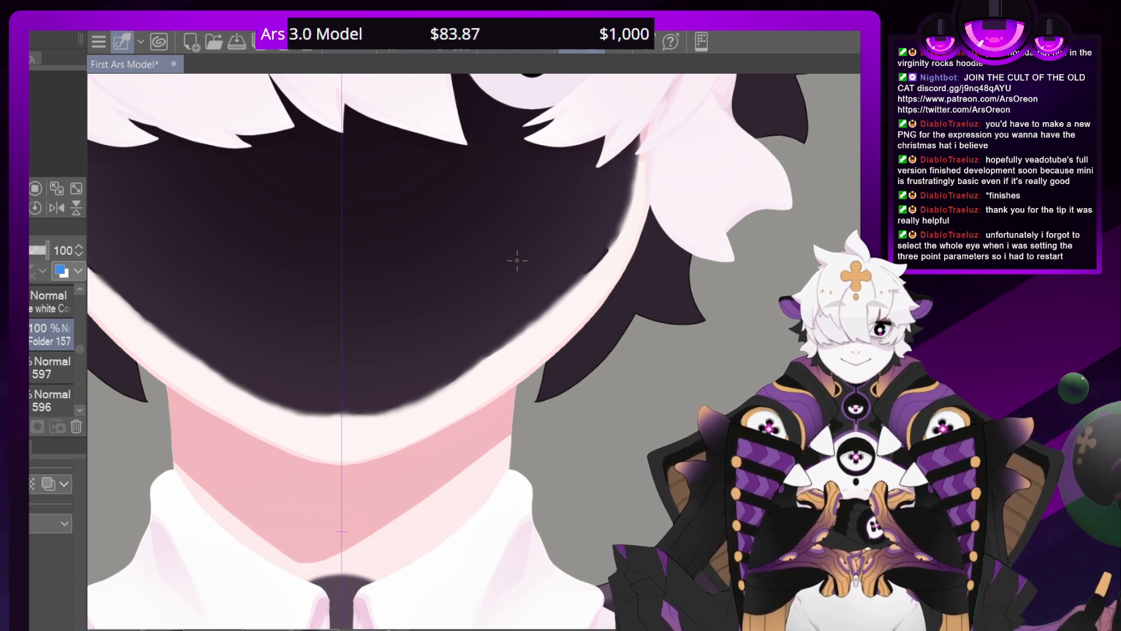
{"action": "key", "text": "ctrl+z"}
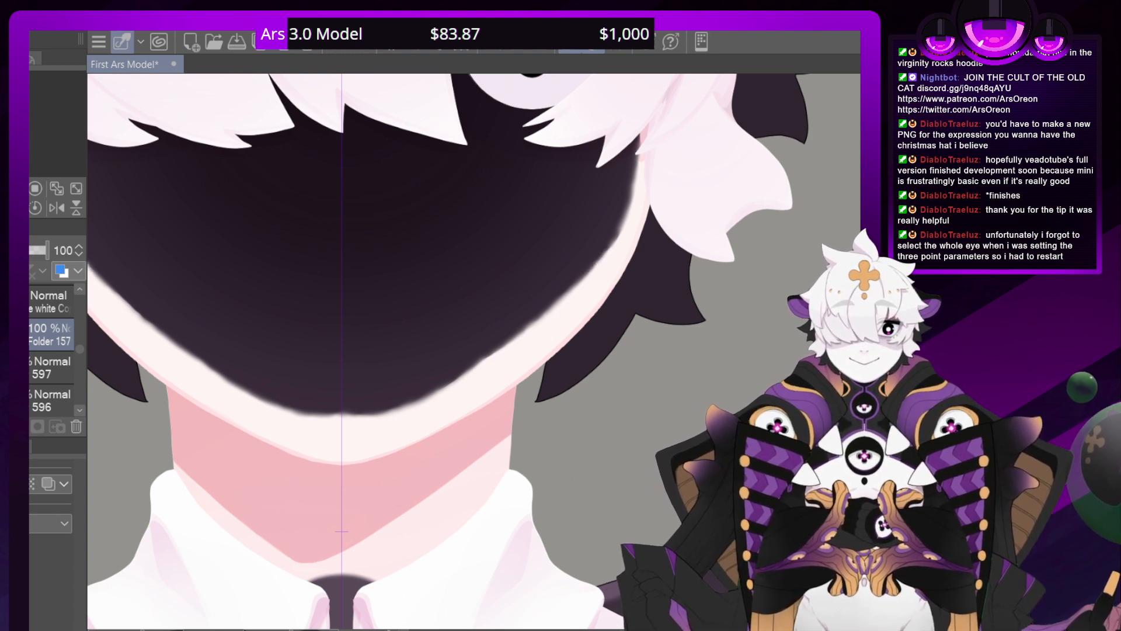
Smooth the ragged edge of the blacked-out face along the cheek and jaw on the folder's mask
{"action": "left_click_drag", "start_coordinate": [607, 257], "coordinate": [499, 189]}
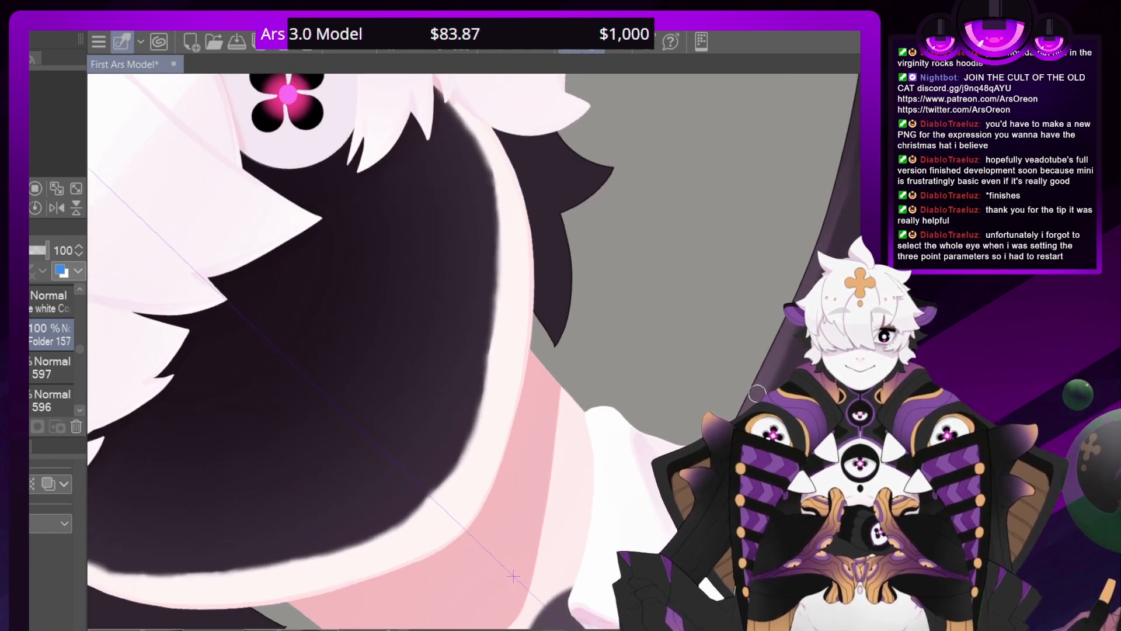
{"action": "mouse_move", "coordinate": [399, 511]}
{"action": "left_mouse_down"}
{"action": "mouse_move", "coordinate": [446, 467]}
{"action": "mouse_move", "coordinate": [466, 421]}
{"action": "mouse_move", "coordinate": [450, 460]}
{"action": "mouse_move", "coordinate": [483, 361]}
{"action": "mouse_move", "coordinate": [478, 281]}
{"action": "mouse_move", "coordinate": [483, 330]}
{"action": "mouse_move", "coordinate": [491, 205]}
{"action": "left_mouse_up"}
{"action": "left_click", "coordinate": [338, 45]}
{"action": "left_click", "coordinate": [339, 45]}
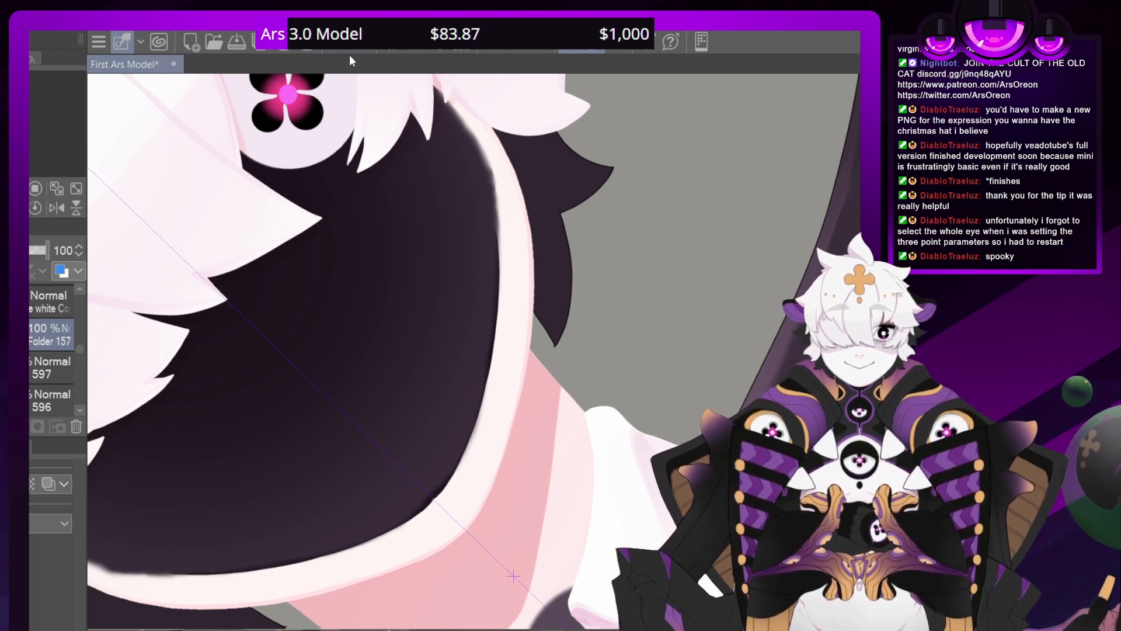
{"action": "mouse_move", "coordinate": [491, 280]}
{"action": "left_mouse_down"}
{"action": "mouse_move", "coordinate": [489, 212]}
{"action": "mouse_move", "coordinate": [489, 236]}
{"action": "mouse_move", "coordinate": [488, 225]}
{"action": "left_mouse_up"}
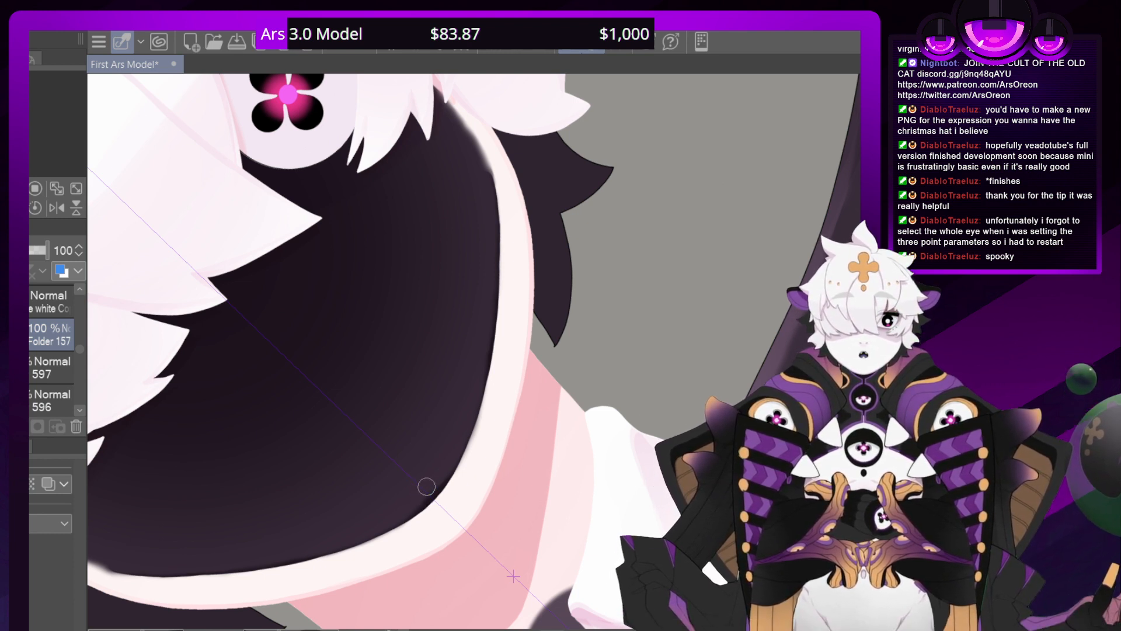
Hide the front hair so the whole blacked-out face and its edge can be seen
{"action": "scroll", "coordinate": [472, 351], "scroll_direction": "down", "scroll_amount": 4}
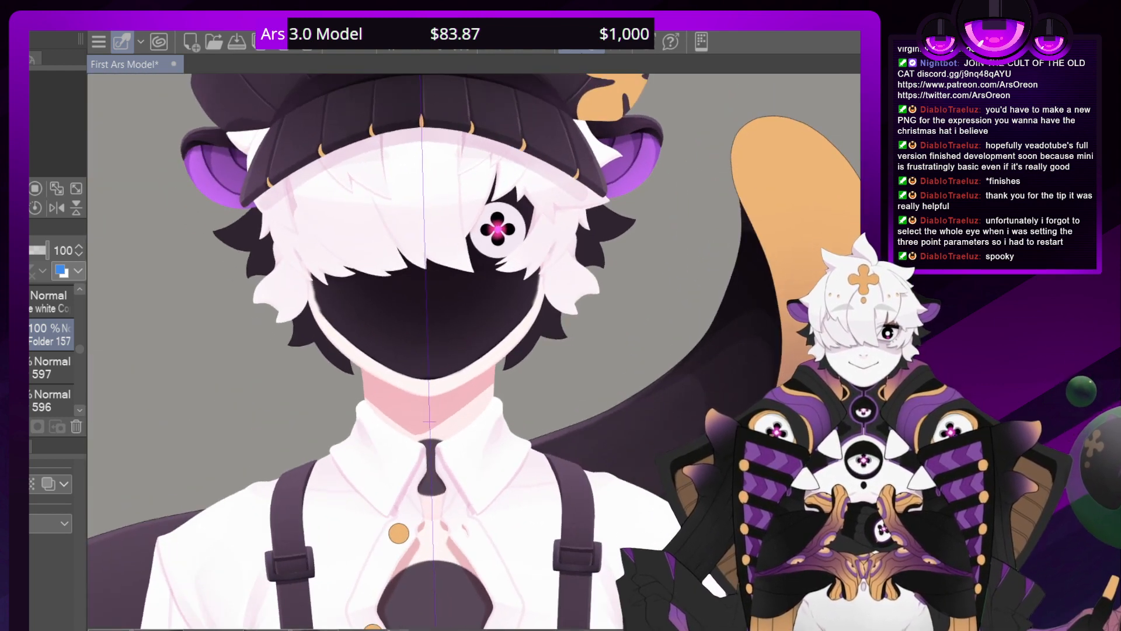
{"action": "key", "text": "asciicircum"}
{"action": "scroll", "coordinate": [77, 344], "scroll_direction": "up", "scroll_amount": 5}
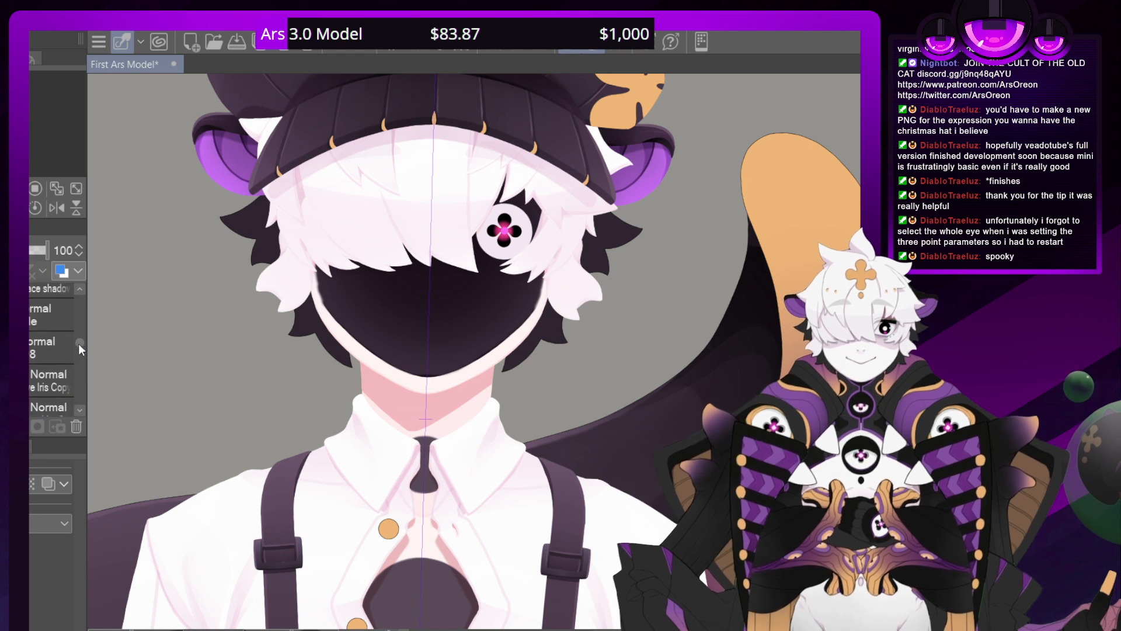
{"action": "left_click_drag", "start_coordinate": [78, 338], "coordinate": [74, 283]}
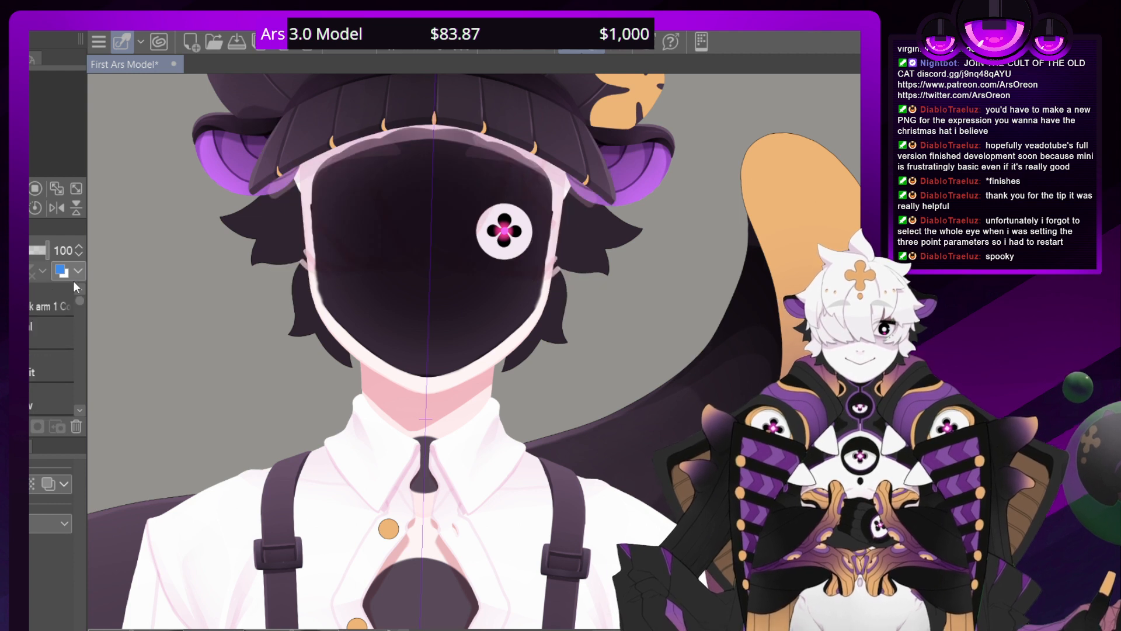
Hide the hat so the upper edge of the blacked-out face is uncovered
{"action": "left_click", "coordinate": [80, 411]}
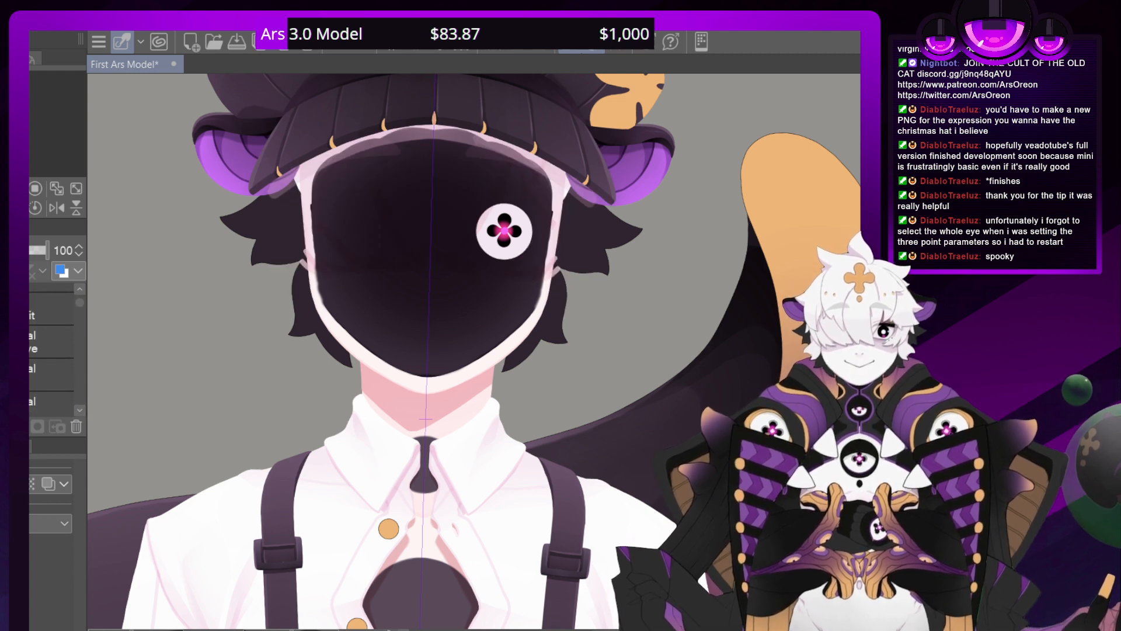
{"action": "left_click", "coordinate": [80, 411]}
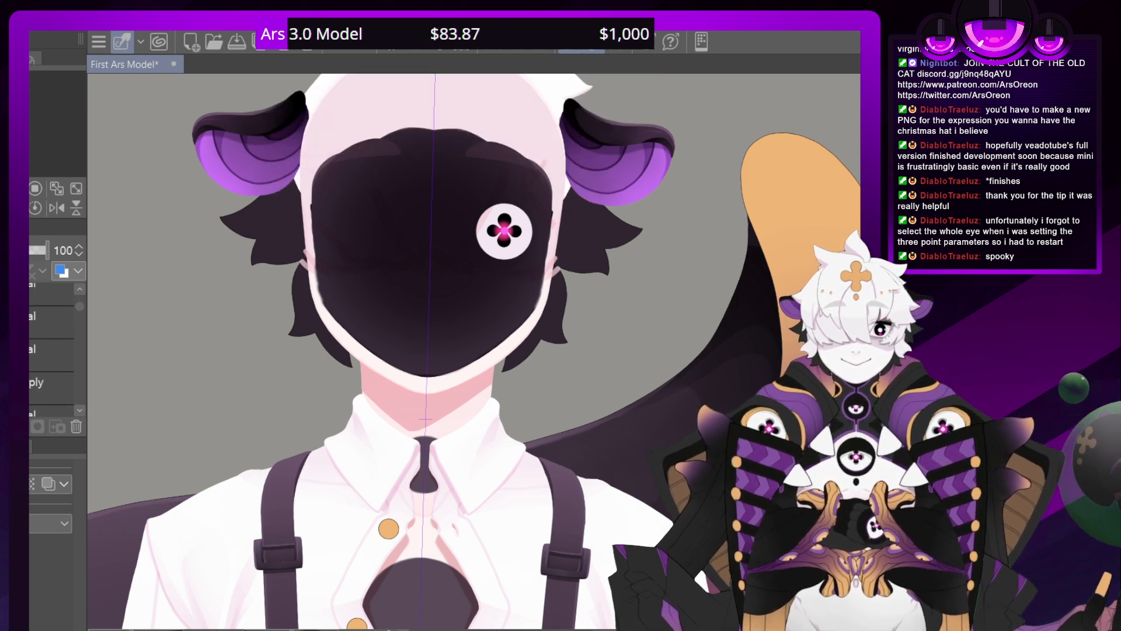
{"action": "left_click_drag", "start_coordinate": [79, 307], "coordinate": [80, 301]}
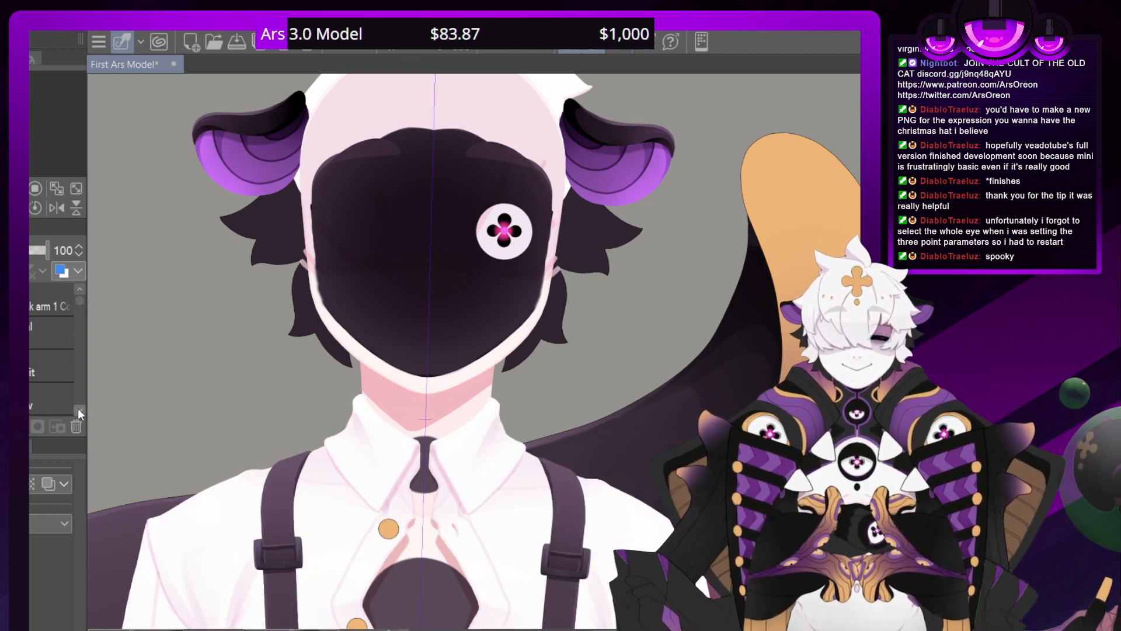
Find Folder 157, which holds the blacked-out face layers, in the layer list and select it
{"action": "scroll", "coordinate": [78, 408], "scroll_direction": "down", "scroll_amount": 5}
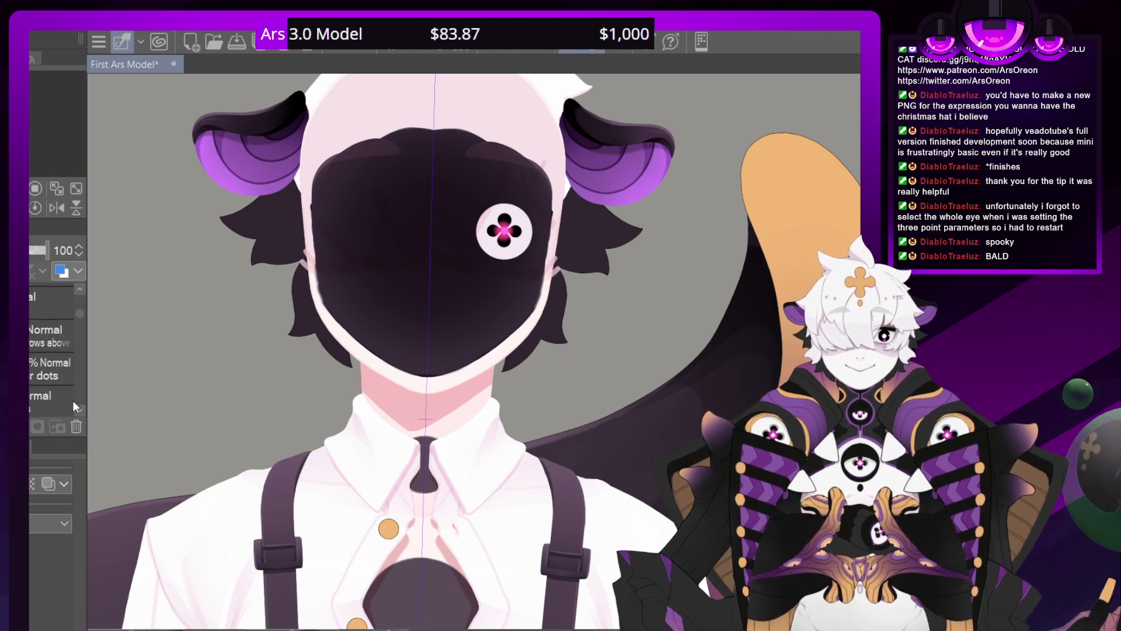
{"action": "left_click", "coordinate": [80, 409]}
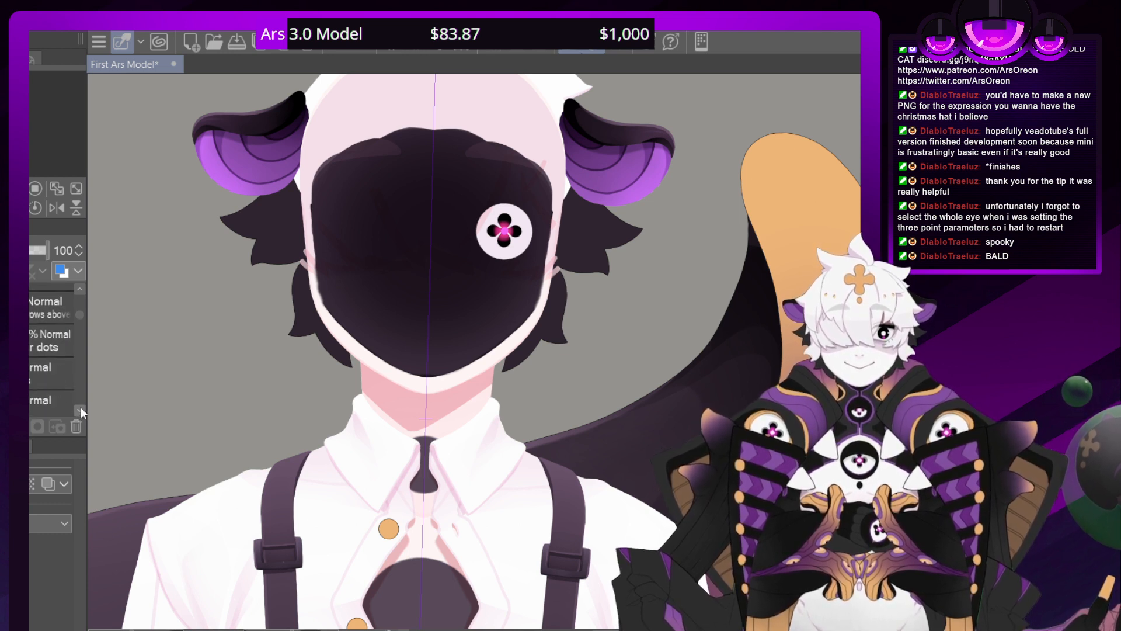
{"action": "left_click", "coordinate": [81, 409]}
{"action": "left_click", "coordinate": [80, 410]}
{"action": "left_click", "coordinate": [80, 410]}
{"action": "left_click", "coordinate": [81, 409]}
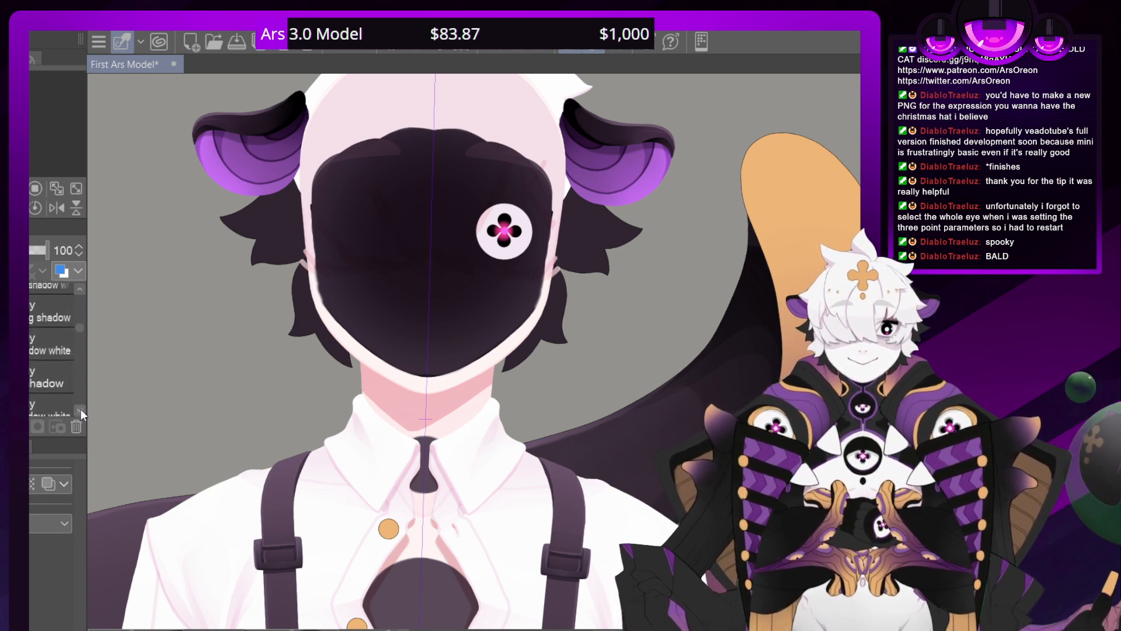
{"action": "left_click", "coordinate": [81, 409]}
{"action": "left_click", "coordinate": [81, 409]}
{"action": "left_click", "coordinate": [80, 408]}
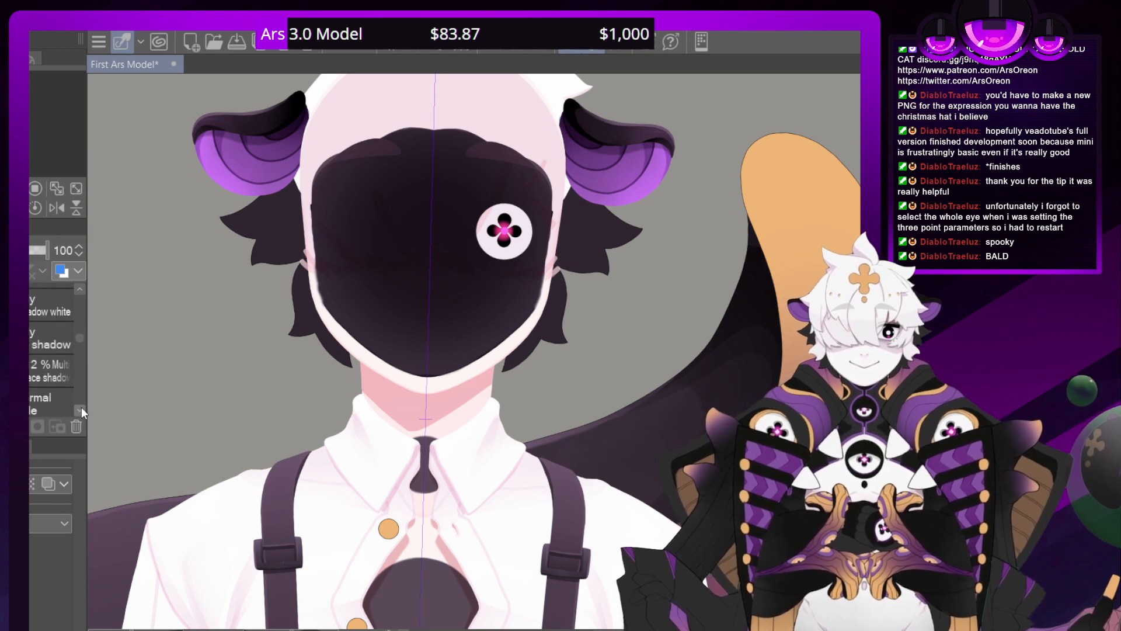
{"action": "left_click", "coordinate": [46, 372]}
{"action": "scroll", "coordinate": [473, 352], "scroll_direction": "up", "scroll_amount": 1}
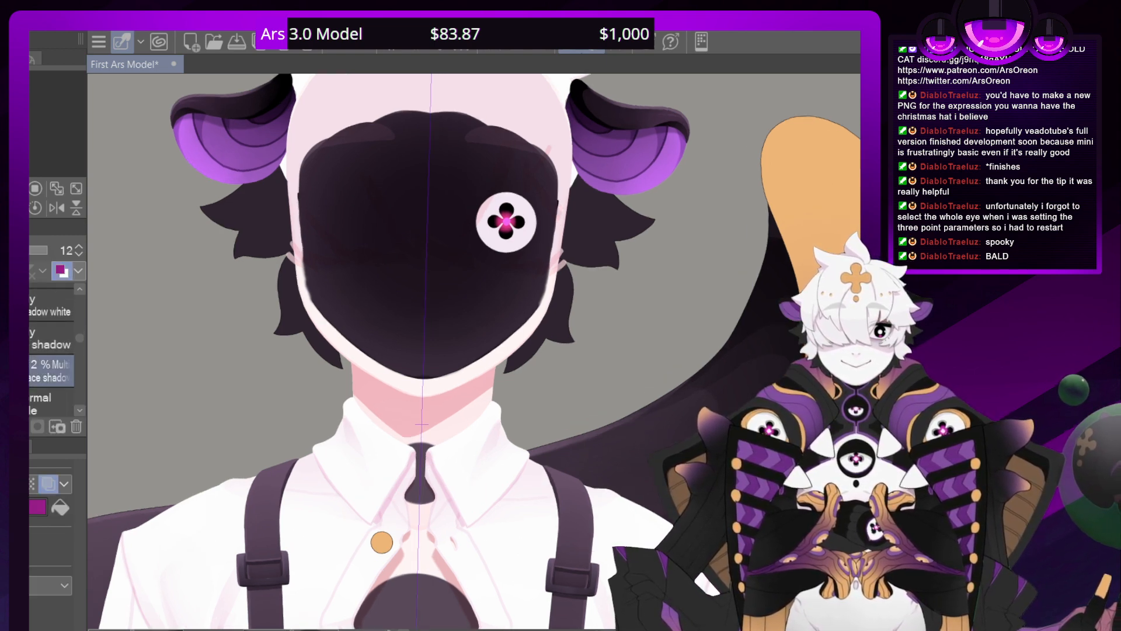
{"action": "scroll", "coordinate": [480, 351], "scroll_direction": "up", "scroll_amount": 3}
{"action": "left_click", "coordinate": [78, 411]}
{"action": "left_click", "coordinate": [78, 411]}
{"action": "left_click", "coordinate": [78, 411]}
{"action": "left_click", "coordinate": [78, 411]}
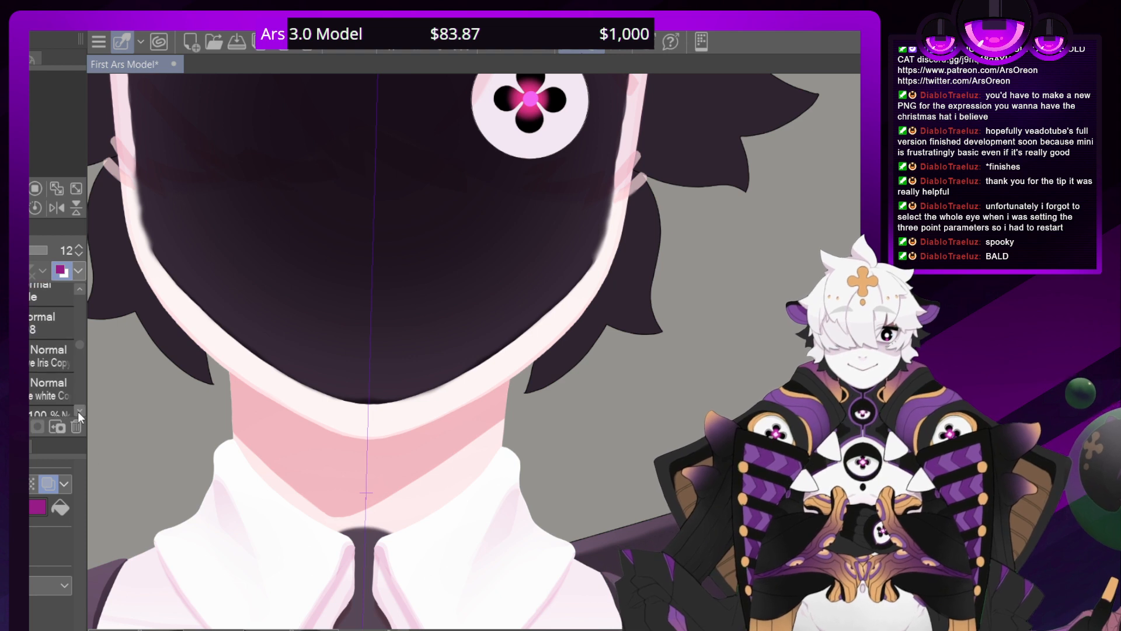
{"action": "left_click", "coordinate": [79, 411]}
{"action": "left_click", "coordinate": [79, 411]}
{"action": "left_click", "coordinate": [79, 412]}
{"action": "left_click", "coordinate": [78, 413]}
{"action": "left_click", "coordinate": [79, 412]}
{"action": "left_click", "coordinate": [78, 412]}
{"action": "left_click", "coordinate": [80, 412]}
{"action": "left_click", "coordinate": [80, 412]}
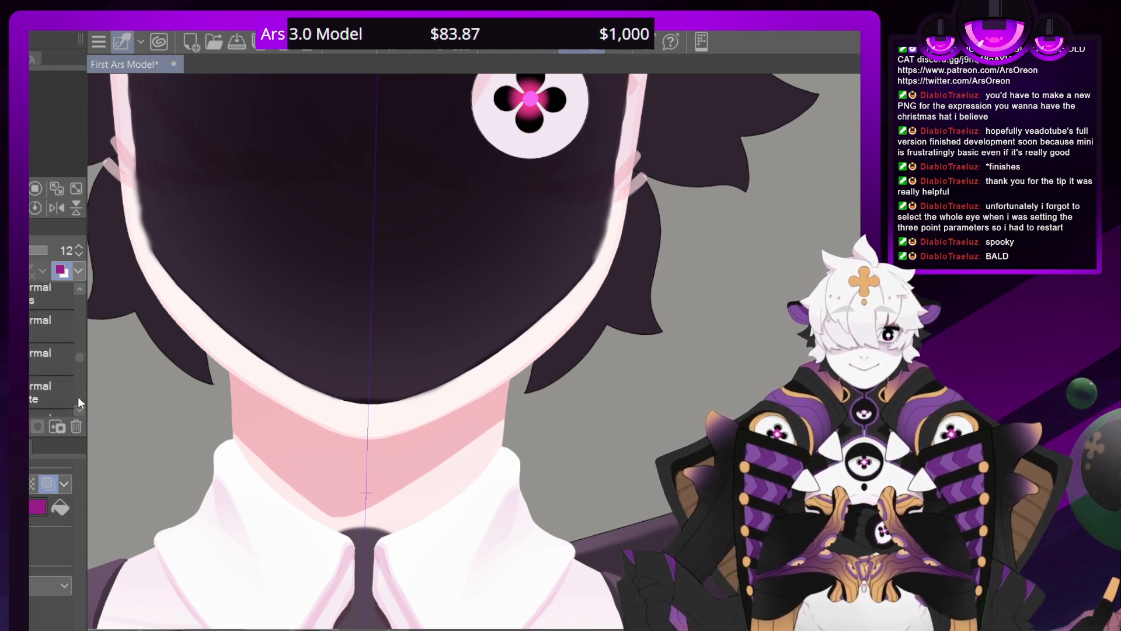
{"action": "left_click_drag", "start_coordinate": [79, 355], "coordinate": [80, 349]}
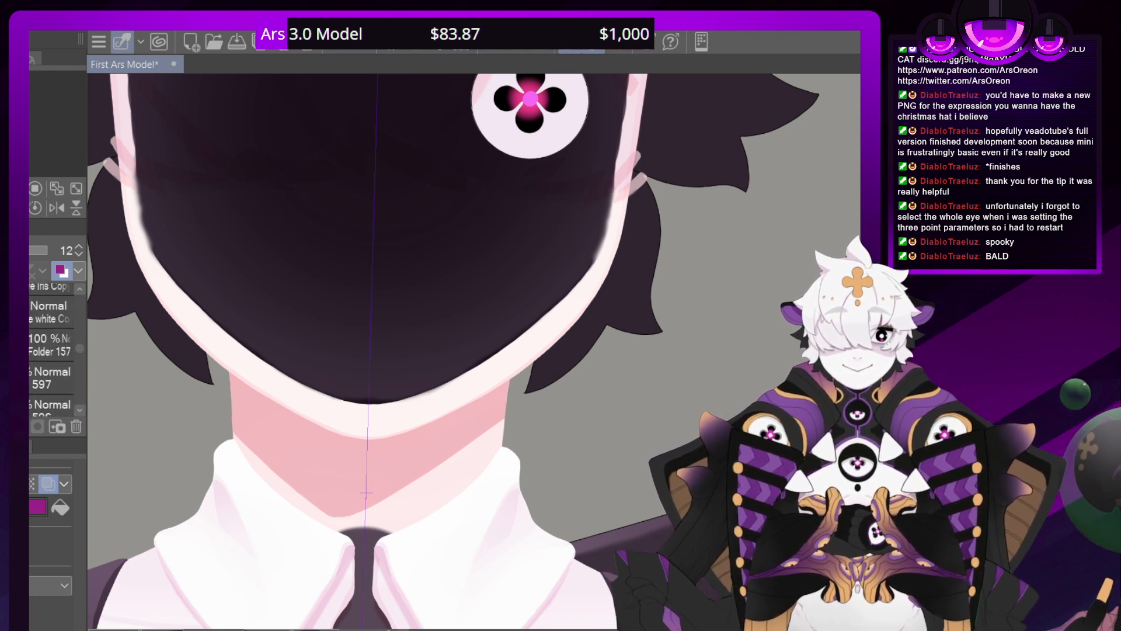
{"action": "left_click", "coordinate": [54, 345]}
Extend the blacked-out face upward on the folder's mask, giving its forehead edge a smooth, symmetrical pointed arch
{"action": "left_click_drag", "start_coordinate": [374, 116], "coordinate": [495, 607]}
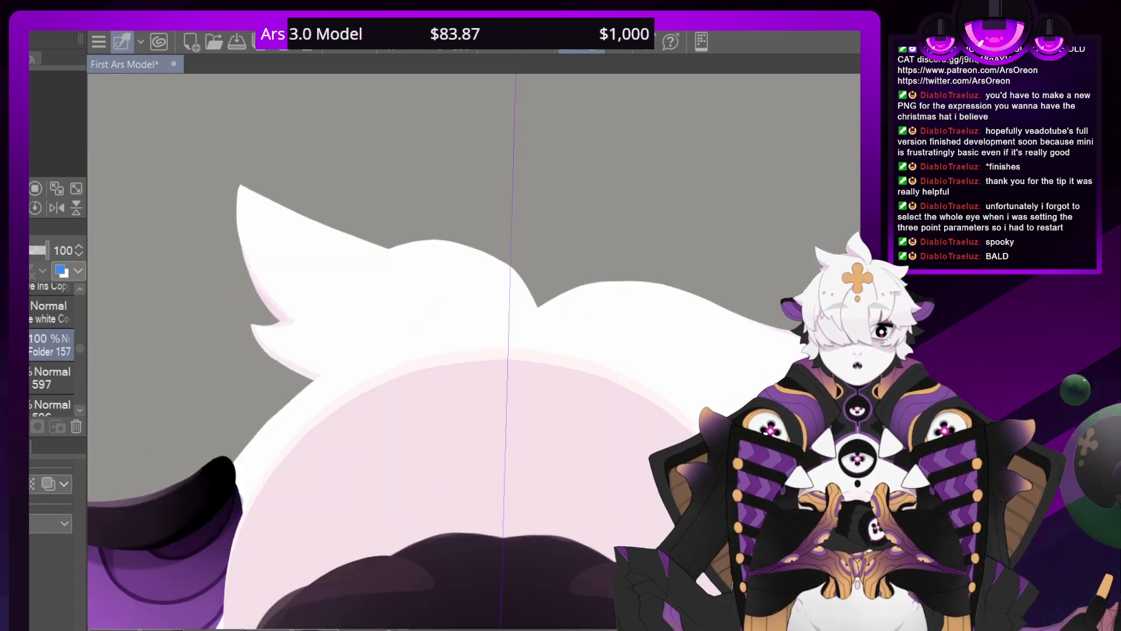
{"action": "scroll", "coordinate": [473, 350], "scroll_direction": "down", "scroll_amount": 9}
{"action": "scroll", "coordinate": [474, 351], "scroll_direction": "right", "scroll_amount": 4}
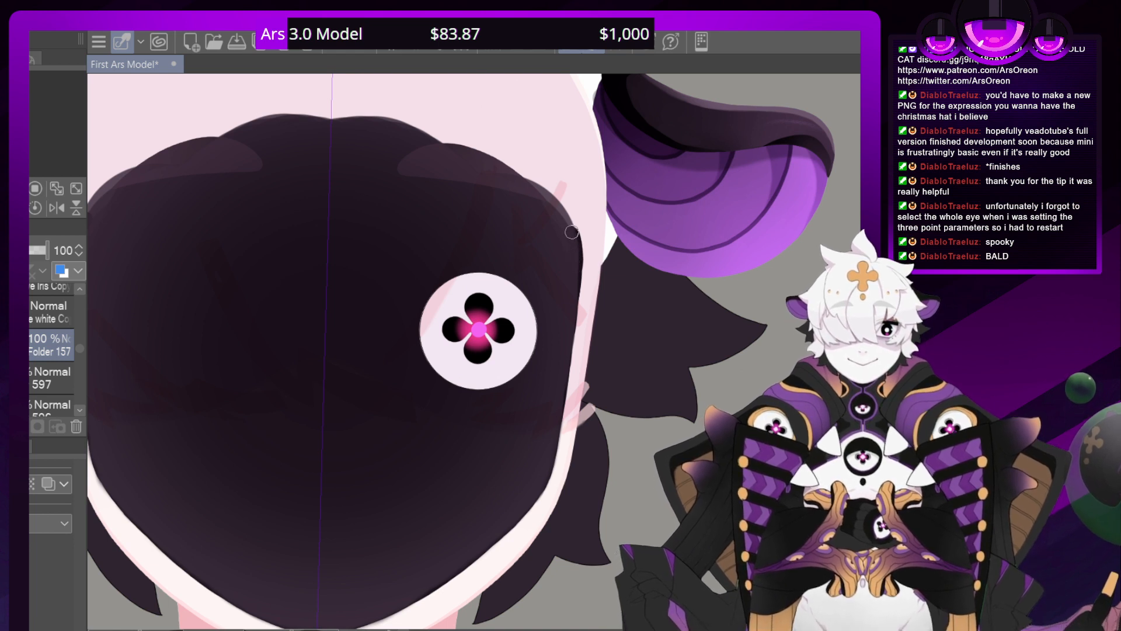
{"action": "mouse_move", "coordinate": [563, 219]}
{"action": "left_mouse_down"}
{"action": "mouse_move", "coordinate": [520, 165]}
{"action": "mouse_move", "coordinate": [405, 103]}
{"action": "mouse_move", "coordinate": [326, 86]}
{"action": "mouse_move", "coordinate": [524, 181]}
{"action": "mouse_move", "coordinate": [396, 107]}
{"action": "mouse_move", "coordinate": [333, 97]}
{"action": "mouse_move", "coordinate": [284, 110]}
{"action": "mouse_move", "coordinate": [411, 124]}
{"action": "mouse_move", "coordinate": [284, 114]}
{"action": "mouse_move", "coordinate": [338, 109]}
{"action": "left_mouse_up"}
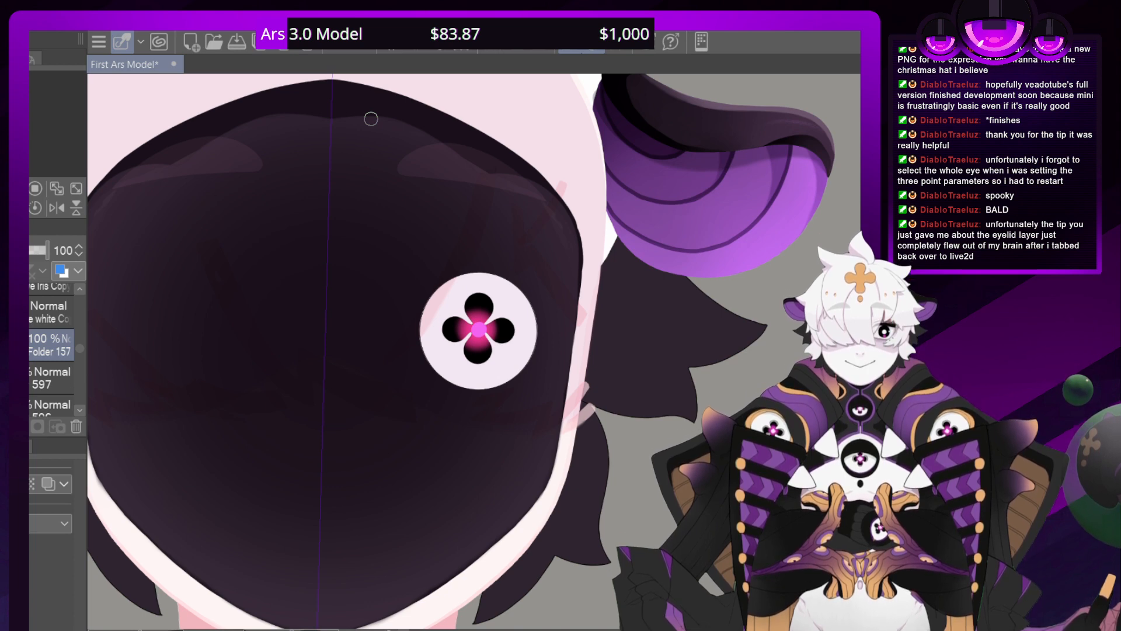
{"action": "key", "text": "ctrl+minus"}
{"action": "key", "text": "ctrl+minus"}
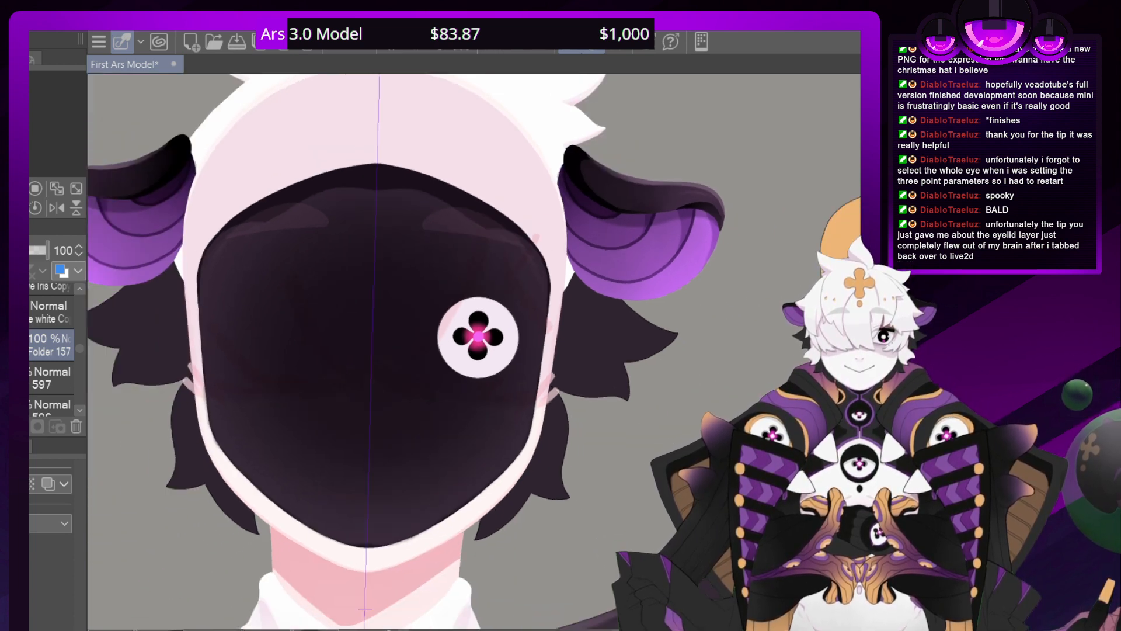
Try to reshape the forehead arch's upper contour and peak with new strokes on the folder's mask
{"action": "key", "text": "ctrl+plus"}
{"action": "scroll", "coordinate": [479, 349], "scroll_direction": "up", "scroll_amount": 1}
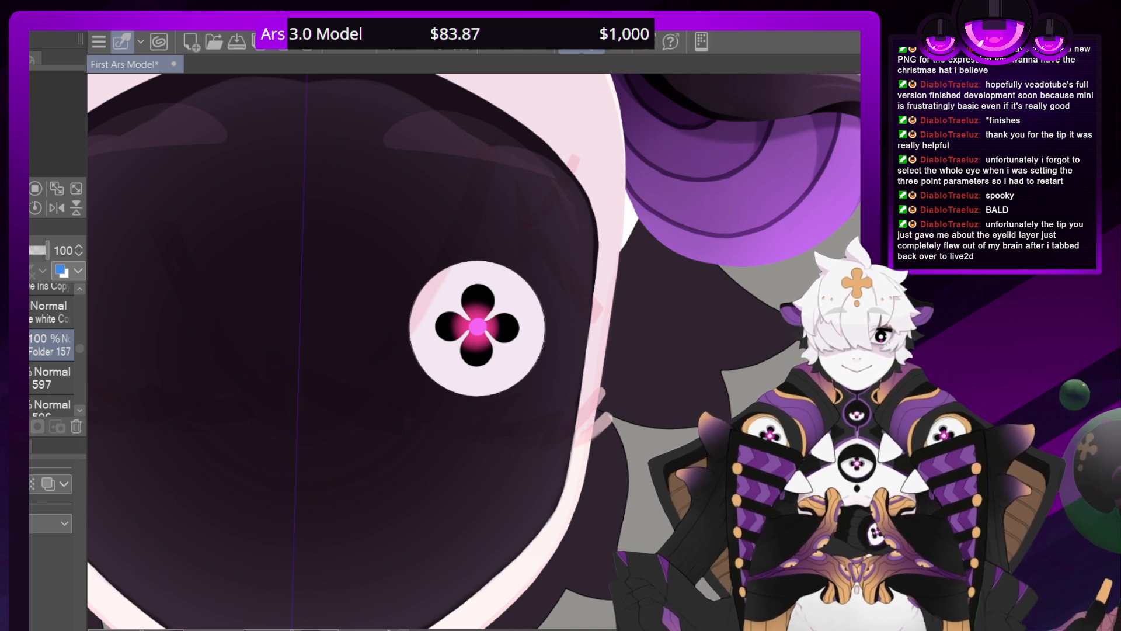
{"action": "left_click_drag", "start_coordinate": [432, 233], "coordinate": [480, 450]}
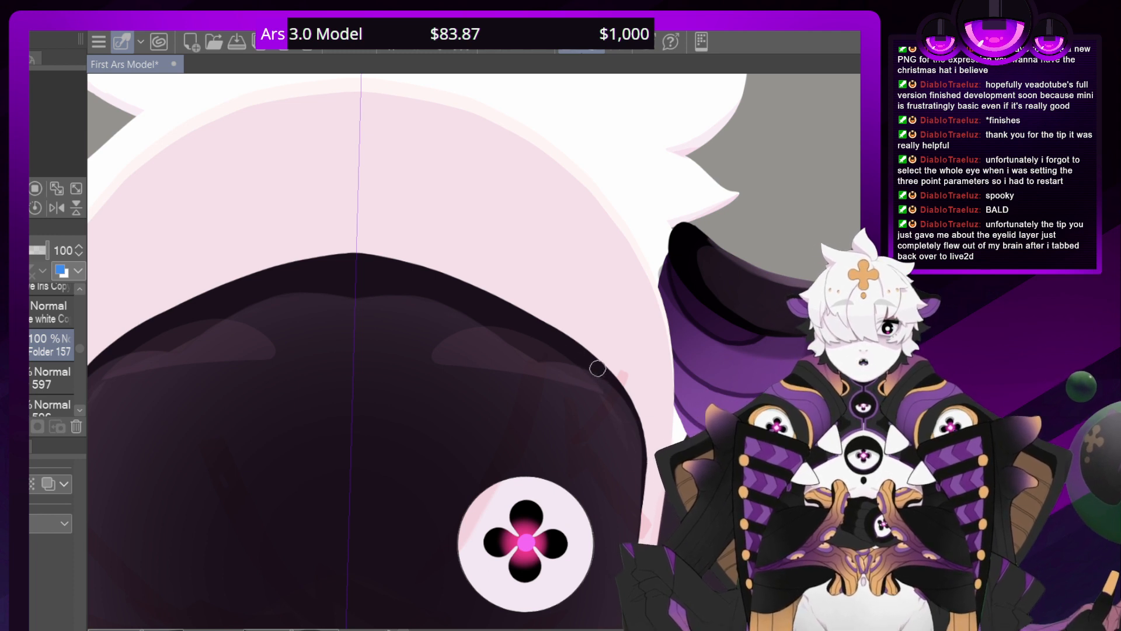
{"action": "mouse_move", "coordinate": [597, 368]}
{"action": "left_mouse_down"}
{"action": "mouse_move", "coordinate": [513, 306]}
{"action": "mouse_move", "coordinate": [349, 257]}
{"action": "left_mouse_up"}
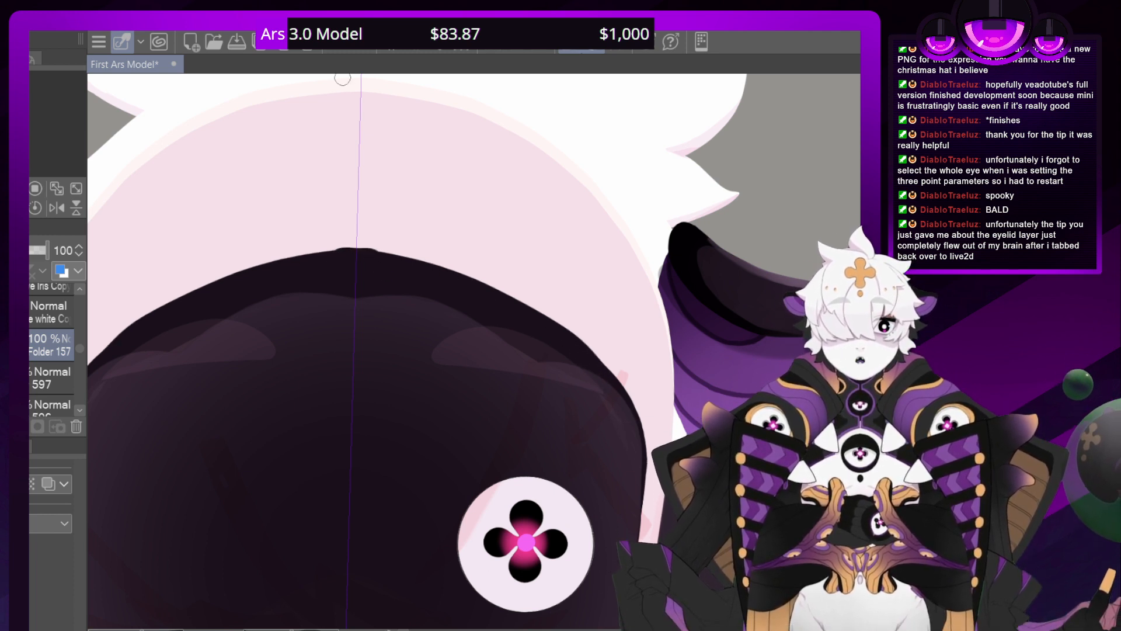
{"action": "key", "text": "ctrl+z"}
{"action": "mouse_move", "coordinate": [611, 380]}
{"action": "left_mouse_down"}
{"action": "mouse_move", "coordinate": [502, 300]}
{"action": "mouse_move", "coordinate": [338, 253]}
{"action": "mouse_move", "coordinate": [349, 256]}
{"action": "left_mouse_up"}
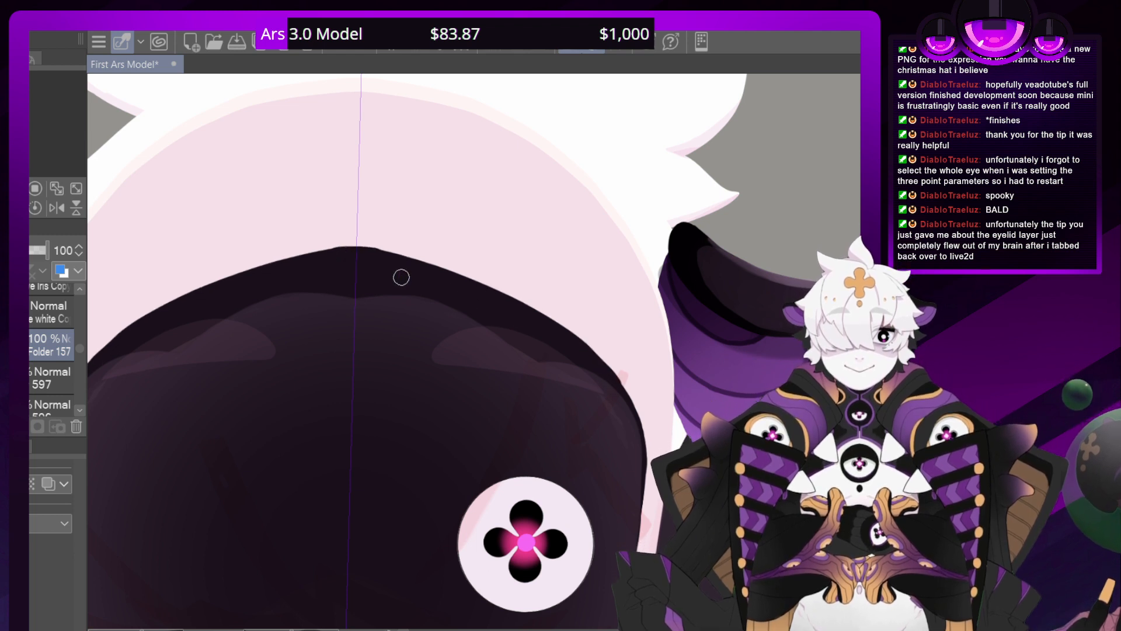
{"action": "left_click", "coordinate": [337, 44]}
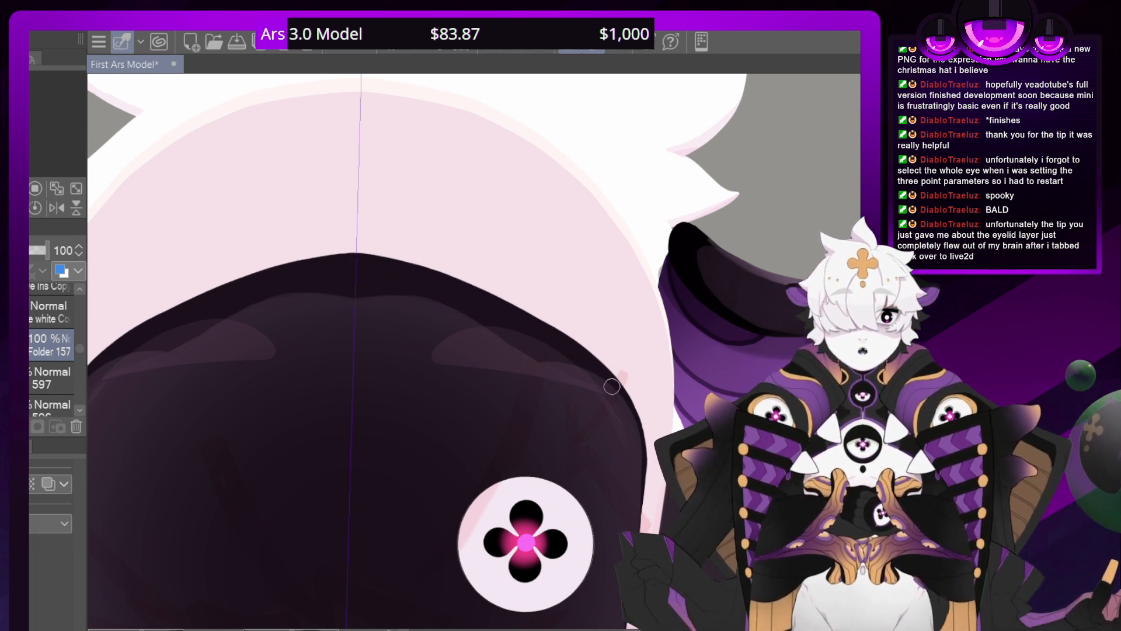
Repaint the forehead arch on the folder's mask with a slightly higher, rounded peak at the centre line
{"action": "mouse_move", "coordinate": [611, 387]}
{"action": "left_mouse_down"}
{"action": "mouse_move", "coordinate": [538, 320]}
{"action": "mouse_move", "coordinate": [362, 253]}
{"action": "left_mouse_up"}
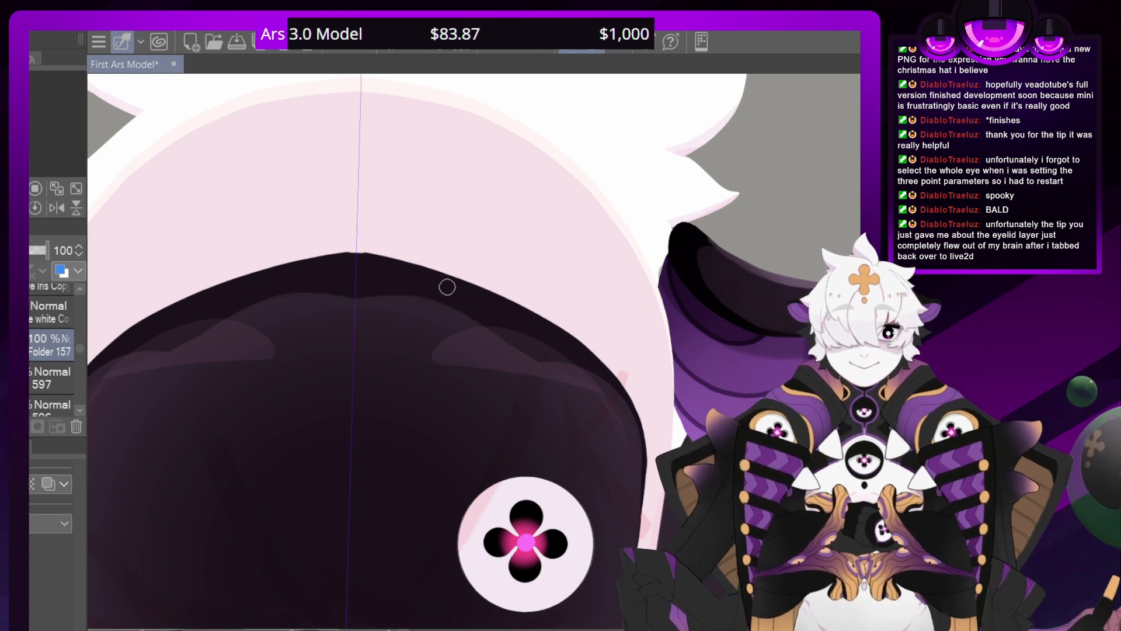
{"action": "mouse_move", "coordinate": [531, 320]}
{"action": "left_mouse_down"}
{"action": "mouse_move", "coordinate": [417, 268]}
{"action": "mouse_move", "coordinate": [323, 254]}
{"action": "left_mouse_up"}
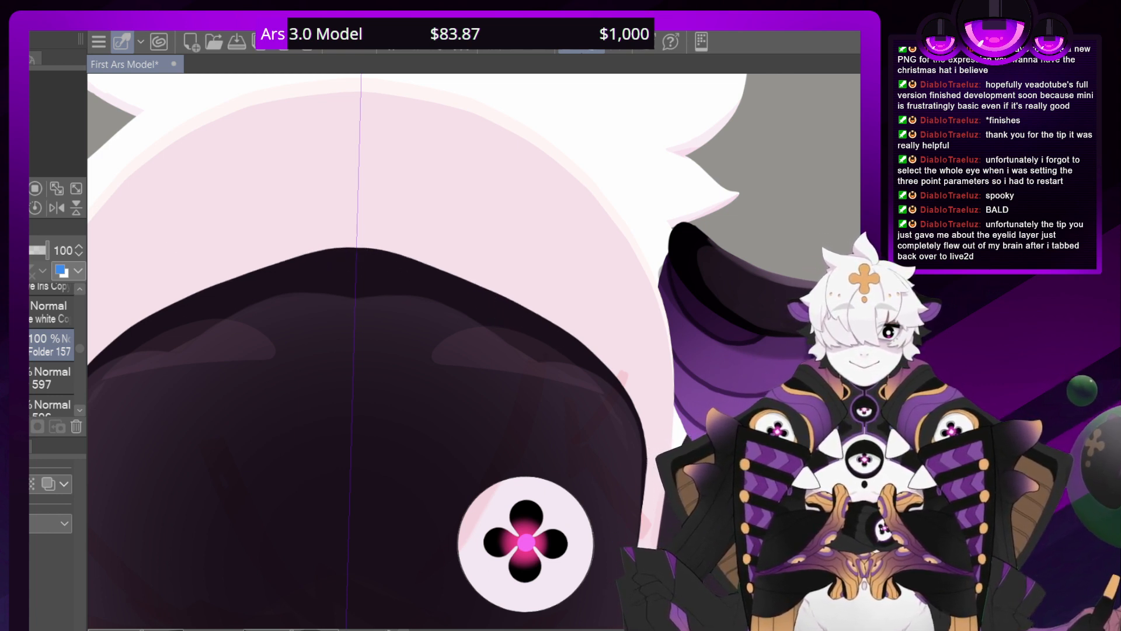
{"action": "scroll", "coordinate": [480, 352], "scroll_direction": "down", "scroll_amount": 8}
{"action": "scroll", "coordinate": [479, 352], "scroll_direction": "up", "scroll_amount": 4}
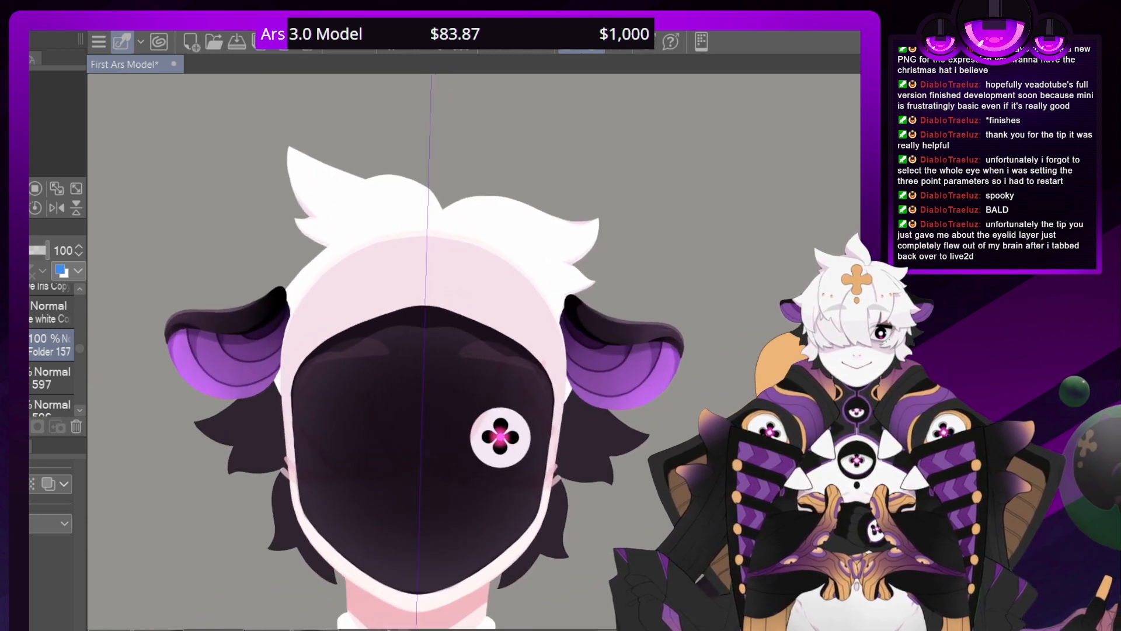
Expand Folder 157, select layer 597 and compare the blacked-out face with that layer hidden and shown
{"action": "scroll", "coordinate": [481, 351], "scroll_direction": "up", "scroll_amount": 4}
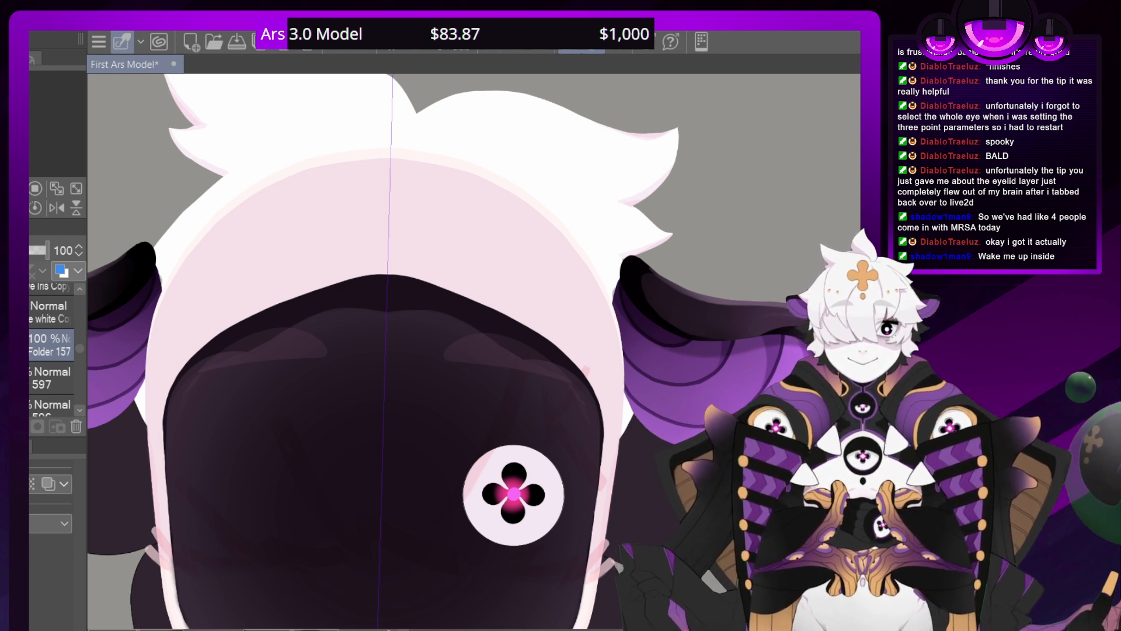
{"action": "left_click_drag", "start_coordinate": [444, 421], "coordinate": [487, 262]}
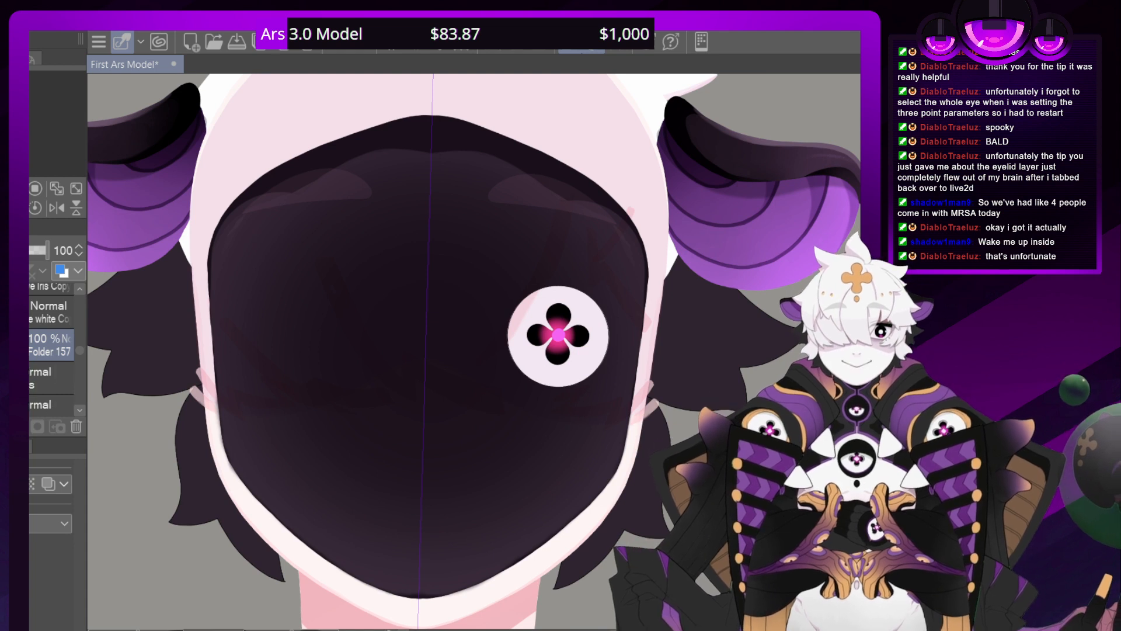
{"action": "left_click", "coordinate": [7, 344]}
{"action": "left_click", "coordinate": [50, 377]}
{"action": "left_click", "coordinate": [3, 377]}
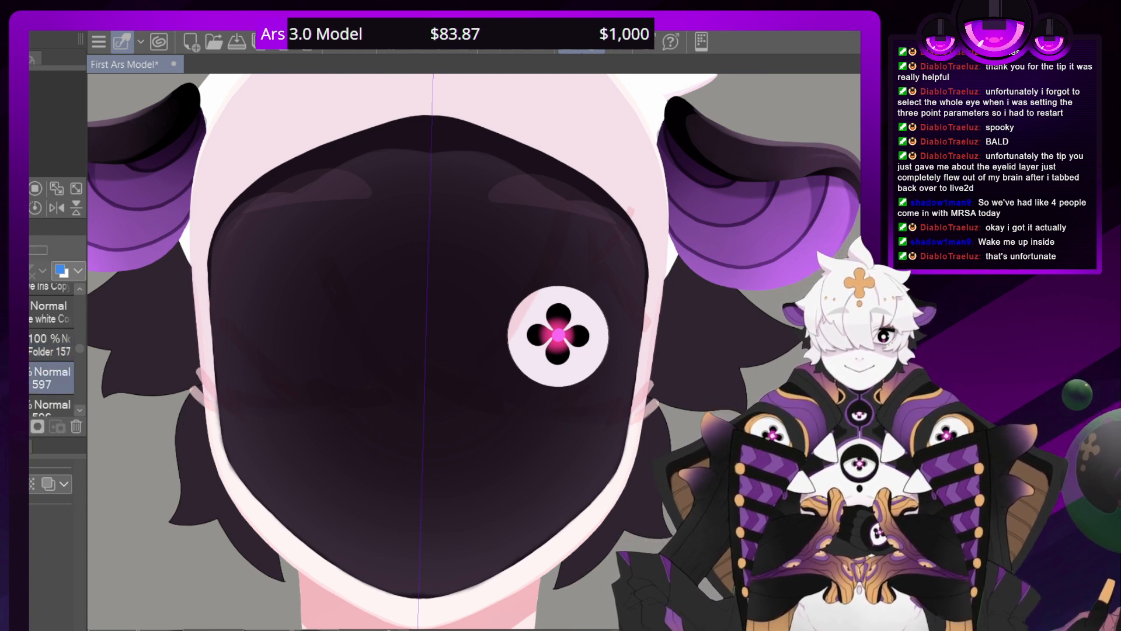
{"action": "left_click", "coordinate": [4, 378]}
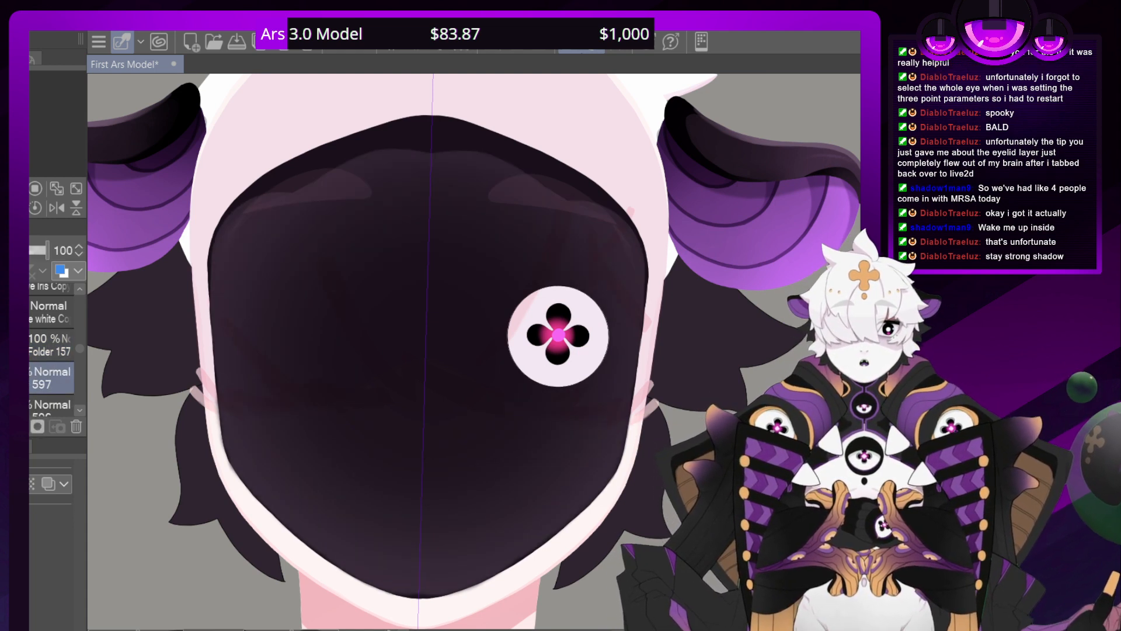
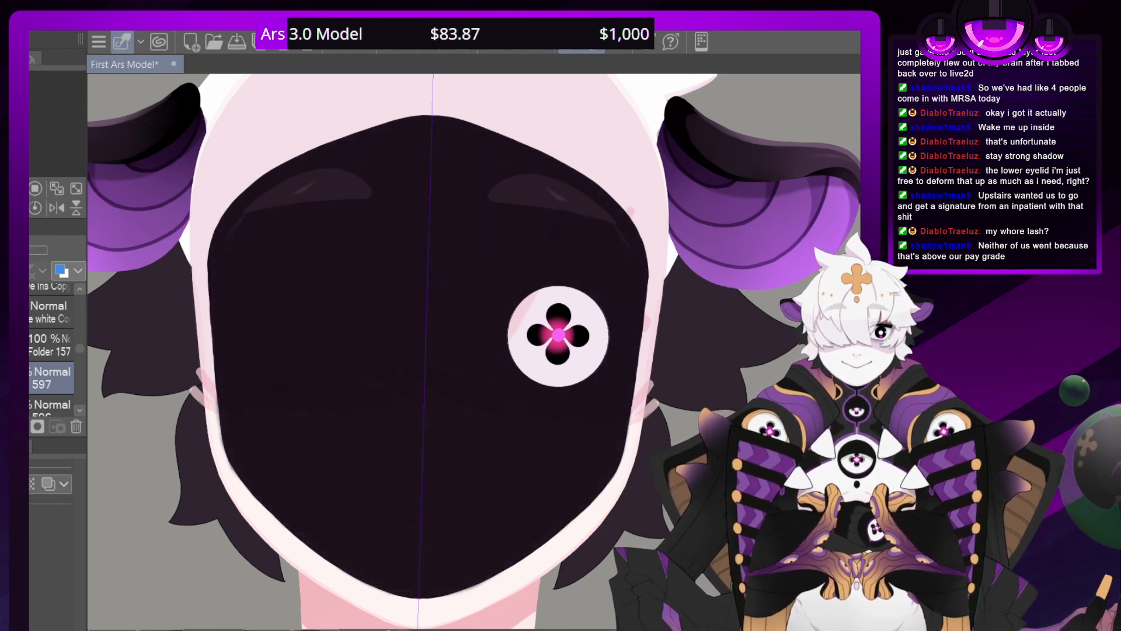
Compare the face with the blackout removed and restored, and select layer 596 inside Folder 157
{"action": "key", "text": "ctrl+z"}
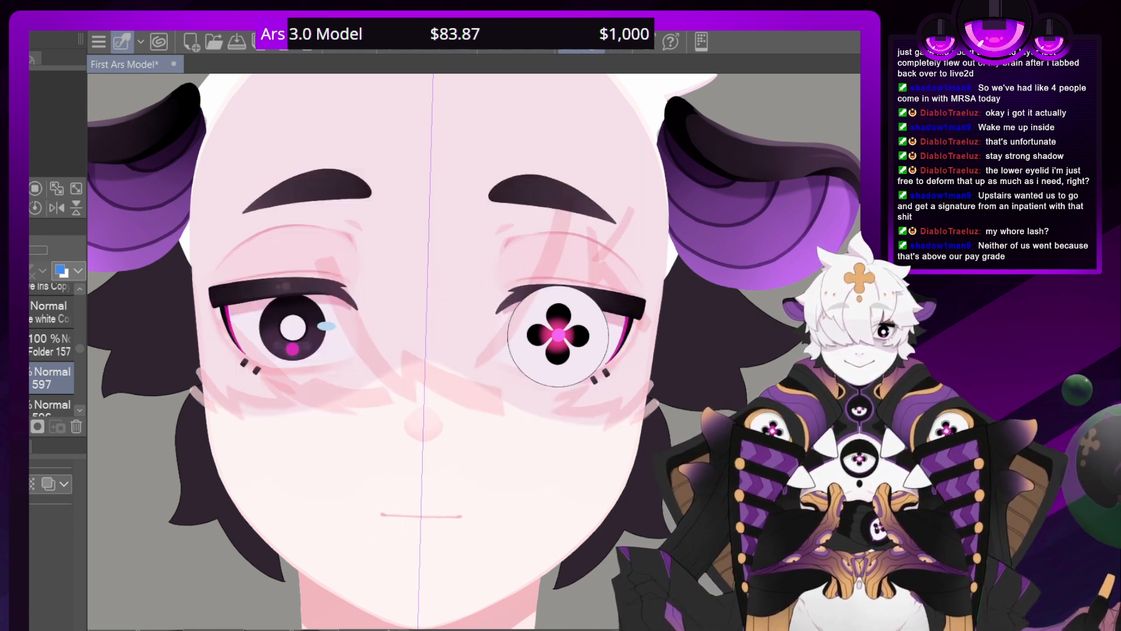
{"action": "key", "text": "ctrl+y"}
{"action": "left_click", "coordinate": [51, 407]}
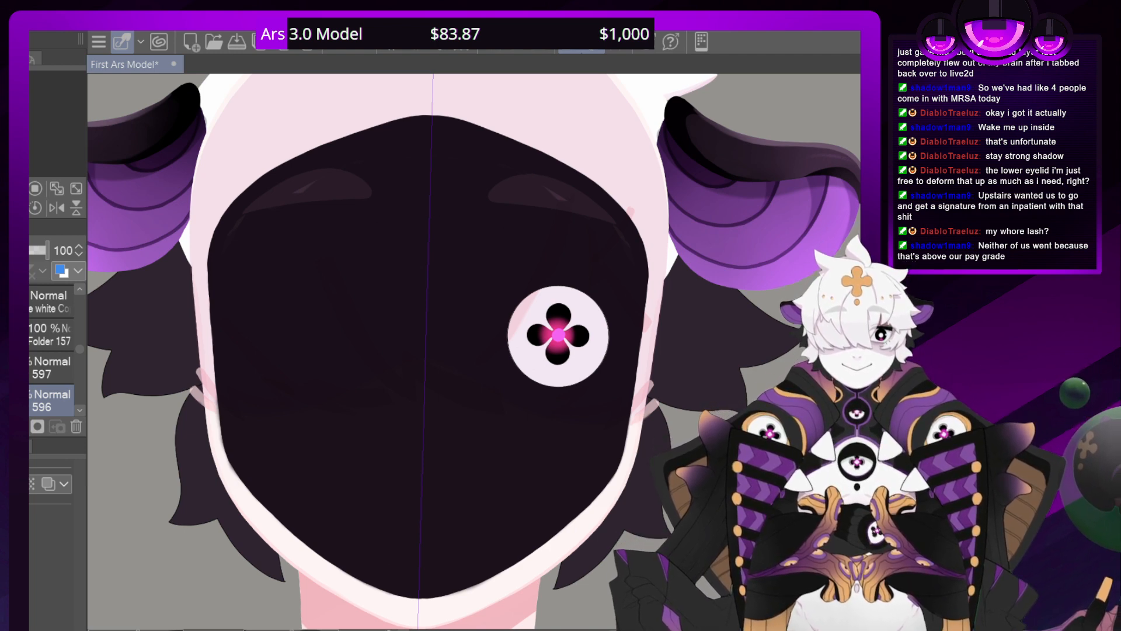
{"action": "scroll", "coordinate": [473, 352], "scroll_direction": "up", "scroll_amount": 3}
{"action": "scroll", "coordinate": [473, 352], "scroll_direction": "down", "scroll_amount": 4}
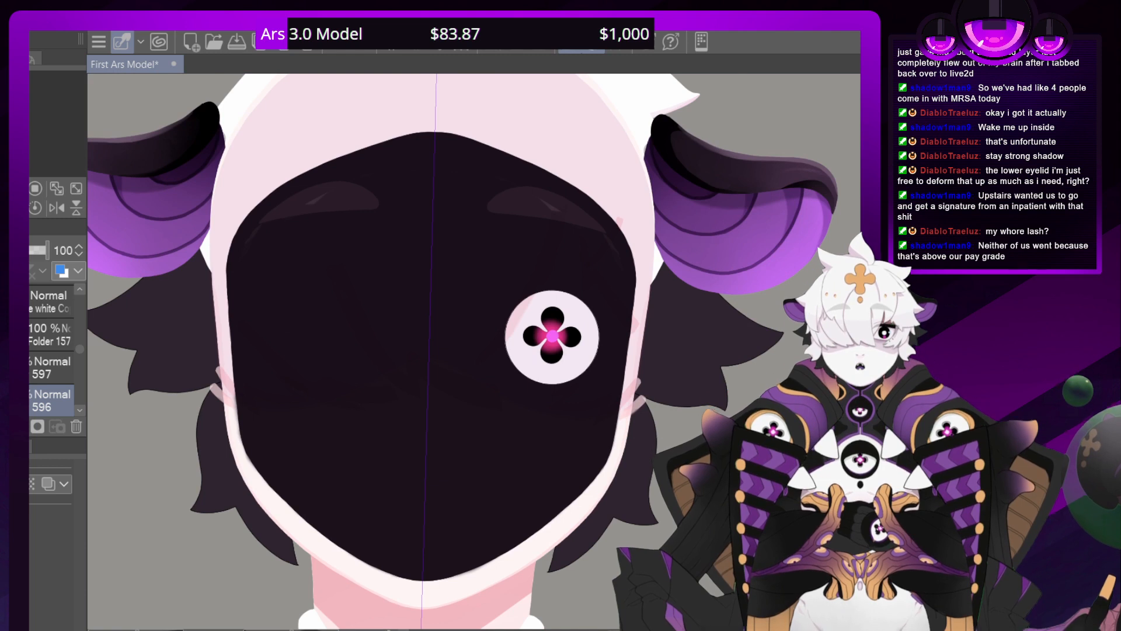
Clean the stray marks around the brow highlights of the blacked-out face and bring out its soft gradient shading in Folder 157
{"action": "left_click", "coordinate": [51, 334]}
{"action": "left_click_drag", "start_coordinate": [543, 201], "coordinate": [555, 208]}
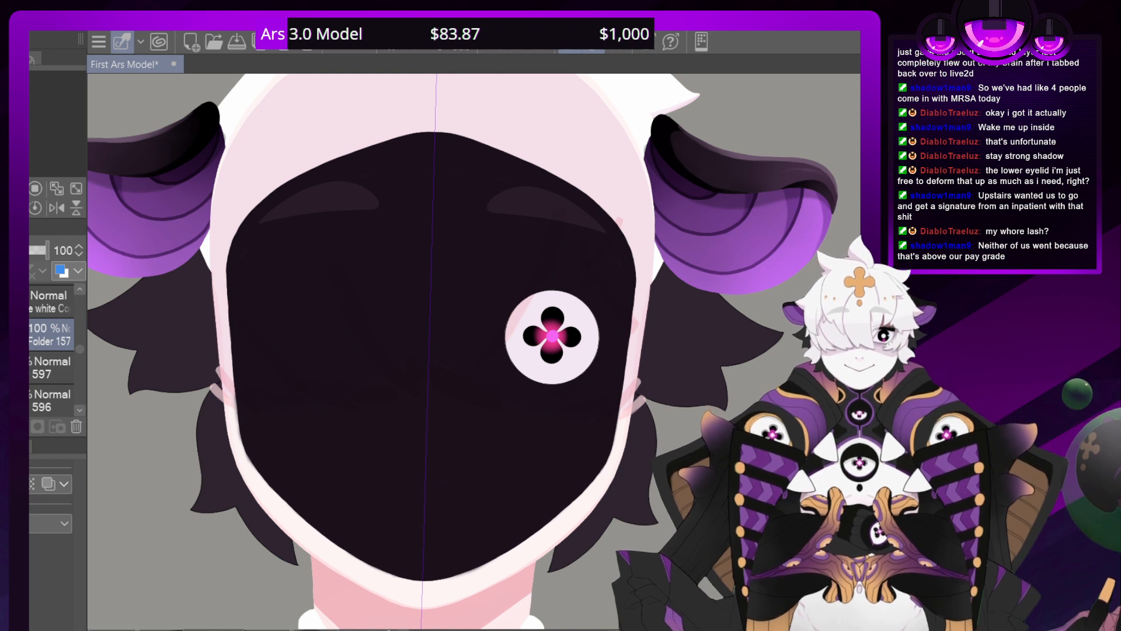
{"action": "key", "text": "ctrl+z"}
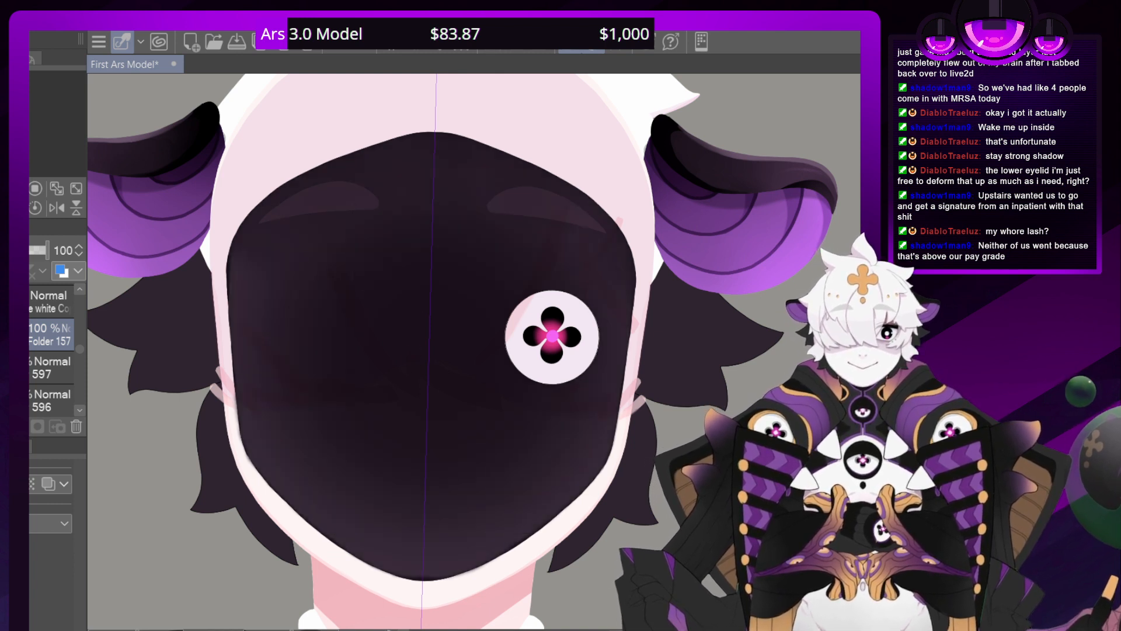
{"action": "left_click", "coordinate": [51, 367]}
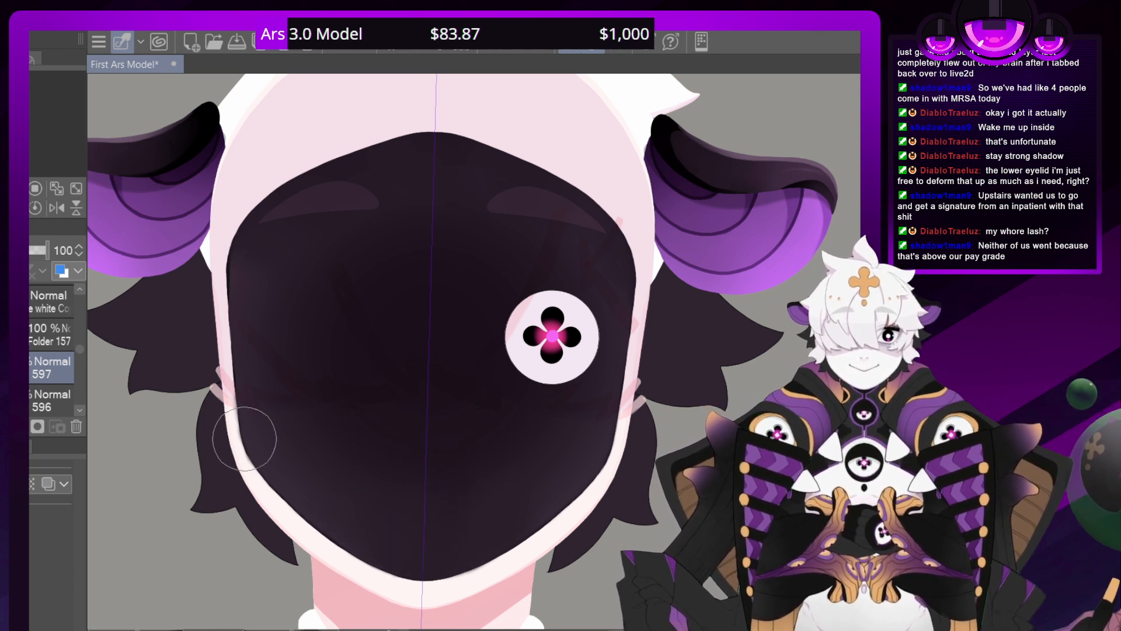
{"action": "left_click", "coordinate": [49, 335]}
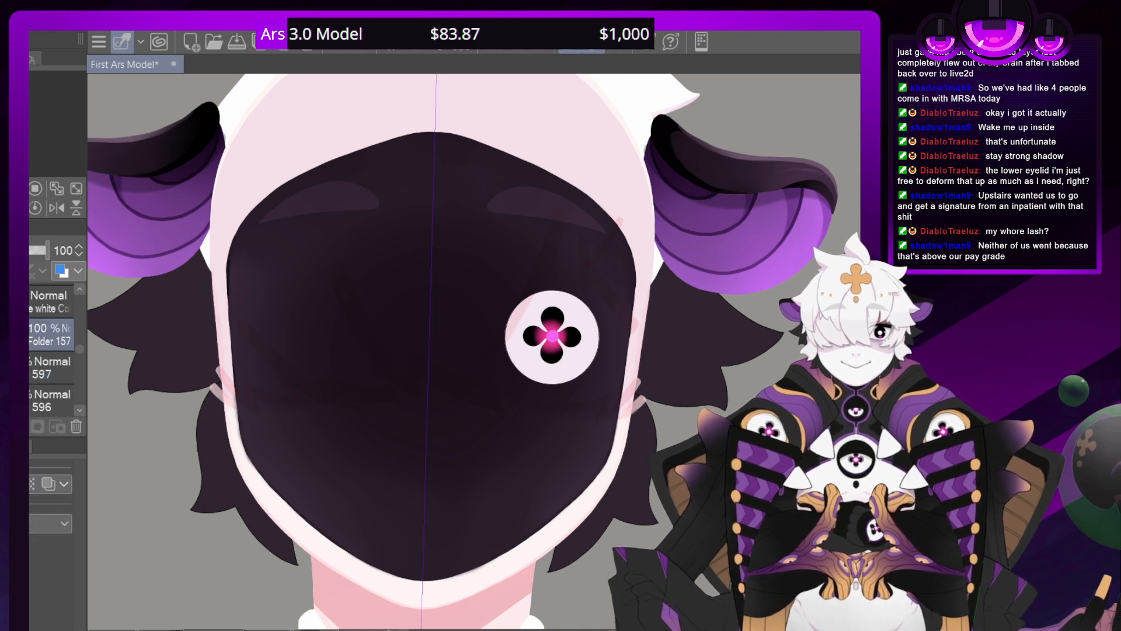
Examine the blacked-out face's outline and shading from the chin to the forehead, both close up and from a distance
{"action": "scroll", "coordinate": [478, 351], "scroll_direction": "down", "scroll_amount": 2}
{"action": "scroll", "coordinate": [479, 351], "scroll_direction": "up", "scroll_amount": 5}
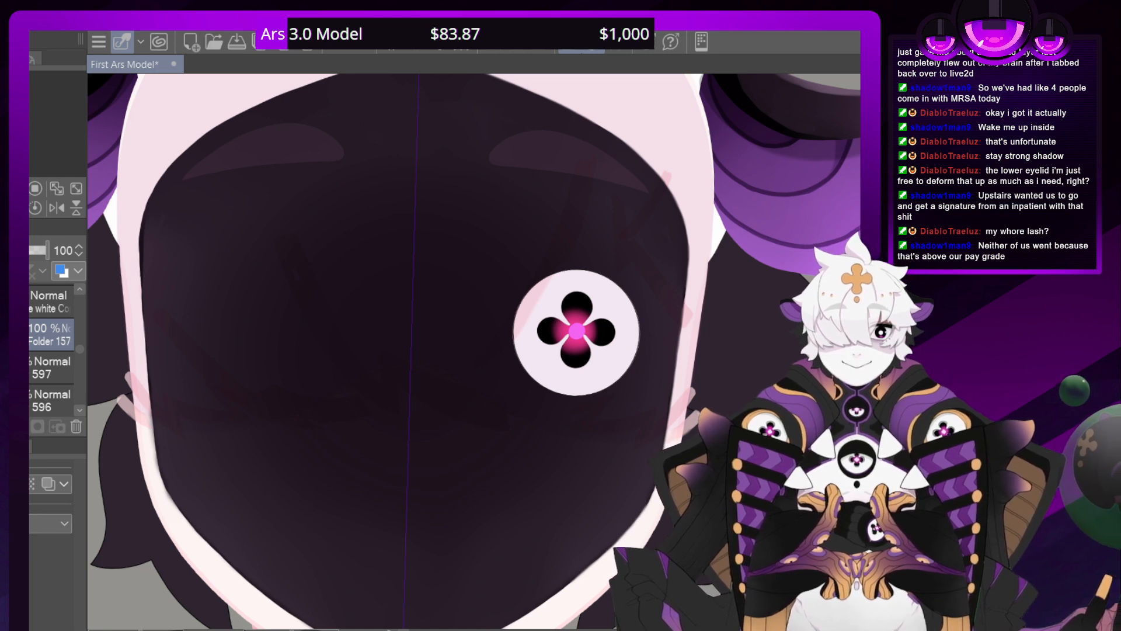
{"action": "left_click_drag", "start_coordinate": [421, 449], "coordinate": [526, 253]}
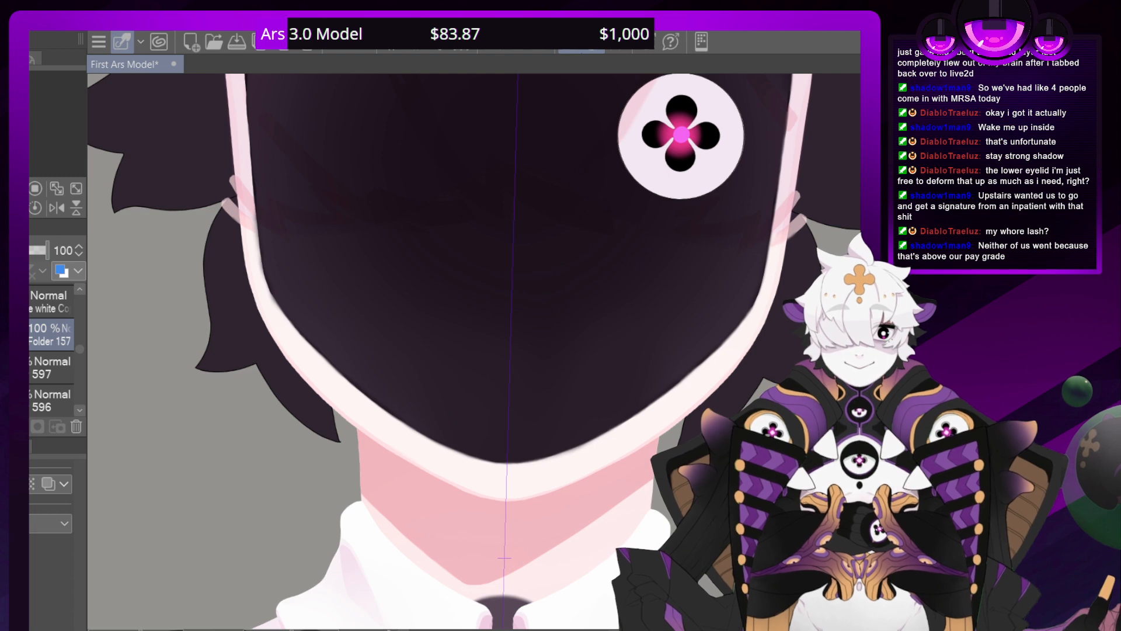
{"action": "left_click_drag", "start_coordinate": [502, 251], "coordinate": [497, 450]}
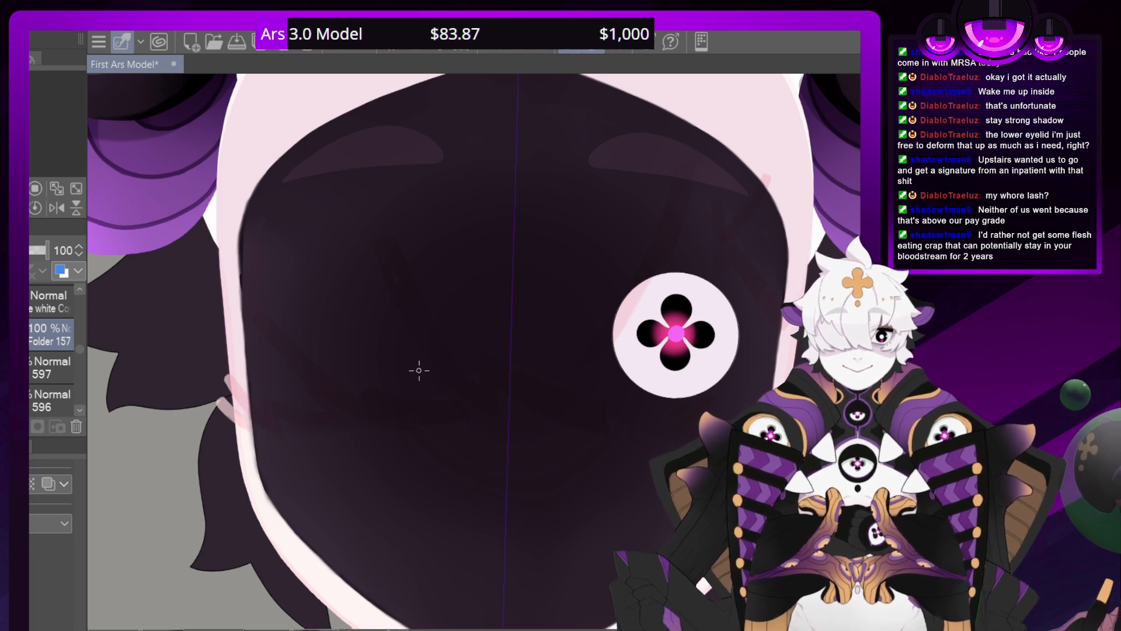
{"action": "left_click_drag", "start_coordinate": [373, 176], "coordinate": [268, 420]}
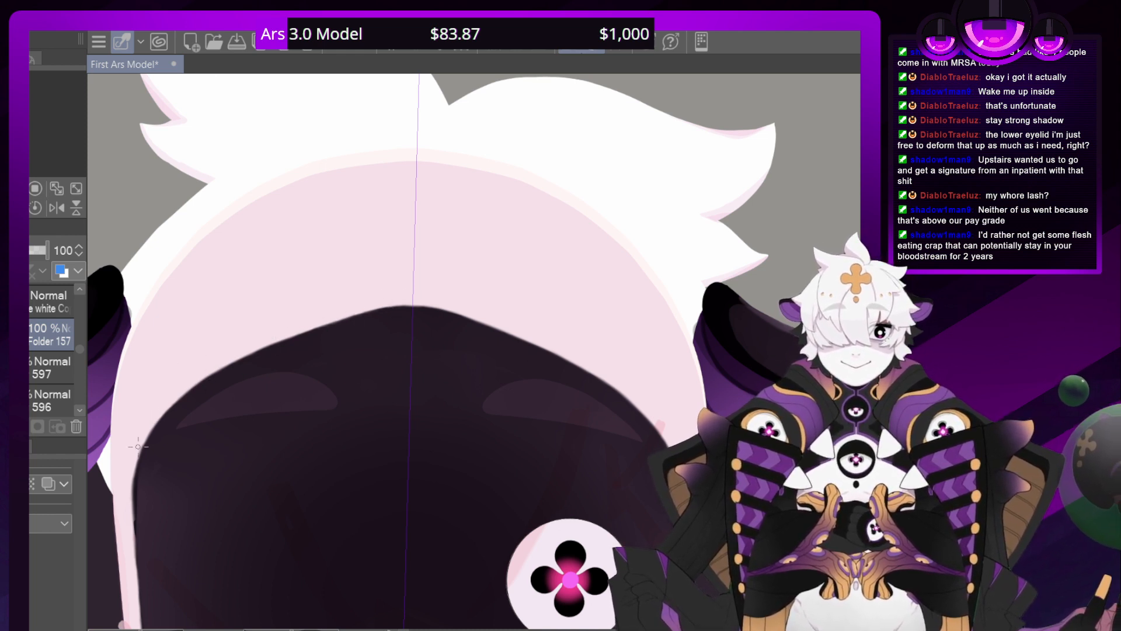
{"action": "scroll", "coordinate": [477, 354], "scroll_direction": "down", "scroll_amount": 5}
{"action": "scroll", "coordinate": [477, 354], "scroll_direction": "up", "scroll_amount": 3}
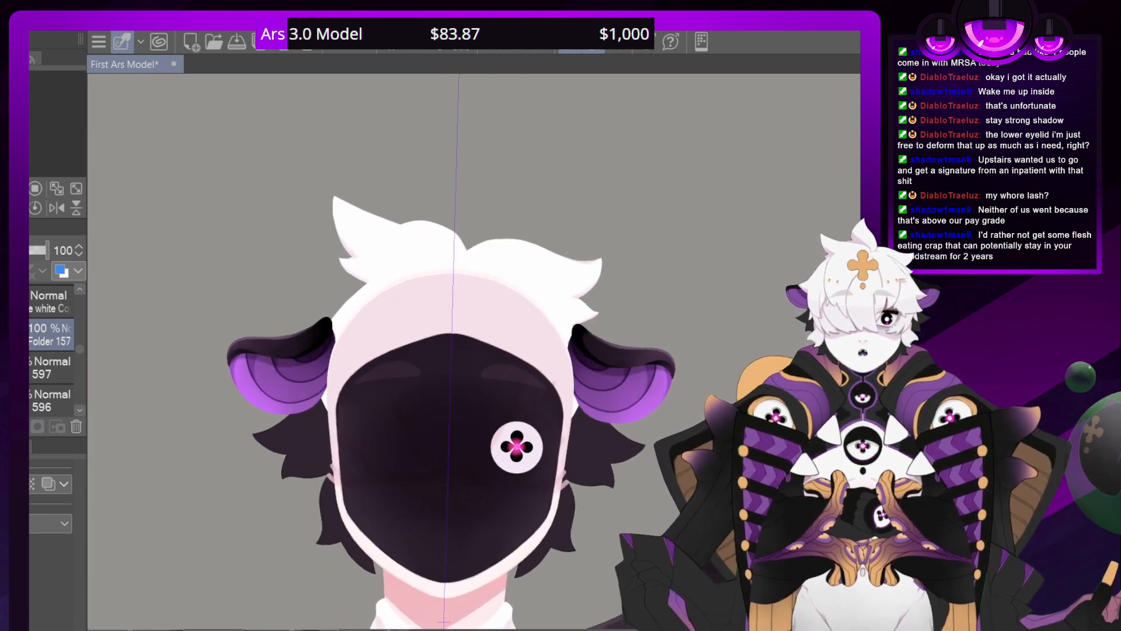
{"action": "left_click_drag", "start_coordinate": [477, 385], "coordinate": [517, 147]}
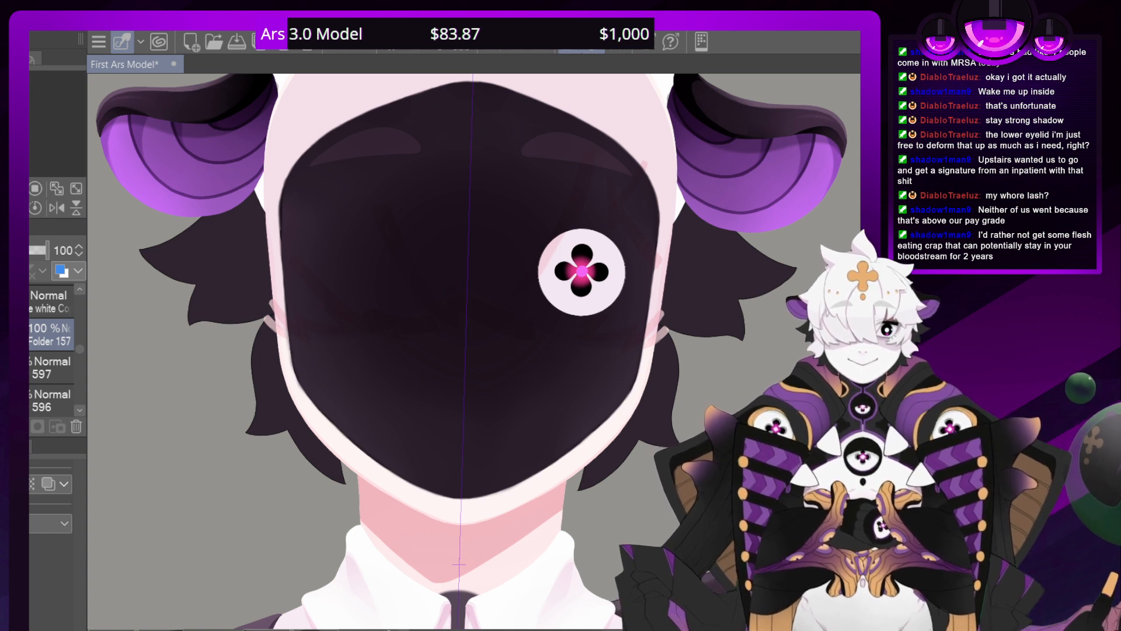
Merge the layer directly above the Iris Copy layer down into it, and check the eye's white copy layer hidden and shown
{"action": "scroll", "coordinate": [78, 350], "scroll_direction": "up", "scroll_amount": 3}
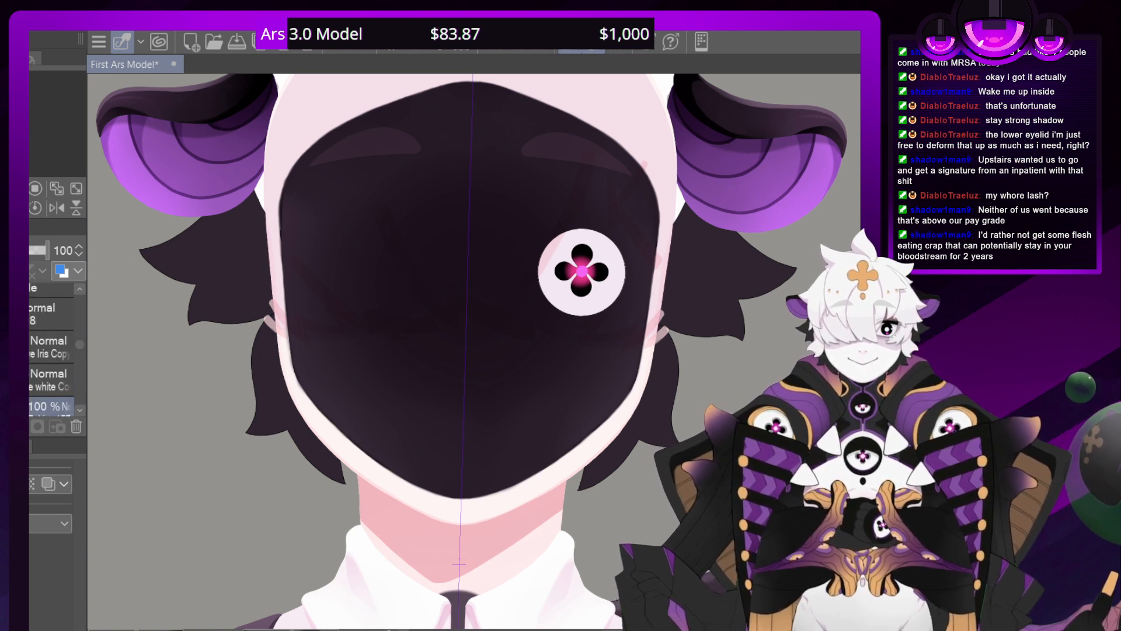
{"action": "scroll", "coordinate": [79, 348], "scroll_direction": "up", "scroll_amount": 3}
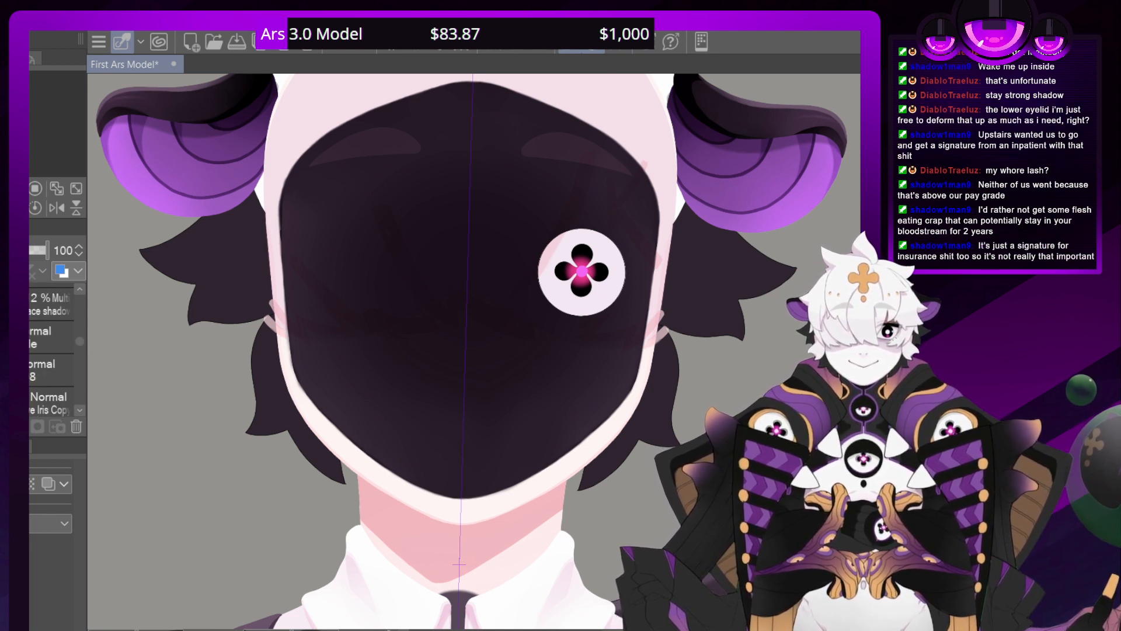
{"action": "left_click", "coordinate": [51, 370]}
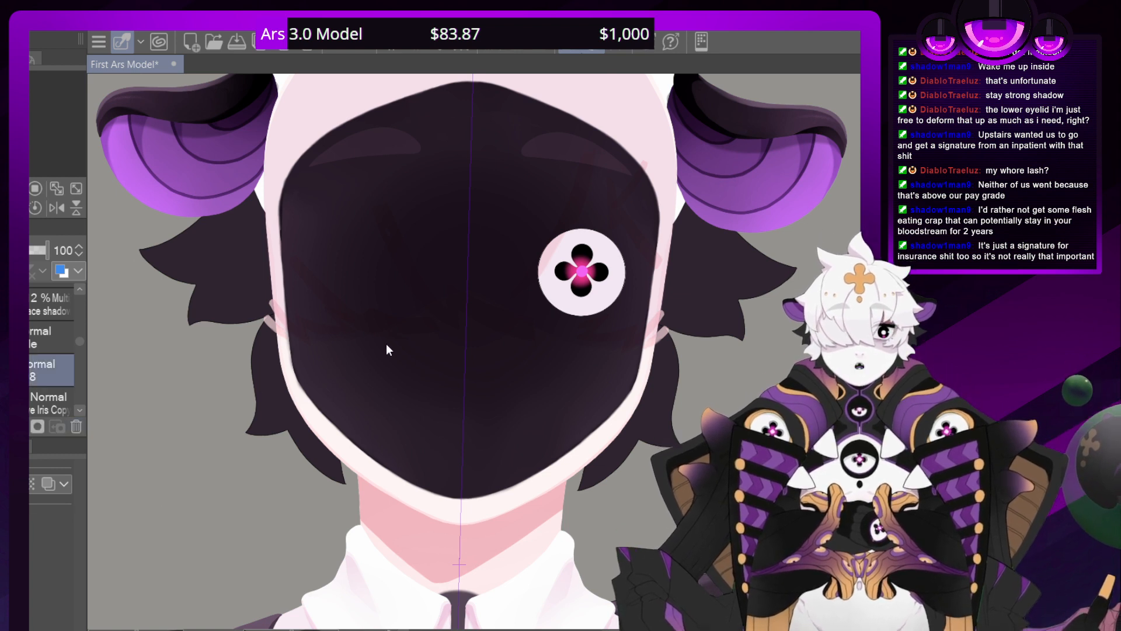
{"action": "key", "text": "ctrl+e"}
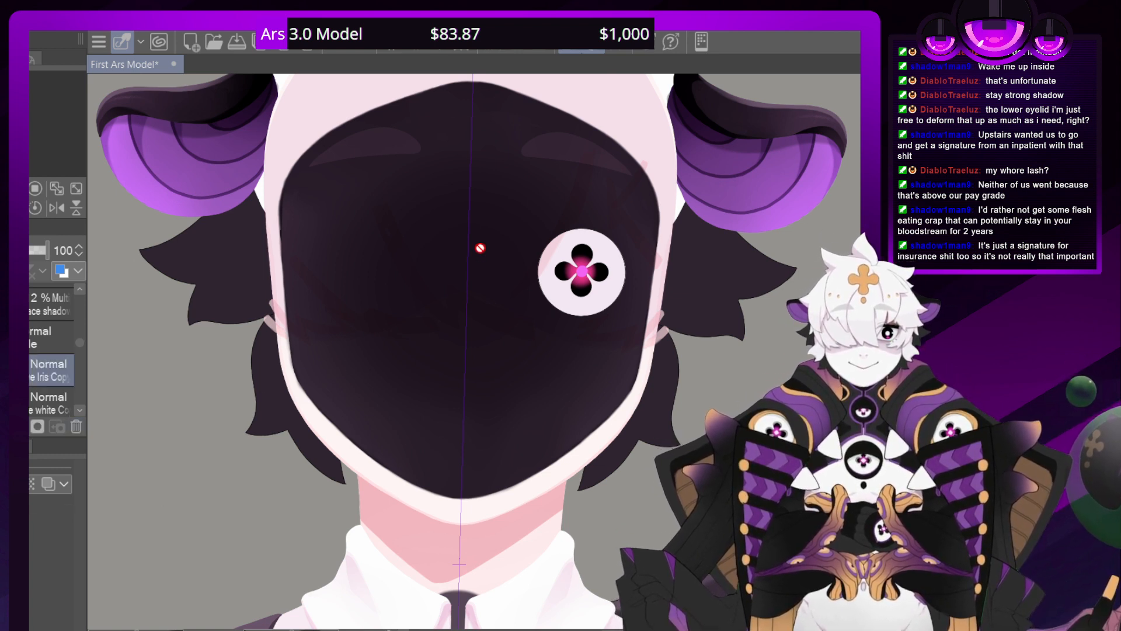
{"action": "scroll", "coordinate": [79, 412], "scroll_direction": "down", "scroll_amount": 2}
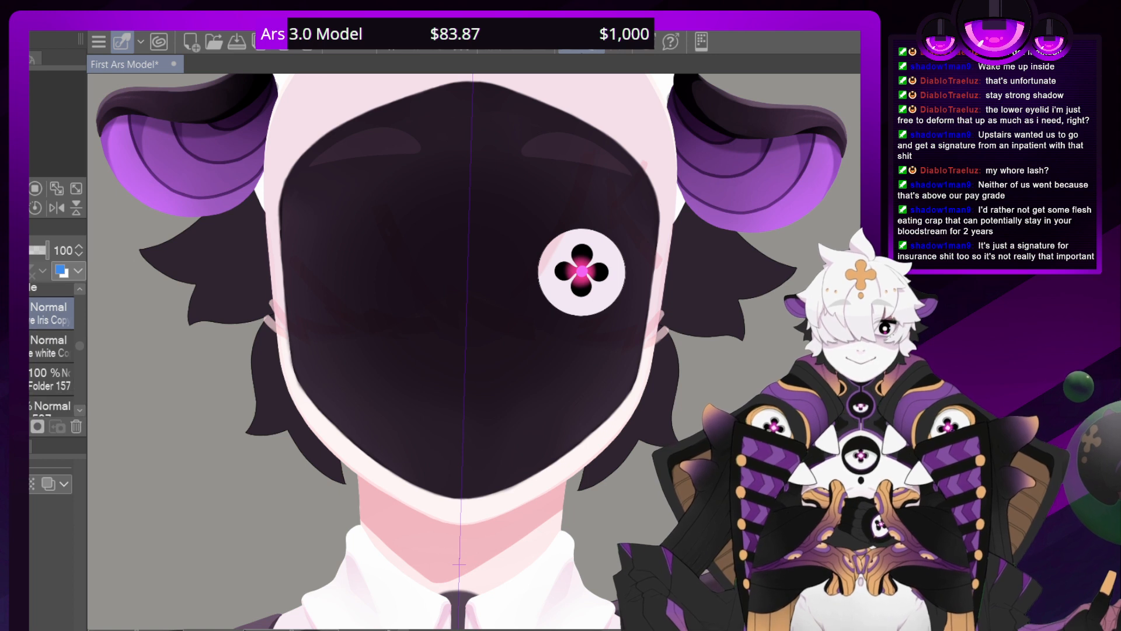
{"action": "left_click", "coordinate": [12, 346]}
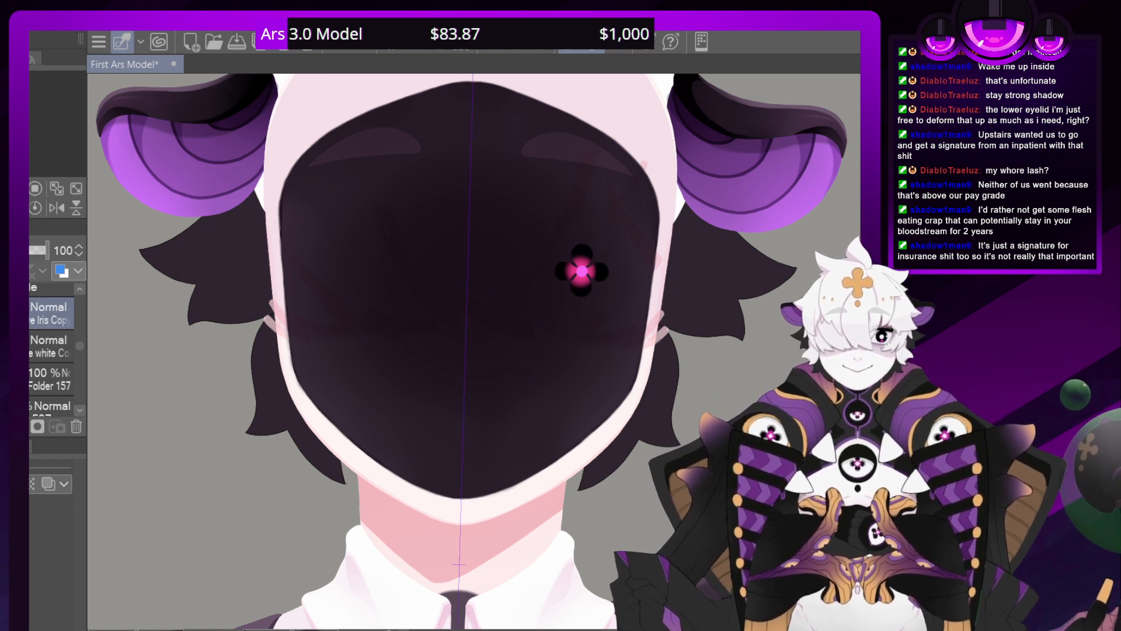
{"action": "left_click", "coordinate": [11, 346]}
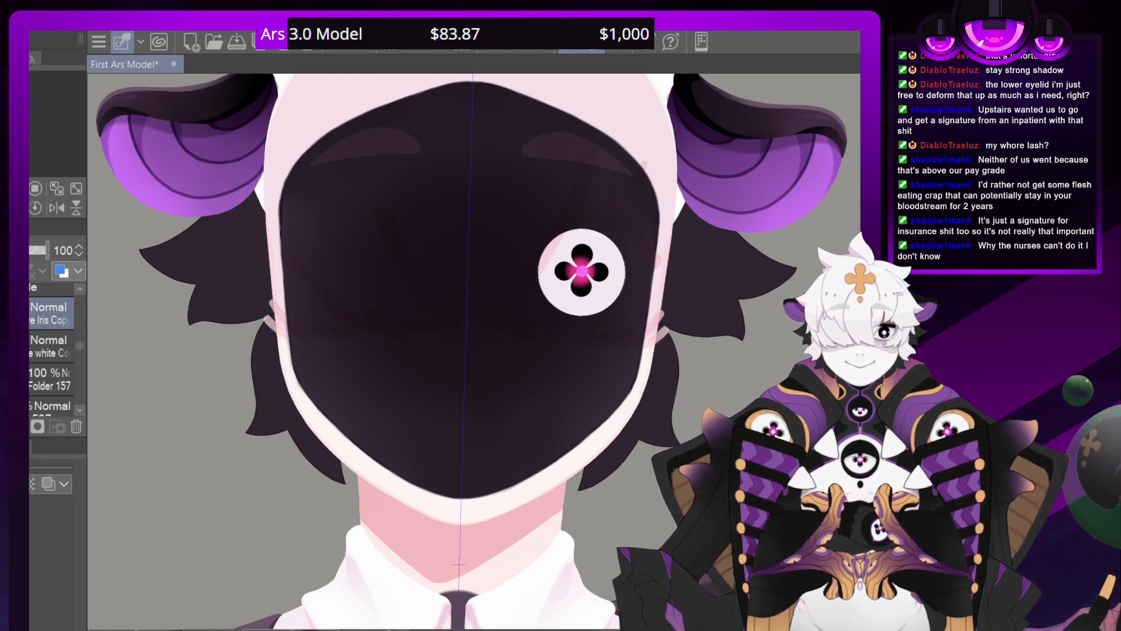
Show the front hair with its orange clover ornament over the blacked-out face
{"action": "scroll", "coordinate": [76, 344], "scroll_direction": "up", "scroll_amount": 3}
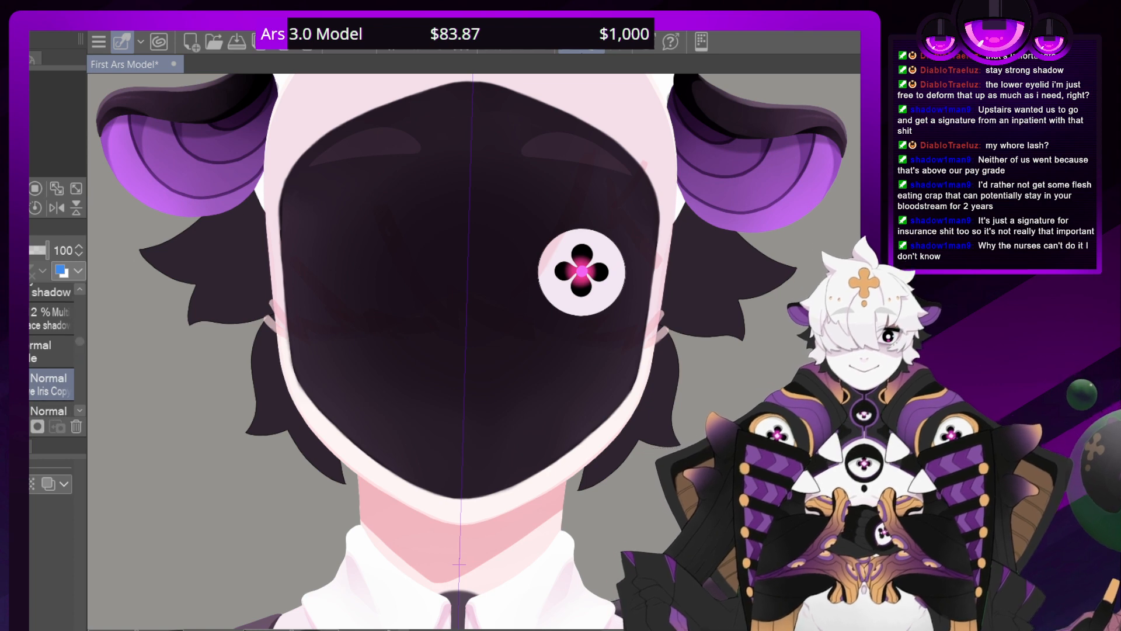
{"action": "scroll", "coordinate": [476, 350], "scroll_direction": "down", "scroll_amount": 9}
{"action": "scroll", "coordinate": [476, 349], "scroll_direction": "up", "scroll_amount": 5}
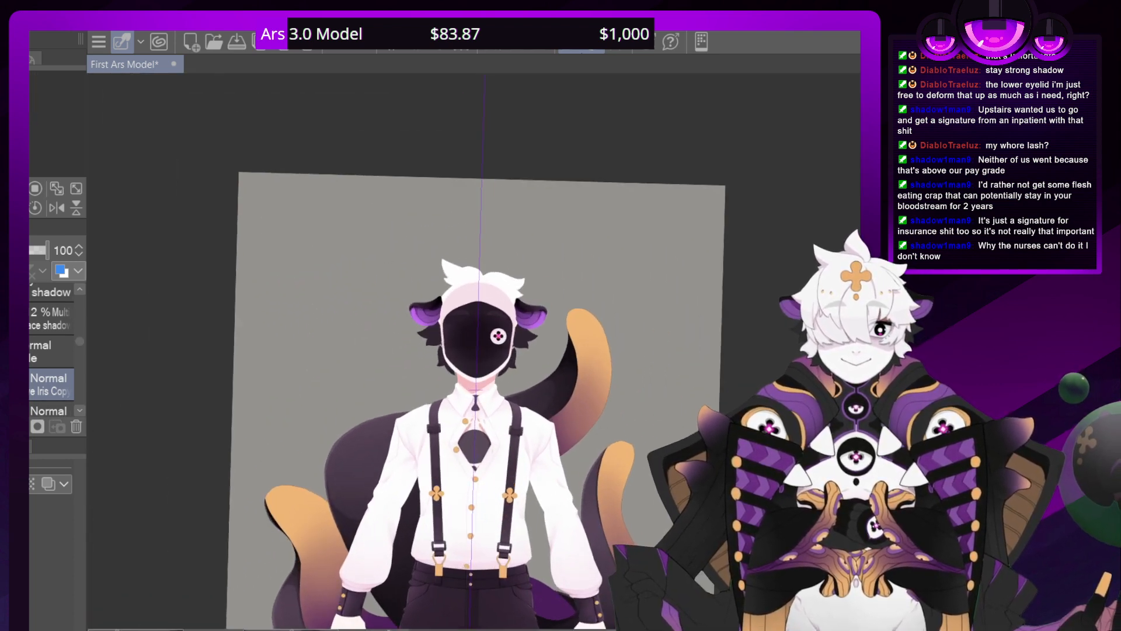
{"action": "scroll", "coordinate": [77, 342], "scroll_direction": "up", "scroll_amount": 4}
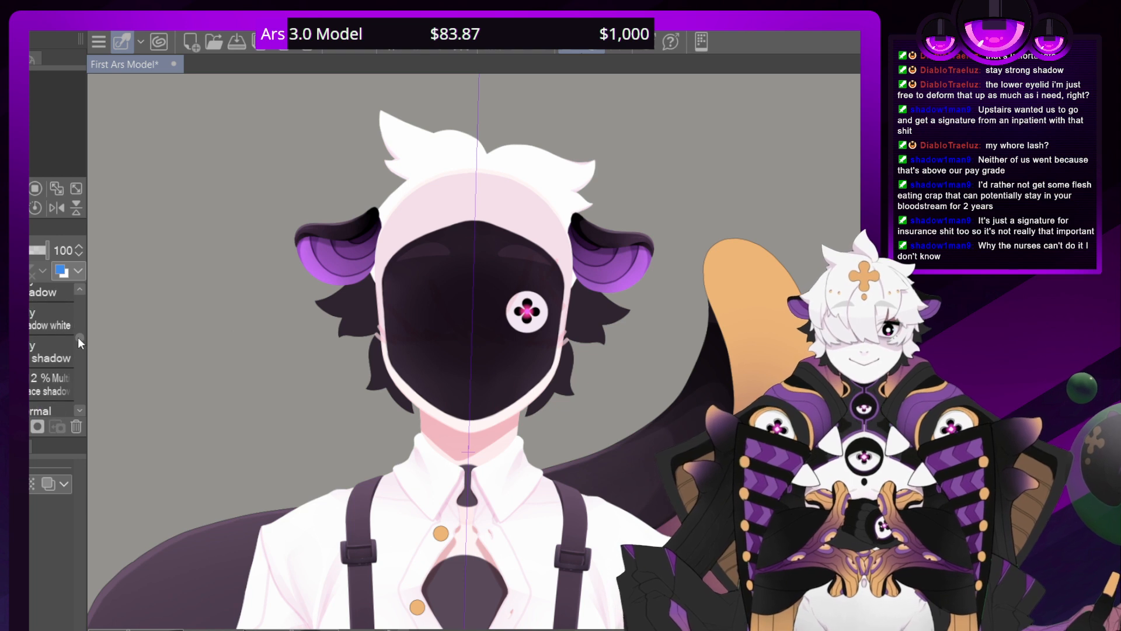
{"action": "scroll", "coordinate": [80, 331], "scroll_direction": "up", "scroll_amount": 2}
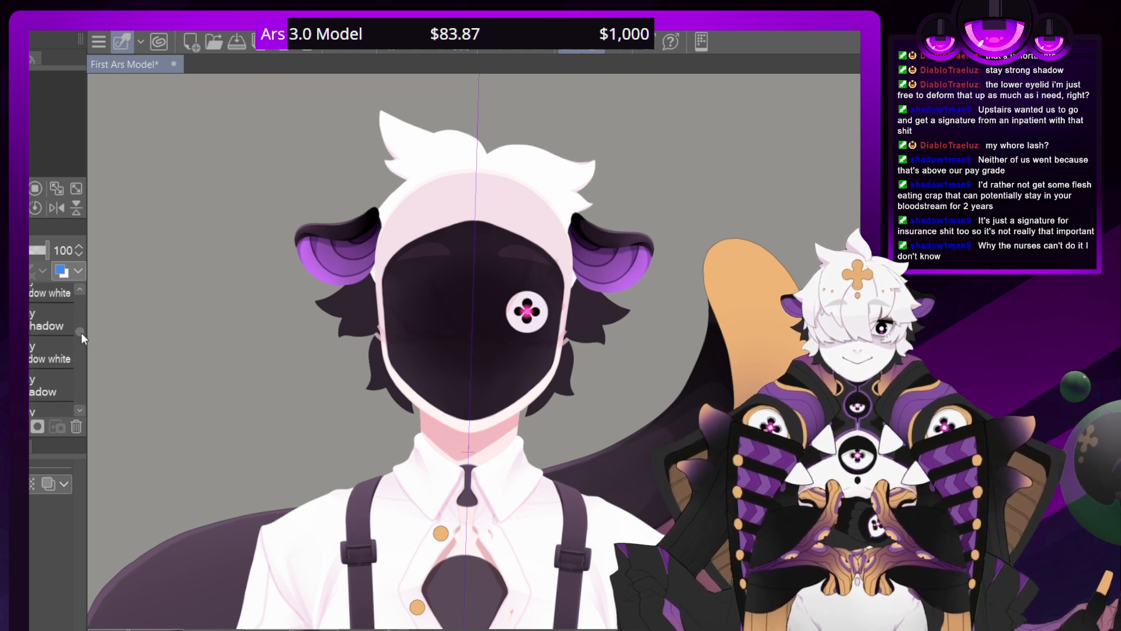
{"action": "scroll", "coordinate": [77, 328], "scroll_direction": "up", "scroll_amount": 2}
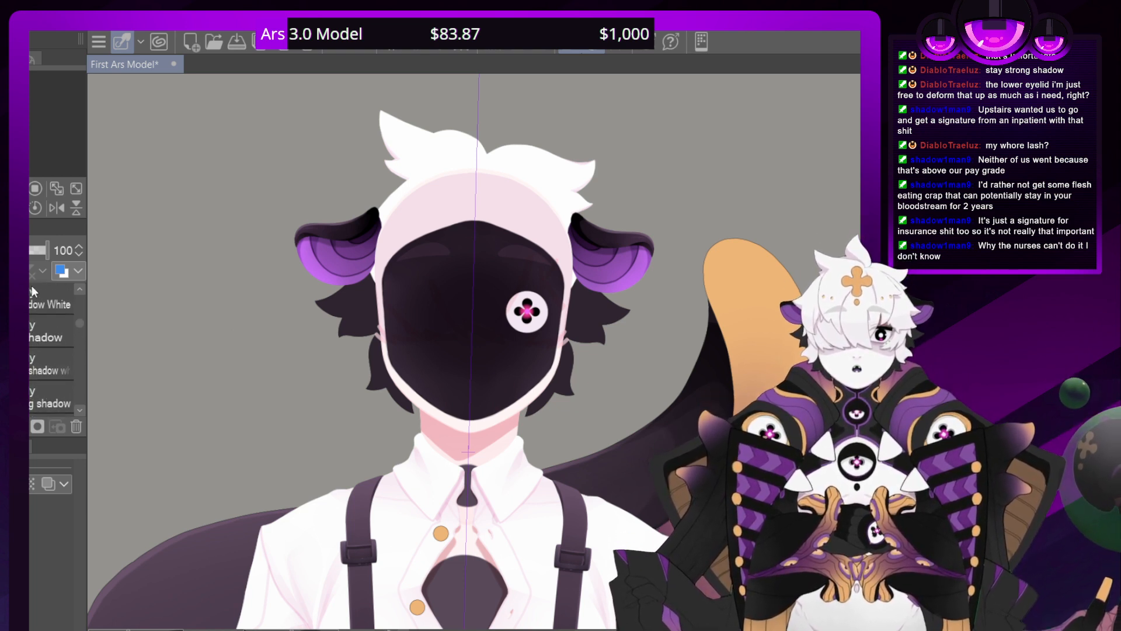
{"action": "scroll", "coordinate": [81, 324], "scroll_direction": "up", "scroll_amount": 2}
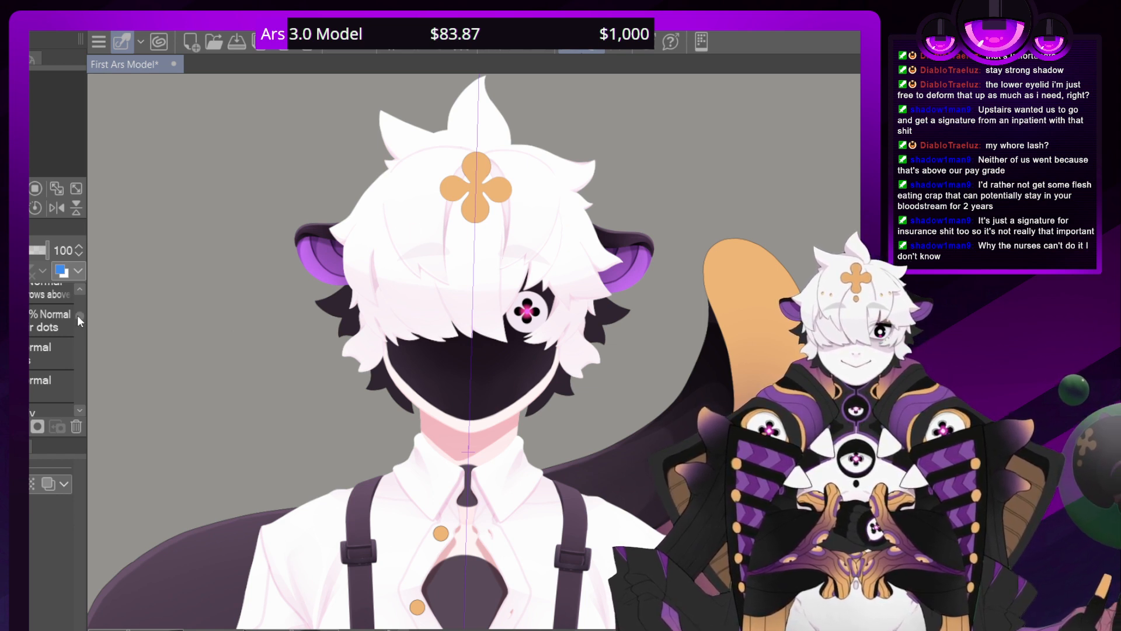
Collapse and hide the folder with the blacked-out face and clover eye to bring back the normal face
{"action": "left_click_drag", "start_coordinate": [77, 314], "coordinate": [79, 334]}
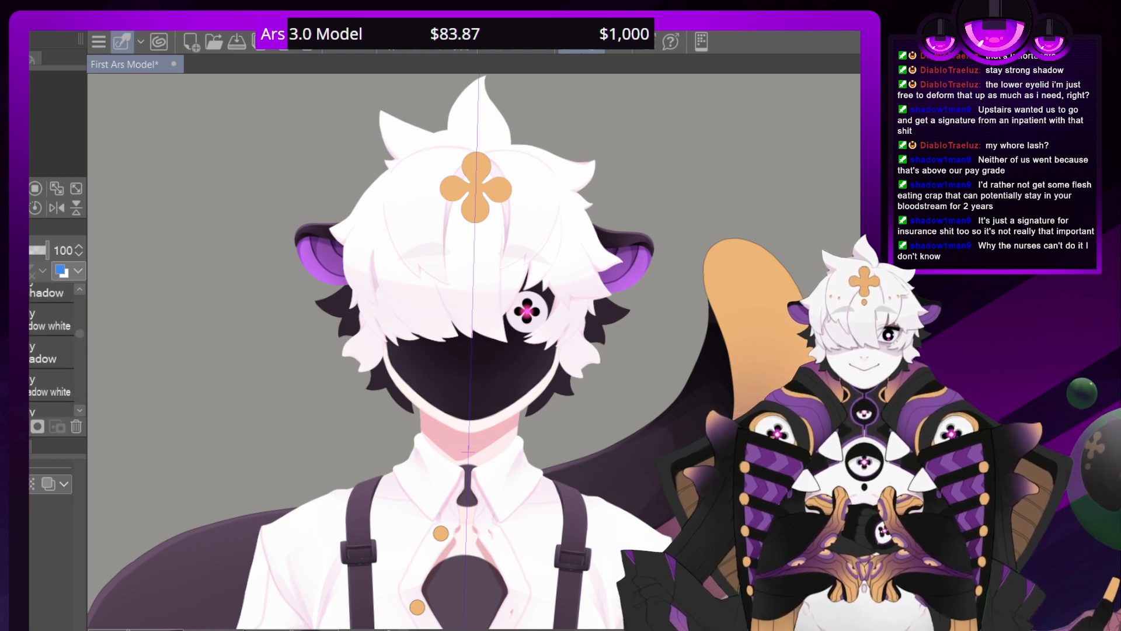
{"action": "left_click", "coordinate": [79, 411]}
{"action": "left_click", "coordinate": [79, 411]}
{"action": "left_click", "coordinate": [79, 411]}
{"action": "left_click", "coordinate": [80, 411]}
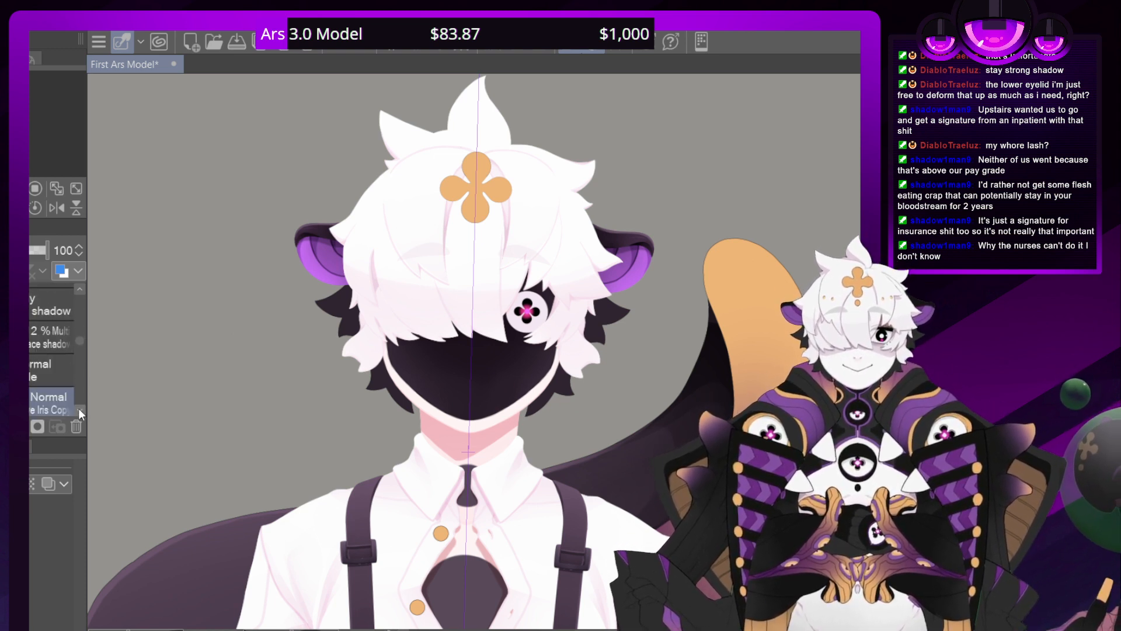
{"action": "left_click", "coordinate": [79, 411]}
{"action": "key", "text": "ctrl+z"}
{"action": "left_click", "coordinate": [54, 342]}
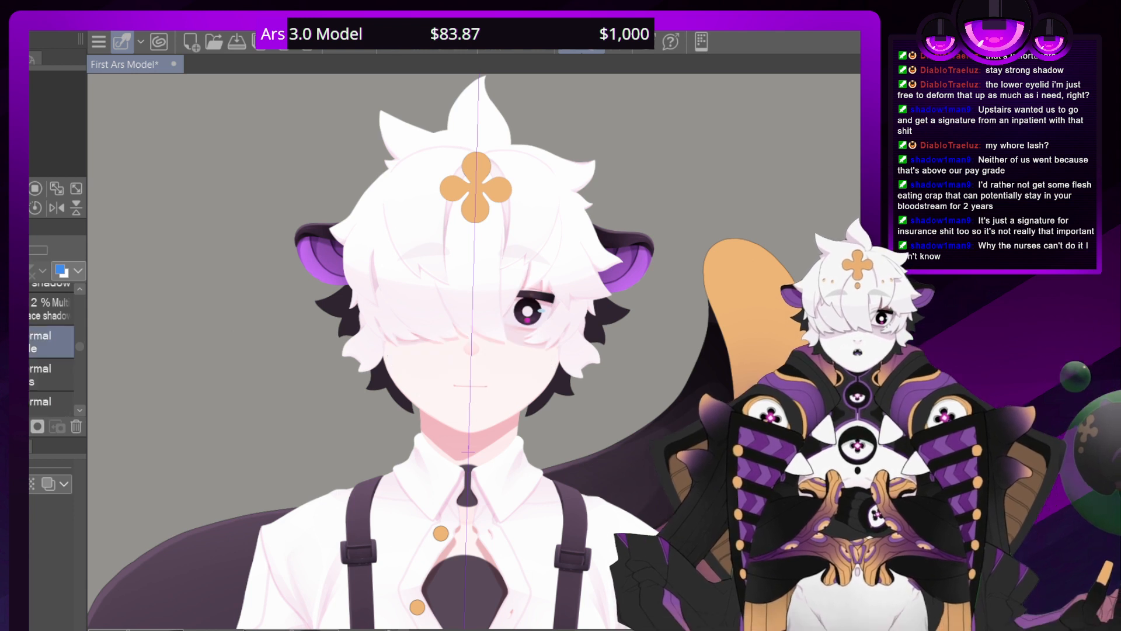
Collapse the open folders around the brows-above and dots layers to shorten the layer list
{"action": "left_click_drag", "start_coordinate": [78, 342], "coordinate": [80, 297]}
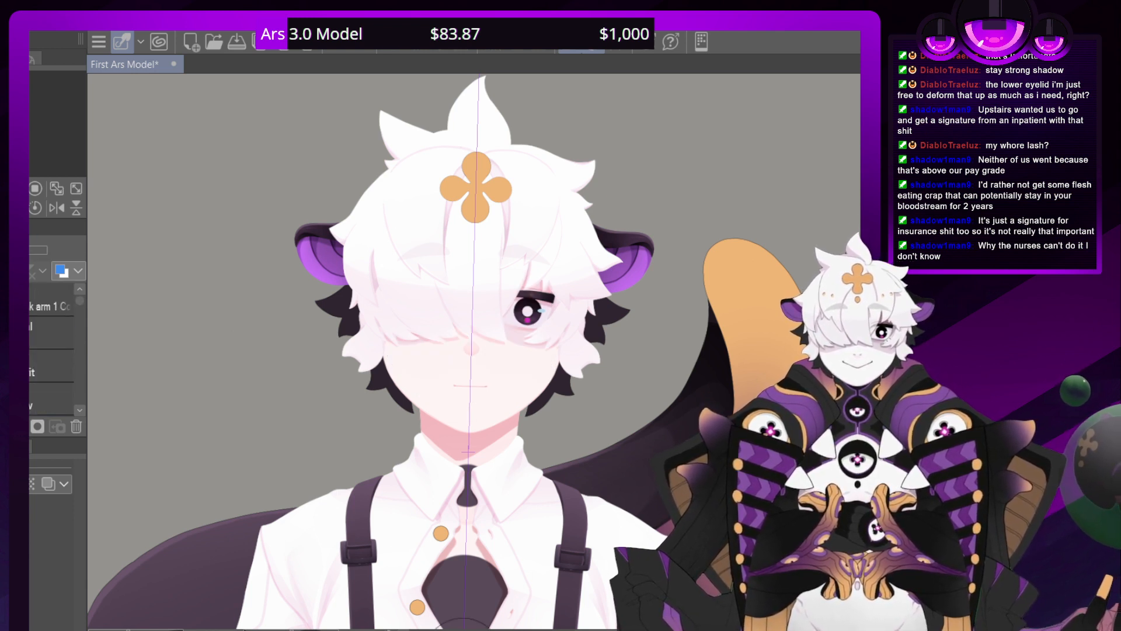
{"action": "left_click", "coordinate": [78, 410]}
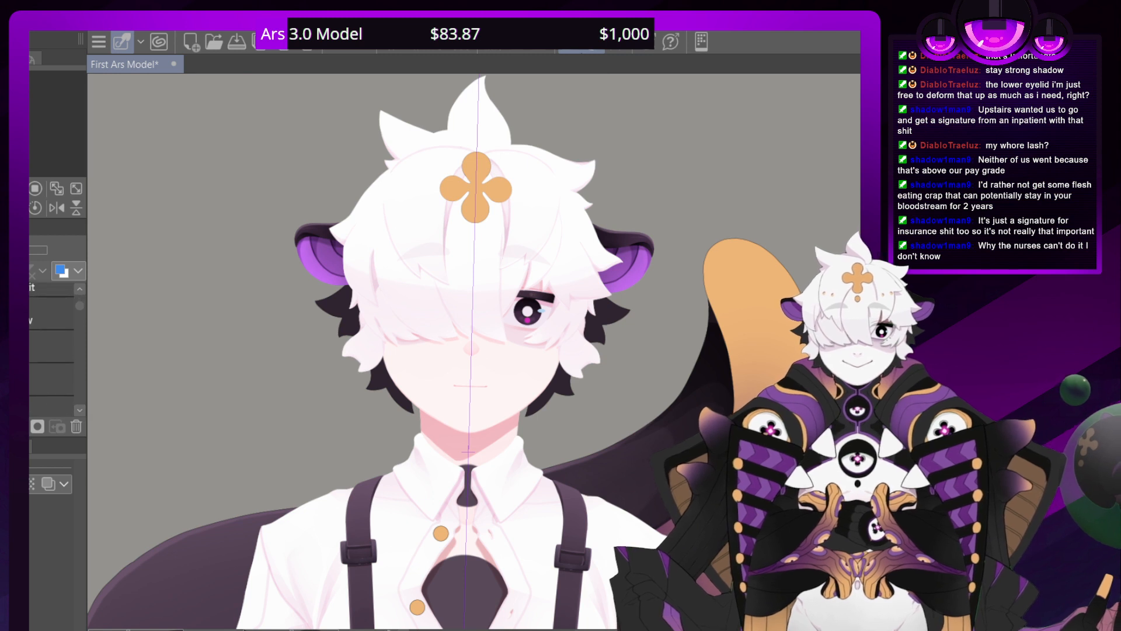
{"action": "left_click", "coordinate": [79, 410]}
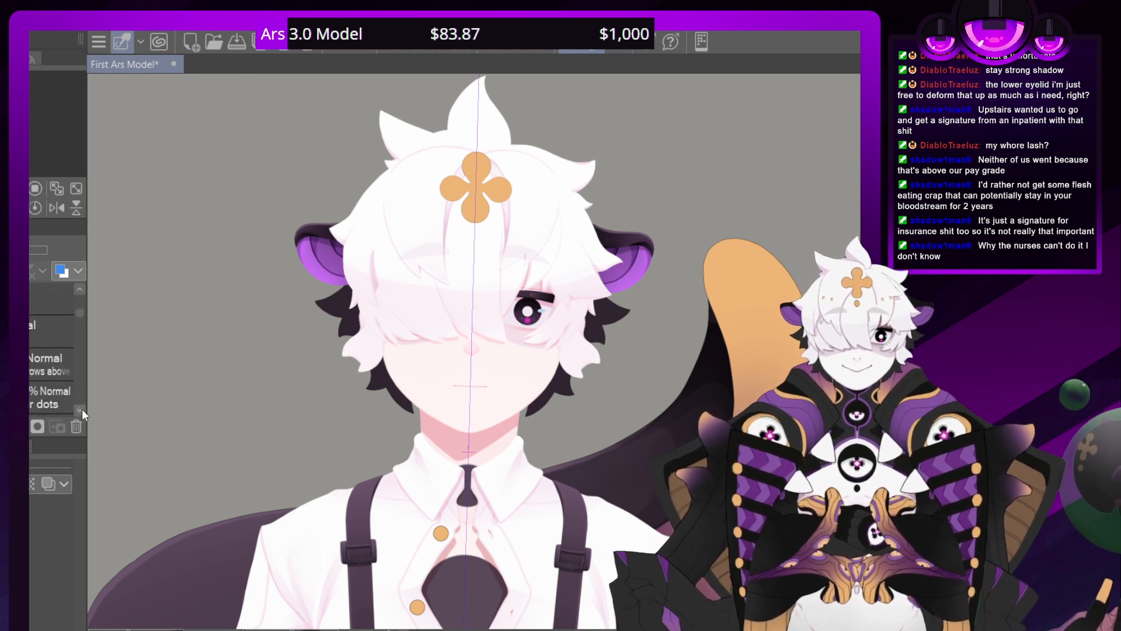
{"action": "left_click", "coordinate": [51, 331]}
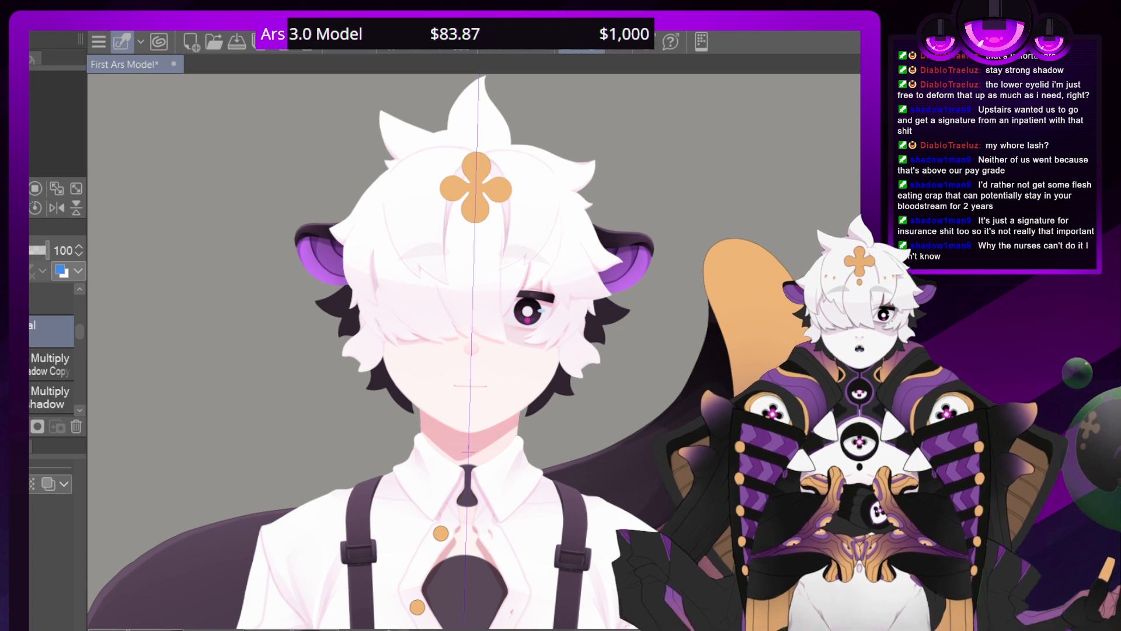
{"action": "left_click", "coordinate": [23, 300]}
Show the dark cap and scarf on the character
{"action": "left_click_drag", "start_coordinate": [78, 375], "coordinate": [81, 321]}
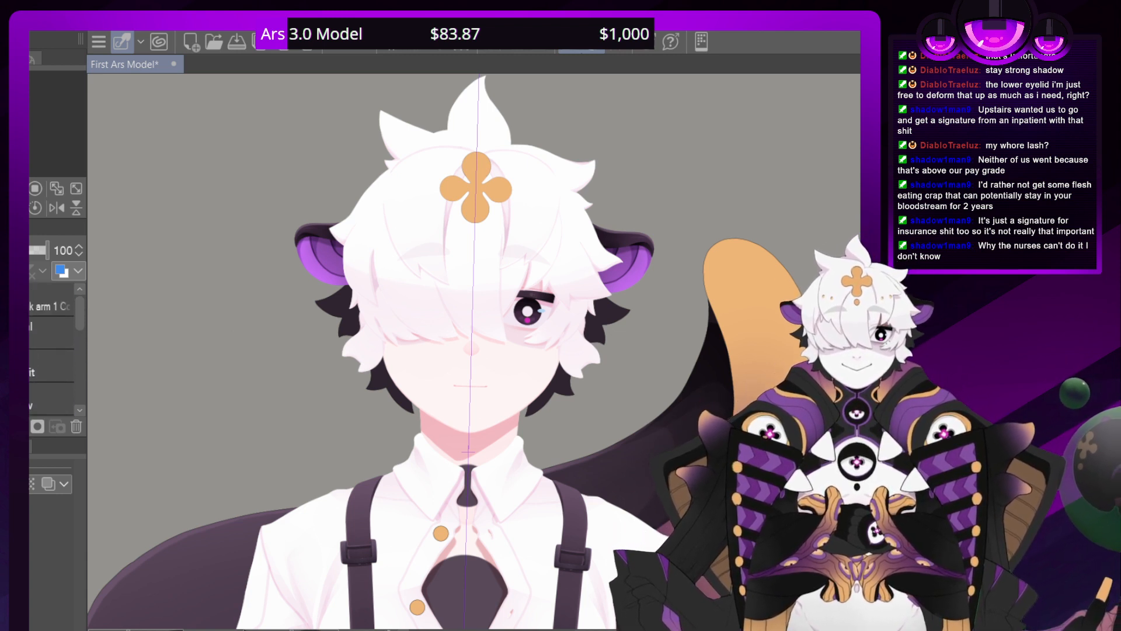
{"action": "left_click", "coordinate": [21, 365]}
{"action": "left_click", "coordinate": [79, 411]}
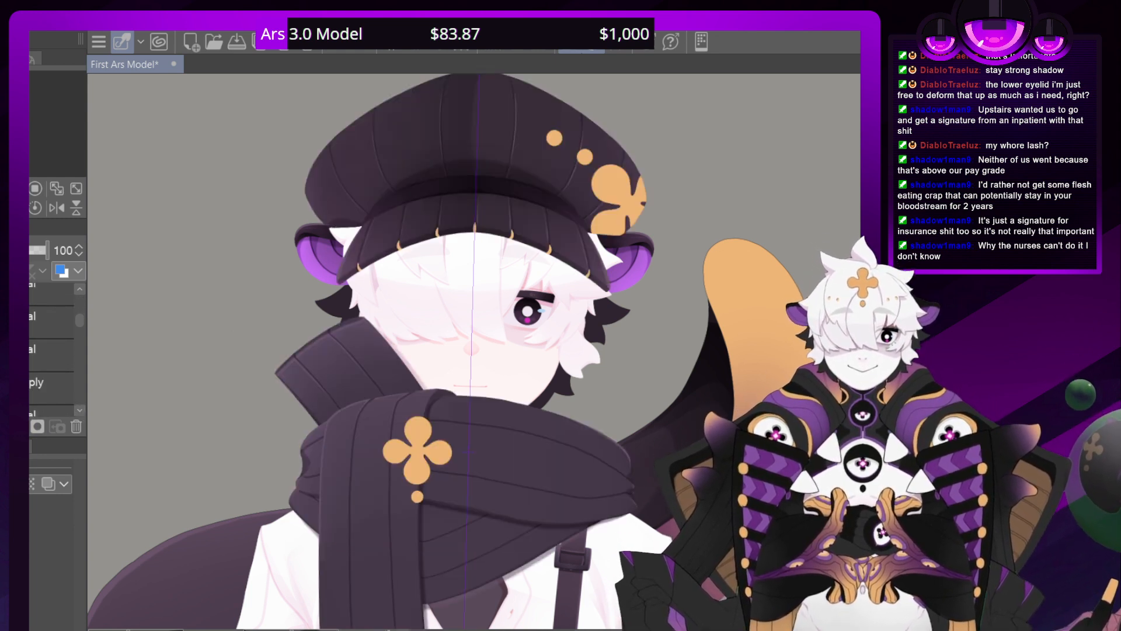
Check the cap and scarf on the character and hide the scarf, leaving the dark cap on
{"action": "scroll", "coordinate": [482, 350], "scroll_direction": "down", "scroll_amount": 6}
{"action": "scroll", "coordinate": [482, 350], "scroll_direction": "up", "scroll_amount": 1}
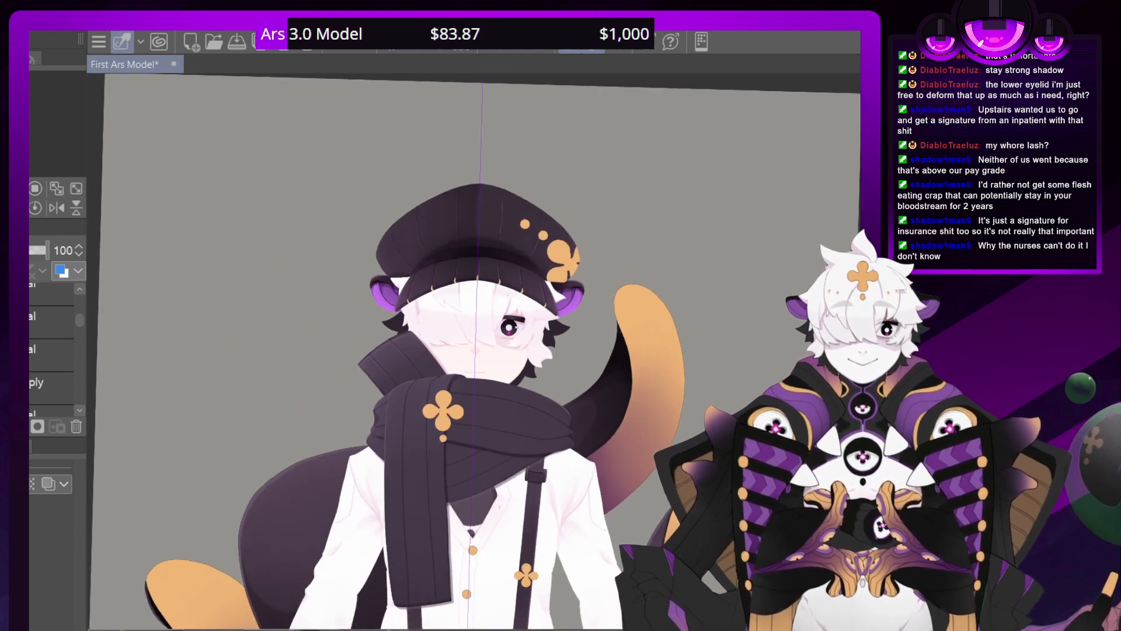
{"action": "scroll", "coordinate": [481, 354], "scroll_direction": "up", "scroll_amount": 1}
{"action": "scroll", "coordinate": [481, 354], "scroll_direction": "down", "scroll_amount": 1}
{"action": "scroll", "coordinate": [482, 354], "scroll_direction": "up", "scroll_amount": 5}
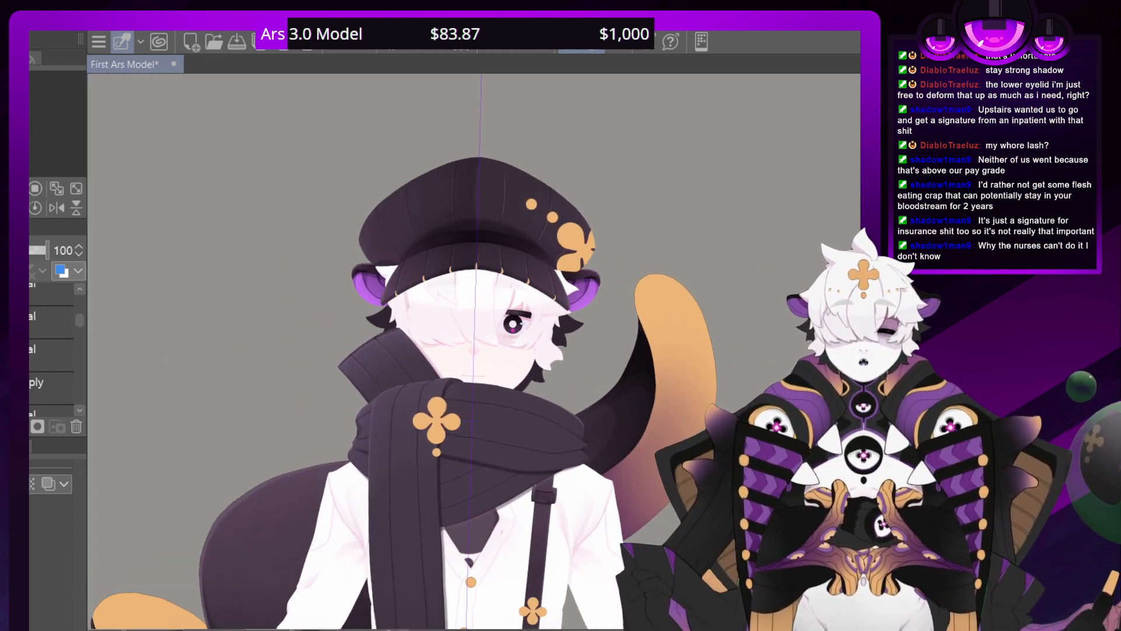
{"action": "scroll", "coordinate": [473, 352], "scroll_direction": "up", "scroll_amount": 2}
{"action": "scroll", "coordinate": [474, 352], "scroll_direction": "down", "scroll_amount": 3}
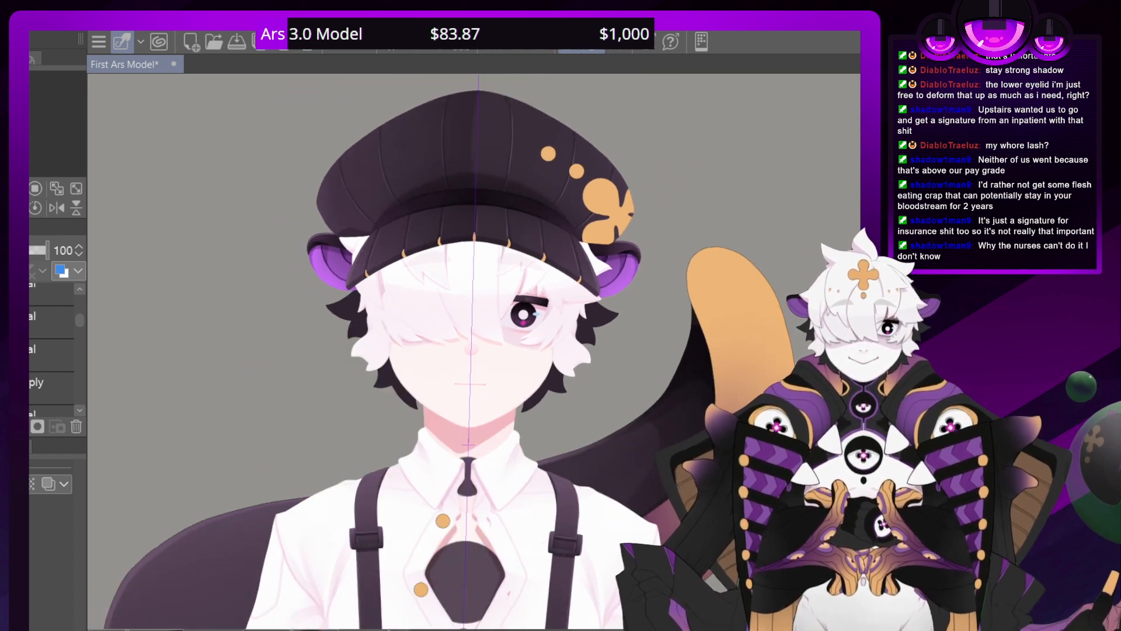
Show the dark ribbed sweater with the purple clover-patterned front over the white shirt and suspenders
{"action": "left_click_drag", "start_coordinate": [491, 467], "coordinate": [470, 221]}
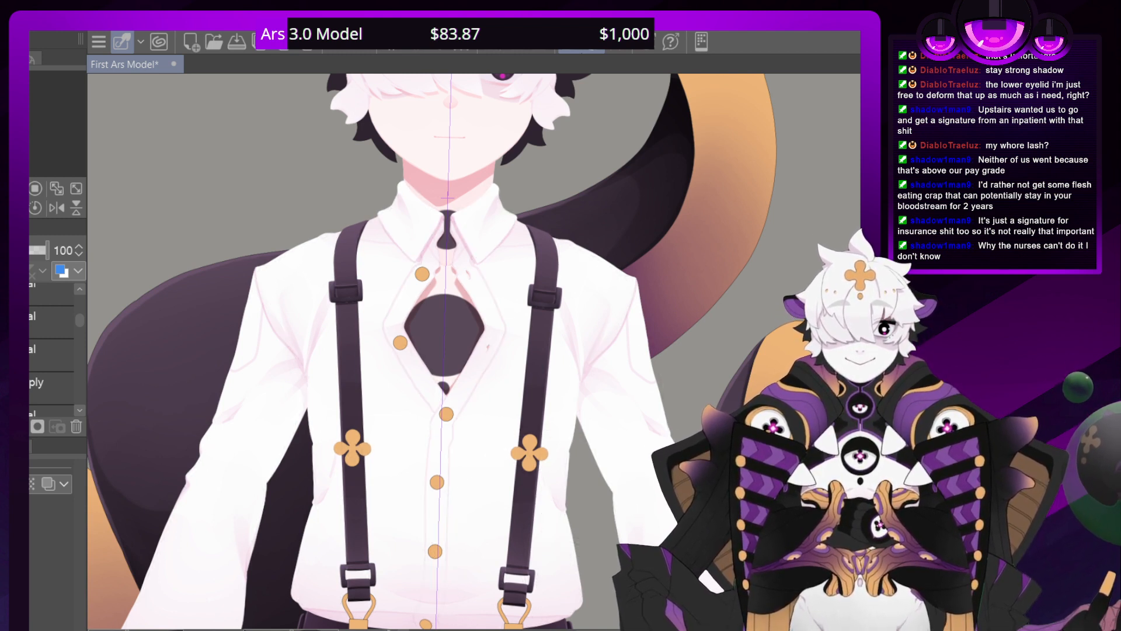
{"action": "scroll", "coordinate": [76, 412], "scroll_direction": "down", "scroll_amount": 2}
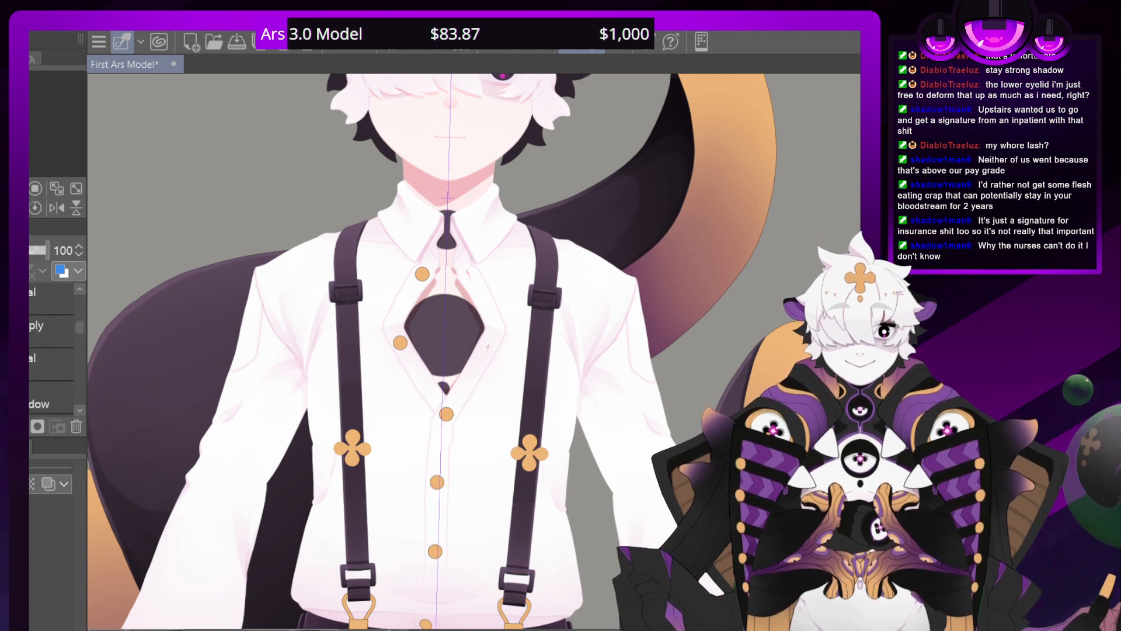
{"action": "scroll", "coordinate": [78, 409], "scroll_direction": "down", "scroll_amount": 3}
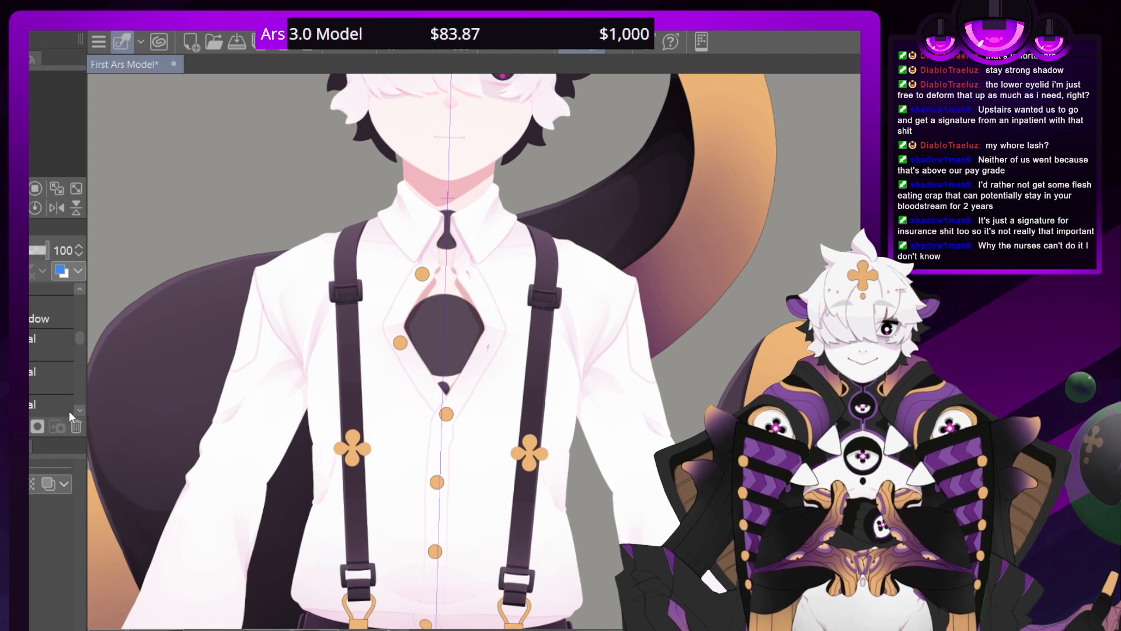
{"action": "scroll", "coordinate": [80, 410], "scroll_direction": "down", "scroll_amount": 2}
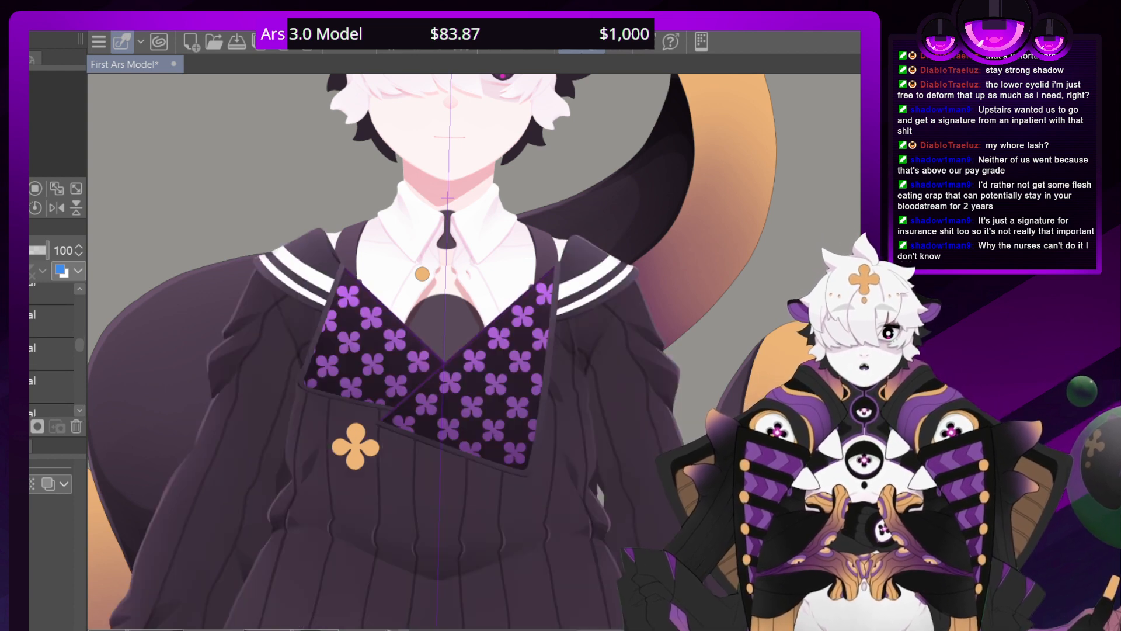
Reset the canvas rotation and examine the full outfit from the cap down to the shoes, including the sweater front
{"action": "scroll", "coordinate": [482, 351], "scroll_direction": "down", "scroll_amount": 7}
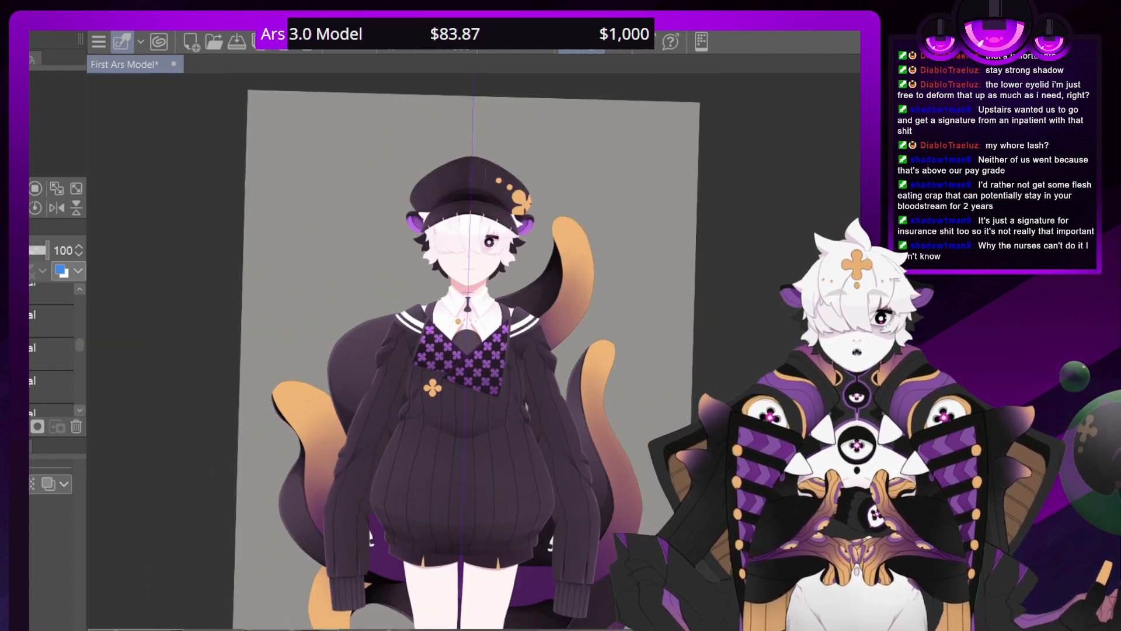
{"action": "scroll", "coordinate": [481, 350], "scroll_direction": "up", "scroll_amount": 1}
{"action": "key", "text": "ctrl+@"}
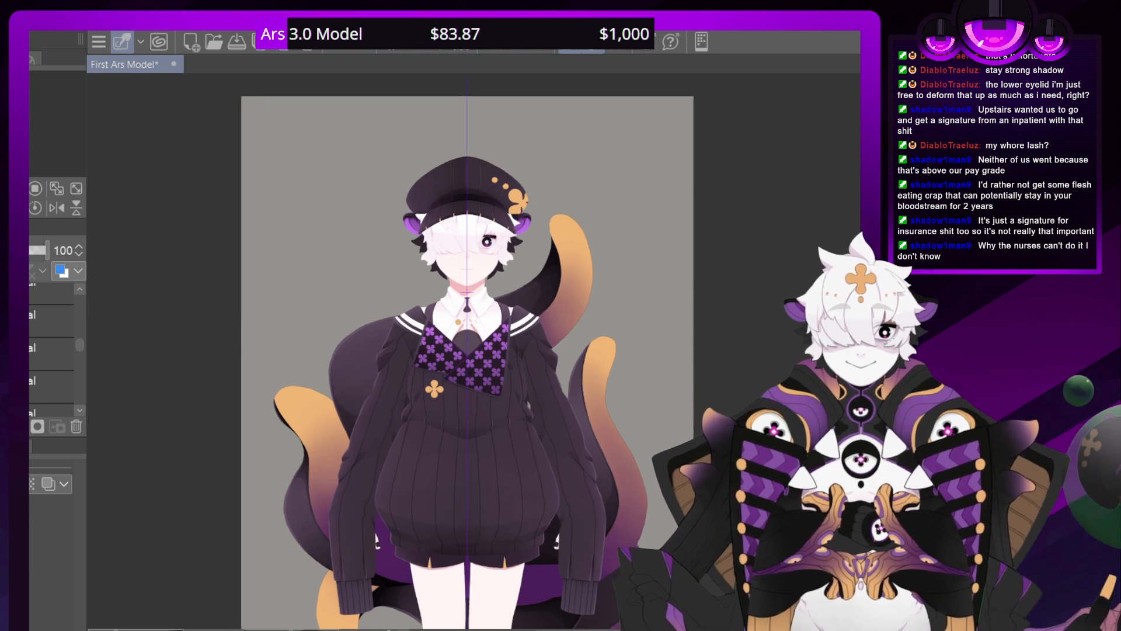
{"action": "left_click_drag", "start_coordinate": [467, 362], "coordinate": [450, 54]}
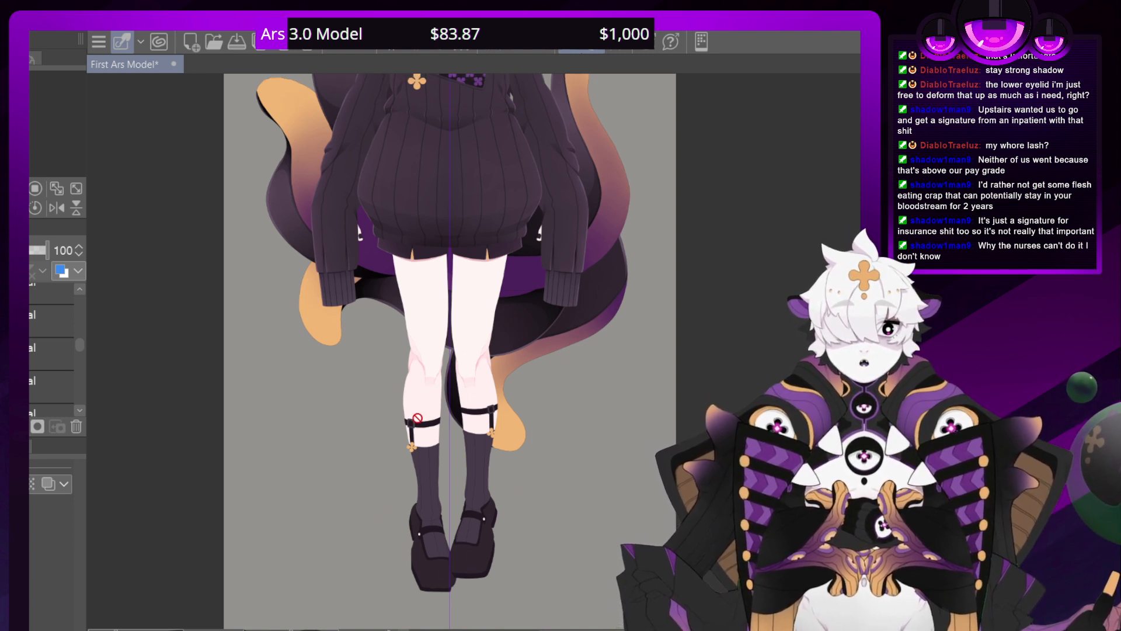
{"action": "left_click_drag", "start_coordinate": [418, 418], "coordinate": [424, 621]}
{"action": "left_click_drag", "start_coordinate": [427, 374], "coordinate": [420, 467]}
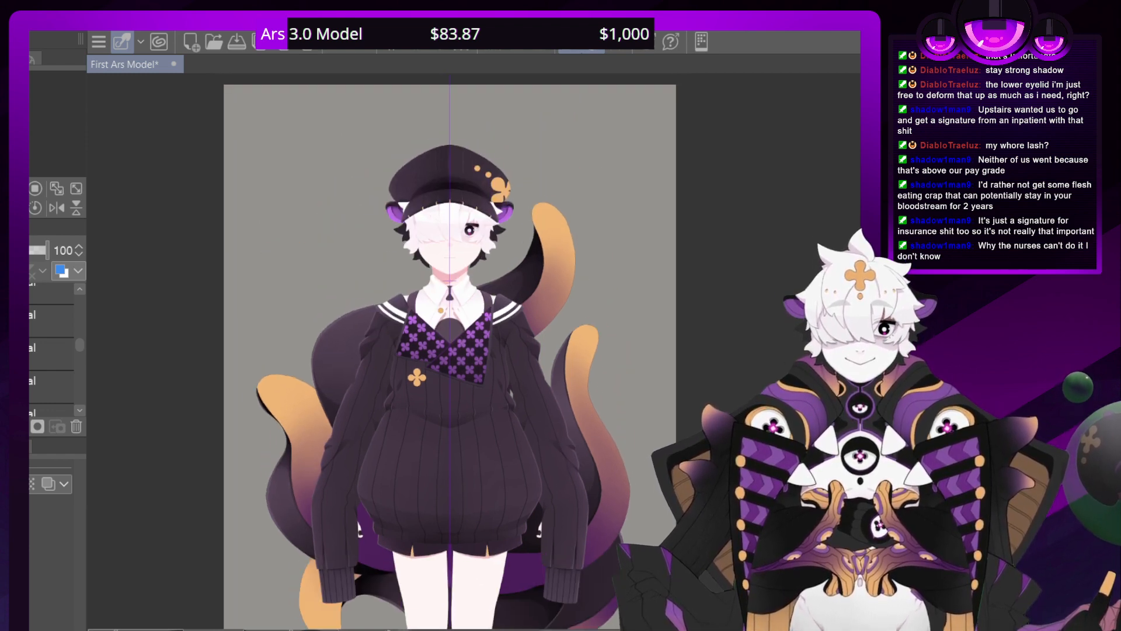
{"action": "scroll", "coordinate": [471, 351], "scroll_direction": "up", "scroll_amount": 5}
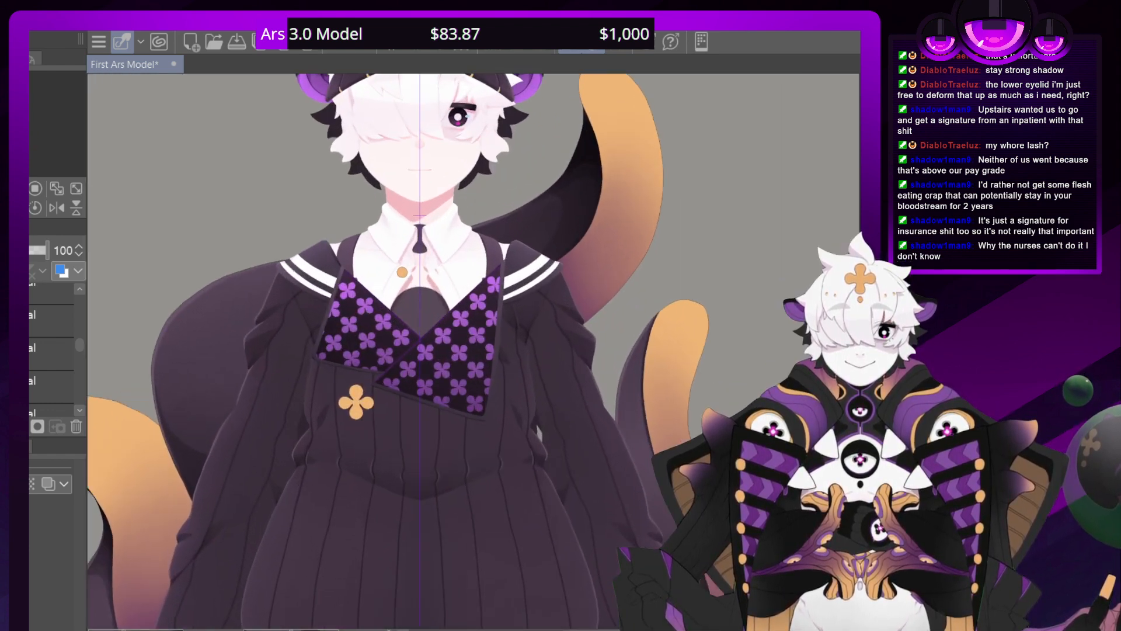
{"action": "left_click_drag", "start_coordinate": [471, 351], "coordinate": [575, 398]}
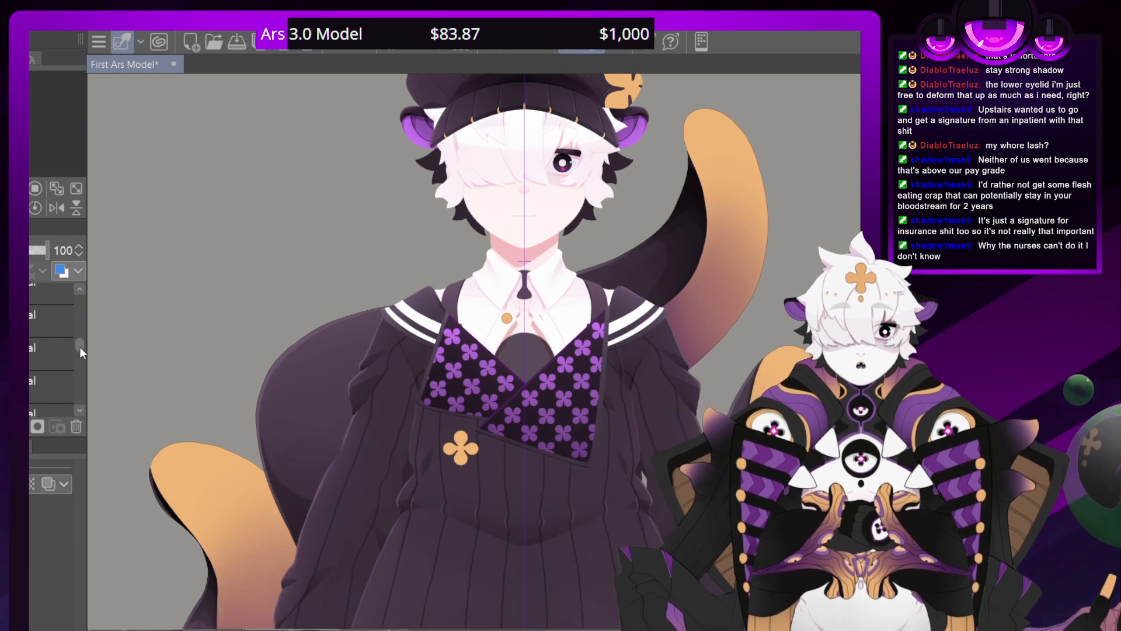
Try showing the purple gem on the small necktie below the shirt collar
{"action": "left_click_drag", "start_coordinate": [80, 347], "coordinate": [79, 341]}
{"action": "key", "text": "ctrl+z"}
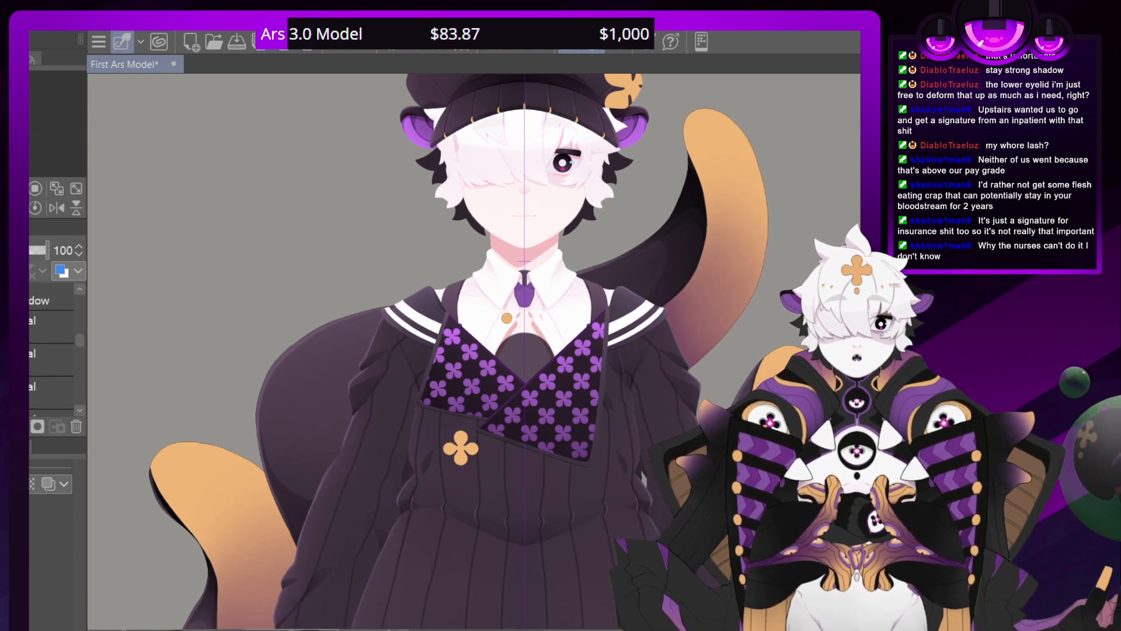
{"action": "key", "text": "ctrl+y"}
Select and show the dark bent sleeve piece with the ribbed cuff in front of the sweater
{"action": "left_click_drag", "start_coordinate": [78, 340], "coordinate": [82, 313]}
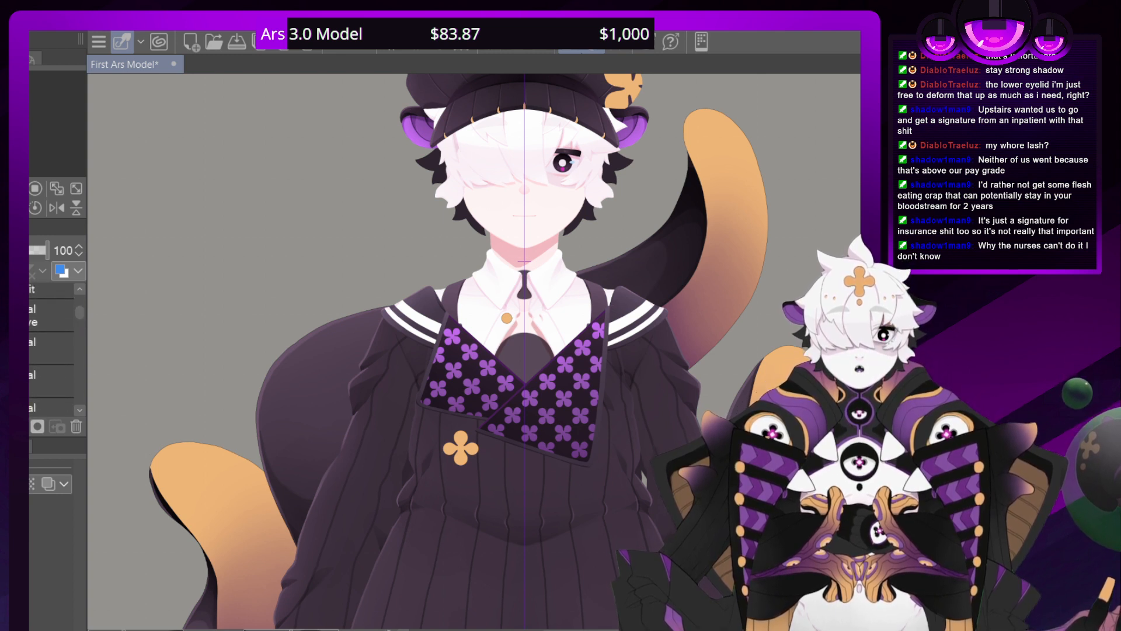
{"action": "left_click", "coordinate": [52, 315]}
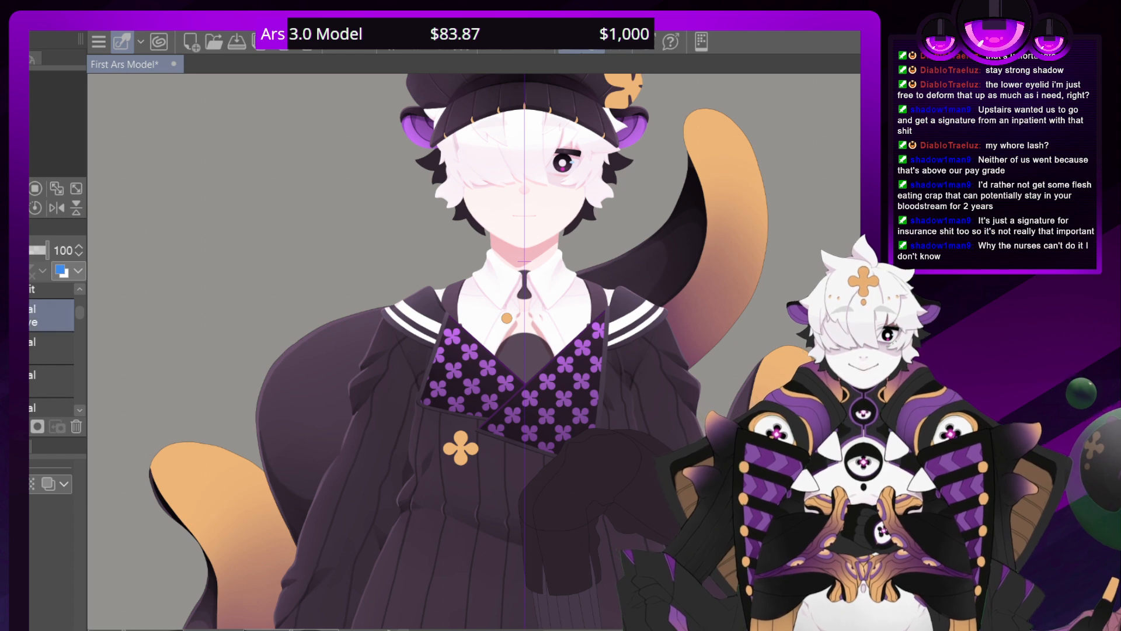
{"action": "scroll", "coordinate": [484, 350], "scroll_direction": "down", "scroll_amount": 10}
{"action": "scroll", "coordinate": [484, 350], "scroll_direction": "up", "scroll_amount": 5}
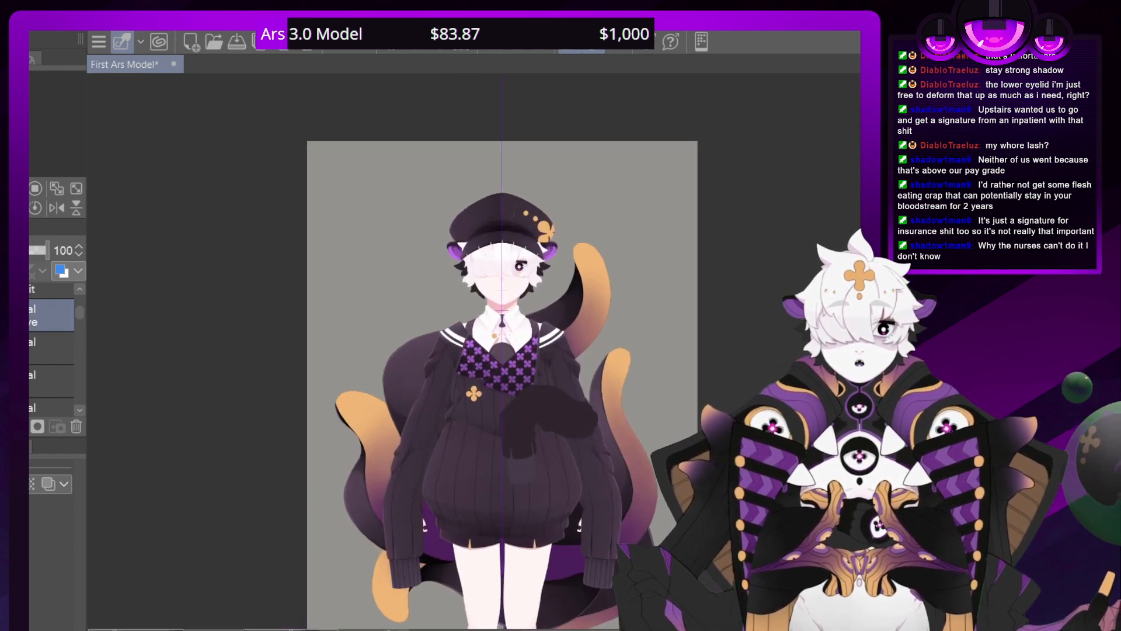
{"action": "left_click_drag", "start_coordinate": [484, 350], "coordinate": [489, 288]}
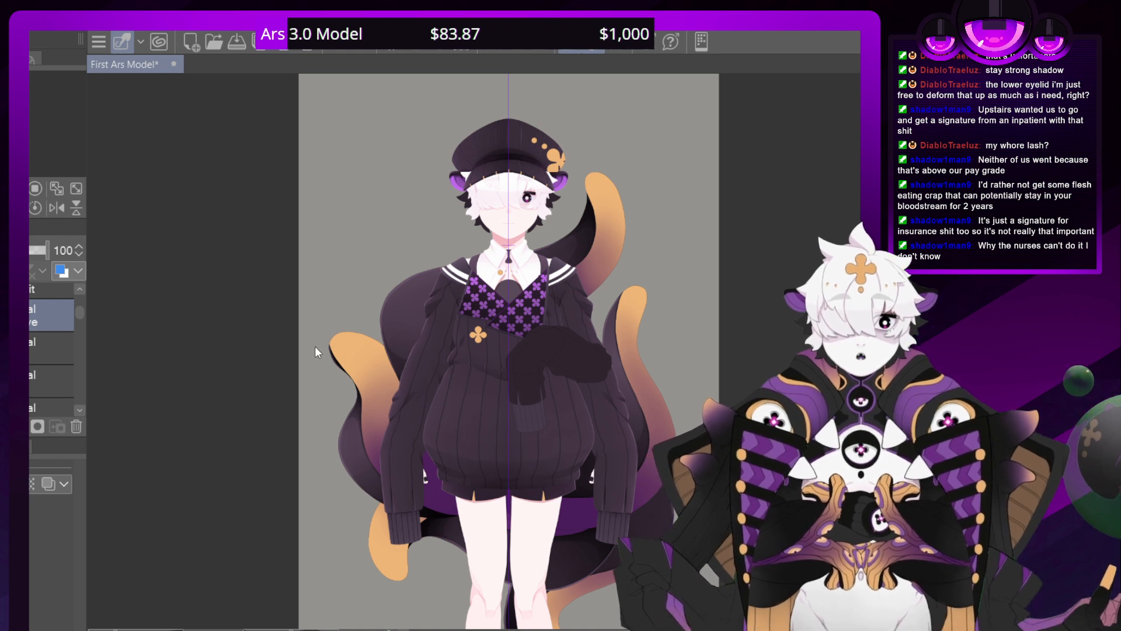
Try mirroring the dark bent sleeve piece horizontally and shifting it left across the torso
{"action": "key", "text": "ctrl+t"}
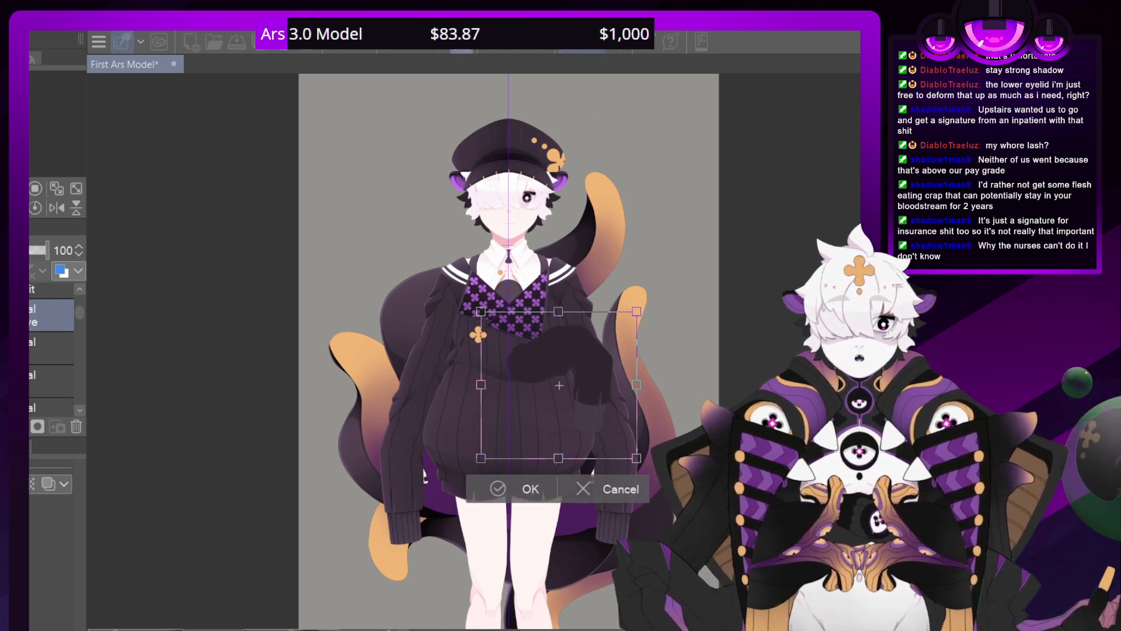
{"action": "key", "text": "Left"}
{"action": "key", "text": "Left"}
{"action": "key", "text": "Left"}
{"action": "key", "text": "Left"}
{"action": "key", "text": "Left"}
{"action": "key", "text": "Left"}
{"action": "key", "text": "Left"}
{"action": "key", "text": "Left"}
{"action": "key", "text": "Left"}
{"action": "key", "text": "Left"}
{"action": "key", "text": "Left"}
{"action": "key", "text": "Left"}
{"action": "key", "text": "Left"}
{"action": "key", "text": "Left"}
{"action": "key", "text": "Left"}
{"action": "key", "text": "Left"}
{"action": "key", "text": "Left"}
{"action": "key", "text": "Left"}
{"action": "key", "text": "Left"}
{"action": "key", "text": "Left"}
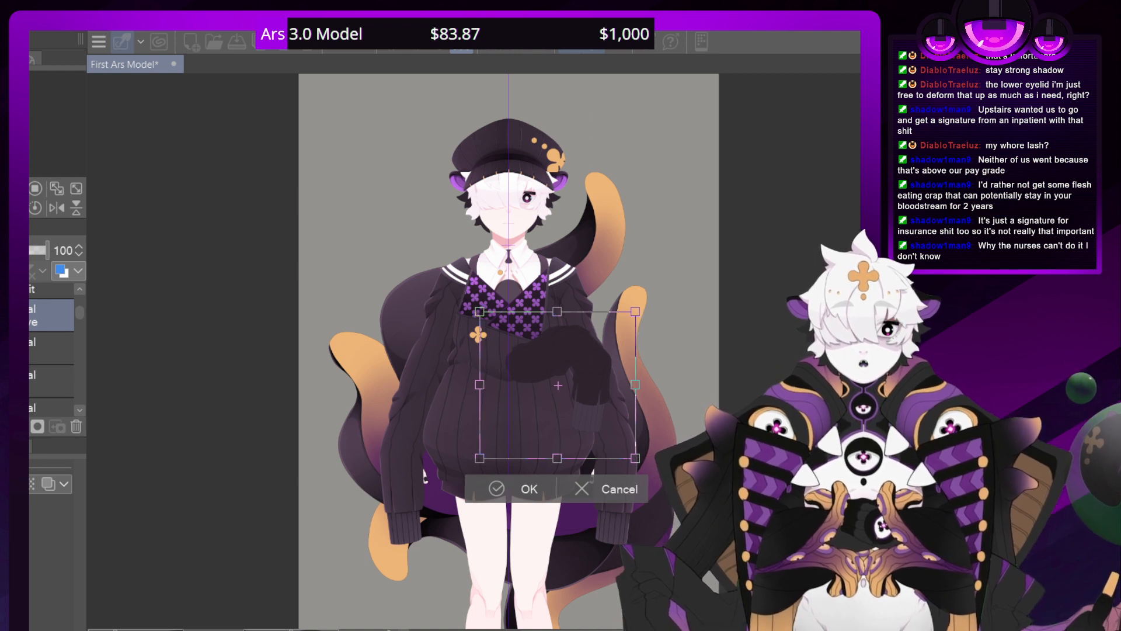
{"action": "key", "text": "Left"}
{"action": "key", "text": "Left"}
{"action": "key", "text": "Left"}
{"action": "key", "text": "Left"}
{"action": "key", "text": "Left"}
{"action": "key", "text": "Left"}
{"action": "key", "text": "Left"}
{"action": "key", "text": "Left"}
{"action": "key", "text": "Left"}
{"action": "key", "text": "Left"}
{"action": "key", "text": "Left"}
{"action": "key", "text": "Left"}
{"action": "key", "text": "Left"}
{"action": "key", "text": "Left"}
{"action": "key", "text": "Left"}
{"action": "key", "text": "Left"}
{"action": "key", "text": "Left"}
{"action": "key", "text": "Left"}
{"action": "key", "text": "Left"}
{"action": "key", "text": "Left"}
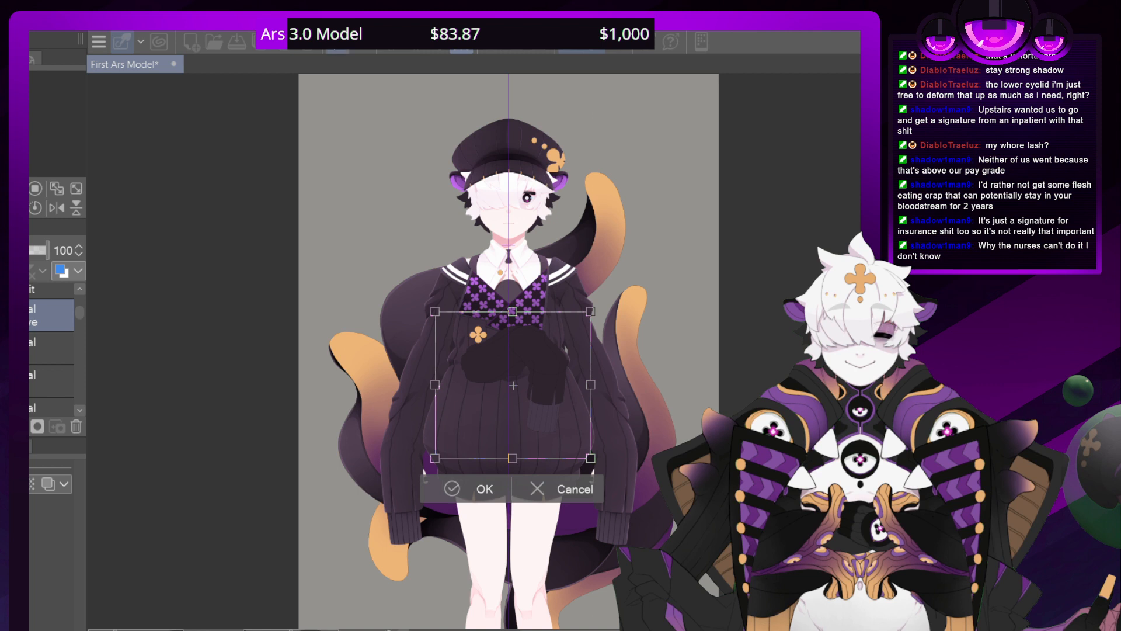
{"action": "left_click", "coordinate": [338, 42]}
{"action": "left_click", "coordinate": [337, 42]}
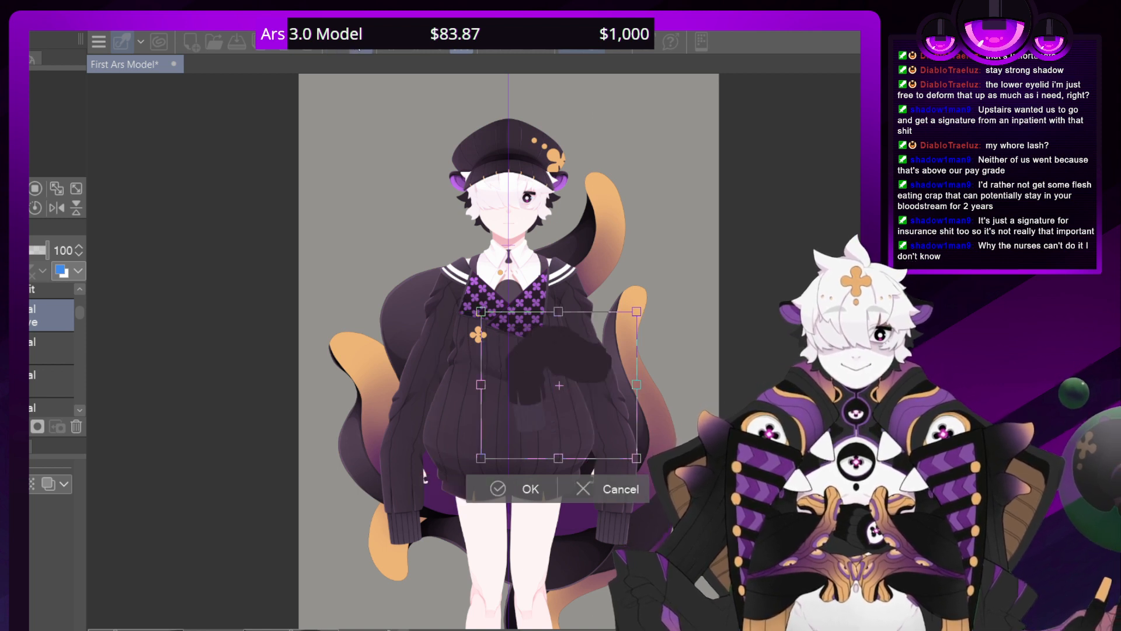
Shift the mirrored bent sleeve piece left across the torso until its rounded elbow overlaps the sweater's left-hand sleeve
{"action": "scroll", "coordinate": [481, 351], "scroll_direction": "up", "scroll_amount": 3}
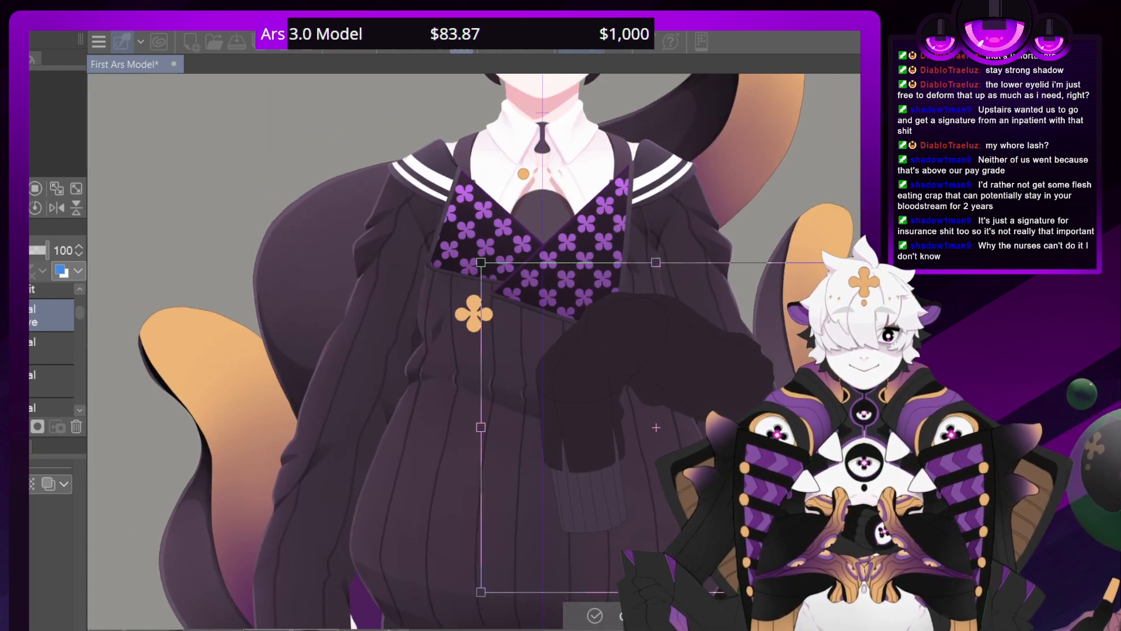
{"action": "left_click", "coordinate": [363, 48]}
{"action": "key", "text": "Left"}
{"action": "key", "text": "Left"}
{"action": "key", "text": "Left"}
{"action": "key", "text": "Left"}
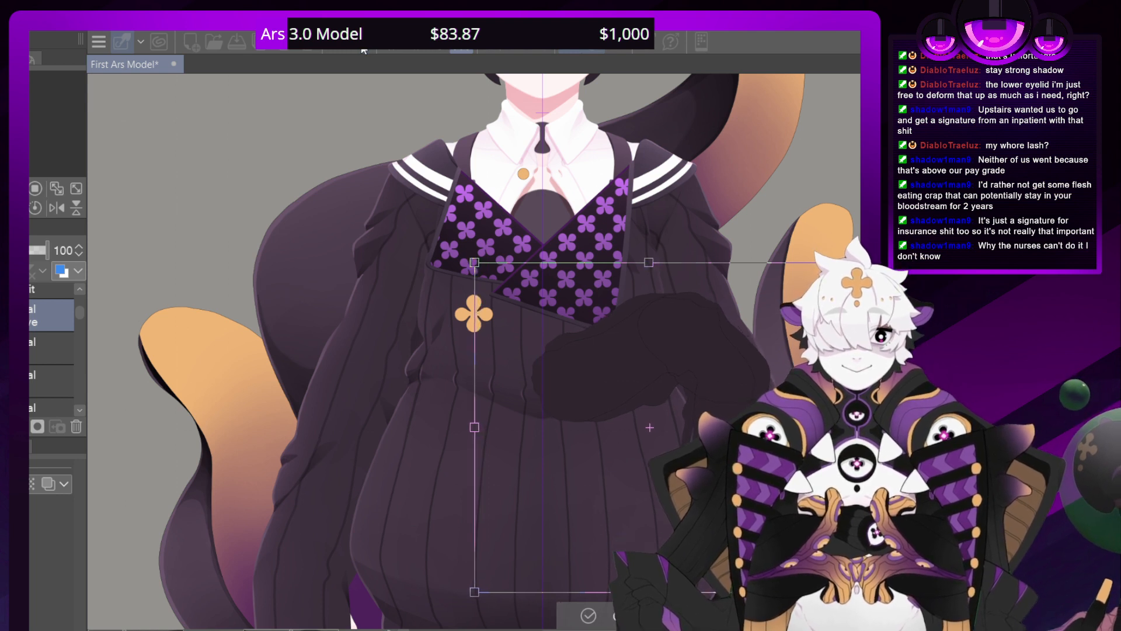
{"action": "key", "text": "Left"}
{"action": "key", "text": "Left"}
{"action": "key", "text": "Left"}
{"action": "key", "text": "Left"}
{"action": "key", "text": "Left"}
{"action": "key", "text": "Left"}
{"action": "key", "text": "Left"}
{"action": "key", "text": "Left"}
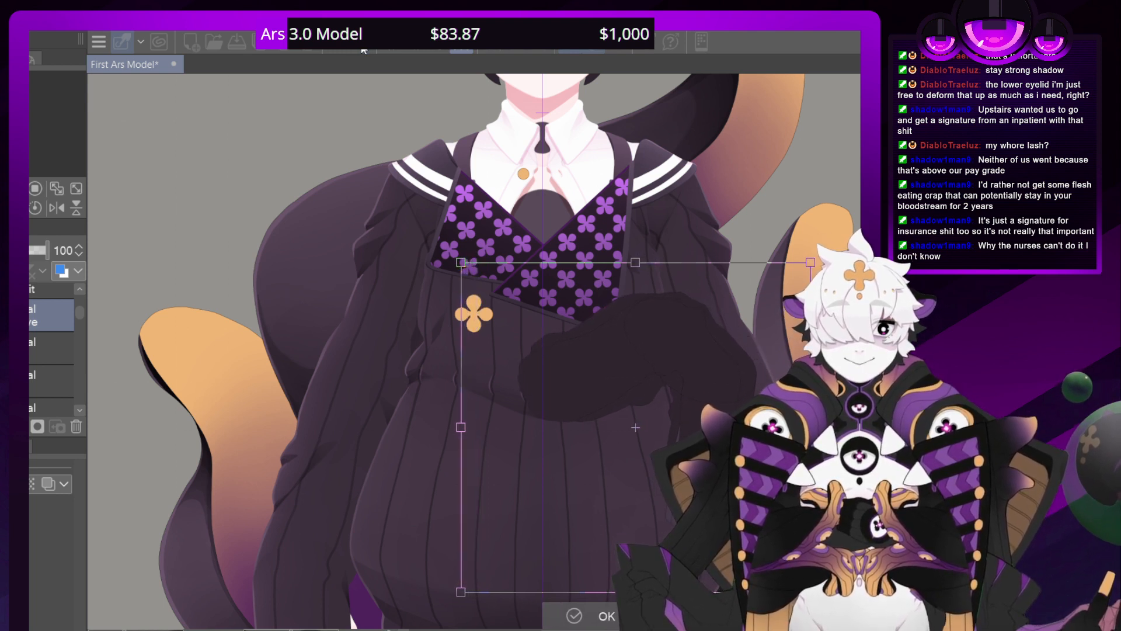
{"action": "key", "text": "Left"}
{"action": "key", "text": "Left"}
{"action": "key", "text": "Left"}
{"action": "key", "text": "Left"}
{"action": "key", "text": "Left"}
{"action": "key", "text": "Left"}
{"action": "key", "text": "Left"}
{"action": "key", "text": "Left"}
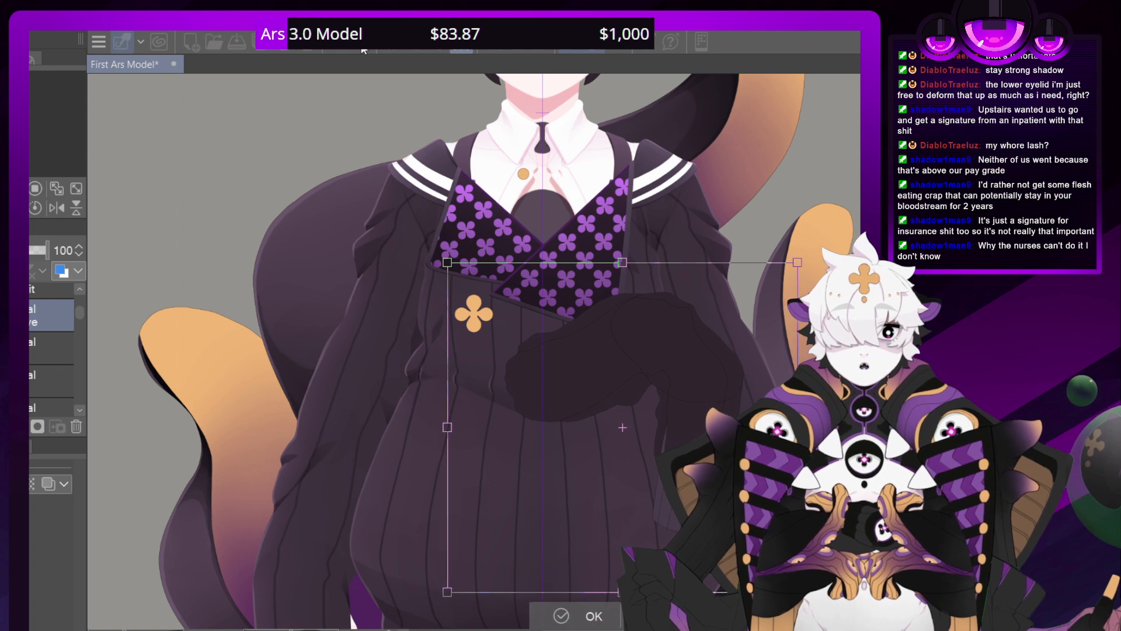
{"action": "key", "text": "Left"}
{"action": "key", "text": "Left"}
{"action": "key", "text": "Left"}
{"action": "key", "text": "Left"}
{"action": "key", "text": "Left"}
{"action": "key", "text": "Left"}
{"action": "key", "text": "Left"}
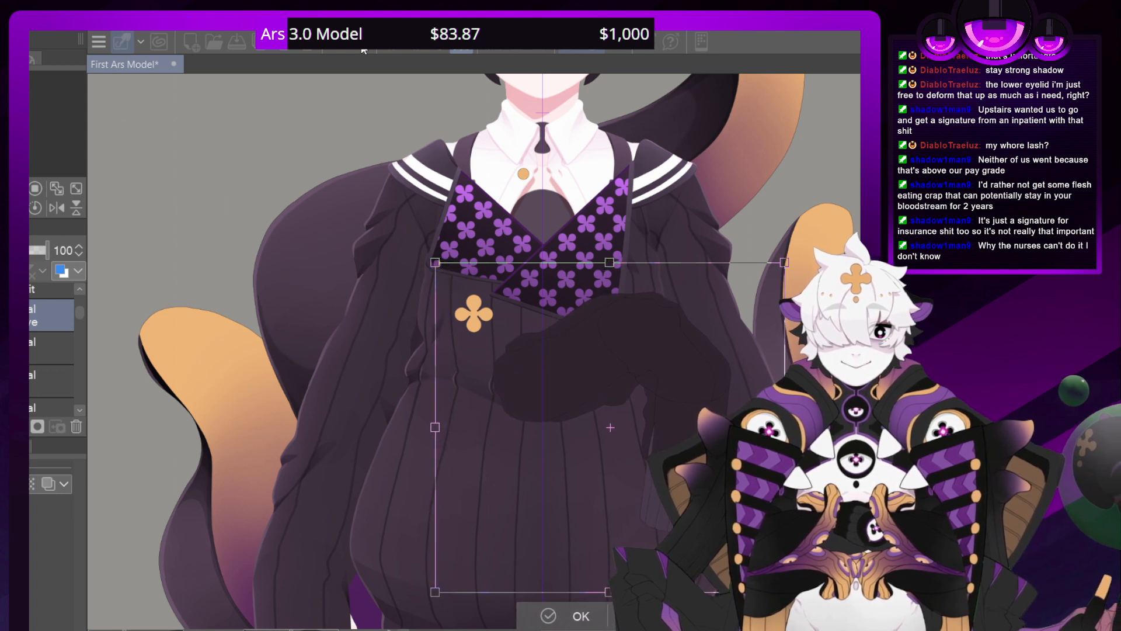
{"action": "key", "text": "Left"}
{"action": "key", "text": "Left"}
{"action": "key", "text": "Left"}
{"action": "key", "text": "Left"}
{"action": "key", "text": "Left"}
{"action": "key", "text": "Left"}
{"action": "key", "text": "Left"}
{"action": "key", "text": "Left"}
{"action": "key", "text": "Left"}
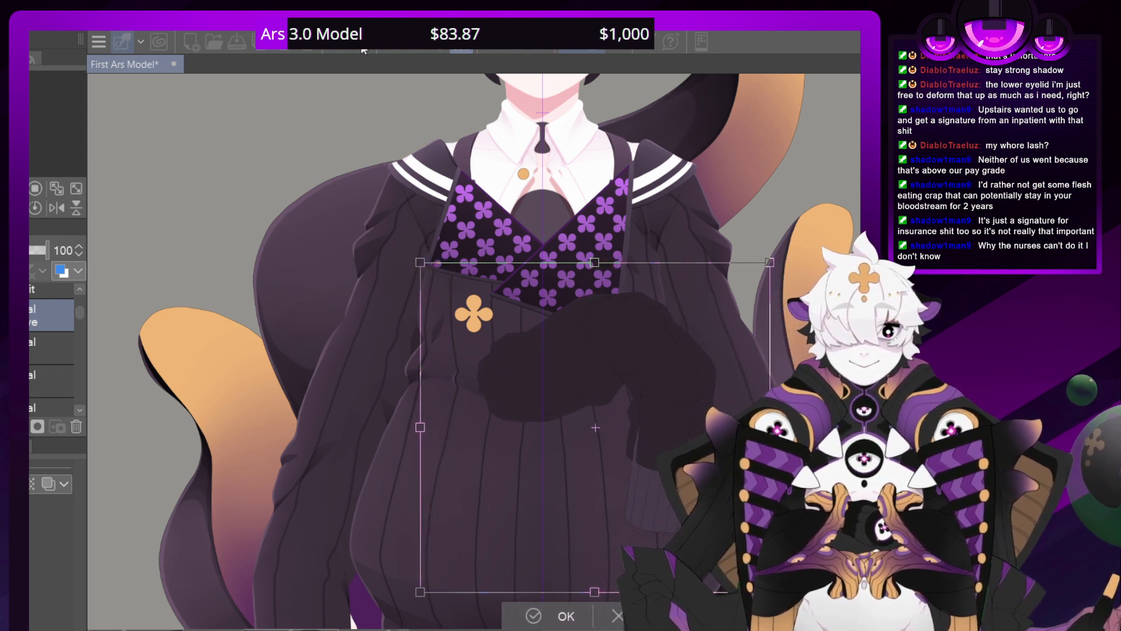
{"action": "key", "text": "Left"}
{"action": "key", "text": "Left"}
{"action": "key", "text": "Left"}
{"action": "key", "text": "Left"}
{"action": "key", "text": "Left"}
{"action": "key", "text": "Left"}
{"action": "key", "text": "Left"}
{"action": "key", "text": "Left"}
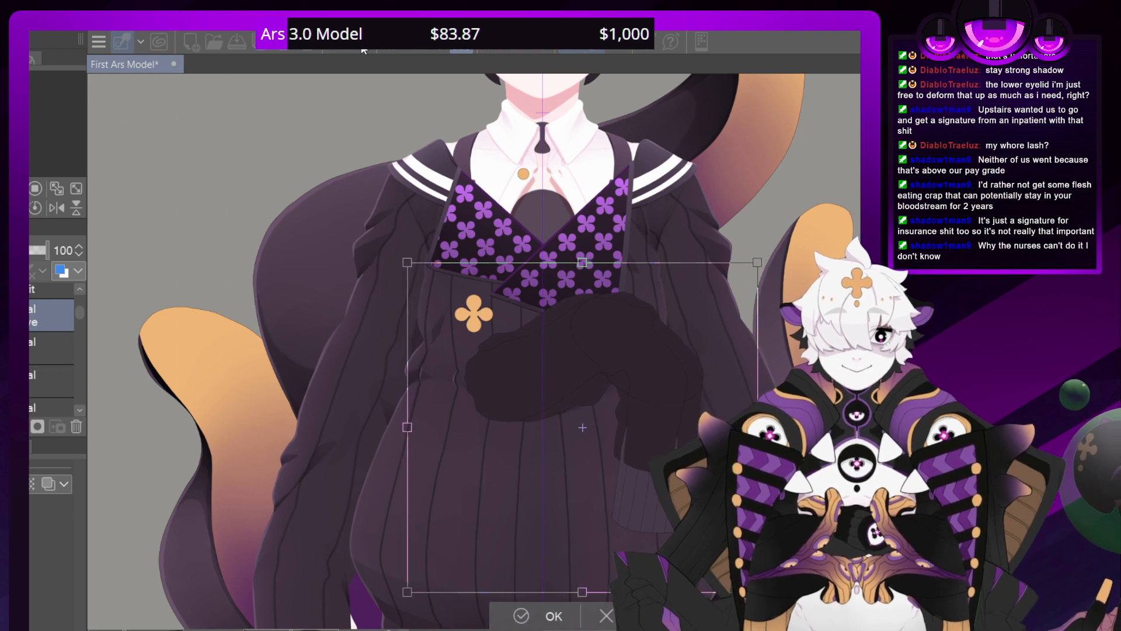
{"action": "key", "text": "Left"}
{"action": "key", "text": "Left"}
{"action": "key", "text": "Left"}
{"action": "key", "text": "Left"}
{"action": "key", "text": "Left"}
{"action": "key", "text": "Left"}
{"action": "key", "text": "Left"}
{"action": "key", "text": "Left"}
{"action": "key", "text": "Left"}
{"action": "key", "text": "Left"}
{"action": "key", "text": "Left"}
{"action": "key", "text": "Left"}
{"action": "key", "text": "Left"}
{"action": "key", "text": "Left"}
{"action": "key", "text": "Left"}
{"action": "key", "text": "Left"}
{"action": "key", "text": "Left"}
{"action": "key", "text": "Left"}
{"action": "key", "text": "Left"}
{"action": "key", "text": "Left"}
{"action": "key", "text": "Left"}
{"action": "key", "text": "Left"}
{"action": "key", "text": "Left"}
{"action": "key", "text": "Left"}
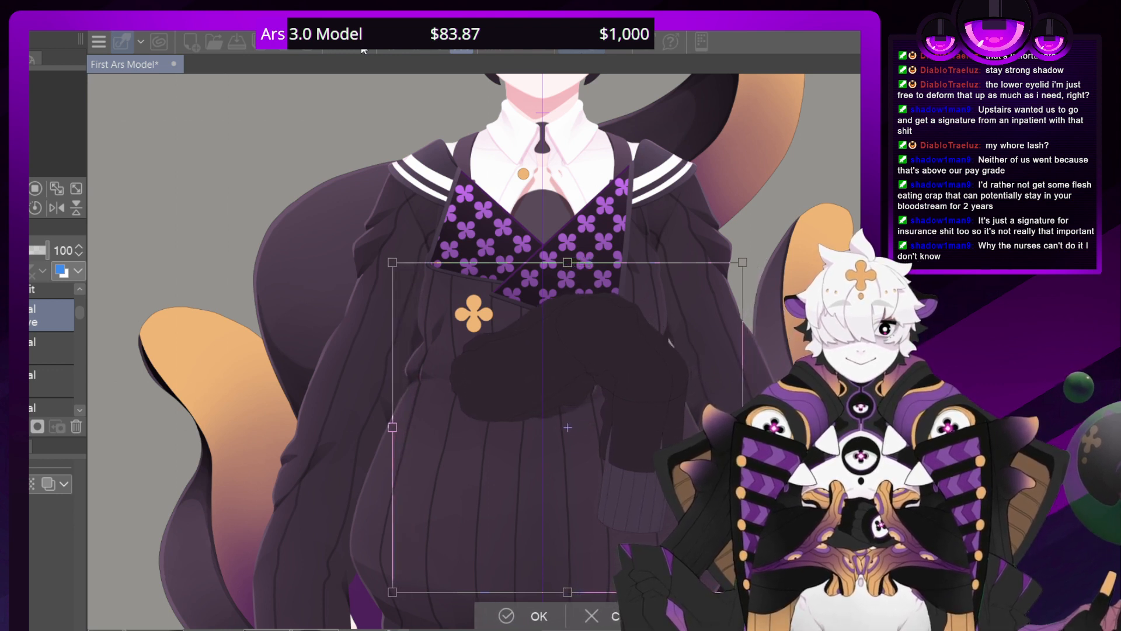
{"action": "key", "text": "Left"}
{"action": "key", "text": "Left"}
{"action": "key", "text": "Left"}
{"action": "key", "text": "Left"}
{"action": "key", "text": "Left"}
{"action": "key", "text": "Left"}
{"action": "key", "text": "Left"}
{"action": "key", "text": "Left"}
{"action": "key", "text": "Left"}
{"action": "key", "text": "Left"}
{"action": "key", "text": "Left"}
{"action": "key", "text": "Left"}
{"action": "key", "text": "Left"}
{"action": "key", "text": "Left"}
{"action": "key", "text": "Left"}
{"action": "key", "text": "Left"}
{"action": "key", "text": "Left"}
{"action": "key", "text": "Left"}
{"action": "key", "text": "Left"}
{"action": "key", "text": "Left"}
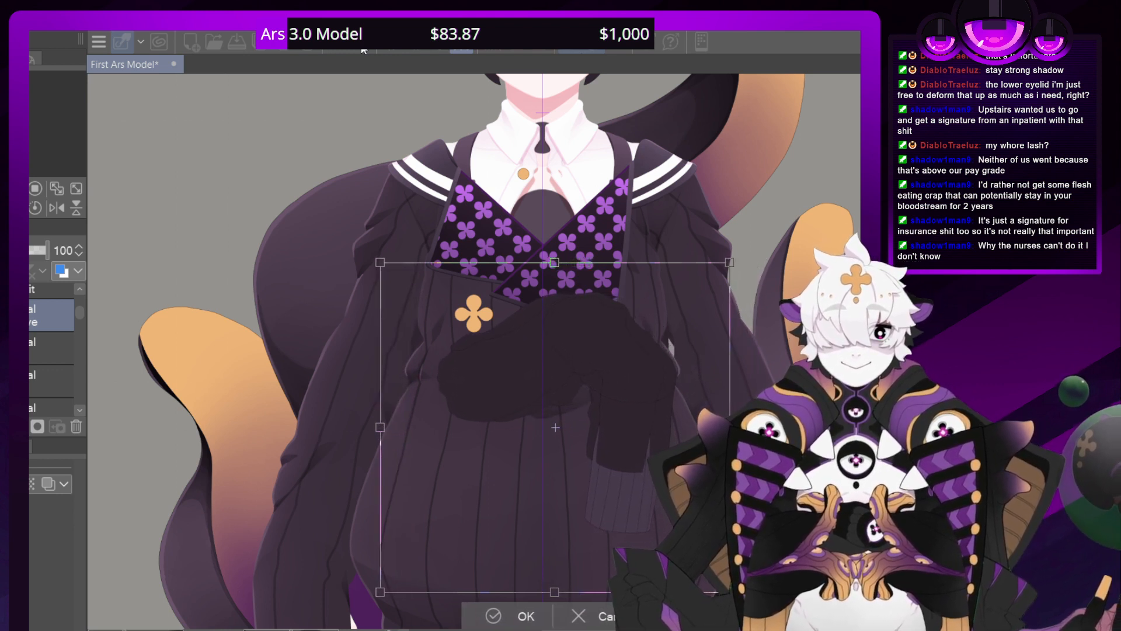
{"action": "key", "text": "Left"}
{"action": "key", "text": "Left"}
{"action": "key", "text": "Left"}
{"action": "key", "text": "Left"}
{"action": "key", "text": "Left"}
{"action": "key", "text": "Left"}
{"action": "key", "text": "Left"}
{"action": "key", "text": "Left"}
{"action": "key", "text": "Left"}
{"action": "key", "text": "Left"}
{"action": "key", "text": "Left"}
{"action": "key", "text": "Left"}
{"action": "key", "text": "Left"}
{"action": "key", "text": "Left"}
{"action": "key", "text": "Left"}
{"action": "key", "text": "Left"}
{"action": "key", "text": "Left"}
{"action": "key", "text": "Left"}
{"action": "key", "text": "Left"}
{"action": "key", "text": "Left"}
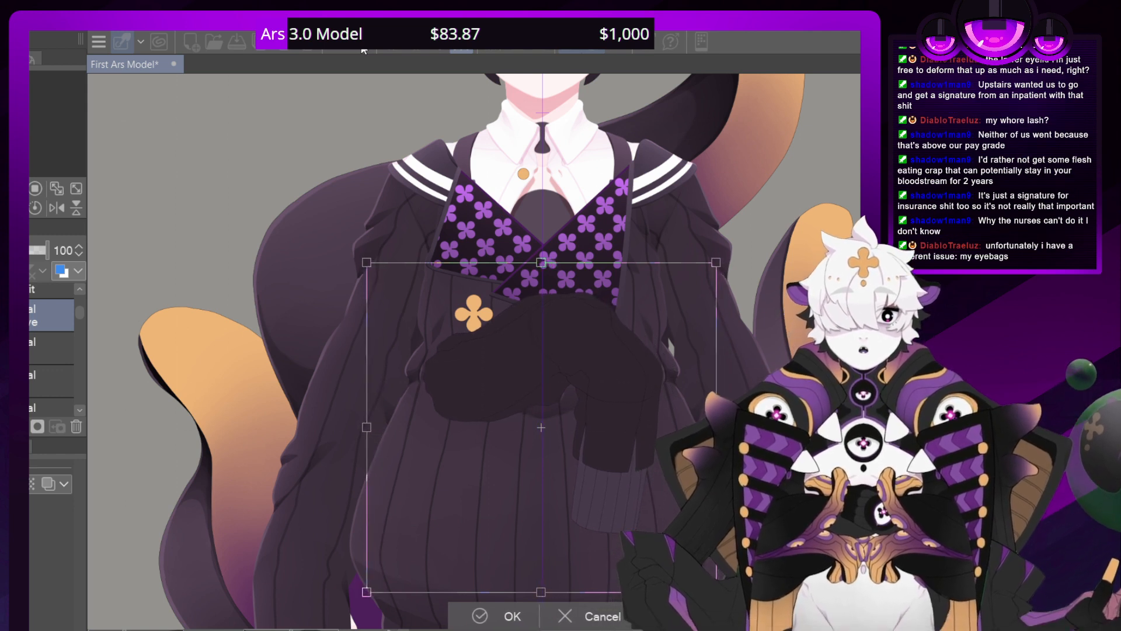
{"action": "key", "text": "Left"}
{"action": "key", "text": "Left"}
{"action": "key", "text": "Left"}
{"action": "key", "text": "Left"}
{"action": "key", "text": "Left"}
{"action": "key", "text": "Left"}
{"action": "key", "text": "Left"}
{"action": "key", "text": "Left"}
{"action": "key", "text": "Left"}
{"action": "key", "text": "Left"}
{"action": "key", "text": "Left"}
{"action": "key", "text": "Left"}
{"action": "key", "text": "Left"}
{"action": "key", "text": "Left"}
{"action": "key", "text": "Left"}
{"action": "key", "text": "Left"}
{"action": "key", "text": "Left"}
{"action": "key", "text": "Left"}
{"action": "key", "text": "Left"}
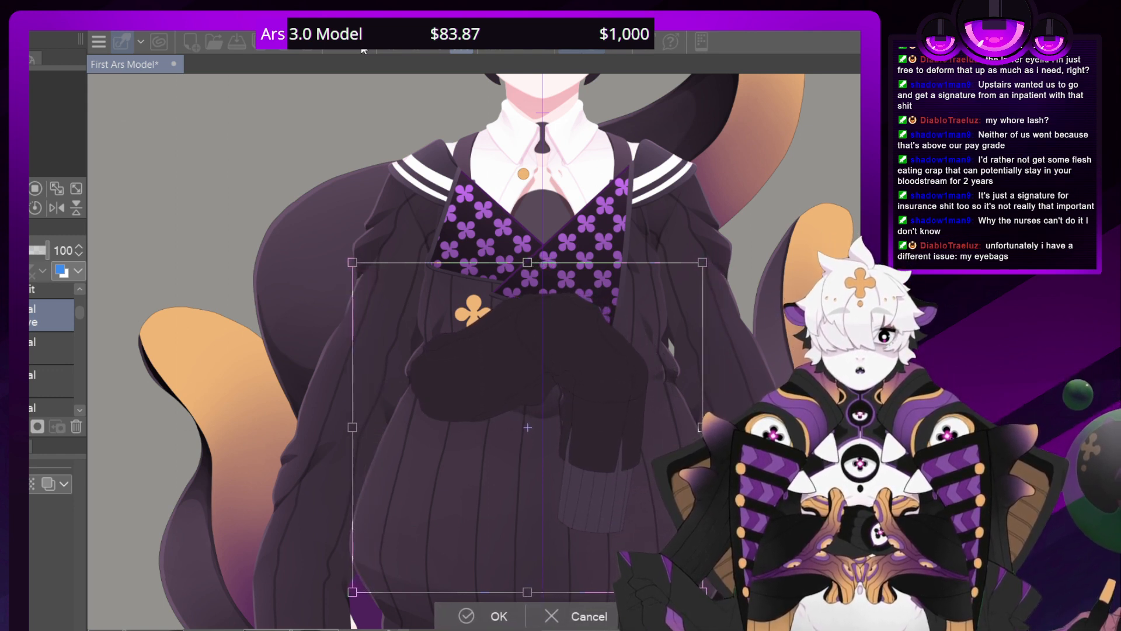
{"action": "key", "text": "Left"}
{"action": "key", "text": "Left"}
{"action": "key", "text": "Left"}
{"action": "key", "text": "Left"}
{"action": "key", "text": "Left"}
{"action": "key", "text": "Left"}
{"action": "key", "text": "Left"}
{"action": "key", "text": "Left"}
{"action": "key", "text": "Left"}
{"action": "key", "text": "Left"}
{"action": "key", "text": "Left"}
{"action": "key", "text": "Left"}
{"action": "key", "text": "Left"}
{"action": "key", "text": "Left"}
{"action": "key", "text": "Left"}
{"action": "key", "text": "Left"}
{"action": "key", "text": "Left"}
{"action": "key", "text": "Left"}
{"action": "key", "text": "Left"}
{"action": "key", "text": "Left"}
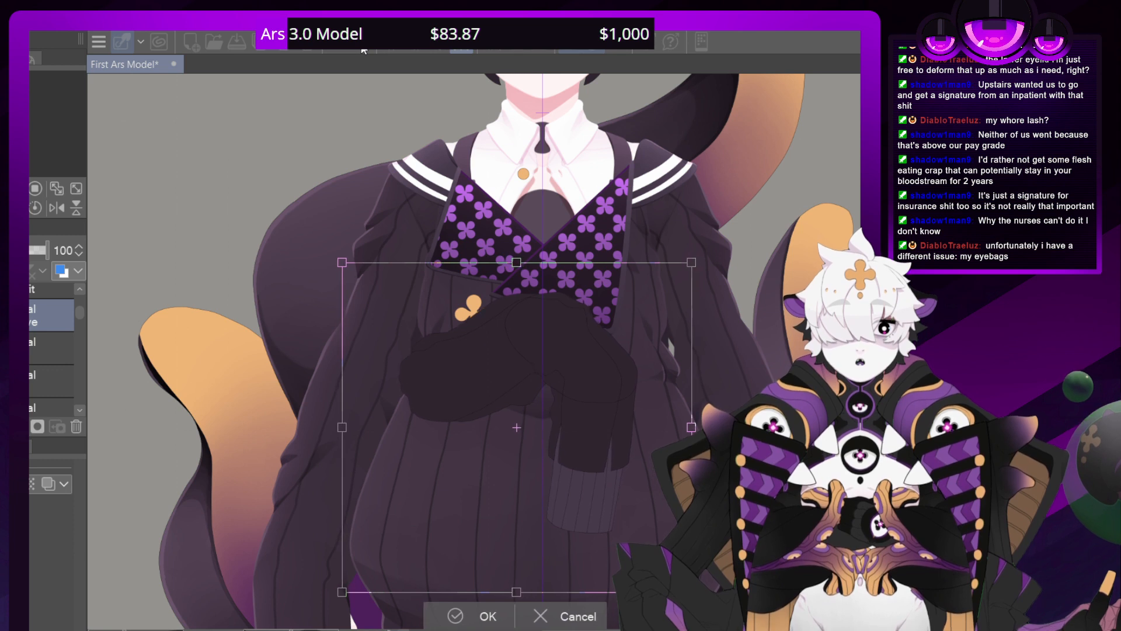
{"action": "key", "text": "Left"}
{"action": "key", "text": "Left"}
{"action": "key", "text": "Left"}
{"action": "key", "text": "Left"}
{"action": "key", "text": "Left"}
{"action": "key", "text": "Left"}
{"action": "key", "text": "Left"}
{"action": "key", "text": "Left"}
{"action": "key", "text": "Left"}
{"action": "key", "text": "Left"}
{"action": "key", "text": "Left"}
{"action": "key", "text": "Left"}
{"action": "key", "text": "Left"}
{"action": "key", "text": "Left"}
{"action": "key", "text": "Left"}
{"action": "key", "text": "Left"}
{"action": "key", "text": "Left"}
{"action": "key", "text": "Left"}
{"action": "key", "text": "Left"}
{"action": "key", "text": "Left"}
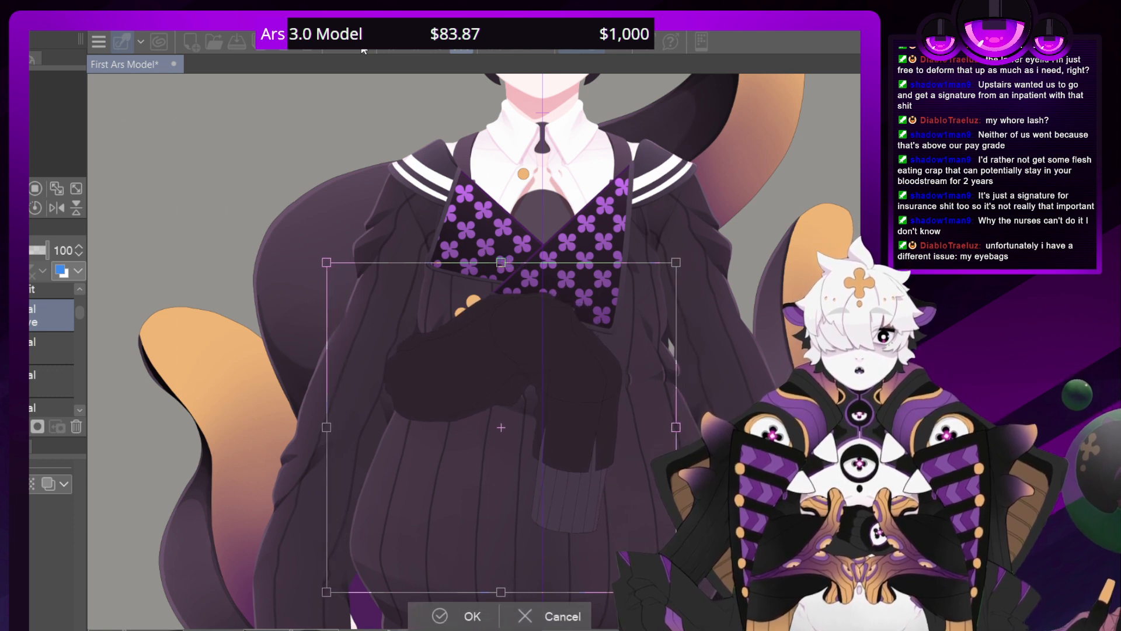
{"action": "key", "text": "Left"}
{"action": "key", "text": "Left"}
{"action": "key", "text": "Left"}
{"action": "key", "text": "Left"}
{"action": "key", "text": "Left"}
{"action": "key", "text": "Left"}
{"action": "key", "text": "Left"}
{"action": "key", "text": "Left"}
{"action": "key", "text": "Left"}
{"action": "key", "text": "Left"}
{"action": "key", "text": "Left"}
{"action": "key", "text": "Left"}
{"action": "key", "text": "Left"}
{"action": "key", "text": "Left"}
{"action": "key", "text": "Left"}
{"action": "key", "text": "Left"}
{"action": "key", "text": "Left"}
{"action": "key", "text": "Left"}
{"action": "key", "text": "Left"}
{"action": "key", "text": "Left"}
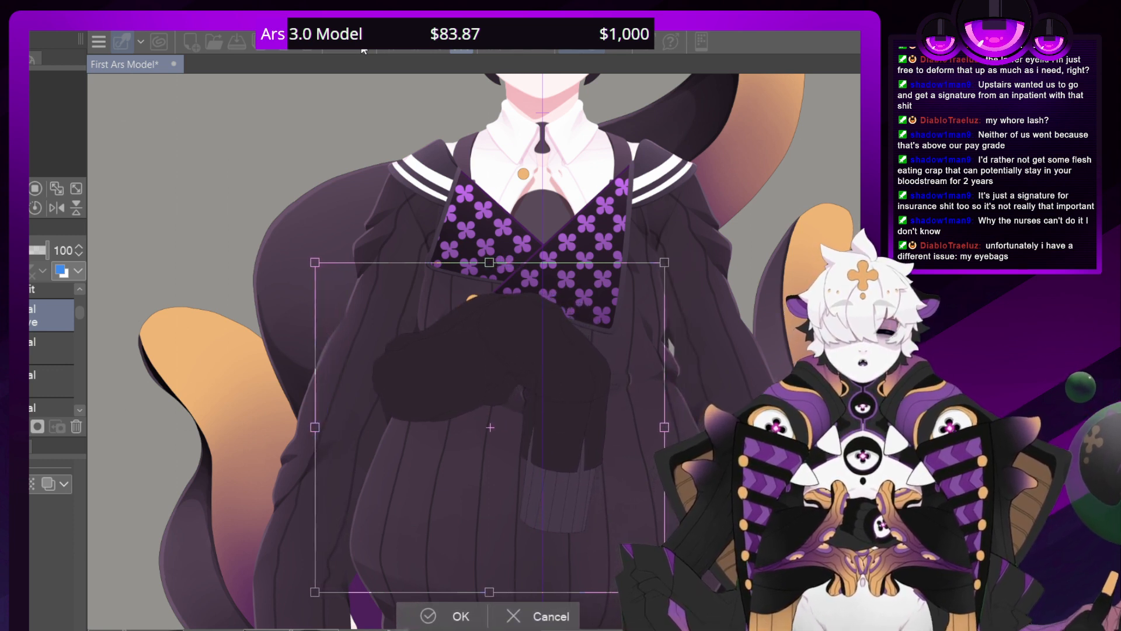
{"action": "key", "text": "Left"}
{"action": "key", "text": "Left"}
{"action": "key", "text": "Left"}
{"action": "key", "text": "Left"}
{"action": "key", "text": "Left"}
{"action": "key", "text": "Left"}
{"action": "key", "text": "Left"}
{"action": "key", "text": "Left"}
{"action": "key", "text": "Left"}
{"action": "key", "text": "Left"}
{"action": "key", "text": "Left"}
{"action": "key", "text": "Left"}
{"action": "key", "text": "Left"}
{"action": "key", "text": "Left"}
{"action": "key", "text": "Left"}
{"action": "key", "text": "Left"}
{"action": "key", "text": "Left"}
{"action": "key", "text": "Left"}
{"action": "key", "text": "Left"}
{"action": "key", "text": "Left"}
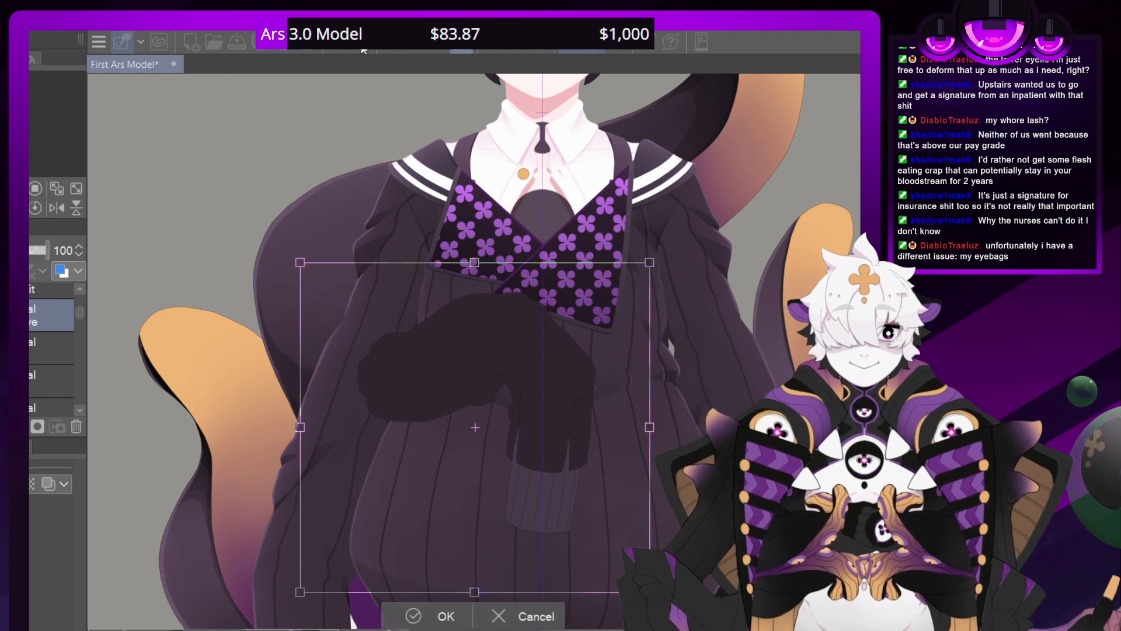
{"action": "key", "text": "Left"}
{"action": "key", "text": "Left"}
{"action": "key", "text": "Left"}
{"action": "key", "text": "Left"}
{"action": "key", "text": "Left"}
{"action": "key", "text": "Left"}
{"action": "key", "text": "Left"}
{"action": "key", "text": "Left"}
{"action": "key", "text": "Left"}
{"action": "key", "text": "Left"}
{"action": "key", "text": "Left"}
{"action": "key", "text": "Left"}
{"action": "key", "text": "Left"}
{"action": "key", "text": "Left"}
{"action": "key", "text": "Left"}
{"action": "key", "text": "Left"}
{"action": "key", "text": "Left"}
{"action": "key", "text": "Left"}
{"action": "key", "text": "Left"}
{"action": "key", "text": "Left"}
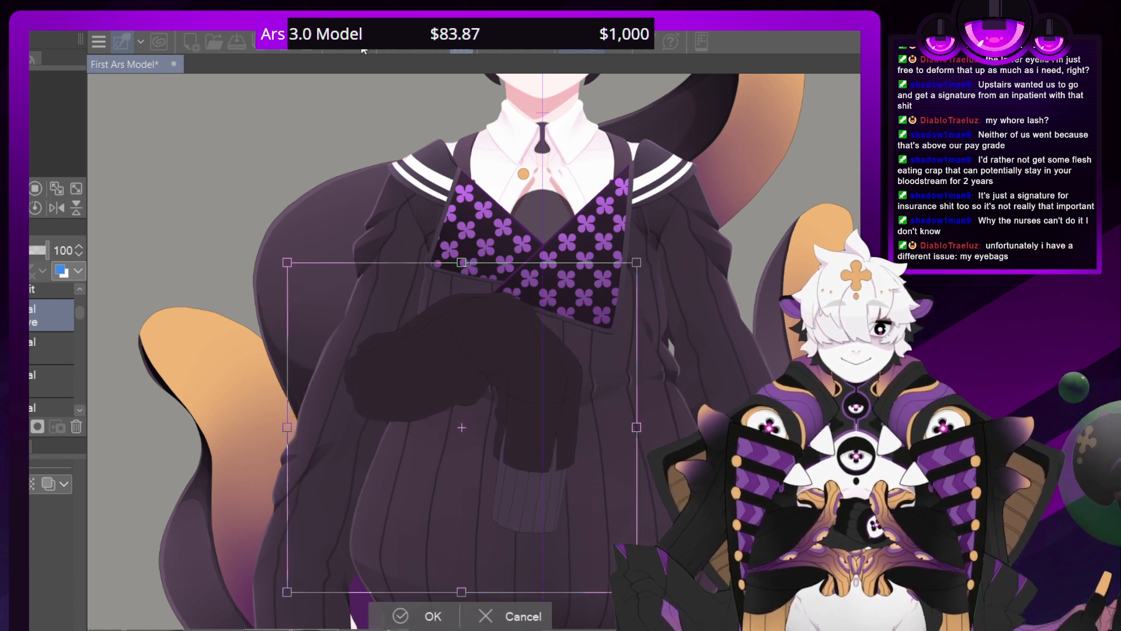
{"action": "key", "text": "Left"}
{"action": "key", "text": "Left"}
{"action": "key", "text": "Left"}
{"action": "key", "text": "Left"}
{"action": "key", "text": "Left"}
{"action": "key", "text": "Left"}
{"action": "key", "text": "Left"}
{"action": "key", "text": "Left"}
{"action": "key", "text": "Left"}
{"action": "key", "text": "Left"}
{"action": "key", "text": "Left"}
{"action": "key", "text": "Left"}
{"action": "key", "text": "Left"}
{"action": "key", "text": "Left"}
{"action": "key", "text": "Left"}
{"action": "key", "text": "Left"}
{"action": "key", "text": "Left"}
{"action": "key", "text": "Left"}
{"action": "key", "text": "Left"}
{"action": "key", "text": "Left"}
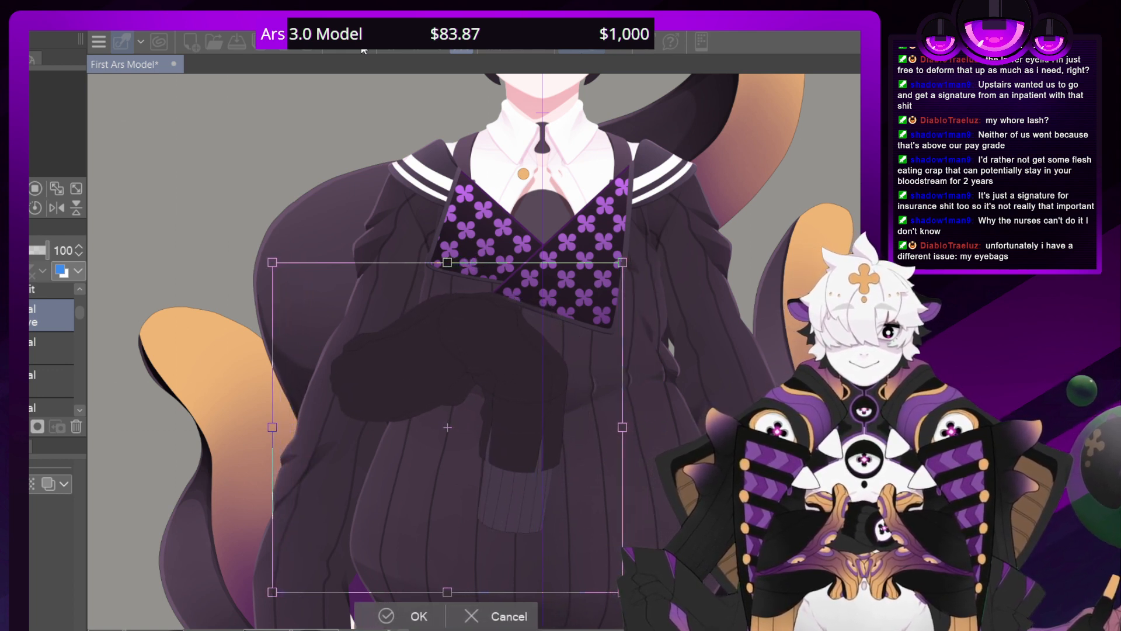
{"action": "key", "text": "Left"}
{"action": "key", "text": "Left"}
{"action": "key", "text": "Left"}
{"action": "key", "text": "Left"}
{"action": "key", "text": "Left"}
{"action": "key", "text": "Left"}
{"action": "key", "text": "Left"}
{"action": "key", "text": "Left"}
{"action": "key", "text": "Left"}
{"action": "key", "text": "Left"}
{"action": "key", "text": "Left"}
{"action": "key", "text": "Left"}
{"action": "key", "text": "Left"}
{"action": "key", "text": "Left"}
{"action": "key", "text": "Left"}
{"action": "key", "text": "Left"}
{"action": "key", "text": "Left"}
{"action": "key", "text": "Left"}
{"action": "key", "text": "Left"}
{"action": "key", "text": "Left"}
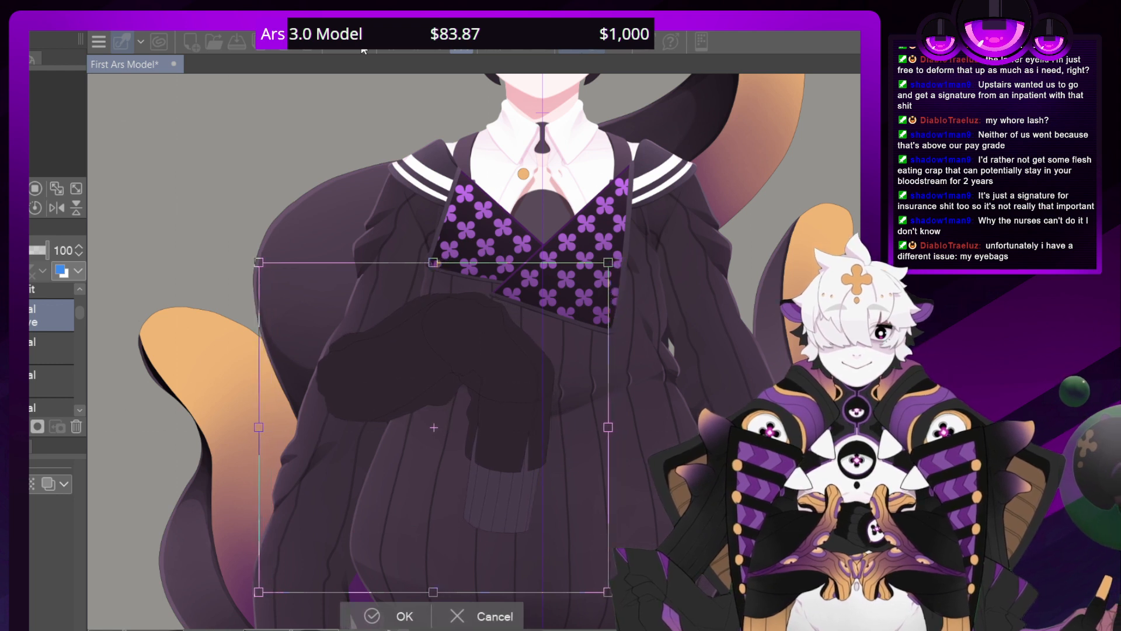
{"action": "key", "text": "Left"}
{"action": "key", "text": "Left"}
{"action": "key", "text": "Left"}
{"action": "key", "text": "Left"}
{"action": "key", "text": "Left"}
{"action": "key", "text": "Left"}
{"action": "key", "text": "Left"}
{"action": "key", "text": "Left"}
{"action": "key", "text": "Left"}
{"action": "key", "text": "Left"}
{"action": "key", "text": "Left"}
{"action": "key", "text": "Left"}
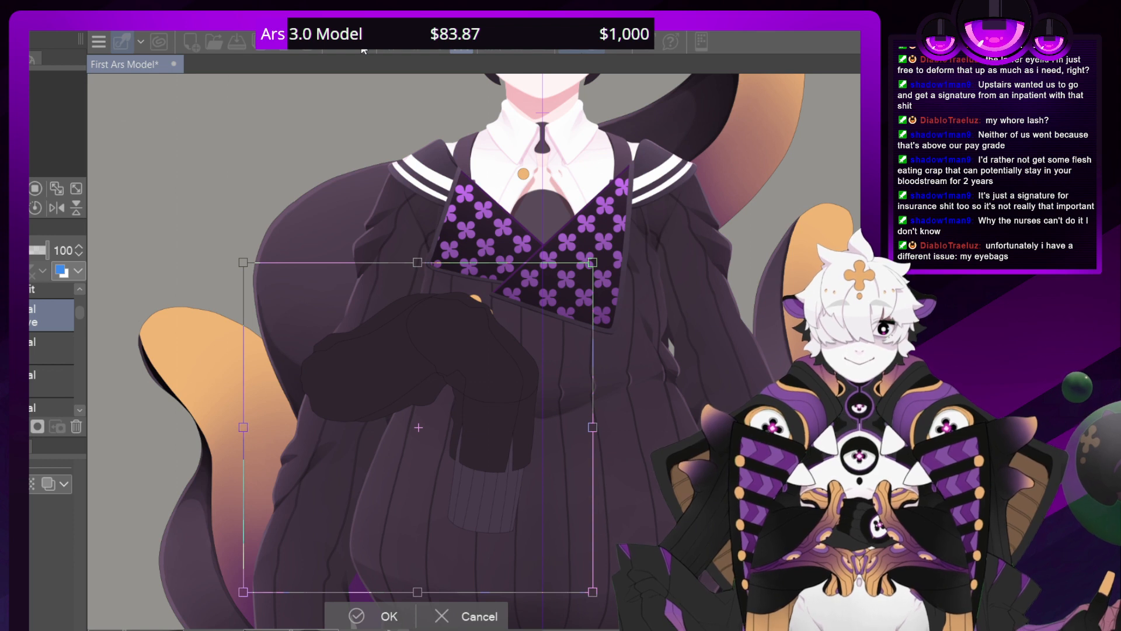
{"action": "key", "text": "Left"}
Nudge the bent sleeve piece slightly back to the right and apply the transformation
{"action": "key", "text": "Right"}
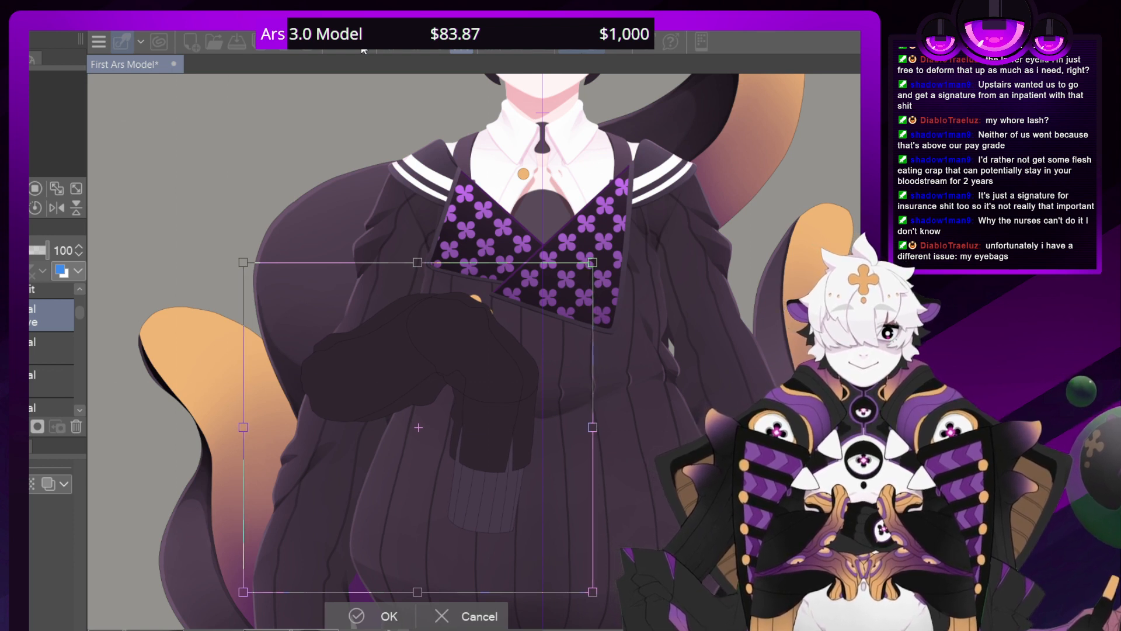
{"action": "key", "text": "Right"}
{"action": "key", "text": "Right"}
{"action": "key", "text": "Right"}
{"action": "key", "text": "Right"}
{"action": "key", "text": "Right"}
{"action": "key", "text": "Right"}
{"action": "key", "text": "Right"}
{"action": "key", "text": "Right"}
{"action": "key", "text": "Right"}
{"action": "key", "text": "Right"}
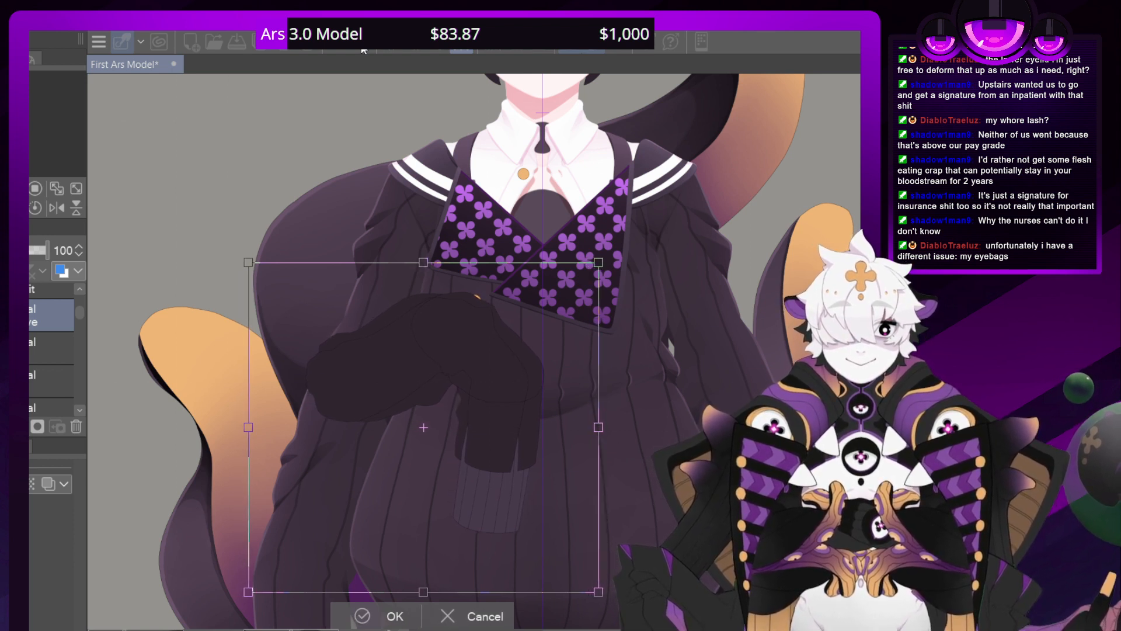
{"action": "key", "text": "Right"}
{"action": "key", "text": "Right"}
{"action": "key", "text": "Right"}
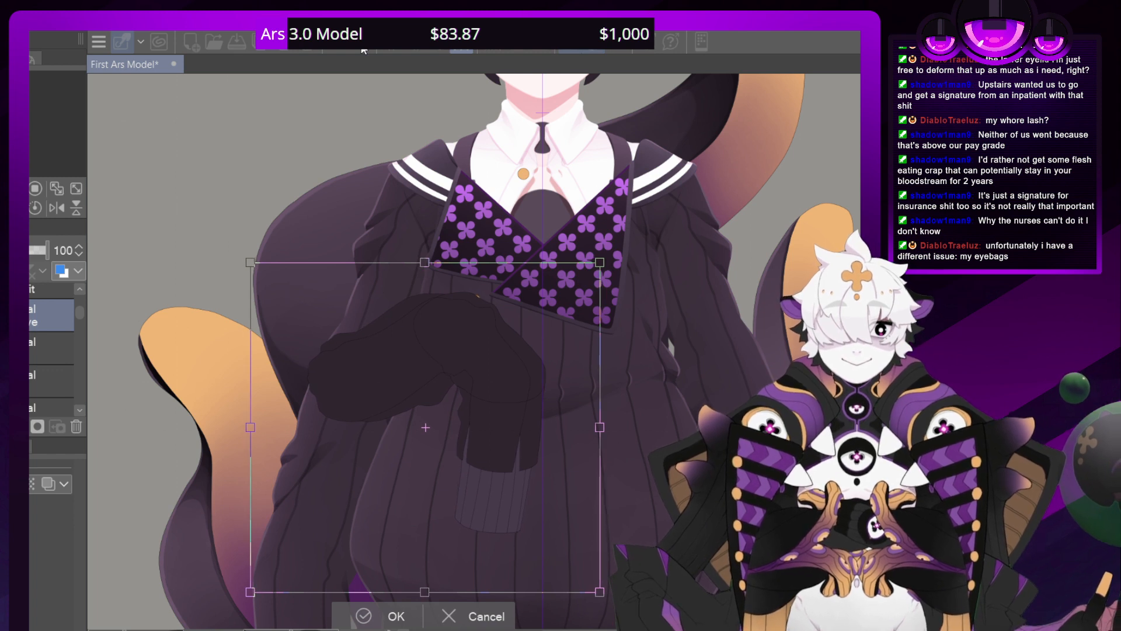
{"action": "left_click", "coordinate": [359, 614]}
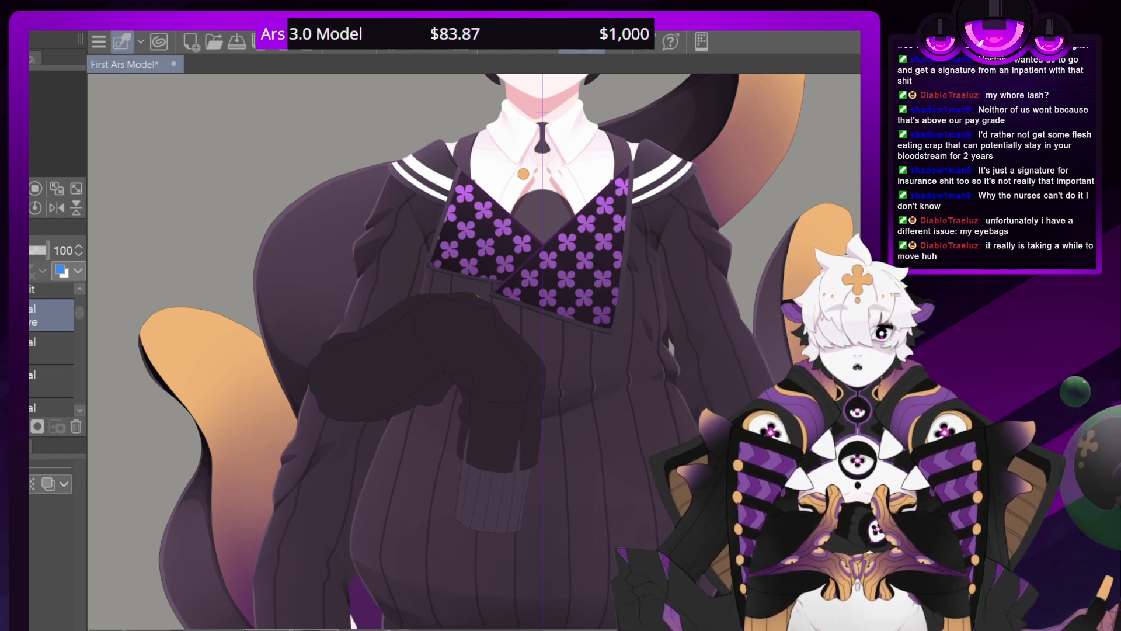
Find the sweater's outer sleeve layer below the collar, shoulder and body layers and hide the lower sleeves
{"action": "left_click", "coordinate": [79, 409]}
{"action": "left_click", "coordinate": [79, 409]}
{"action": "left_click", "coordinate": [78, 409]}
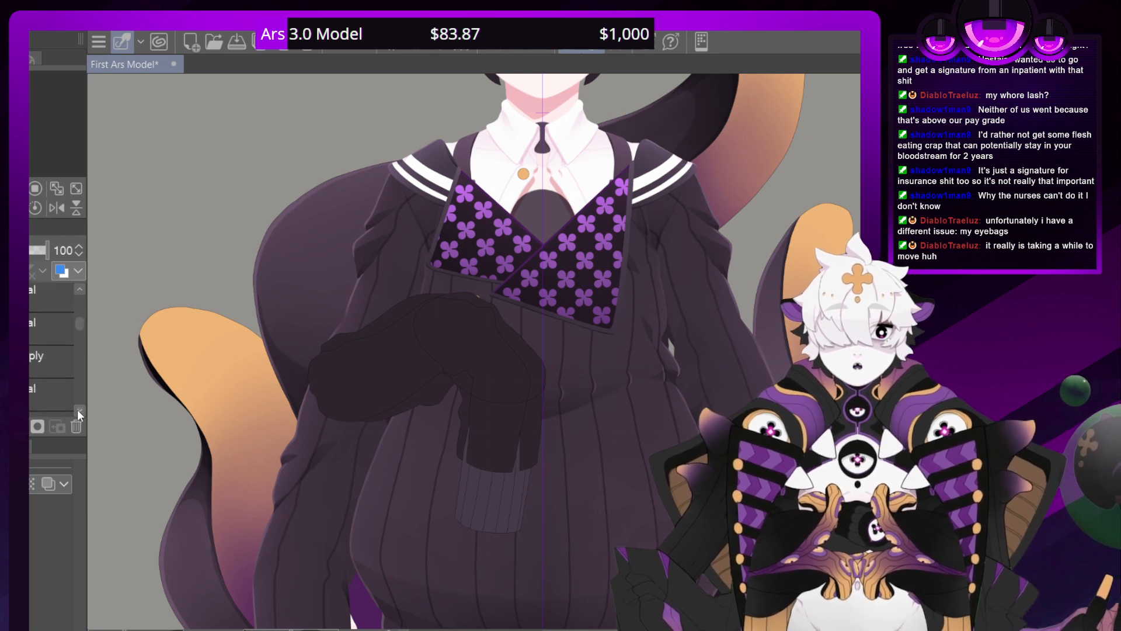
{"action": "left_click", "coordinate": [77, 409]}
{"action": "left_click", "coordinate": [79, 409]}
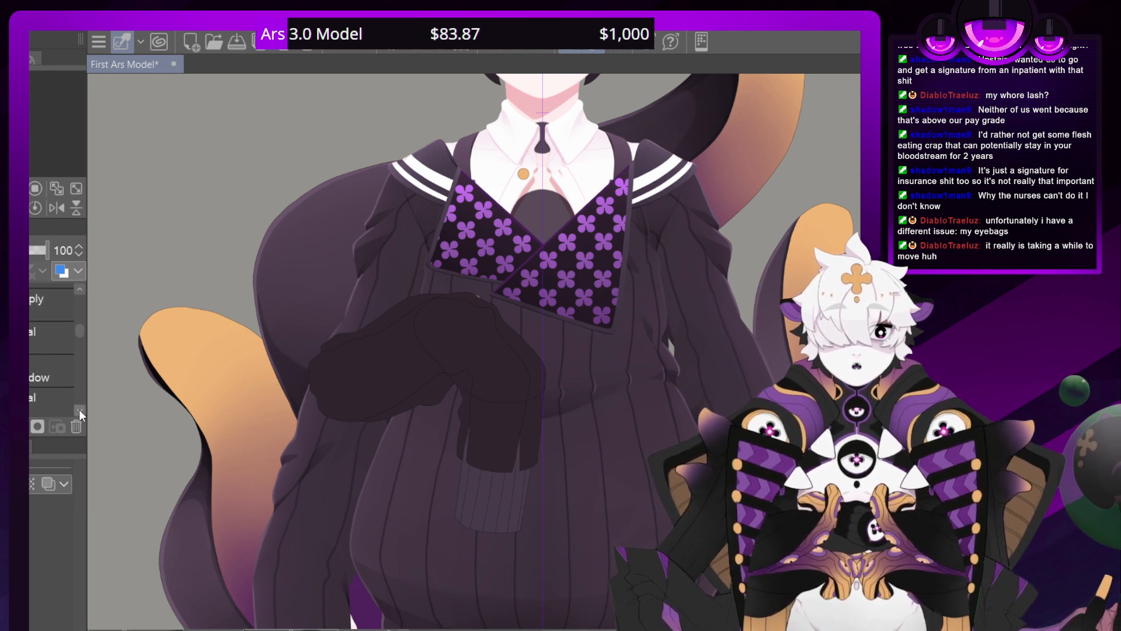
{"action": "left_click", "coordinate": [79, 409]}
{"action": "left_click", "coordinate": [78, 408]}
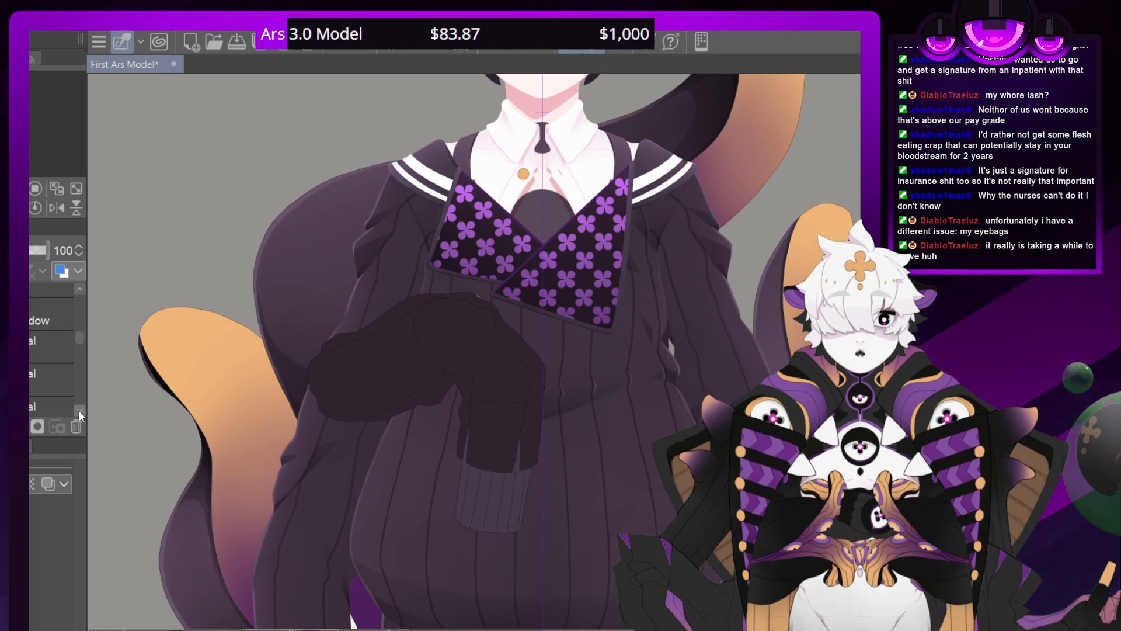
{"action": "left_click", "coordinate": [78, 408]}
{"action": "left_click", "coordinate": [80, 409]}
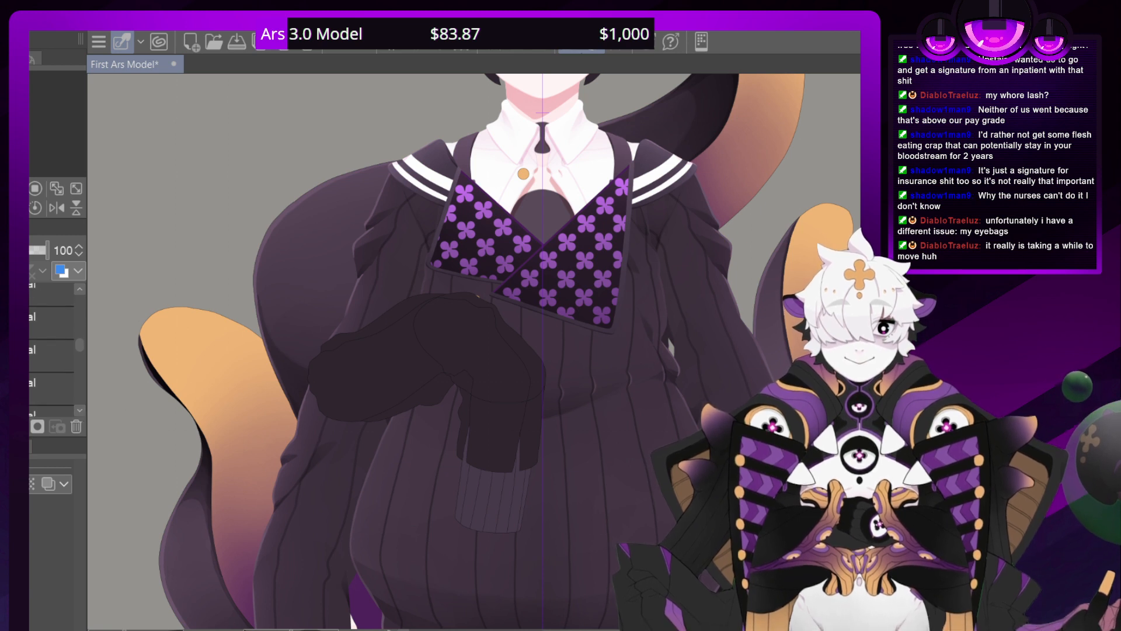
{"action": "left_click", "coordinate": [79, 411]}
{"action": "left_click", "coordinate": [79, 411]}
{"action": "left_click", "coordinate": [79, 411]}
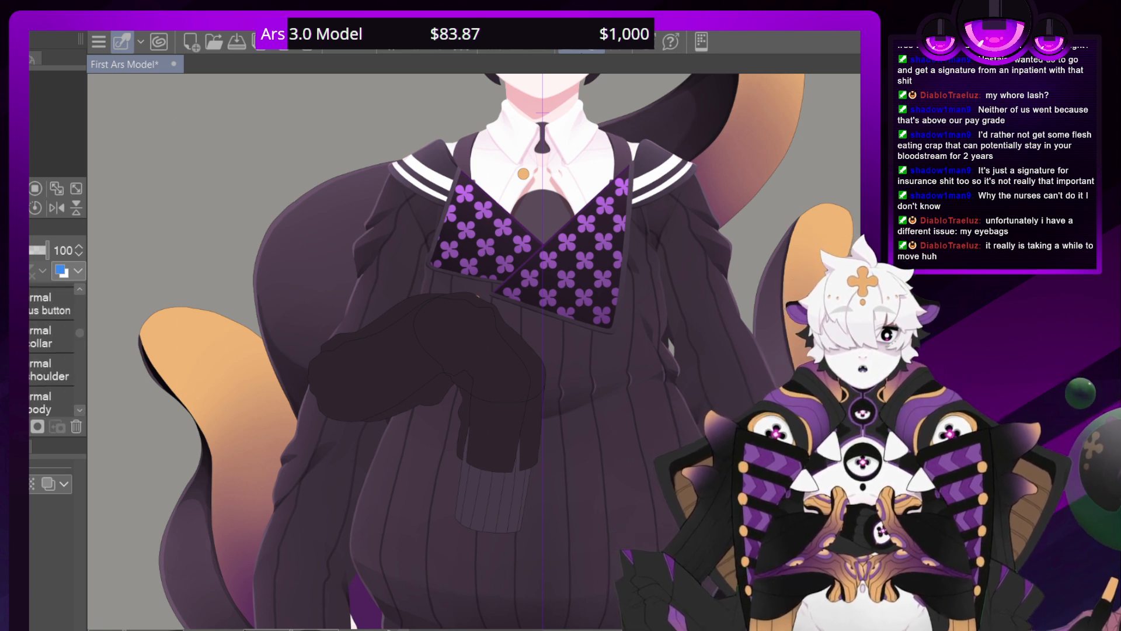
{"action": "left_click", "coordinate": [78, 411]}
{"action": "left_click", "coordinate": [79, 410]}
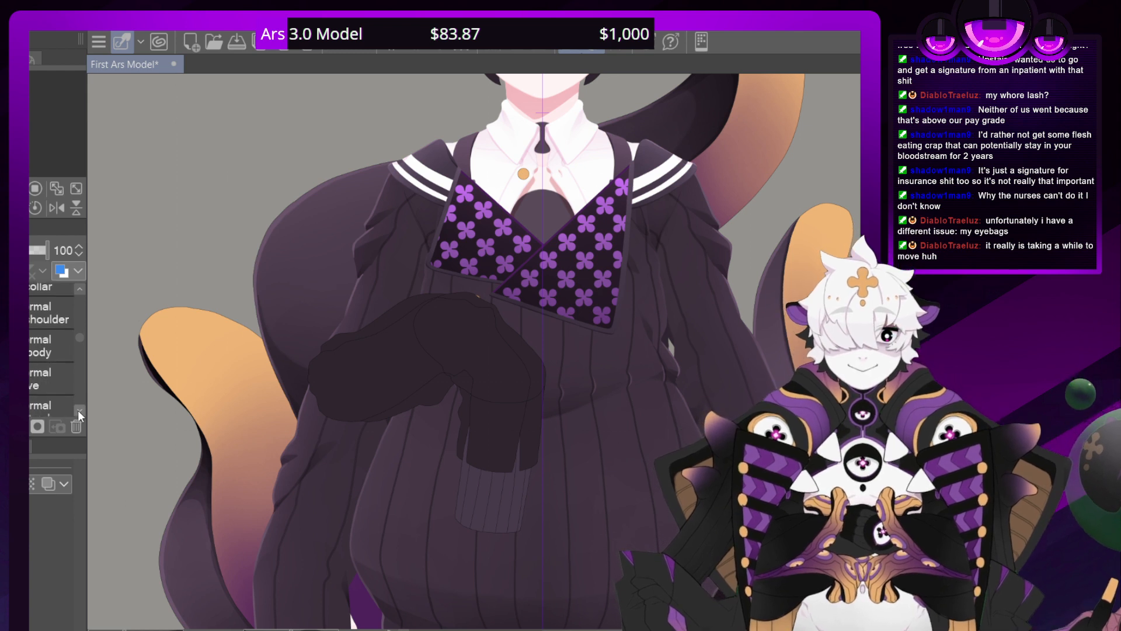
{"action": "left_click", "coordinate": [78, 409]}
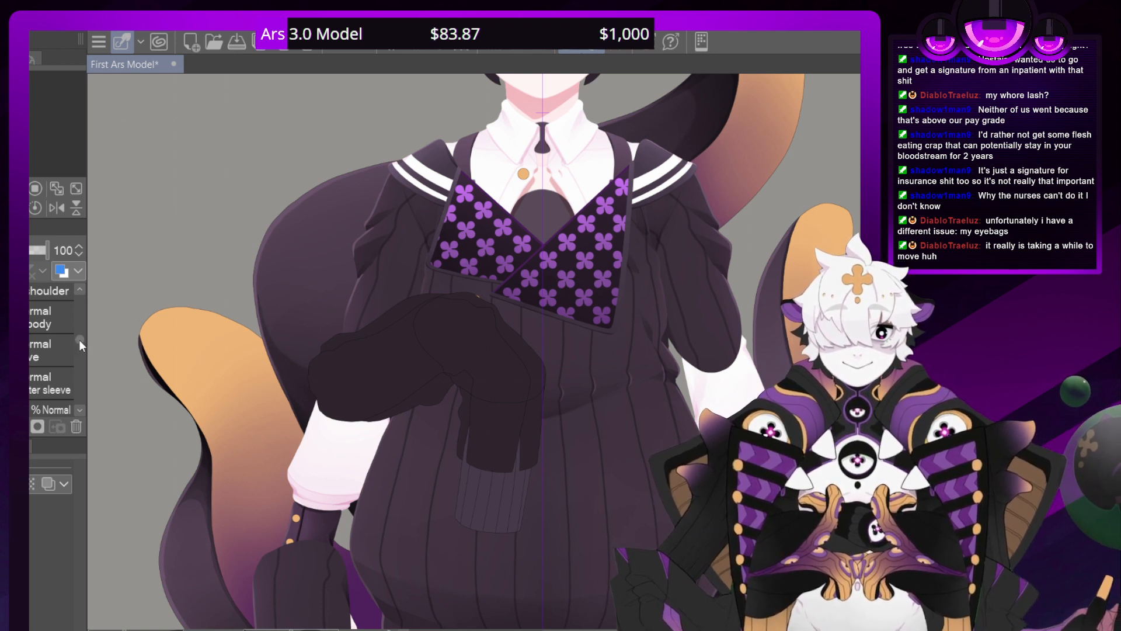
Select the bent sleeve layer and nudge the piece horizontally in small increments until it sits slightly further right over the left-hand sleeve
{"action": "left_click_drag", "start_coordinate": [79, 338], "coordinate": [72, 307]}
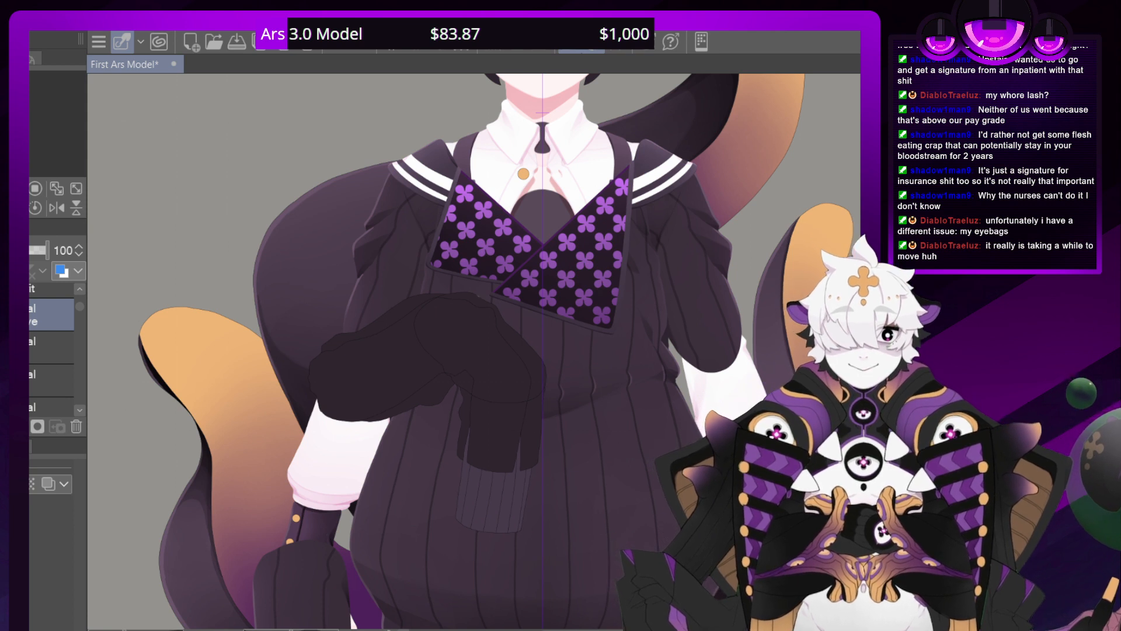
{"action": "key", "text": "Right"}
{"action": "key", "text": "Left"}
{"action": "key", "text": "Left"}
{"action": "key", "text": "Left"}
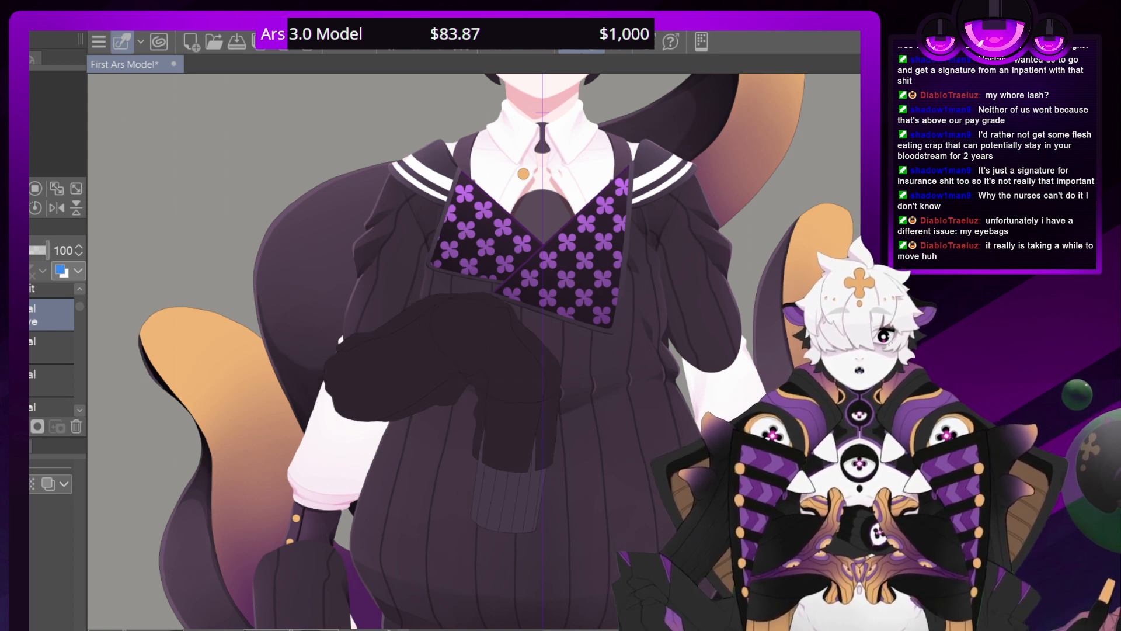
{"action": "key", "text": "Left"}
{"action": "key", "text": "Left"}
{"action": "key", "text": "Left"}
{"action": "key", "text": "Left"}
{"action": "key", "text": "Left"}
{"action": "key", "text": "Left"}
{"action": "key", "text": "Left"}
{"action": "key", "text": "Left"}
{"action": "key", "text": "Left"}
{"action": "key", "text": "Left"}
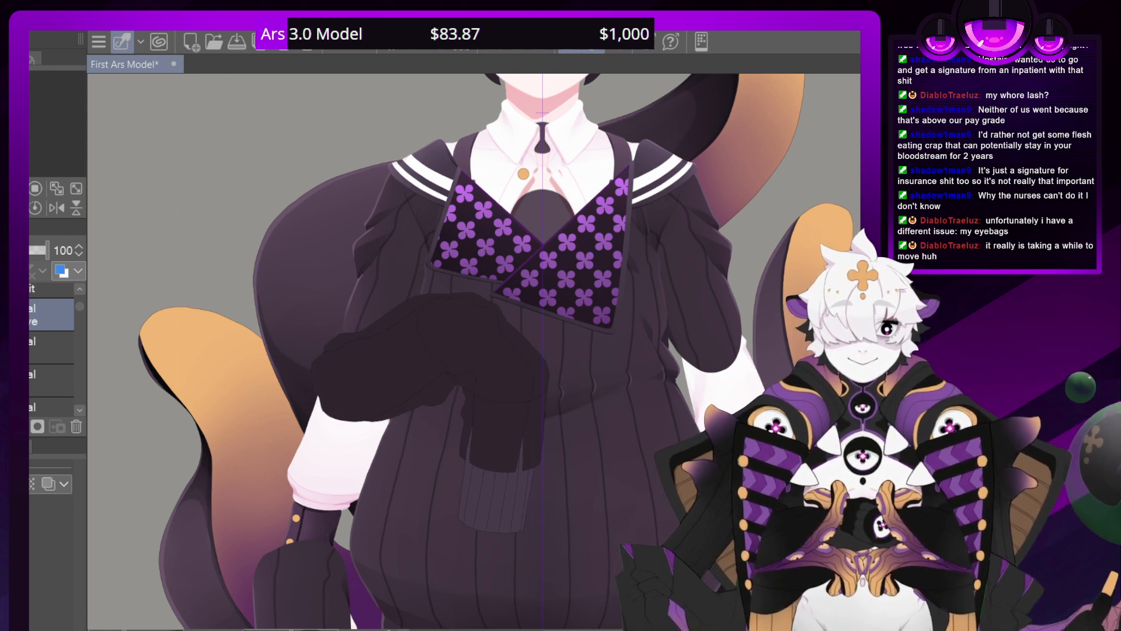
{"action": "key", "text": "Right"}
{"action": "key", "text": "Right"}
{"action": "key", "text": "Right"}
{"action": "key", "text": "Right"}
{"action": "key", "text": "Right"}
{"action": "key", "text": "Right"}
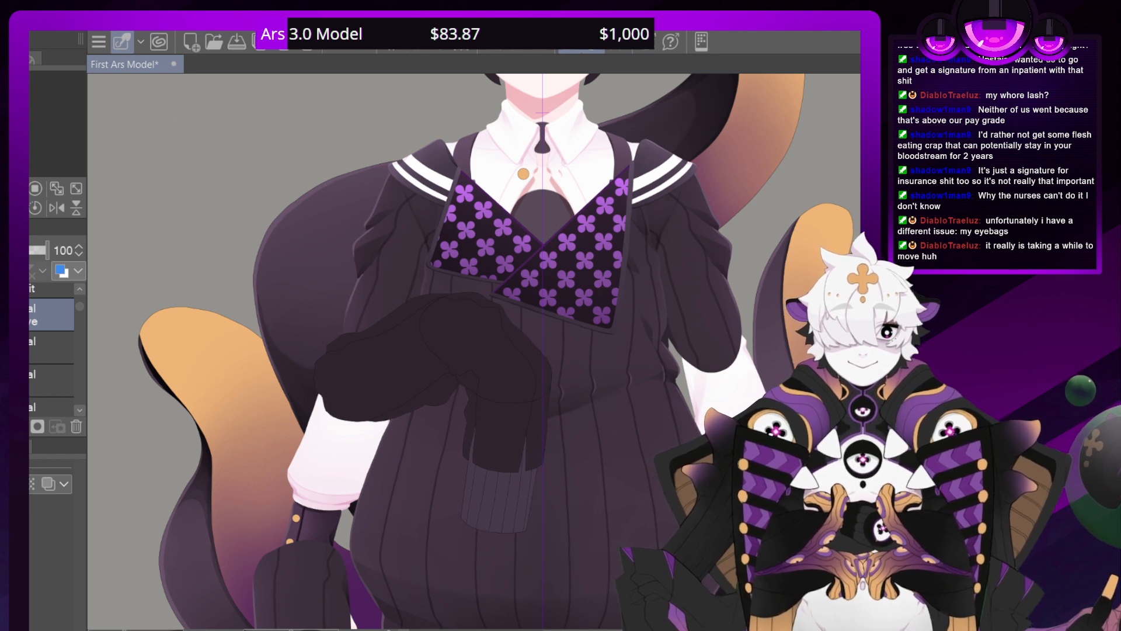
{"action": "key", "text": "Right"}
{"action": "key", "text": "Right"}
{"action": "key", "text": "Right"}
{"action": "key", "text": "Right"}
{"action": "key", "text": "Right"}
{"action": "key", "text": "Right"}
{"action": "key", "text": "Left"}
{"action": "key", "text": "Left"}
{"action": "key", "text": "Left"}
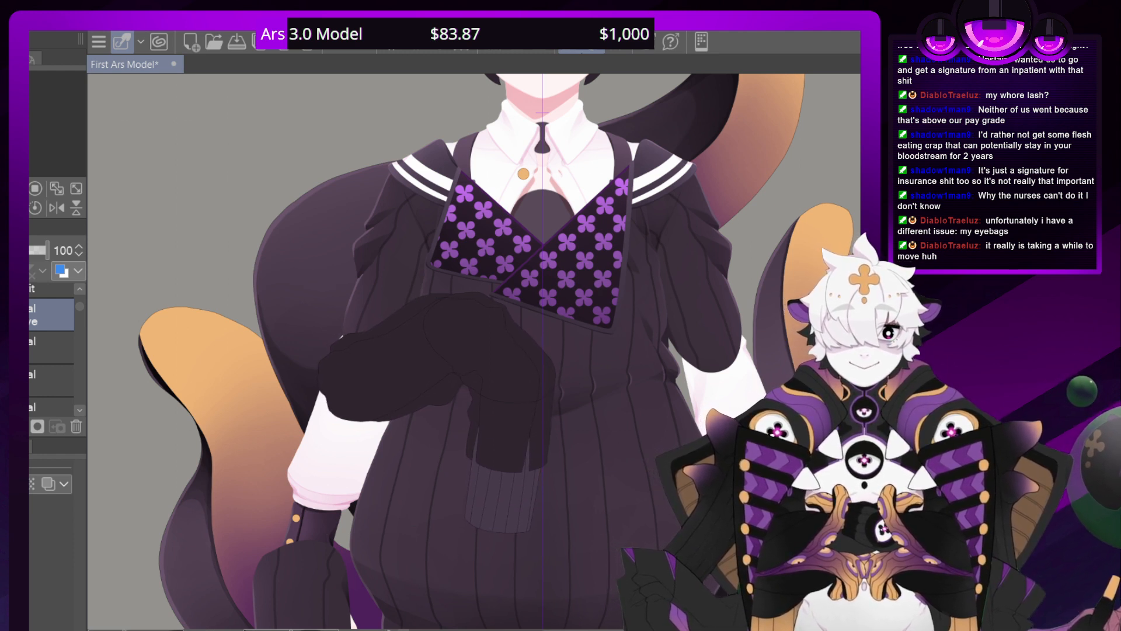
{"action": "key", "text": "Left"}
{"action": "key", "text": "Left"}
{"action": "key", "text": "Left"}
{"action": "key", "text": "Left"}
{"action": "key", "text": "Left"}
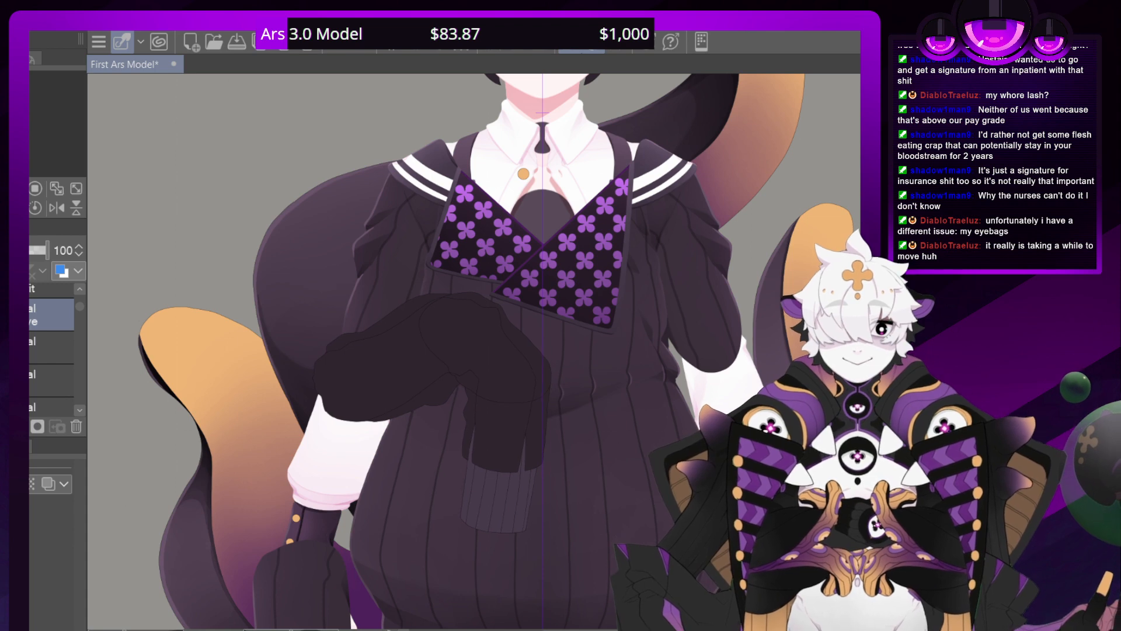
{"action": "key", "text": "Left"}
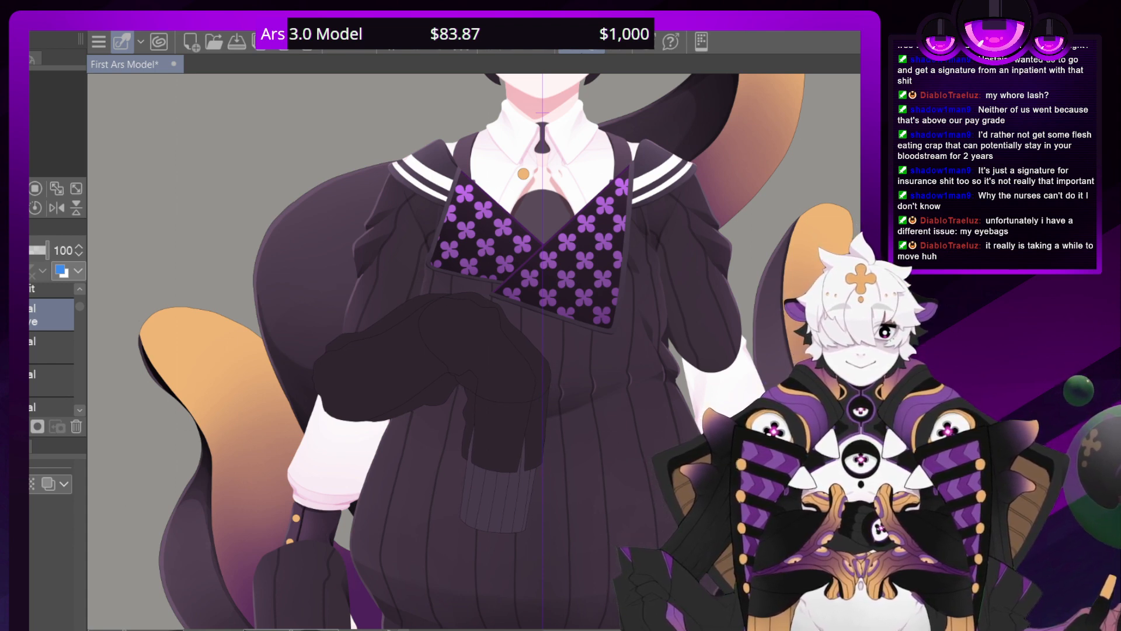
Temporarily hide the white front hair to examine both eyes and upper eyelids, and restore the hair
{"action": "scroll", "coordinate": [482, 344], "scroll_direction": "down", "scroll_amount": 6}
{"action": "scroll", "coordinate": [481, 344], "scroll_direction": "up", "scroll_amount": 2}
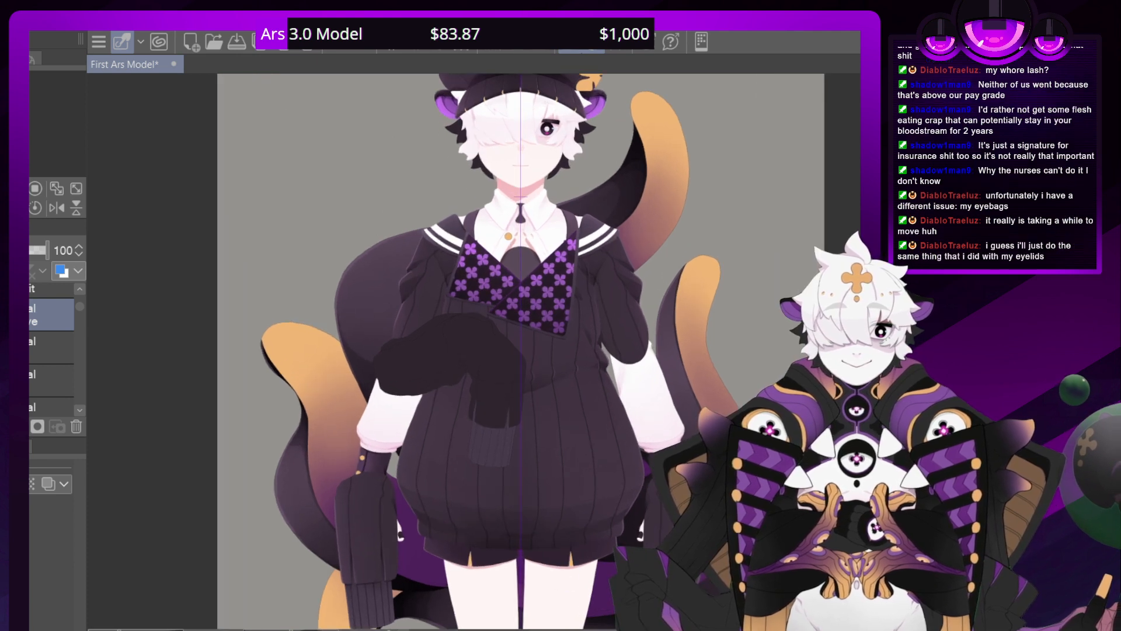
{"action": "scroll", "coordinate": [479, 344], "scroll_direction": "up", "scroll_amount": 1}
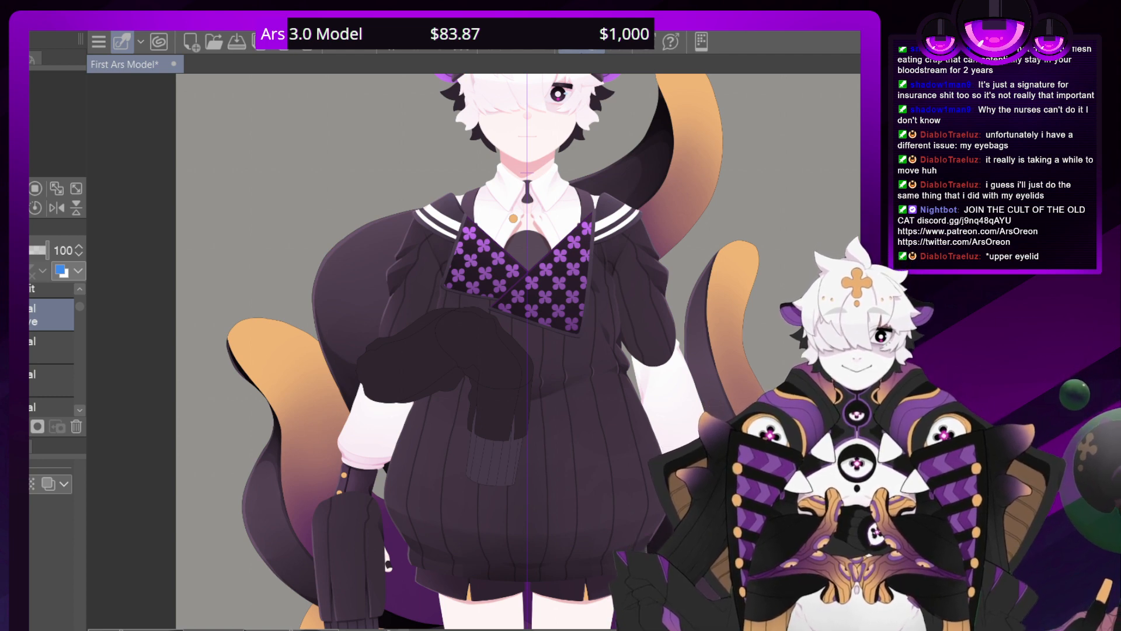
{"action": "mouse_move", "coordinate": [502, 234]}
{"action": "left_mouse_down"}
{"action": "mouse_move", "coordinate": [466, 412]}
{"action": "mouse_move", "coordinate": [439, 479]}
{"action": "left_mouse_up"}
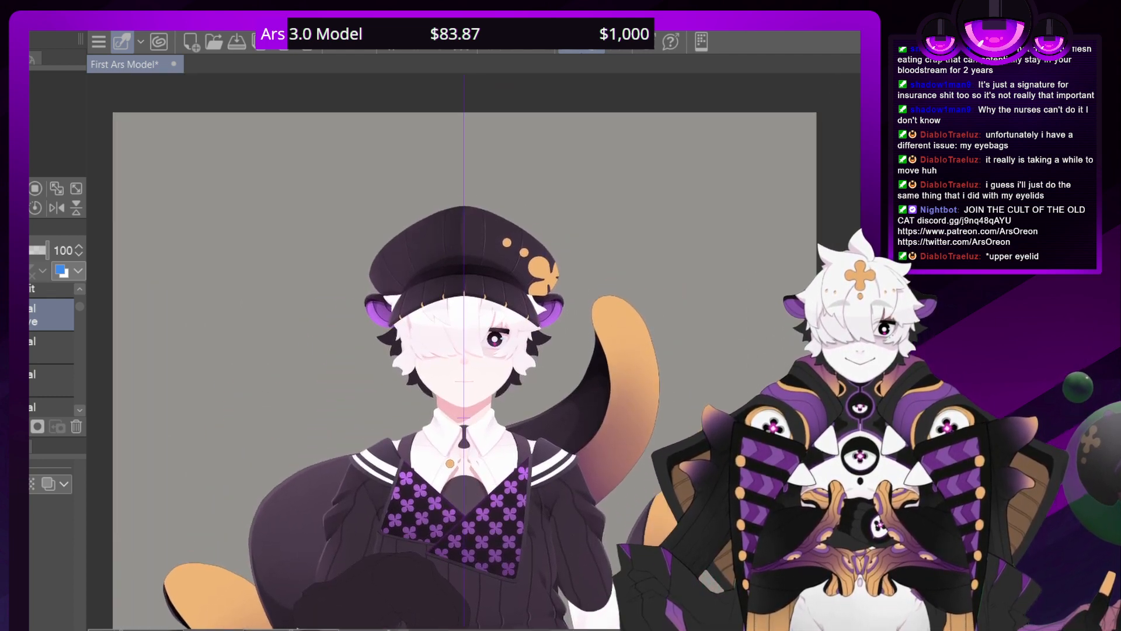
{"action": "scroll", "coordinate": [480, 351], "scroll_direction": "up", "scroll_amount": 10}
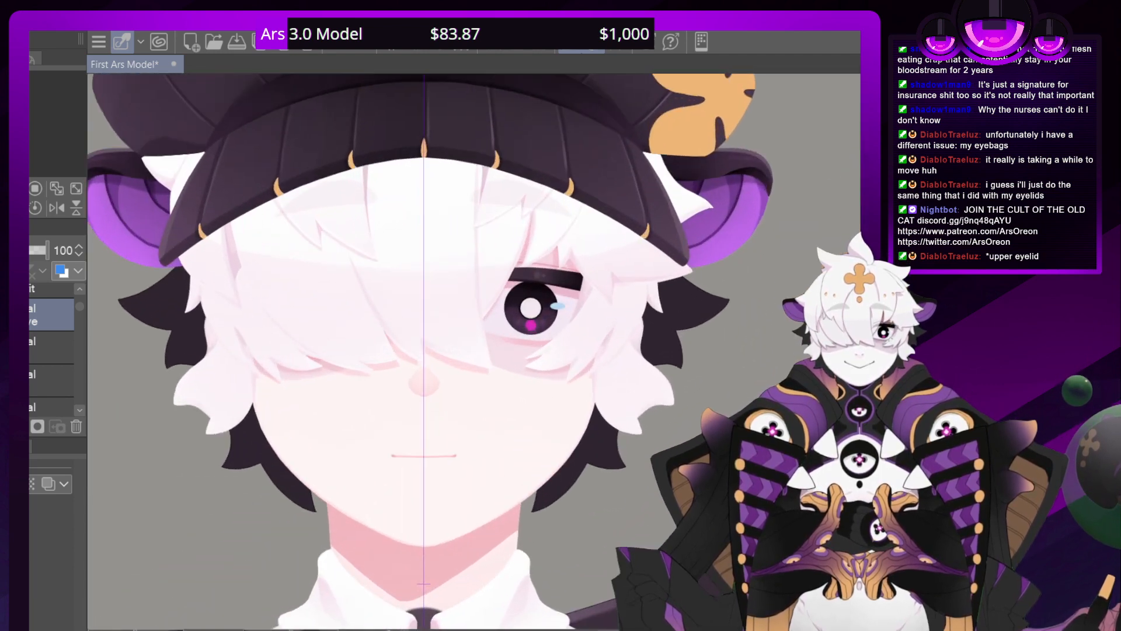
{"action": "scroll", "coordinate": [480, 352], "scroll_direction": "down", "scroll_amount": 1}
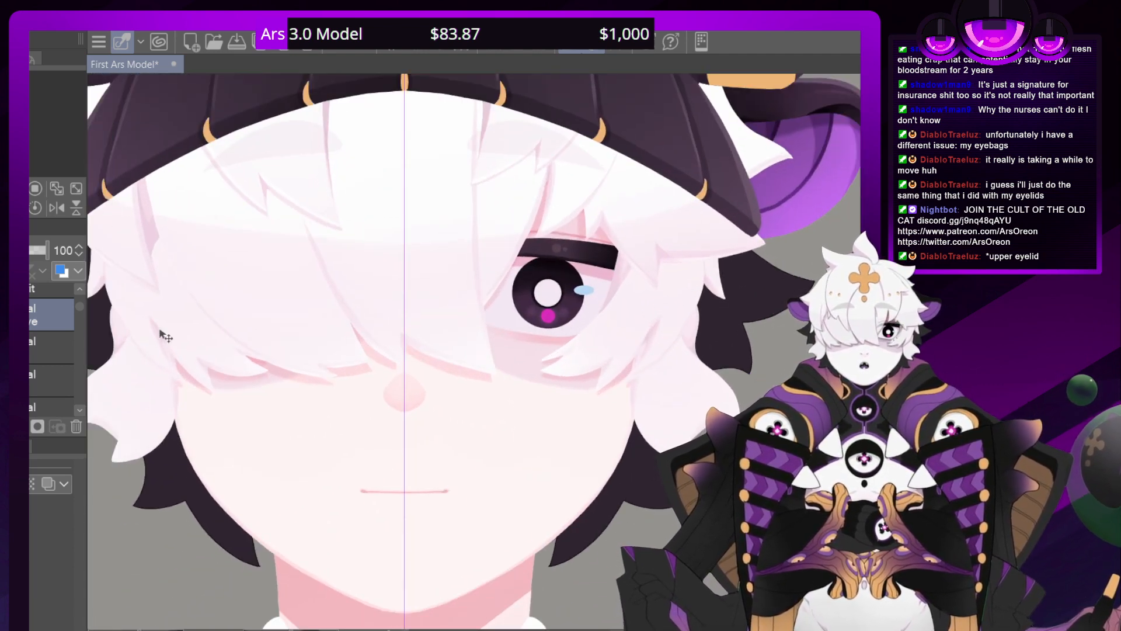
{"action": "left_click_drag", "start_coordinate": [80, 307], "coordinate": [80, 392]}
{"action": "scroll", "coordinate": [63, 411], "scroll_direction": "up", "scroll_amount": 3}
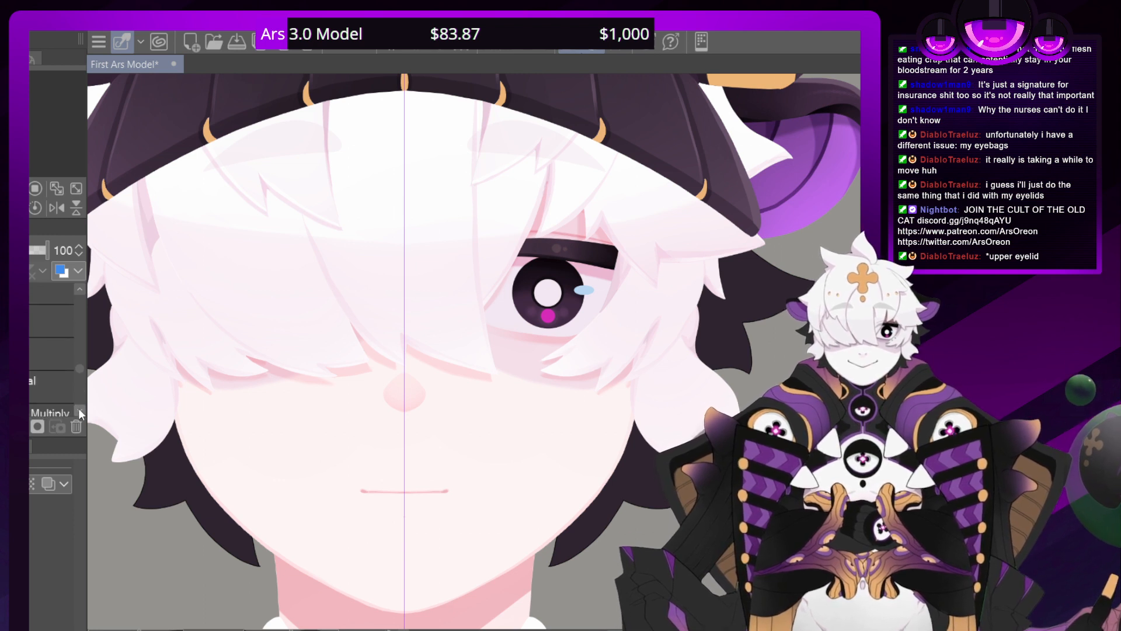
{"action": "left_click", "coordinate": [81, 412]}
{"action": "left_click", "coordinate": [81, 412]}
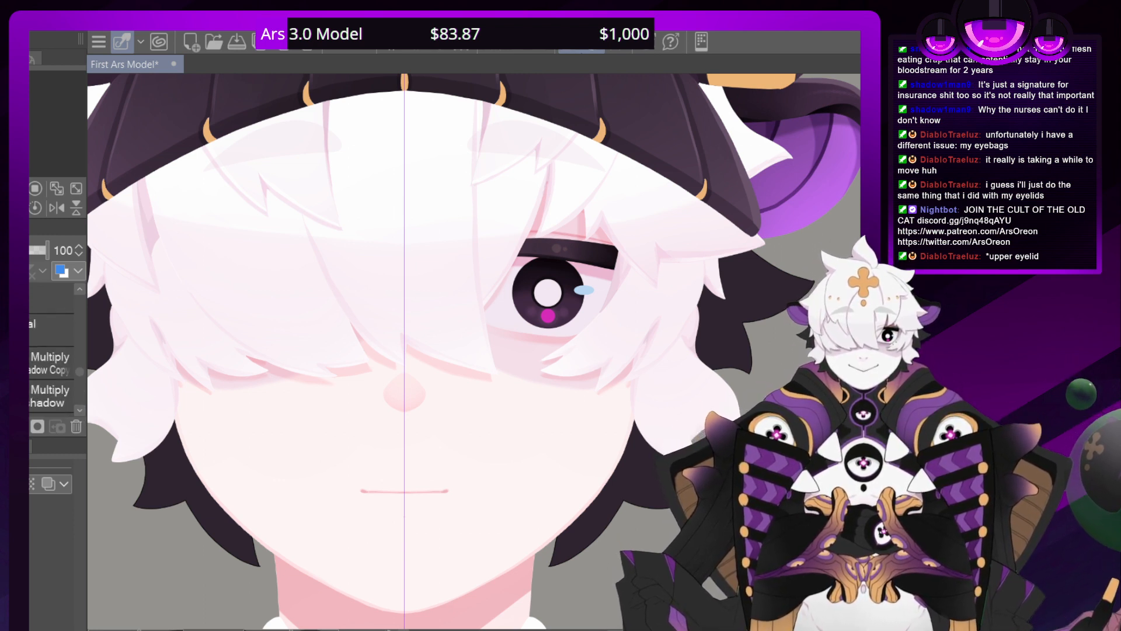
{"action": "scroll", "coordinate": [58, 362], "scroll_direction": "up", "scroll_amount": 3}
{"action": "left_click", "coordinate": [79, 411]}
{"action": "left_click", "coordinate": [79, 411]}
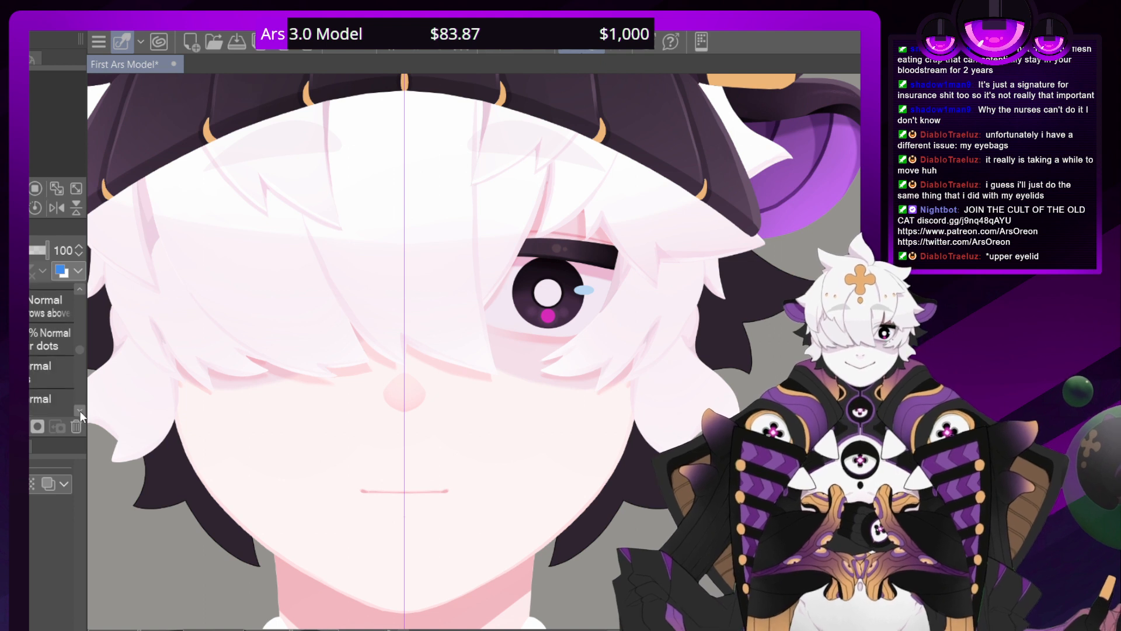
{"action": "left_click", "coordinate": [79, 411]}
{"action": "left_click", "coordinate": [17, 367]}
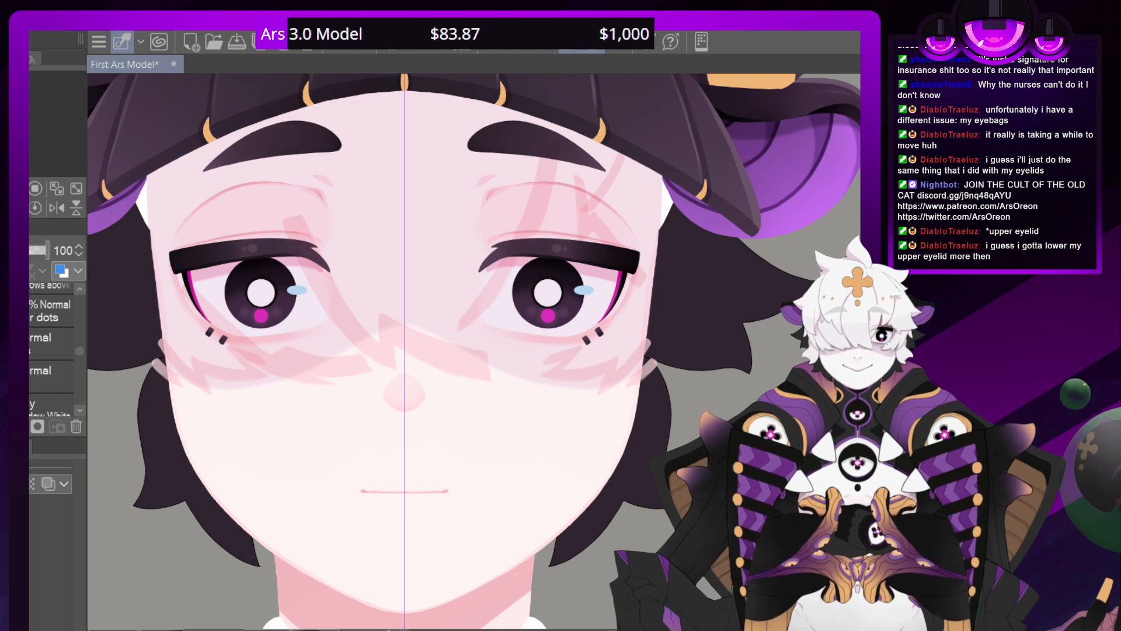
{"action": "key", "text": "ctrl+z"}
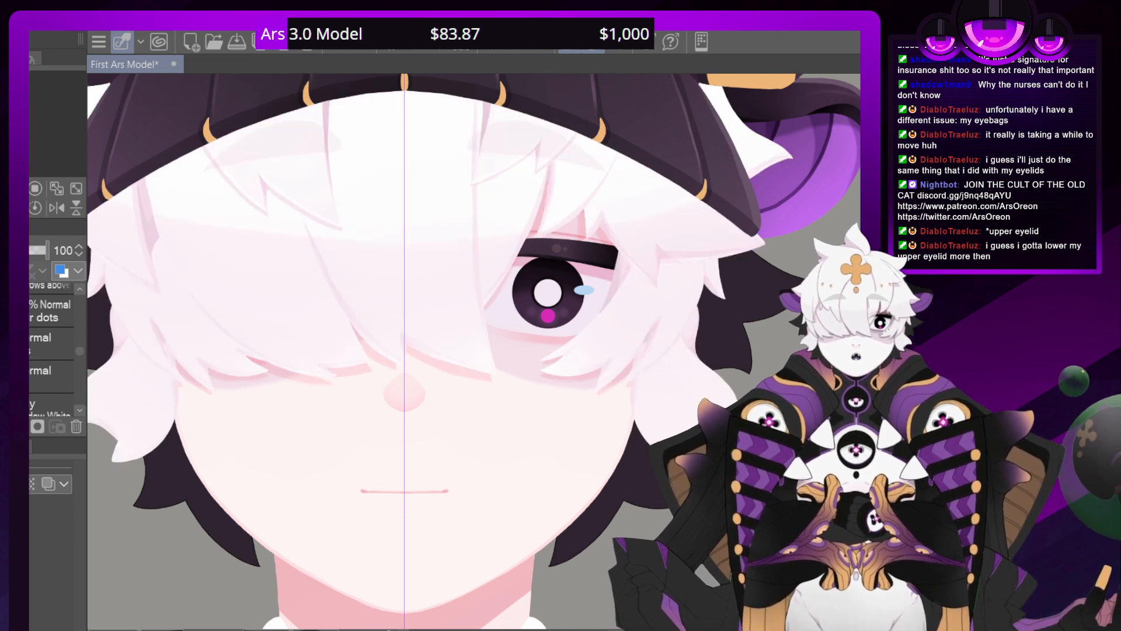
Return to the bent sleeve layer and examine the piece's placement against the sweater's torso and shoulders
{"action": "scroll", "coordinate": [78, 347], "scroll_direction": "up", "scroll_amount": 5}
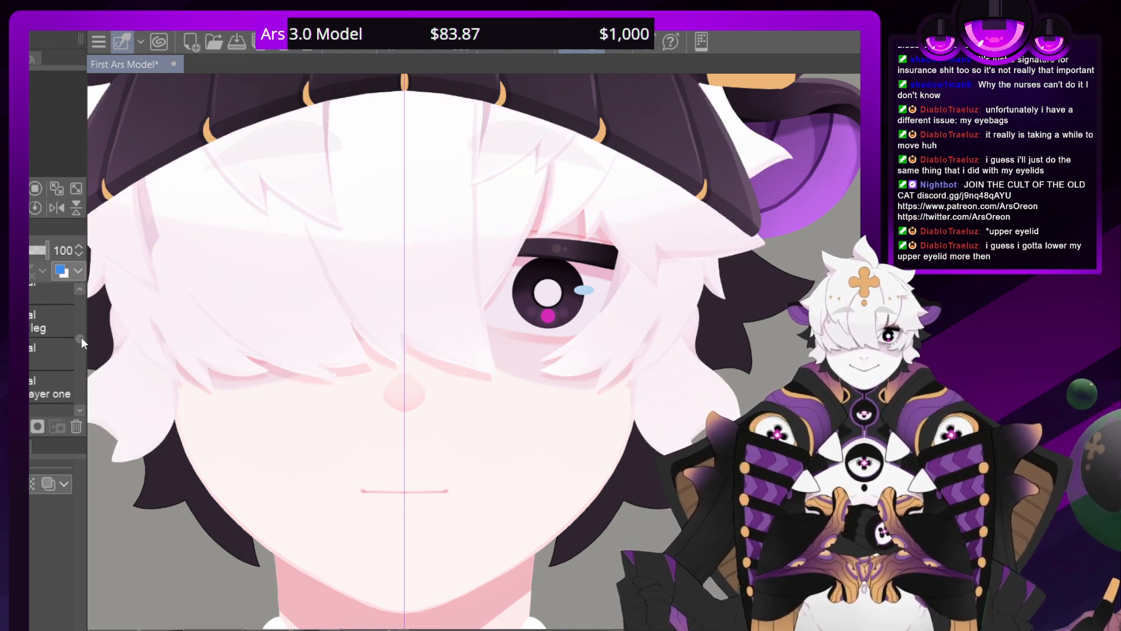
{"action": "scroll", "coordinate": [82, 407], "scroll_direction": "down", "scroll_amount": 3}
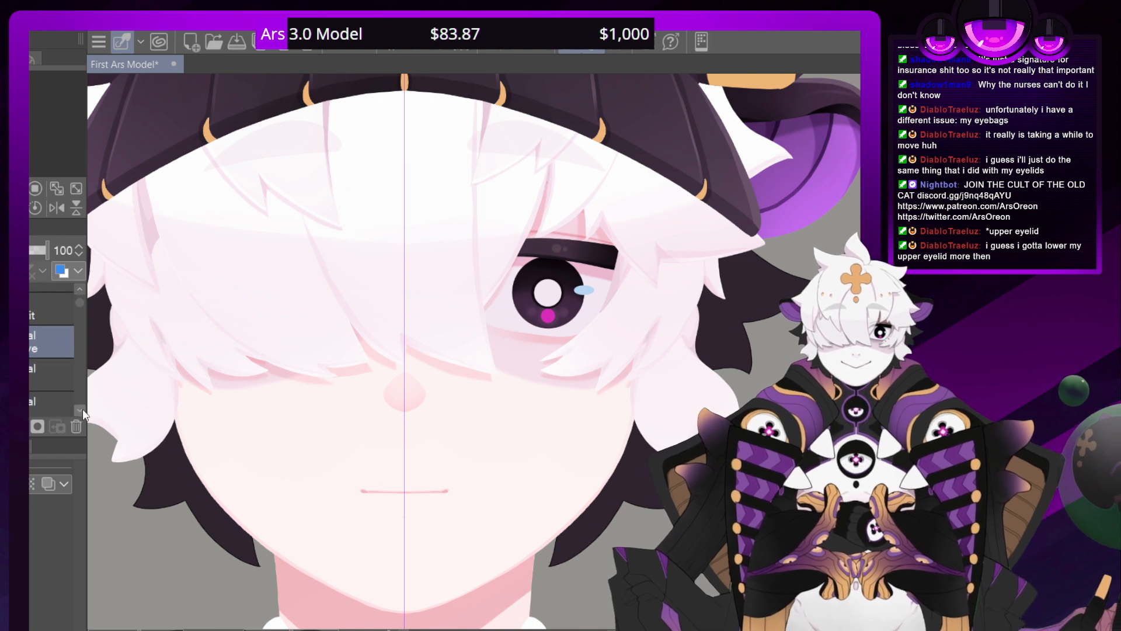
{"action": "key", "text": "ctrl+minus"}
{"action": "key", "text": "ctrl+minus"}
{"action": "key", "text": "ctrl+minus"}
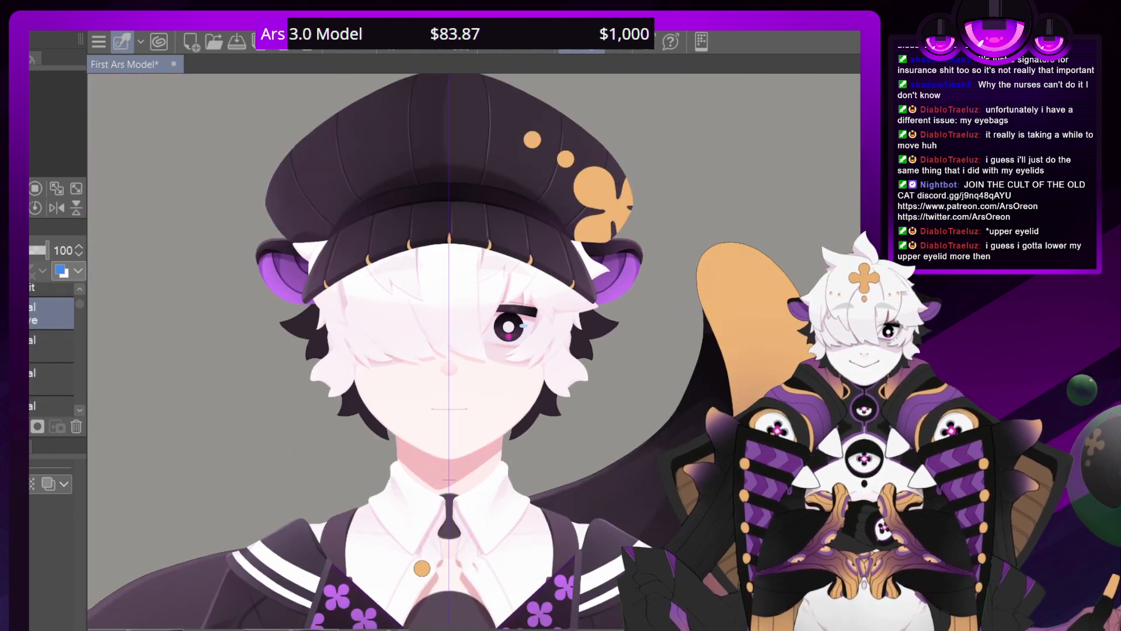
{"action": "left_click_drag", "start_coordinate": [432, 584], "coordinate": [467, 76]}
{"action": "left_click_drag", "start_coordinate": [443, 409], "coordinate": [458, 533]}
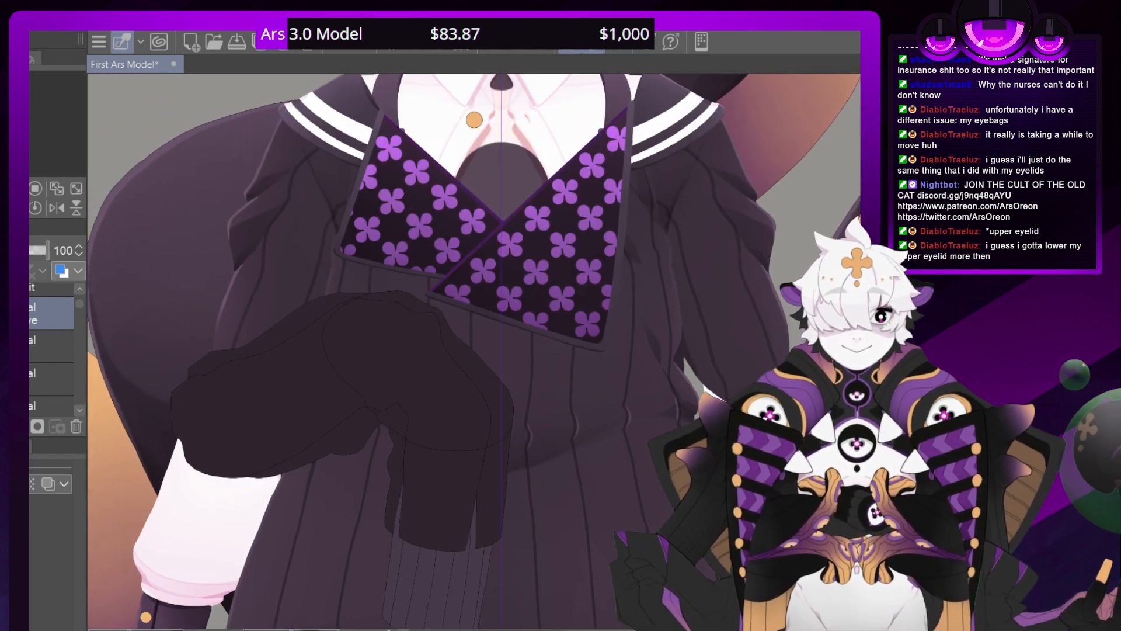
{"action": "key", "text": "ctrl+minus"}
{"action": "key", "text": "ctrl+minus"}
{"action": "key", "text": "ctrl+plus"}
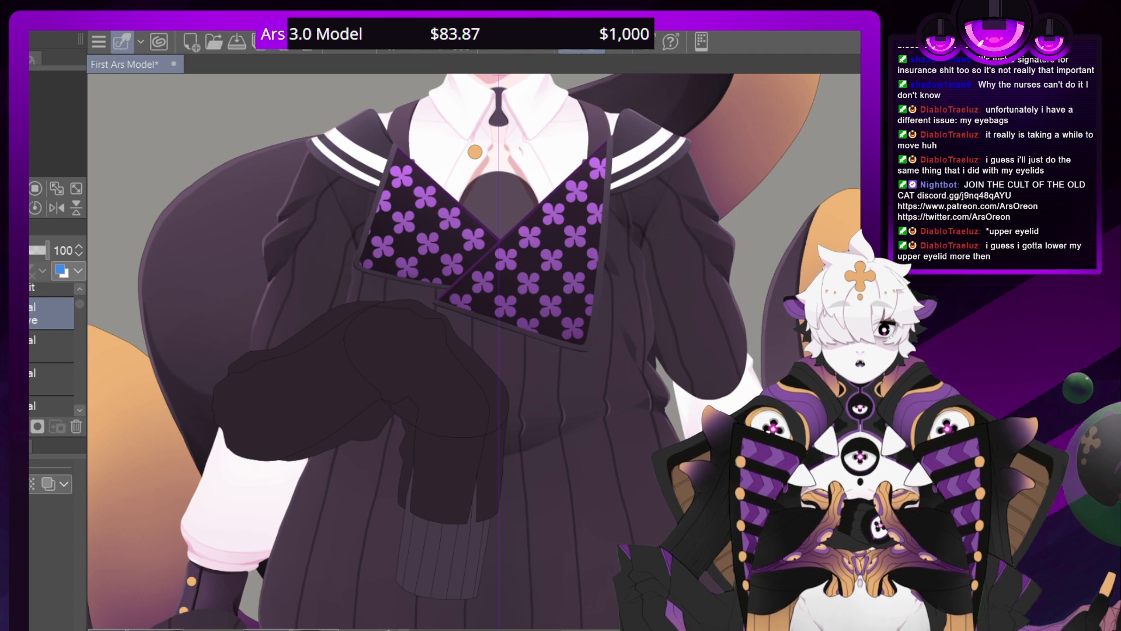
{"action": "left_click_drag", "start_coordinate": [443, 326], "coordinate": [537, 312]}
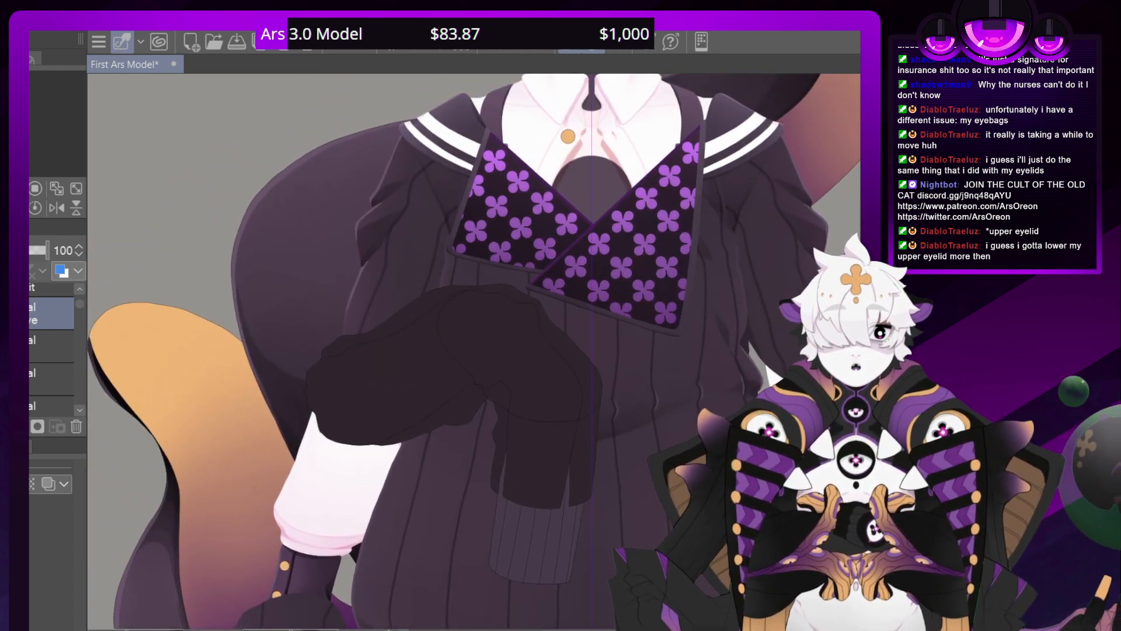
Save the First Ars Model document
{"action": "left_click_drag", "start_coordinate": [537, 234], "coordinate": [382, 621]}
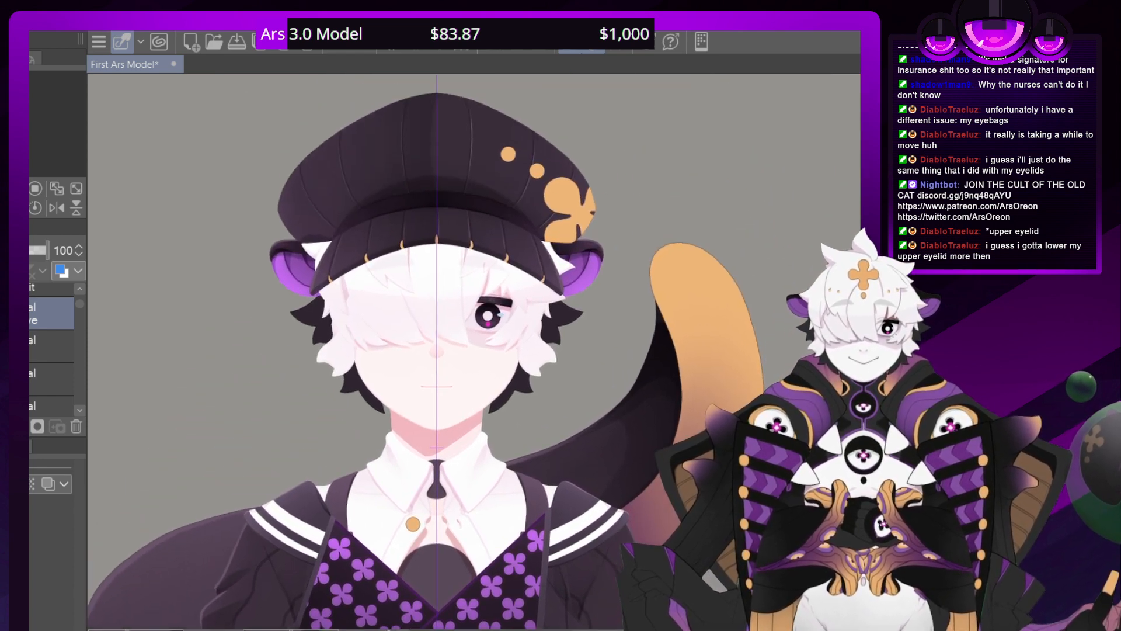
{"action": "scroll", "coordinate": [482, 350], "scroll_direction": "up", "scroll_amount": 8}
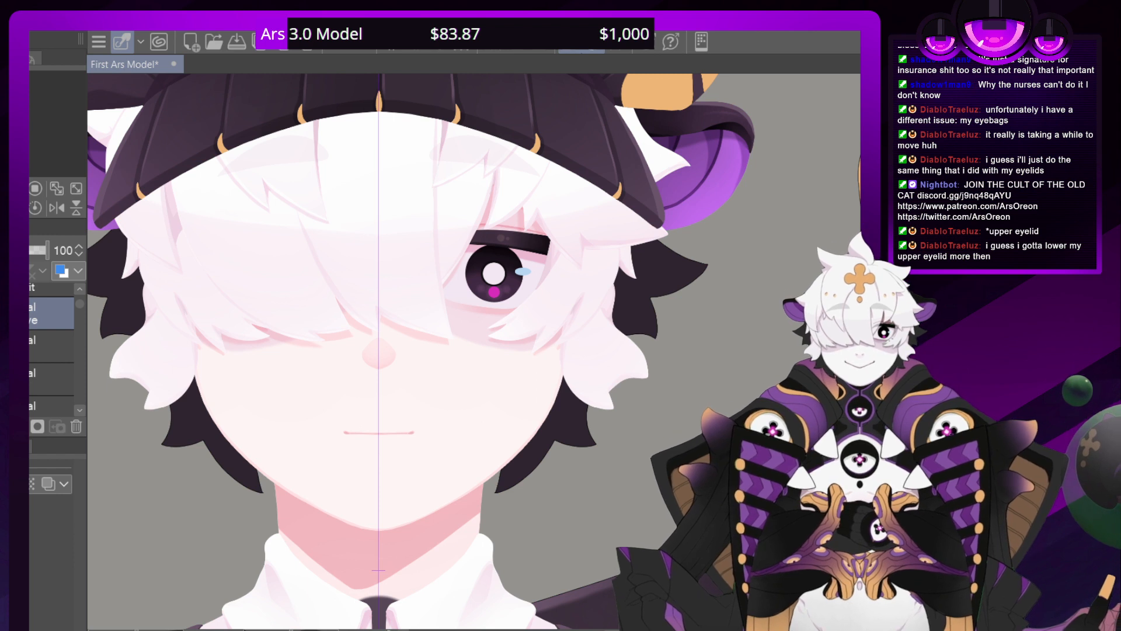
{"action": "key", "text": "ctrl+s"}
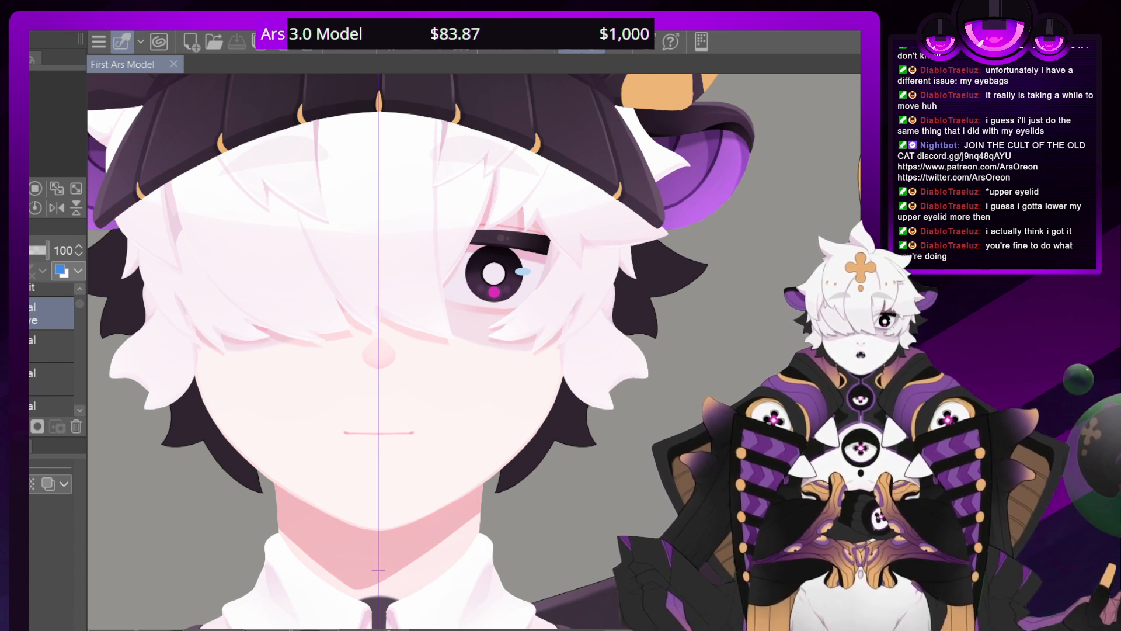
Examine the character's hat, face, collar and shoulder stripes, and the bent sleeve piece over the torso
{"action": "left_click_drag", "start_coordinate": [378, 102], "coordinate": [447, 615]}
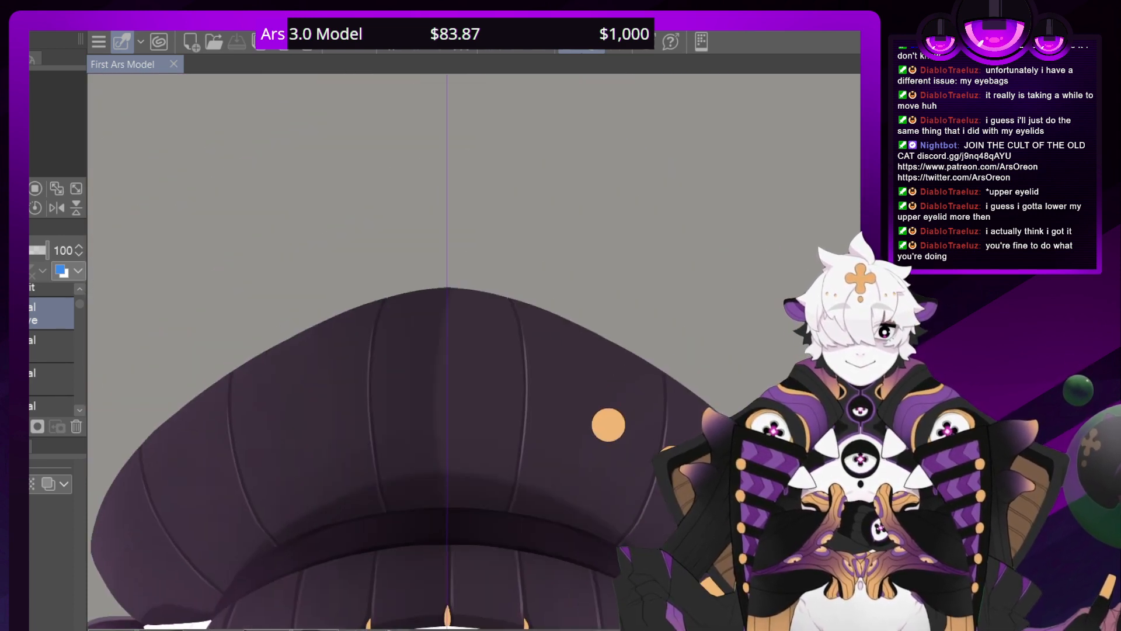
{"action": "scroll", "coordinate": [409, 350], "scroll_direction": "down", "scroll_amount": 3}
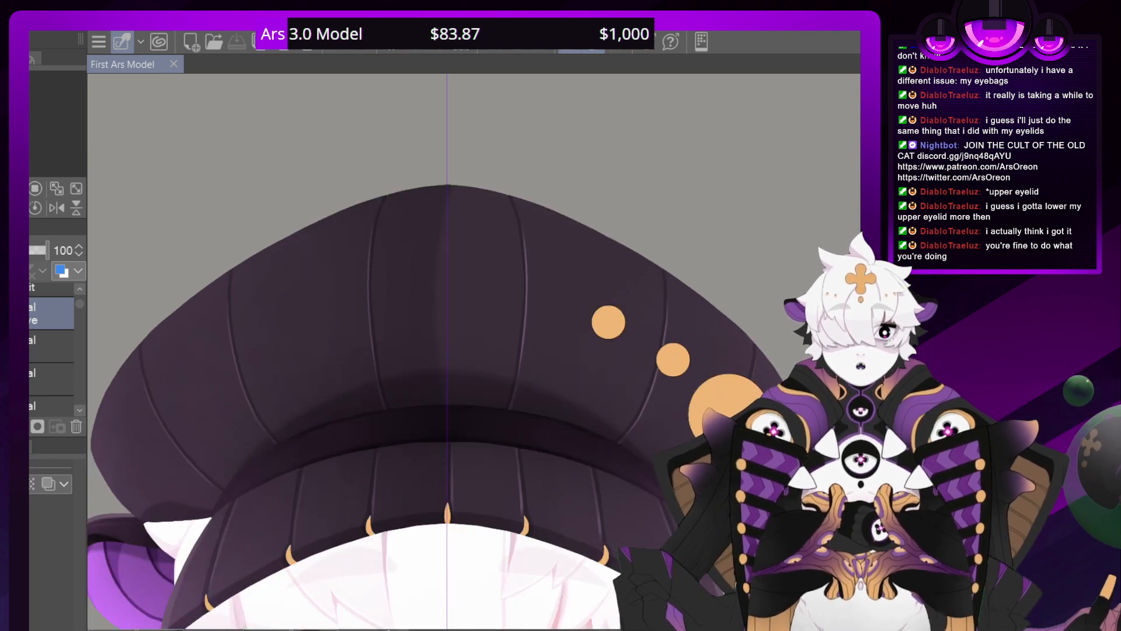
{"action": "scroll", "coordinate": [448, 571], "scroll_direction": "down", "scroll_amount": 12}
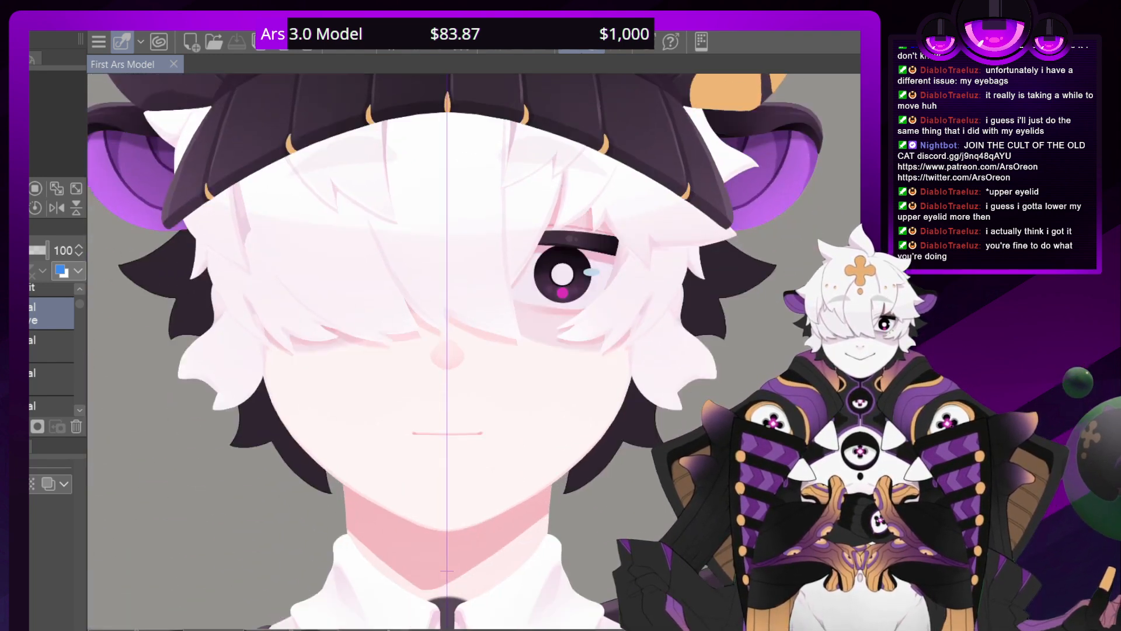
{"action": "left_click_drag", "start_coordinate": [443, 526], "coordinate": [410, 149]}
{"action": "left_click_drag", "start_coordinate": [409, 438], "coordinate": [374, 605]}
{"action": "left_click_drag", "start_coordinate": [583, 467], "coordinate": [309, 160]}
{"action": "left_click_drag", "start_coordinate": [31, 109], "coordinate": [30, 110]}
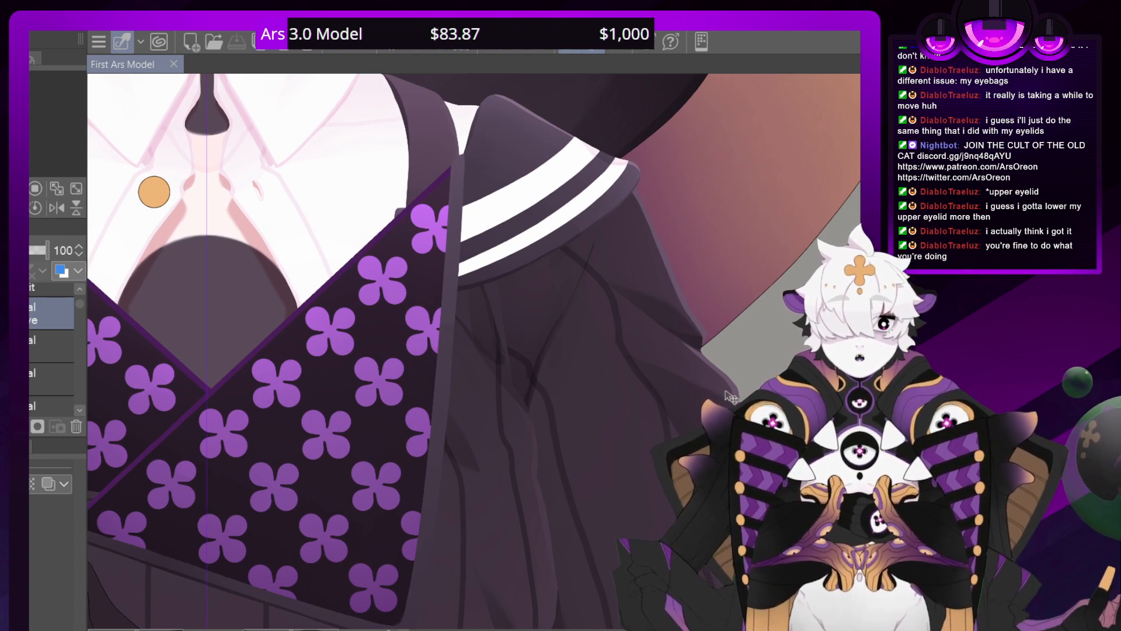
{"action": "left_click_drag", "start_coordinate": [157, 444], "coordinate": [838, 137]}
{"action": "scroll", "coordinate": [476, 353], "scroll_direction": "down", "scroll_amount": 10}
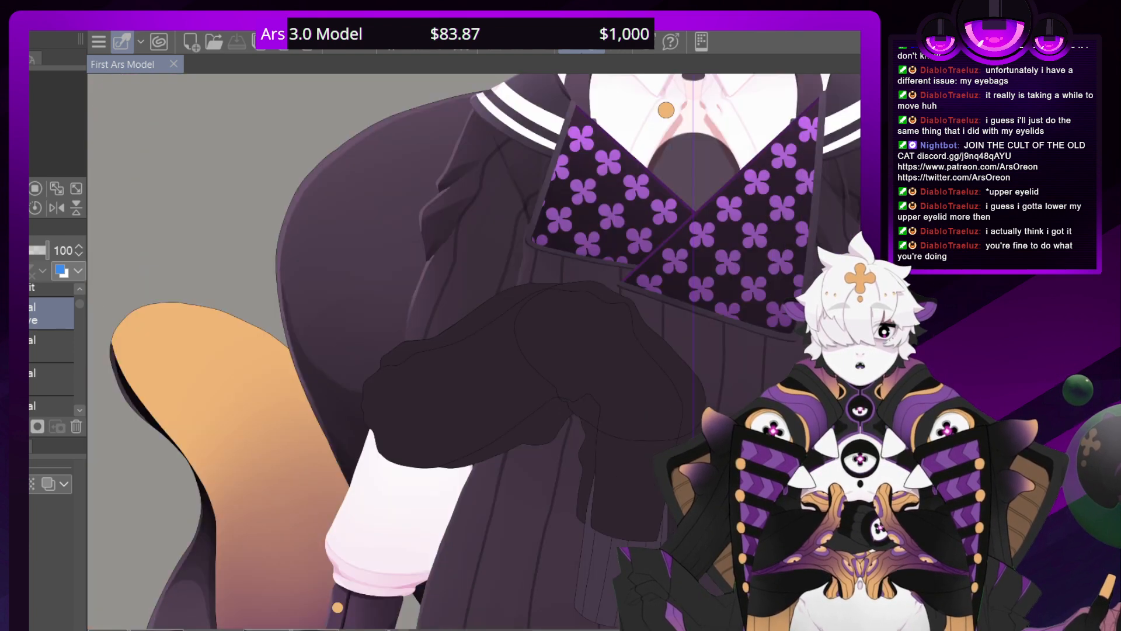
{"action": "scroll", "coordinate": [475, 353], "scroll_direction": "up", "scroll_amount": 4}
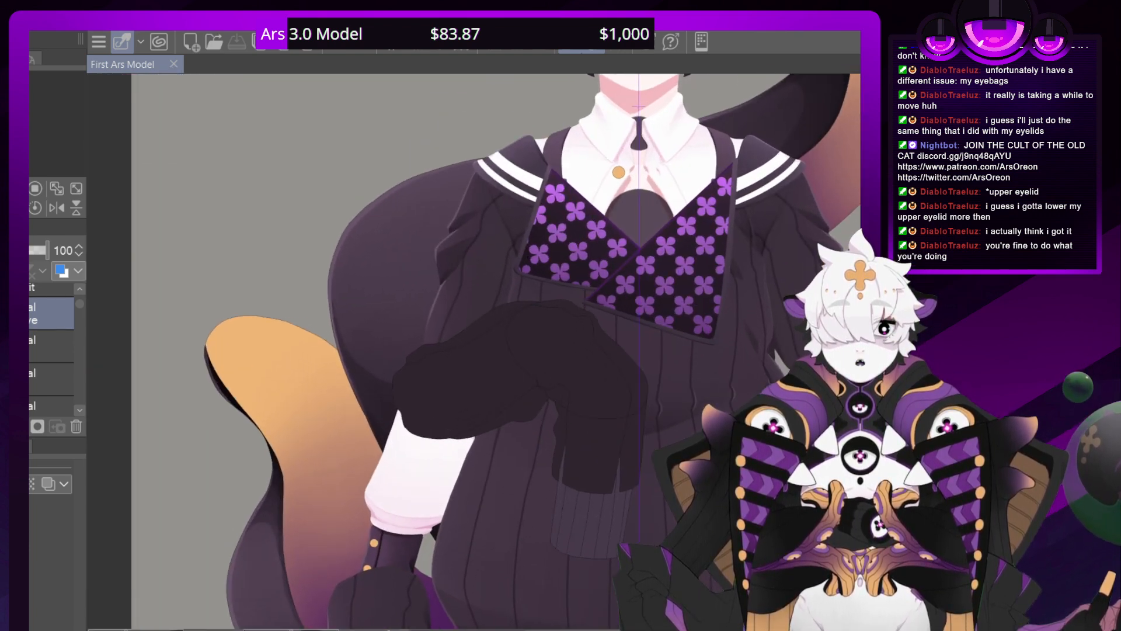
Hide the dark bent sleeve layer over the sweater's torso
{"action": "left_click_drag", "start_coordinate": [534, 263], "coordinate": [312, 425]}
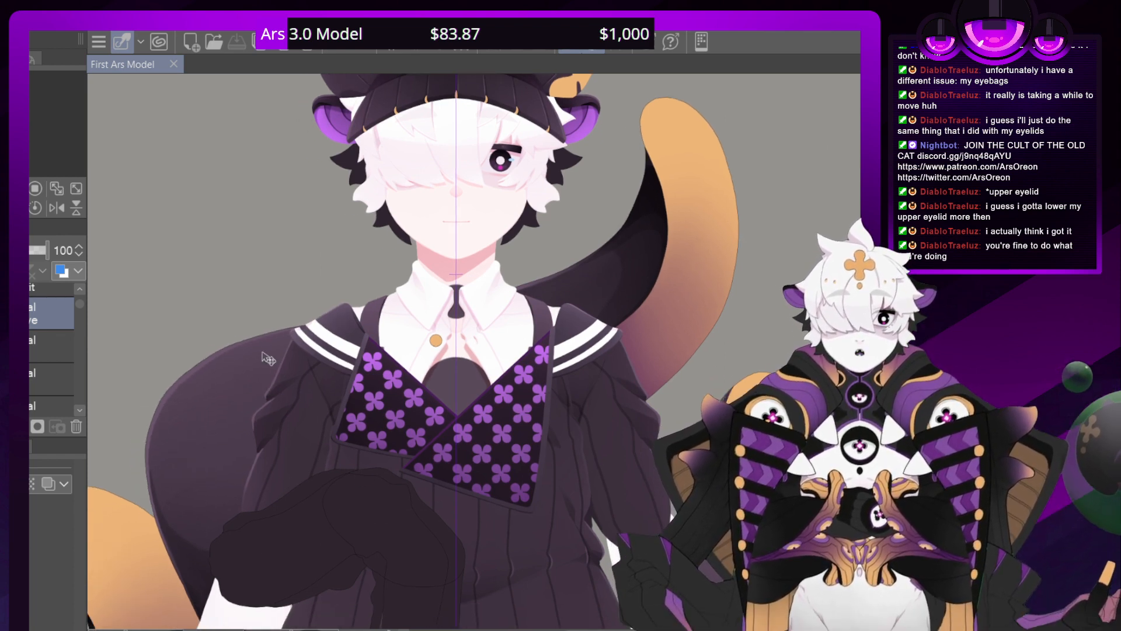
{"action": "left_click_drag", "start_coordinate": [455, 613], "coordinate": [582, 272]}
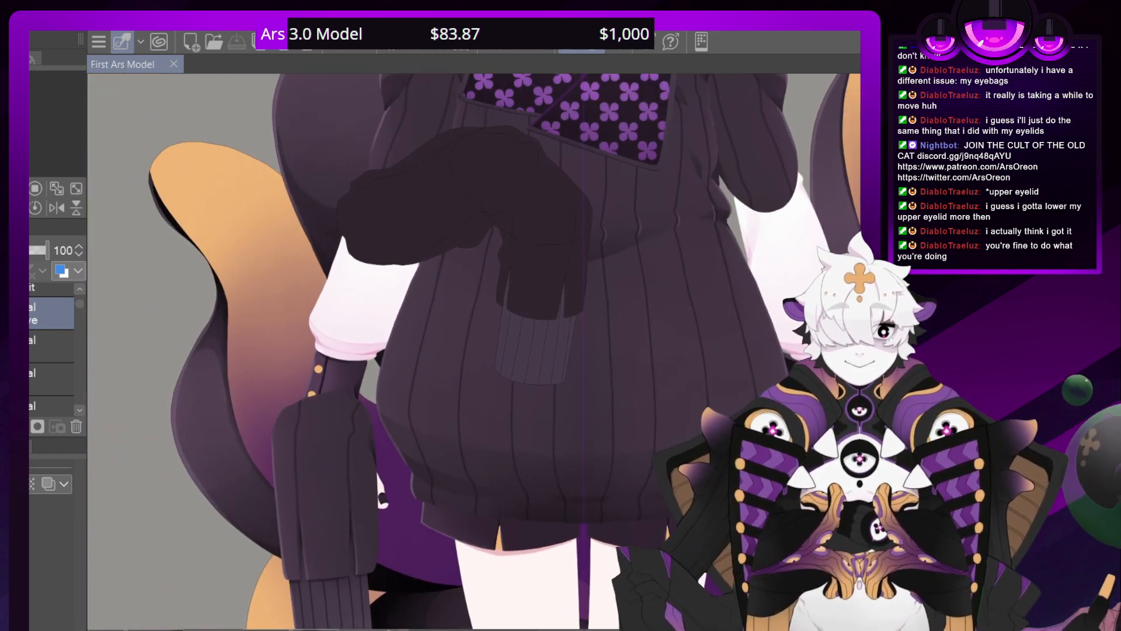
{"action": "left_click", "coordinate": [30, 313]}
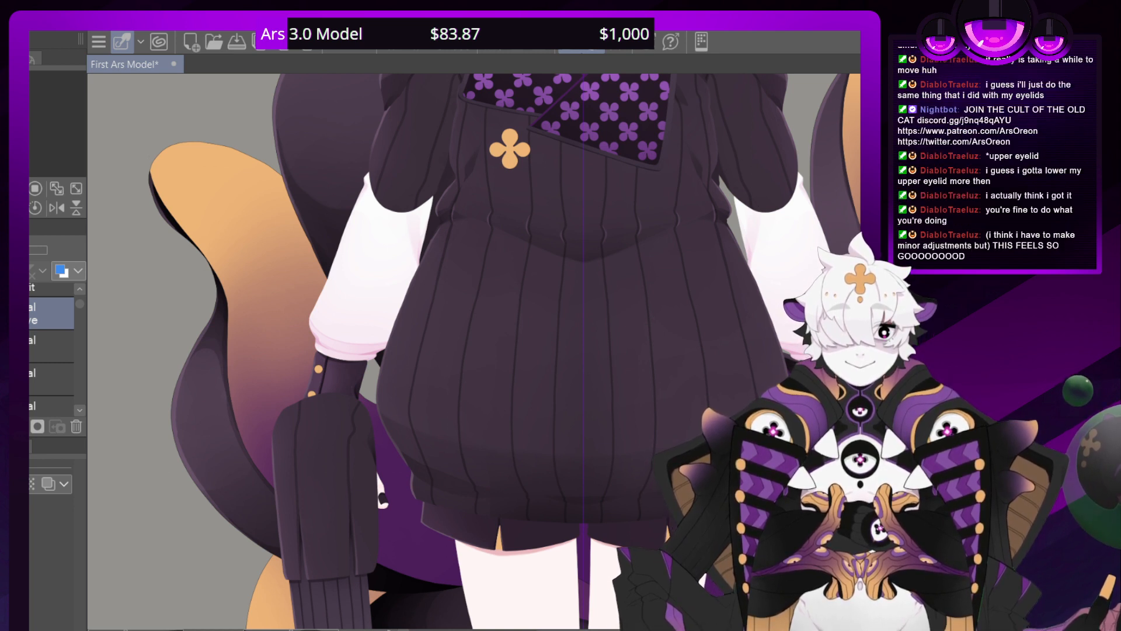
Show the sweater's long outer sleeve layer so it covers the white shirt sleeves on both arms
{"action": "left_click", "coordinate": [76, 411]}
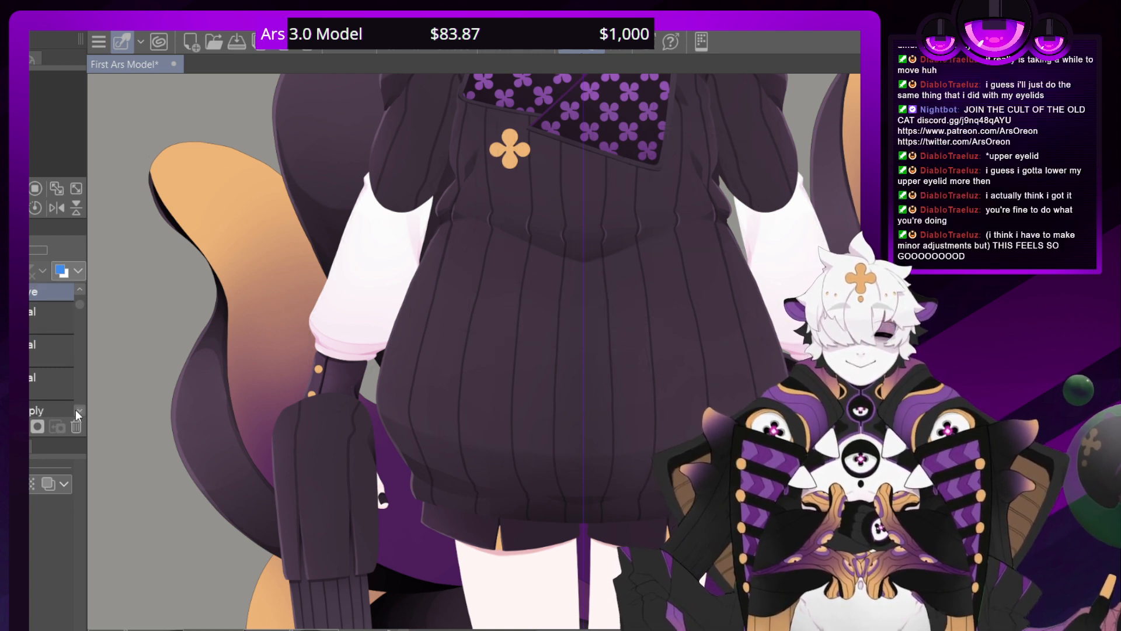
{"action": "left_click", "coordinate": [79, 411]}
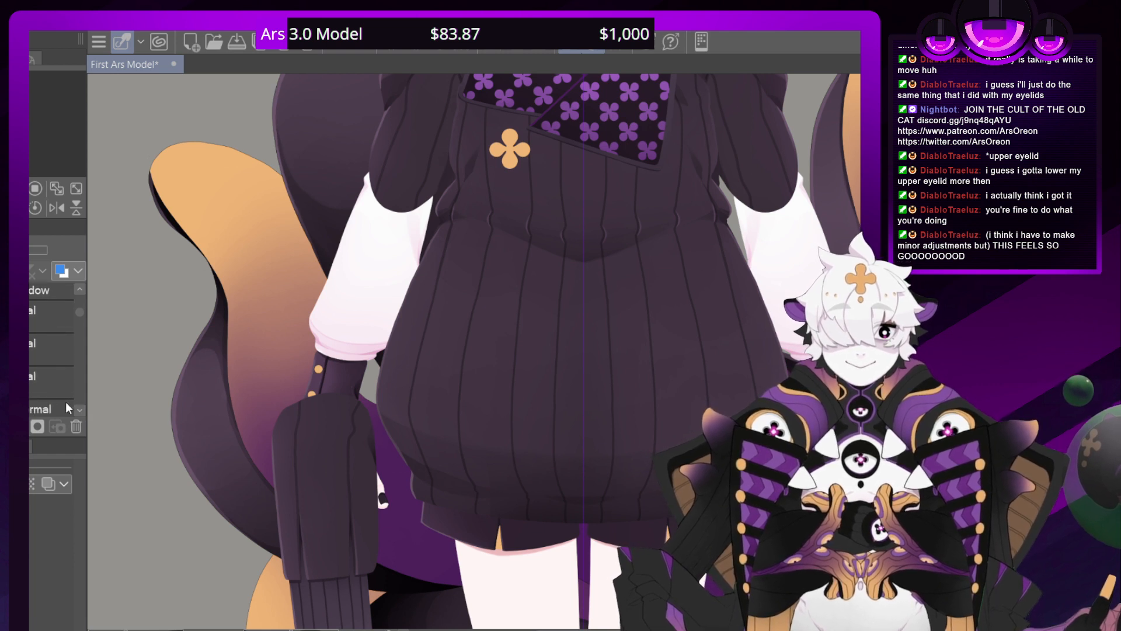
{"action": "left_click", "coordinate": [79, 409]}
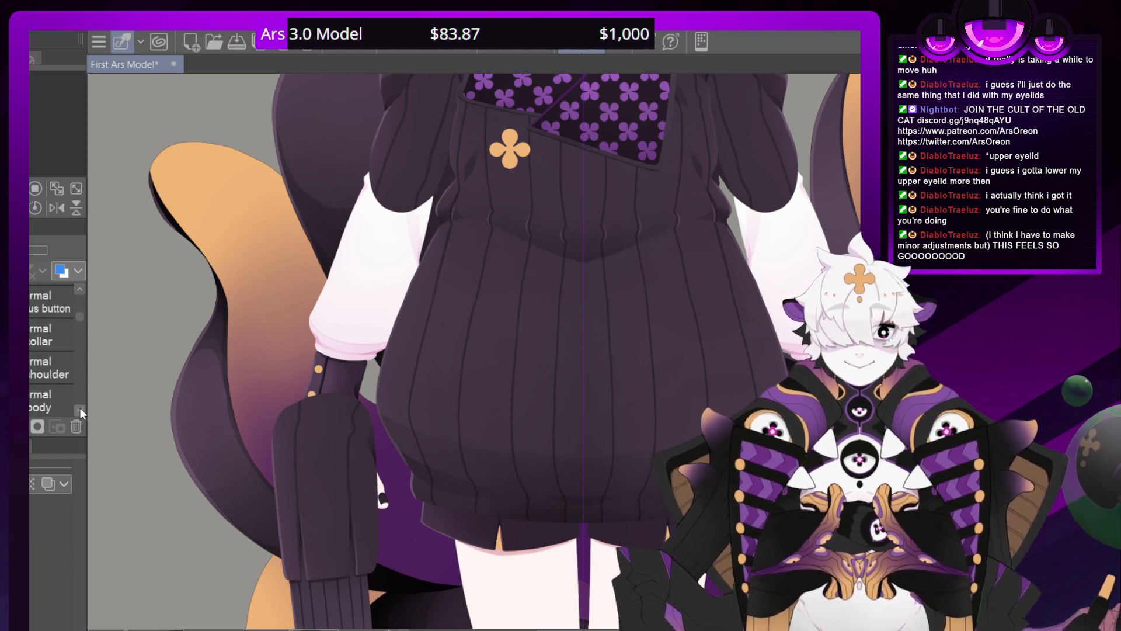
{"action": "left_click", "coordinate": [80, 410]}
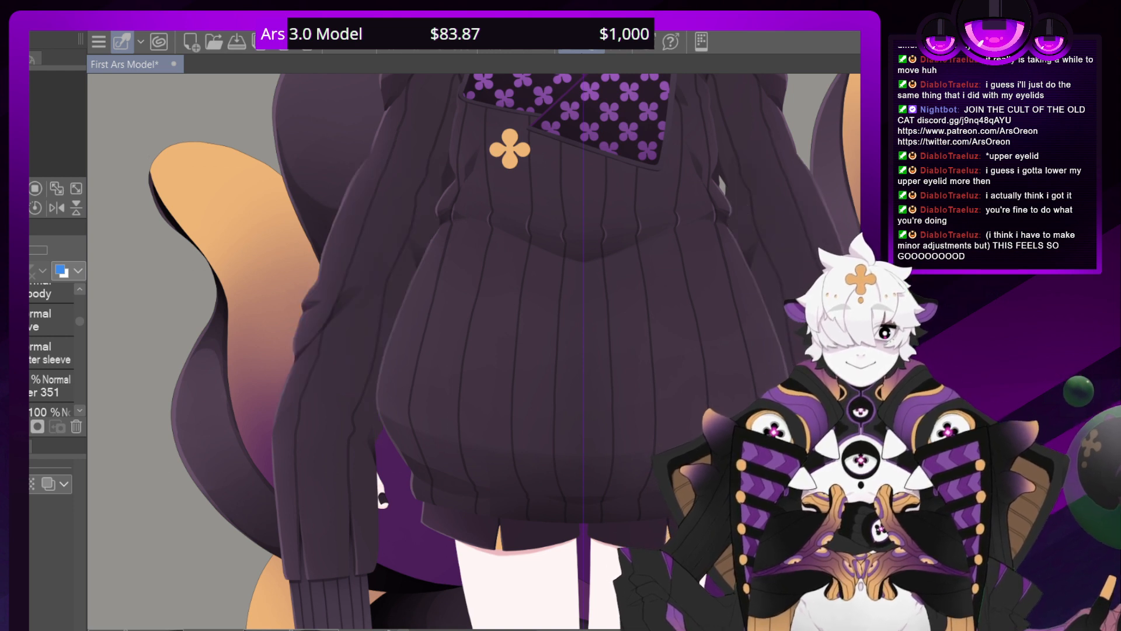
{"action": "left_click", "coordinate": [31, 353]}
{"action": "scroll", "coordinate": [79, 320], "scroll_direction": "up", "scroll_amount": 4}
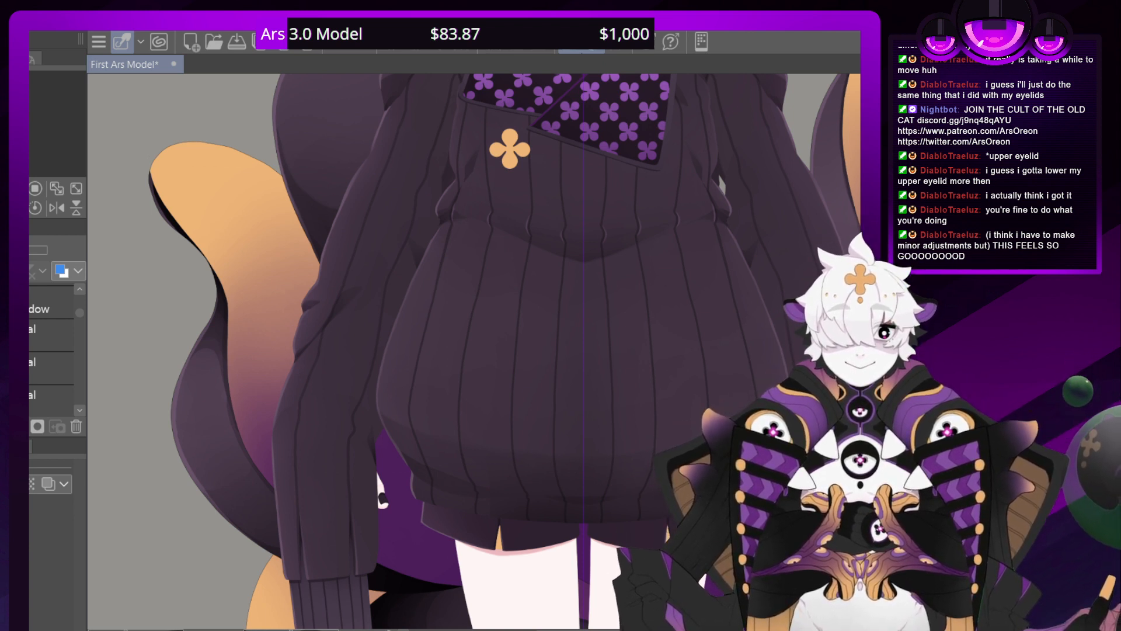
Examine the full outfit from the cap and collar down to the sleeves, cuffs, legs and socks
{"action": "left_click_drag", "start_coordinate": [514, 233], "coordinate": [411, 457]}
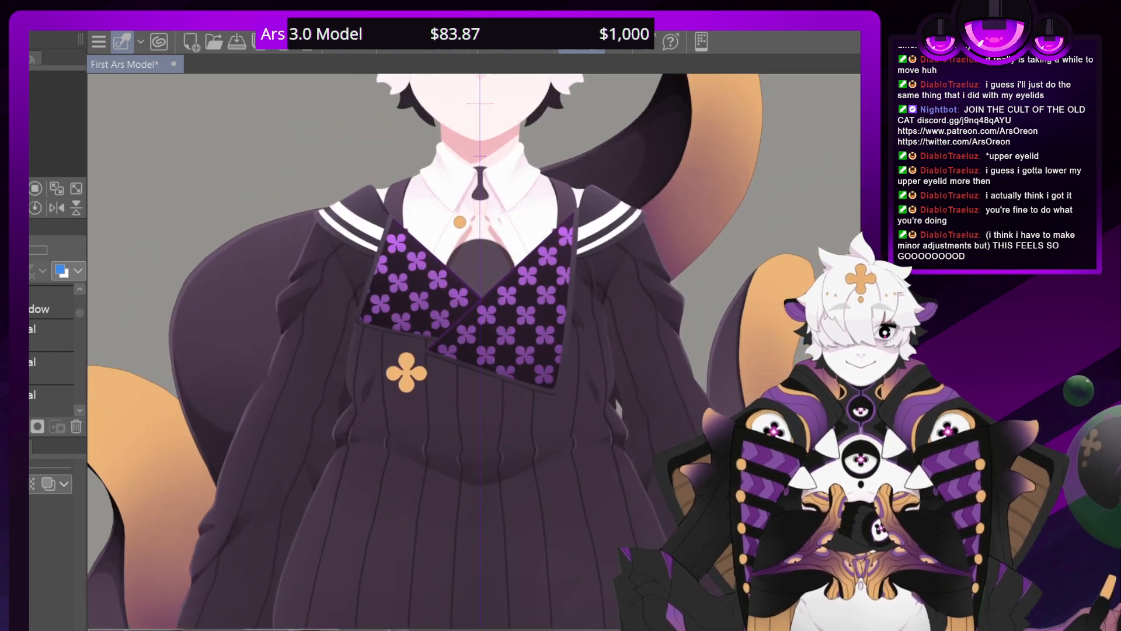
{"action": "left_click_drag", "start_coordinate": [467, 292], "coordinate": [415, 235]}
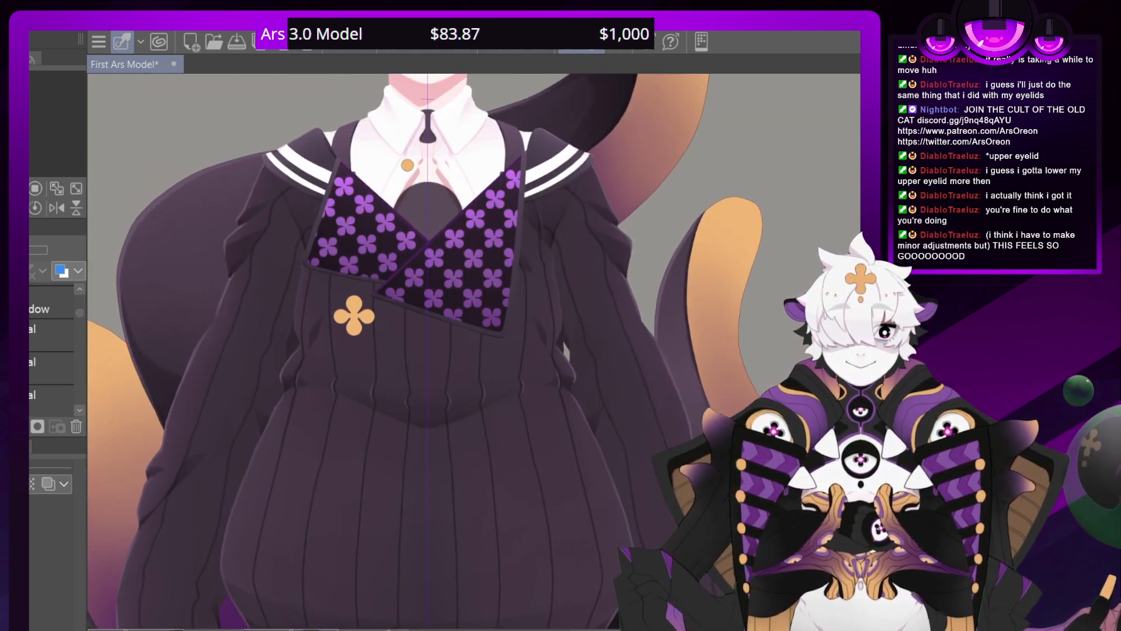
{"action": "left_click_drag", "start_coordinate": [362, 484], "coordinate": [558, 64]}
{"action": "left_click_drag", "start_coordinate": [502, 374], "coordinate": [370, 282]}
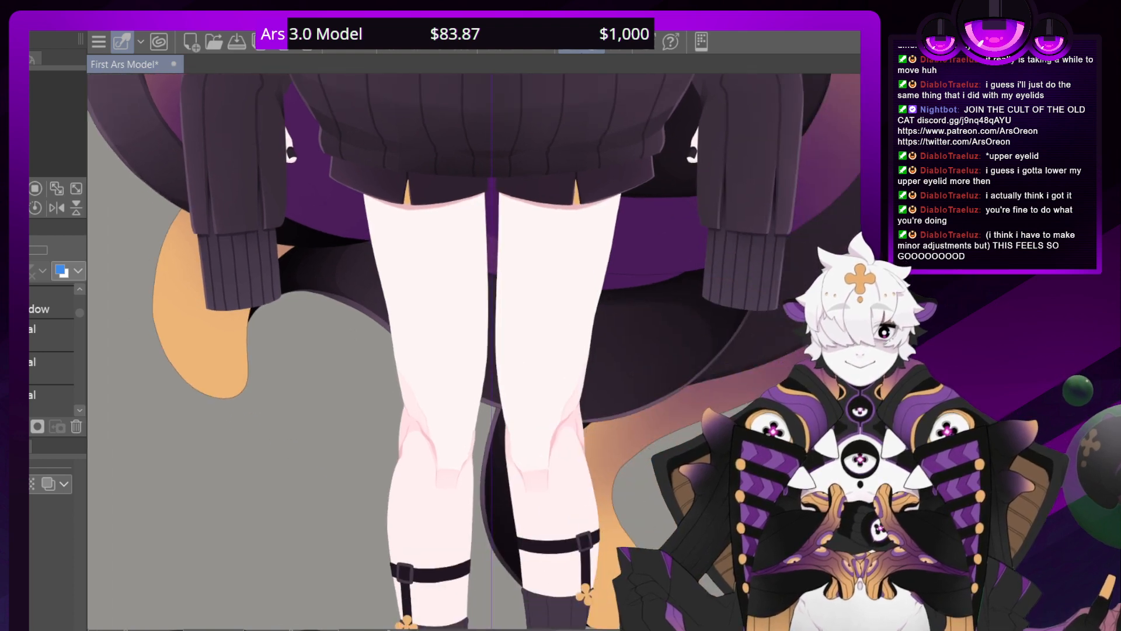
{"action": "left_click_drag", "start_coordinate": [408, 496], "coordinate": [409, 354]}
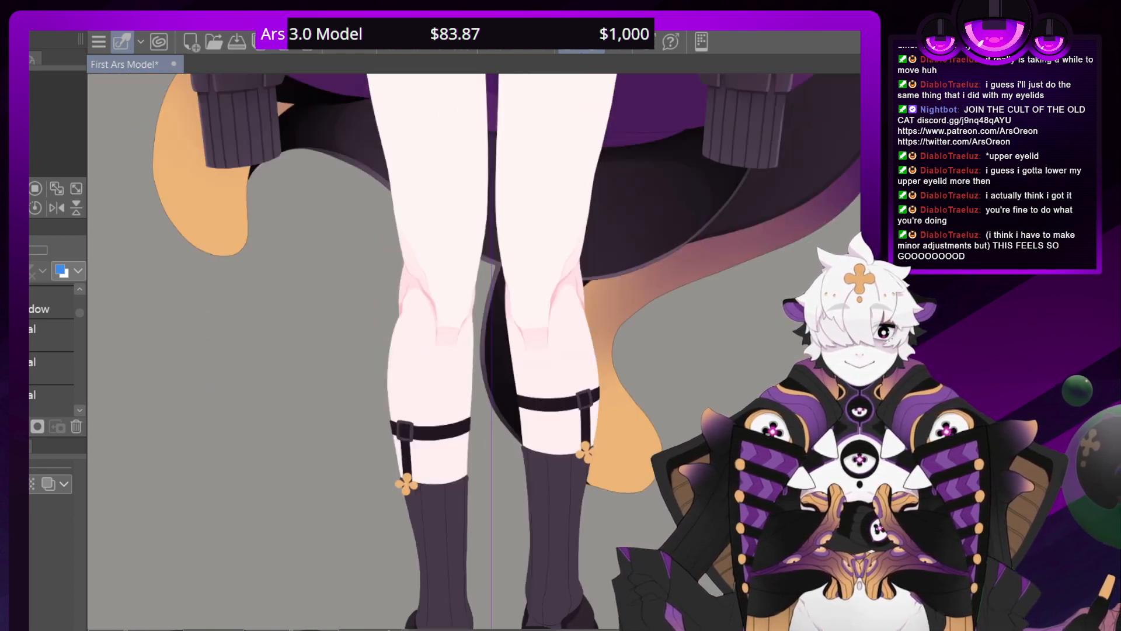
{"action": "left_click_drag", "start_coordinate": [420, 111], "coordinate": [408, 555]}
{"action": "left_click_drag", "start_coordinate": [410, 234], "coordinate": [366, 431]}
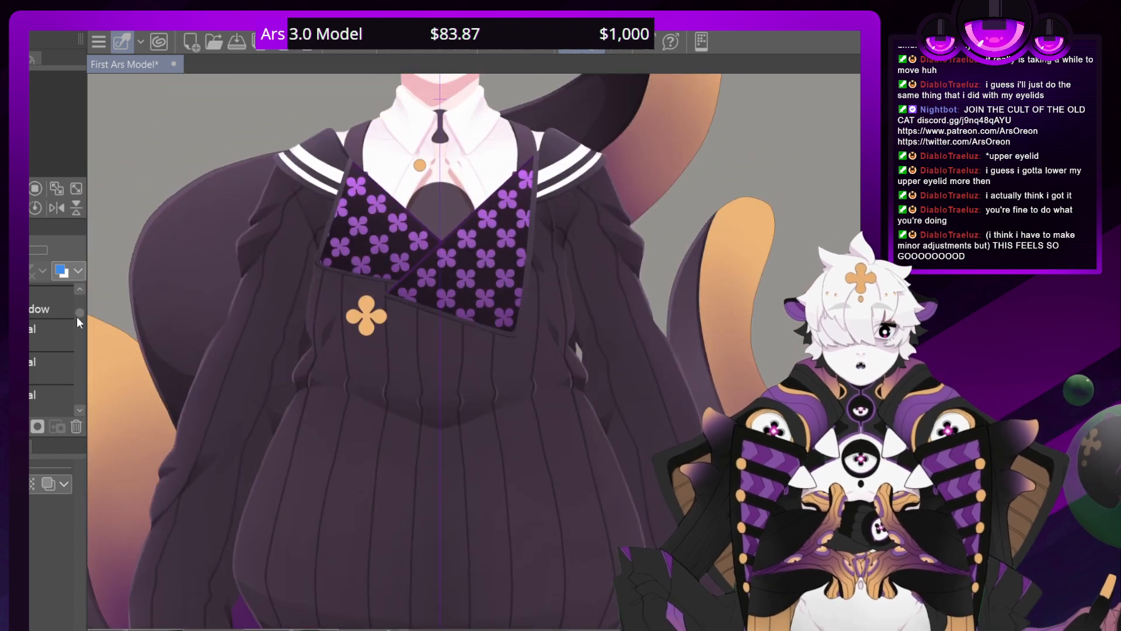
{"action": "left_click_drag", "start_coordinate": [366, 350], "coordinate": [391, 559]}
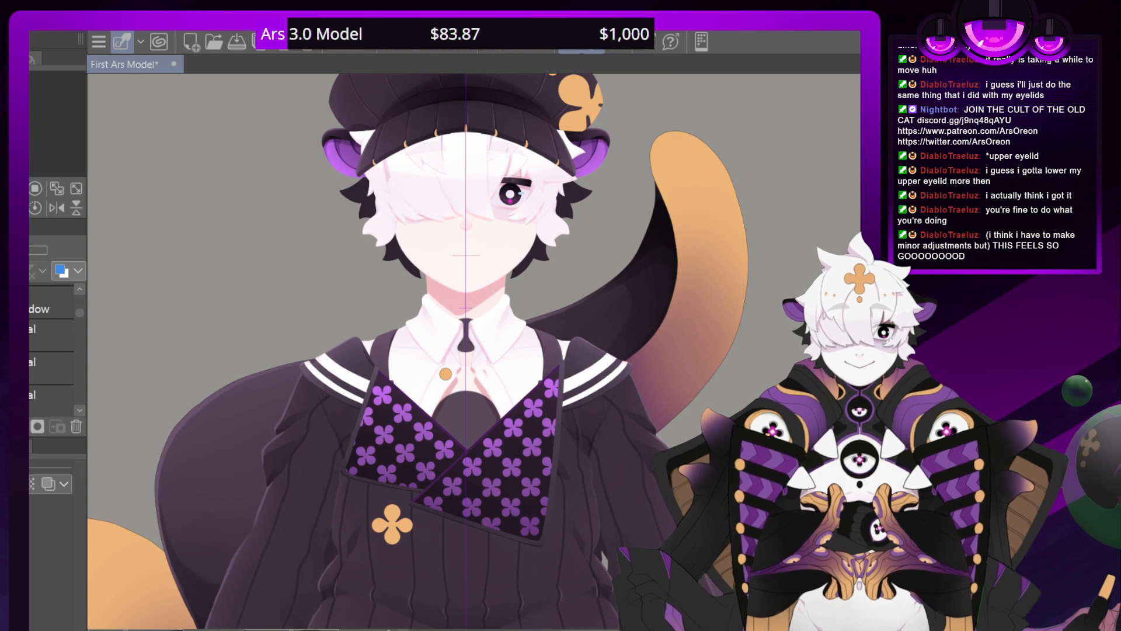
Find the place for the collar accessory in the layer stack and add a new raster layer above the chosen layer
{"action": "left_click_drag", "start_coordinate": [79, 316], "coordinate": [77, 302]}
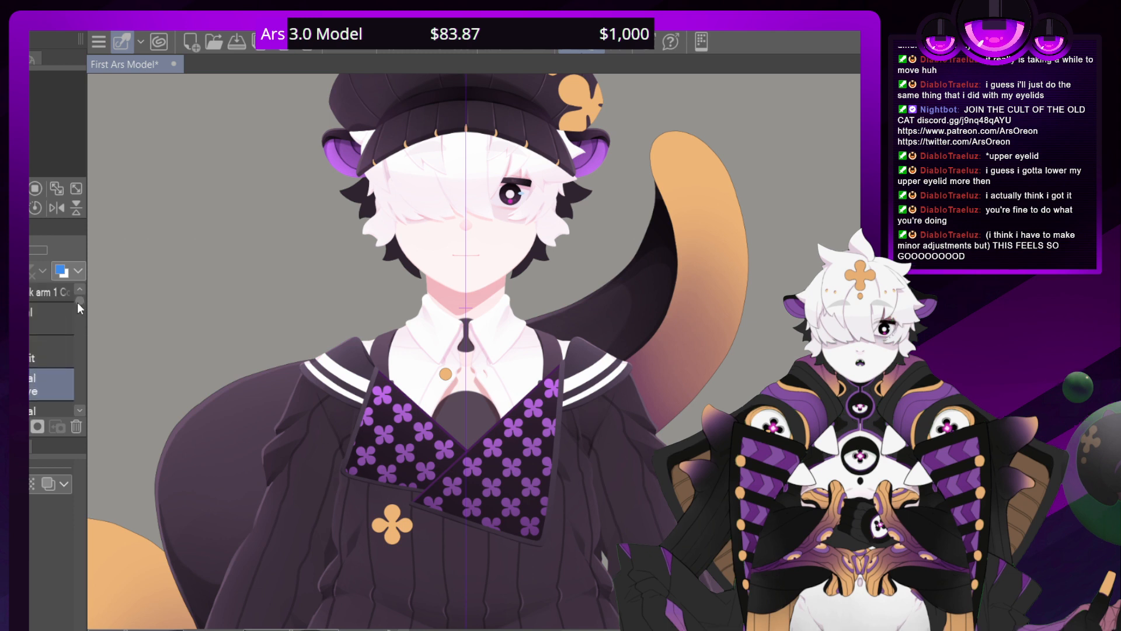
{"action": "left_click", "coordinate": [80, 409]}
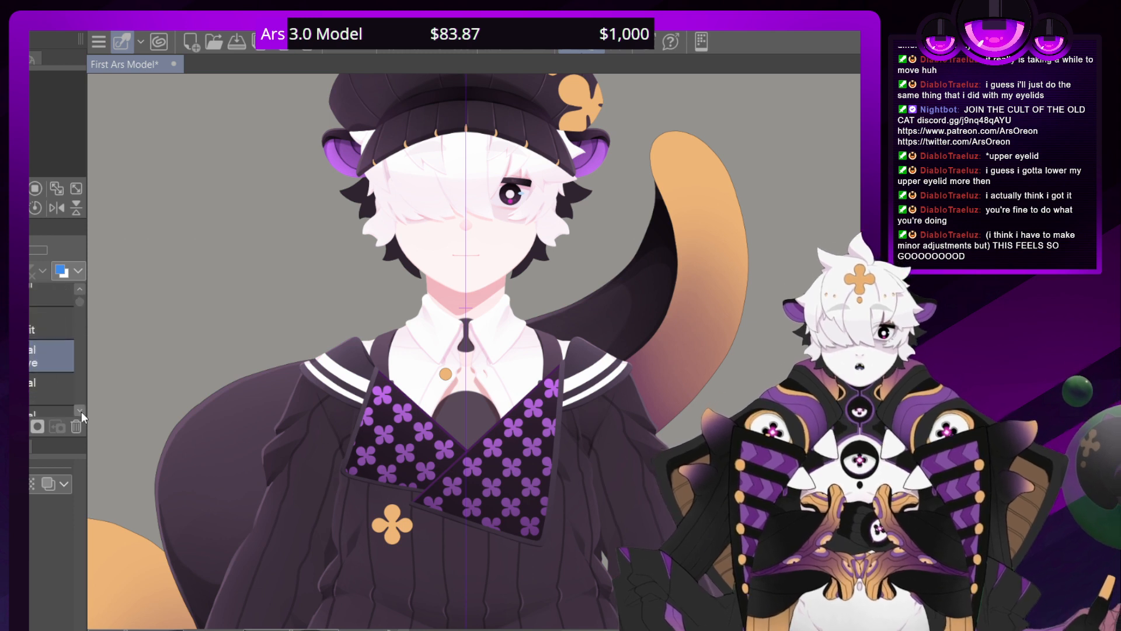
{"action": "left_click", "coordinate": [81, 411]}
{"action": "left_click", "coordinate": [81, 411]}
{"action": "left_click", "coordinate": [80, 412]}
{"action": "left_click", "coordinate": [81, 412]}
{"action": "left_click", "coordinate": [81, 412]}
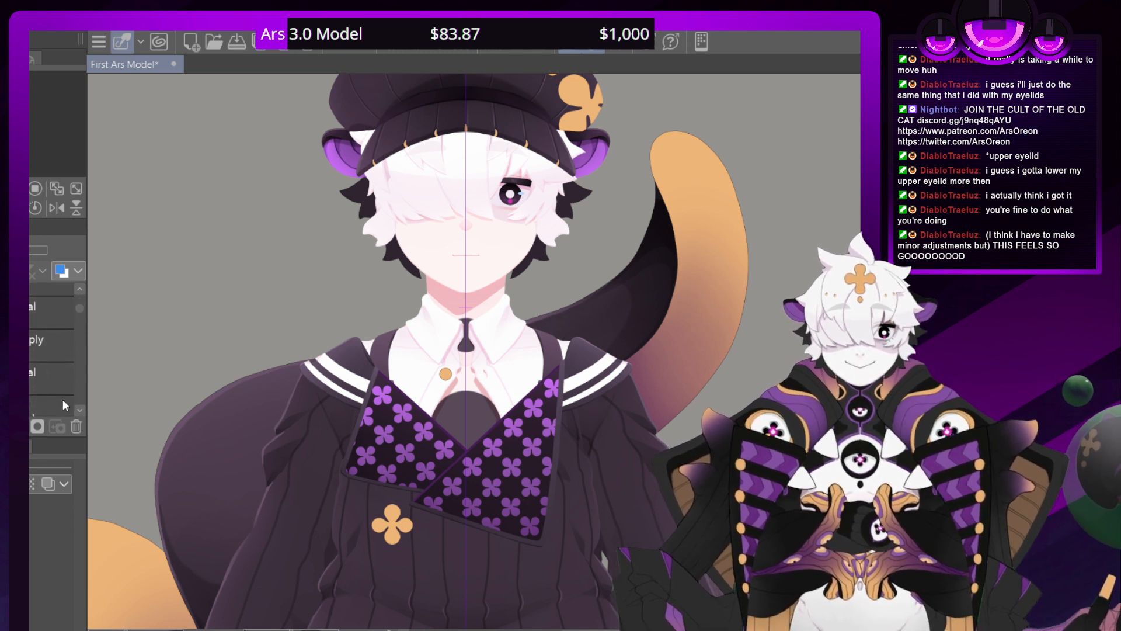
{"action": "left_click", "coordinate": [77, 411]}
{"action": "left_click", "coordinate": [78, 409]}
{"action": "left_click", "coordinate": [79, 411]}
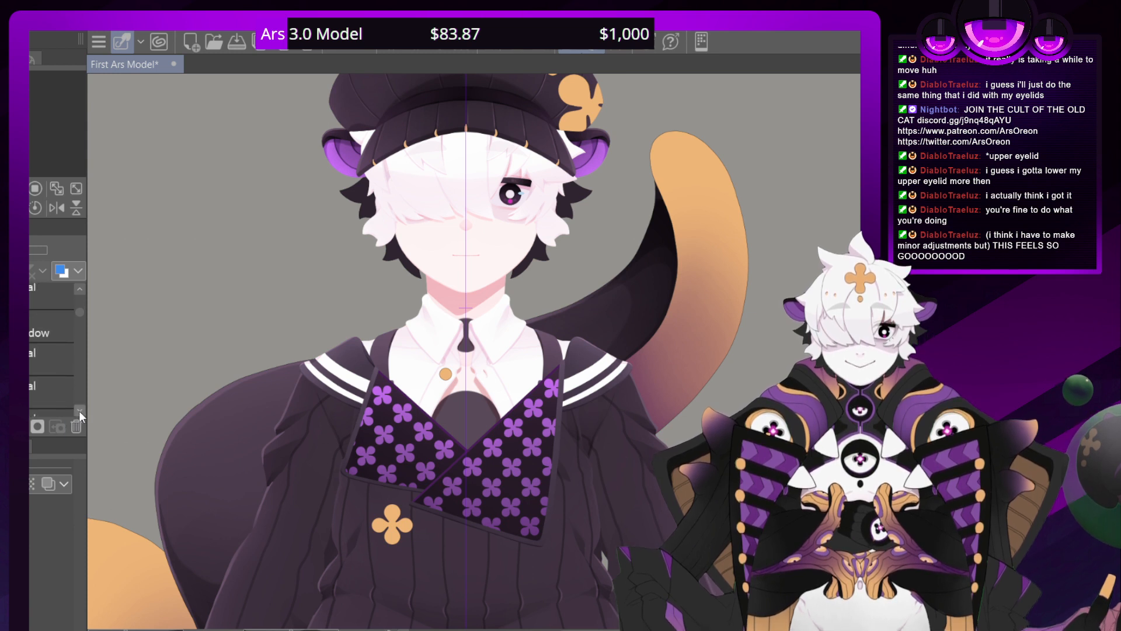
{"action": "left_click", "coordinate": [39, 296]}
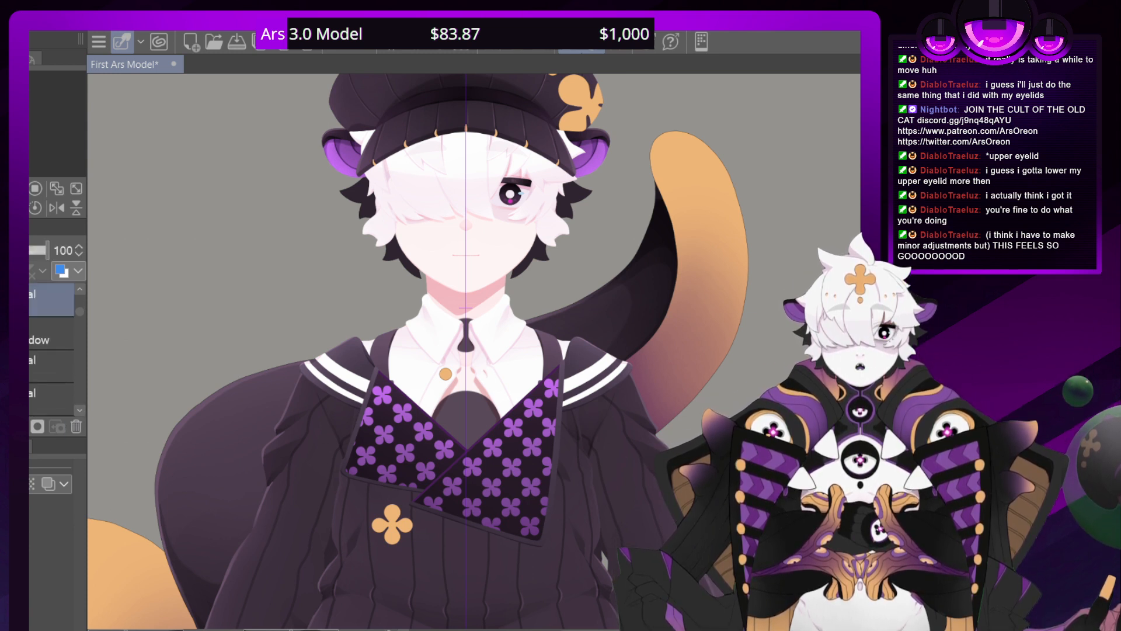
{"action": "key", "text": "ctrl+shift+n"}
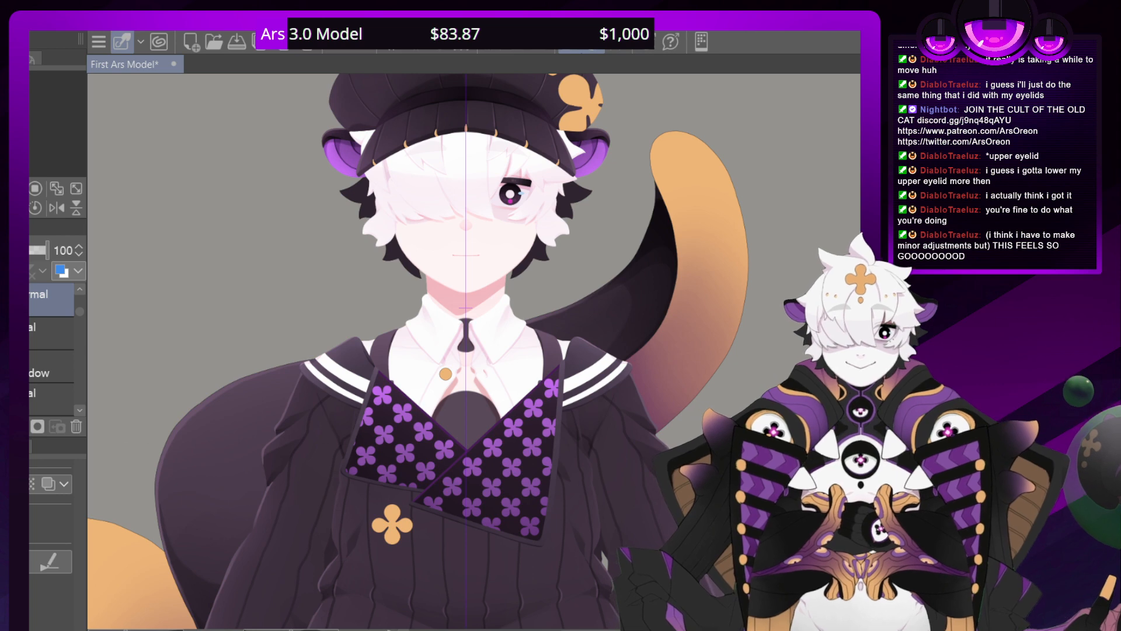
Draw the outlines of two mirrored, rounded-triangle bow tie loops over the shirt collar
{"action": "scroll", "coordinate": [479, 351], "scroll_direction": "down", "scroll_amount": 4}
{"action": "scroll", "coordinate": [478, 352], "scroll_direction": "up", "scroll_amount": 10}
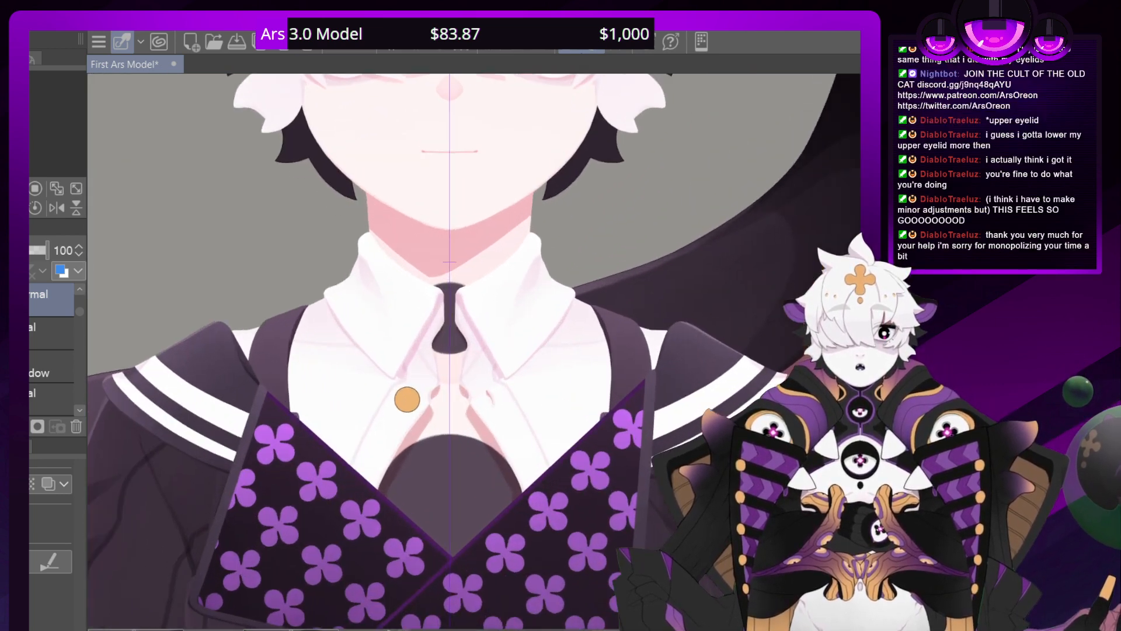
{"action": "scroll", "coordinate": [449, 262], "scroll_direction": "up", "scroll_amount": 3}
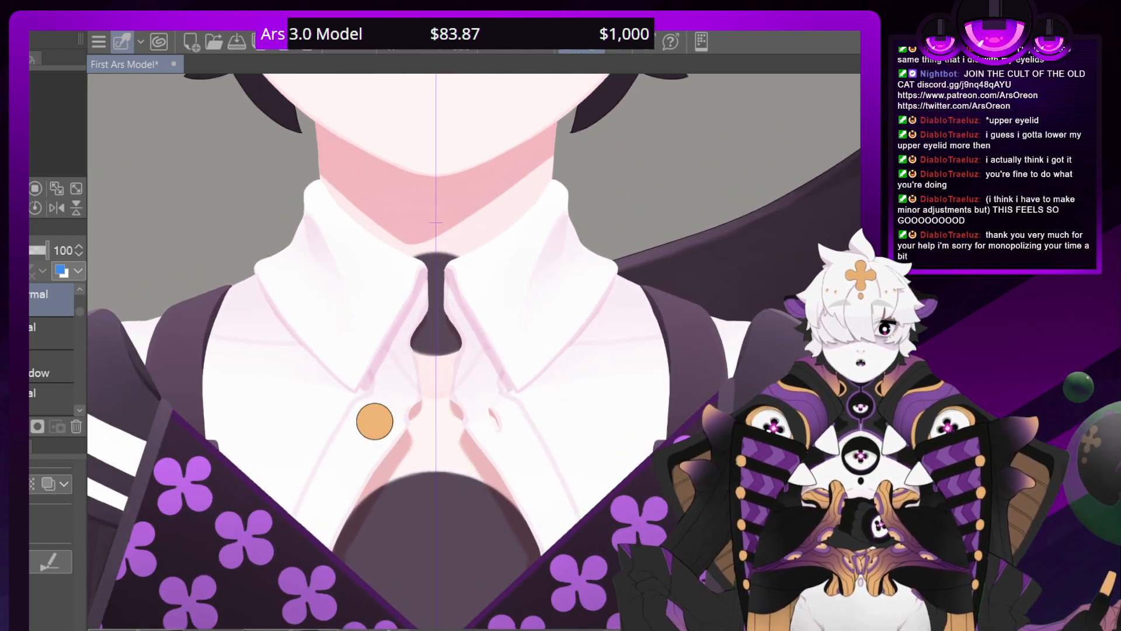
{"action": "scroll", "coordinate": [477, 363], "scroll_direction": "up", "scroll_amount": 1}
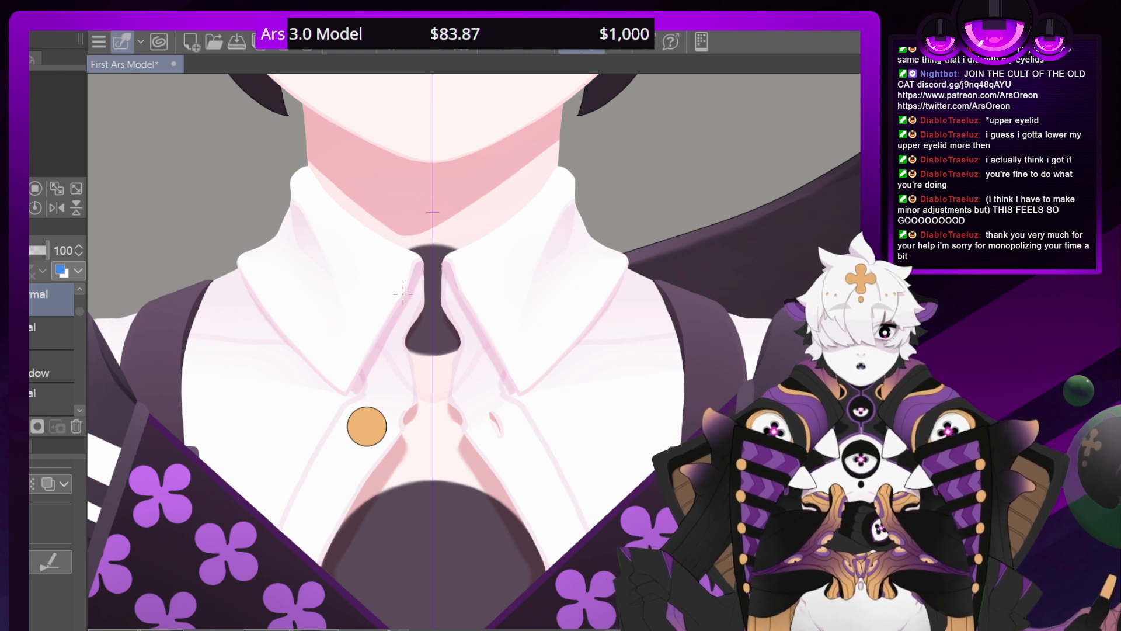
{"action": "mouse_move", "coordinate": [409, 297]}
{"action": "left_mouse_down"}
{"action": "mouse_move", "coordinate": [354, 260]}
{"action": "mouse_move", "coordinate": [311, 262]}
{"action": "mouse_move", "coordinate": [340, 378]}
{"action": "mouse_move", "coordinate": [373, 377]}
{"action": "mouse_move", "coordinate": [418, 333]}
{"action": "left_mouse_up"}
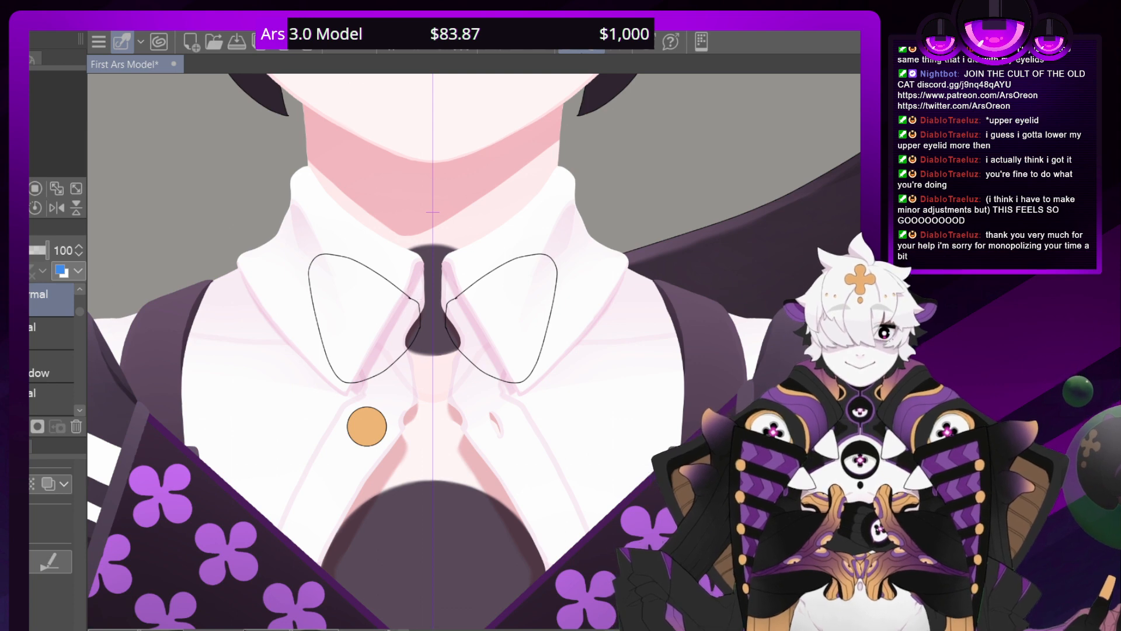
{"action": "scroll", "coordinate": [432, 212], "scroll_direction": "down", "scroll_amount": 6}
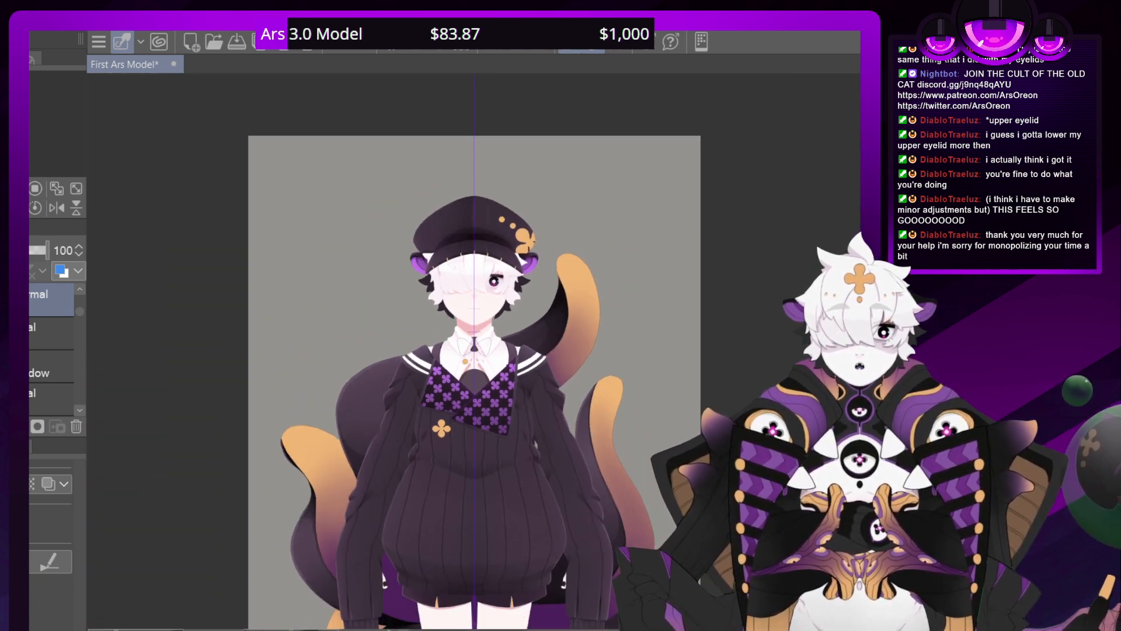
{"action": "scroll", "coordinate": [474, 308], "scroll_direction": "up", "scroll_amount": 6}
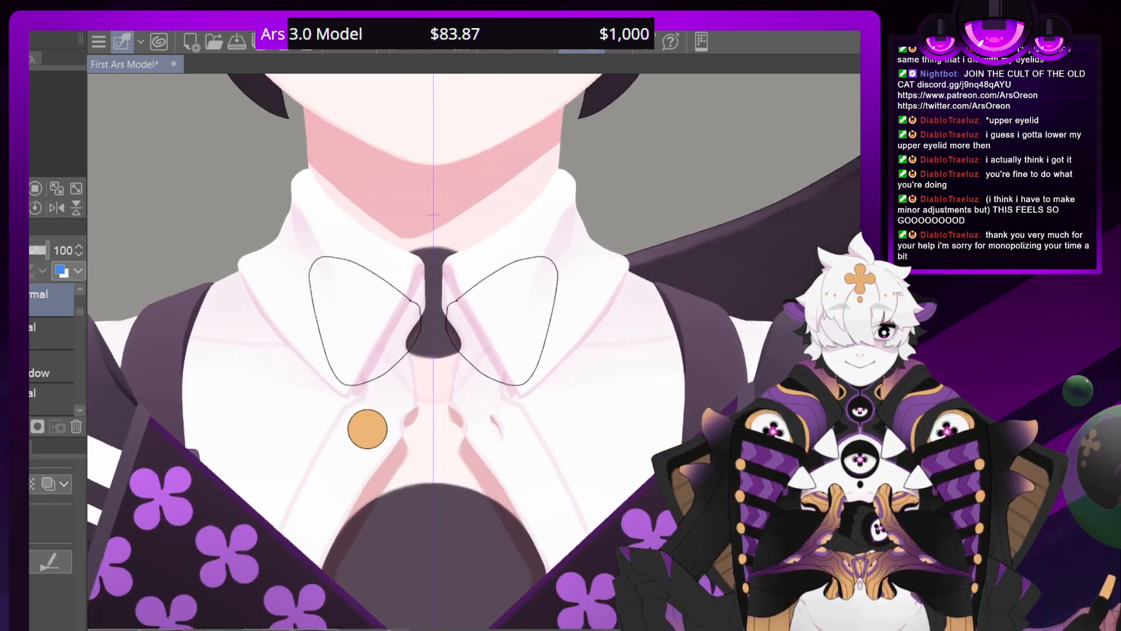
{"action": "scroll", "coordinate": [432, 215], "scroll_direction": "up", "scroll_amount": 3}
Add another layer and sketch the bow tie's central knot between the two loops
{"action": "key", "text": "ctrl+shift+n"}
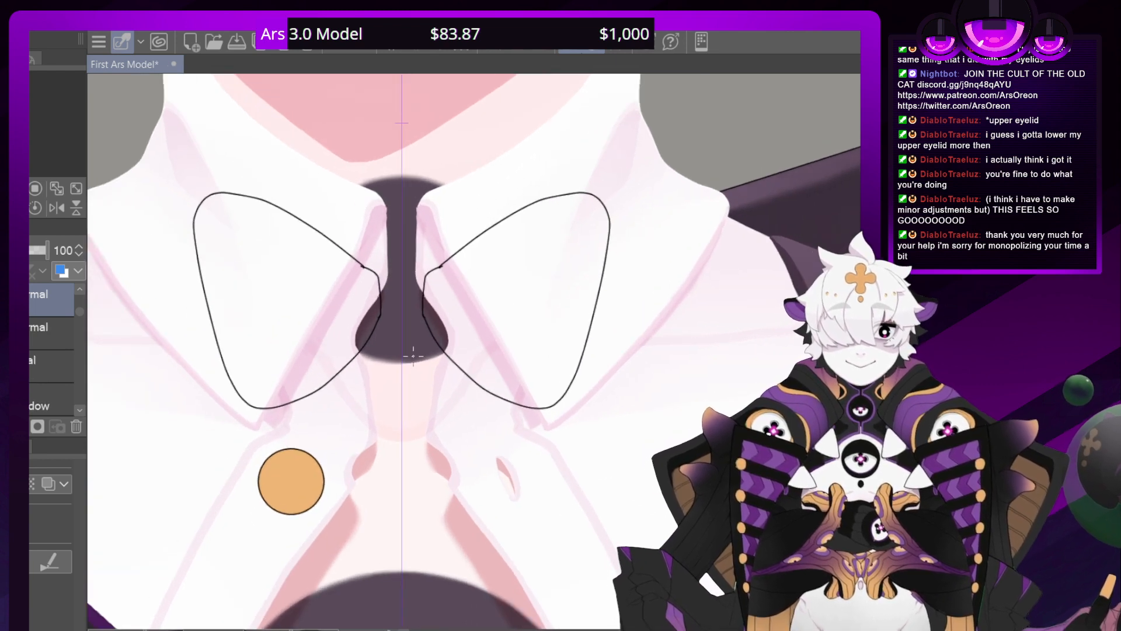
{"action": "mouse_move", "coordinate": [402, 348]}
{"action": "left_mouse_down"}
{"action": "mouse_move", "coordinate": [426, 339]}
{"action": "mouse_move", "coordinate": [447, 275]}
{"action": "mouse_move", "coordinate": [444, 260]}
{"action": "mouse_move", "coordinate": [396, 261]}
{"action": "mouse_move", "coordinate": [570, 281]}
{"action": "mouse_move", "coordinate": [581, 301]}
{"action": "mouse_move", "coordinate": [573, 417]}
{"action": "mouse_move", "coordinate": [557, 436]}
{"action": "mouse_move", "coordinate": [578, 295]}
{"action": "mouse_move", "coordinate": [474, 233]}
{"action": "mouse_move", "coordinate": [408, 253]}
{"action": "mouse_move", "coordinate": [368, 299]}
{"action": "left_mouse_up"}
{"action": "scroll", "coordinate": [474, 351], "scroll_direction": "down", "scroll_amount": 5}
{"action": "scroll", "coordinate": [474, 351], "scroll_direction": "up", "scroll_amount": 3}
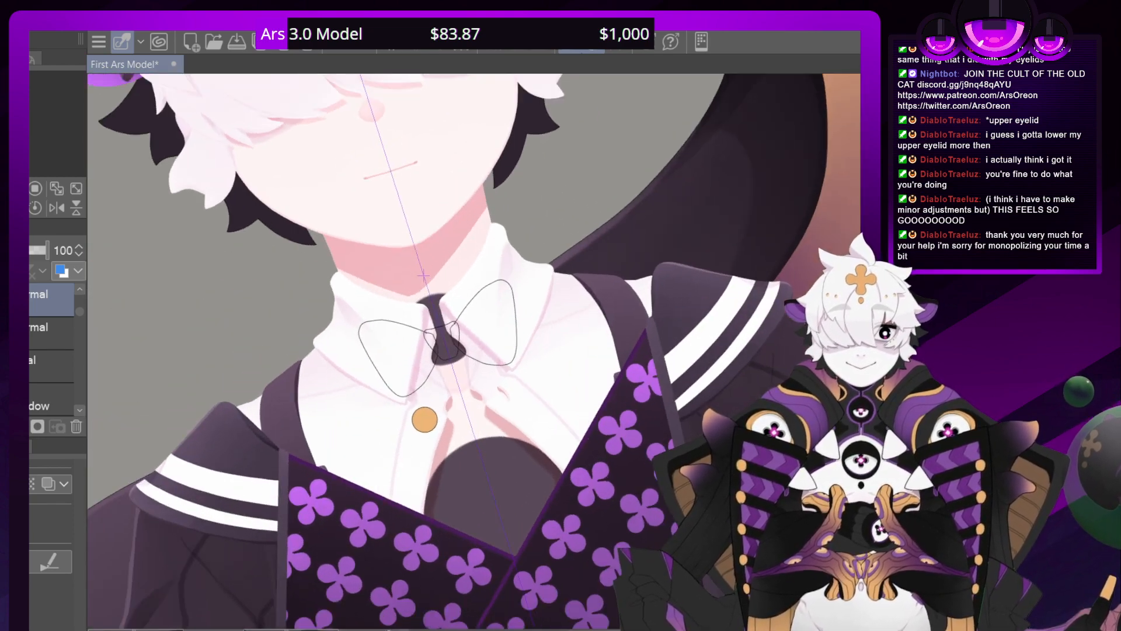
{"action": "scroll", "coordinate": [392, 232], "scroll_direction": "up", "scroll_amount": 5}
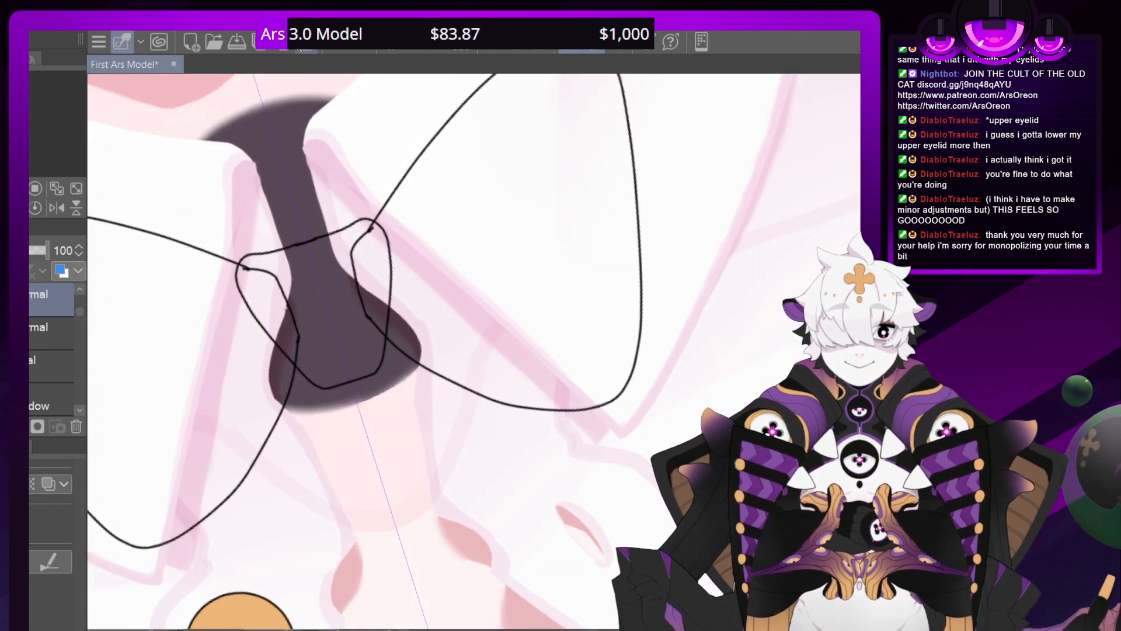
Redraw the bow tie's knot outline with a rounder lower edge between the loops
{"action": "left_click", "coordinate": [340, 47]}
{"action": "mouse_move", "coordinate": [363, 374]}
{"action": "left_mouse_down"}
{"action": "mouse_move", "coordinate": [350, 380]}
{"action": "mouse_move", "coordinate": [380, 370]}
{"action": "mouse_move", "coordinate": [397, 331]}
{"action": "mouse_move", "coordinate": [397, 273]}
{"action": "mouse_move", "coordinate": [380, 234]}
{"action": "mouse_move", "coordinate": [371, 223]}
{"action": "mouse_move", "coordinate": [304, 250]}
{"action": "left_mouse_up"}
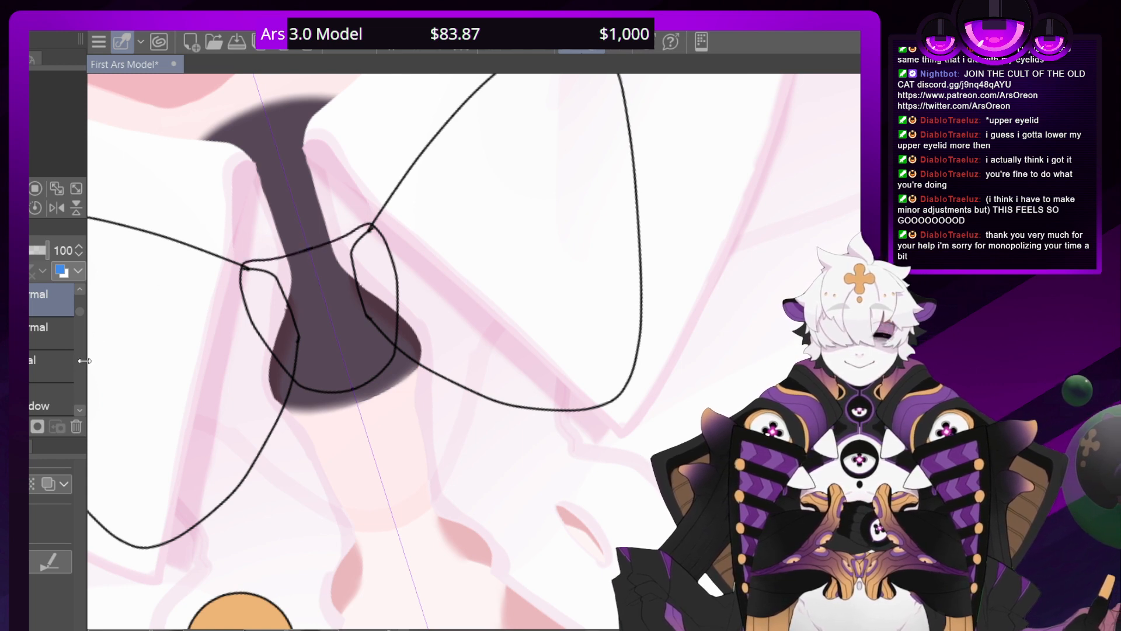
{"action": "key", "text": "ctrl+minus"}
{"action": "key", "text": "ctrl+minus"}
{"action": "key", "text": "ctrl+minus"}
{"action": "key", "text": "ctrl+minus"}
{"action": "key", "text": "ctrl+minus"}
{"action": "key", "text": "ctrl+minus"}
{"action": "key", "text": "ctrl+minus"}
{"action": "key", "text": "ctrl+minus"}
{"action": "key", "text": "ctrl+minus"}
{"action": "key", "text": "ctrl+minus"}
{"action": "key", "text": "ctrl+minus"}
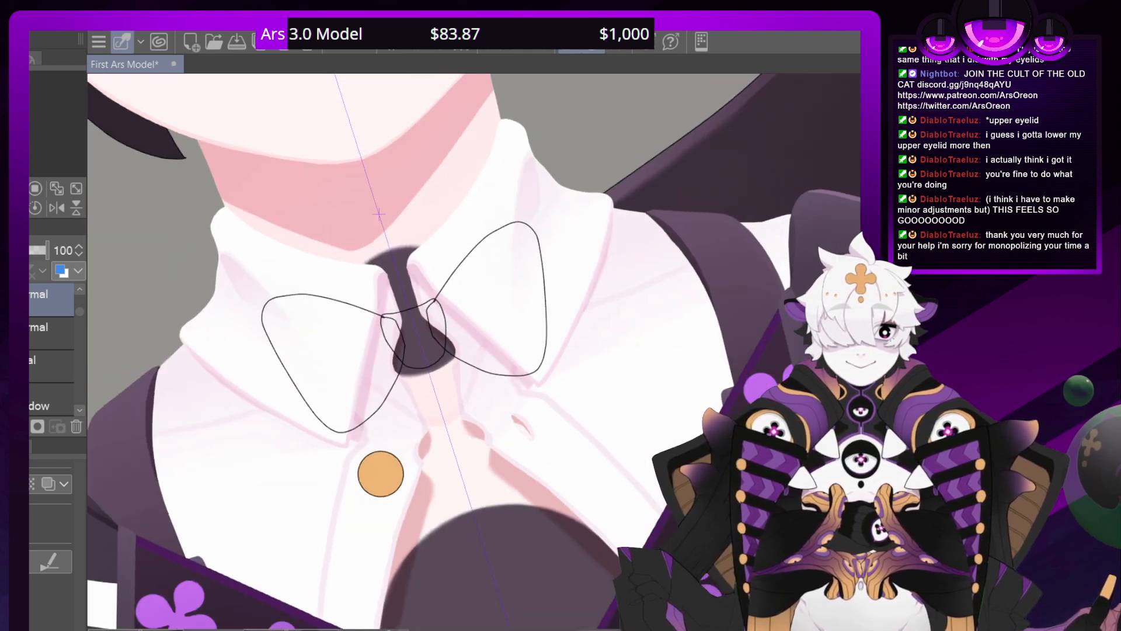
Return to the bow loops' layer and draw mirrored curved inner edge lines along the lower side of each loop
{"action": "key", "text": "ctrl+plus"}
{"action": "key", "text": "ctrl+plus"}
{"action": "key", "text": "ctrl+plus"}
{"action": "key", "text": "ctrl+plus"}
{"action": "key", "text": "ctrl+plus"}
{"action": "key", "text": "ctrl+plus"}
{"action": "key", "text": "ctrl+plus"}
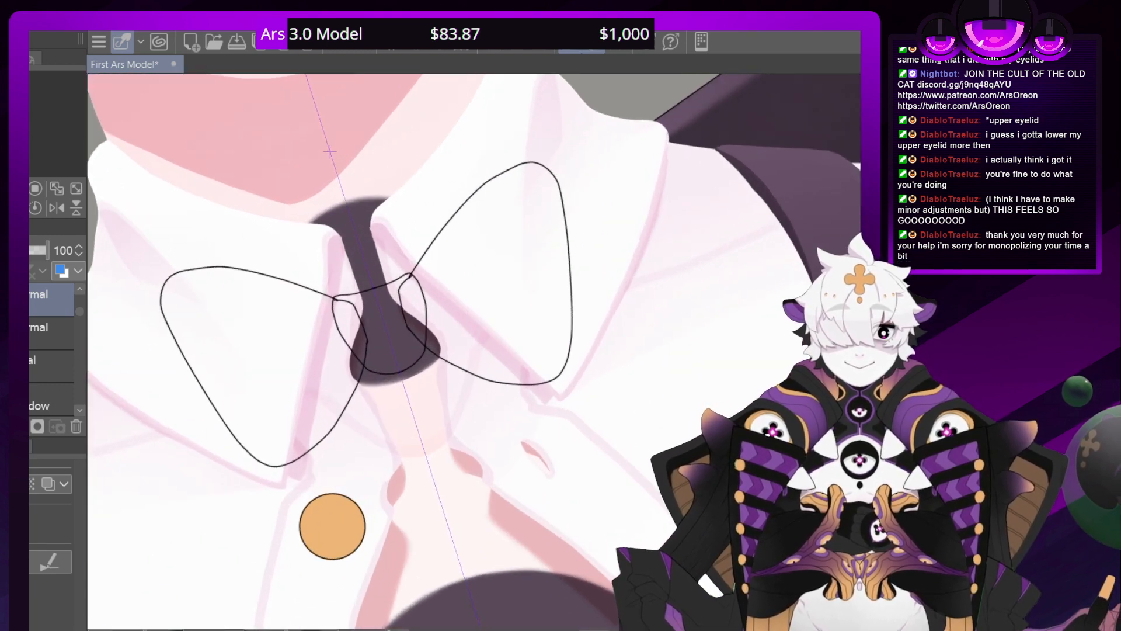
{"action": "key", "text": "asciicircum"}
{"action": "key", "text": "asciicircum"}
{"action": "key", "text": "asciicircum"}
{"action": "key", "text": "asciicircum"}
{"action": "key", "text": "asciicircum"}
{"action": "key", "text": "asciicircum"}
{"action": "key", "text": "asciicircum"}
{"action": "key", "text": "asciicircum"}
{"action": "key", "text": "minus"}
{"action": "key", "text": "alt+bracketleft"}
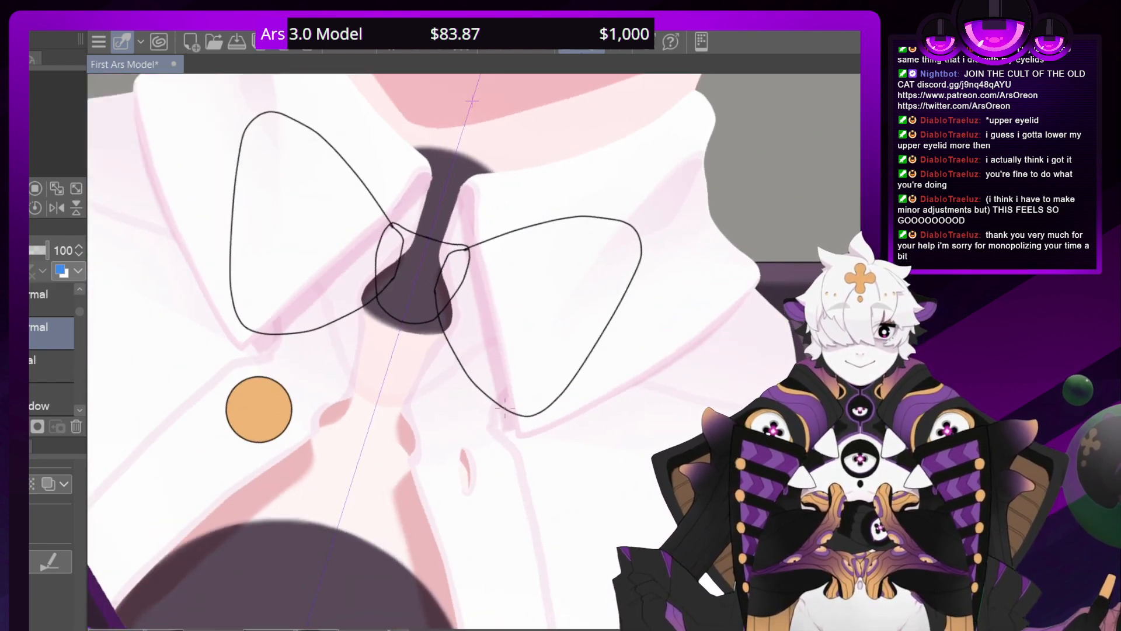
{"action": "mouse_move", "coordinate": [519, 404]}
{"action": "left_mouse_down"}
{"action": "mouse_move", "coordinate": [500, 361]}
{"action": "mouse_move", "coordinate": [436, 295]}
{"action": "left_mouse_up"}
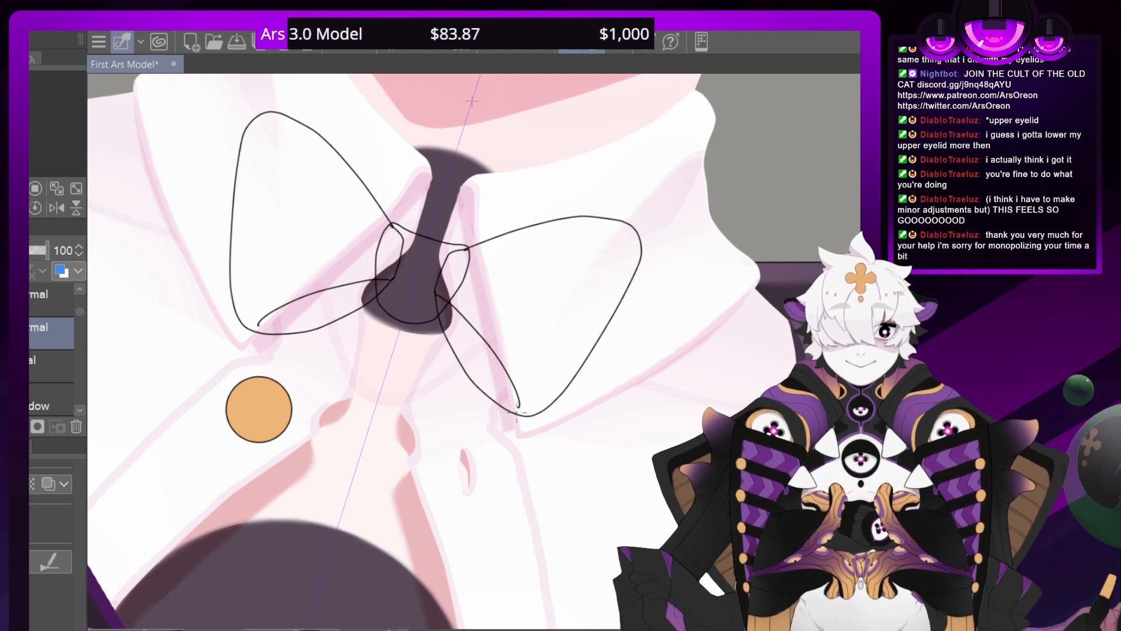
{"action": "mouse_move", "coordinate": [527, 416]}
{"action": "left_mouse_down"}
{"action": "mouse_move", "coordinate": [516, 359]}
{"action": "mouse_move", "coordinate": [447, 286]}
{"action": "mouse_move", "coordinate": [376, 340]}
{"action": "mouse_move", "coordinate": [411, 431]}
{"action": "left_mouse_up"}
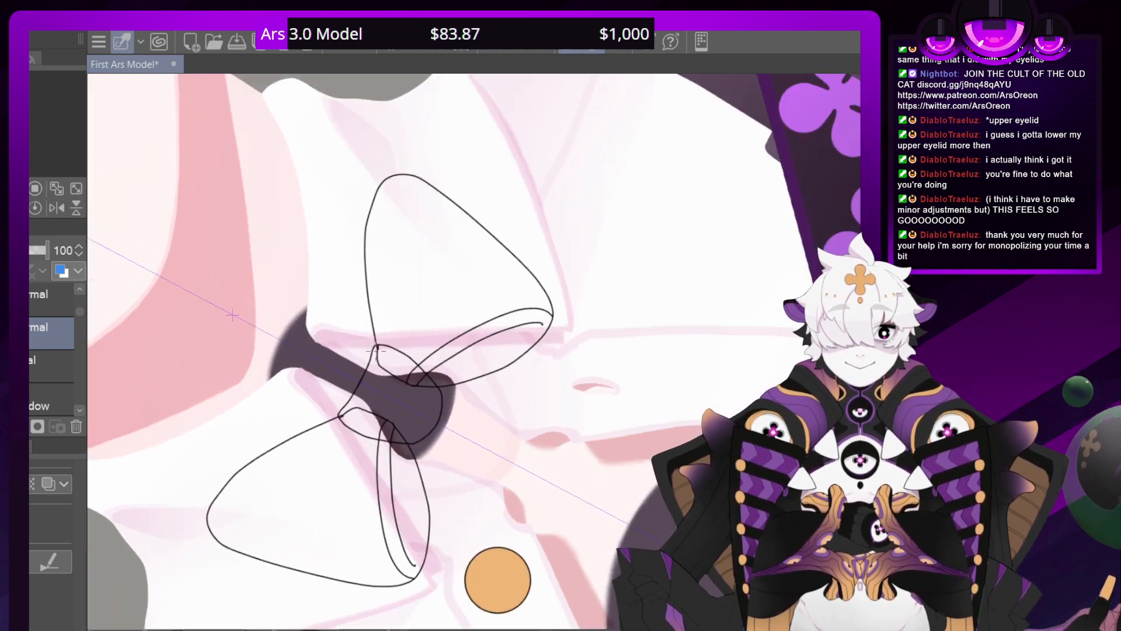
Draw a mirrored inner border line following the upper edge of each bow loop from the knot to its outer corner
{"action": "mouse_move", "coordinate": [384, 368]}
{"action": "left_mouse_down"}
{"action": "mouse_move", "coordinate": [379, 226]}
{"action": "mouse_move", "coordinate": [401, 184]}
{"action": "mouse_move", "coordinate": [424, 182]}
{"action": "left_mouse_up"}
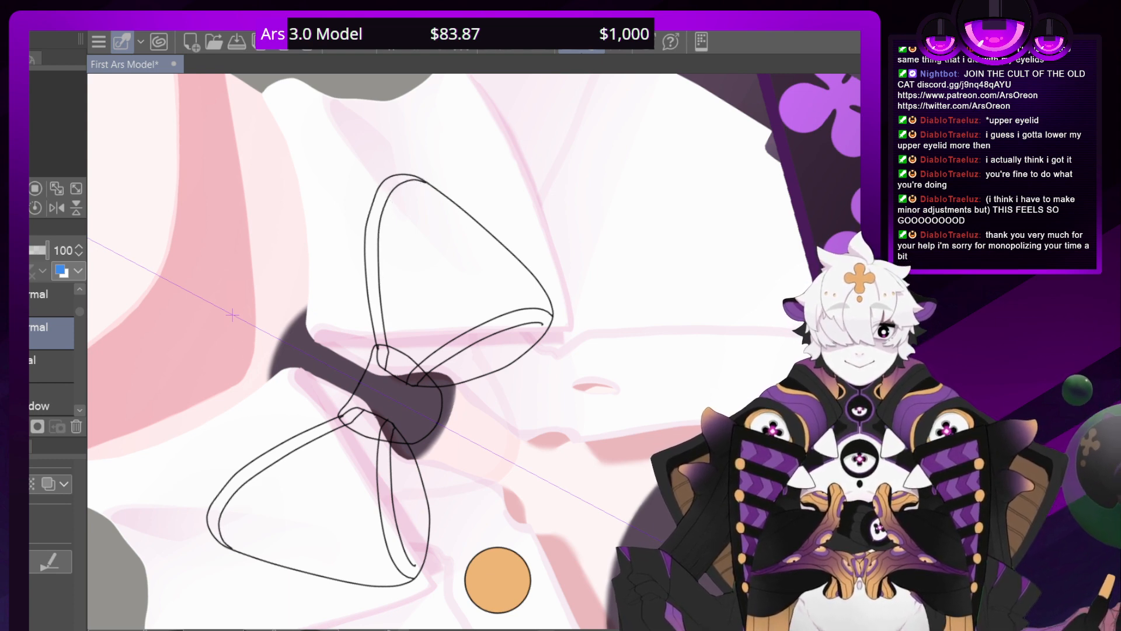
{"action": "scroll", "coordinate": [473, 351], "scroll_direction": "down", "scroll_amount": 6}
{"action": "key", "text": "r"}
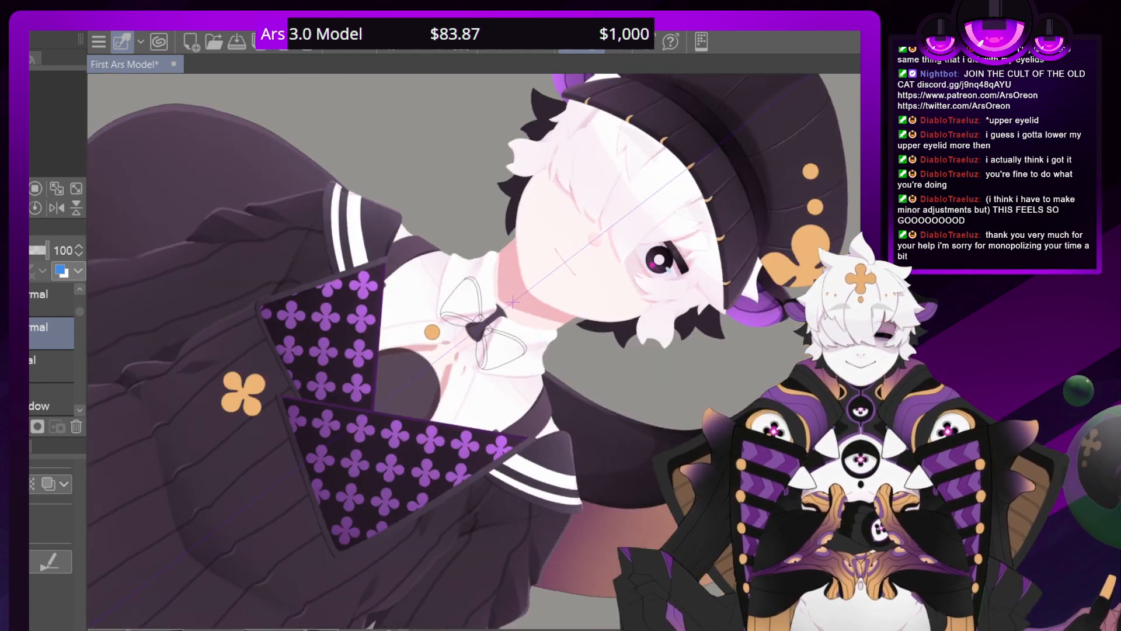
{"action": "left_click_drag", "start_coordinate": [558, 234], "coordinate": [530, 219]}
{"action": "scroll", "coordinate": [473, 351], "scroll_direction": "down", "scroll_amount": 5}
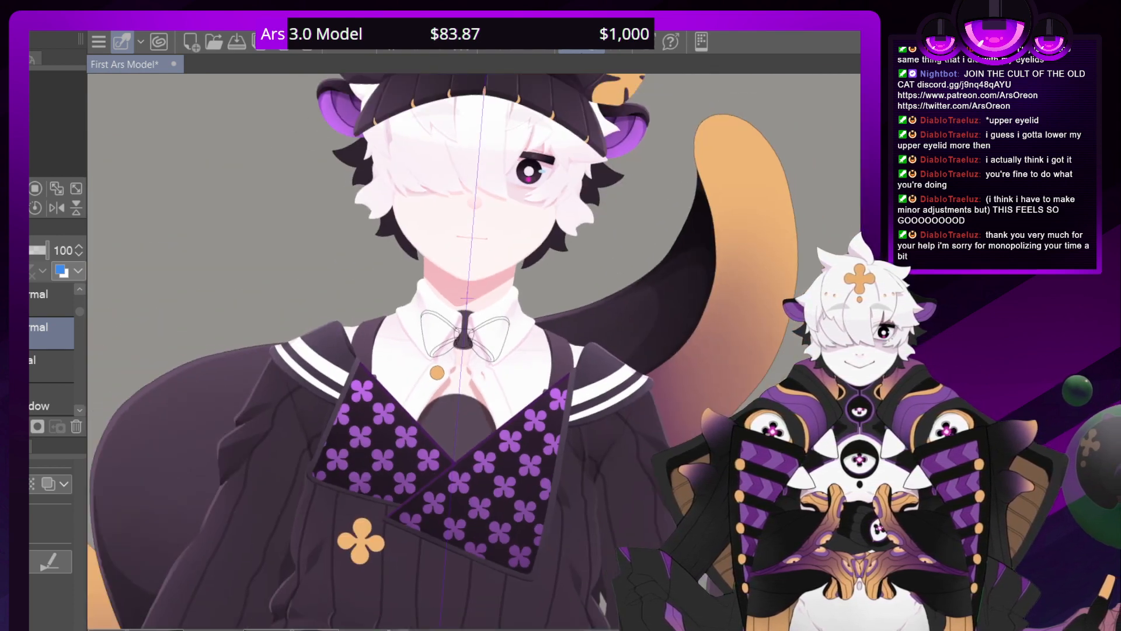
Add a layer and sketch a mirrored pair of ribbon tails with notched ends hanging below the bow tie's knot
{"action": "scroll", "coordinate": [477, 350], "scroll_direction": "up", "scroll_amount": 10}
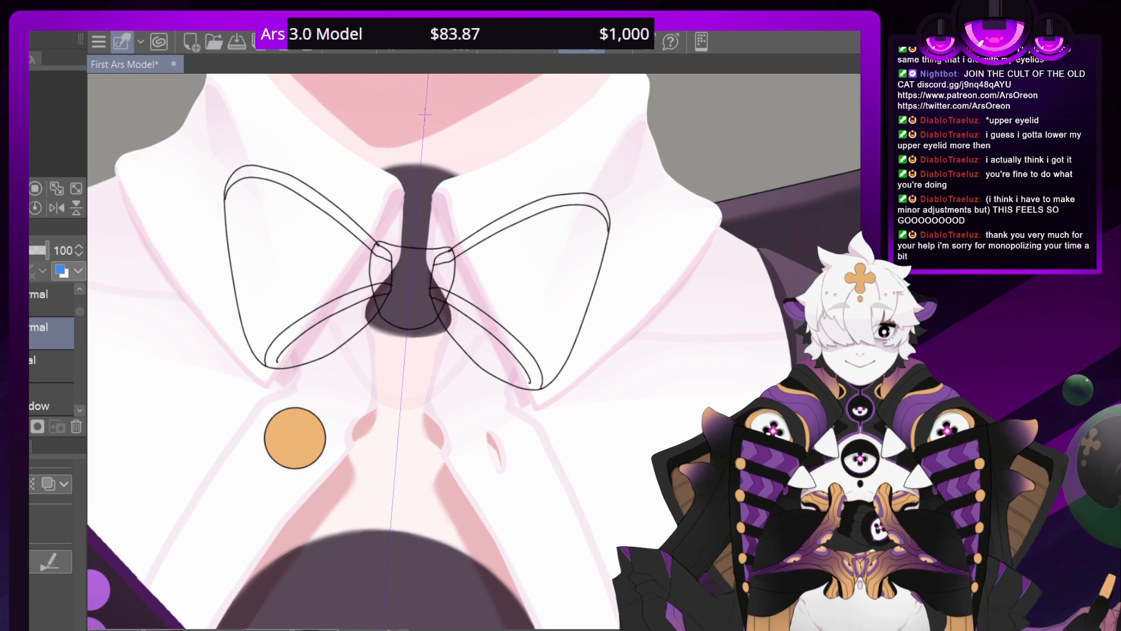
{"action": "key", "text": "ctrl+shift+n"}
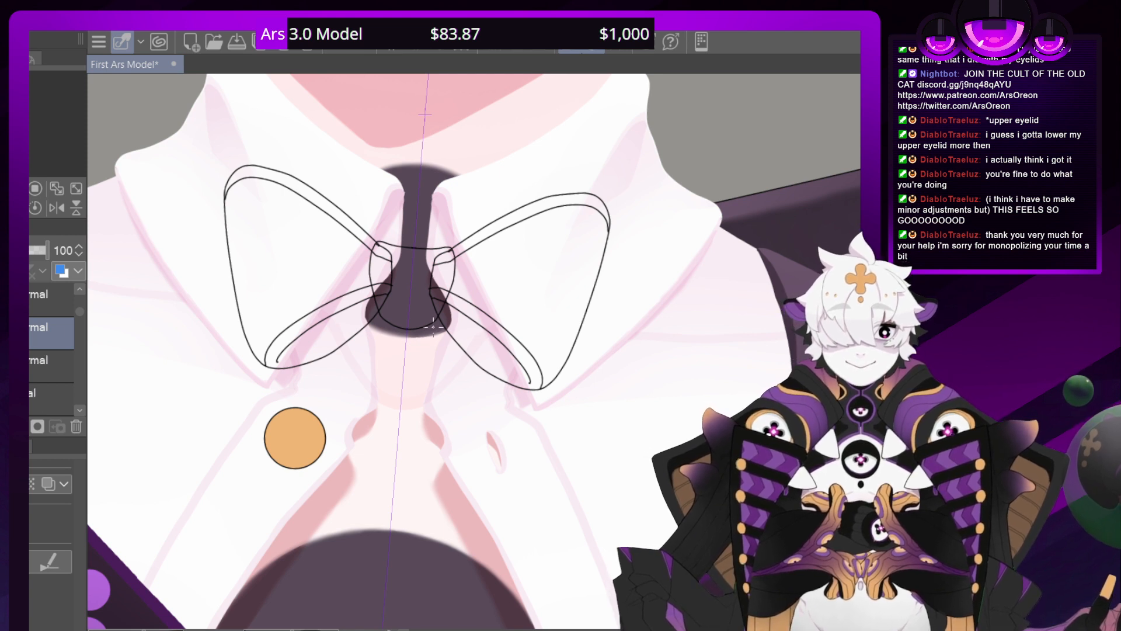
{"action": "mouse_move", "coordinate": [434, 328]}
{"action": "left_mouse_down"}
{"action": "mouse_move", "coordinate": [451, 503]}
{"action": "mouse_move", "coordinate": [473, 476]}
{"action": "mouse_move", "coordinate": [495, 494]}
{"action": "mouse_move", "coordinate": [492, 405]}
{"action": "mouse_move", "coordinate": [452, 267]}
{"action": "mouse_move", "coordinate": [432, 286]}
{"action": "mouse_move", "coordinate": [432, 324]}
{"action": "mouse_move", "coordinate": [411, 334]}
{"action": "left_mouse_up"}
Straighten the canvas rotation and judge the bow tie with its tails against the full figure and up close at the collar
{"action": "key", "text": "ctrl+minus"}
{"action": "key", "text": "ctrl+minus"}
{"action": "key", "text": "ctrl+minus"}
{"action": "key", "text": "ctrl+minus"}
{"action": "key", "text": "ctrl+minus"}
{"action": "key", "text": "ctrl+minus"}
{"action": "key", "text": "ctrl+minus"}
{"action": "key", "text": "ctrl+minus"}
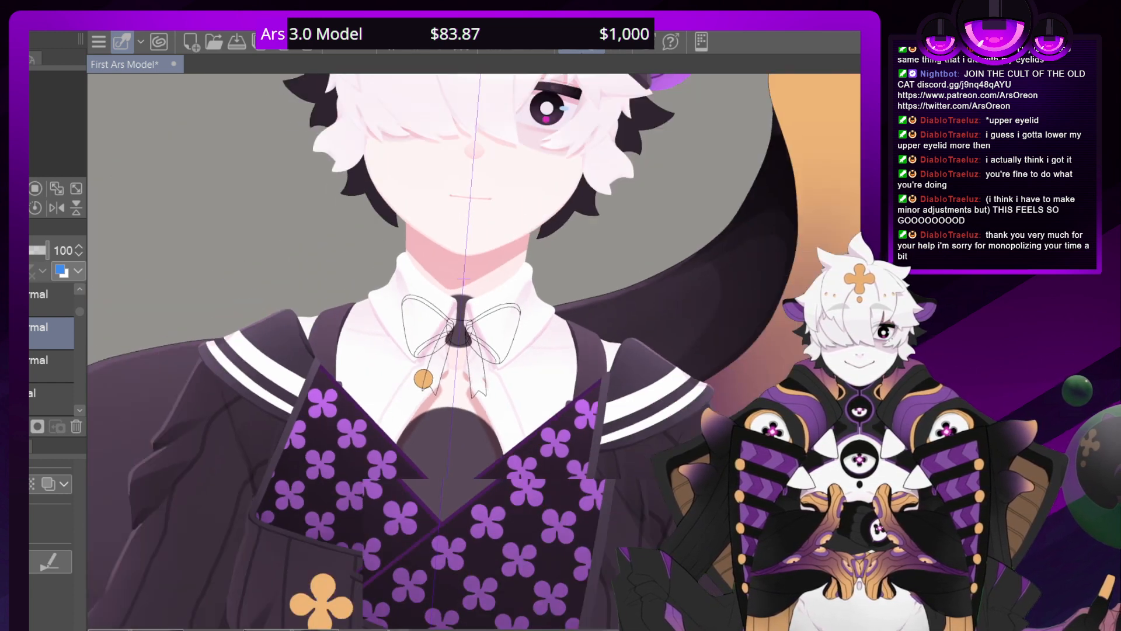
{"action": "key", "text": "ctrl+plus"}
{"action": "key", "text": "ctrl+plus"}
{"action": "key", "text": "ctrl+plus"}
{"action": "key", "text": "ctrl+plus"}
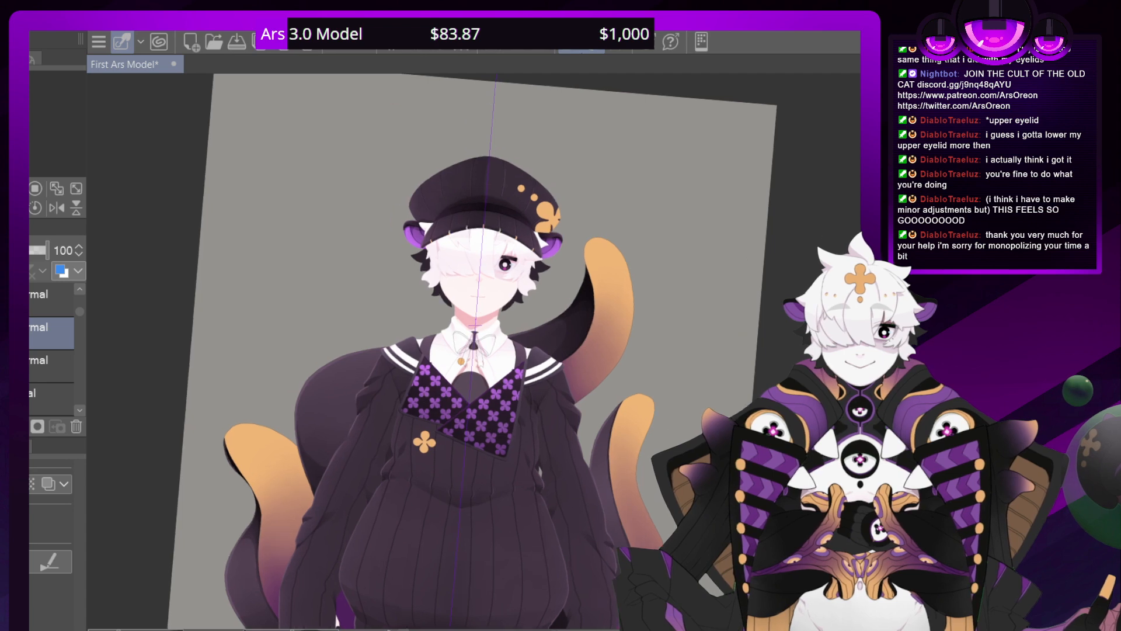
{"action": "key", "text": "minus"}
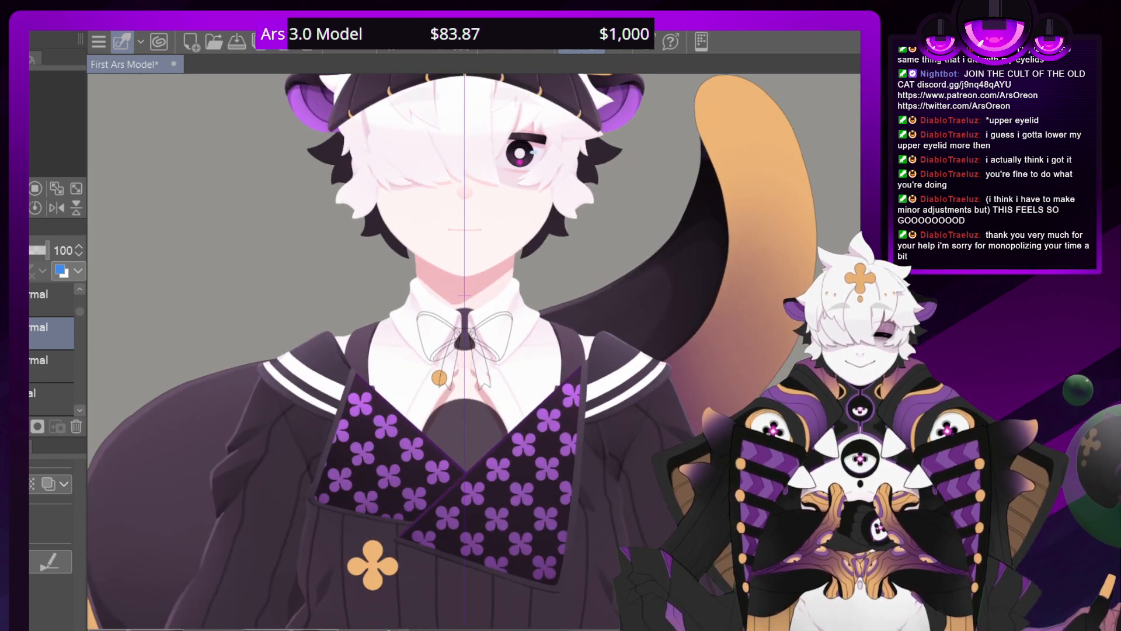
{"action": "key", "text": "ctrl+minus"}
{"action": "key", "text": "ctrl+minus"}
{"action": "key", "text": "ctrl+minus"}
{"action": "key", "text": "ctrl+minus"}
{"action": "key", "text": "ctrl+minus"}
{"action": "key", "text": "ctrl+minus"}
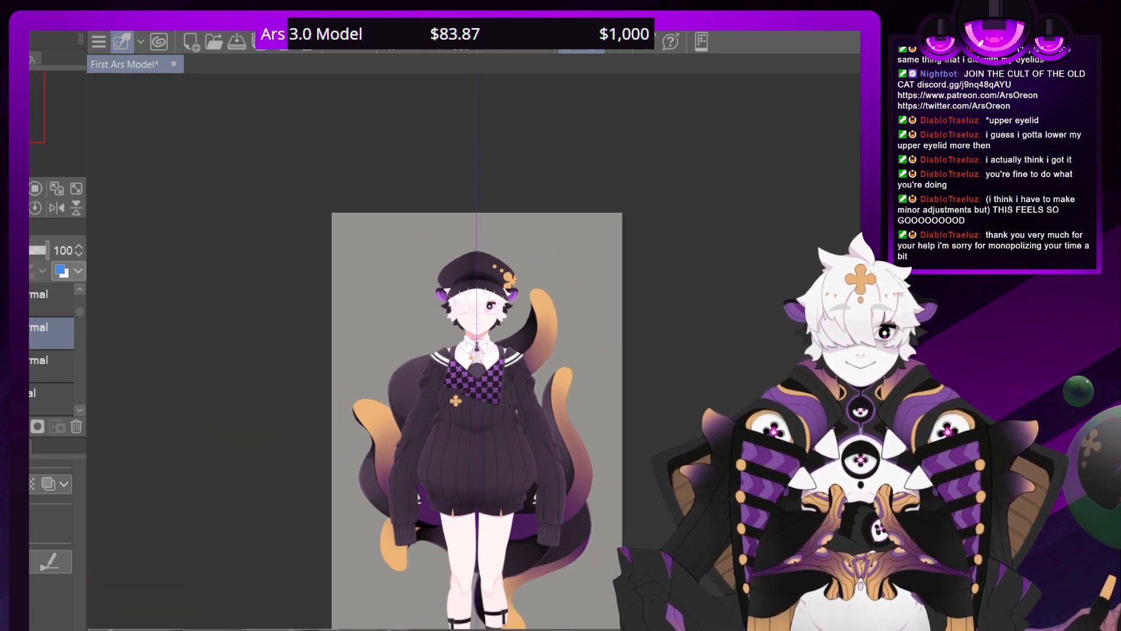
{"action": "key", "text": "ctrl+plus"}
{"action": "key", "text": "ctrl+plus"}
{"action": "key", "text": "ctrl+plus"}
{"action": "key", "text": "ctrl+plus"}
{"action": "key", "text": "ctrl+plus"}
{"action": "key", "text": "ctrl+plus"}
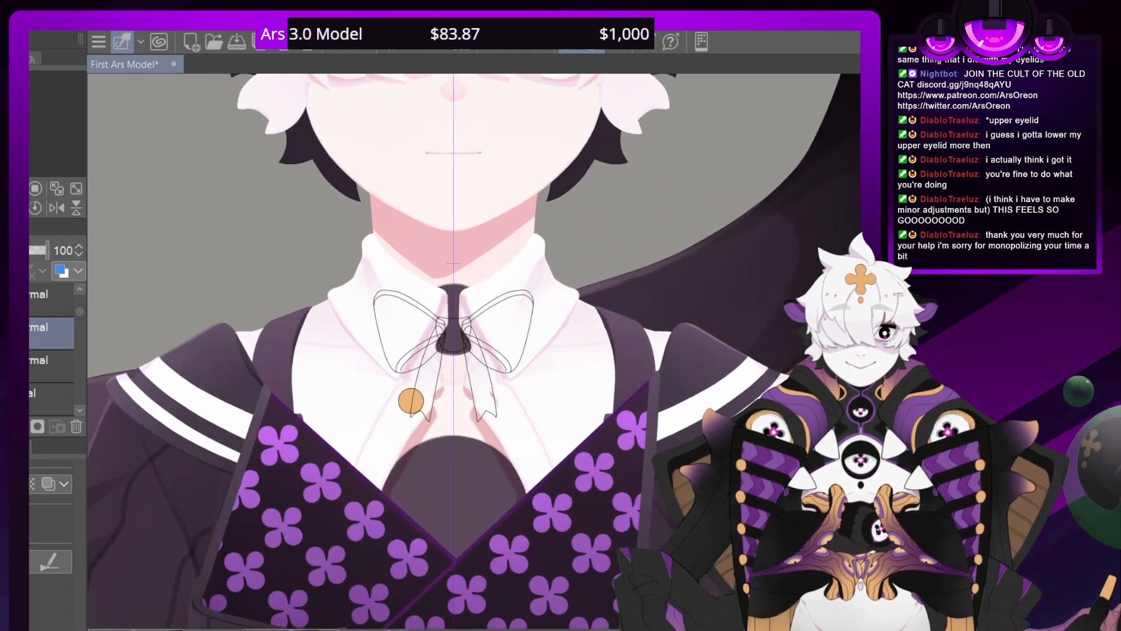
Undo the entire bow tie sketch, including the tails, inner edges, knot and loops, and delete its leftover empty layer
{"action": "left_click", "coordinate": [331, 47]}
{"action": "left_click", "coordinate": [331, 46]}
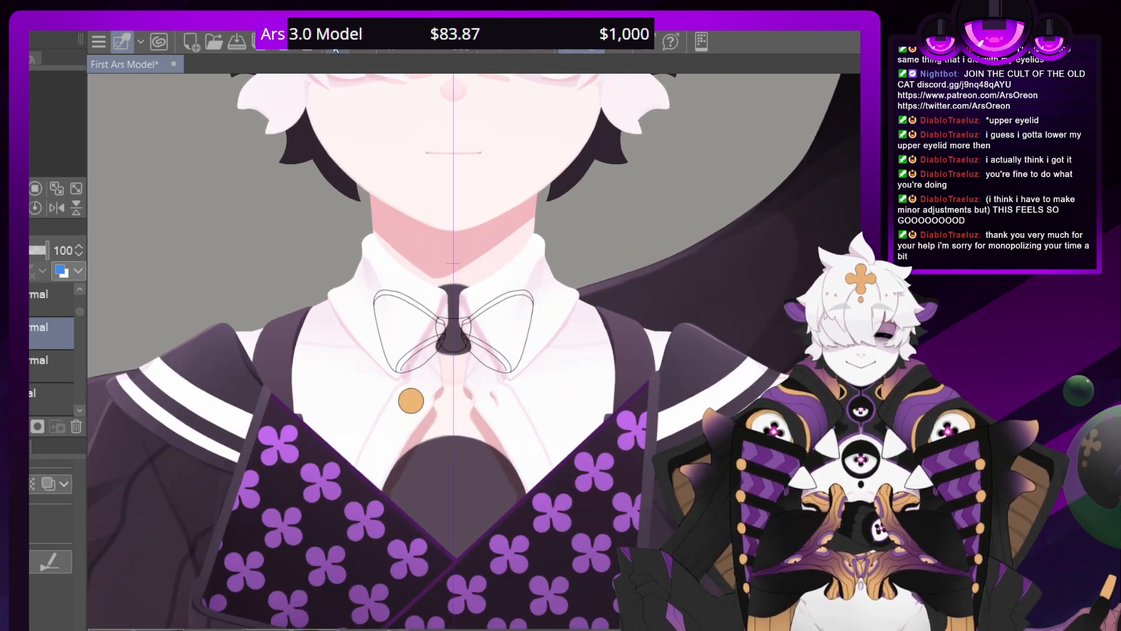
{"action": "left_click", "coordinate": [332, 47]}
{"action": "left_click", "coordinate": [331, 47]}
{"action": "left_click", "coordinate": [332, 47]}
{"action": "left_click", "coordinate": [332, 46]}
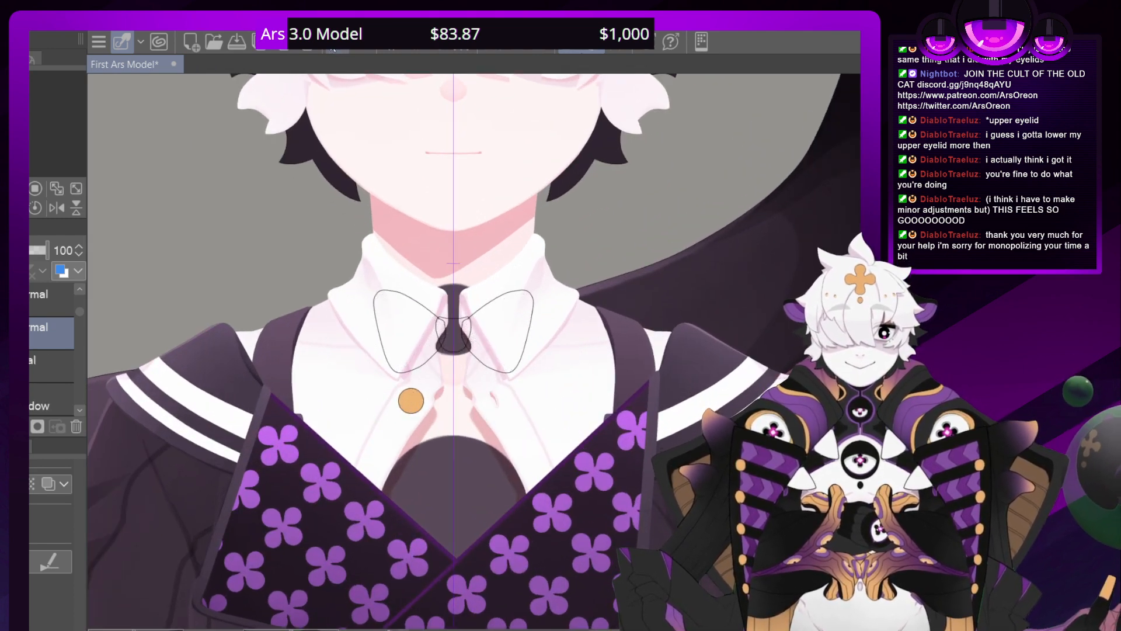
{"action": "left_click", "coordinate": [331, 47]}
{"action": "left_click", "coordinate": [331, 47]}
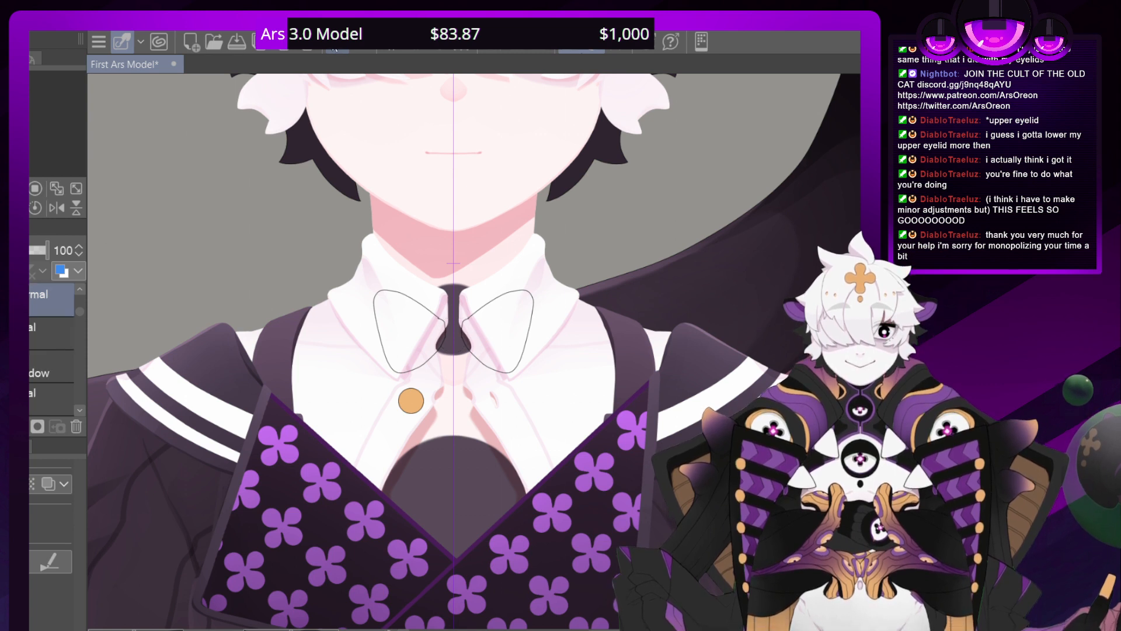
{"action": "left_click", "coordinate": [333, 47]}
{"action": "left_click", "coordinate": [333, 46]}
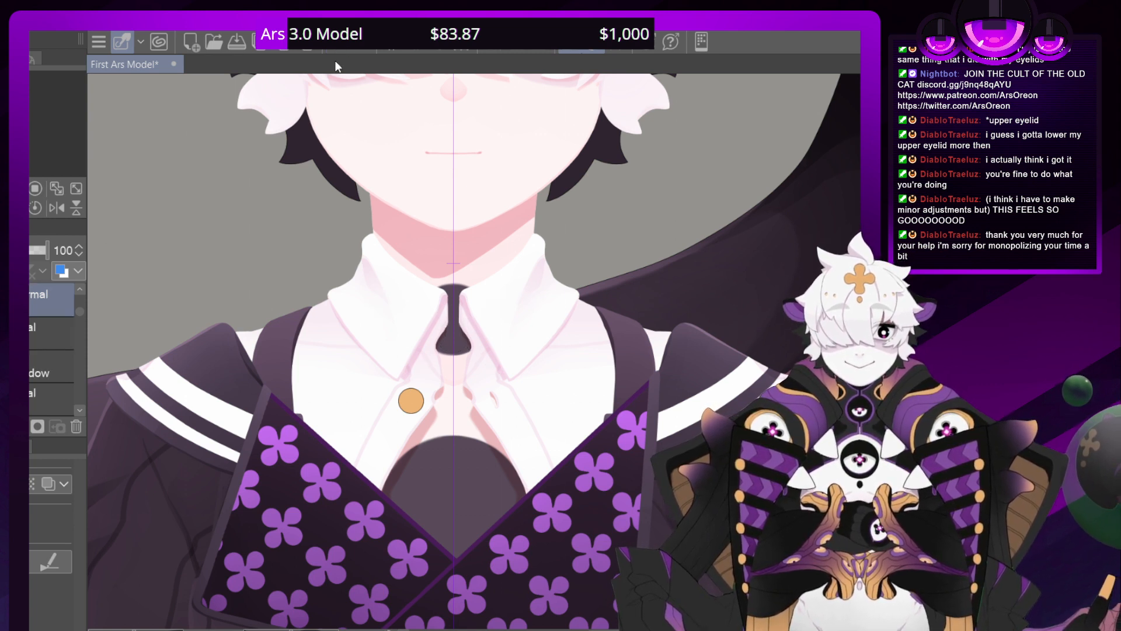
{"action": "left_click", "coordinate": [76, 427]}
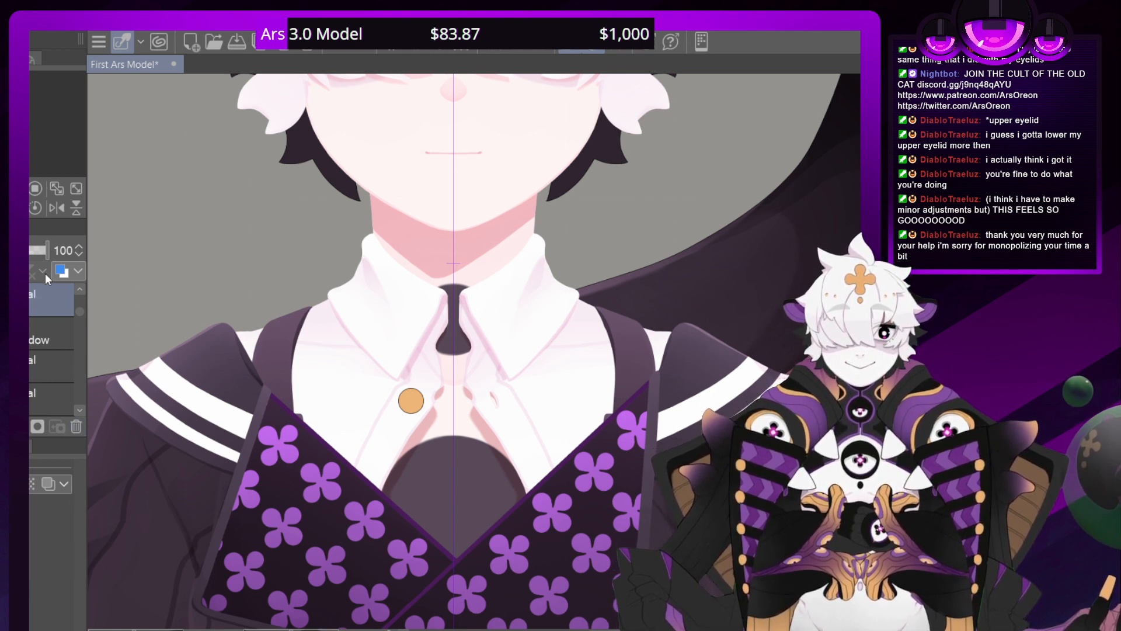
Examine the bare collar area in relation to the sweater, face and hat
{"action": "key", "text": "ctrl+minus"}
{"action": "key", "text": "ctrl+minus"}
{"action": "key", "text": "ctrl+minus"}
{"action": "key", "text": "ctrl+minus"}
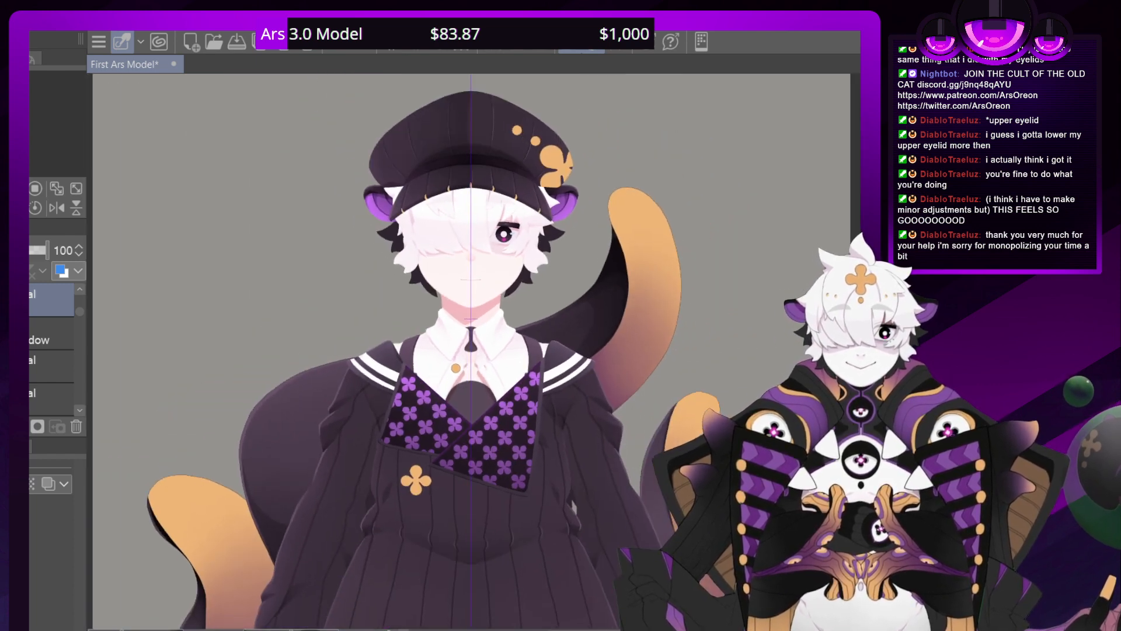
{"action": "key", "text": "ctrl+plus"}
{"action": "key", "text": "ctrl+plus"}
{"action": "key", "text": "ctrl+plus"}
{"action": "key", "text": "ctrl+plus"}
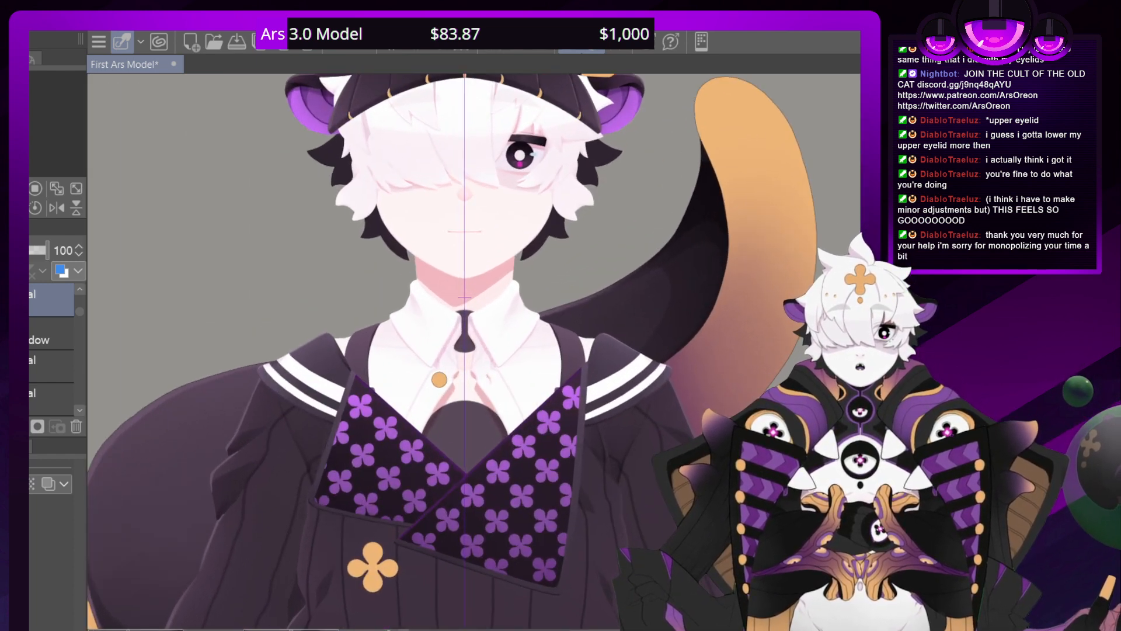
{"action": "left_click_drag", "start_coordinate": [27, 114], "coordinate": [27, 110]}
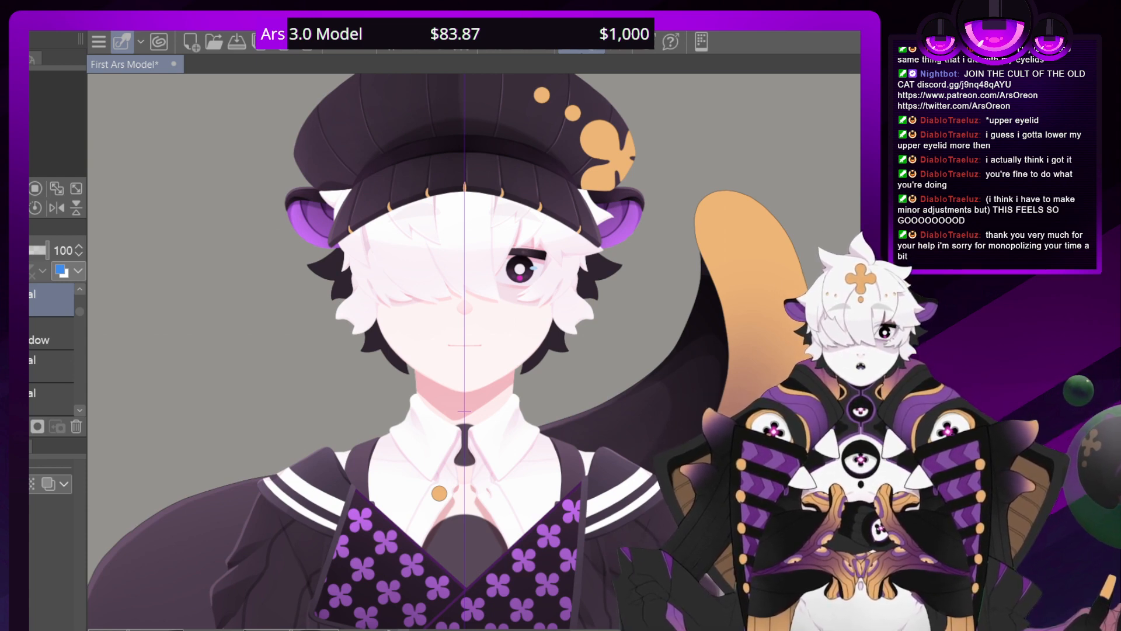
{"action": "left_click_drag", "start_coordinate": [26, 111], "coordinate": [26, 108]}
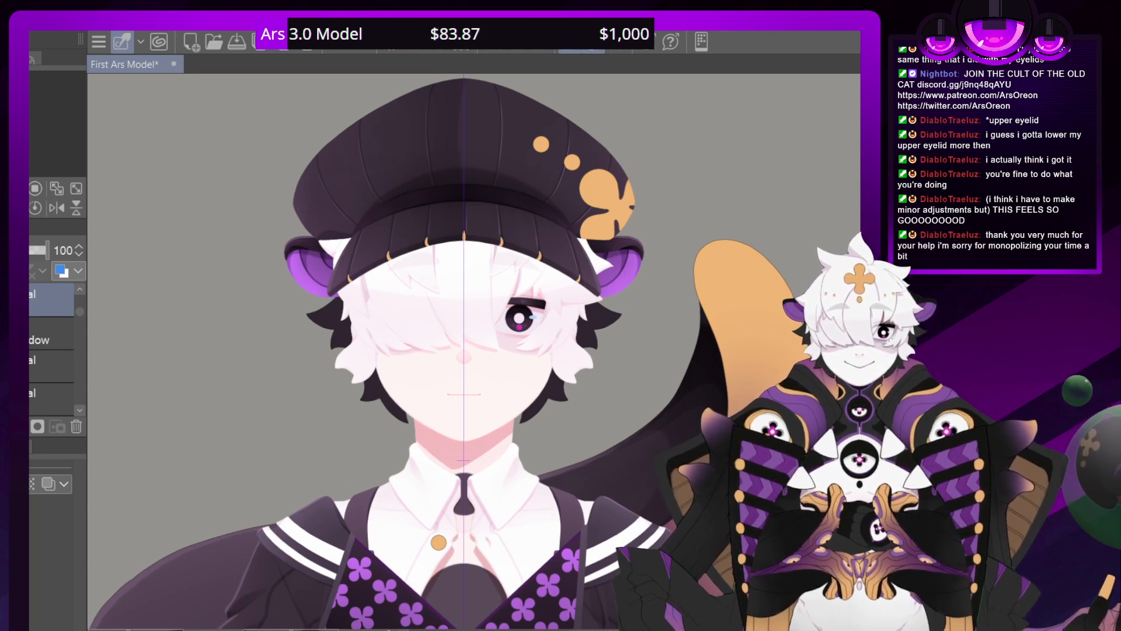
Bring back the purple neck ribbon at the collar for comparison and remove it again
{"action": "key", "text": "ctrl+z"}
{"action": "key", "text": "ctrl+z"}
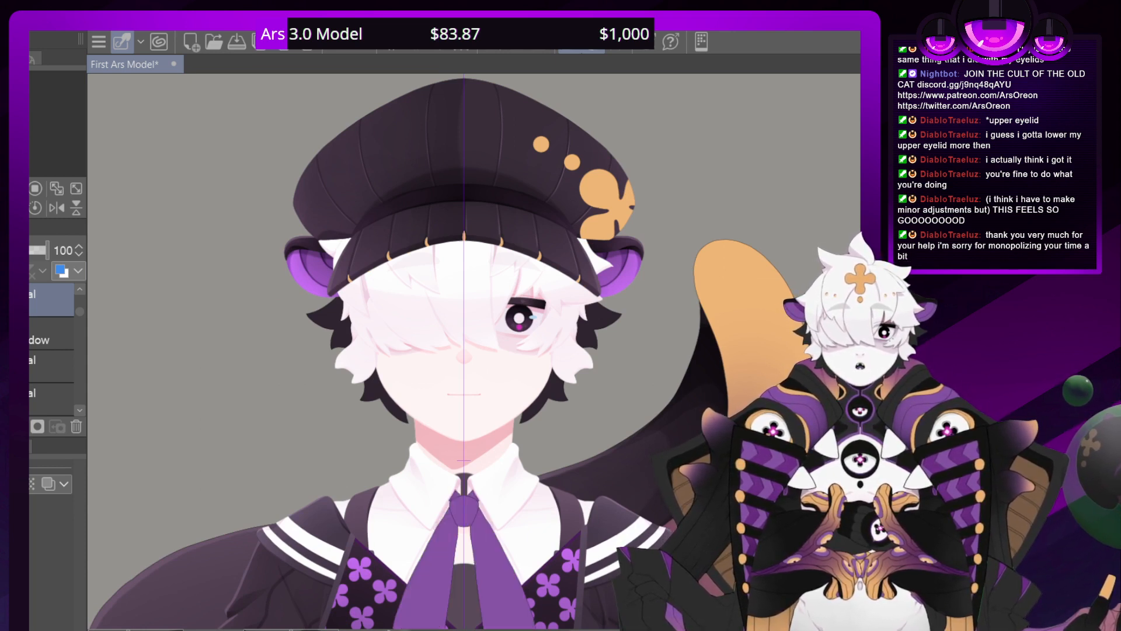
{"action": "mouse_move", "coordinate": [464, 496]}
{"action": "left_mouse_down"}
{"action": "mouse_move", "coordinate": [462, 220]}
{"action": "mouse_move", "coordinate": [495, 316]}
{"action": "mouse_move", "coordinate": [448, 379]}
{"action": "left_mouse_up"}
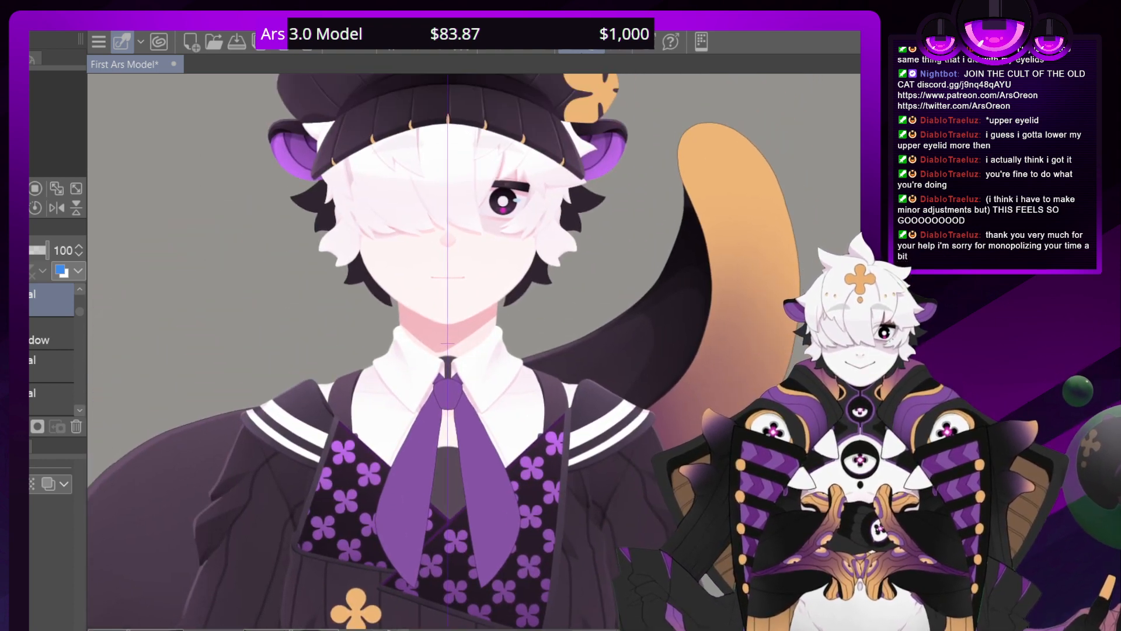
{"action": "key", "text": "Delete"}
{"action": "key", "text": "Delete"}
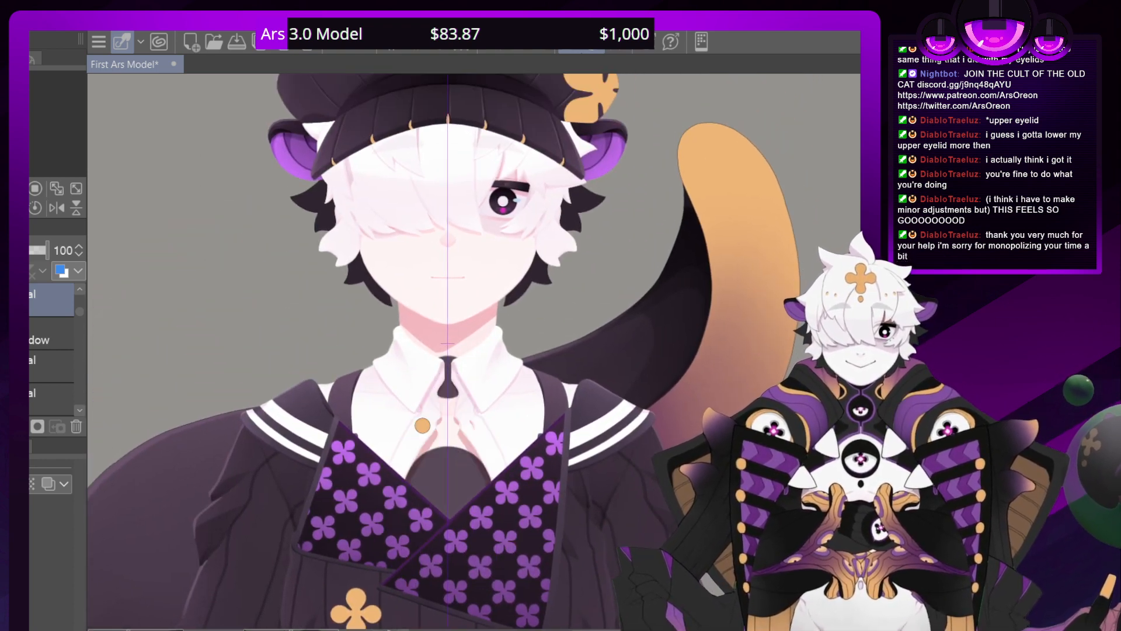
Examine the rest of the outfit from the sweater down to the leg garters, socks and shoes and back to the chest
{"action": "scroll", "coordinate": [77, 309], "scroll_direction": "up", "scroll_amount": 3}
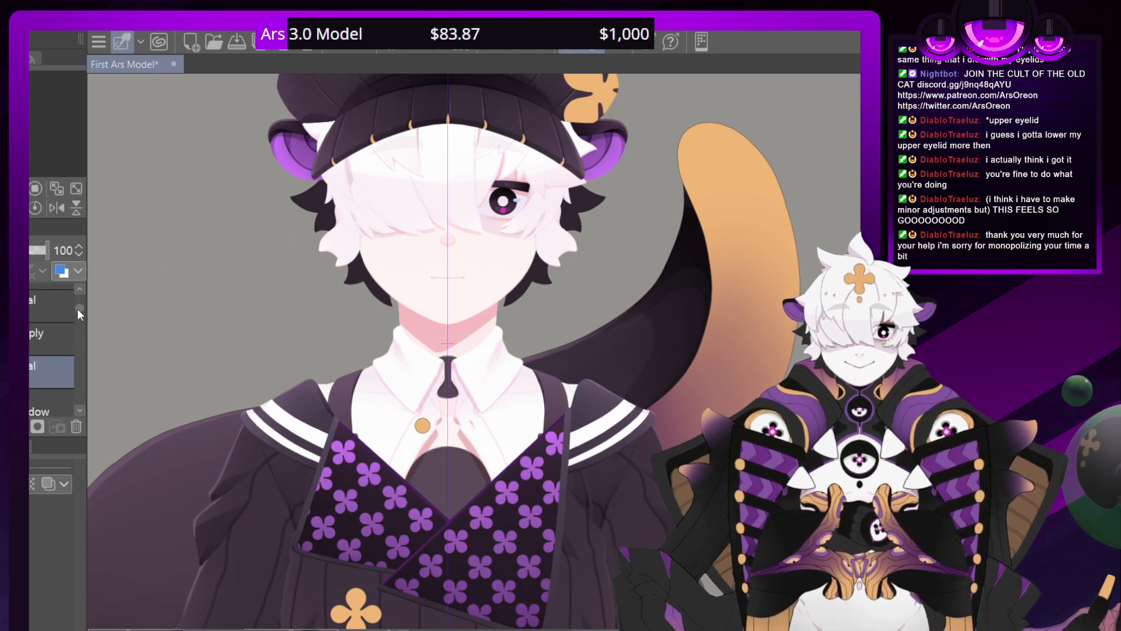
{"action": "scroll", "coordinate": [76, 307], "scroll_direction": "down", "scroll_amount": 1}
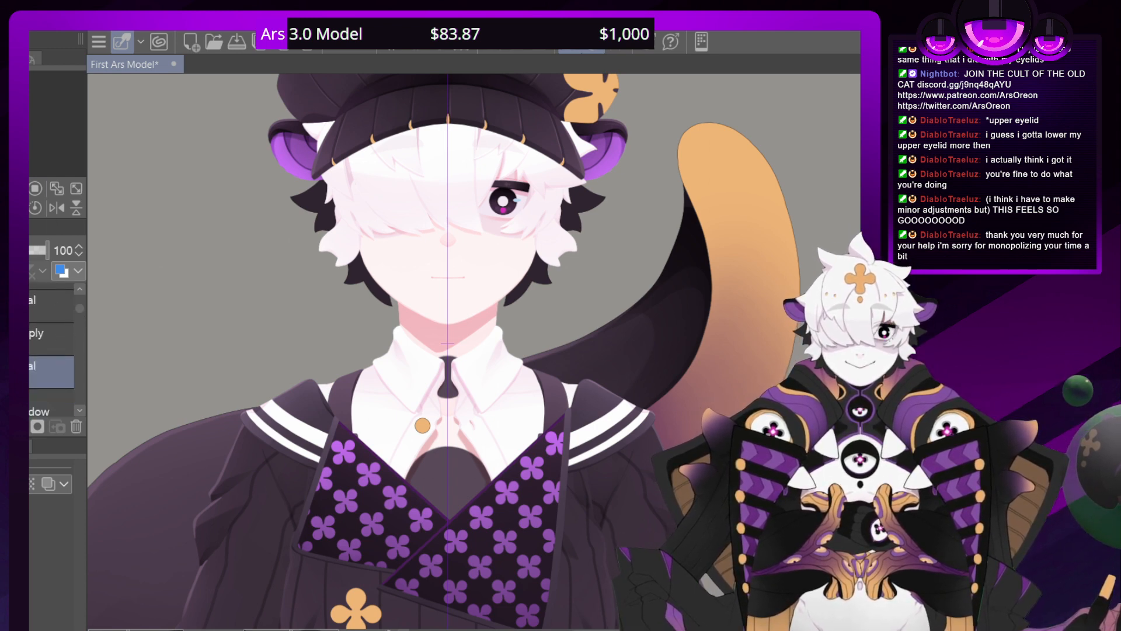
{"action": "left_click_drag", "start_coordinate": [455, 514], "coordinate": [422, 159]}
{"action": "left_click_drag", "start_coordinate": [467, 589], "coordinate": [450, 58]}
{"action": "left_click_drag", "start_coordinate": [486, 608], "coordinate": [584, 542]}
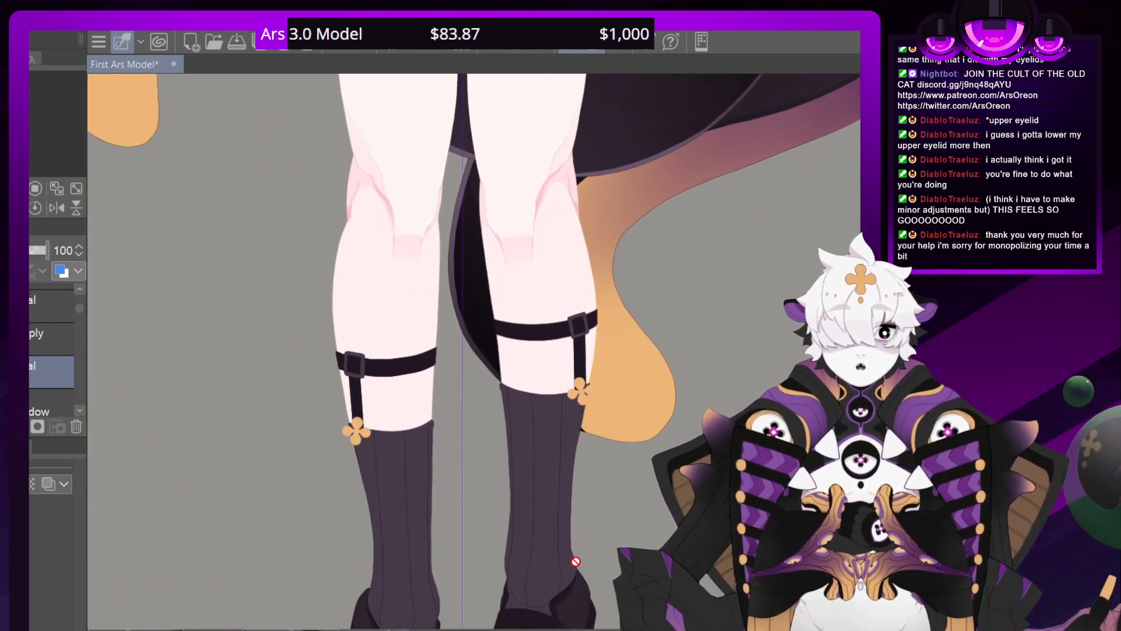
{"action": "left_click_drag", "start_coordinate": [455, 205], "coordinate": [537, 564]}
{"action": "left_click_drag", "start_coordinate": [467, 292], "coordinate": [467, 518]}
{"action": "left_click_drag", "start_coordinate": [467, 204], "coordinate": [418, 547]}
{"action": "left_click_drag", "start_coordinate": [467, 263], "coordinate": [450, 425]}
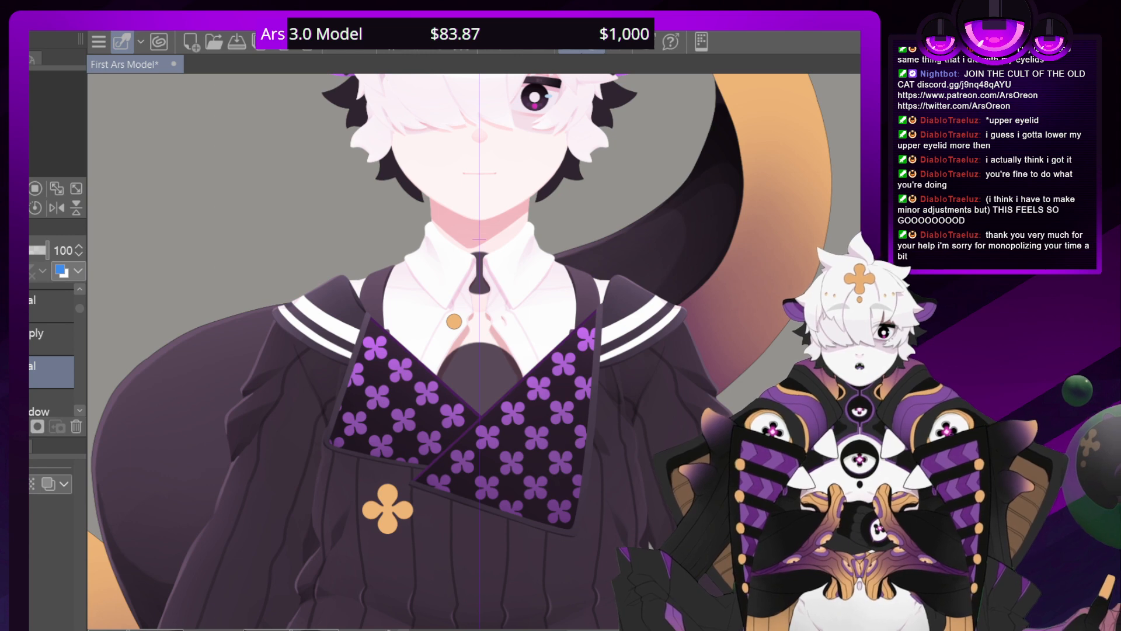
Examine the face and orange forehead clover in the reference image twitter header.png and close the file
{"action": "scroll", "coordinate": [473, 350], "scroll_direction": "up", "scroll_amount": 3}
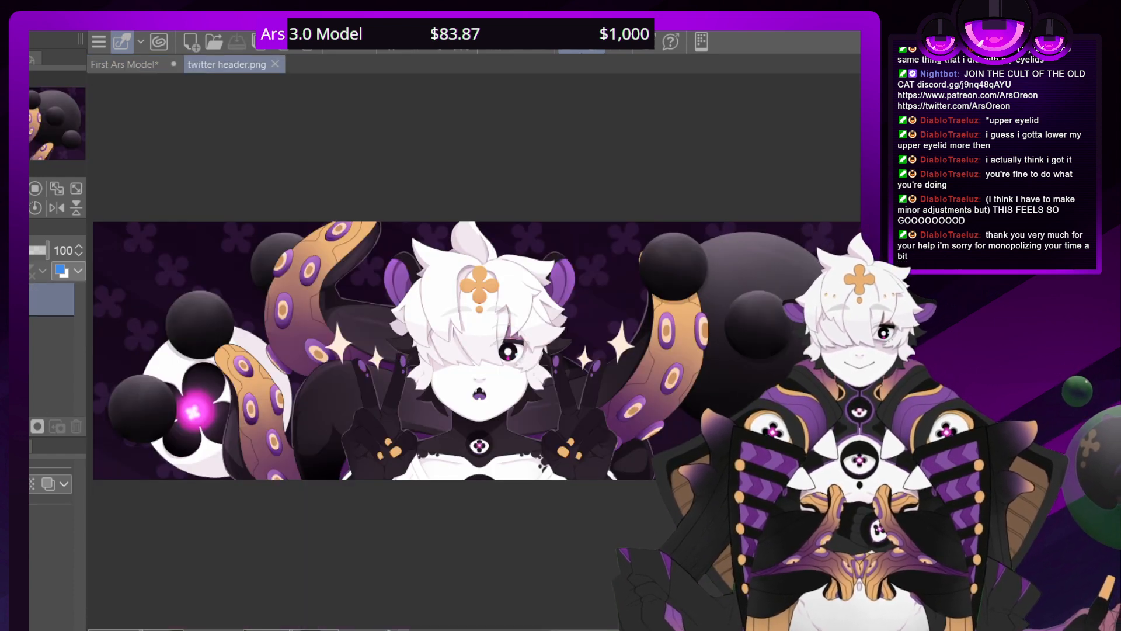
{"action": "scroll", "coordinate": [482, 350], "scroll_direction": "down", "scroll_amount": 1}
{"action": "scroll", "coordinate": [482, 350], "scroll_direction": "up", "scroll_amount": 7}
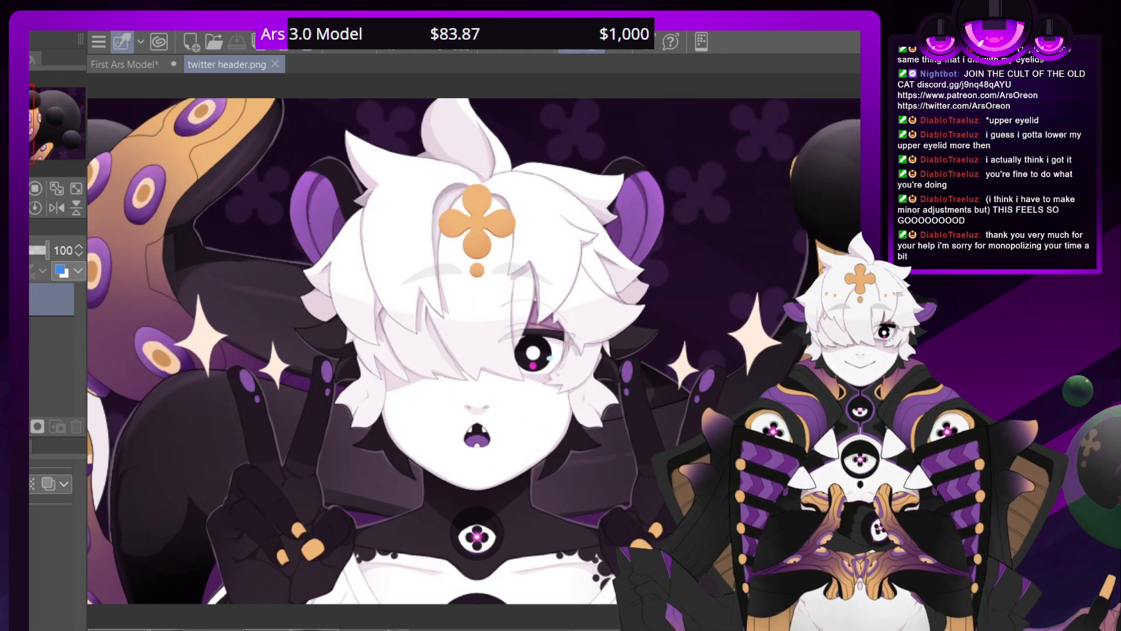
{"action": "scroll", "coordinate": [475, 350], "scroll_direction": "up", "scroll_amount": 1}
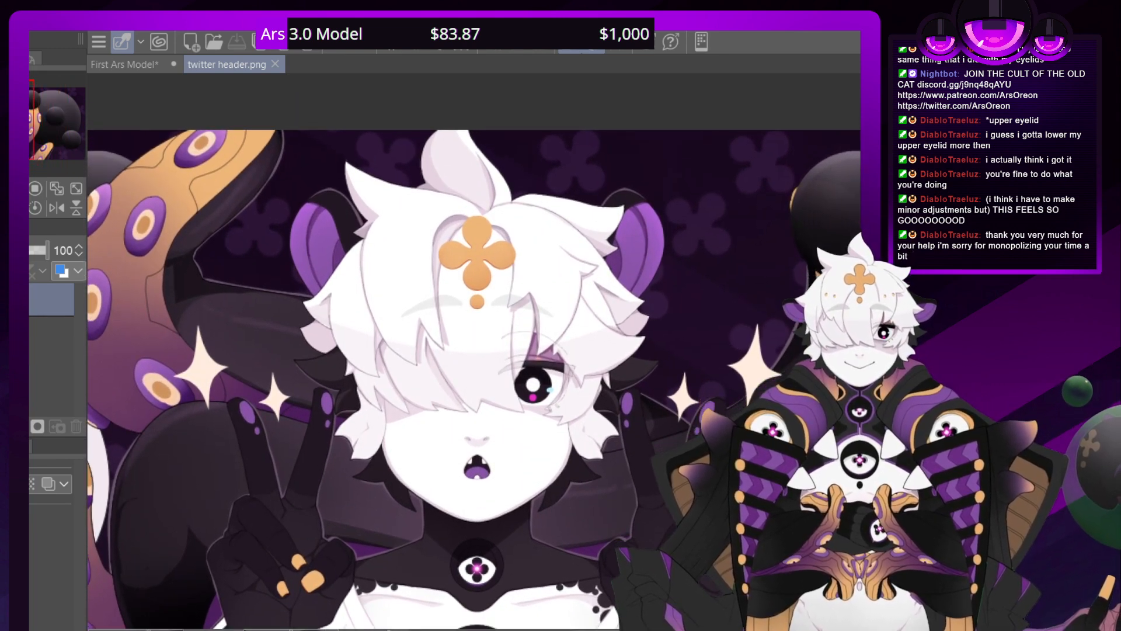
{"action": "scroll", "coordinate": [721, 249], "scroll_direction": "up", "scroll_amount": 5}
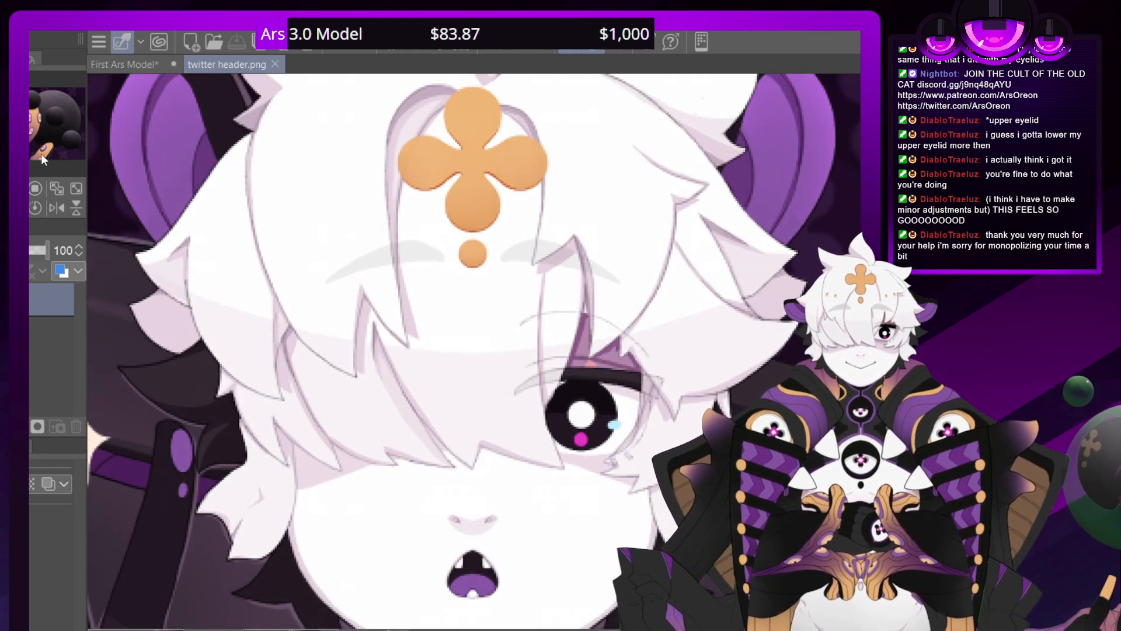
{"action": "left_click", "coordinate": [275, 64]}
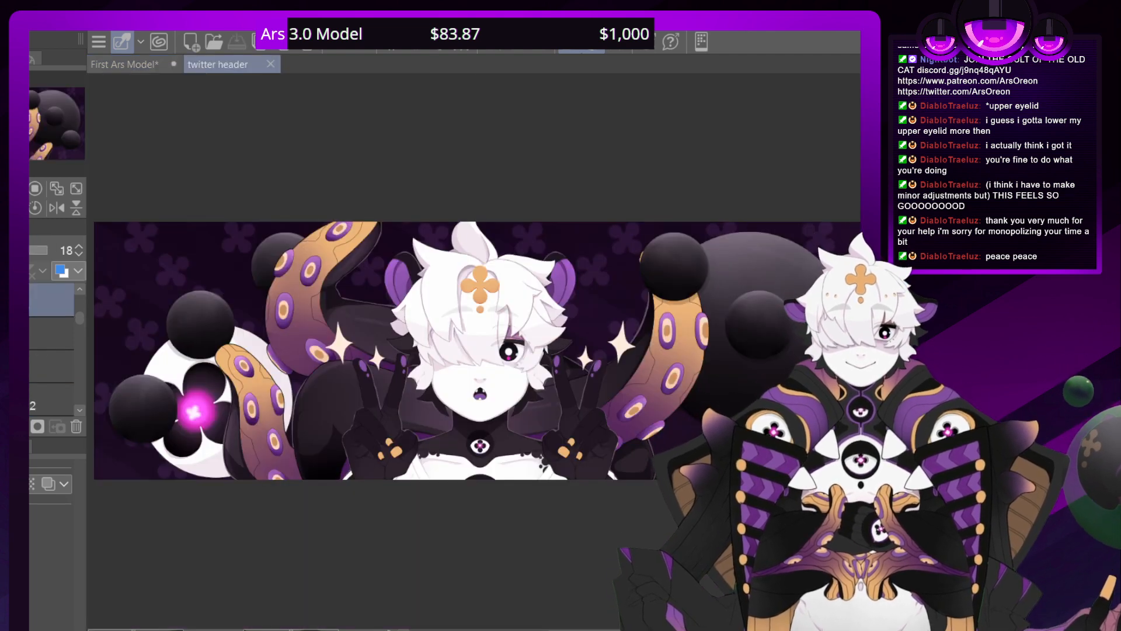
Examine the eye, hair and shaded edges of the forehead clover in the twitter header document and close it
{"action": "key", "text": "ctrl+minus"}
{"action": "key", "text": "ctrl+minus"}
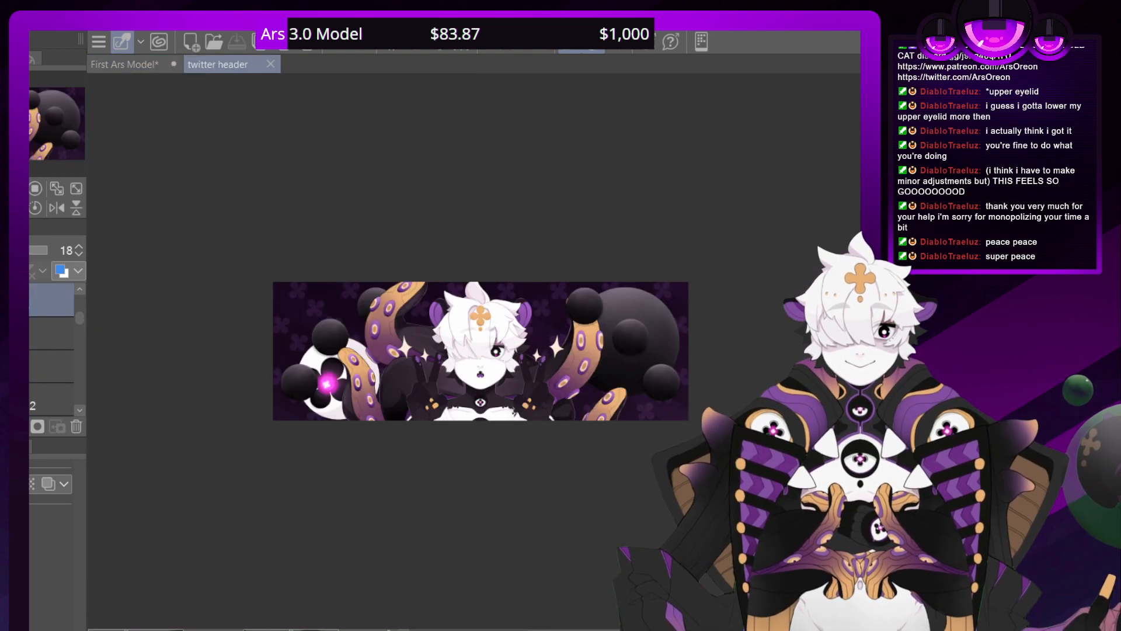
{"action": "key", "text": "ctrl+plus"}
{"action": "key", "text": "ctrl+plus"}
{"action": "key", "text": "ctrl+plus"}
{"action": "key", "text": "ctrl+plus"}
{"action": "key", "text": "ctrl+plus"}
{"action": "key", "text": "ctrl+plus"}
{"action": "key", "text": "ctrl+plus"}
{"action": "key", "text": "ctrl+plus"}
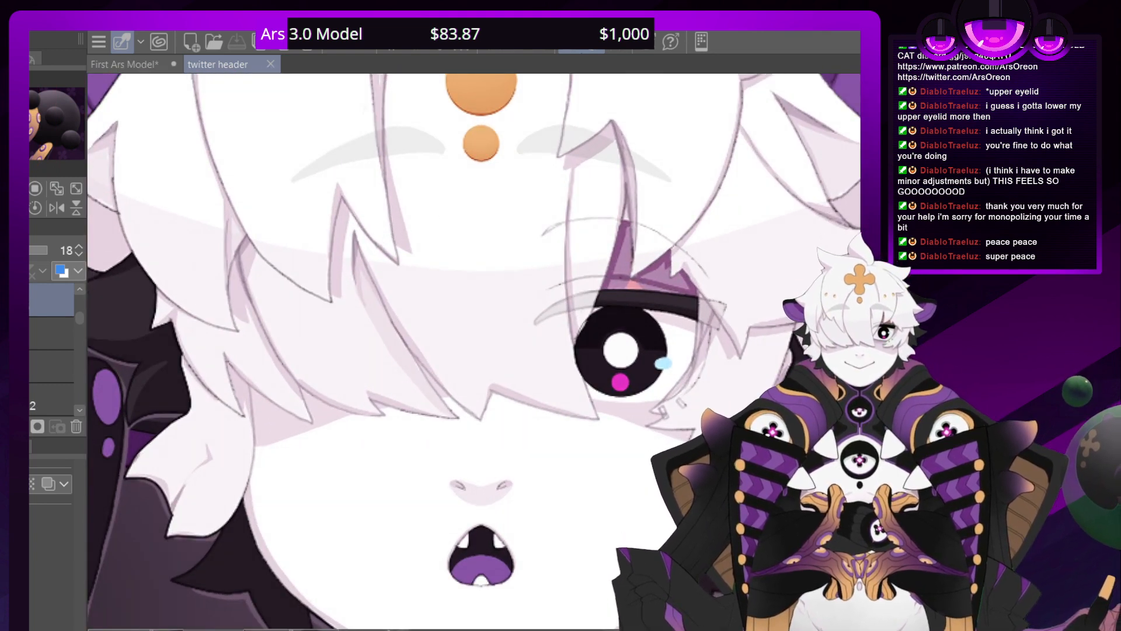
{"action": "left_click_drag", "start_coordinate": [474, 245], "coordinate": [474, 533]}
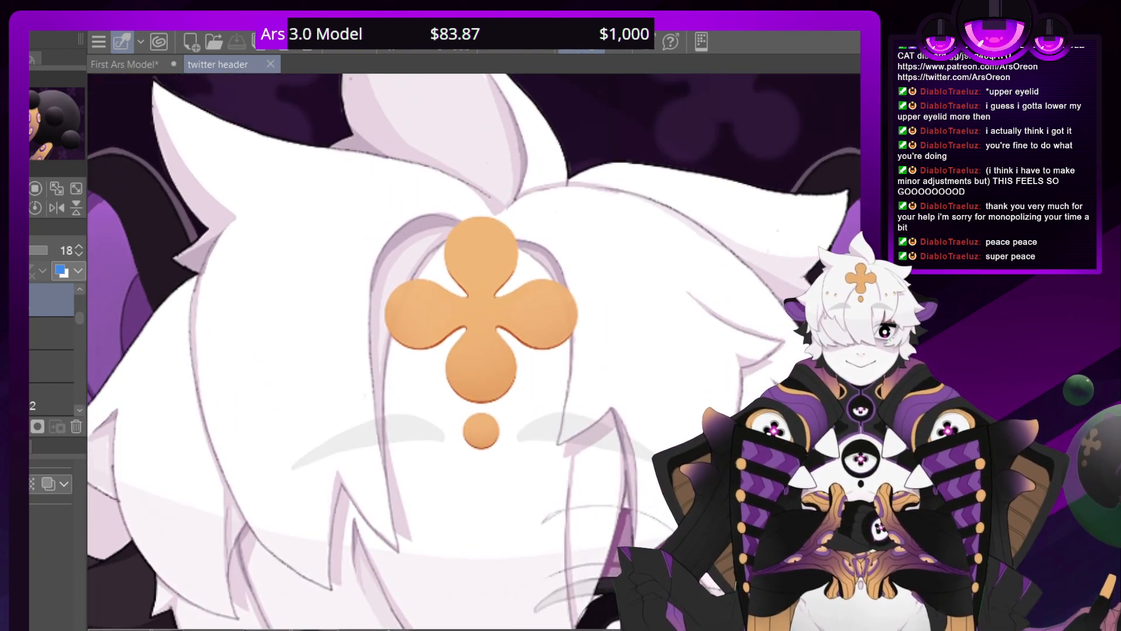
{"action": "key", "text": "ctrl+plus"}
{"action": "key", "text": "ctrl+plus"}
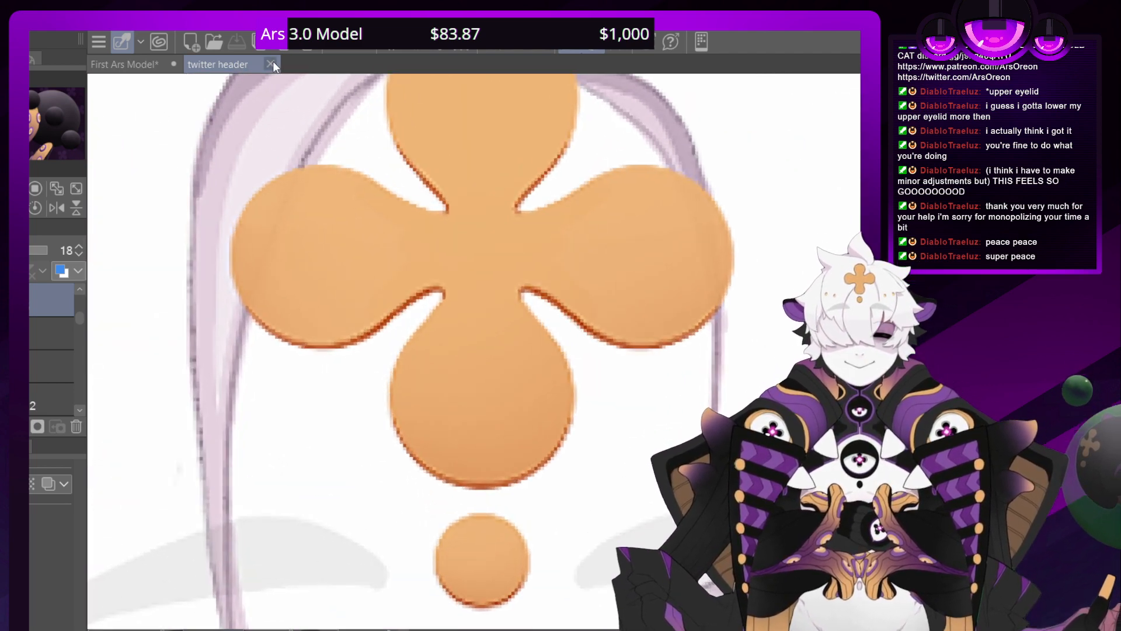
{"action": "left_click", "coordinate": [270, 63]}
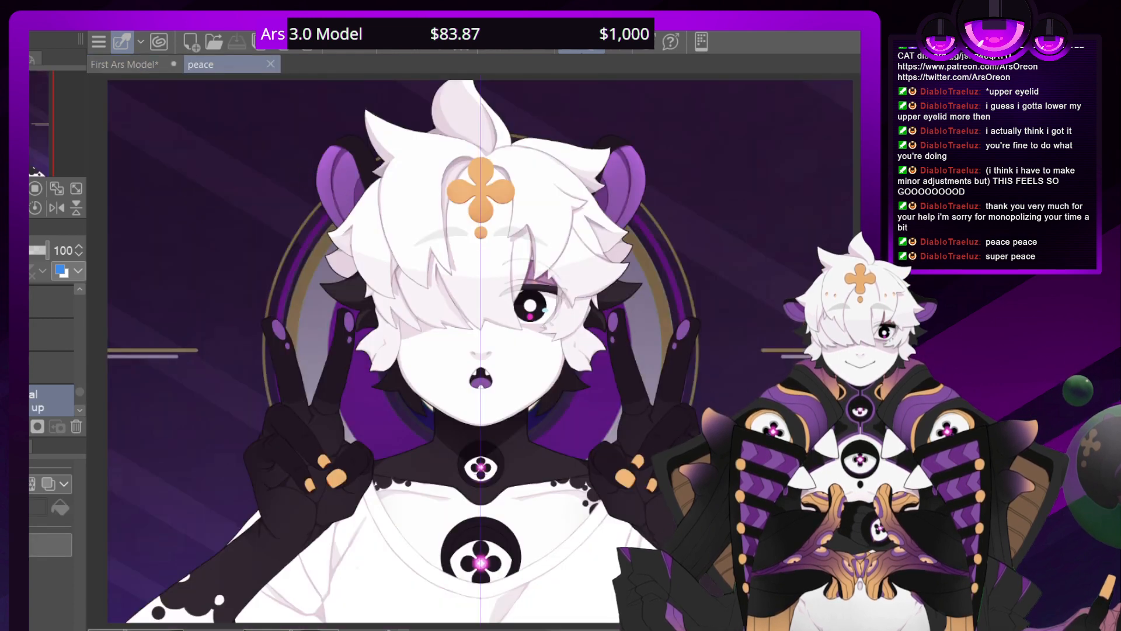
Examine the orange forehead clover and its darker edge shading up close in the peace illustration
{"action": "scroll", "coordinate": [484, 353], "scroll_direction": "up", "scroll_amount": 3}
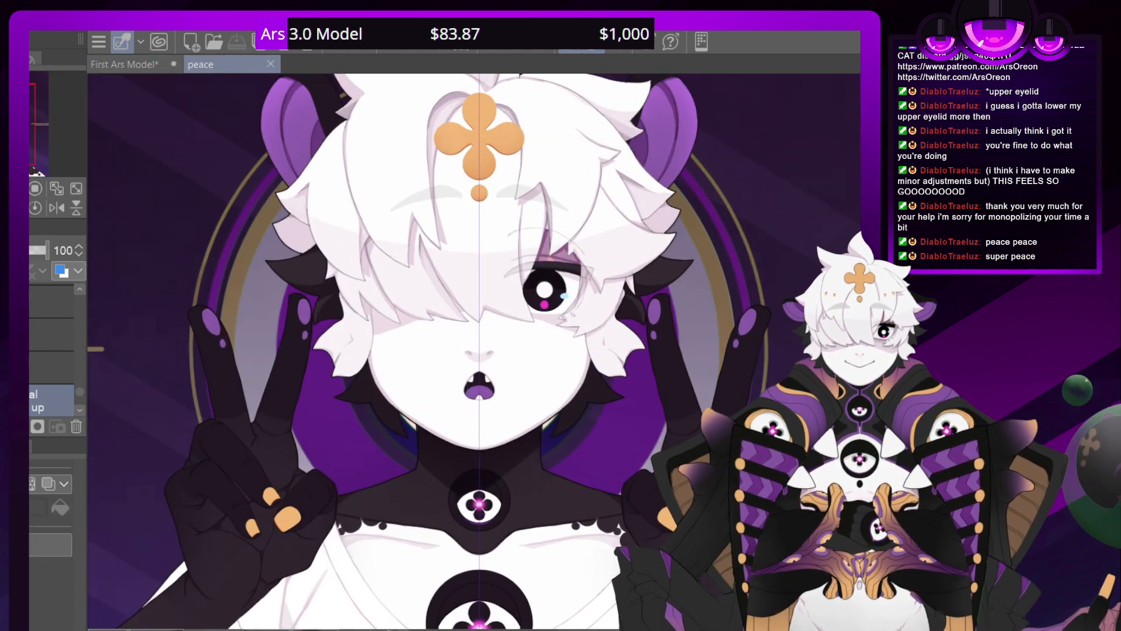
{"action": "scroll", "coordinate": [478, 353], "scroll_direction": "up", "scroll_amount": 3}
{"action": "left_click_drag", "start_coordinate": [478, 175], "coordinate": [463, 574]}
{"action": "scroll", "coordinate": [479, 352], "scroll_direction": "down", "scroll_amount": 2}
{"action": "scroll", "coordinate": [478, 353], "scroll_direction": "up", "scroll_amount": 5}
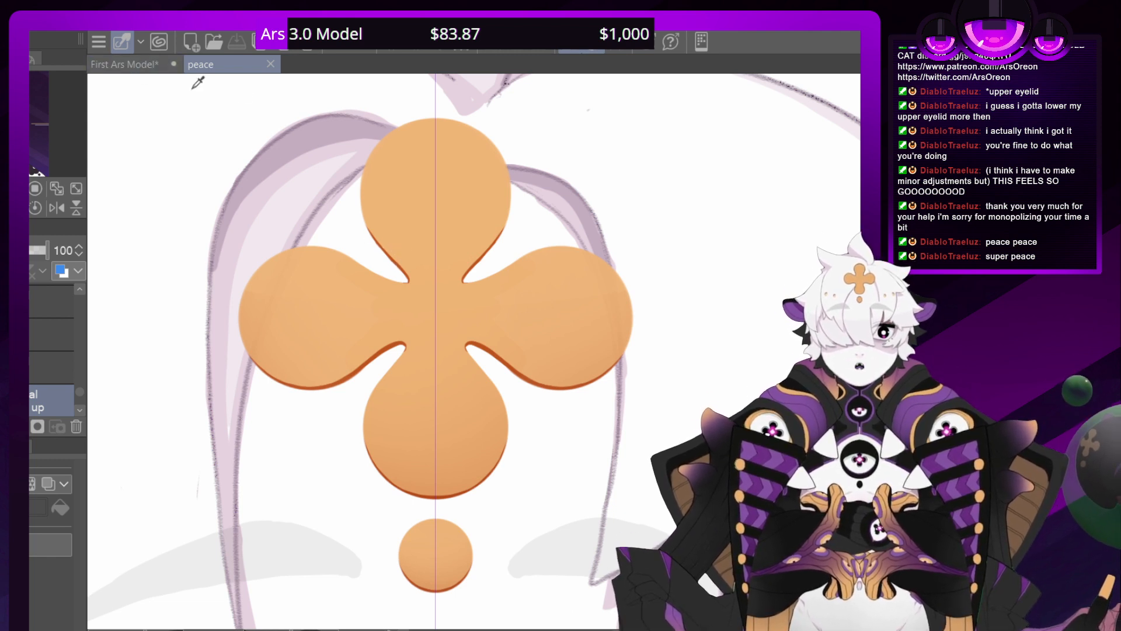
Close the peace illustration and select the layer of the orange sweater clover in First Ars Model
{"action": "left_click", "coordinate": [271, 64]}
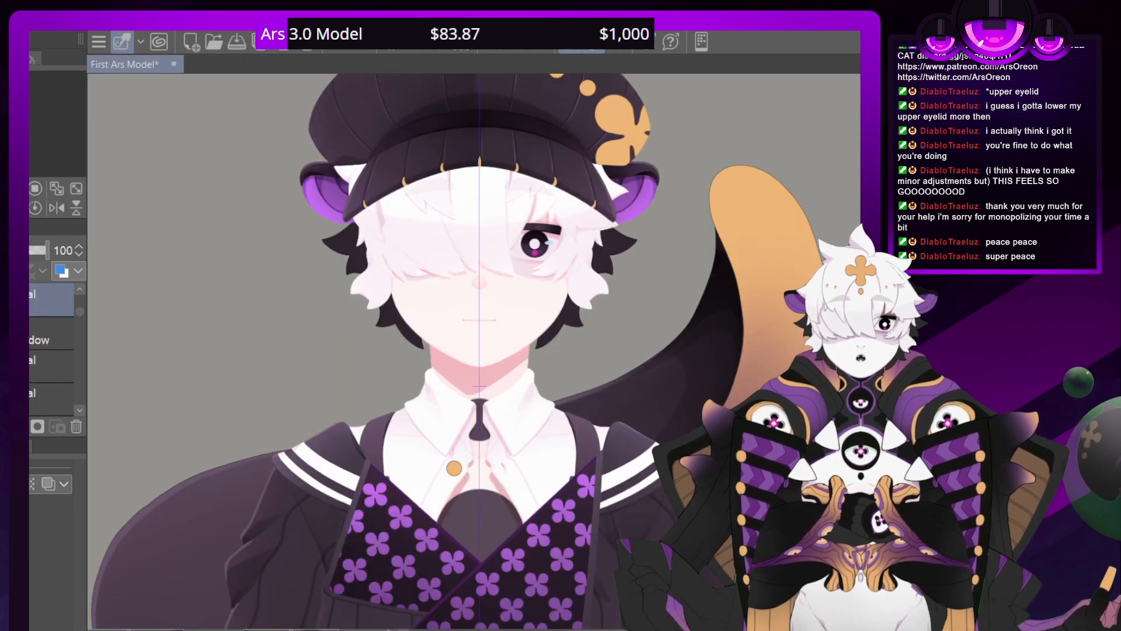
{"action": "left_click_drag", "start_coordinate": [502, 619], "coordinate": [516, 336]}
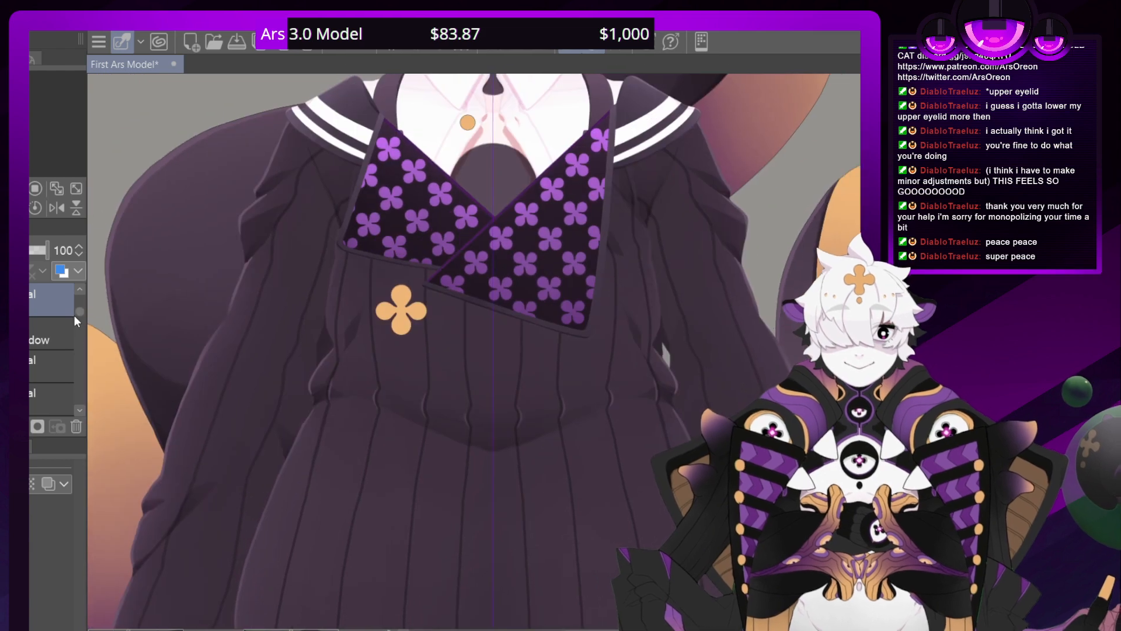
{"action": "left_click_drag", "start_coordinate": [78, 311], "coordinate": [75, 345]}
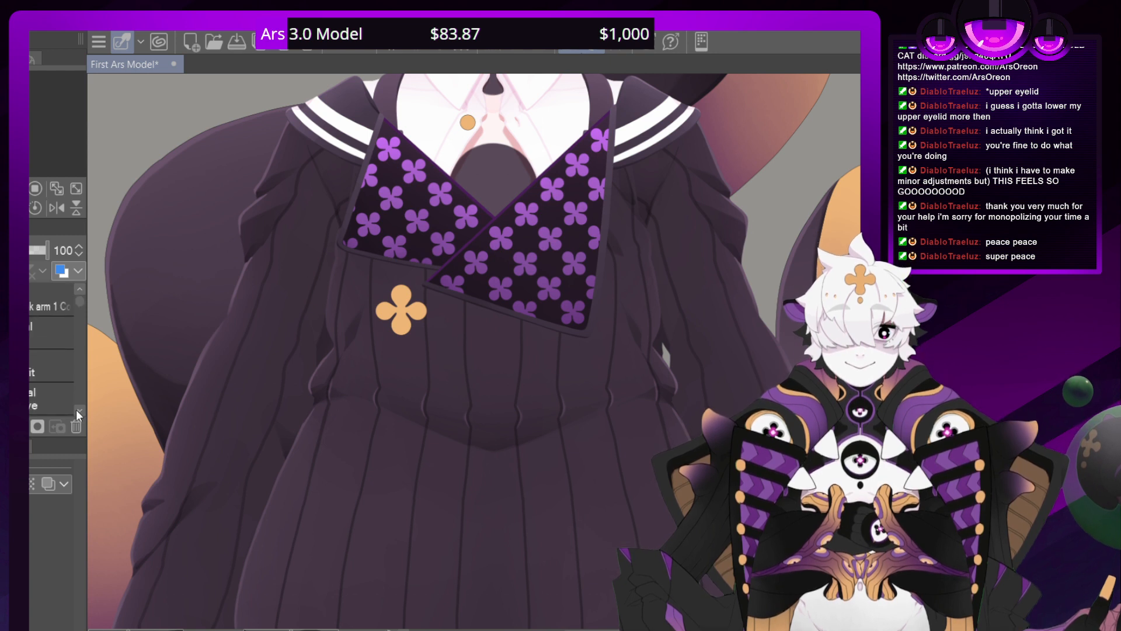
{"action": "left_click_drag", "start_coordinate": [78, 411], "coordinate": [81, 412]}
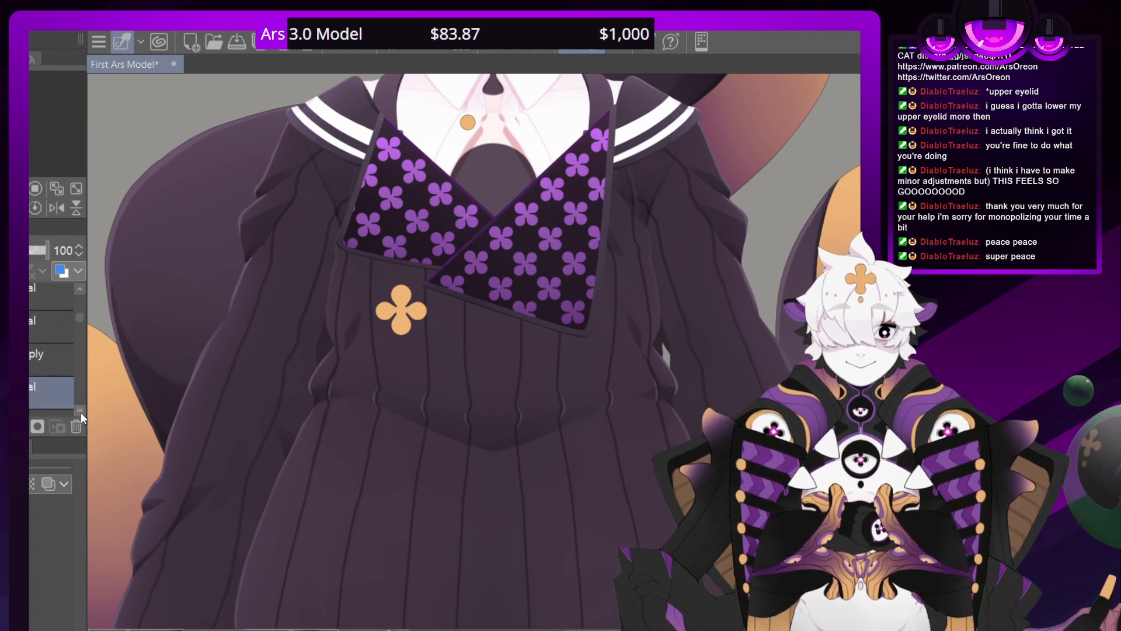
{"action": "left_click_drag", "start_coordinate": [78, 318], "coordinate": [78, 347]}
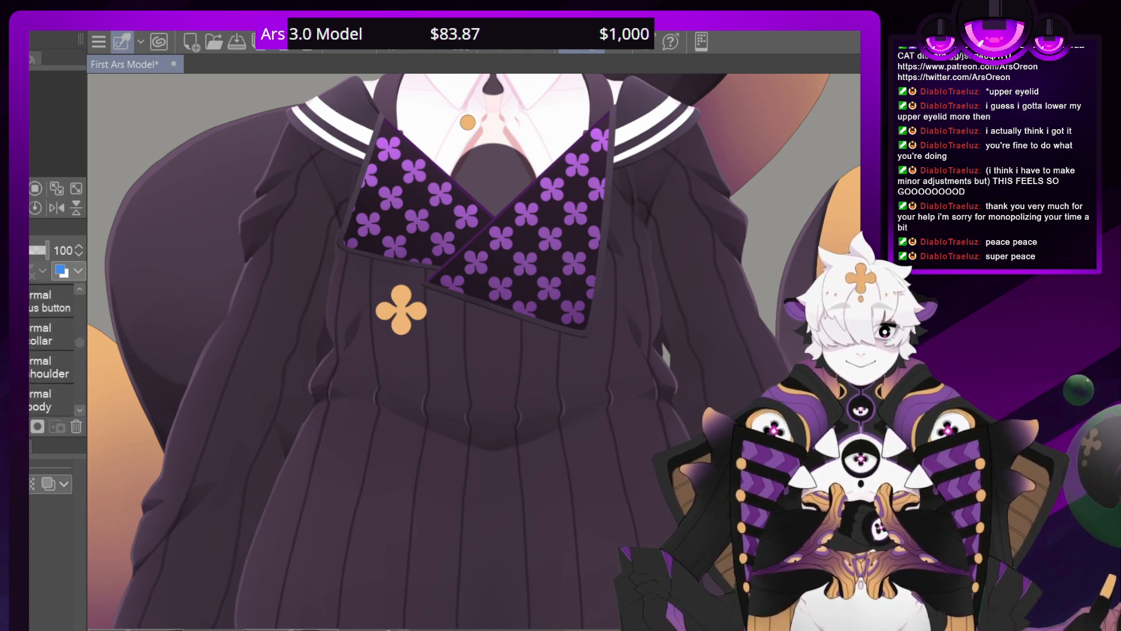
{"action": "left_click", "coordinate": [29, 301]}
{"action": "left_click", "coordinate": [50, 401]}
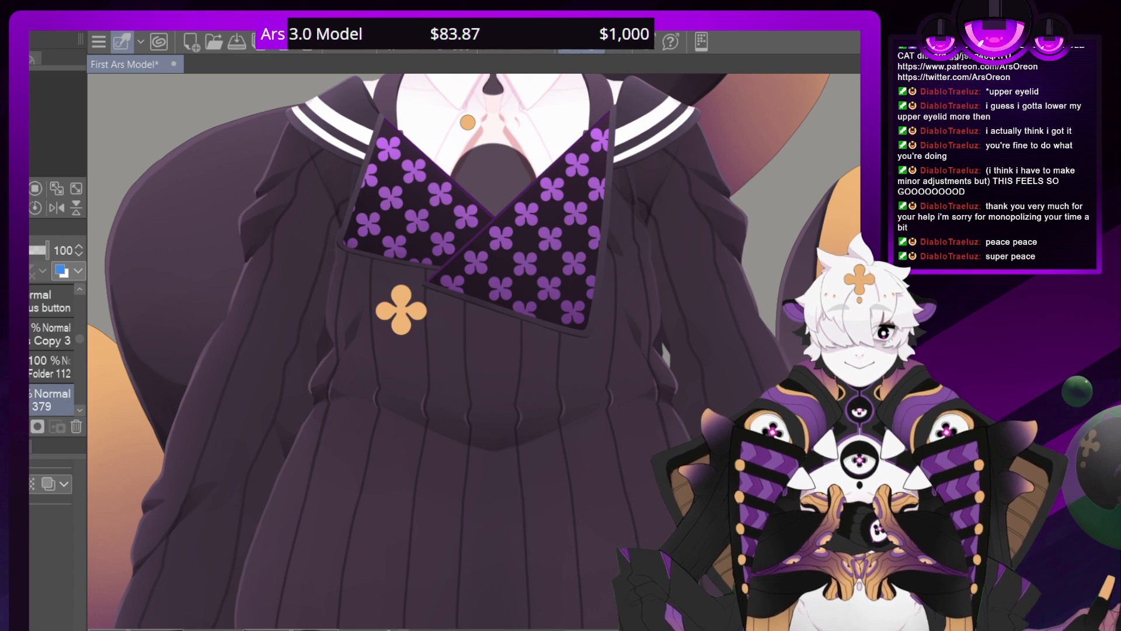
Add a new layer above the sweater clover's base layer for its edge shading
{"action": "key", "text": "ctrl+shift+n"}
{"action": "left_click_drag", "start_coordinate": [374, 310], "coordinate": [521, 358]}
{"action": "scroll", "coordinate": [476, 352], "scroll_direction": "down", "scroll_amount": 1}
{"action": "scroll", "coordinate": [476, 352], "scroll_direction": "up", "scroll_amount": 9}
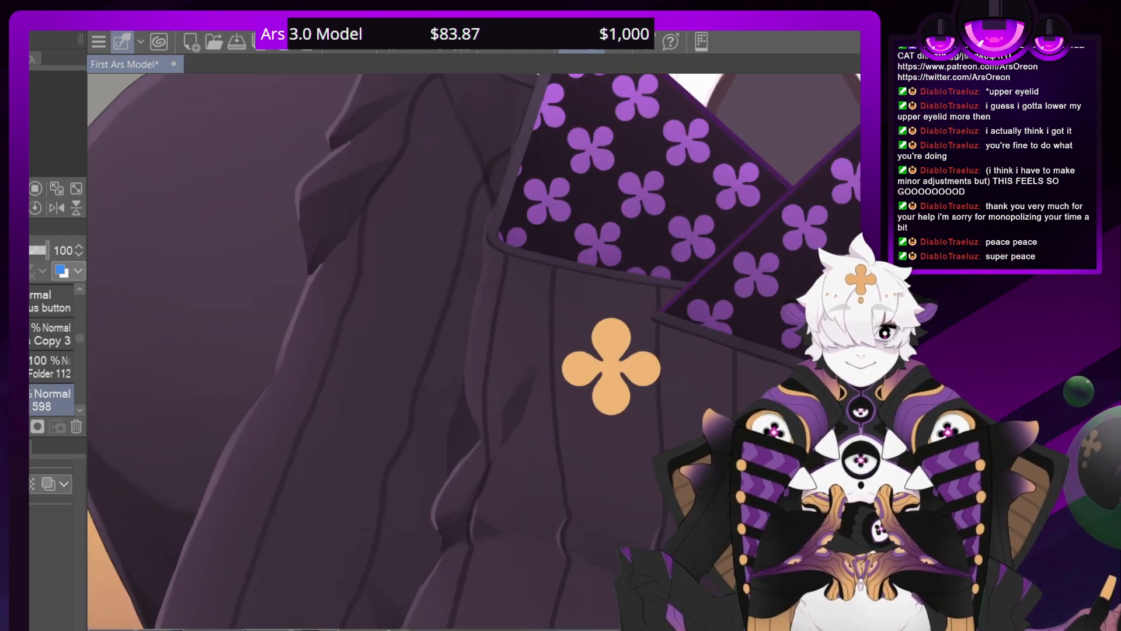
{"action": "scroll", "coordinate": [476, 352], "scroll_direction": "up", "scroll_amount": 2}
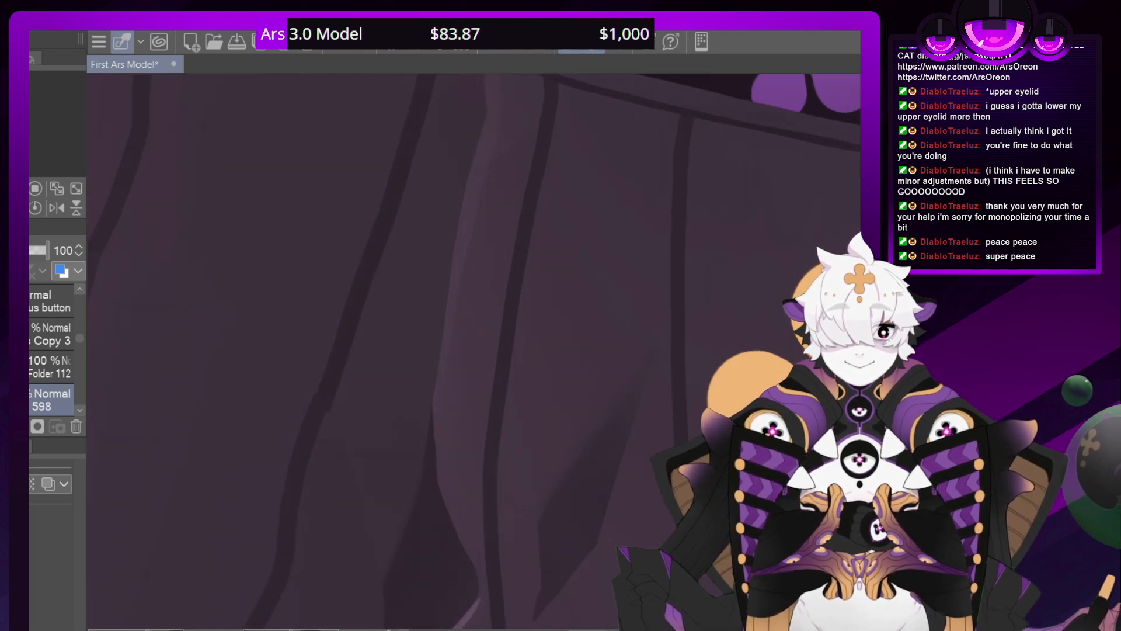
{"action": "mouse_move", "coordinate": [476, 351]}
{"action": "left_mouse_down"}
{"action": "mouse_move", "coordinate": [63, 82]}
{"action": "mouse_move", "coordinate": [119, 168]}
{"action": "mouse_move", "coordinate": [118, 261]}
{"action": "left_mouse_up"}
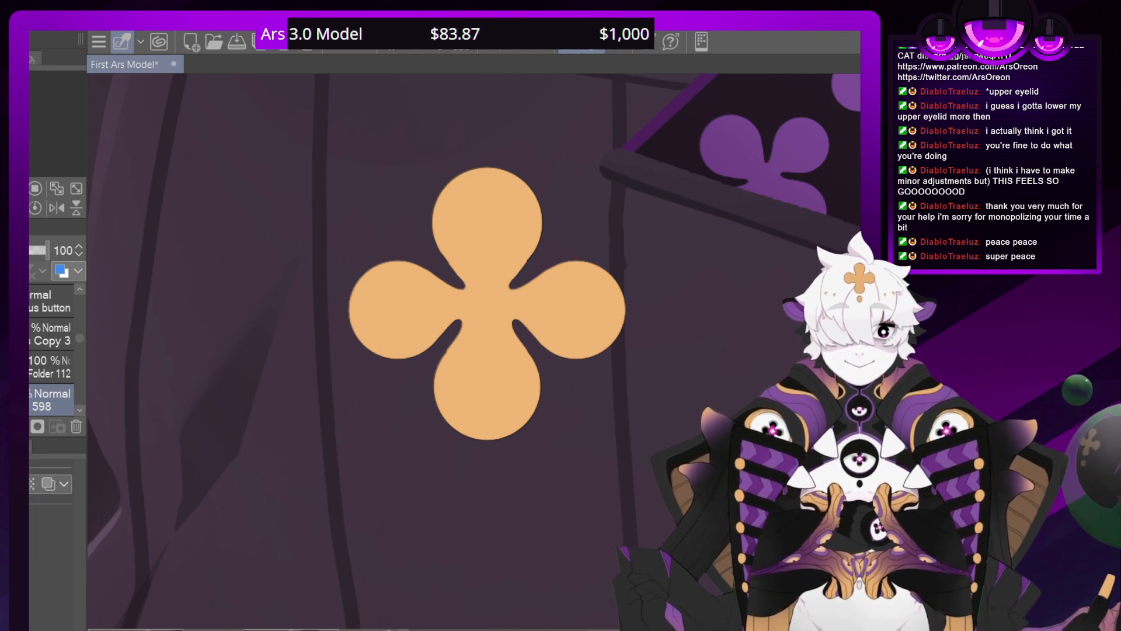
{"action": "left_click", "coordinate": [52, 367]}
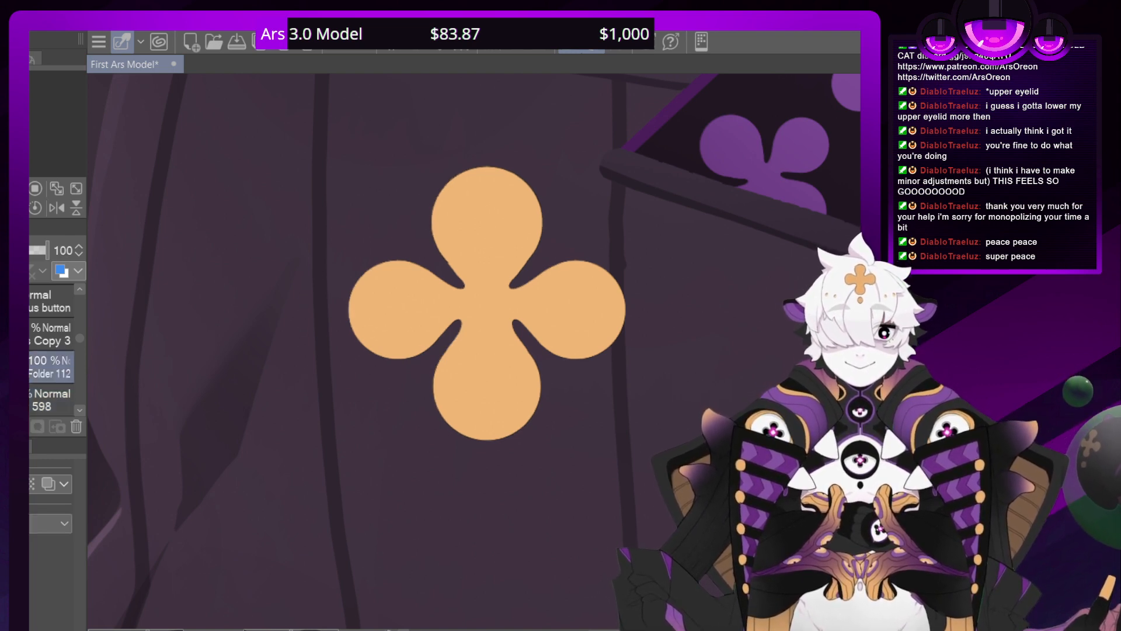
{"action": "scroll", "coordinate": [481, 350], "scroll_direction": "down", "scroll_amount": 2}
{"action": "scroll", "coordinate": [481, 350], "scroll_direction": "up", "scroll_amount": 5}
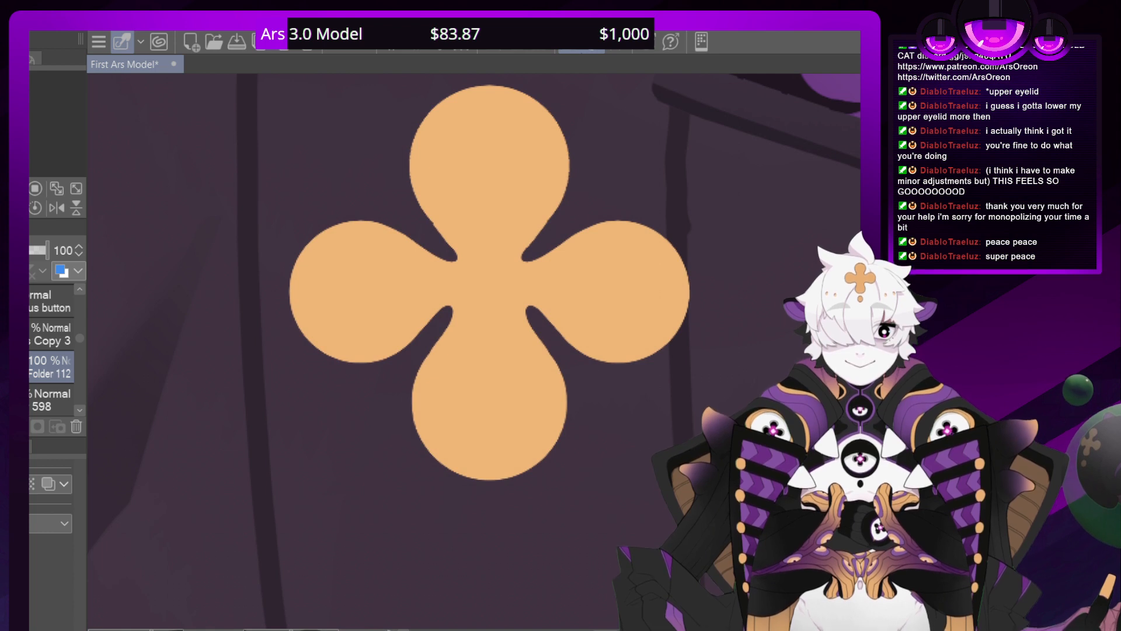
{"action": "left_click", "coordinate": [51, 400]}
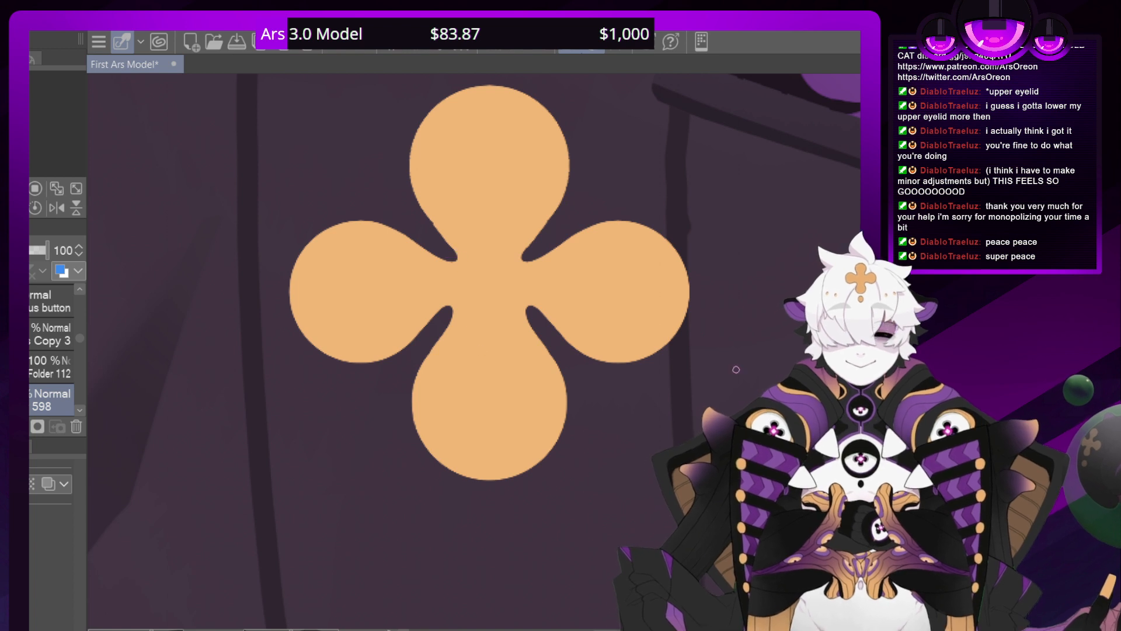
Paint thin dark orange shading along the lower sides of the clover's upper petal and around the two lower inner notches
{"action": "left_click_drag", "start_coordinate": [455, 256], "coordinate": [415, 197]}
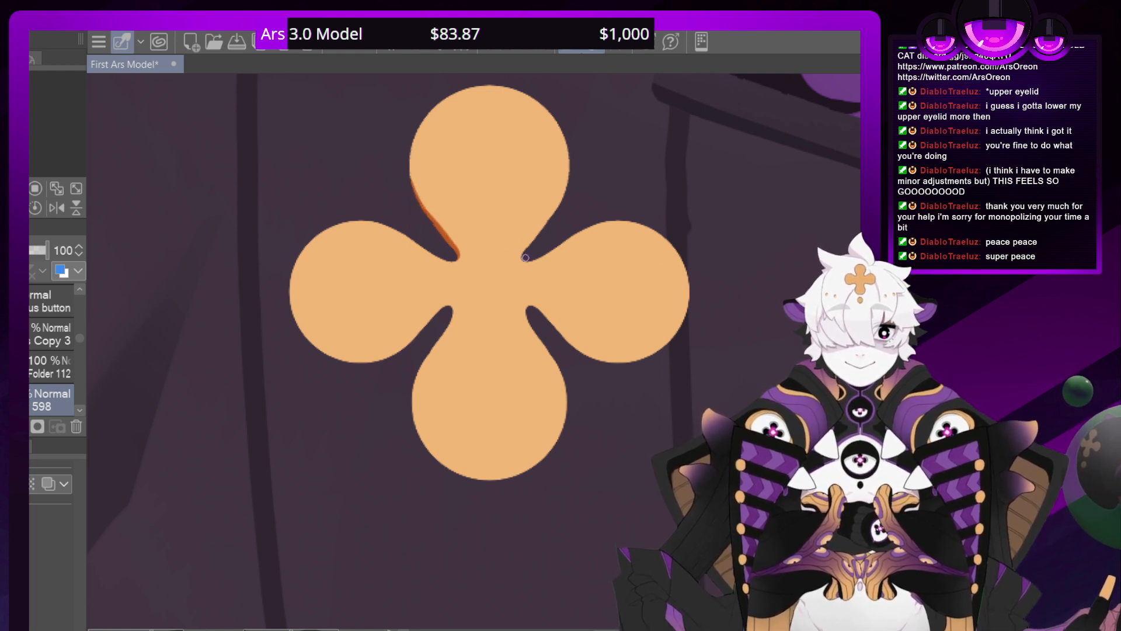
{"action": "left_click_drag", "start_coordinate": [524, 258], "coordinate": [562, 200]}
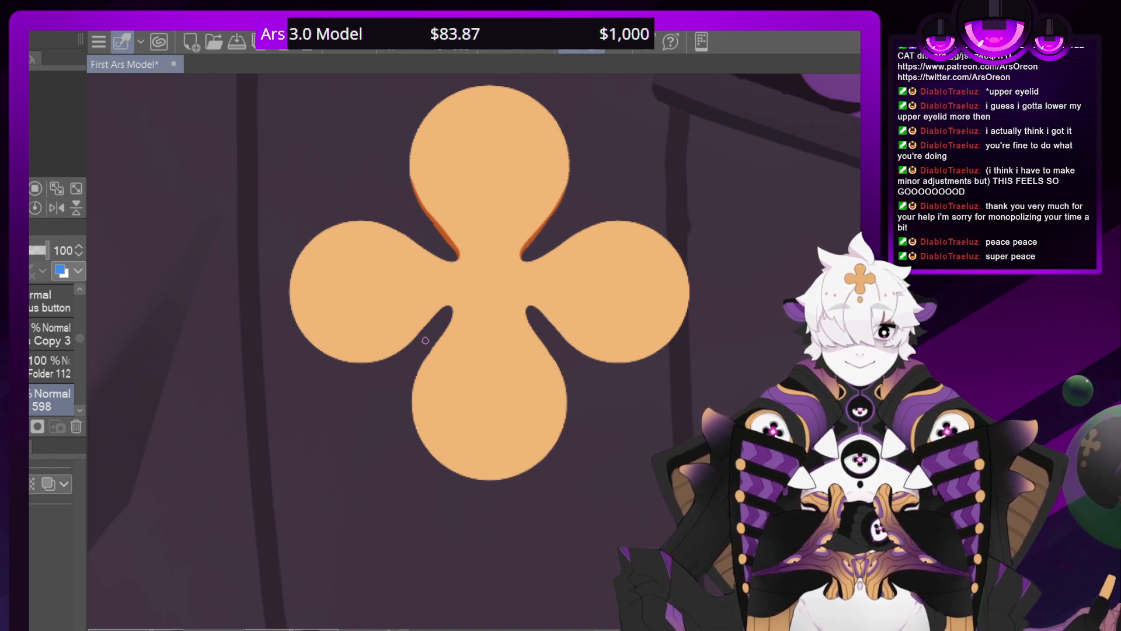
{"action": "mouse_move", "coordinate": [448, 321]}
{"action": "left_mouse_down"}
{"action": "mouse_move", "coordinate": [442, 306]}
{"action": "mouse_move", "coordinate": [405, 353]}
{"action": "left_mouse_up"}
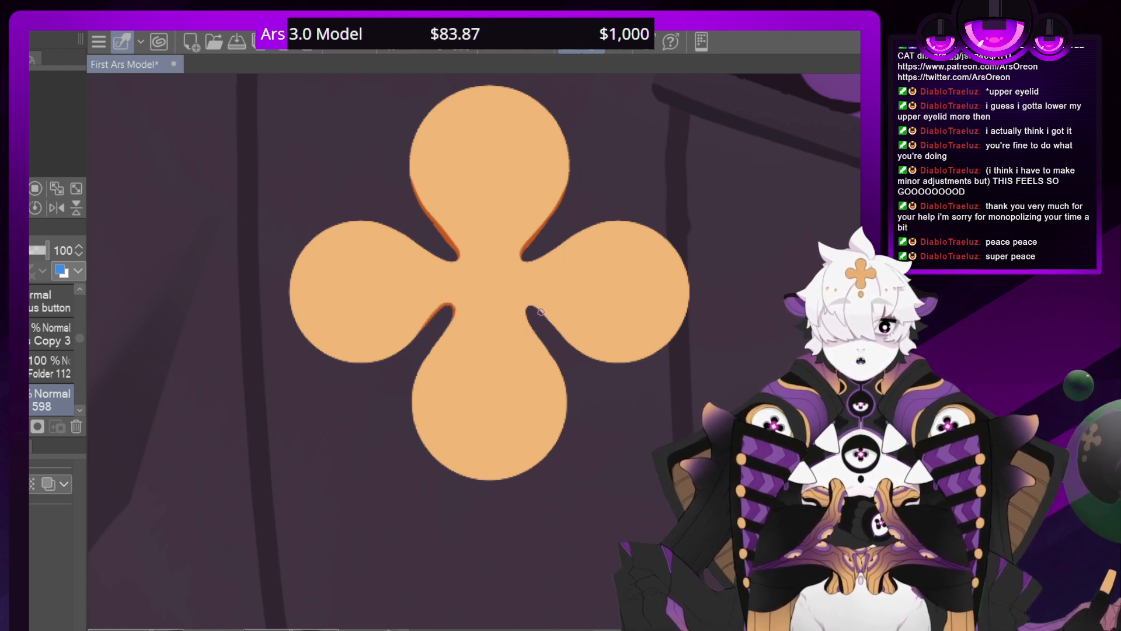
{"action": "left_click_drag", "start_coordinate": [557, 335], "coordinate": [529, 303]}
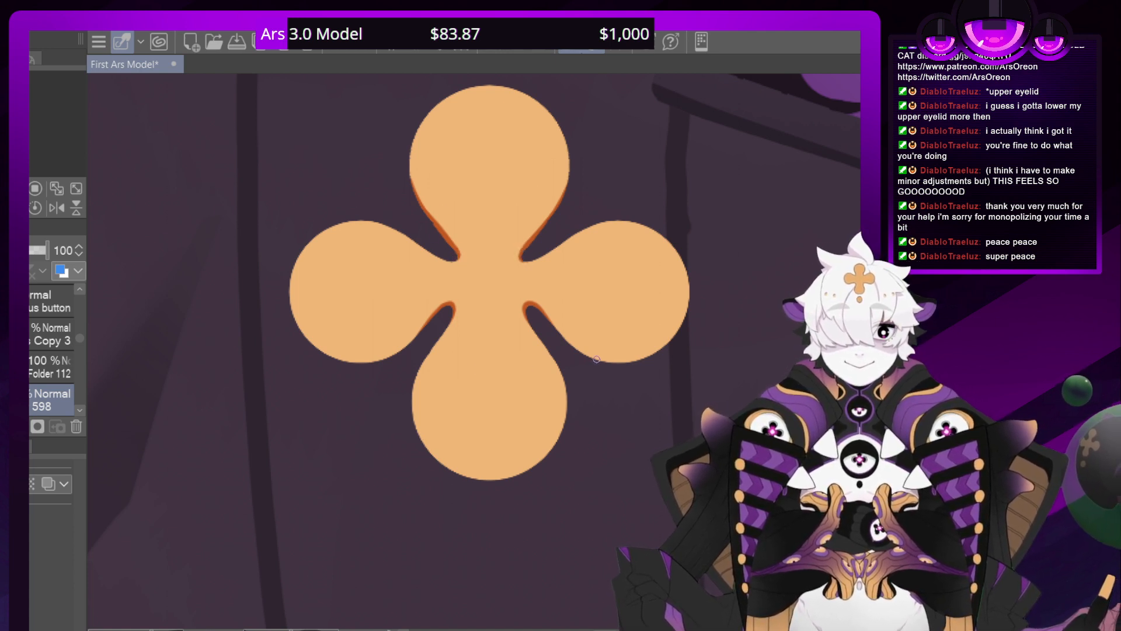
Extend the dark orange shading from the lower notches along the undersides of the two side petals
{"action": "left_click_drag", "start_coordinate": [600, 361], "coordinate": [540, 306]}
{"action": "left_click", "coordinate": [338, 47]}
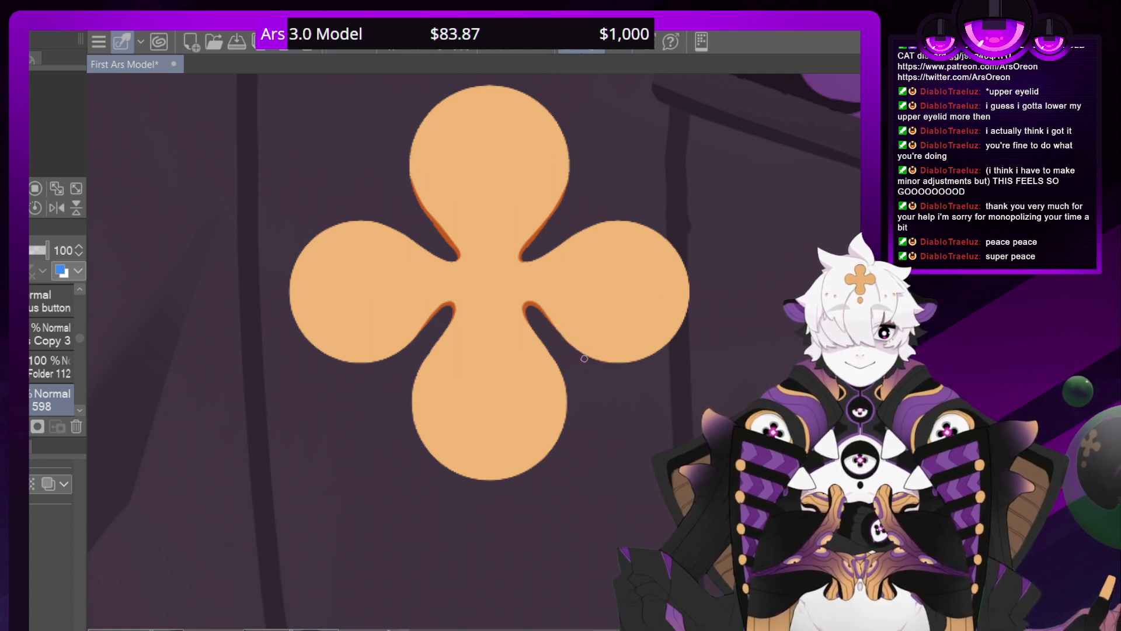
{"action": "left_click_drag", "start_coordinate": [589, 357], "coordinate": [538, 305]}
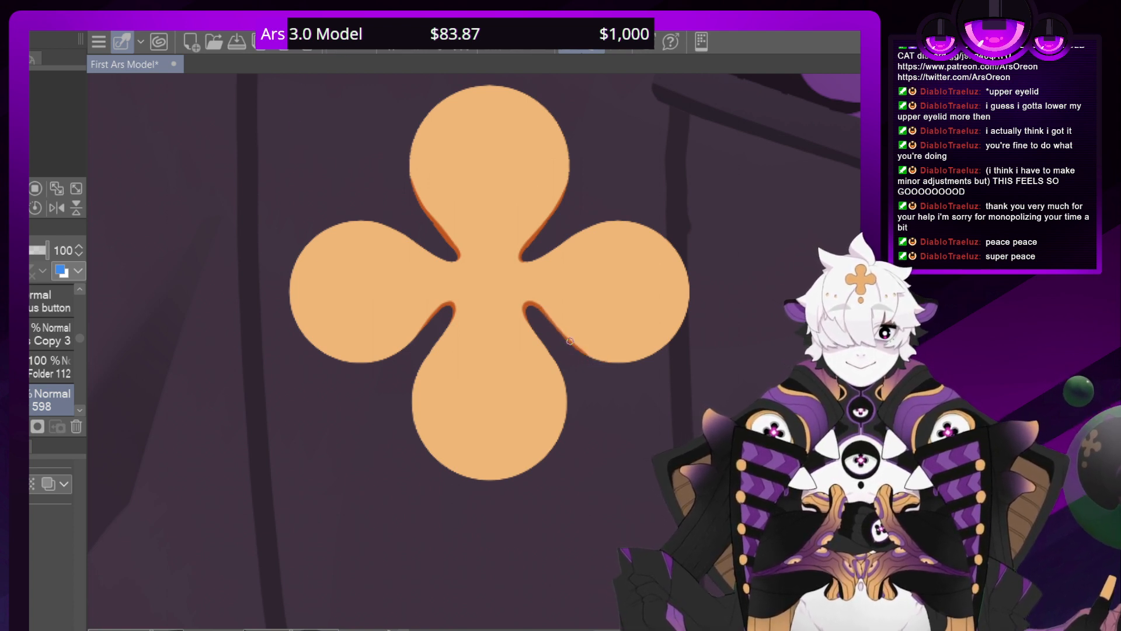
{"action": "left_click_drag", "start_coordinate": [574, 345], "coordinate": [547, 318]}
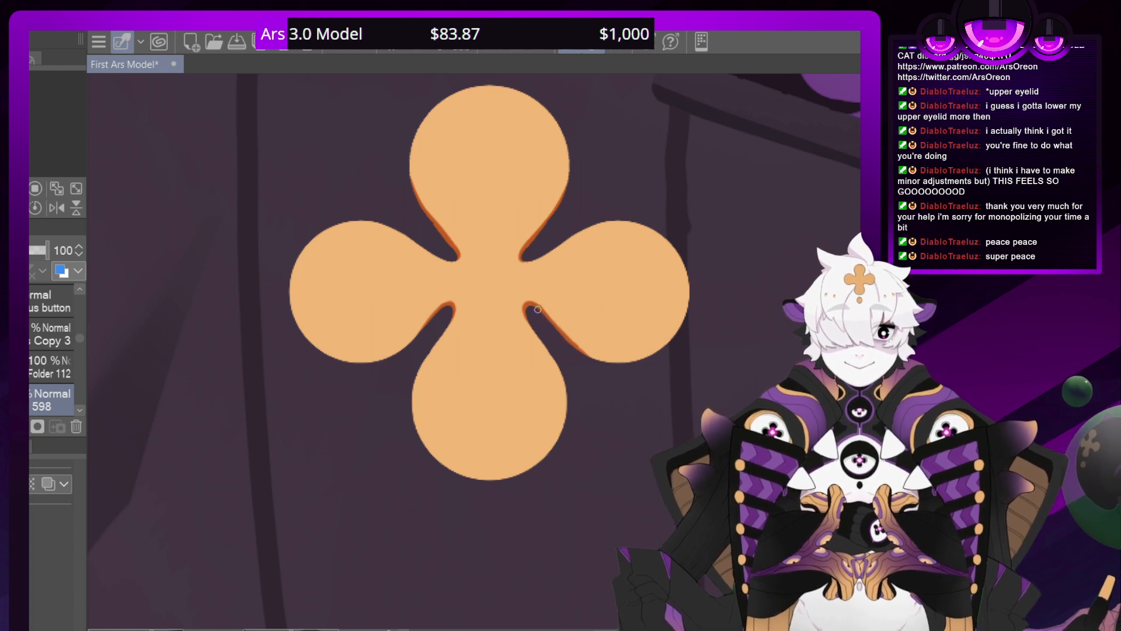
{"action": "left_click_drag", "start_coordinate": [388, 358], "coordinate": [442, 309]}
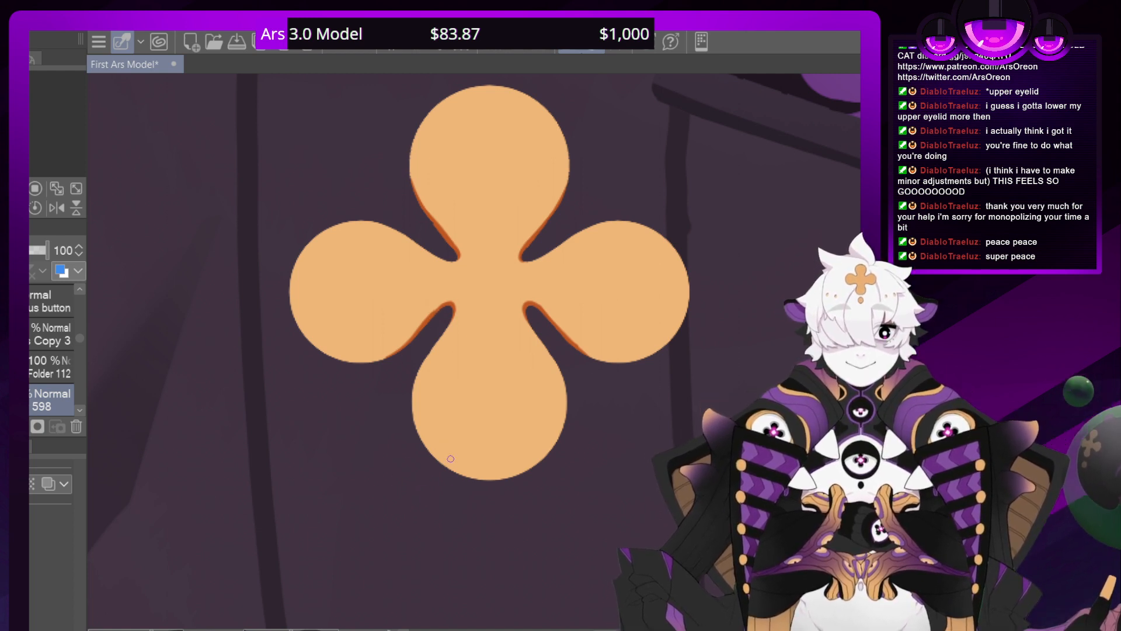
{"action": "left_click_drag", "start_coordinate": [448, 466], "coordinate": [489, 479]}
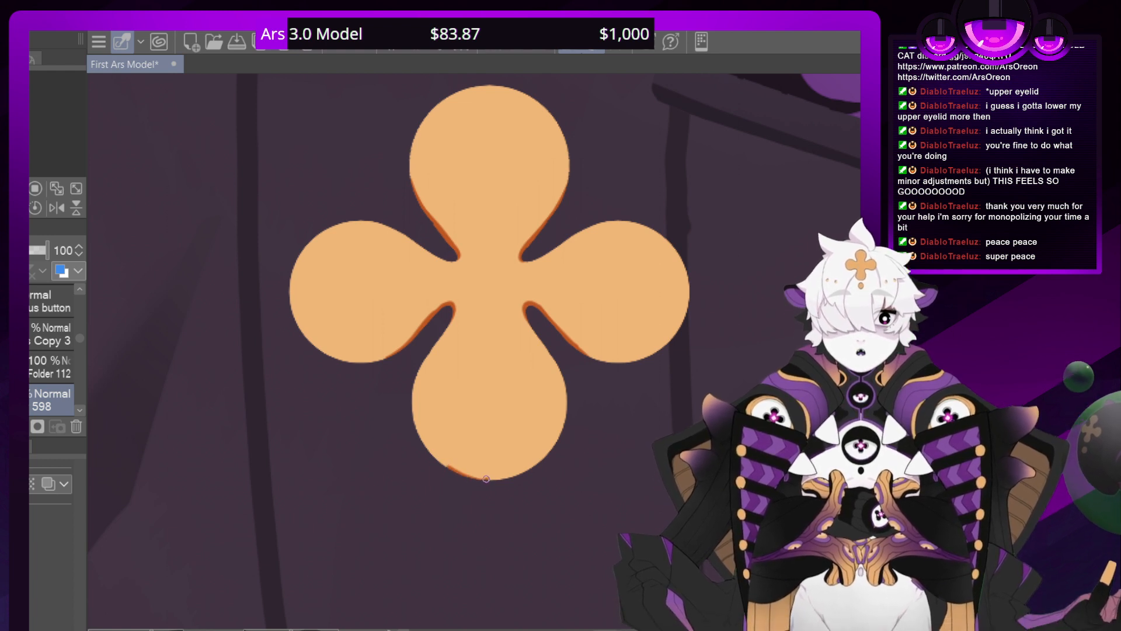
{"action": "key", "text": "r"}
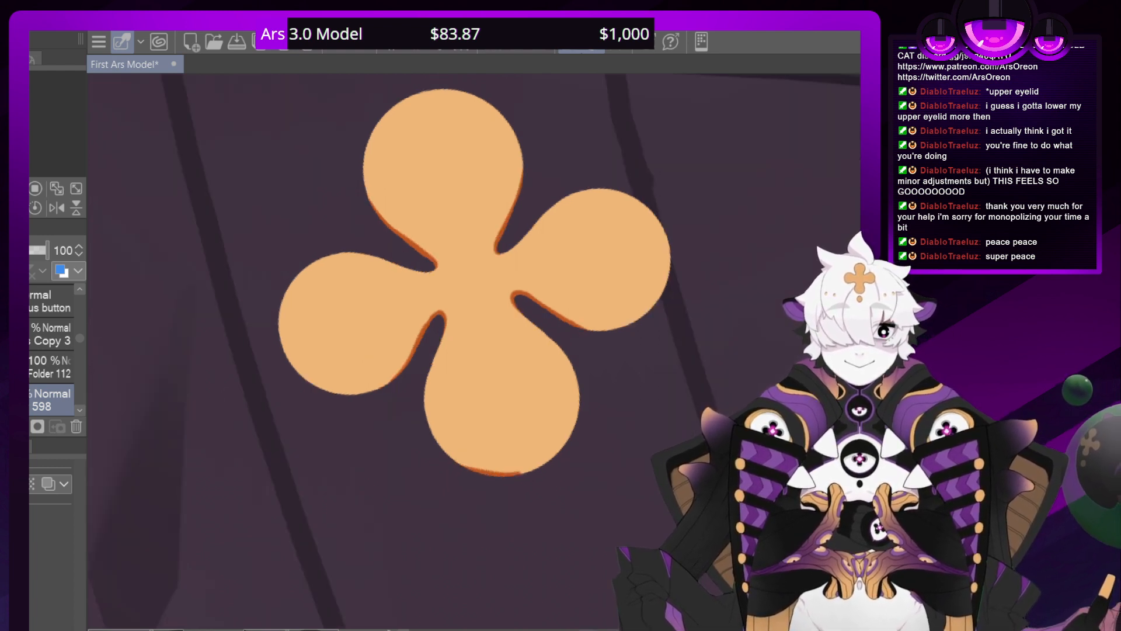
{"action": "left_click", "coordinate": [336, 50]}
{"action": "left_click", "coordinate": [336, 50]}
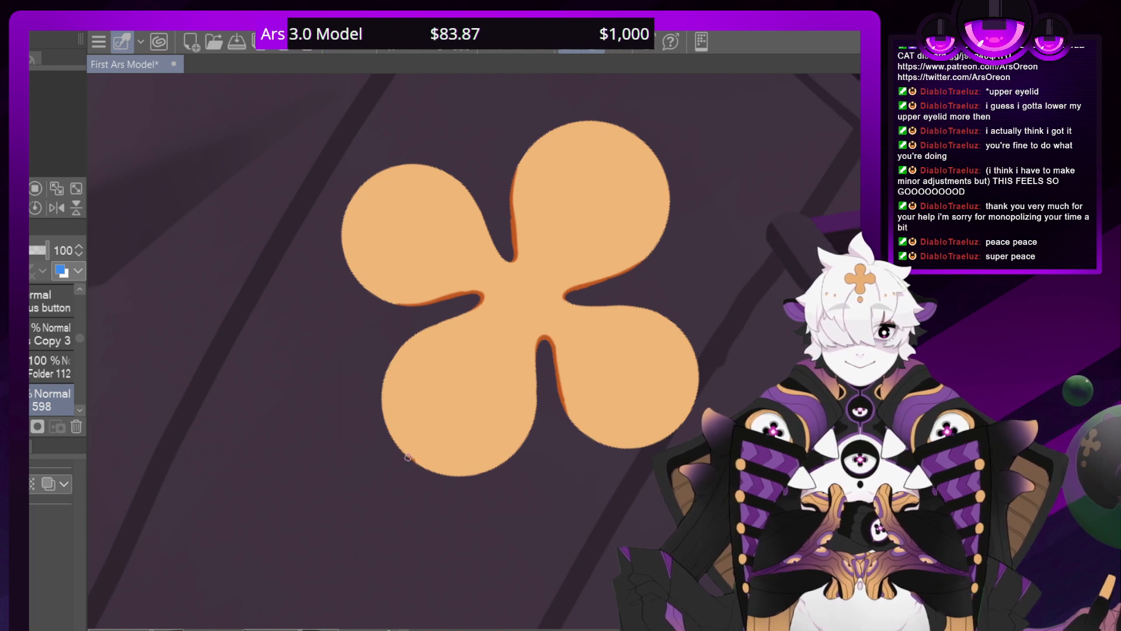
Paint a dark orange shading line along the rounded outer edge of the clover's bottom petal
{"action": "left_click_drag", "start_coordinate": [411, 460], "coordinate": [387, 427]}
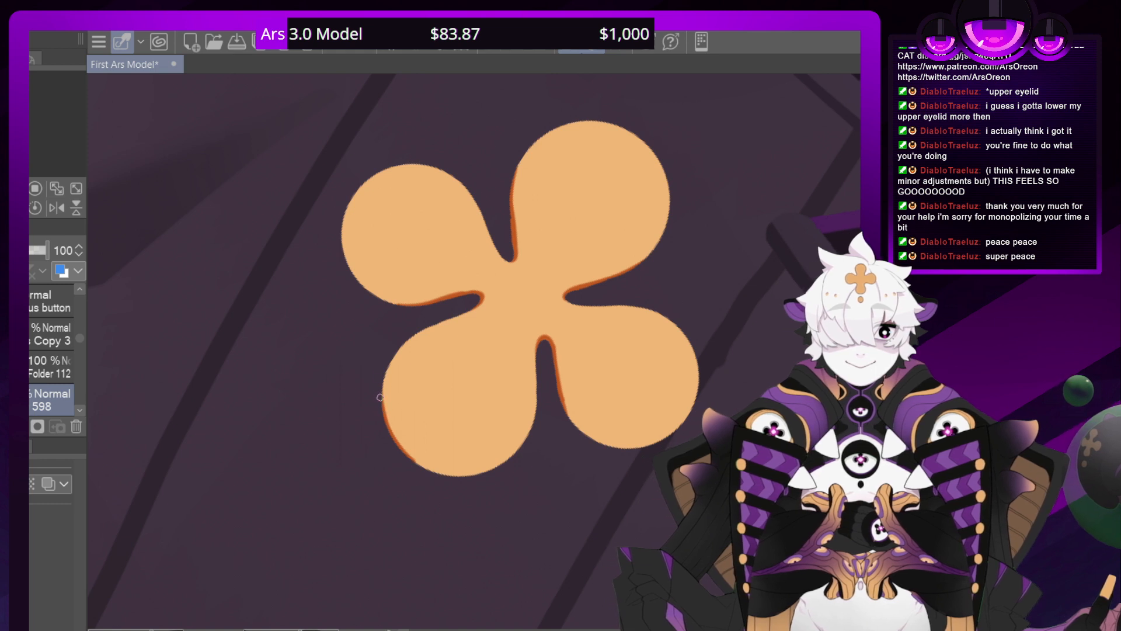
{"action": "left_click_drag", "start_coordinate": [409, 438], "coordinate": [568, 429]}
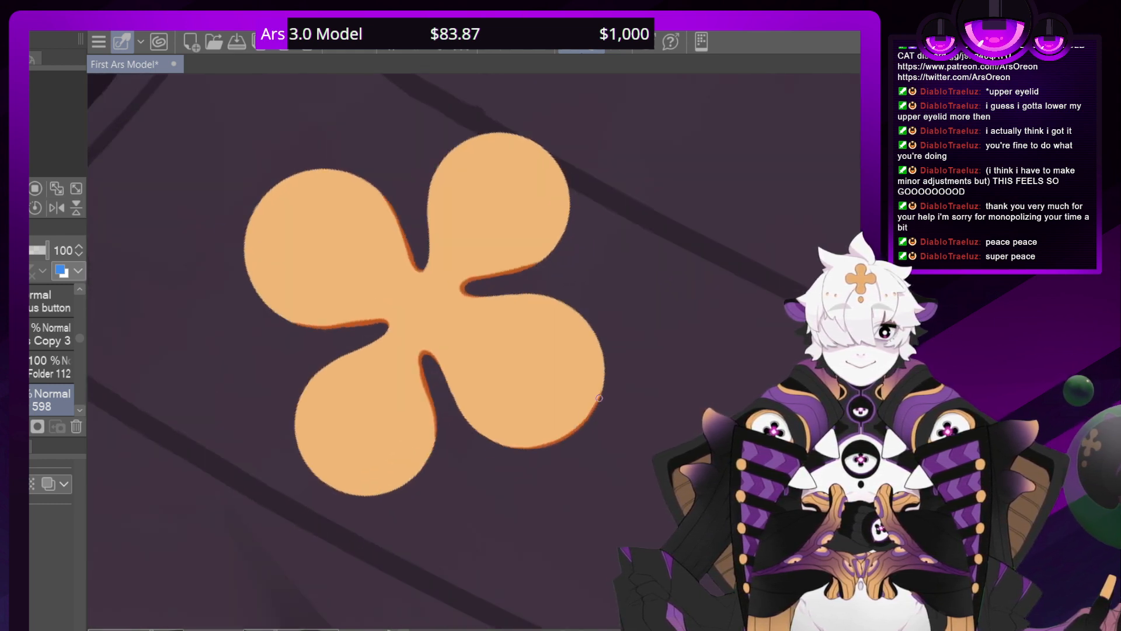
{"action": "left_click_drag", "start_coordinate": [594, 407], "coordinate": [603, 376]}
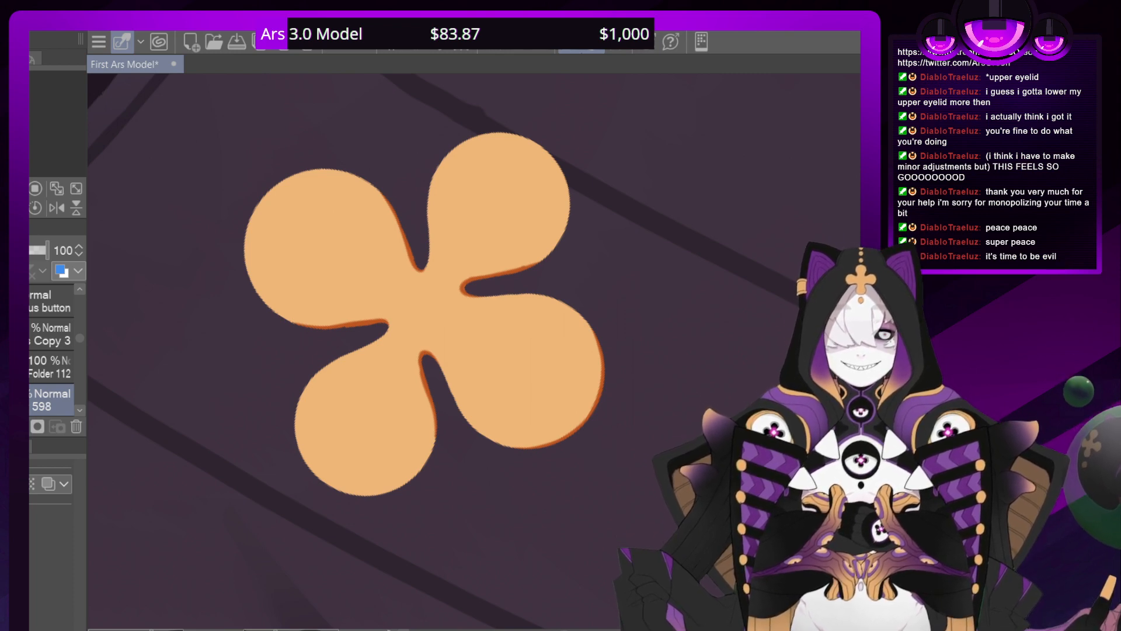
Examine the clover's shaded notches and petal edges up close, from the bottom petal to the upper petal
{"action": "scroll", "coordinate": [480, 354], "scroll_direction": "down", "scroll_amount": 5}
{"action": "scroll", "coordinate": [480, 354], "scroll_direction": "up", "scroll_amount": 8}
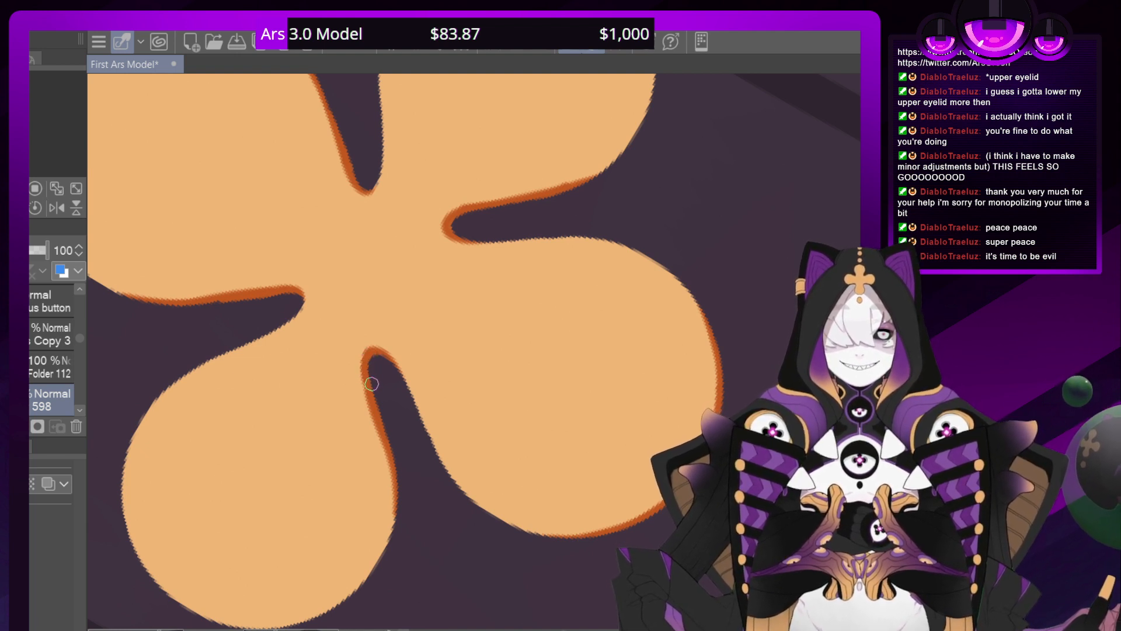
{"action": "key", "text": "ctrl+minus"}
{"action": "key", "text": "ctrl+minus"}
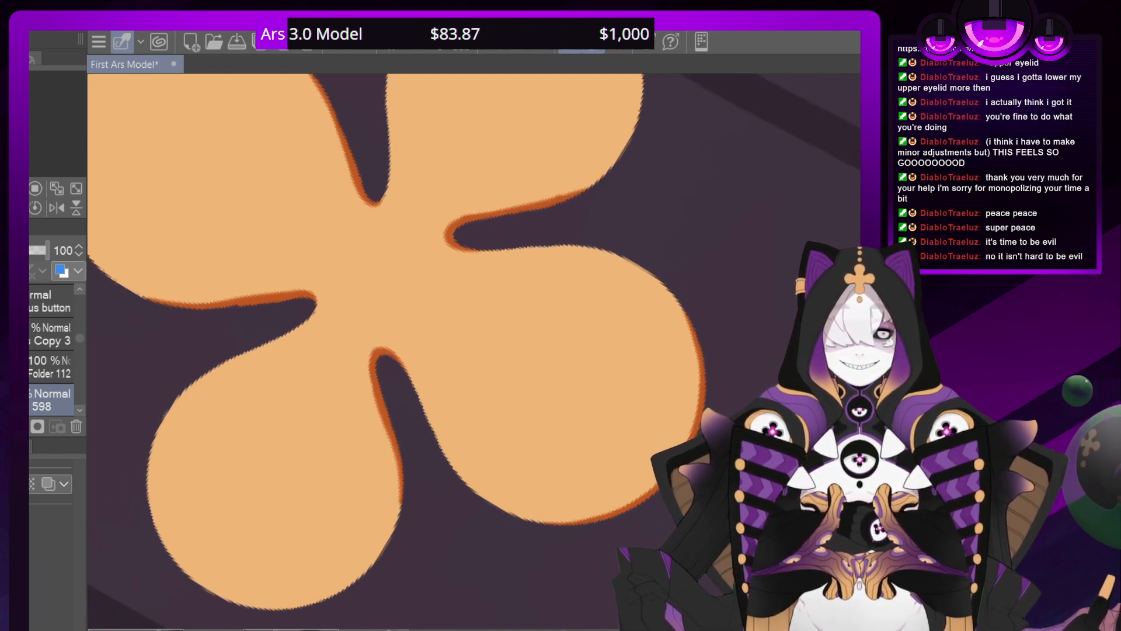
{"action": "key", "text": "asciicircum"}
{"action": "key", "text": "asciicircum"}
{"action": "key", "text": "asciicircum"}
{"action": "key", "text": "asciicircum"}
{"action": "key", "text": "asciicircum"}
{"action": "key", "text": "asciicircum"}
{"action": "key", "text": "asciicircum"}
{"action": "key", "text": "asciicircum"}
{"action": "key", "text": "asciicircum"}
{"action": "key", "text": "asciicircum"}
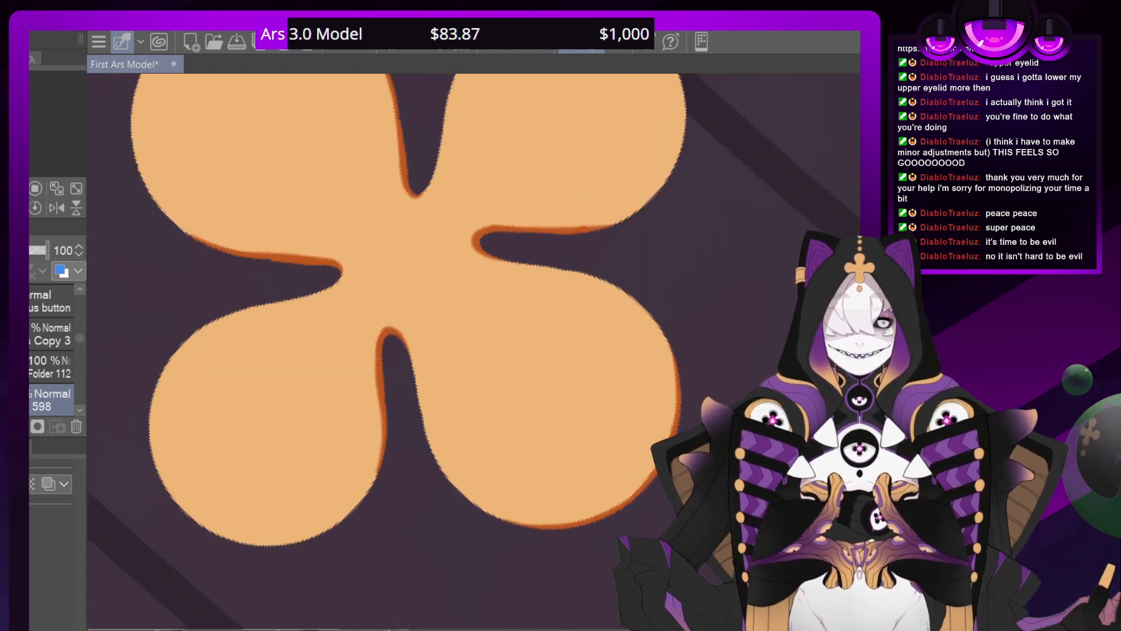
{"action": "key", "text": "asciicircum"}
{"action": "key", "text": "asciicircum"}
{"action": "key", "text": "asciicircum"}
{"action": "key", "text": "asciicircum"}
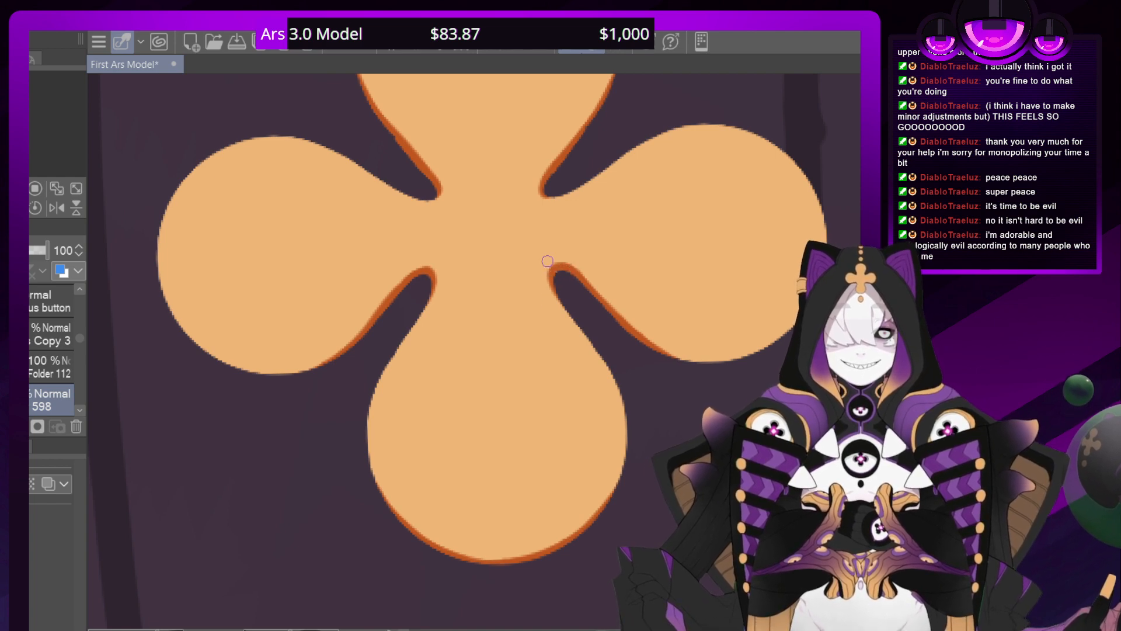
{"action": "mouse_move", "coordinate": [22, 134]}
{"action": "left_mouse_down"}
{"action": "mouse_move", "coordinate": [32, 126]}
{"action": "mouse_move", "coordinate": [20, 134]}
{"action": "left_mouse_up"}
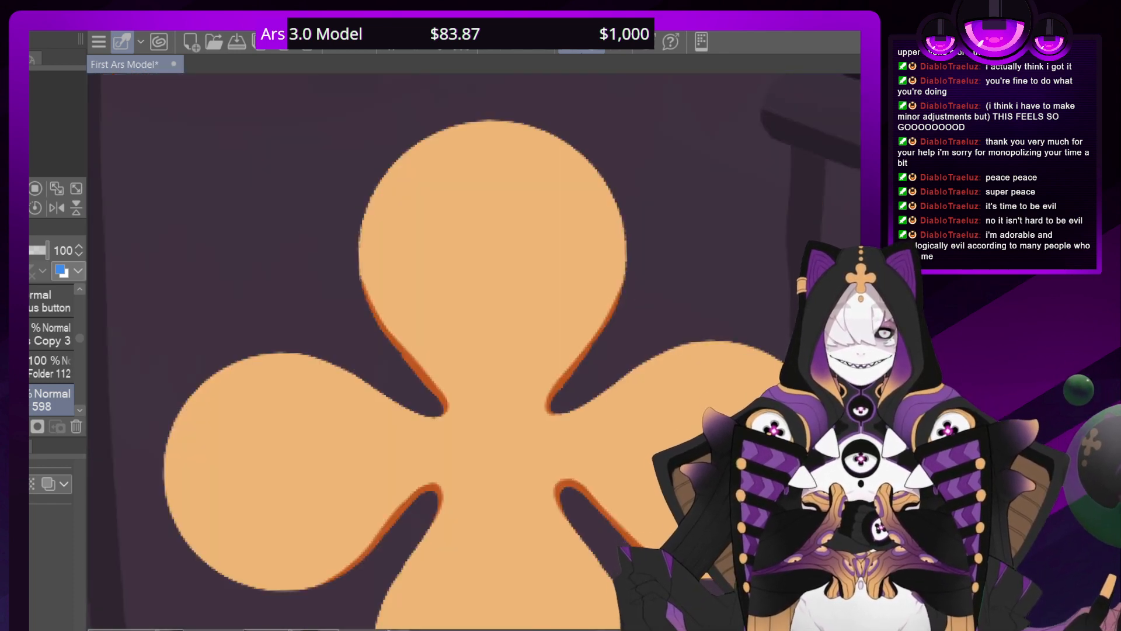
Check how the shaded clover looks on the whole sweater and up close, and select its shading layer again
{"action": "left_click", "coordinate": [49, 367]}
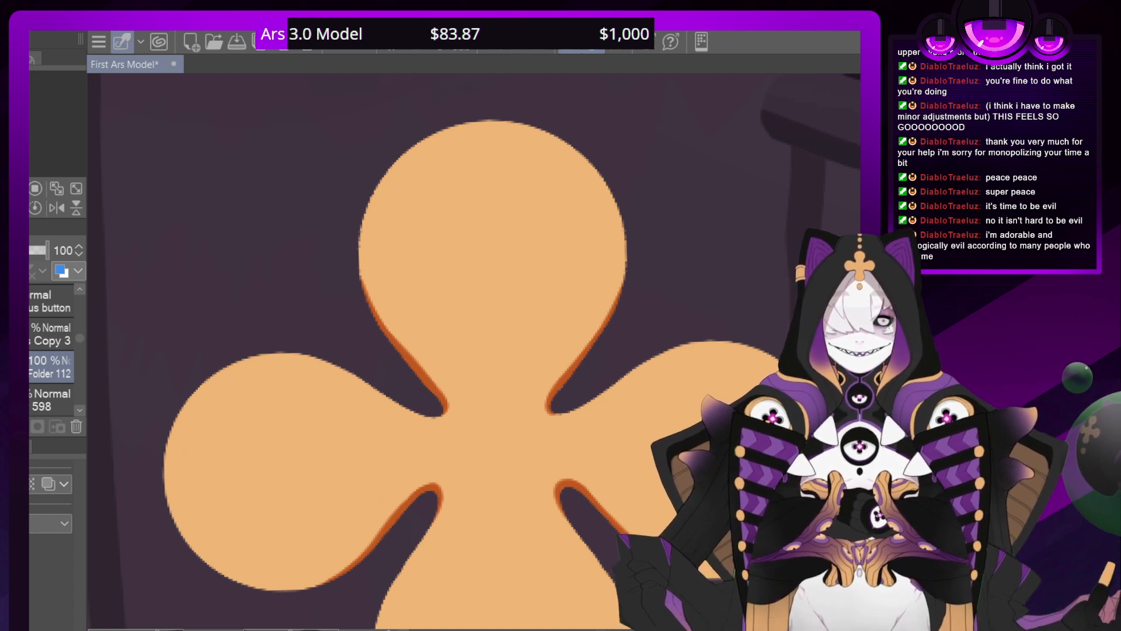
{"action": "key", "text": "ctrl+minus"}
{"action": "key", "text": "ctrl+minus"}
{"action": "key", "text": "ctrl+minus"}
{"action": "key", "text": "ctrl+minus"}
{"action": "key", "text": "ctrl+minus"}
{"action": "key", "text": "ctrl+minus"}
{"action": "key", "text": "ctrl+minus"}
{"action": "key", "text": "ctrl+minus"}
{"action": "key", "text": "ctrl+minus"}
{"action": "key", "text": "ctrl+minus"}
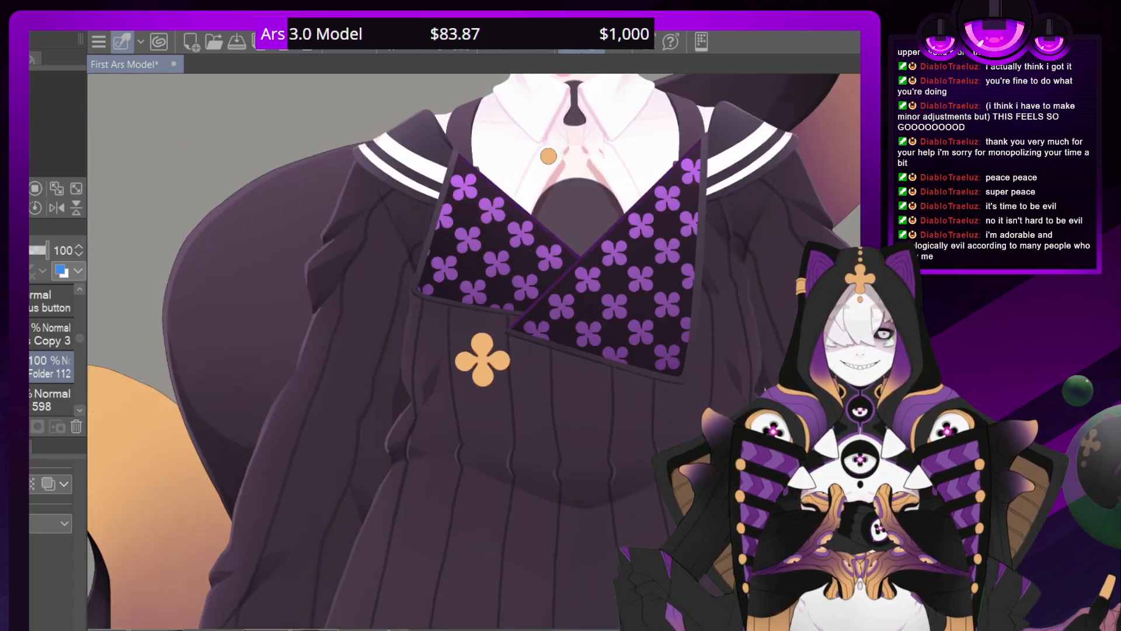
{"action": "key", "text": "ctrl+plus"}
{"action": "key", "text": "ctrl+plus"}
{"action": "key", "text": "ctrl+plus"}
{"action": "key", "text": "ctrl+plus"}
{"action": "key", "text": "ctrl+plus"}
{"action": "key", "text": "ctrl+plus"}
{"action": "key", "text": "ctrl+plus"}
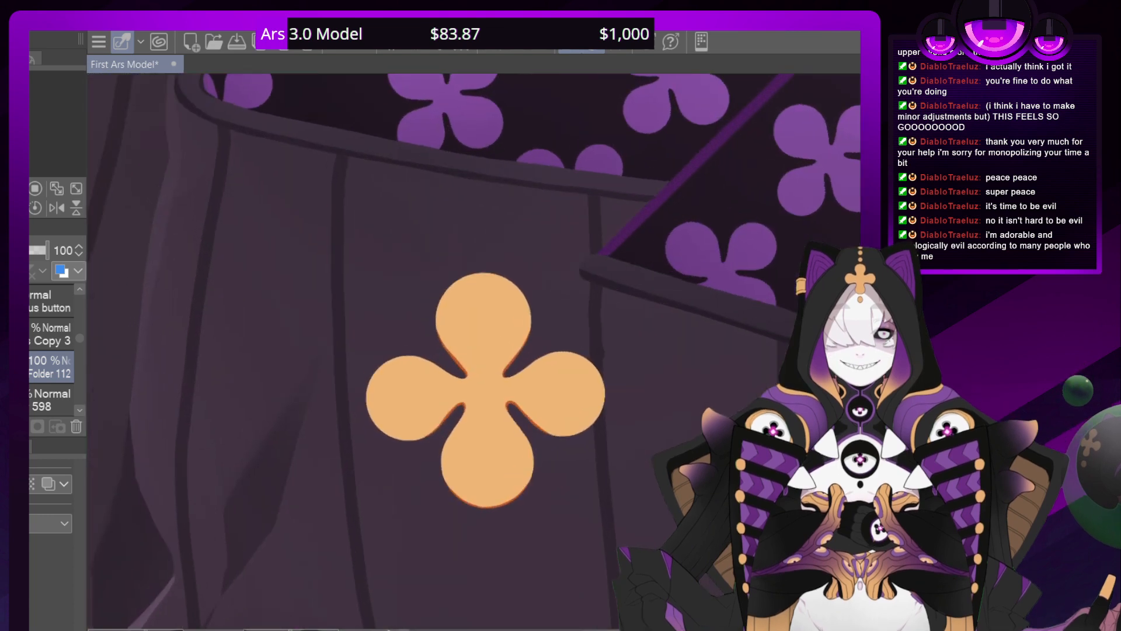
{"action": "left_click", "coordinate": [51, 400]}
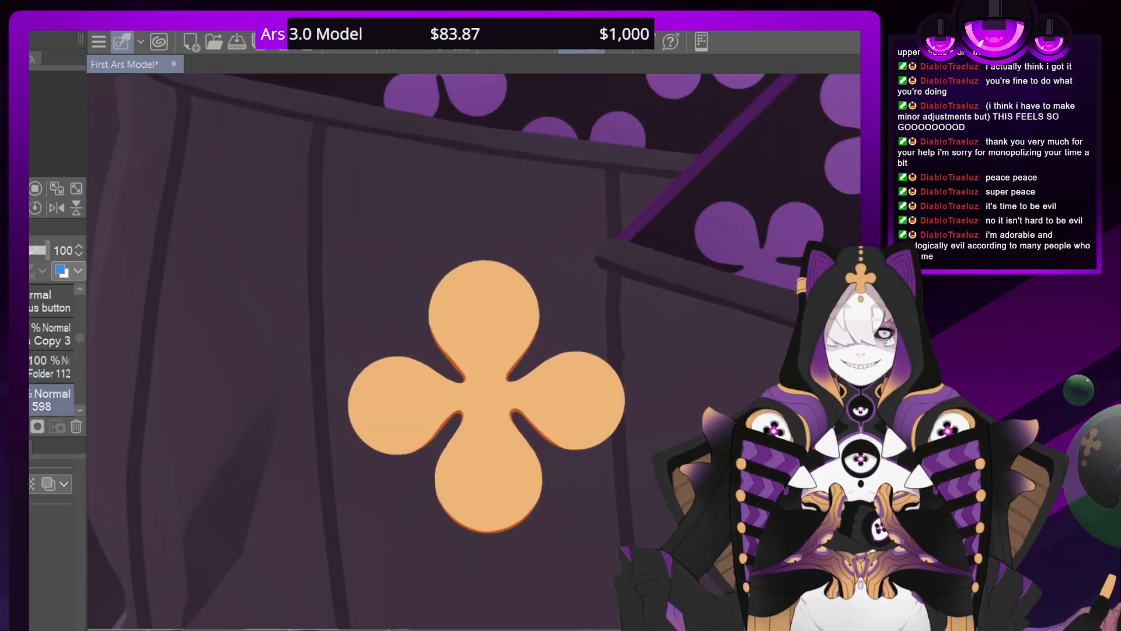
Add a Multiply layer above the clover's edge shading and paint a soft dark orange gradient that fades upward from the bottom petal
{"action": "key", "text": "ctrl+shift+n"}
{"action": "left_click", "coordinate": [20, 287]}
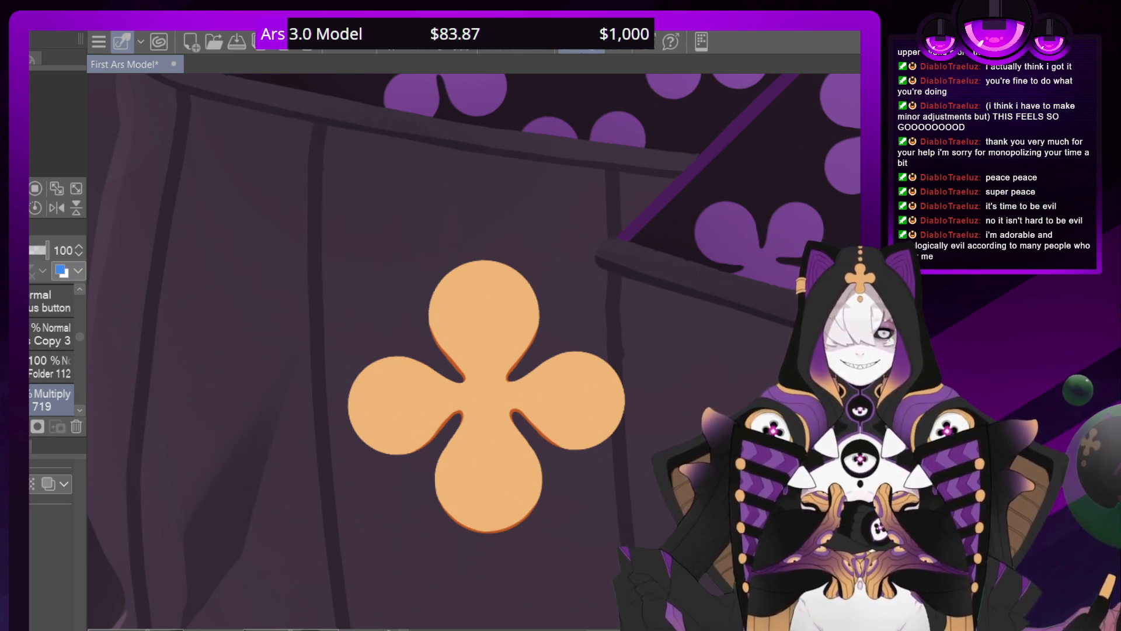
{"action": "left_click", "coordinate": [911, 520]}
{"action": "key", "text": "bracketleft"}
{"action": "key", "text": "bracketleft"}
{"action": "key", "text": "bracketleft"}
{"action": "key", "text": "bracketleft"}
{"action": "key", "text": "bracketleft"}
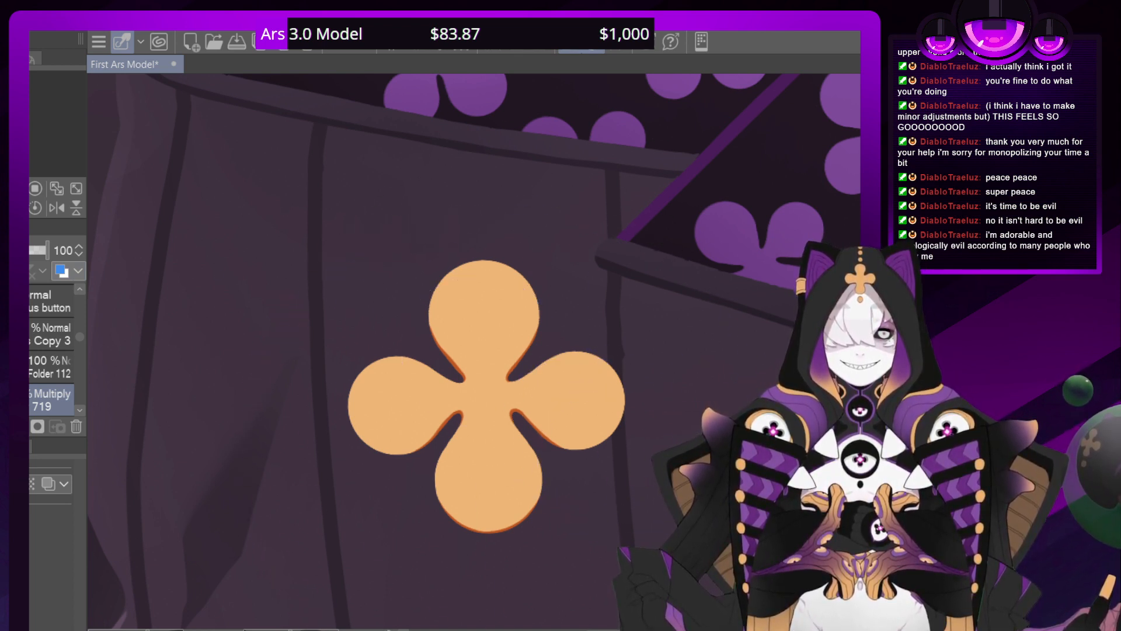
{"action": "mouse_move", "coordinate": [611, 430]}
{"action": "left_mouse_down"}
{"action": "mouse_move", "coordinate": [587, 368]}
{"action": "mouse_move", "coordinate": [585, 435]}
{"action": "mouse_move", "coordinate": [521, 392]}
{"action": "mouse_move", "coordinate": [529, 444]}
{"action": "mouse_move", "coordinate": [509, 421]}
{"action": "mouse_move", "coordinate": [517, 491]}
{"action": "mouse_move", "coordinate": [469, 370]}
{"action": "mouse_move", "coordinate": [470, 469]}
{"action": "mouse_move", "coordinate": [458, 460]}
{"action": "mouse_move", "coordinate": [458, 495]}
{"action": "mouse_move", "coordinate": [475, 524]}
{"action": "mouse_move", "coordinate": [499, 526]}
{"action": "mouse_move", "coordinate": [400, 354]}
{"action": "mouse_move", "coordinate": [376, 358]}
{"action": "mouse_move", "coordinate": [414, 433]}
{"action": "mouse_move", "coordinate": [355, 386]}
{"action": "mouse_move", "coordinate": [394, 455]}
{"action": "mouse_move", "coordinate": [355, 430]}
{"action": "left_mouse_up"}
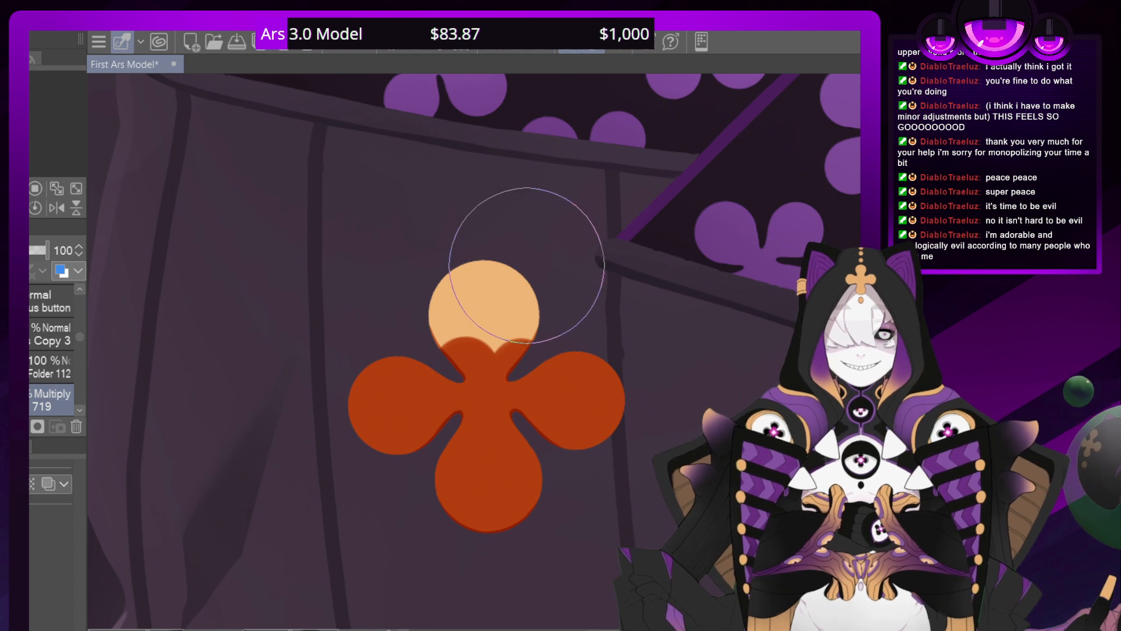
{"action": "mouse_move", "coordinate": [508, 374]}
{"action": "left_mouse_down"}
{"action": "mouse_move", "coordinate": [552, 399]}
{"action": "mouse_move", "coordinate": [490, 292]}
{"action": "mouse_move", "coordinate": [433, 292]}
{"action": "mouse_move", "coordinate": [388, 343]}
{"action": "mouse_move", "coordinate": [379, 251]}
{"action": "mouse_move", "coordinate": [462, 221]}
{"action": "mouse_move", "coordinate": [511, 234]}
{"action": "mouse_move", "coordinate": [502, 171]}
{"action": "left_mouse_up"}
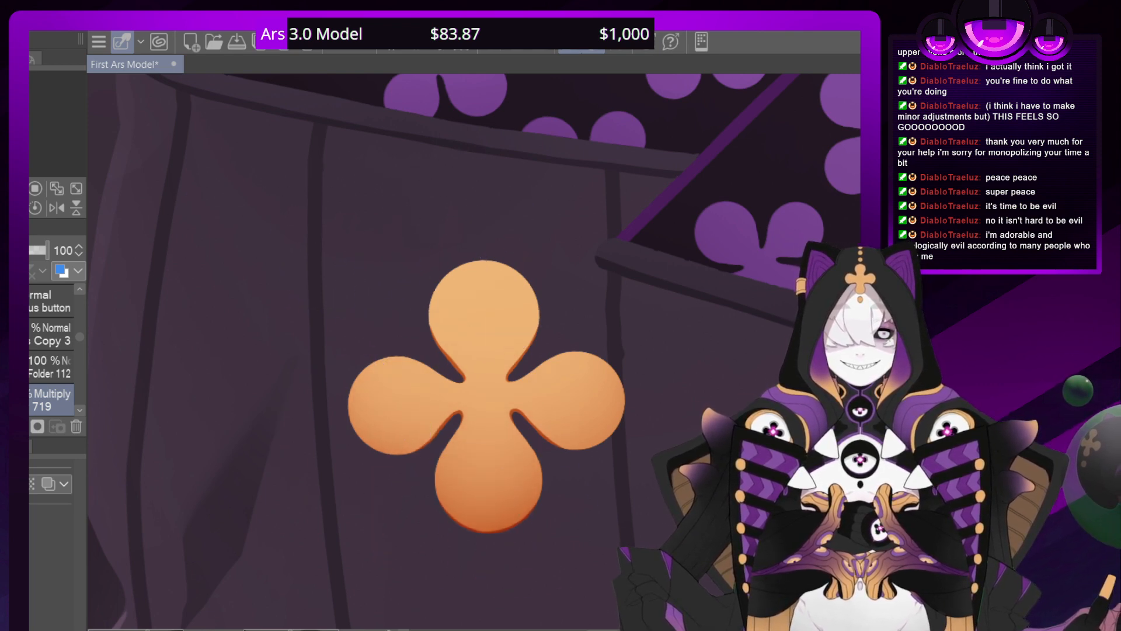
Examine the clover's gradient shading up close and against the whole outfit
{"action": "key", "text": "ctrl+minus"}
{"action": "key", "text": "ctrl+minus"}
{"action": "key", "text": "ctrl+minus"}
{"action": "key", "text": "ctrl+minus"}
{"action": "key", "text": "ctrl+minus"}
{"action": "key", "text": "ctrl+plus"}
{"action": "key", "text": "ctrl+plus"}
{"action": "key", "text": "ctrl+plus"}
{"action": "key", "text": "ctrl+plus"}
{"action": "key", "text": "ctrl+plus"}
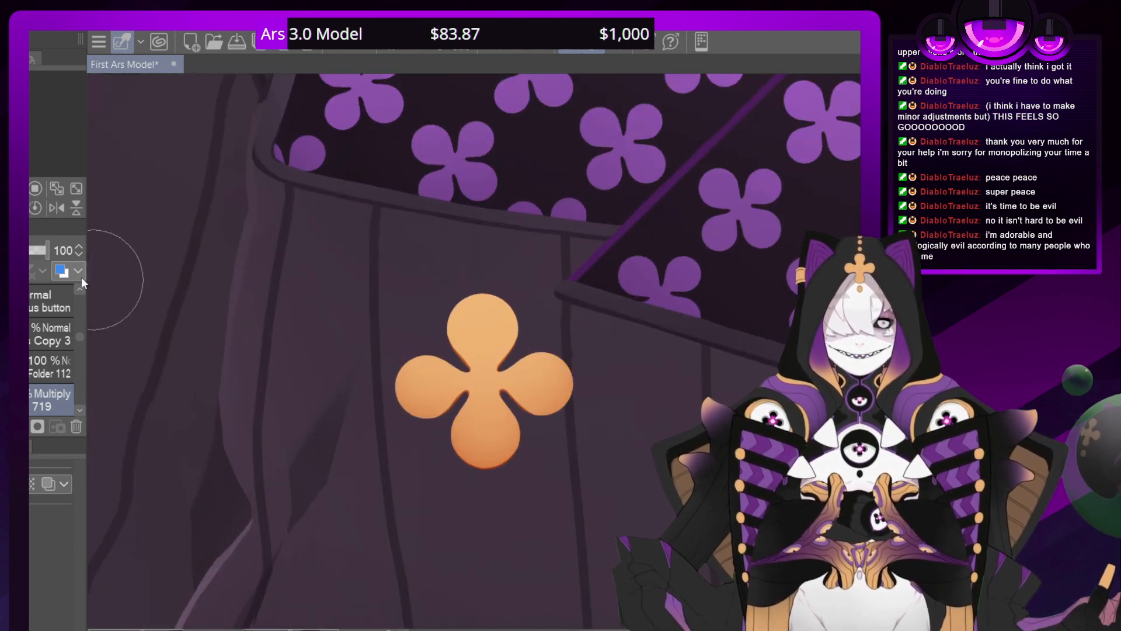
{"action": "key", "text": "ctrl+minus"}
{"action": "key", "text": "ctrl+minus"}
{"action": "key", "text": "ctrl+minus"}
{"action": "key", "text": "ctrl+minus"}
{"action": "key", "text": "ctrl+minus"}
{"action": "key", "text": "ctrl+minus"}
{"action": "key", "text": "ctrl+minus"}
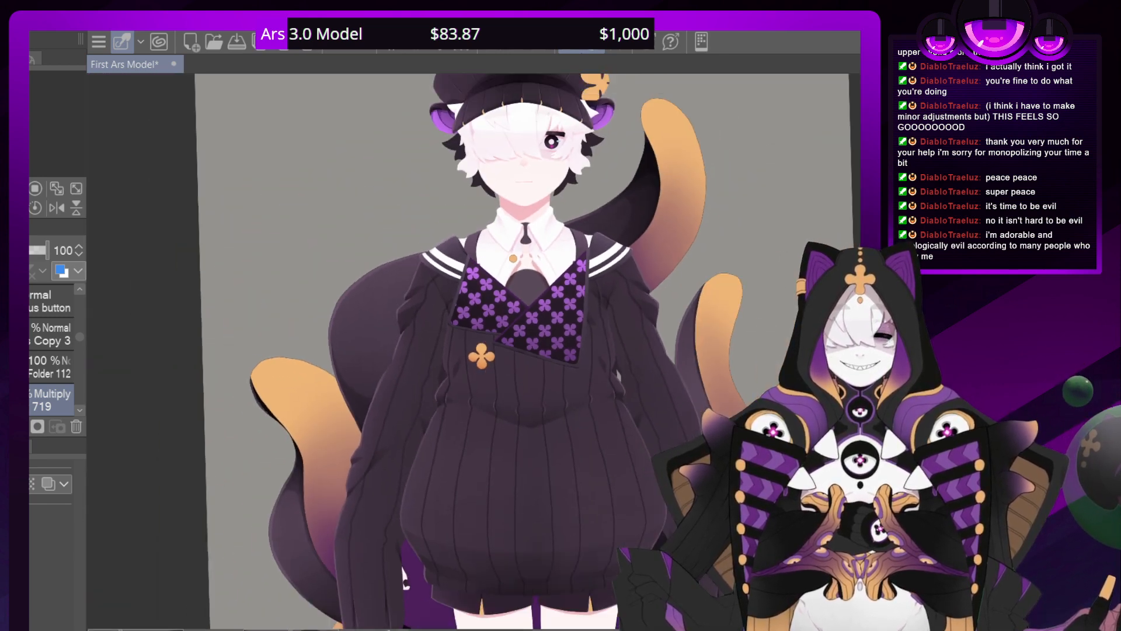
{"action": "key", "text": "ctrl+plus"}
{"action": "key", "text": "ctrl+plus"}
{"action": "key", "text": "ctrl+plus"}
{"action": "key", "text": "ctrl+plus"}
{"action": "key", "text": "ctrl+plus"}
{"action": "key", "text": "ctrl+plus"}
{"action": "key", "text": "ctrl+plus"}
{"action": "key", "text": "ctrl+plus"}
{"action": "key", "text": "ctrl+plus"}
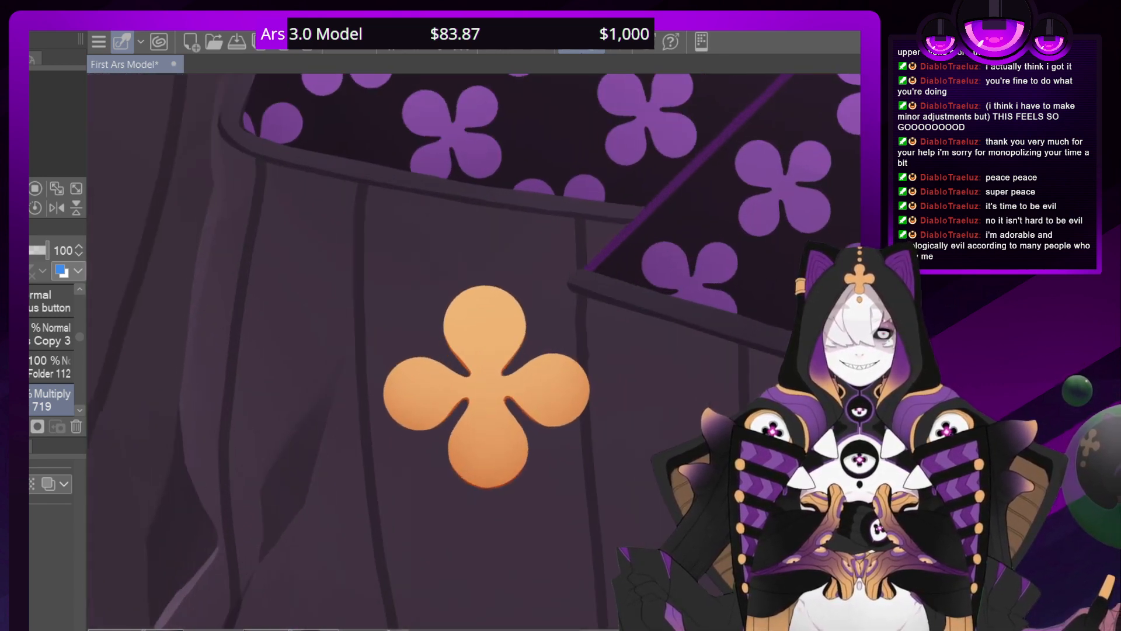
Add a layer in Add mode beneath the clover's edge shading and paint a yellow highlight over the upper part of the clover
{"action": "scroll", "coordinate": [41, 400], "scroll_direction": "down", "scroll_amount": 2}
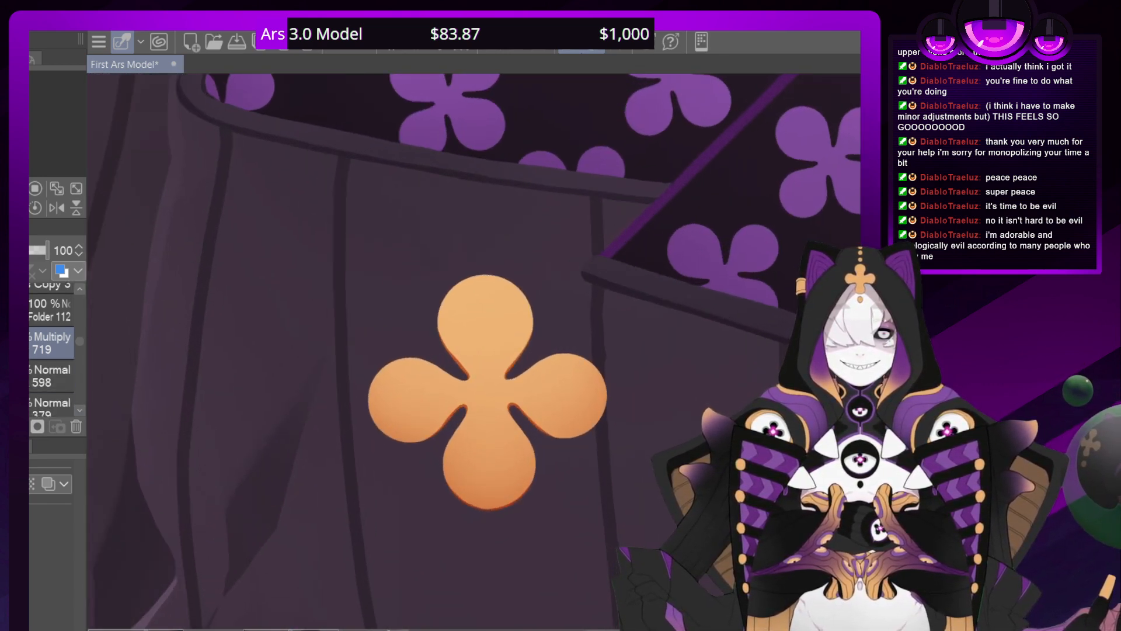
{"action": "left_click", "coordinate": [44, 403]}
{"action": "key", "text": "ctrl+shift+n"}
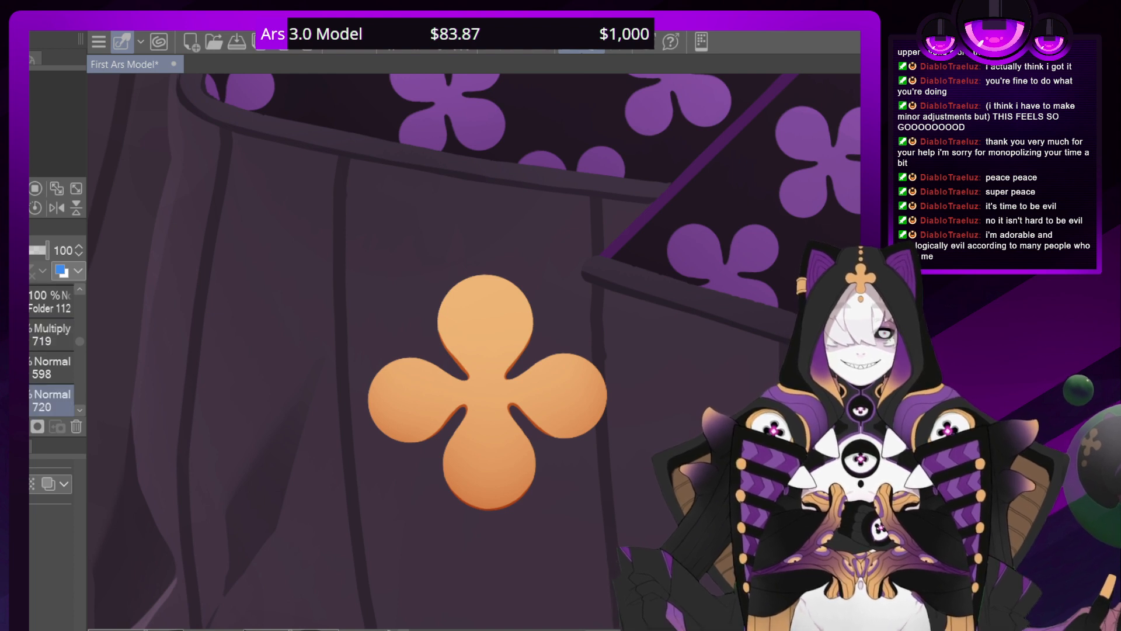
{"action": "left_click", "coordinate": [23, 409]}
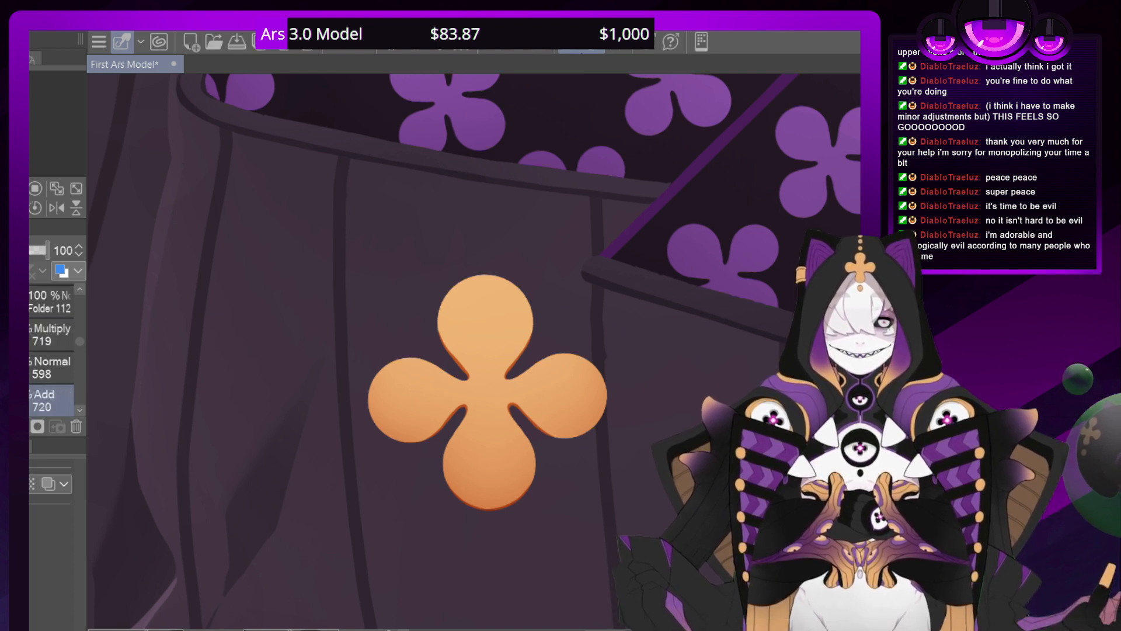
{"action": "mouse_move", "coordinate": [508, 296]}
{"action": "left_mouse_down"}
{"action": "mouse_move", "coordinate": [589, 383]}
{"action": "mouse_move", "coordinate": [438, 369]}
{"action": "mouse_move", "coordinate": [377, 385]}
{"action": "mouse_move", "coordinate": [479, 295]}
{"action": "left_mouse_up"}
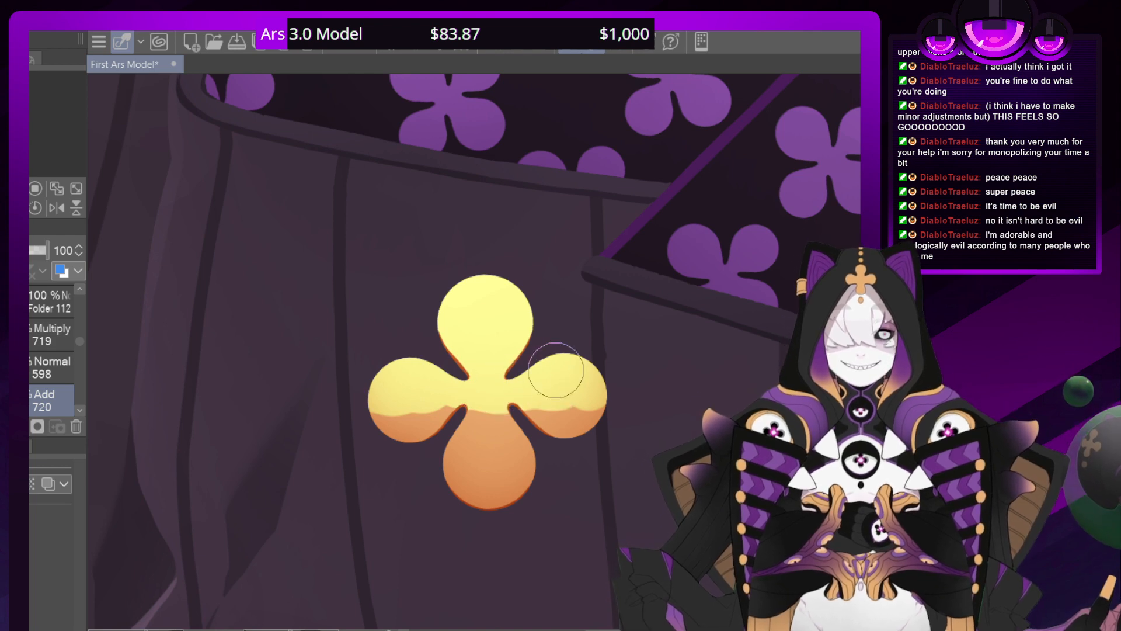
Check how the clover's yellow highlight and orange gradient look on the full figure, around the chest and up close
{"action": "key", "text": "ctrl+minus"}
{"action": "key", "text": "ctrl+minus"}
{"action": "key", "text": "ctrl+minus"}
{"action": "key", "text": "ctrl+minus"}
{"action": "key", "text": "ctrl+minus"}
{"action": "key", "text": "ctrl+minus"}
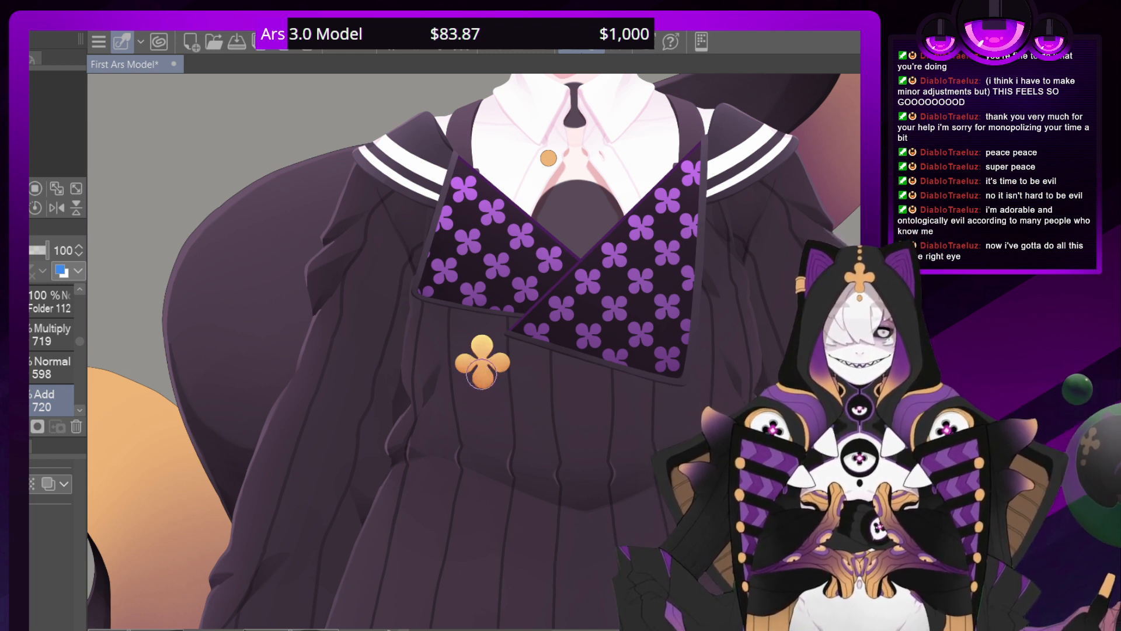
{"action": "scroll", "coordinate": [484, 365], "scroll_direction": "up", "scroll_amount": 5}
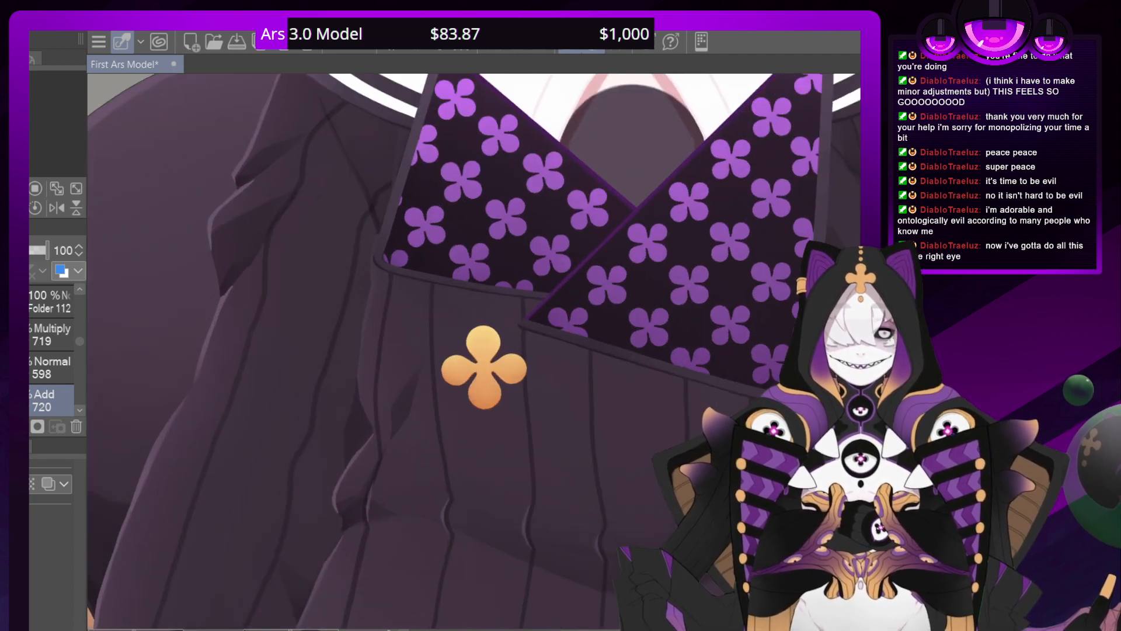
{"action": "scroll", "coordinate": [375, 321], "scroll_direction": "down", "scroll_amount": 2}
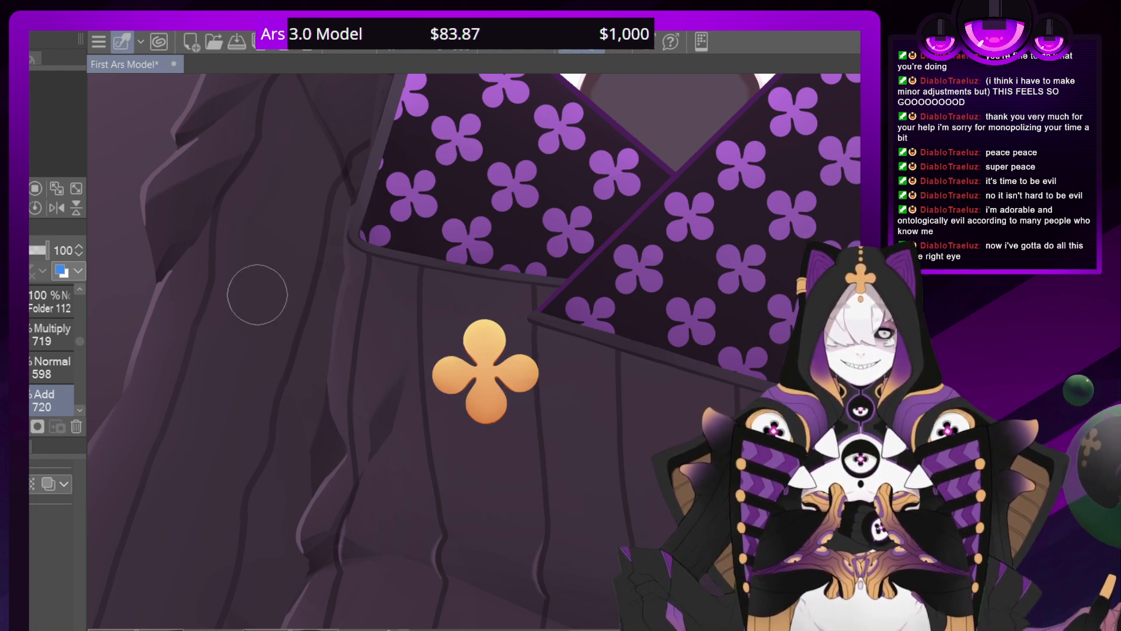
{"action": "key", "text": "ctrl+minus"}
{"action": "key", "text": "ctrl+minus"}
{"action": "key", "text": "ctrl+minus"}
{"action": "key", "text": "ctrl+minus"}
{"action": "key", "text": "ctrl+minus"}
{"action": "key", "text": "ctrl+minus"}
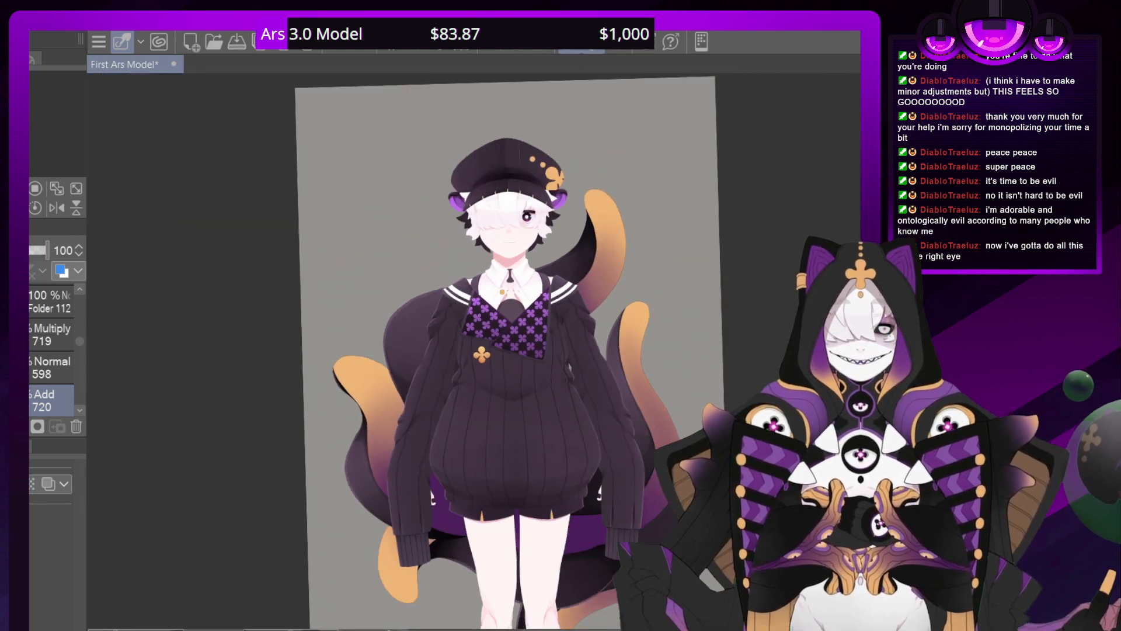
{"action": "key", "text": "ctrl+plus"}
{"action": "key", "text": "ctrl+plus"}
{"action": "key", "text": "ctrl+plus"}
{"action": "key", "text": "ctrl+plus"}
{"action": "key", "text": "ctrl+plus"}
{"action": "key", "text": "ctrl+minus"}
{"action": "key", "text": "ctrl+plus"}
{"action": "key", "text": "ctrl+plus"}
{"action": "key", "text": "ctrl+plus"}
{"action": "key", "text": "ctrl+plus"}
{"action": "key", "text": "ctrl+plus"}
{"action": "key", "text": "ctrl+plus"}
{"action": "key", "text": "ctrl+plus"}
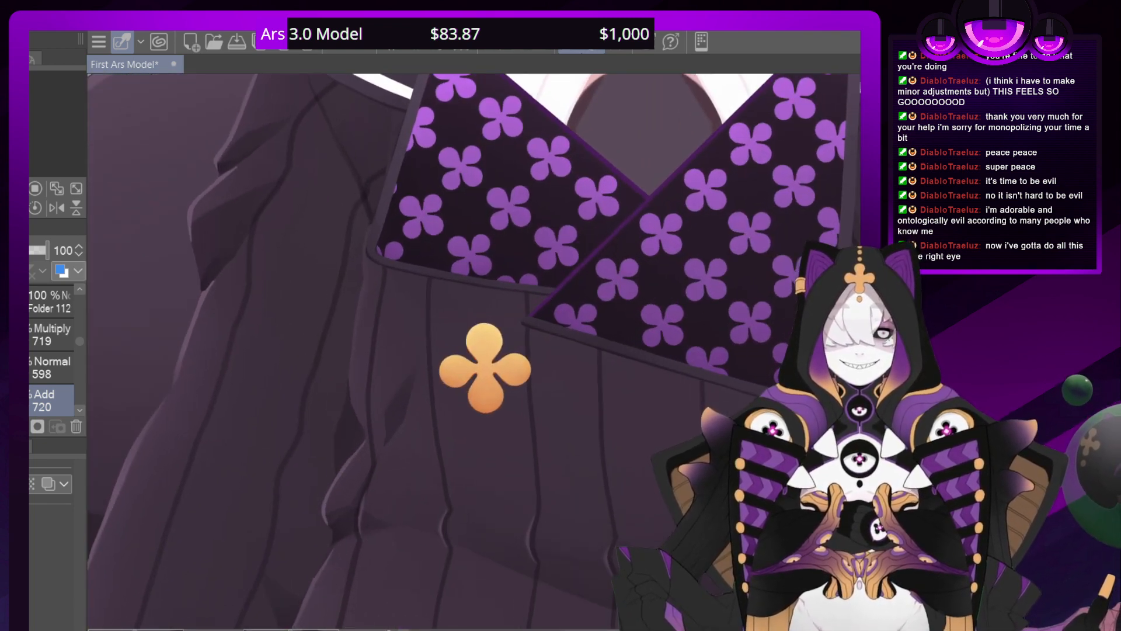
{"action": "key", "text": "ctrl+plus"}
{"action": "key", "text": "ctrl+plus"}
{"action": "key", "text": "ctrl+plus"}
{"action": "key", "text": "ctrl+plus"}
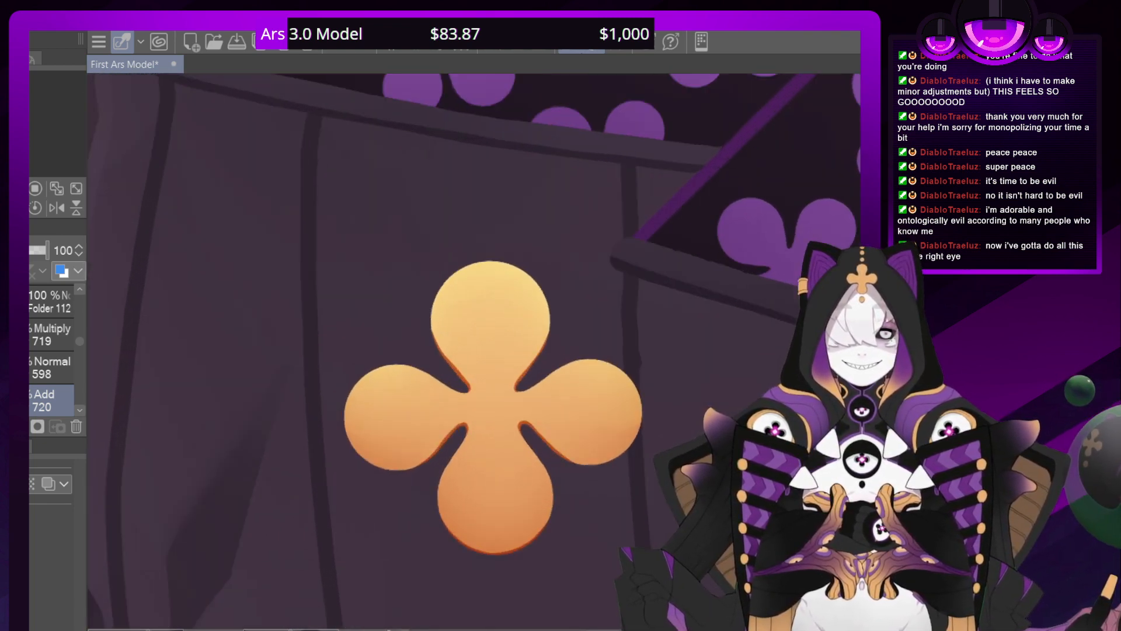
Select the clover's edge shading layer 598 with the Pen tool and rotate the canvas for work on the petal edges
{"action": "left_click", "coordinate": [46, 366]}
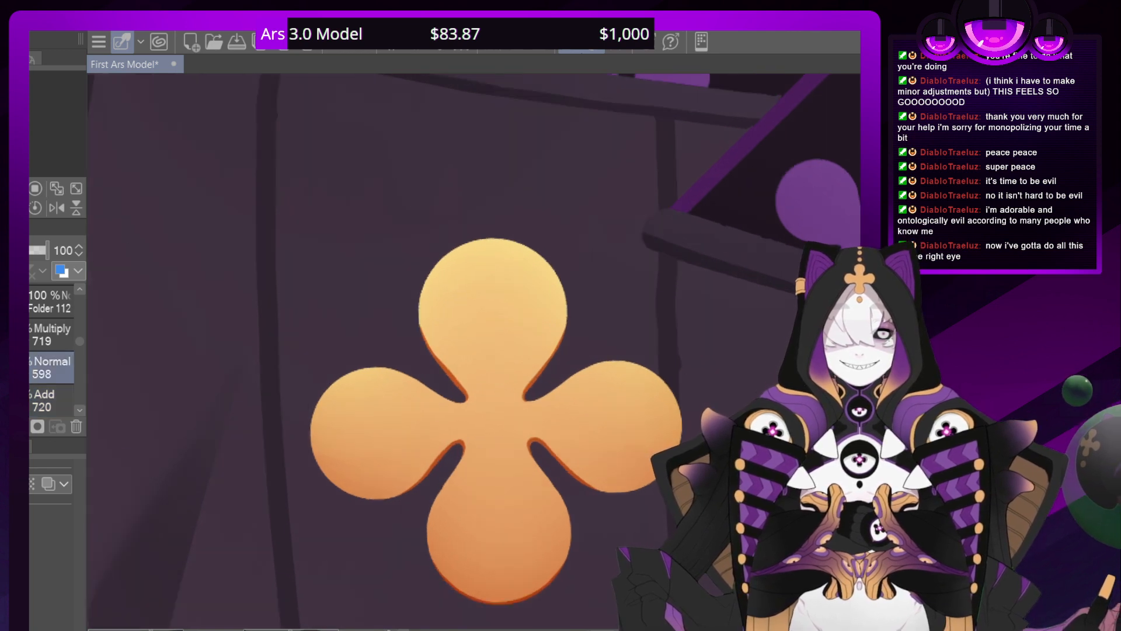
{"action": "key", "text": "p"}
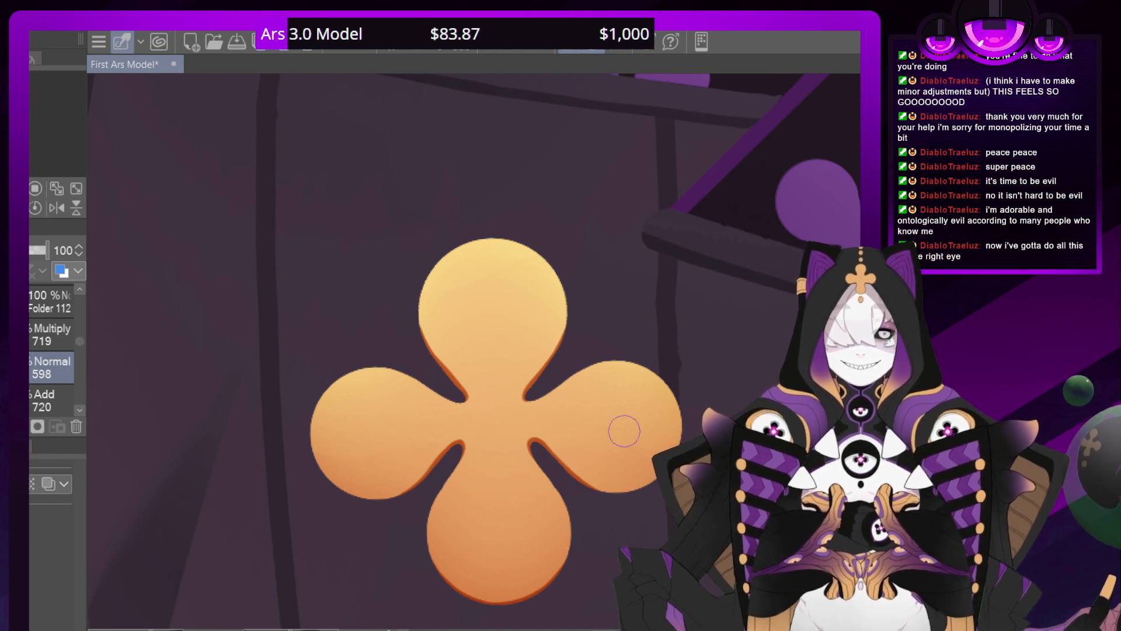
{"action": "mouse_move", "coordinate": [409, 599]}
{"action": "left_mouse_down"}
{"action": "mouse_move", "coordinate": [316, 554]}
{"action": "mouse_move", "coordinate": [248, 469]}
{"action": "mouse_move", "coordinate": [219, 346]}
{"action": "left_mouse_up"}
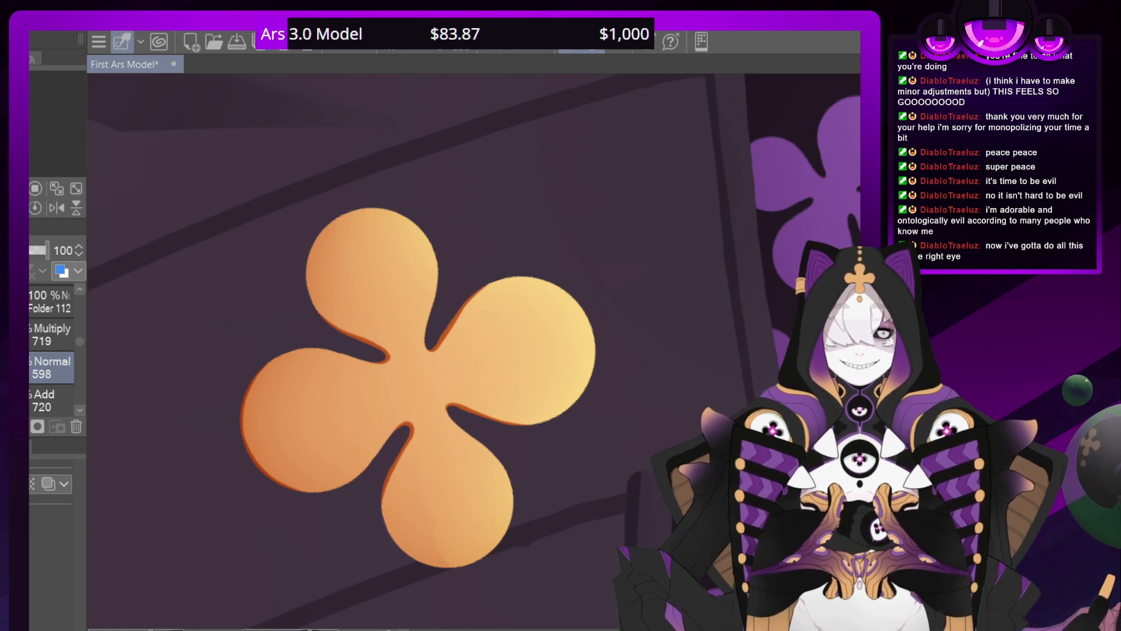
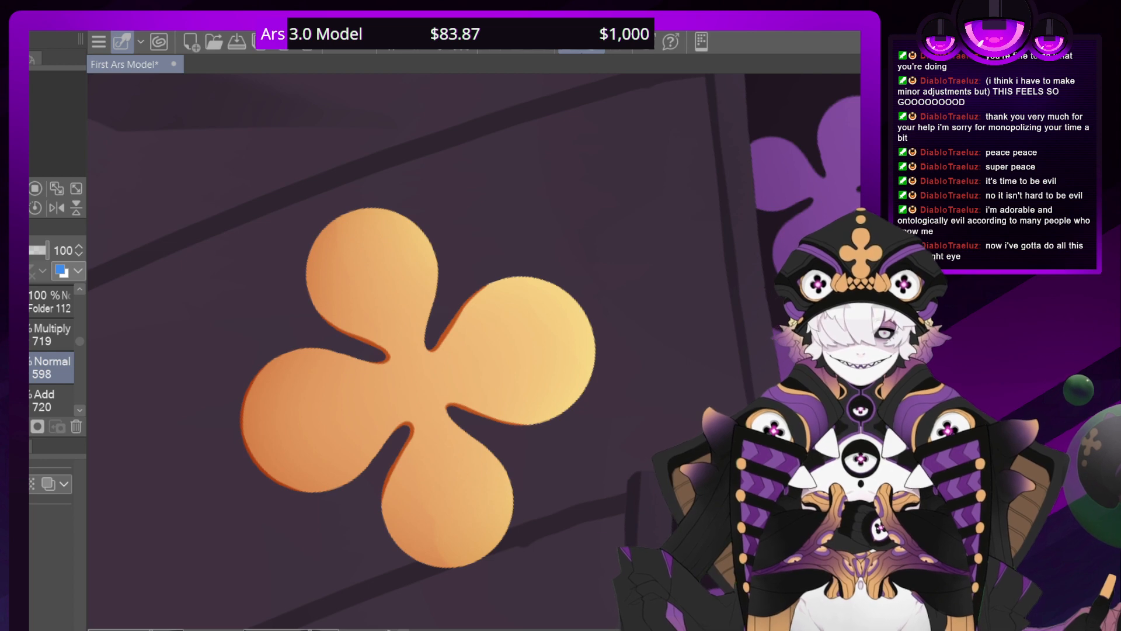
Check the clover's edge shading against the sweater and chest, from the whole outfit to close up
{"action": "scroll", "coordinate": [481, 350], "scroll_direction": "down", "scroll_amount": 8}
{"action": "key", "text": "minus"}
{"action": "key", "text": "minus"}
{"action": "key", "text": "minus"}
{"action": "key", "text": "minus"}
{"action": "key", "text": "minus"}
{"action": "key", "text": "minus"}
{"action": "key", "text": "minus"}
{"action": "key", "text": "minus"}
{"action": "key", "text": "minus"}
{"action": "key", "text": "minus"}
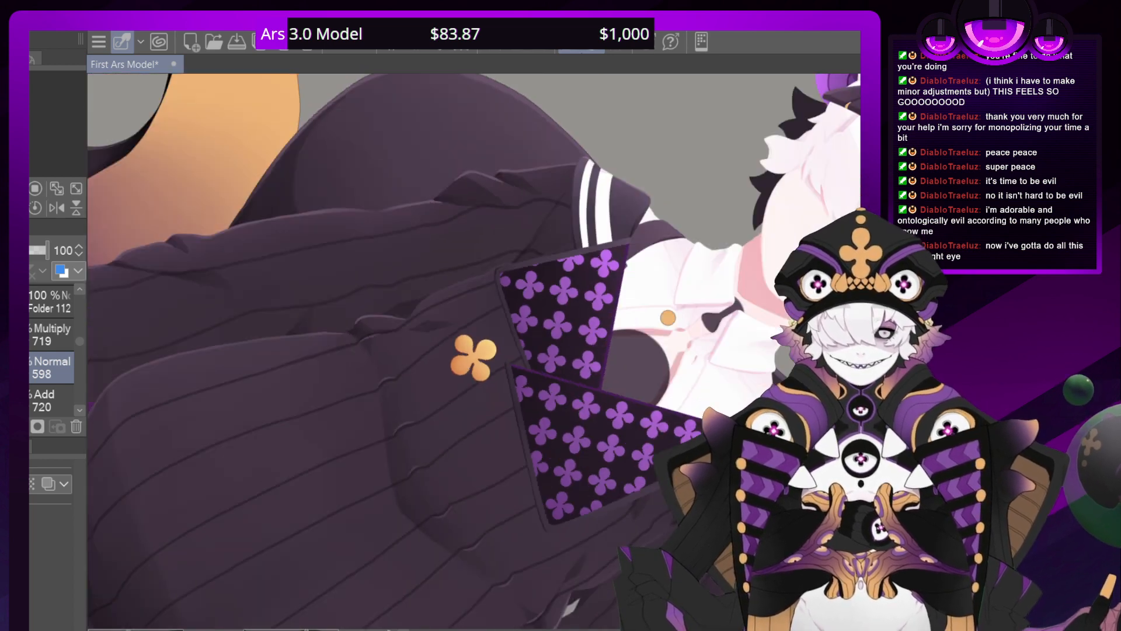
{"action": "key", "text": "minus"}
{"action": "key", "text": "minus"}
{"action": "key", "text": "minus"}
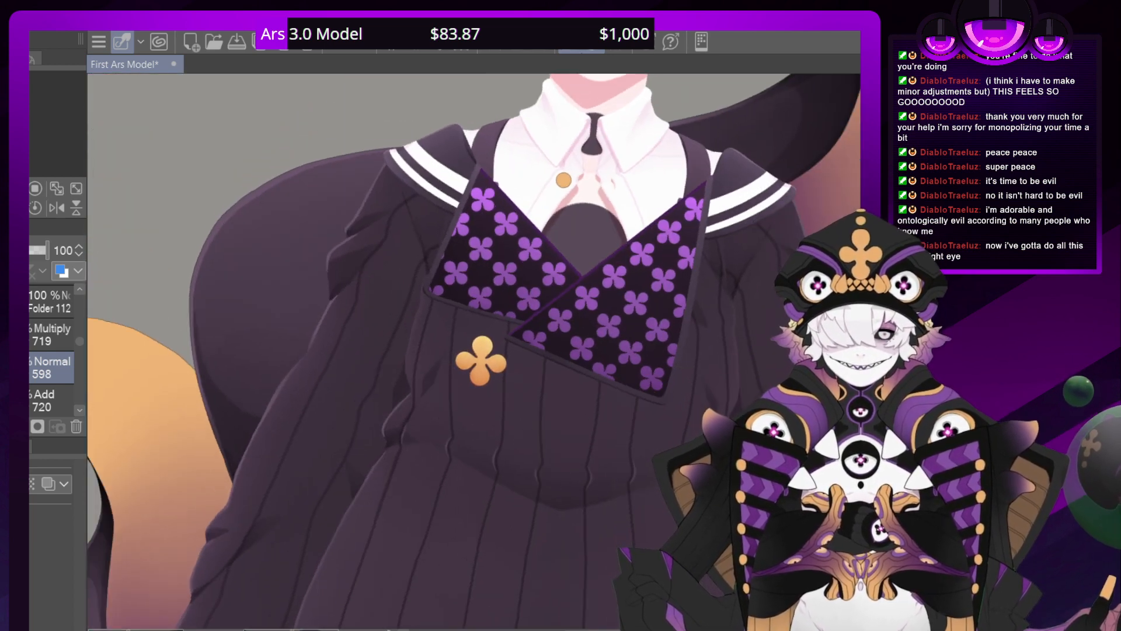
{"action": "left_click_drag", "start_coordinate": [482, 316], "coordinate": [385, 510]}
{"action": "left_click_drag", "start_coordinate": [409, 450], "coordinate": [610, 352]}
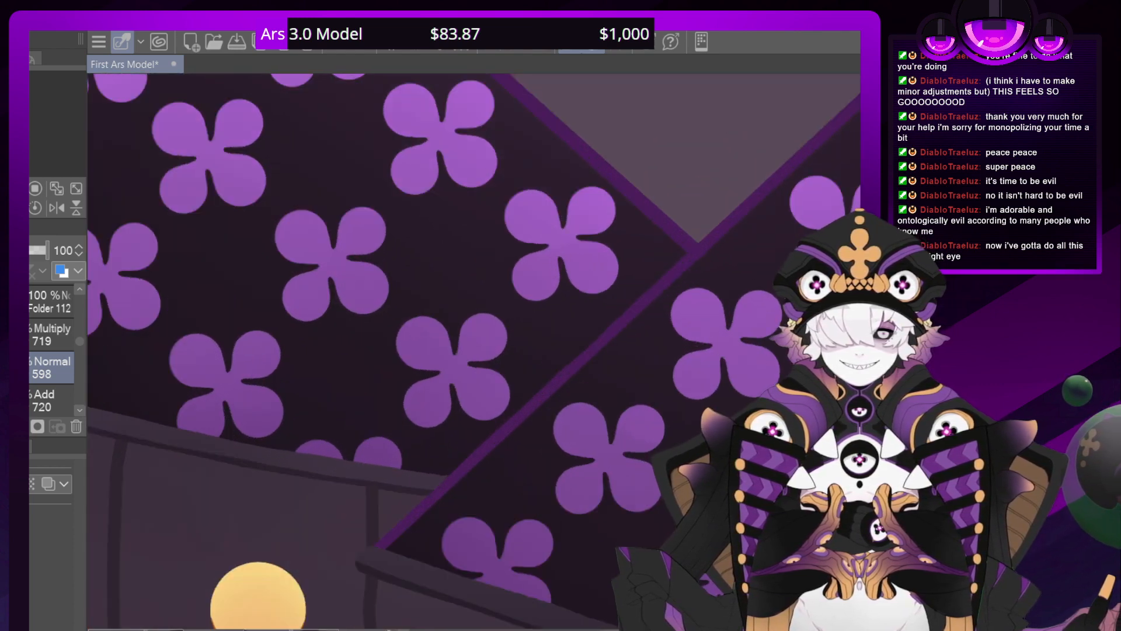
Extend the clover's dark orange edge shading along the lower petal and into the notch between the petals
{"action": "left_click_drag", "start_coordinate": [350, 560], "coordinate": [428, 173]}
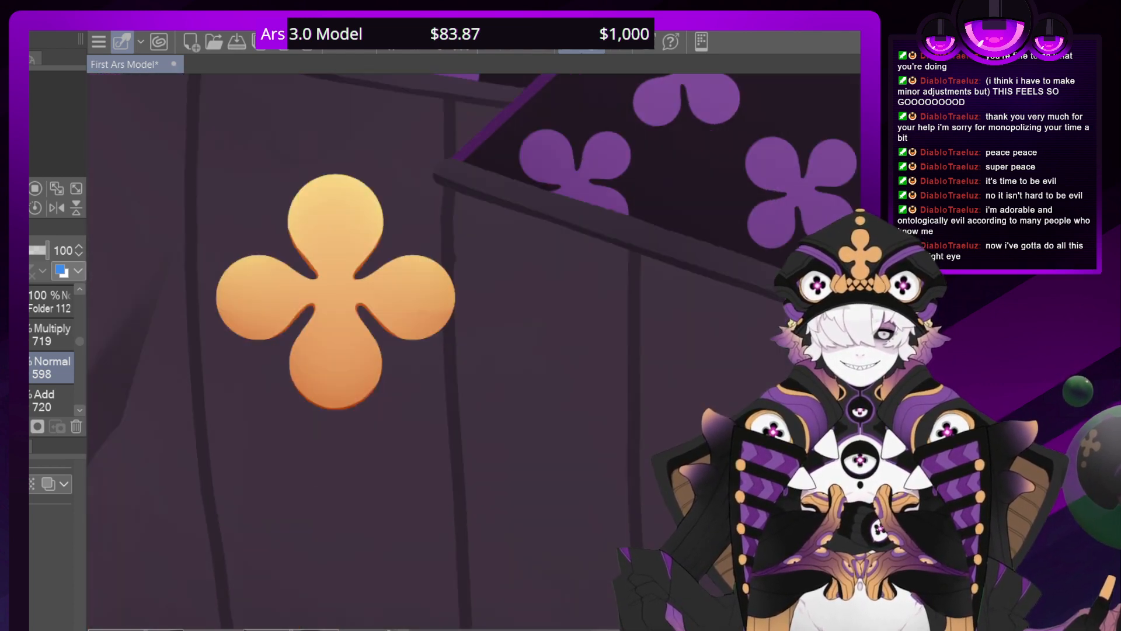
{"action": "left_click_drag", "start_coordinate": [481, 351], "coordinate": [530, 352]}
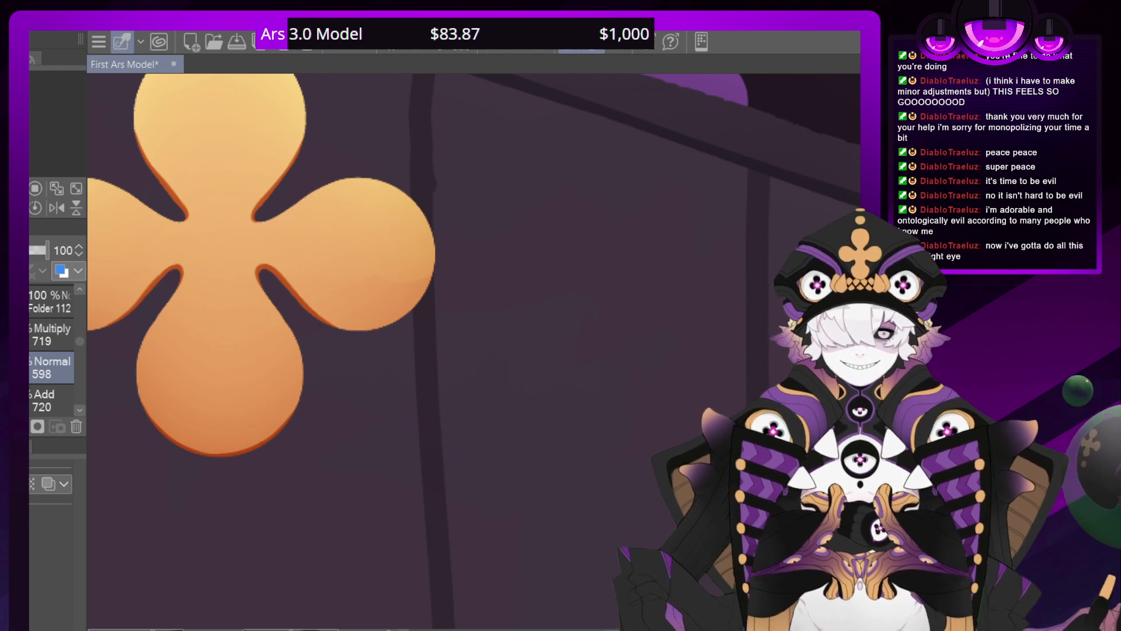
{"action": "mouse_move", "coordinate": [300, 428]}
{"action": "left_mouse_down"}
{"action": "mouse_move", "coordinate": [285, 328]}
{"action": "mouse_move", "coordinate": [309, 256]}
{"action": "mouse_move", "coordinate": [351, 206]}
{"action": "left_mouse_up"}
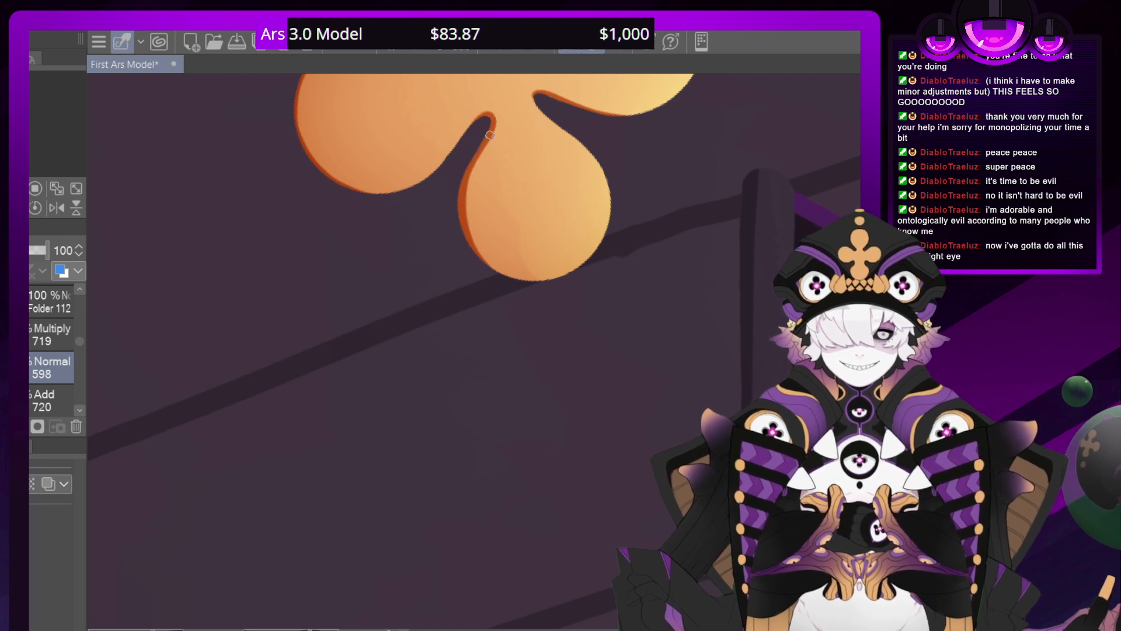
{"action": "mouse_move", "coordinate": [490, 135]}
{"action": "left_mouse_down"}
{"action": "mouse_move", "coordinate": [495, 111]}
{"action": "mouse_move", "coordinate": [478, 122]}
{"action": "mouse_move", "coordinate": [491, 115]}
{"action": "mouse_move", "coordinate": [479, 151]}
{"action": "mouse_move", "coordinate": [480, 140]}
{"action": "left_mouse_up"}
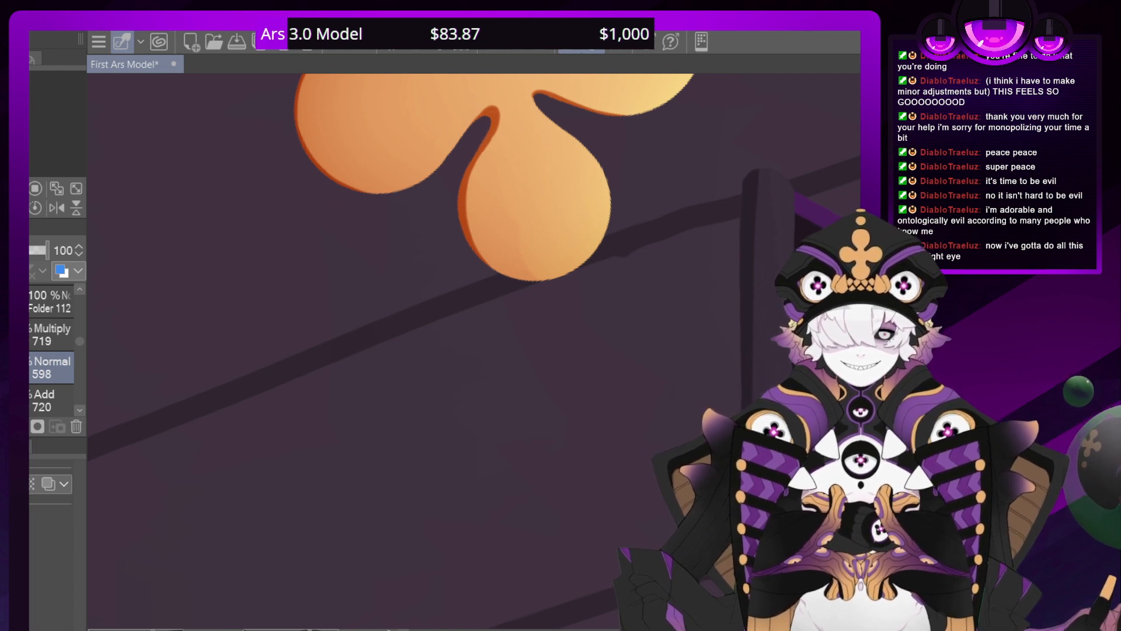
{"action": "scroll", "coordinate": [474, 350], "scroll_direction": "down", "scroll_amount": 8}
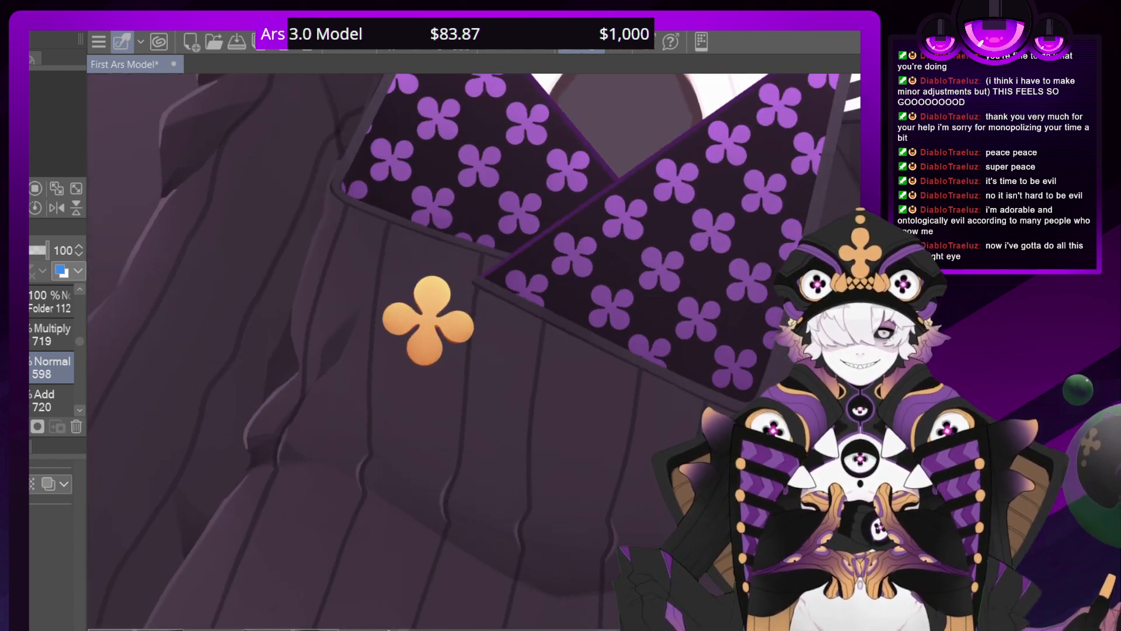
{"action": "key", "text": "minus"}
{"action": "key", "text": "minus"}
{"action": "scroll", "coordinate": [474, 351], "scroll_direction": "down", "scroll_amount": 2}
{"action": "scroll", "coordinate": [474, 350], "scroll_direction": "up", "scroll_amount": 5}
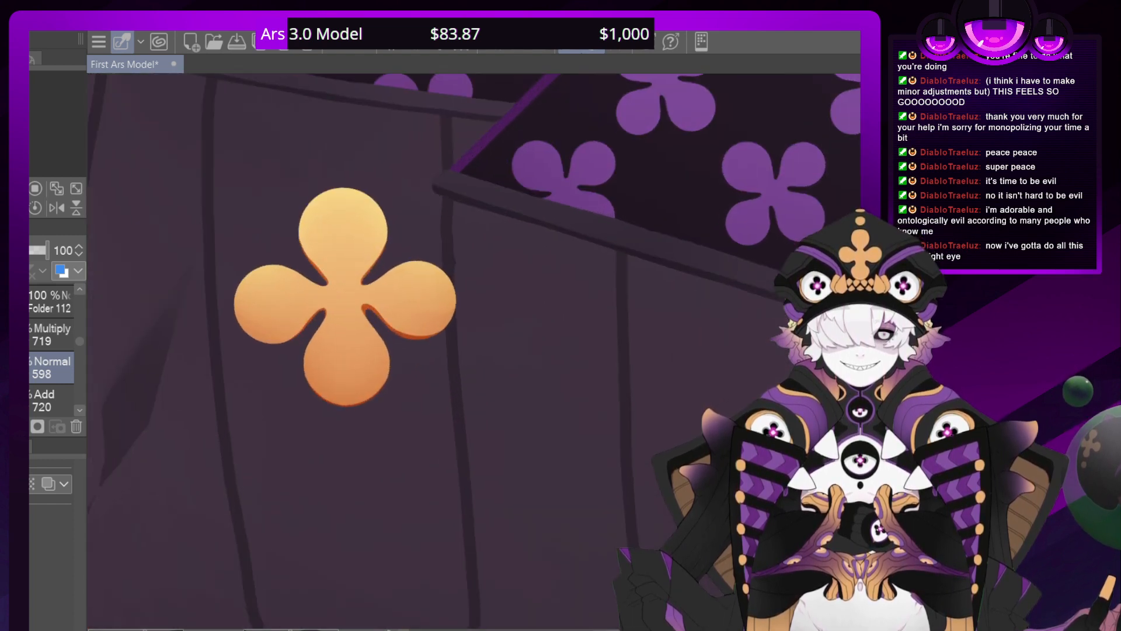
{"action": "key", "text": "ctrl+plus"}
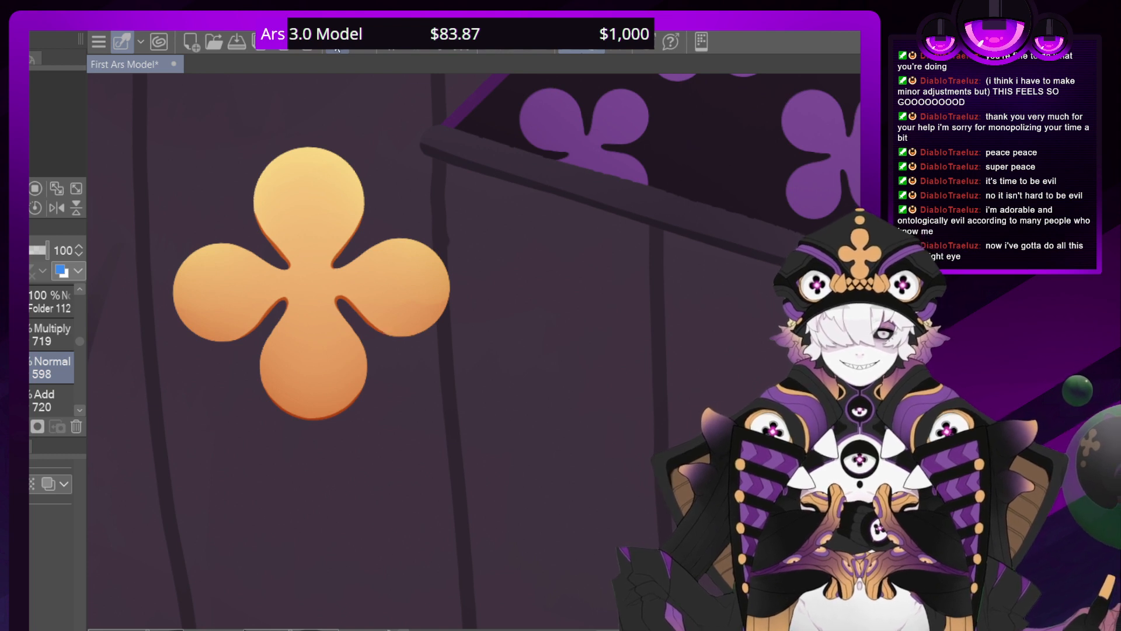
Create a clover-shaped drop shadow on new Multiply layer 721, placed beneath the clover's base layer at 60% opacity
{"action": "left_click_drag", "start_coordinate": [78, 342], "coordinate": [80, 334]}
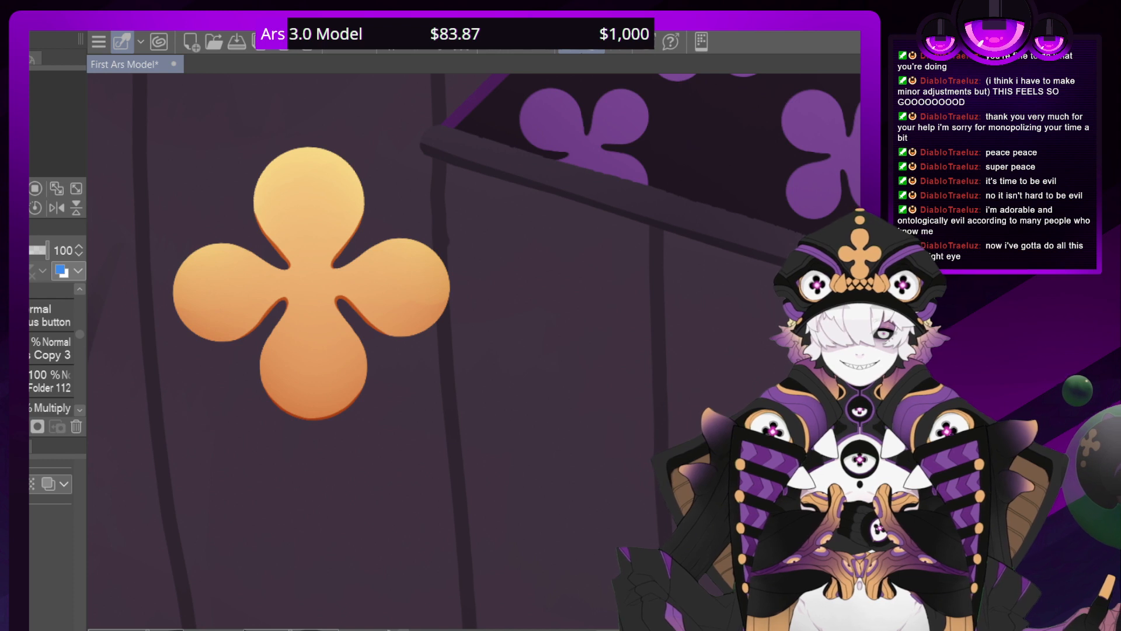
{"action": "left_click", "coordinate": [32, 315]}
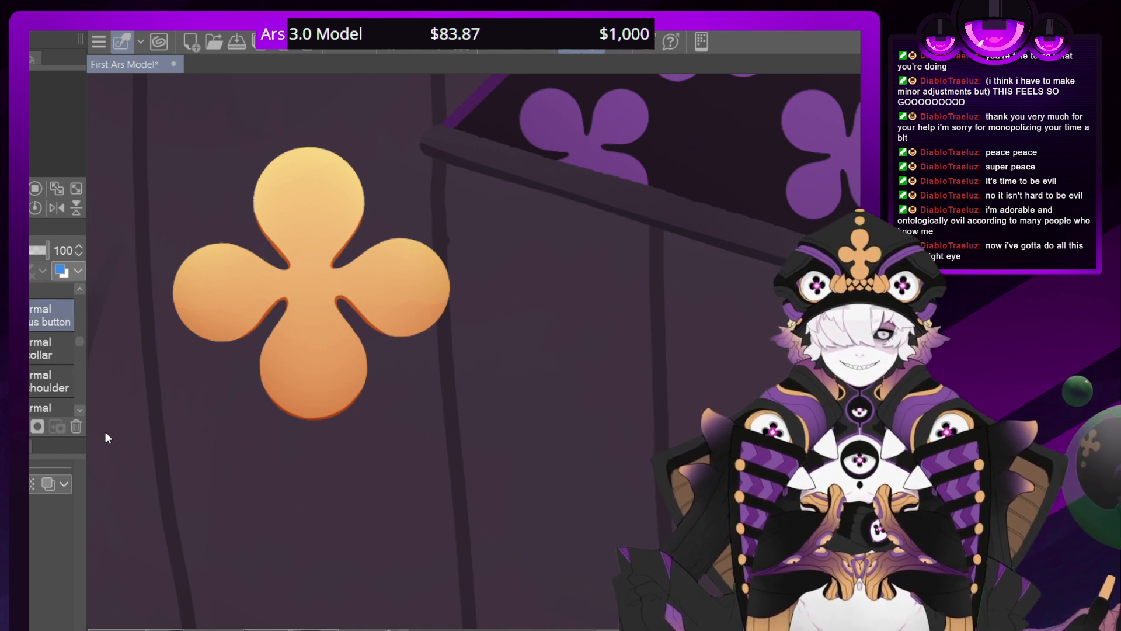
{"action": "key", "text": "ctrl+shift+d"}
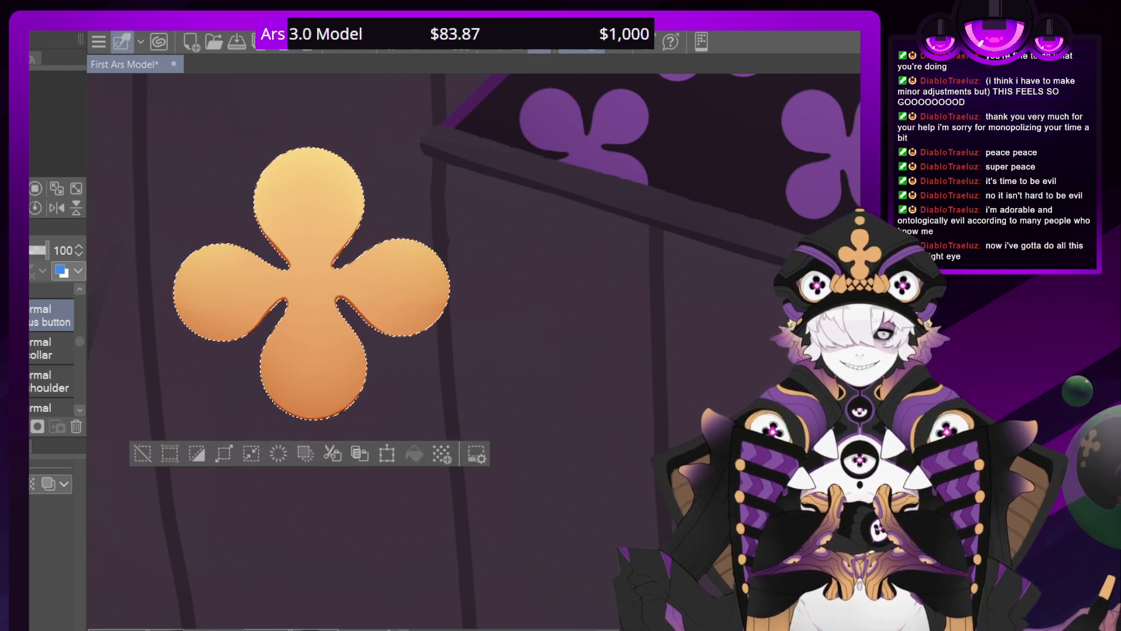
{"action": "key", "text": "ctrl+shift+n"}
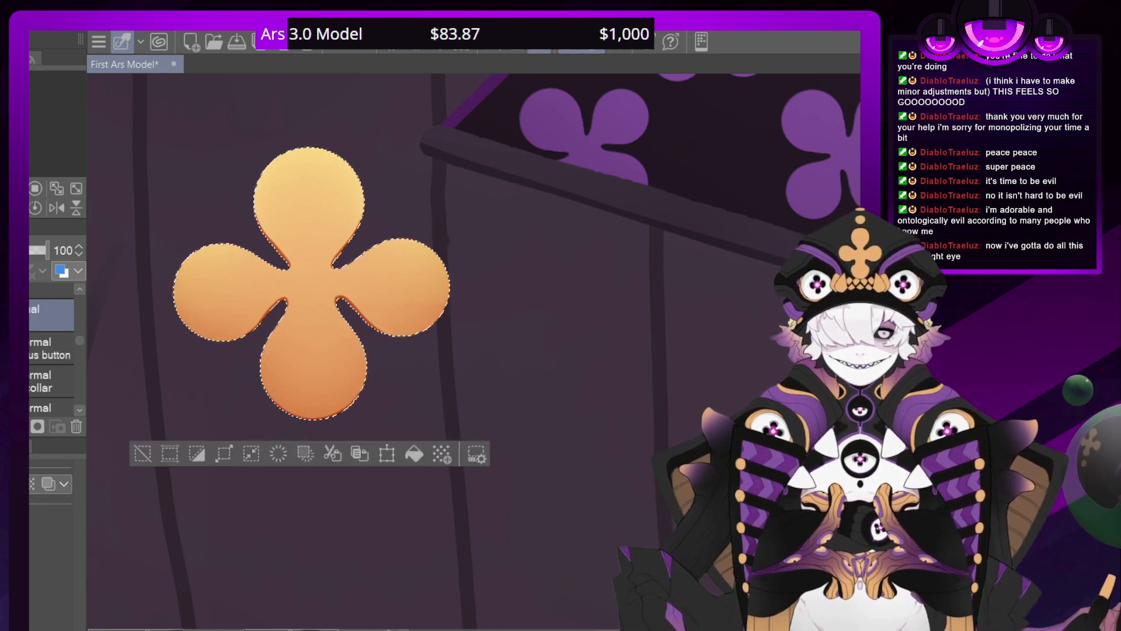
{"action": "key", "text": "ctrl+d"}
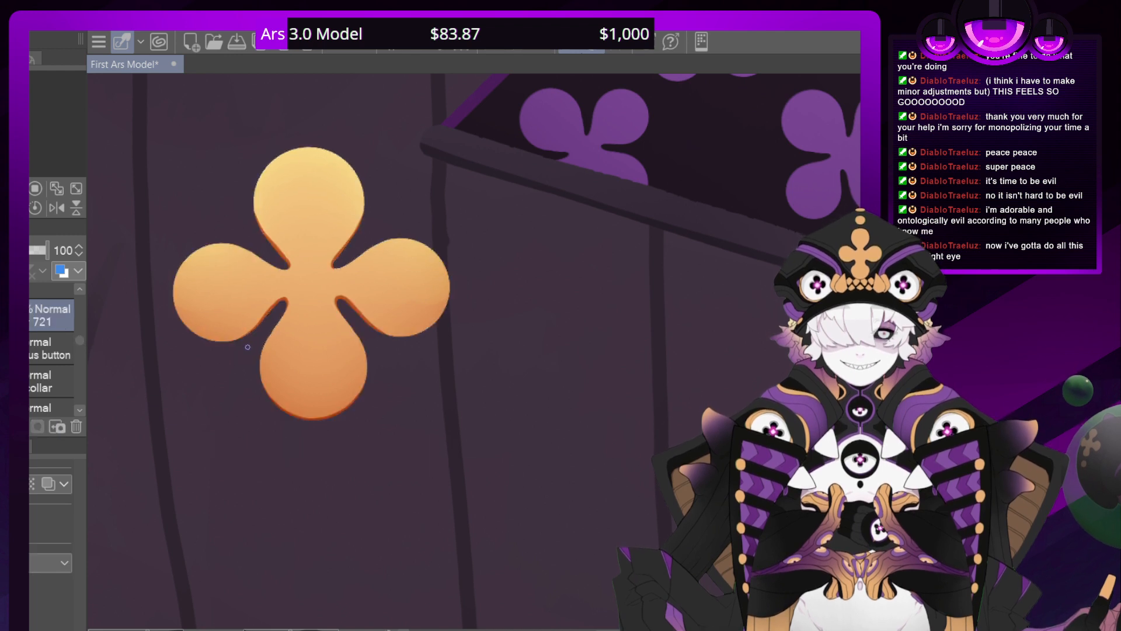
{"action": "key", "text": "shift+alt+m"}
{"action": "mouse_move", "coordinate": [201, 300]}
{"action": "left_mouse_down"}
{"action": "mouse_move", "coordinate": [251, 325]}
{"action": "mouse_move", "coordinate": [265, 318]}
{"action": "mouse_move", "coordinate": [280, 290]}
{"action": "mouse_move", "coordinate": [249, 251]}
{"action": "mouse_move", "coordinate": [265, 280]}
{"action": "mouse_move", "coordinate": [296, 248]}
{"action": "mouse_move", "coordinate": [280, 207]}
{"action": "mouse_move", "coordinate": [310, 216]}
{"action": "mouse_move", "coordinate": [283, 143]}
{"action": "mouse_move", "coordinate": [366, 186]}
{"action": "mouse_move", "coordinate": [372, 263]}
{"action": "mouse_move", "coordinate": [401, 288]}
{"action": "mouse_move", "coordinate": [427, 282]}
{"action": "mouse_move", "coordinate": [420, 260]}
{"action": "mouse_move", "coordinate": [406, 324]}
{"action": "mouse_move", "coordinate": [343, 284]}
{"action": "mouse_move", "coordinate": [332, 313]}
{"action": "mouse_move", "coordinate": [347, 370]}
{"action": "mouse_move", "coordinate": [337, 388]}
{"action": "mouse_move", "coordinate": [275, 395]}
{"action": "left_mouse_up"}
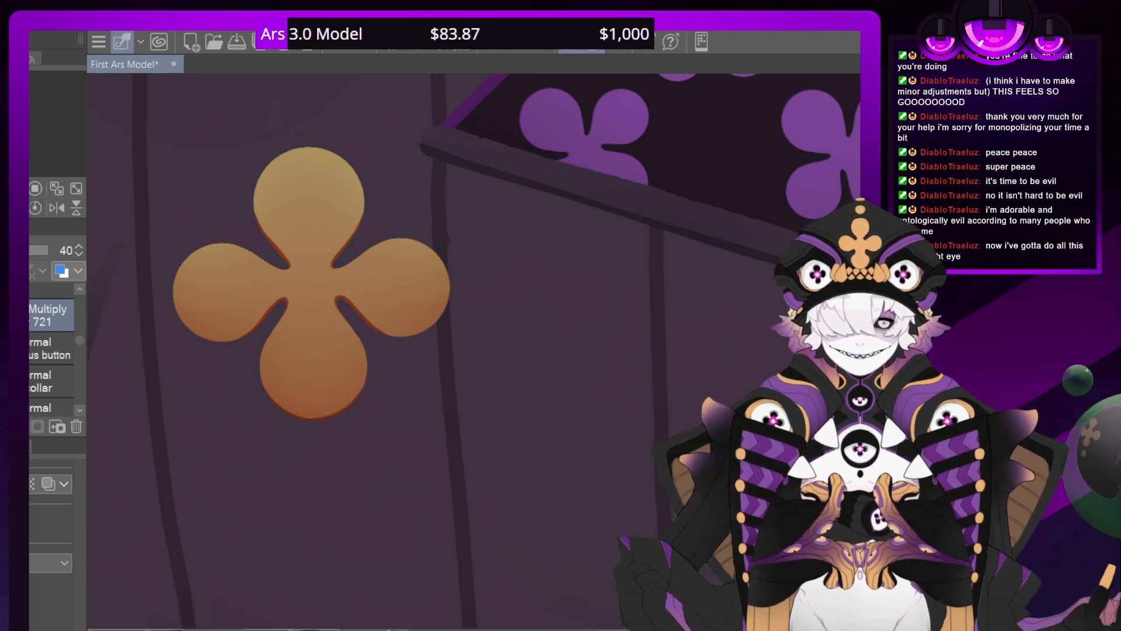
{"action": "left_click_drag", "start_coordinate": [51, 315], "coordinate": [52, 363]}
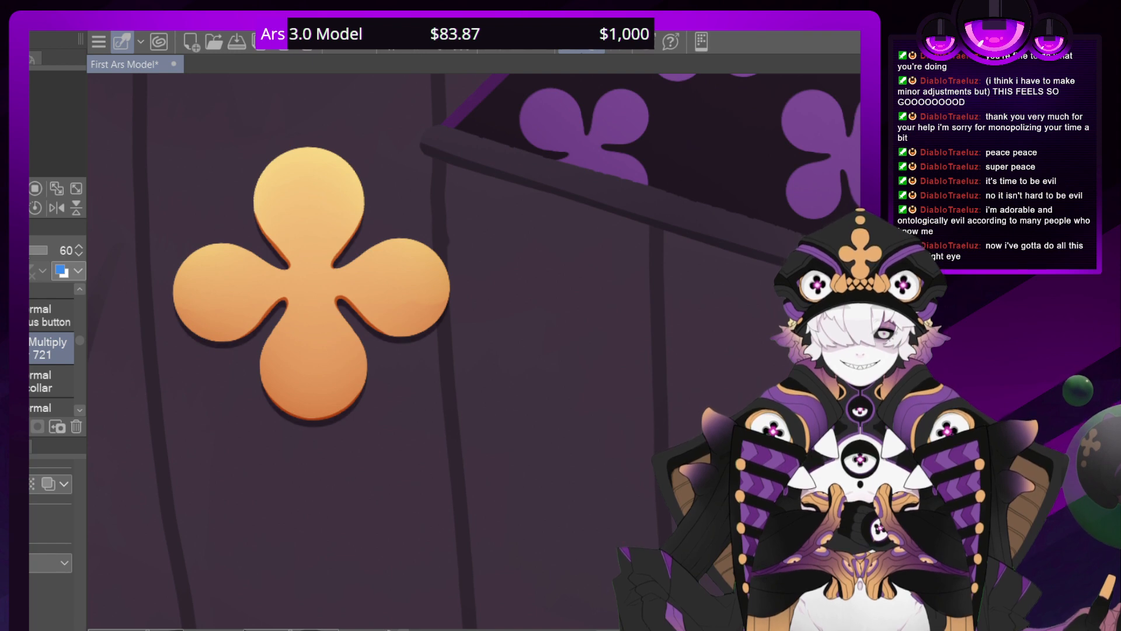
Examine the clover's drop shadow up close, around the chest and on the full figure
{"action": "scroll", "coordinate": [480, 353], "scroll_direction": "down", "scroll_amount": 6}
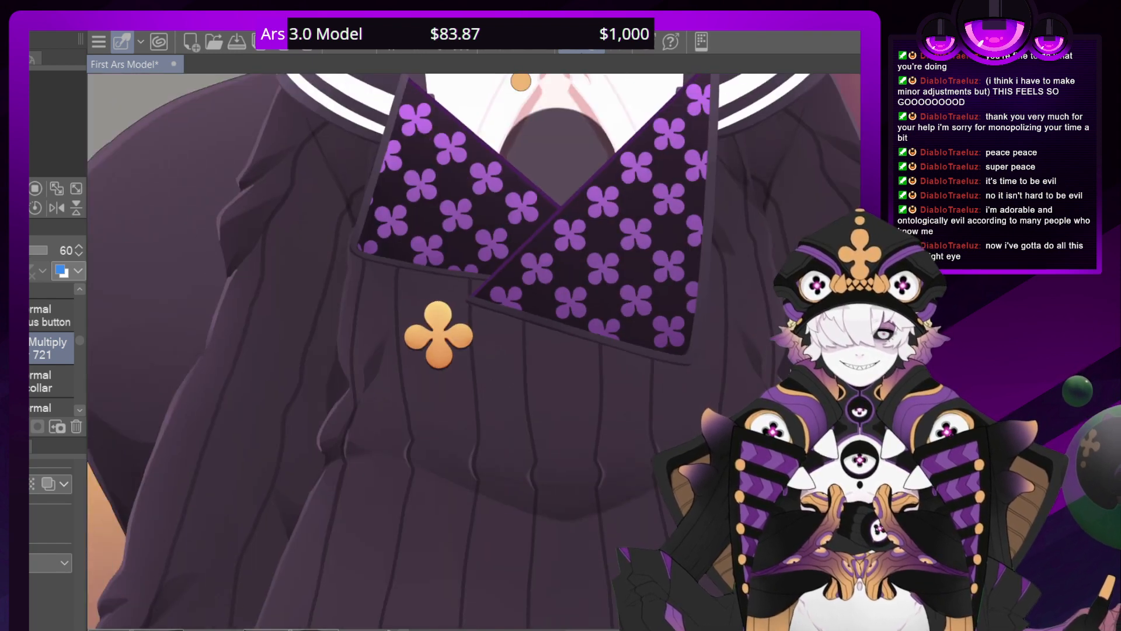
{"action": "scroll", "coordinate": [481, 352], "scroll_direction": "up", "scroll_amount": 3}
{"action": "scroll", "coordinate": [481, 353], "scroll_direction": "up", "scroll_amount": 3}
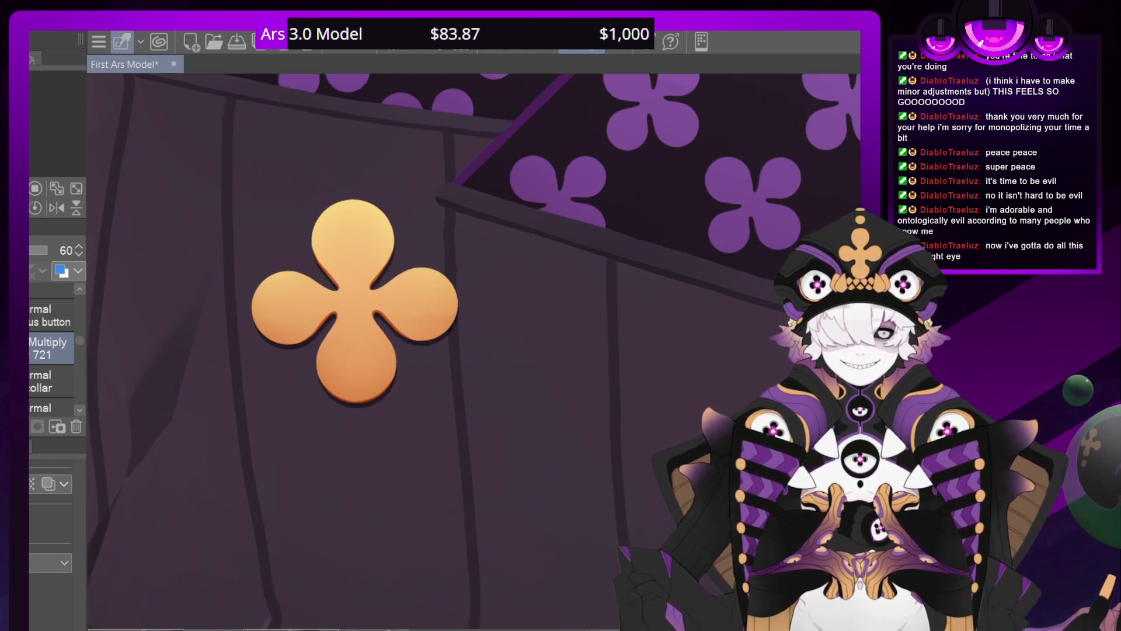
{"action": "scroll", "coordinate": [479, 352], "scroll_direction": "up", "scroll_amount": 3}
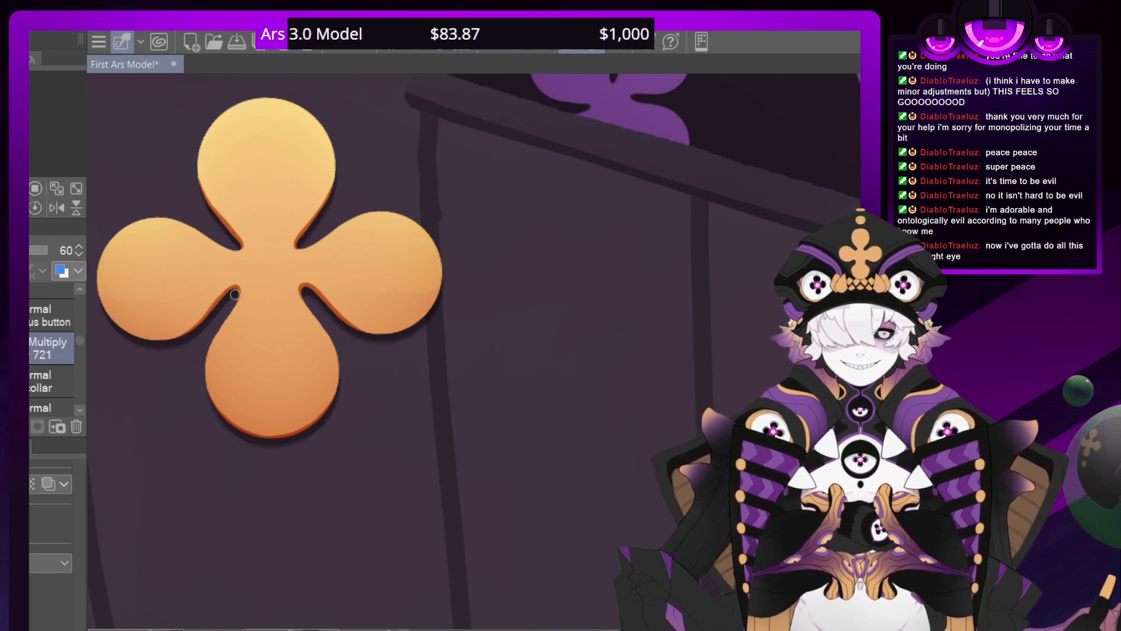
{"action": "key", "text": "ctrl+minus"}
{"action": "key", "text": "ctrl+minus"}
{"action": "key", "text": "ctrl+minus"}
{"action": "key", "text": "ctrl+minus"}
{"action": "key", "text": "ctrl+minus"}
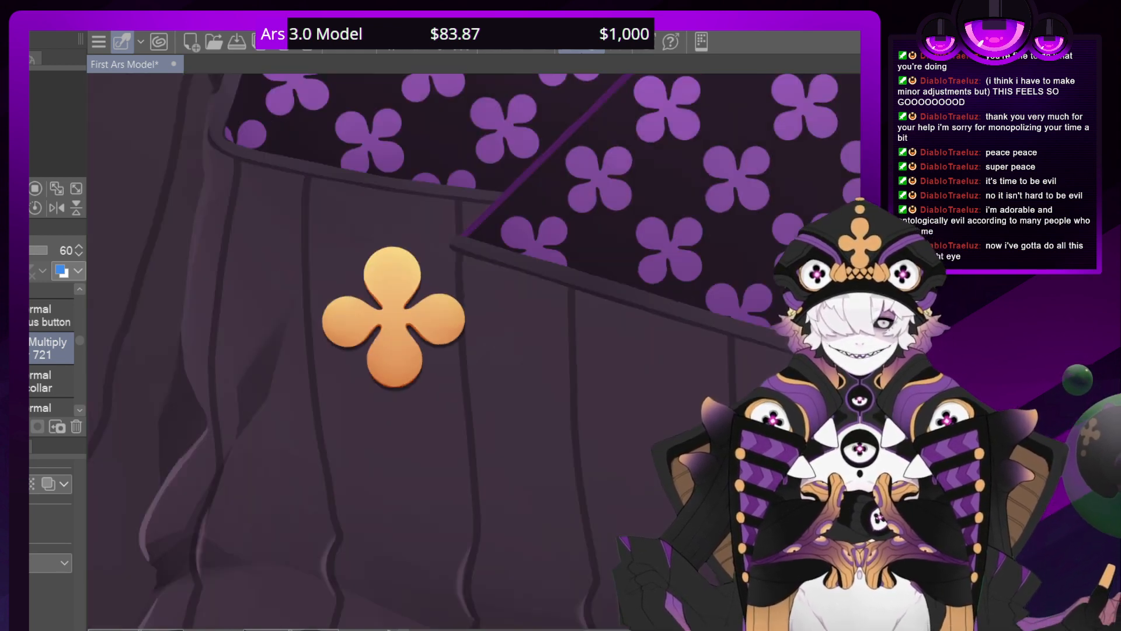
{"action": "key", "text": "ctrl+minus"}
{"action": "key", "text": "ctrl+minus"}
{"action": "key", "text": "ctrl+minus"}
{"action": "key", "text": "ctrl+minus"}
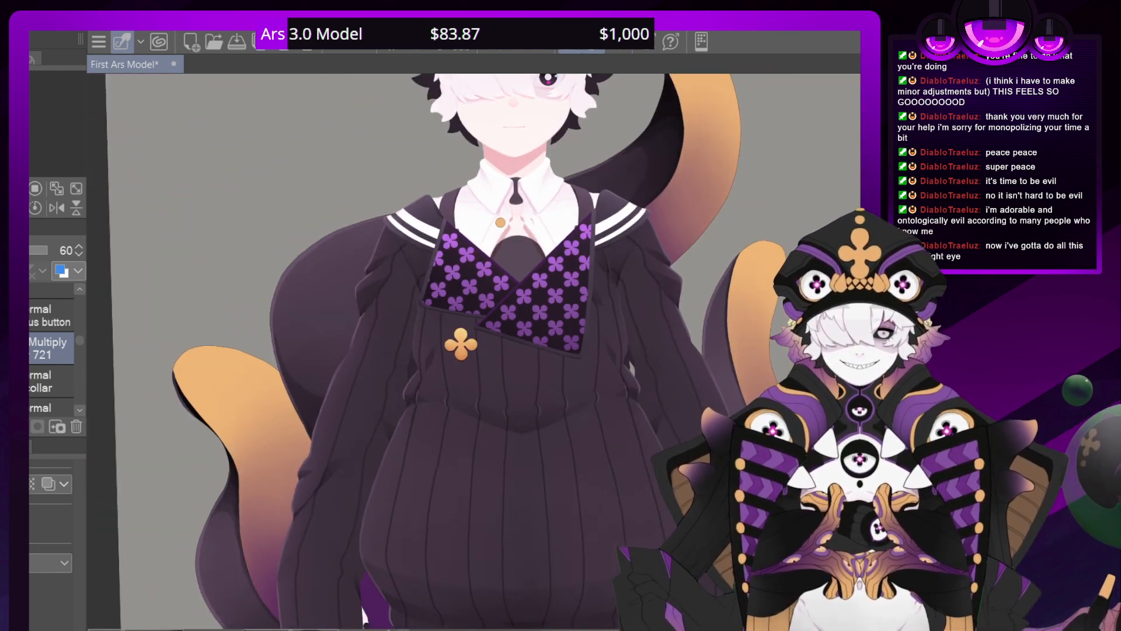
{"action": "left_click_drag", "start_coordinate": [467, 397], "coordinate": [393, 484]}
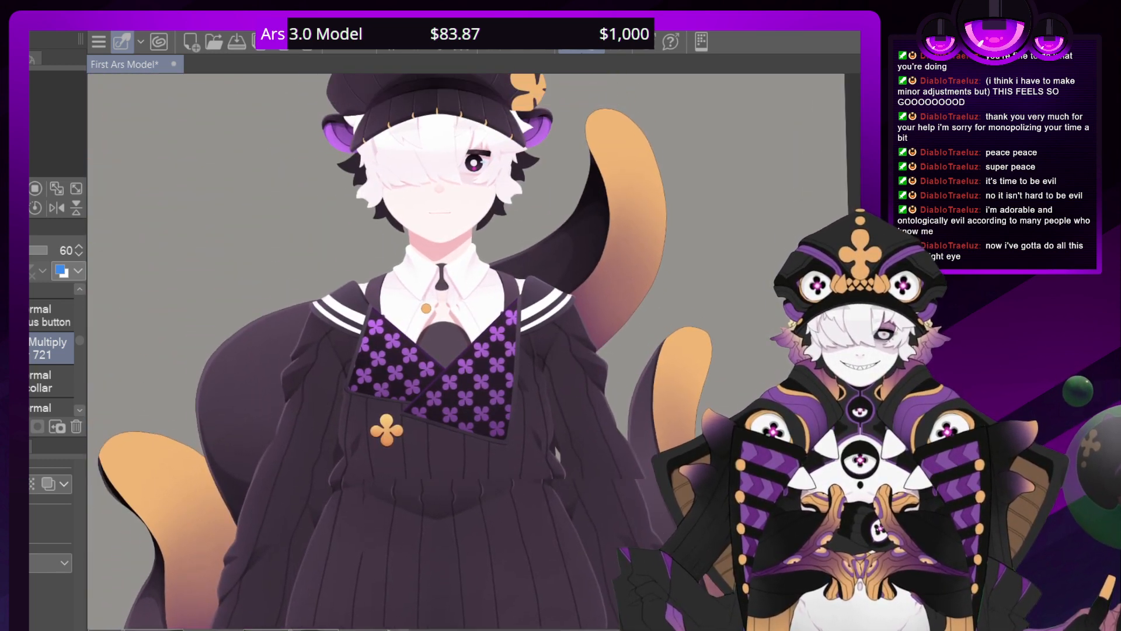
{"action": "key", "text": "ctrl+plus"}
{"action": "key", "text": "ctrl+plus"}
{"action": "key", "text": "ctrl+plus"}
{"action": "key", "text": "ctrl+plus"}
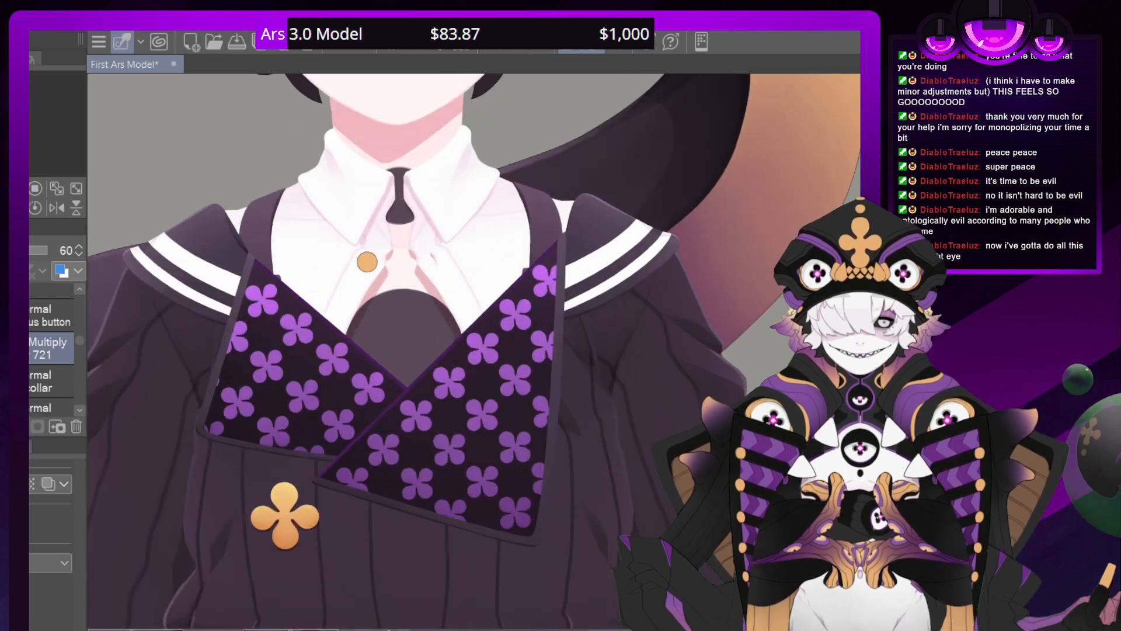
{"action": "key", "text": "ctrl+minus"}
{"action": "key", "text": "ctrl+minus"}
{"action": "key", "text": "ctrl+minus"}
{"action": "key", "text": "ctrl+minus"}
{"action": "key", "text": "ctrl+minus"}
{"action": "key", "text": "ctrl+minus"}
{"action": "key", "text": "ctrl+plus"}
{"action": "key", "text": "ctrl+plus"}
{"action": "key", "text": "ctrl+plus"}
{"action": "key", "text": "ctrl+plus"}
{"action": "key", "text": "ctrl+plus"}
{"action": "key", "text": "ctrl+plus"}
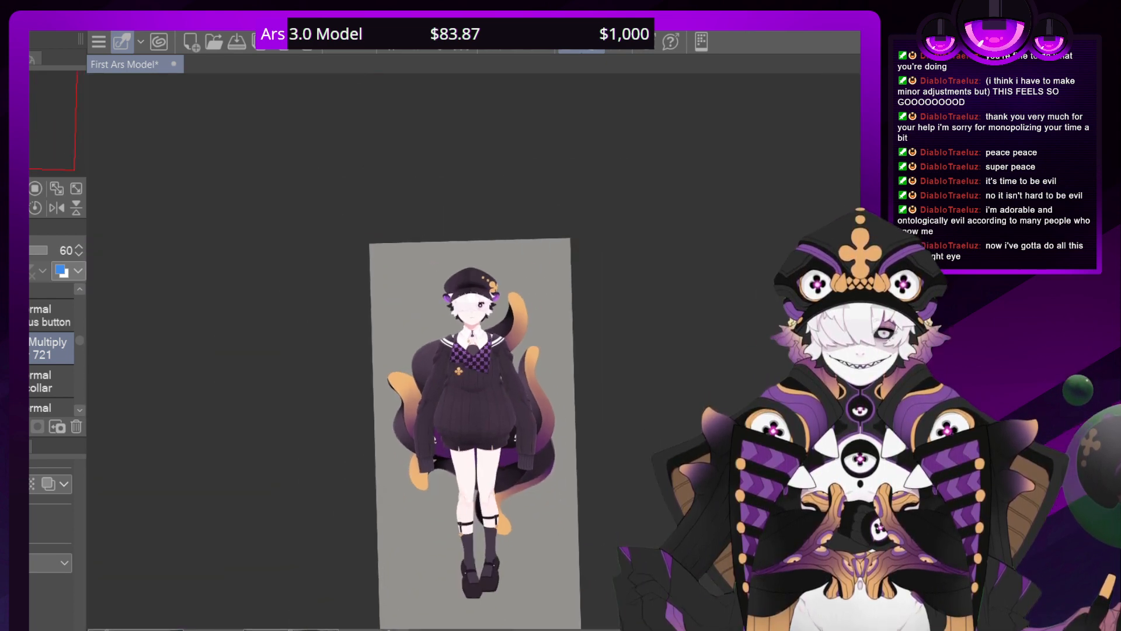
{"action": "key", "text": "ctrl+plus"}
{"action": "key", "text": "ctrl+minus"}
{"action": "key", "text": "ctrl+minus"}
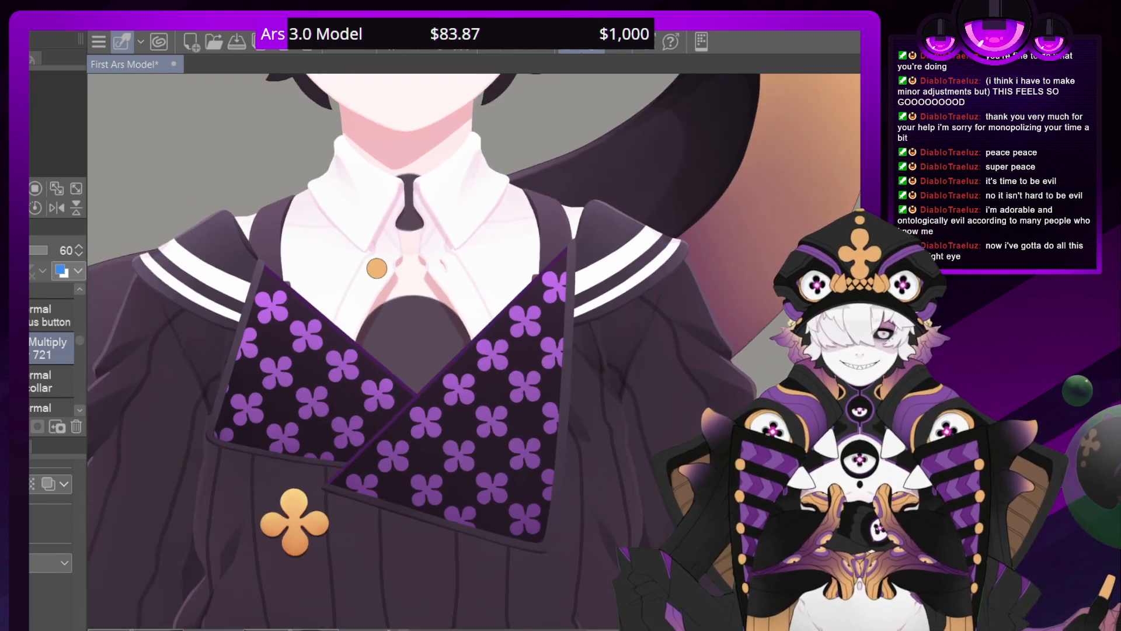
Hide the sweater to expose the shirt and suspenders, and show the scarf with its clover emblem
{"action": "left_click", "coordinate": [51, 300]}
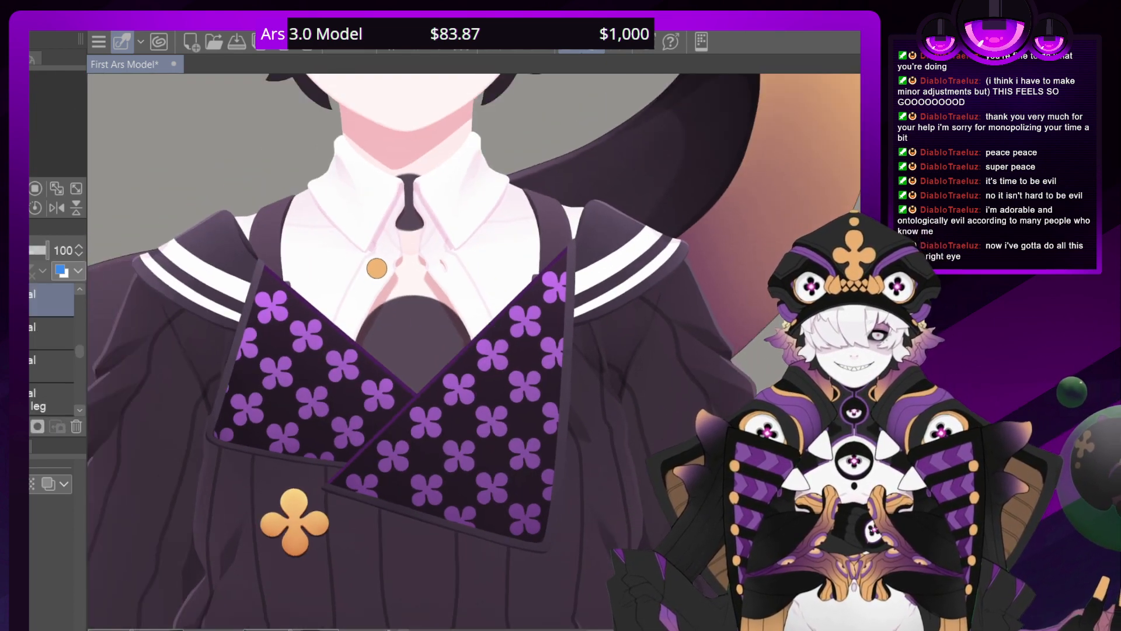
{"action": "left_click", "coordinate": [78, 347]}
{"action": "left_click_drag", "start_coordinate": [80, 353], "coordinate": [80, 351]}
{"action": "left_click", "coordinate": [24, 351]}
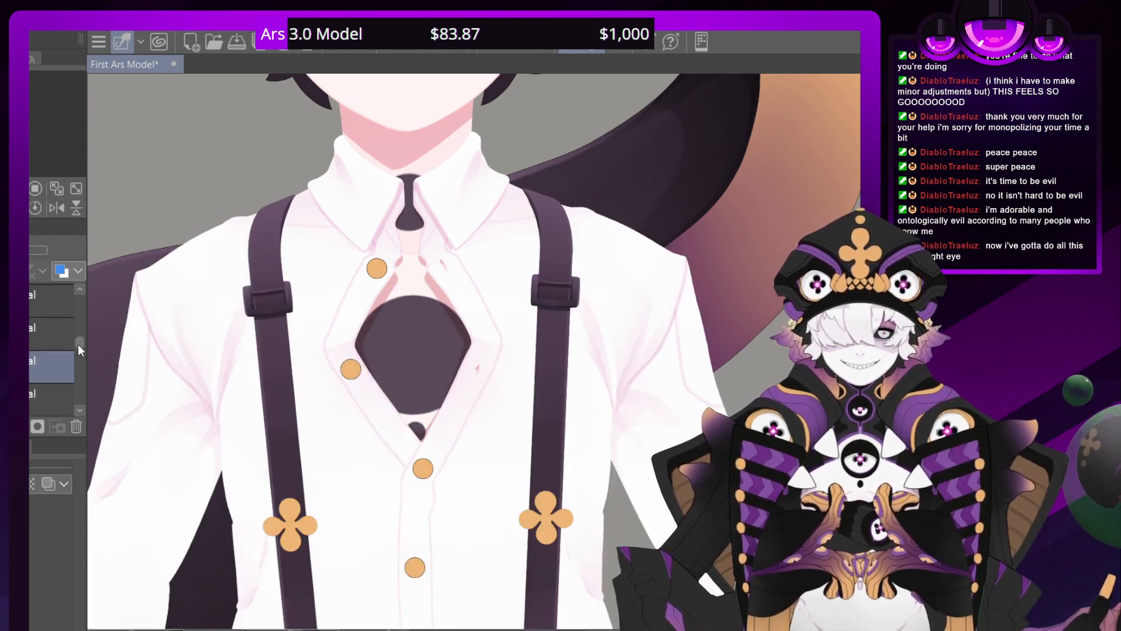
{"action": "left_click_drag", "start_coordinate": [78, 345], "coordinate": [78, 313]}
{"action": "left_click", "coordinate": [24, 328]}
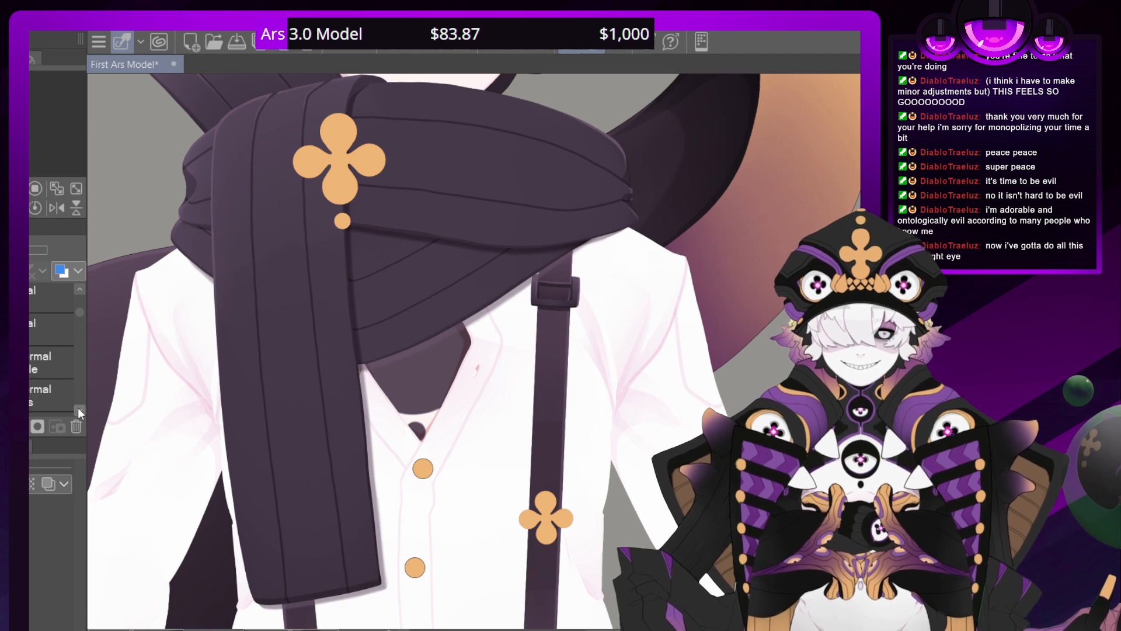
{"action": "left_click", "coordinate": [25, 362]}
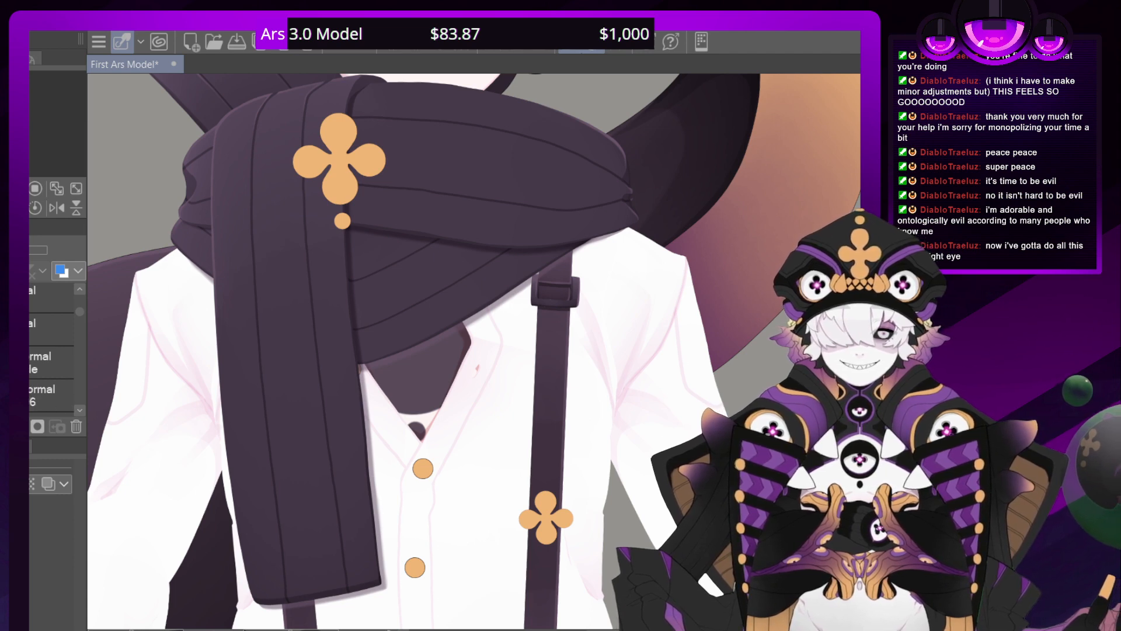
Add a new layer among the scarf's layers for work on its clover emblem
{"action": "left_click", "coordinate": [47, 396]}
{"action": "key", "text": "ctrl+shift+n"}
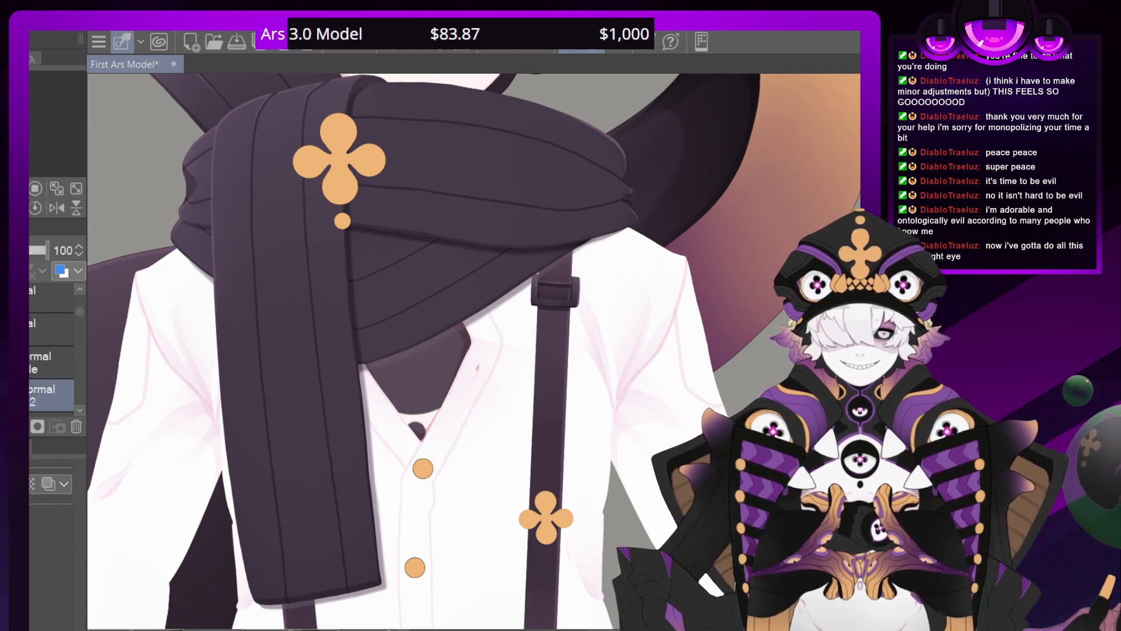
{"action": "left_click_drag", "start_coordinate": [408, 205], "coordinate": [525, 378]}
{"action": "scroll", "coordinate": [484, 353], "scroll_direction": "down", "scroll_amount": 1}
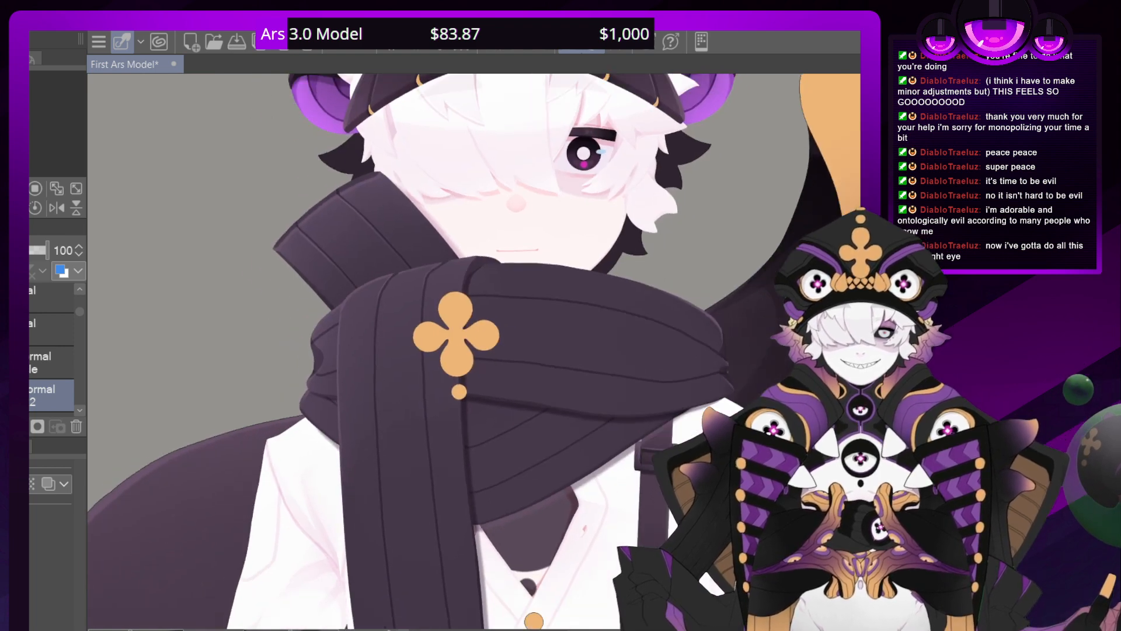
{"action": "scroll", "coordinate": [484, 353], "scroll_direction": "up", "scroll_amount": 4}
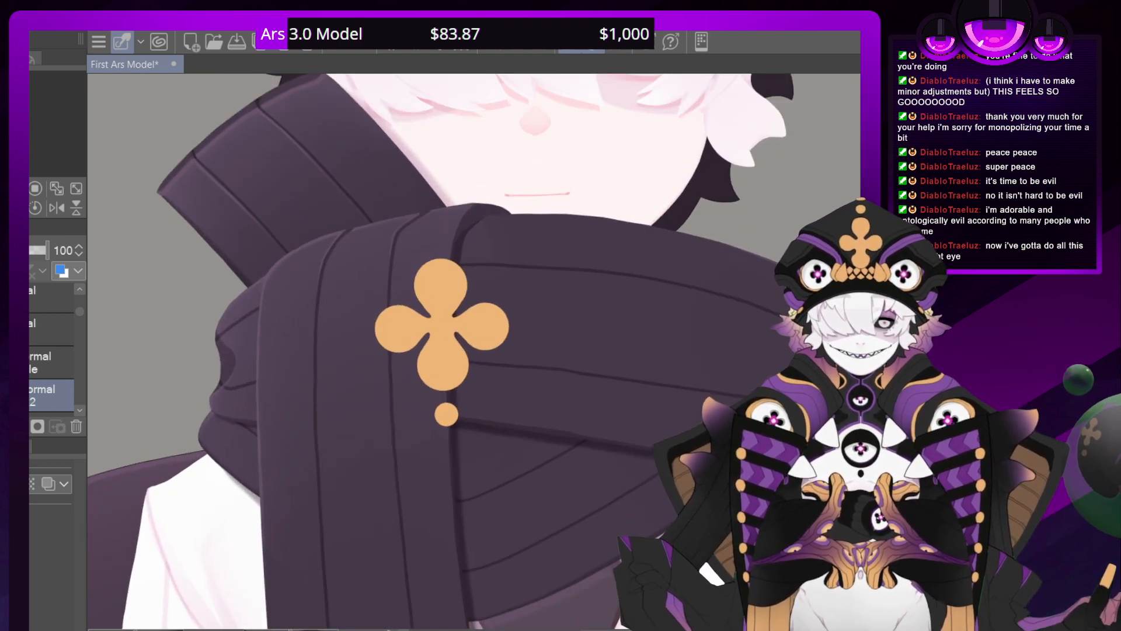
{"action": "scroll", "coordinate": [482, 359], "scroll_direction": "up", "scroll_amount": 3}
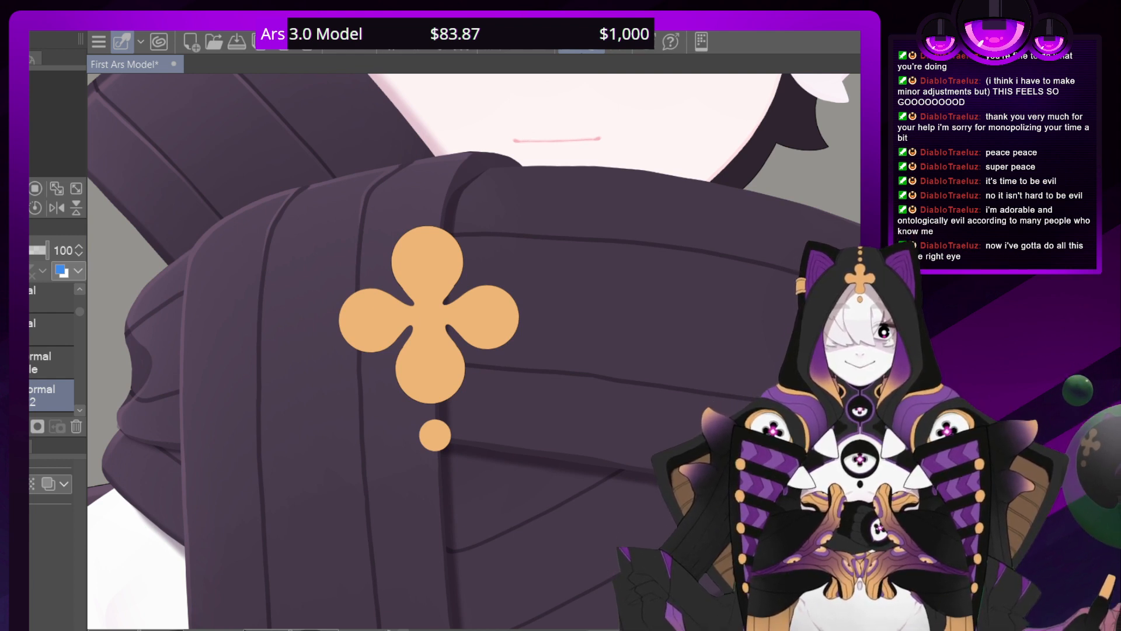
{"action": "left_click_drag", "start_coordinate": [584, 351], "coordinate": [577, 387]}
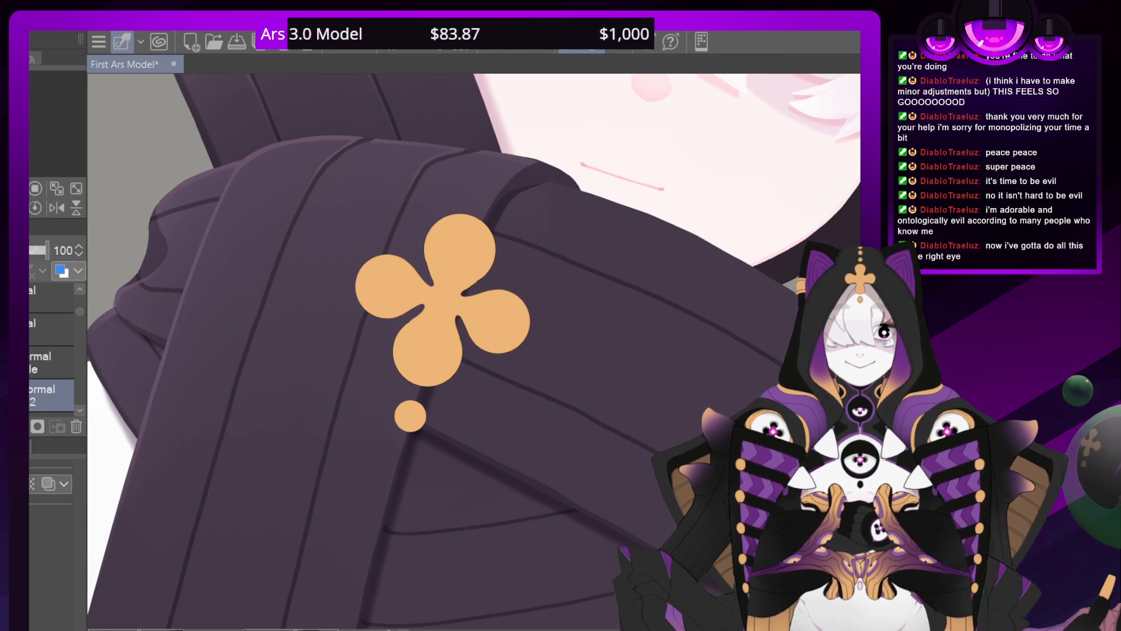
Group the new layer with the base layer of the small dot below the scarf's clover, keeping the new layer above the base
{"action": "scroll", "coordinate": [444, 316], "scroll_direction": "up", "scroll_amount": 5}
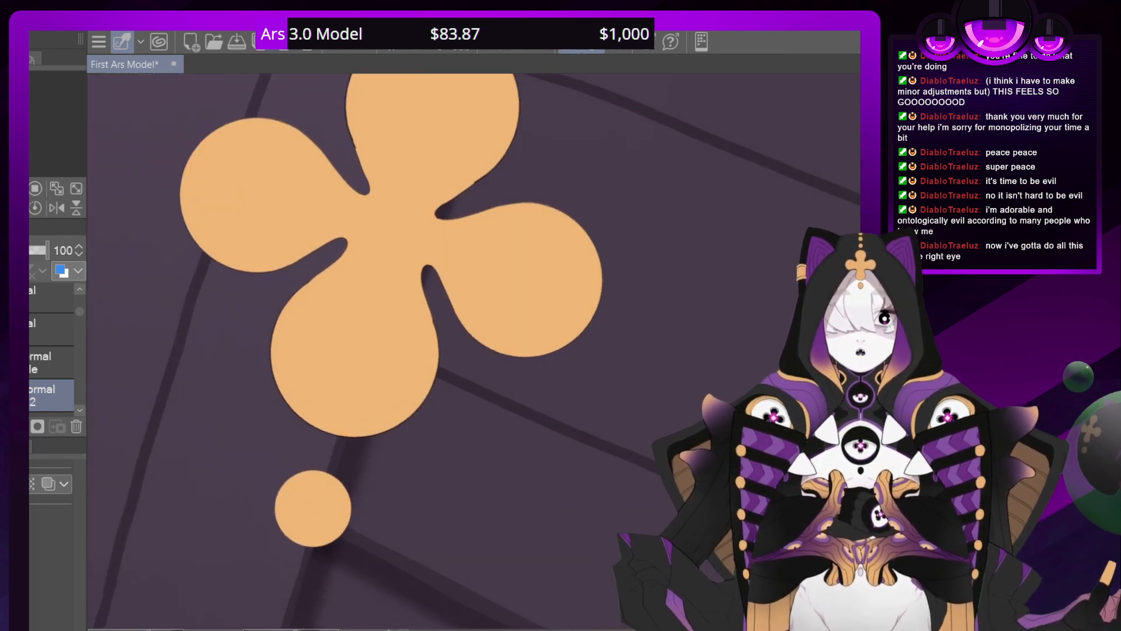
{"action": "scroll", "coordinate": [483, 357], "scroll_direction": "up", "scroll_amount": 4}
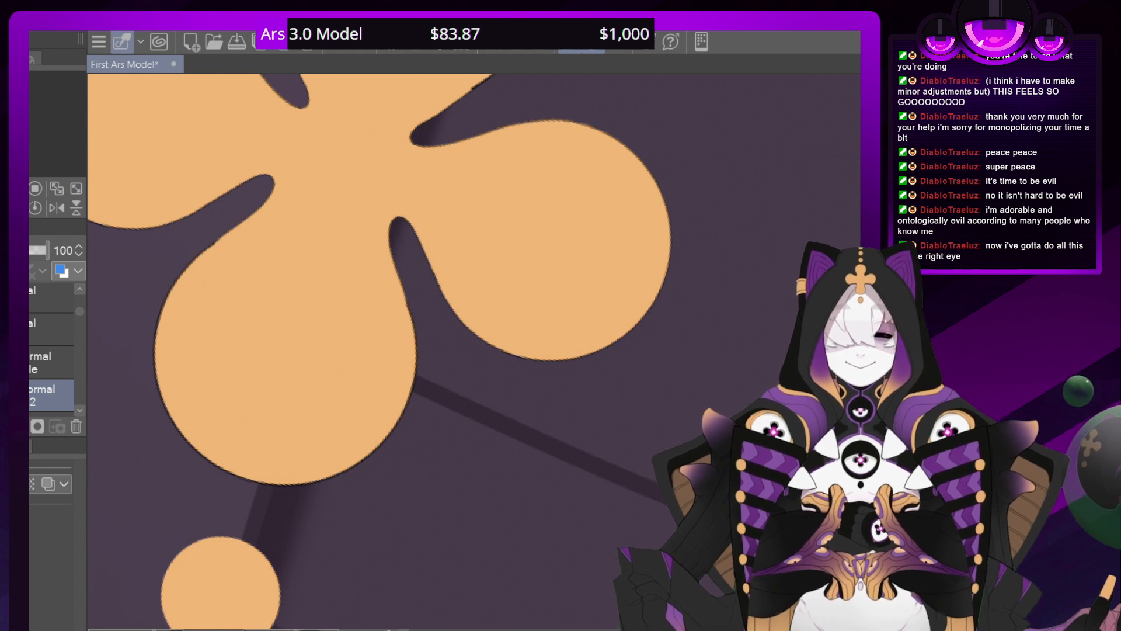
{"action": "scroll", "coordinate": [79, 409], "scroll_direction": "down", "scroll_amount": 2}
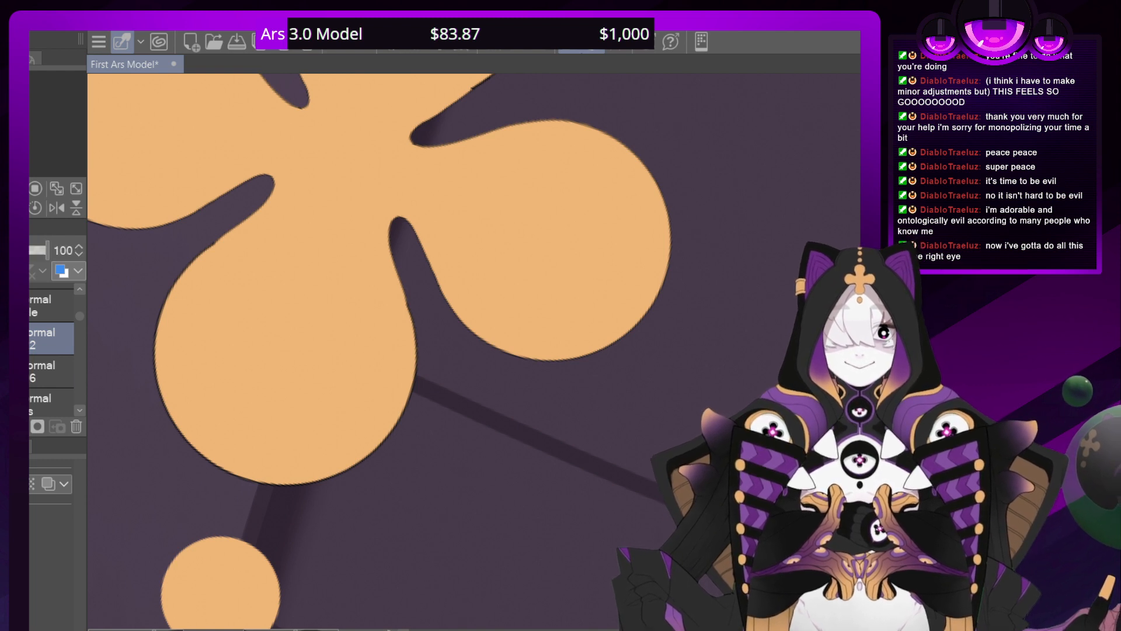
{"action": "left_click", "coordinate": [51, 371]}
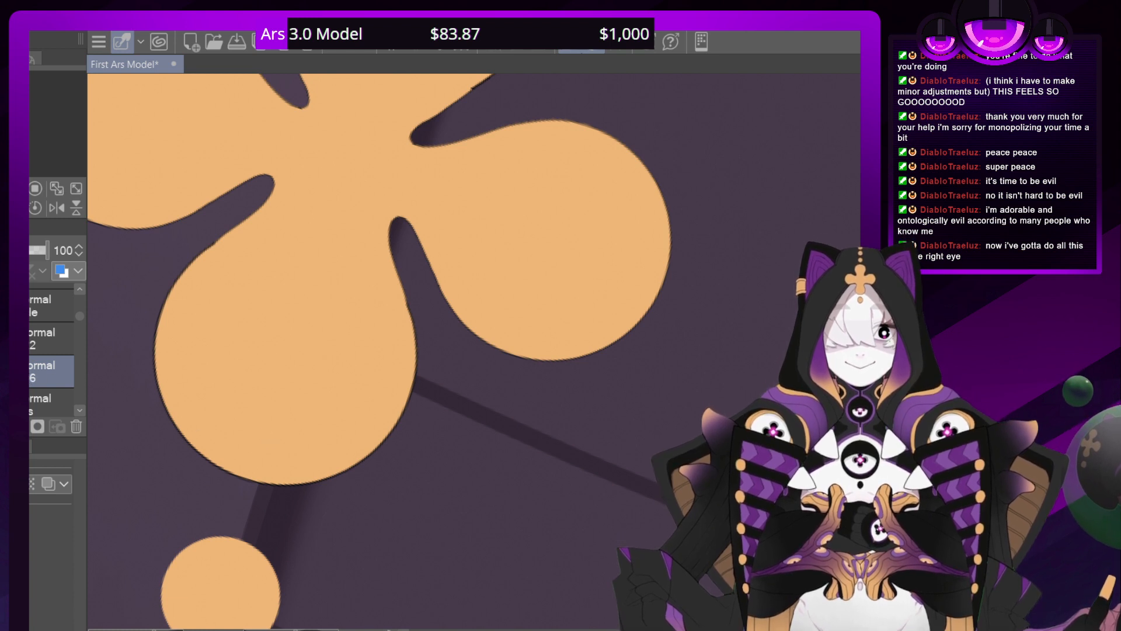
{"action": "left_click", "coordinate": [32, 371], "text": "ctrl"}
{"action": "left_click", "coordinate": [35, 339]}
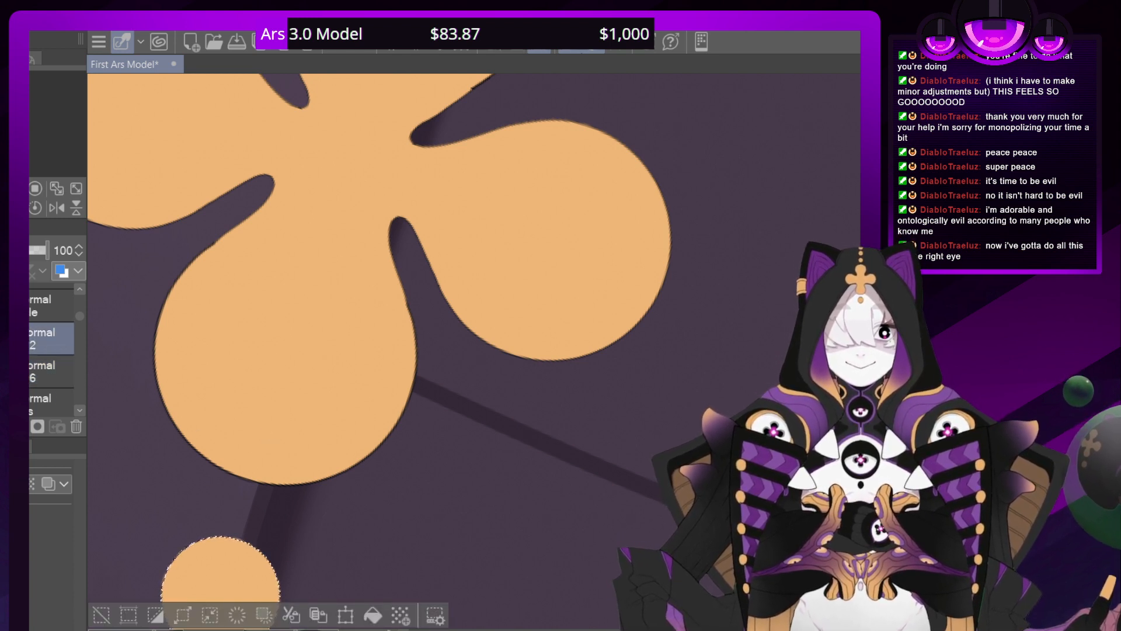
{"action": "key", "text": "ctrl+g"}
{"action": "left_click_drag", "start_coordinate": [47, 371], "coordinate": [46, 339]}
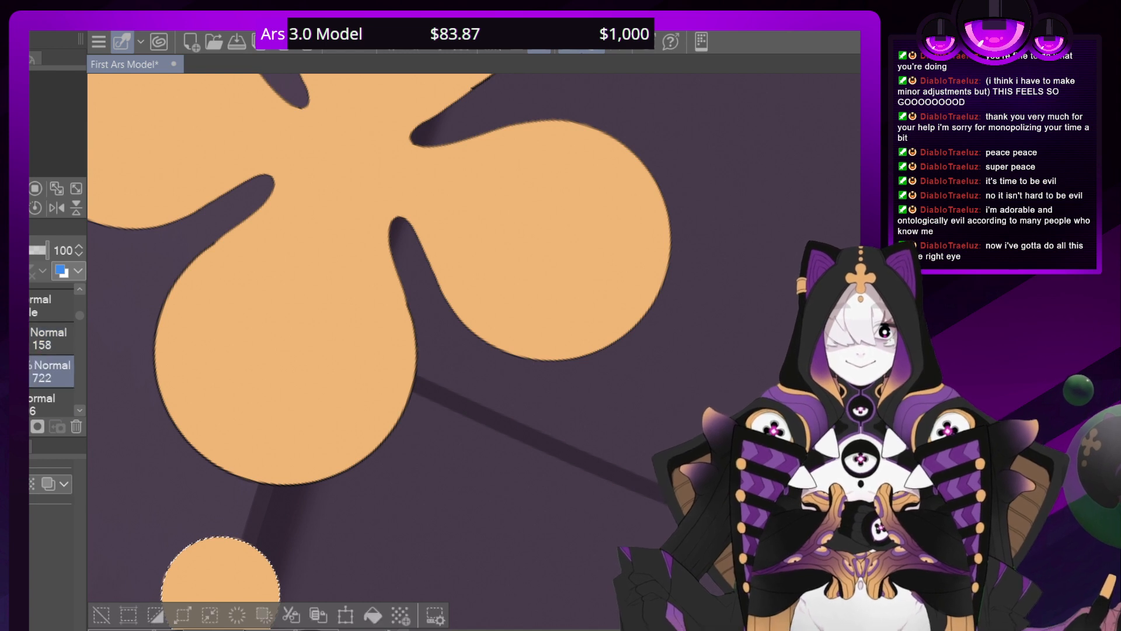
{"action": "left_click_drag", "start_coordinate": [46, 403], "coordinate": [47, 380]}
{"action": "left_click", "coordinate": [49, 334]}
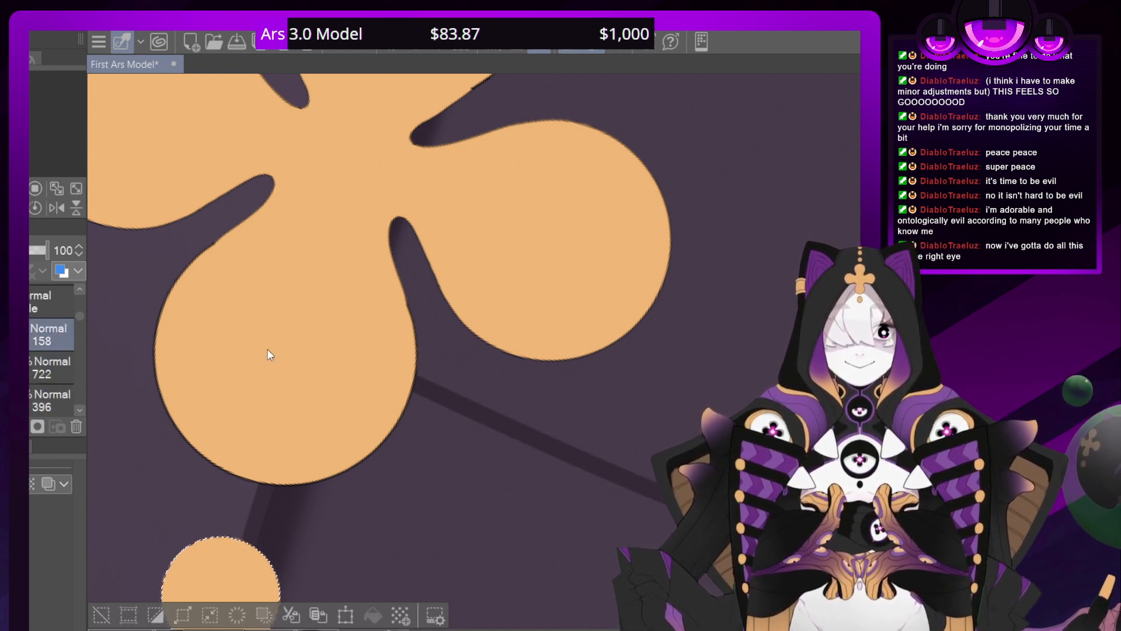
{"action": "key", "text": "ctrl+d"}
{"action": "left_click", "coordinate": [50, 367]}
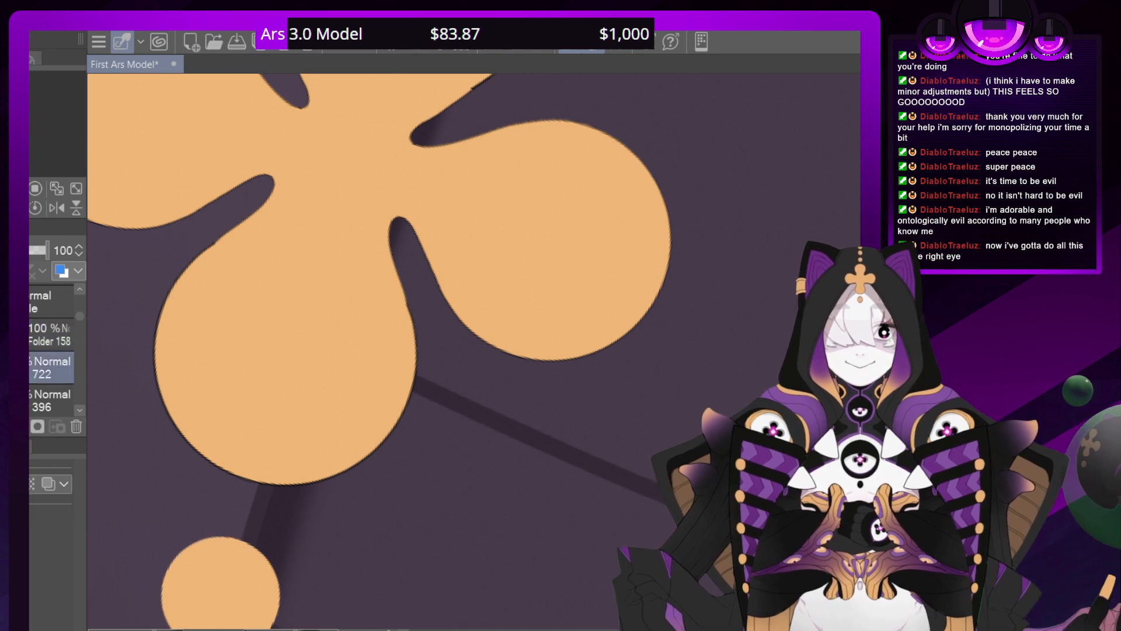
Paint a thin dark orange shadow crescent along the lower edge of the dot below the scarf's clover
{"action": "left_click_drag", "start_coordinate": [351, 621], "coordinate": [446, 315]}
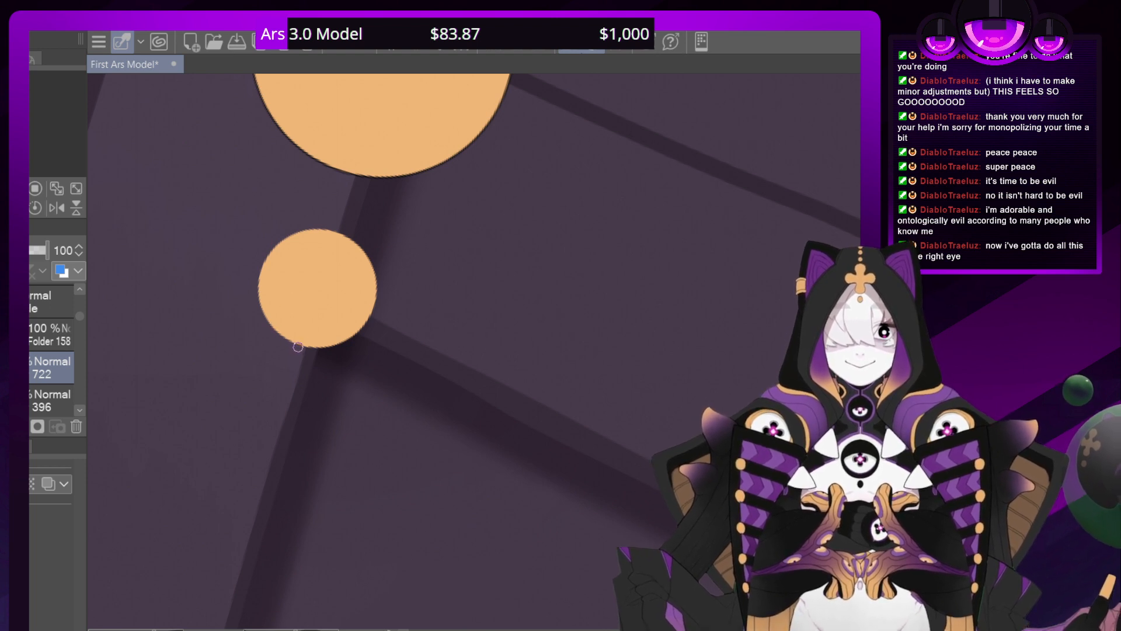
{"action": "mouse_move", "coordinate": [298, 345]}
{"action": "left_mouse_down"}
{"action": "mouse_move", "coordinate": [254, 301]}
{"action": "mouse_move", "coordinate": [268, 292]}
{"action": "mouse_move", "coordinate": [271, 328]}
{"action": "mouse_move", "coordinate": [256, 265]}
{"action": "left_mouse_up"}
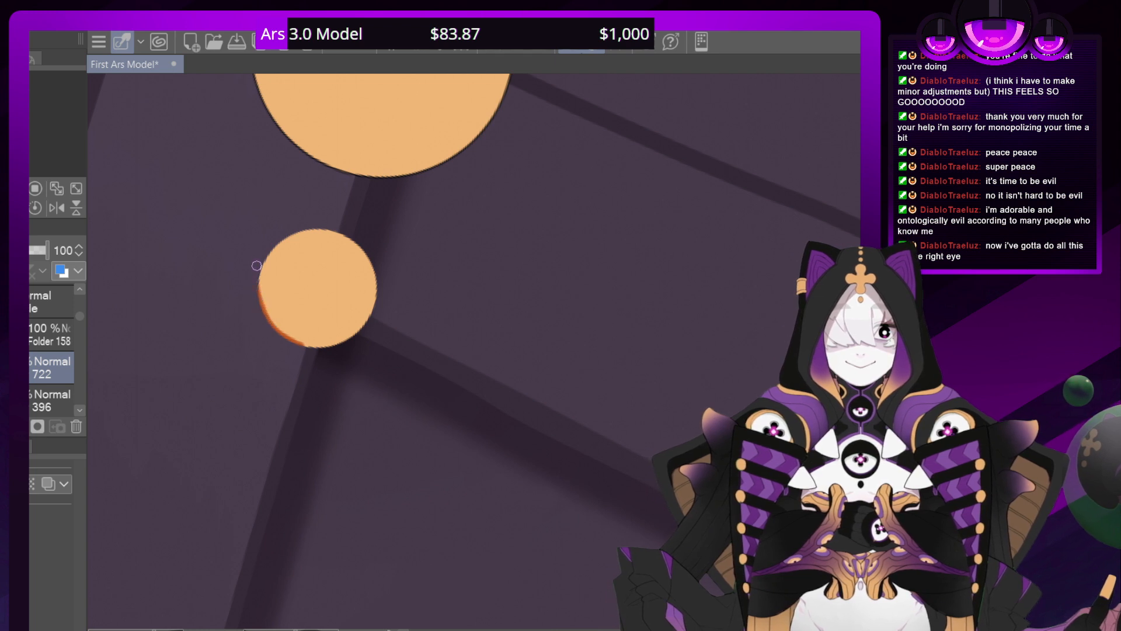
{"action": "left_click", "coordinate": [15, 207]}
{"action": "left_click", "coordinate": [15, 207]}
{"action": "left_click", "coordinate": [15, 208]}
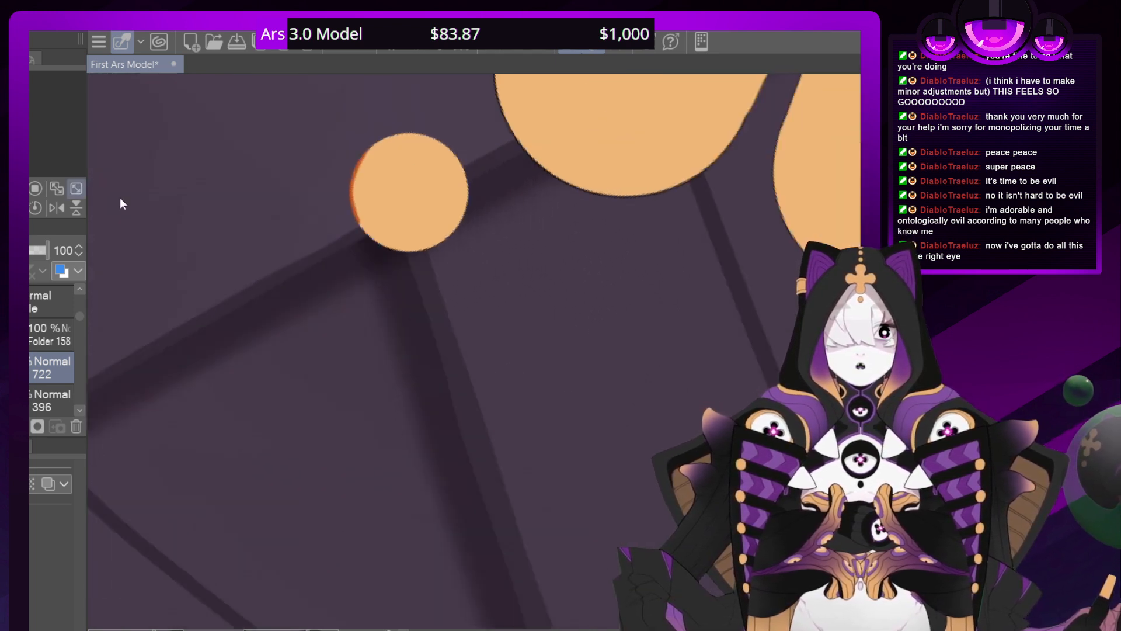
{"action": "mouse_move", "coordinate": [404, 252]}
{"action": "left_mouse_down"}
{"action": "mouse_move", "coordinate": [348, 186]}
{"action": "mouse_move", "coordinate": [359, 223]}
{"action": "mouse_move", "coordinate": [354, 169]}
{"action": "mouse_move", "coordinate": [362, 149]}
{"action": "mouse_move", "coordinate": [353, 202]}
{"action": "mouse_move", "coordinate": [360, 159]}
{"action": "mouse_move", "coordinate": [391, 130]}
{"action": "left_mouse_up"}
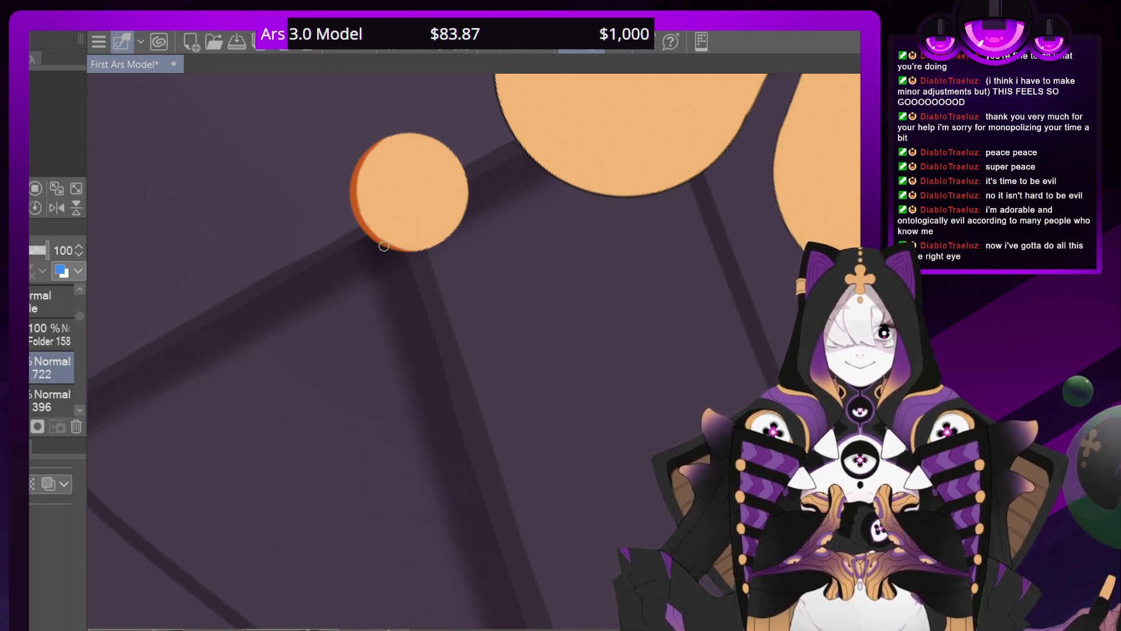
{"action": "left_click_drag", "start_coordinate": [384, 246], "coordinate": [354, 203]}
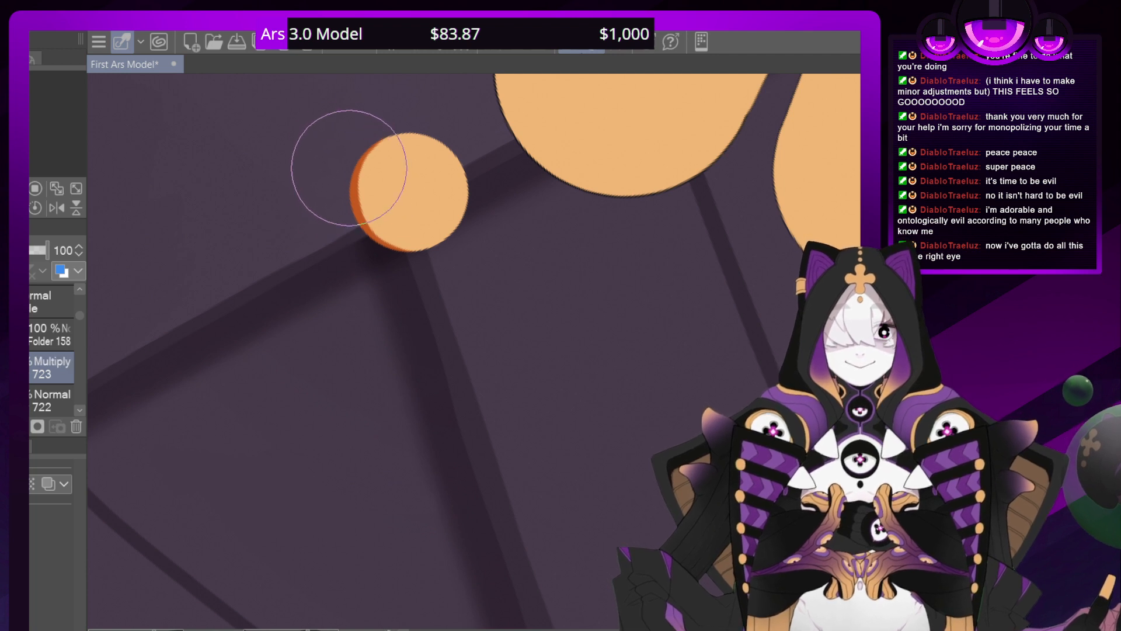
Shade the dot in orange on a new Multiply layer above the edge shadow, blending it softly from the lower edge upward
{"action": "left_click_drag", "start_coordinate": [345, 170], "coordinate": [383, 275]}
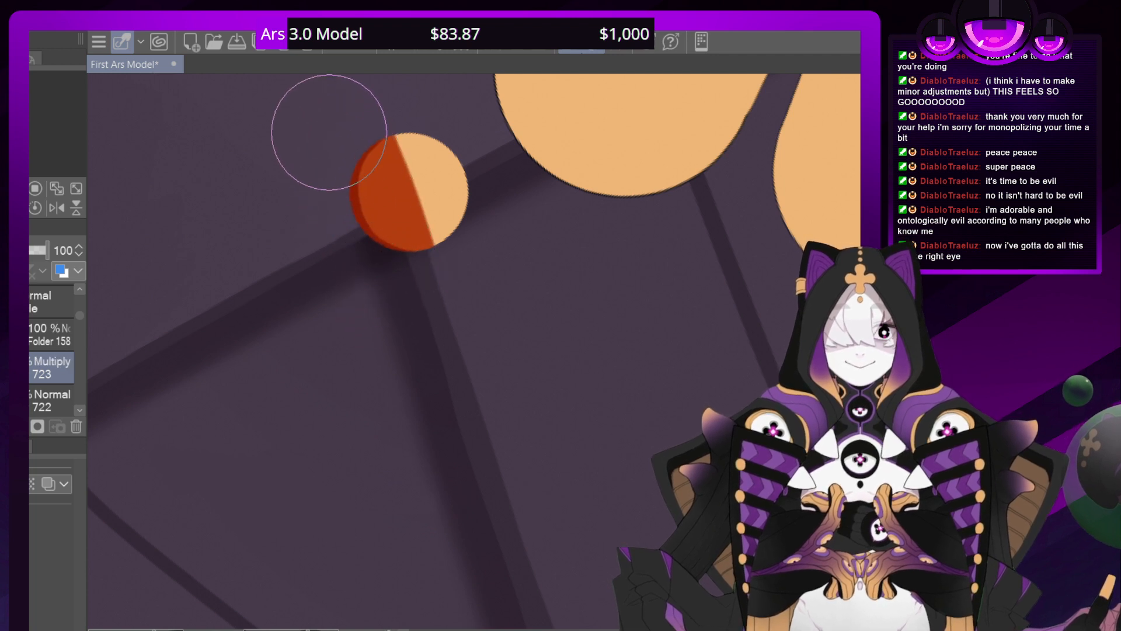
{"action": "key", "text": "ctrl+minus"}
{"action": "key", "text": "minus"}
{"action": "key", "text": "minus"}
{"action": "key", "text": "minus"}
{"action": "key", "text": "minus"}
{"action": "key", "text": "minus"}
{"action": "key", "text": "minus"}
{"action": "key", "text": "minus"}
{"action": "key", "text": "minus"}
{"action": "key", "text": "minus"}
{"action": "key", "text": "minus"}
{"action": "key", "text": "minus"}
{"action": "key", "text": "minus"}
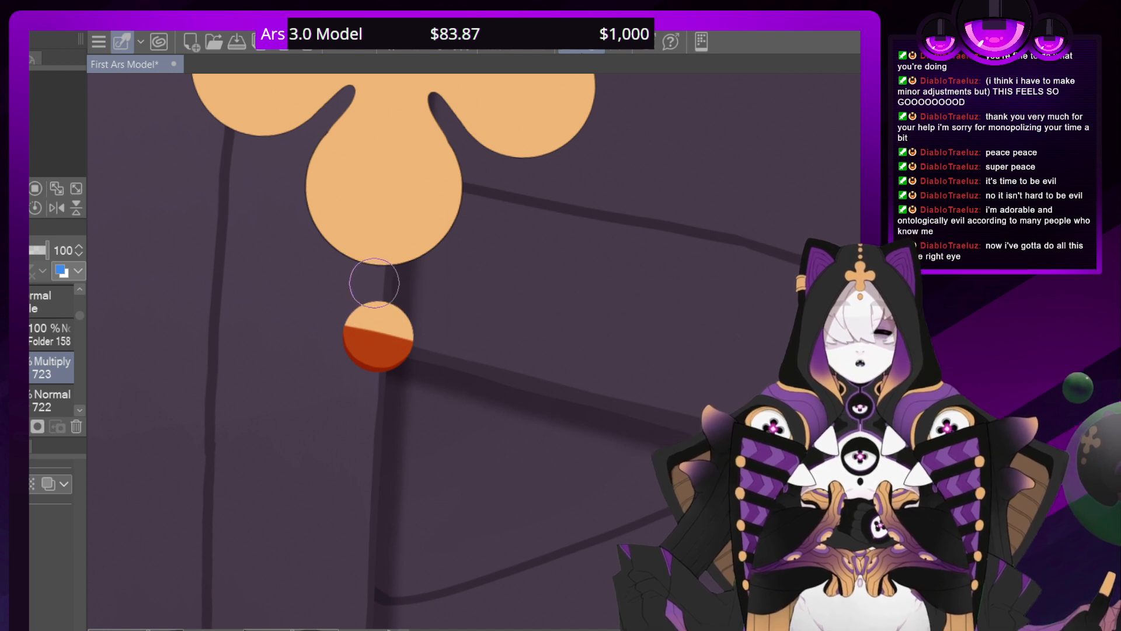
{"action": "mouse_move", "coordinate": [400, 325]}
{"action": "left_mouse_down"}
{"action": "mouse_move", "coordinate": [403, 345]}
{"action": "mouse_move", "coordinate": [397, 332]}
{"action": "left_mouse_up"}
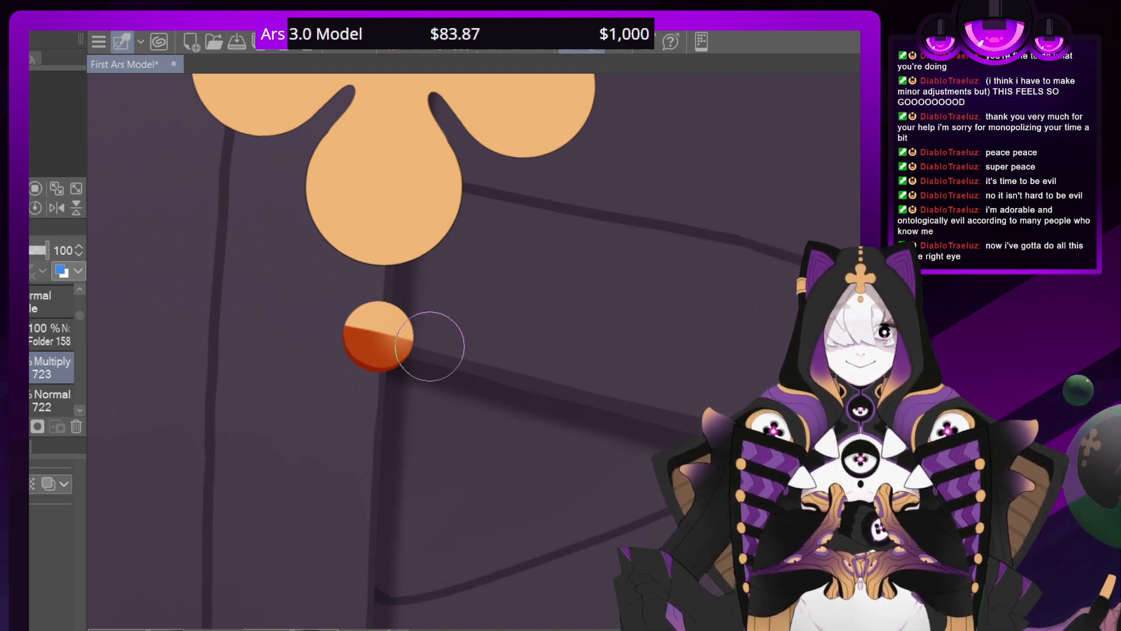
{"action": "left_click_drag", "start_coordinate": [350, 273], "coordinate": [364, 320]}
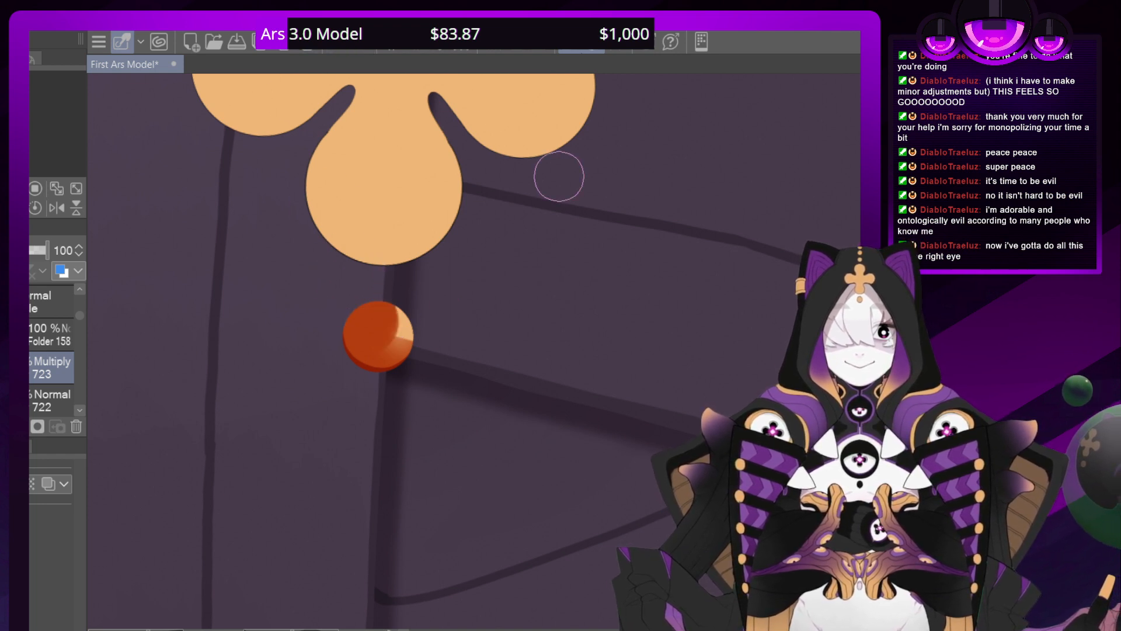
{"action": "key", "text": "ctrl+z"}
{"action": "mouse_move", "coordinate": [380, 268]}
{"action": "left_mouse_down"}
{"action": "mouse_move", "coordinate": [383, 302]}
{"action": "mouse_move", "coordinate": [356, 272]}
{"action": "mouse_move", "coordinate": [364, 339]}
{"action": "mouse_move", "coordinate": [341, 250]}
{"action": "mouse_move", "coordinate": [374, 277]}
{"action": "mouse_move", "coordinate": [404, 334]}
{"action": "mouse_move", "coordinate": [349, 262]}
{"action": "mouse_move", "coordinate": [390, 305]}
{"action": "mouse_move", "coordinate": [323, 291]}
{"action": "mouse_move", "coordinate": [366, 314]}
{"action": "mouse_move", "coordinate": [344, 240]}
{"action": "mouse_move", "coordinate": [330, 298]}
{"action": "mouse_move", "coordinate": [342, 310]}
{"action": "mouse_move", "coordinate": [345, 273]}
{"action": "mouse_move", "coordinate": [383, 266]}
{"action": "mouse_move", "coordinate": [367, 302]}
{"action": "left_mouse_up"}
{"action": "mouse_move", "coordinate": [379, 350]}
{"action": "left_mouse_down"}
{"action": "mouse_move", "coordinate": [357, 333]}
{"action": "mouse_move", "coordinate": [384, 302]}
{"action": "left_mouse_up"}
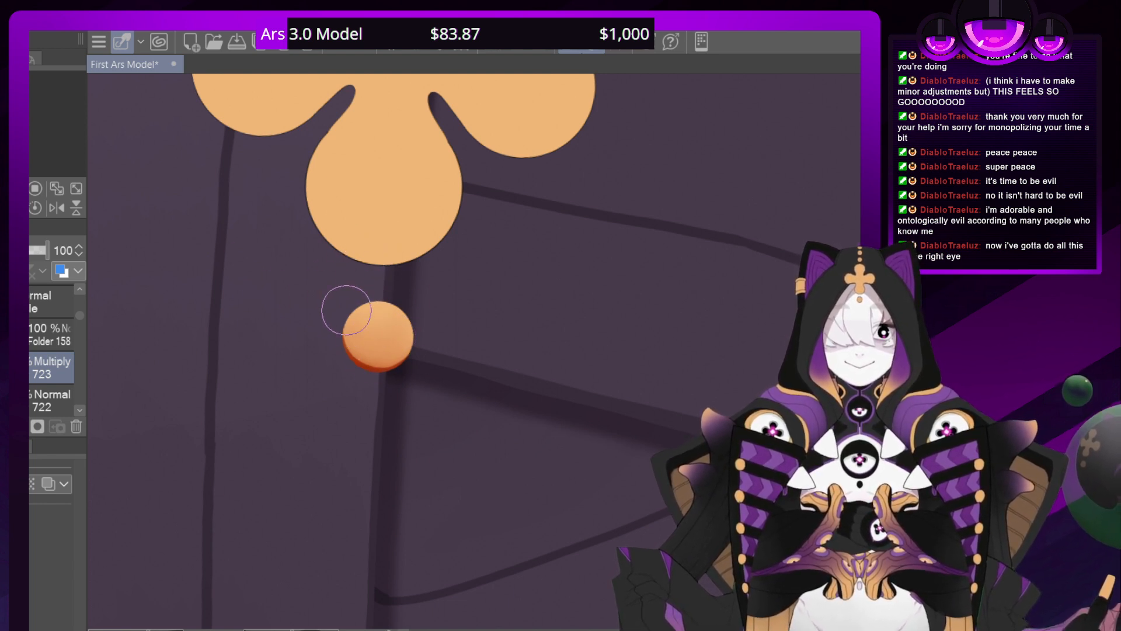
{"action": "mouse_move", "coordinate": [375, 352]}
{"action": "left_mouse_down"}
{"action": "mouse_move", "coordinate": [371, 366]}
{"action": "mouse_move", "coordinate": [340, 347]}
{"action": "left_mouse_up"}
Paint a soft yellow highlight on the dot's upper part, using a new Add layer directly above its base layer
{"action": "left_click", "coordinate": [41, 401]}
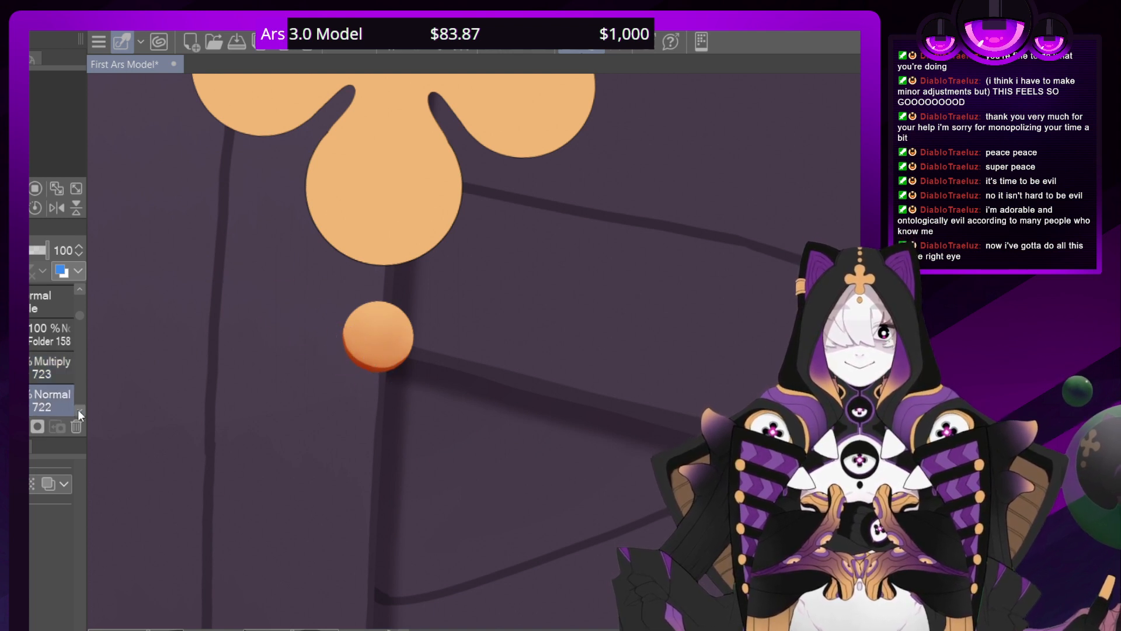
{"action": "scroll", "coordinate": [32, 404], "scroll_direction": "down", "scroll_amount": 1}
{"action": "left_click", "coordinate": [32, 405]}
{"action": "key", "text": "ctrl+shift+n"}
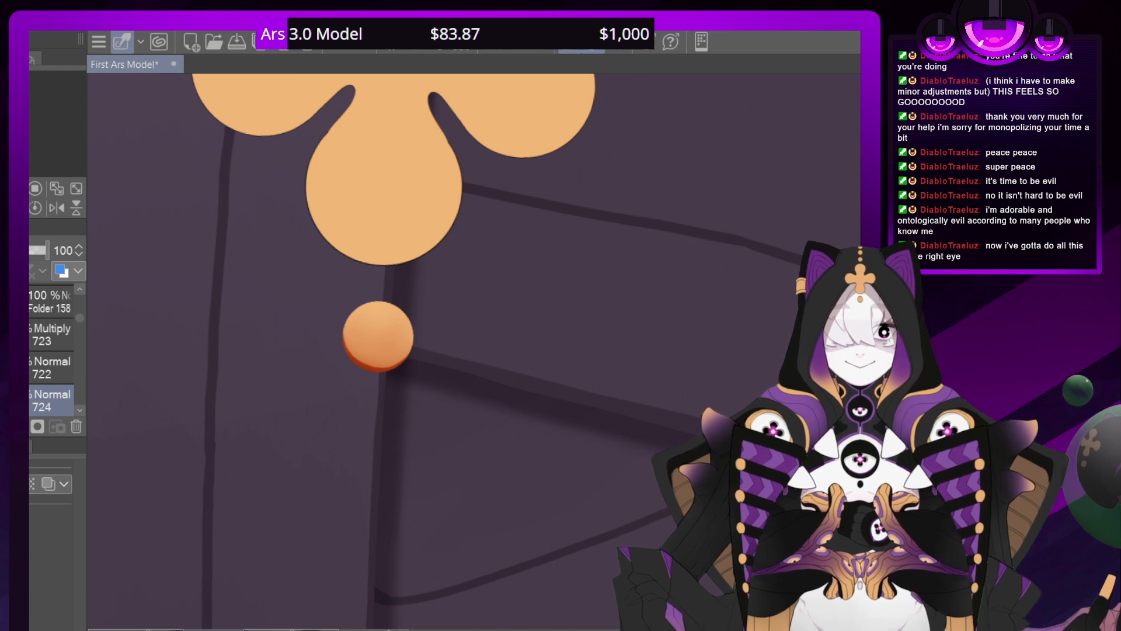
{"action": "mouse_move", "coordinate": [358, 318]}
{"action": "left_mouse_down"}
{"action": "mouse_move", "coordinate": [345, 292]}
{"action": "mouse_move", "coordinate": [391, 305]}
{"action": "mouse_move", "coordinate": [347, 298]}
{"action": "mouse_move", "coordinate": [373, 312]}
{"action": "mouse_move", "coordinate": [431, 305]}
{"action": "left_mouse_up"}
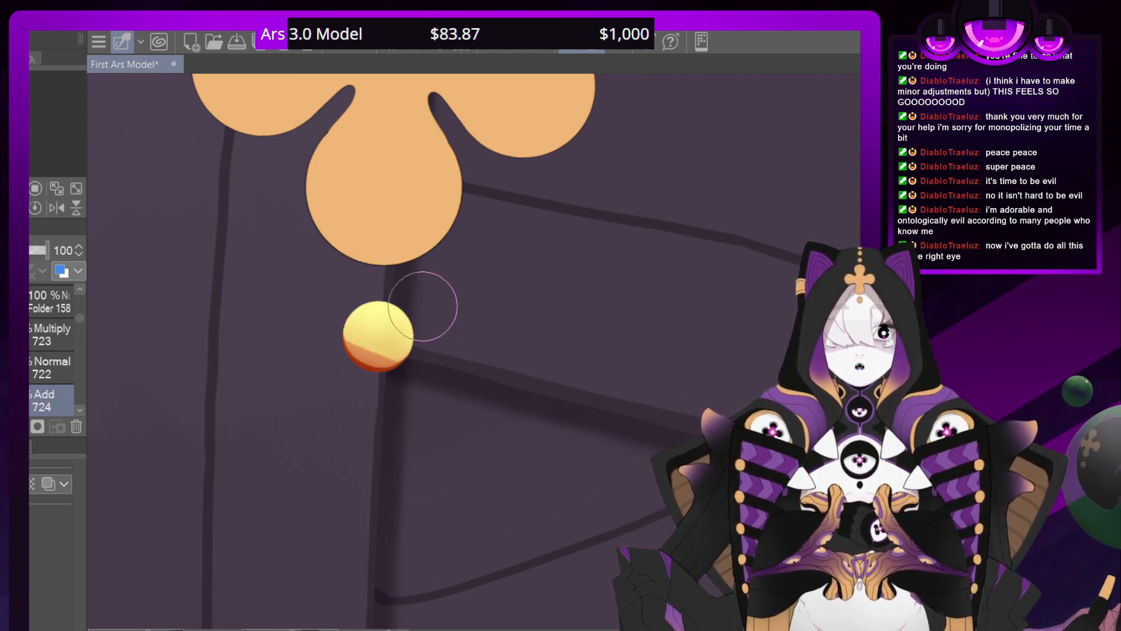
{"action": "mouse_move", "coordinate": [368, 388]}
{"action": "left_mouse_down"}
{"action": "mouse_move", "coordinate": [379, 359]}
{"action": "mouse_move", "coordinate": [405, 363]}
{"action": "mouse_move", "coordinate": [371, 397]}
{"action": "mouse_move", "coordinate": [336, 316]}
{"action": "mouse_move", "coordinate": [380, 413]}
{"action": "mouse_move", "coordinate": [366, 313]}
{"action": "mouse_move", "coordinate": [405, 404]}
{"action": "mouse_move", "coordinate": [356, 337]}
{"action": "left_mouse_up"}
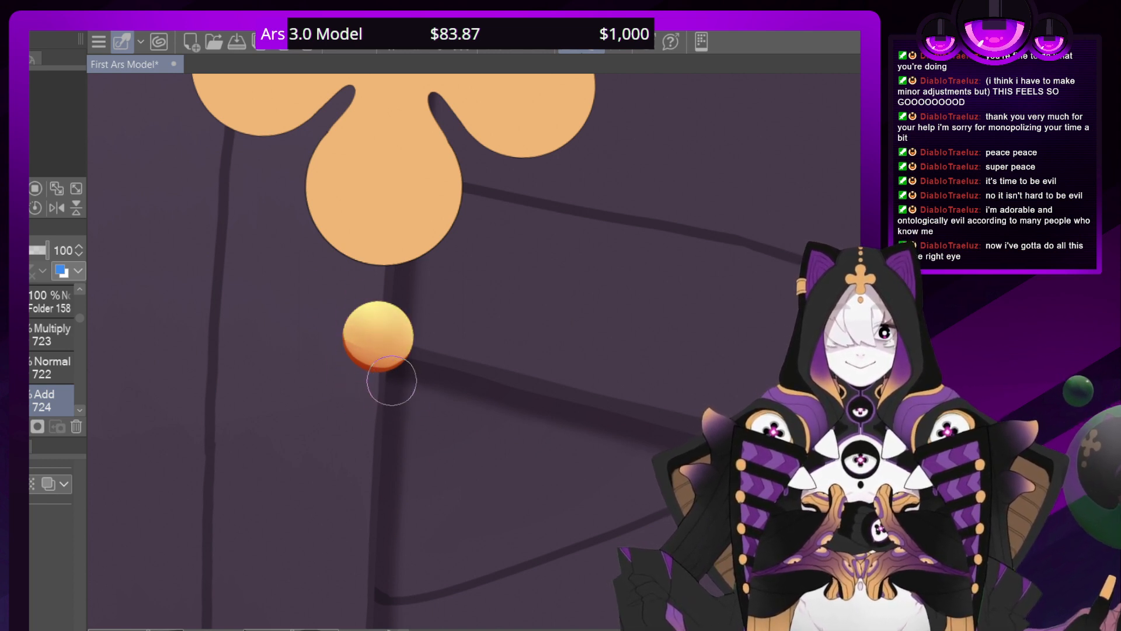
{"action": "key", "text": "ctrl+minus"}
{"action": "key", "text": "ctrl+minus"}
{"action": "key", "text": "ctrl+minus"}
{"action": "key", "text": "ctrl+minus"}
{"action": "key", "text": "ctrl+minus"}
{"action": "key", "text": "ctrl+minus"}
{"action": "key", "text": "ctrl+minus"}
{"action": "key", "text": "ctrl+minus"}
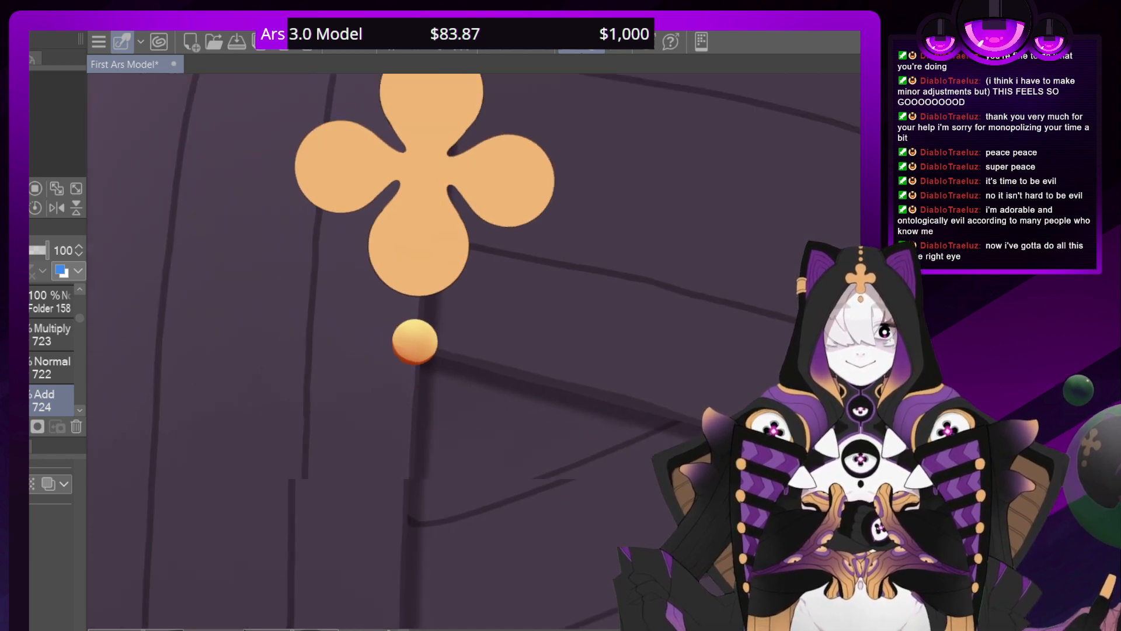
{"action": "key", "text": "ctrl+plus"}
{"action": "key", "text": "ctrl+plus"}
{"action": "key", "text": "ctrl+plus"}
{"action": "key", "text": "ctrl+plus"}
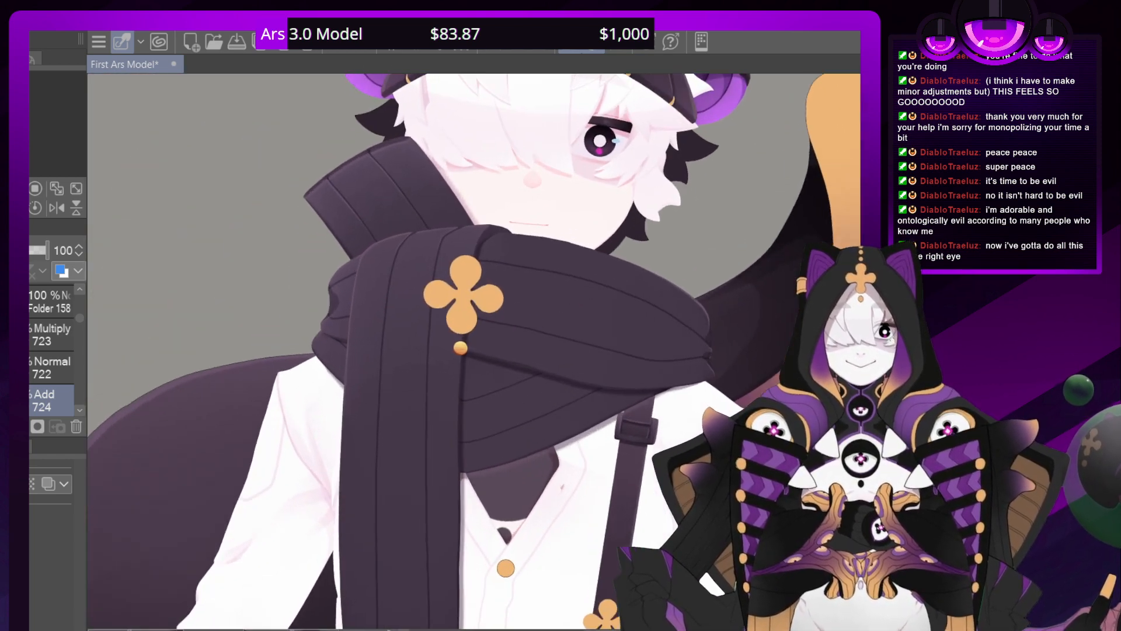
Tone down the dot's Add highlight and collapse the folder holding the dot's layers
{"action": "left_click", "coordinate": [31, 339]}
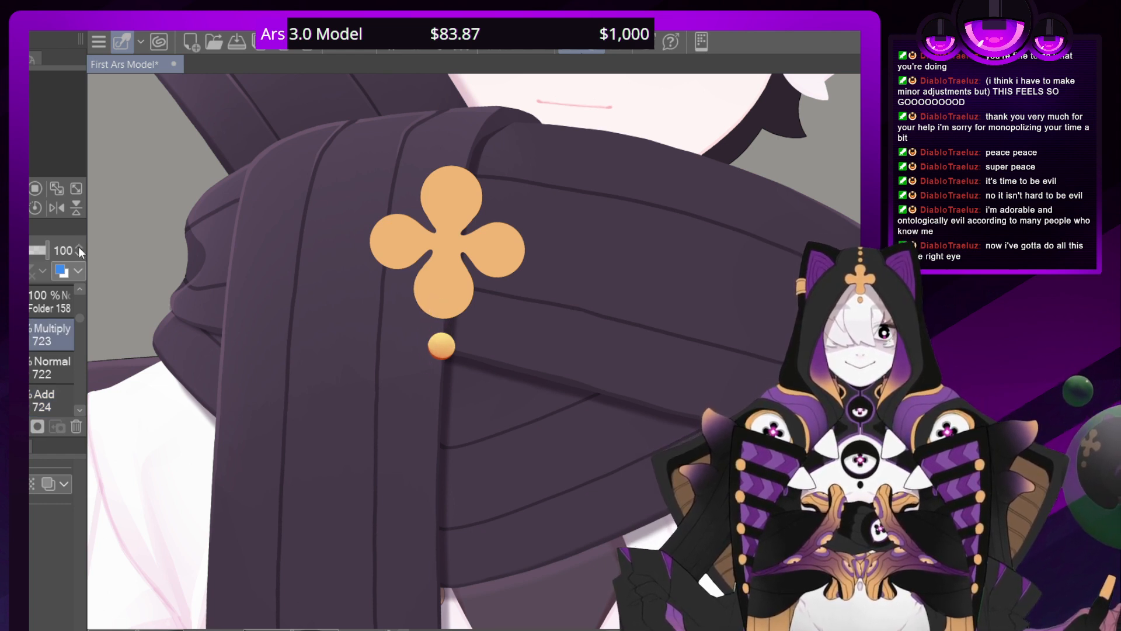
{"action": "left_click", "coordinate": [35, 402]}
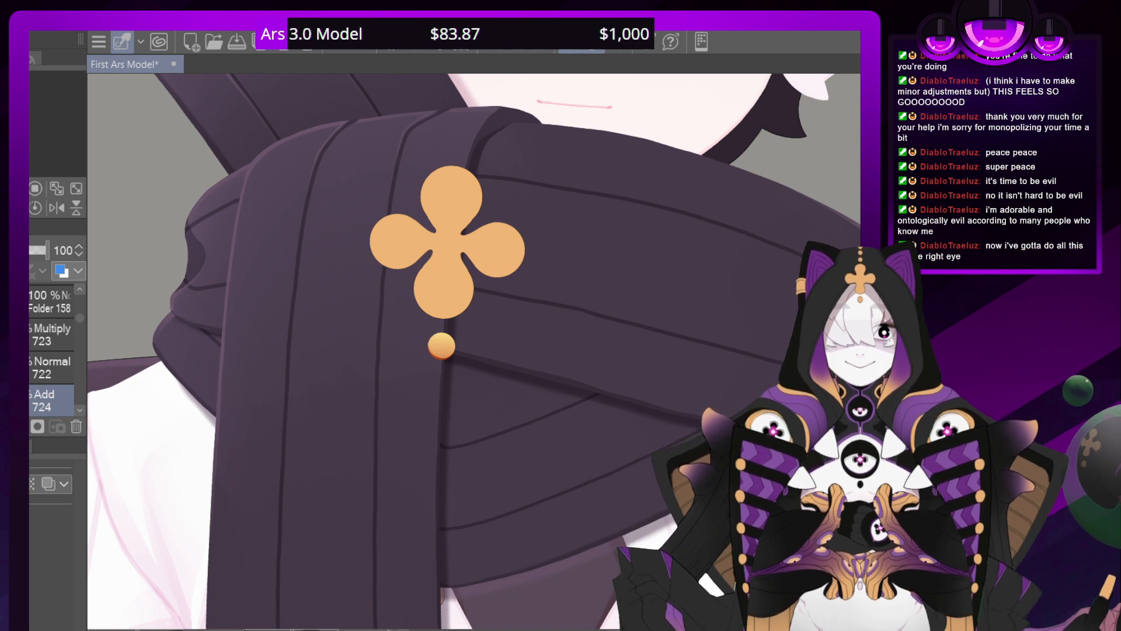
{"action": "left_click", "coordinate": [32, 302]}
{"action": "left_click_drag", "start_coordinate": [78, 319], "coordinate": [80, 314]}
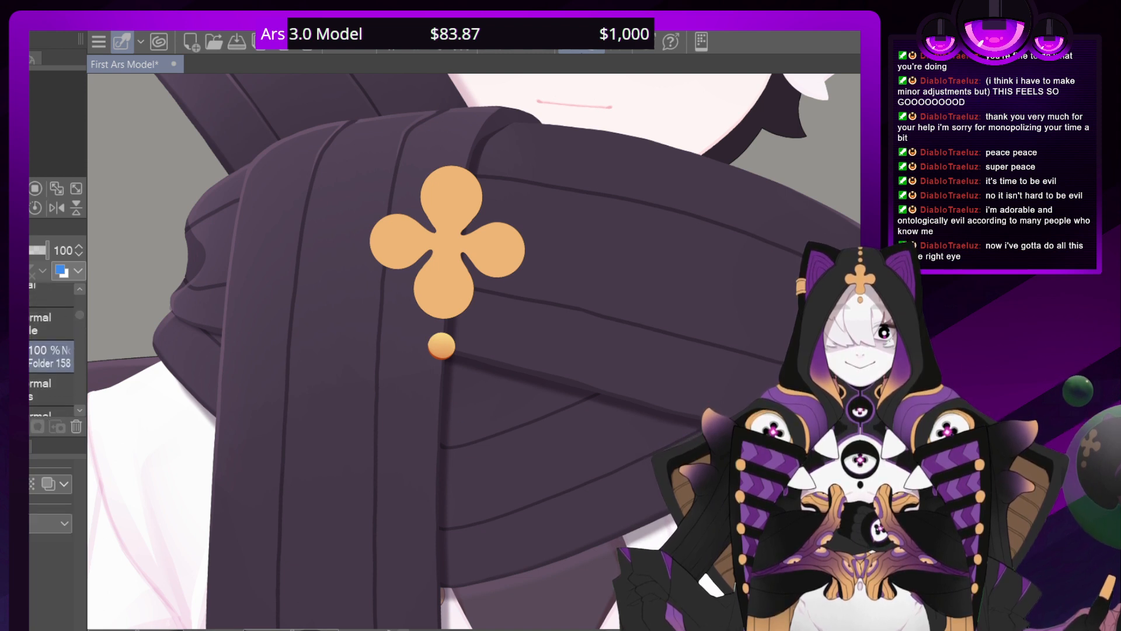
{"action": "left_click", "coordinate": [76, 426]}
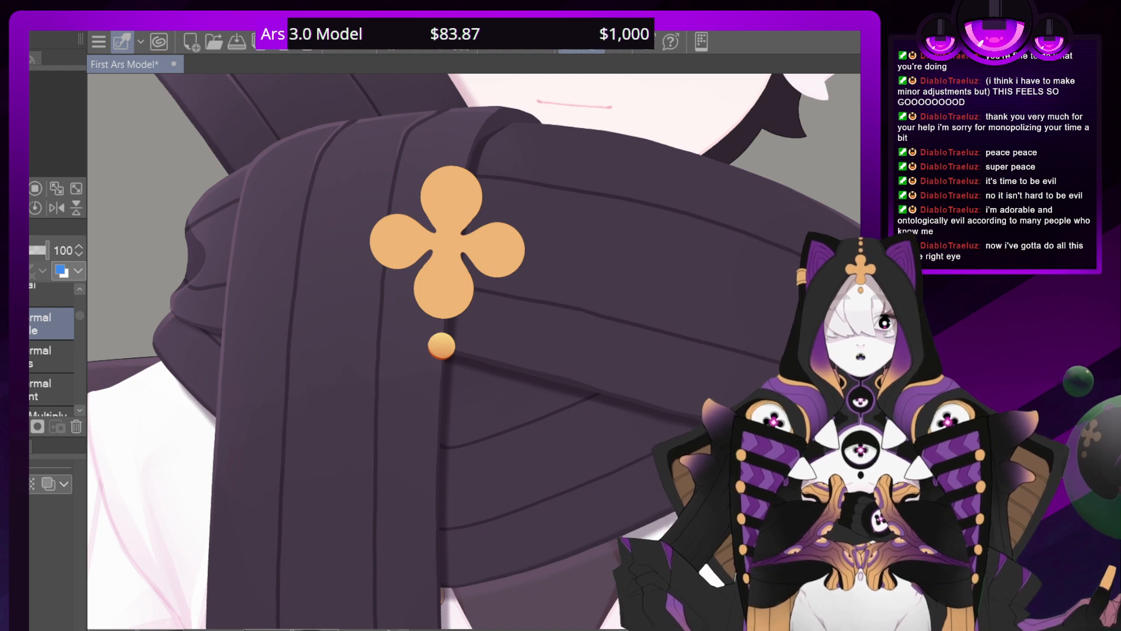
Add a new layer above layer 390 in the scarf's layers for the clover's edge shading
{"action": "left_click", "coordinate": [79, 407]}
{"action": "left_click", "coordinate": [79, 408]}
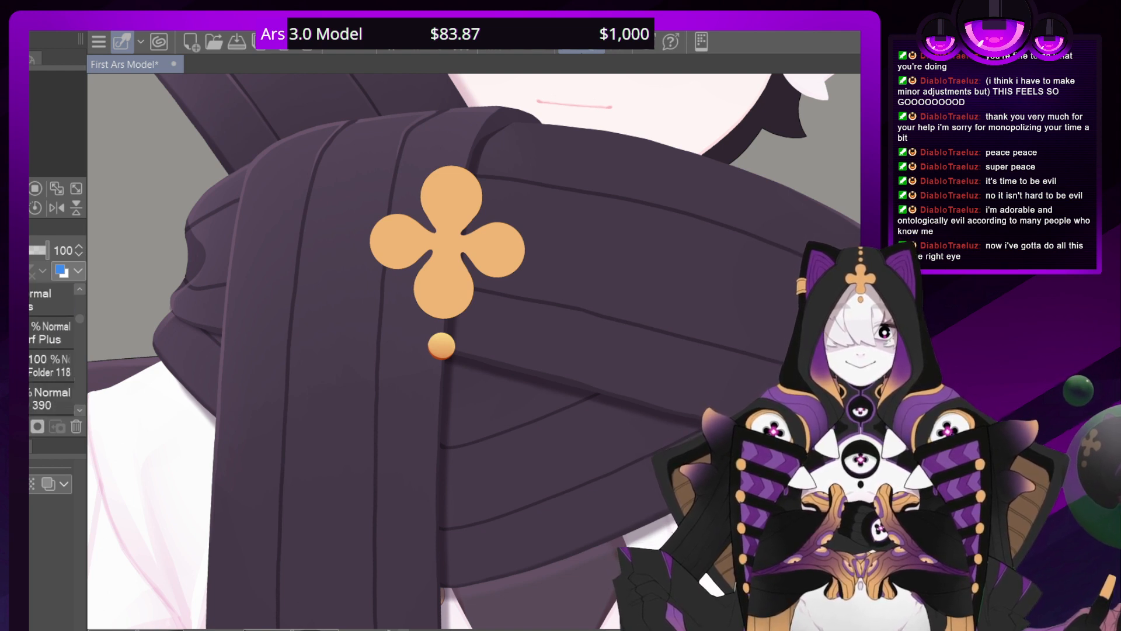
{"action": "left_click", "coordinate": [31, 397]}
{"action": "left_click", "coordinate": [76, 426]}
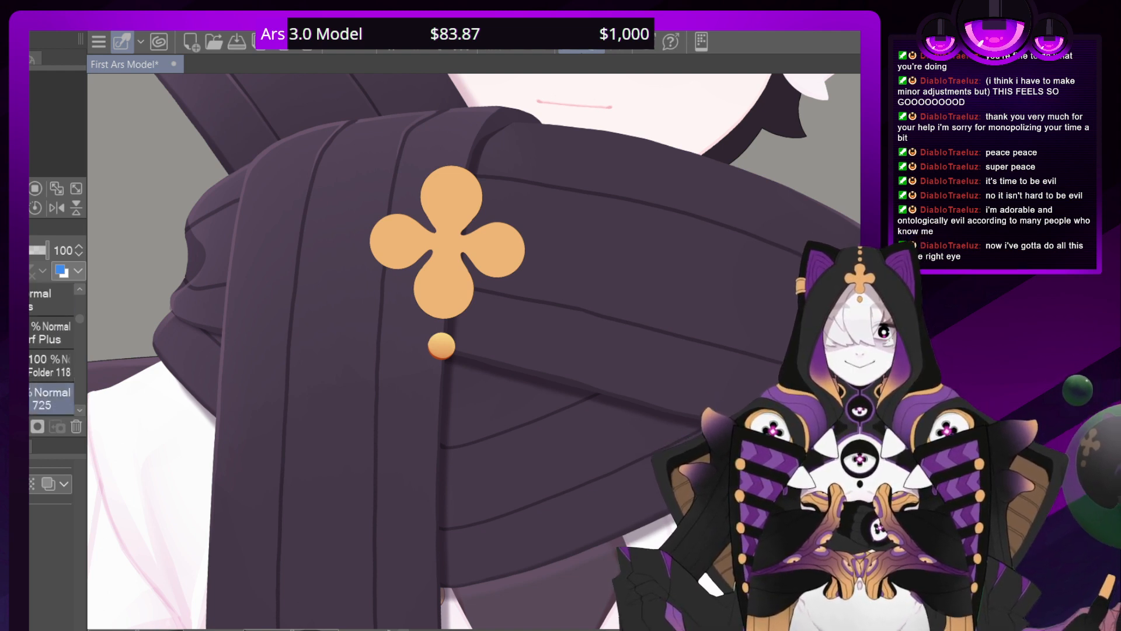
Paint a thin dark orange shadow along the lower edge of the scarf clover's left petal, from the inner notch outward
{"action": "scroll", "coordinate": [480, 353], "scroll_direction": "up", "scroll_amount": 5}
{"action": "scroll", "coordinate": [480, 353], "scroll_direction": "down", "scroll_amount": 1}
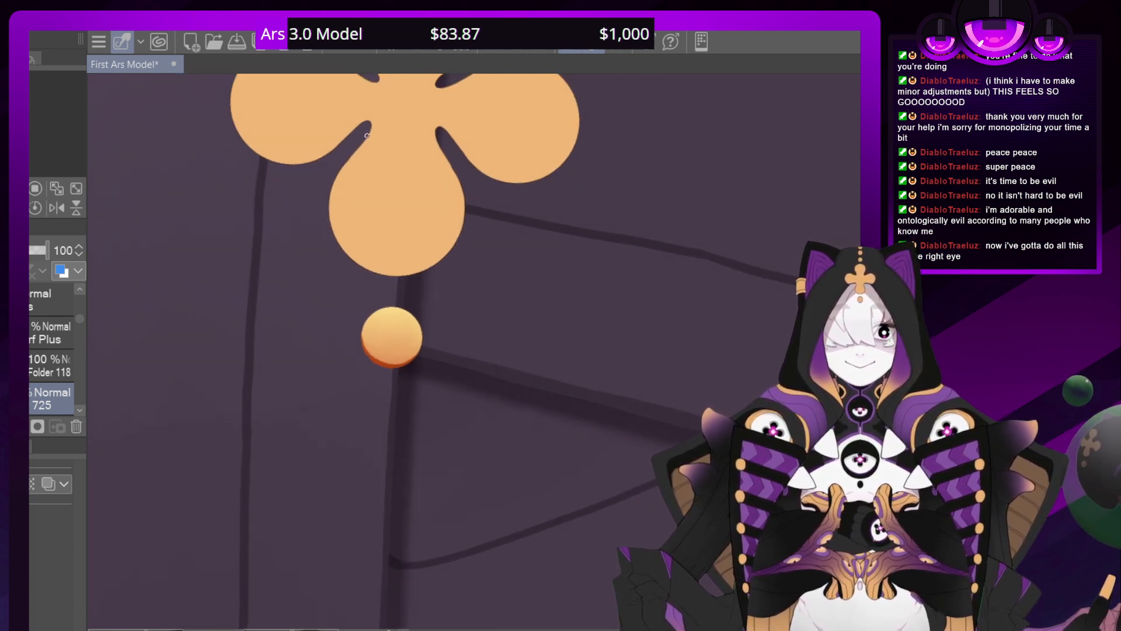
{"action": "mouse_move", "coordinate": [371, 128]}
{"action": "left_mouse_down"}
{"action": "mouse_move", "coordinate": [348, 137]}
{"action": "mouse_move", "coordinate": [372, 123]}
{"action": "mouse_move", "coordinate": [358, 121]}
{"action": "mouse_move", "coordinate": [309, 165]}
{"action": "left_mouse_up"}
{"action": "left_click_drag", "start_coordinate": [364, 121], "coordinate": [311, 163]}
{"action": "left_click_drag", "start_coordinate": [354, 129], "coordinate": [301, 164]}
{"action": "left_click", "coordinate": [338, 45]}
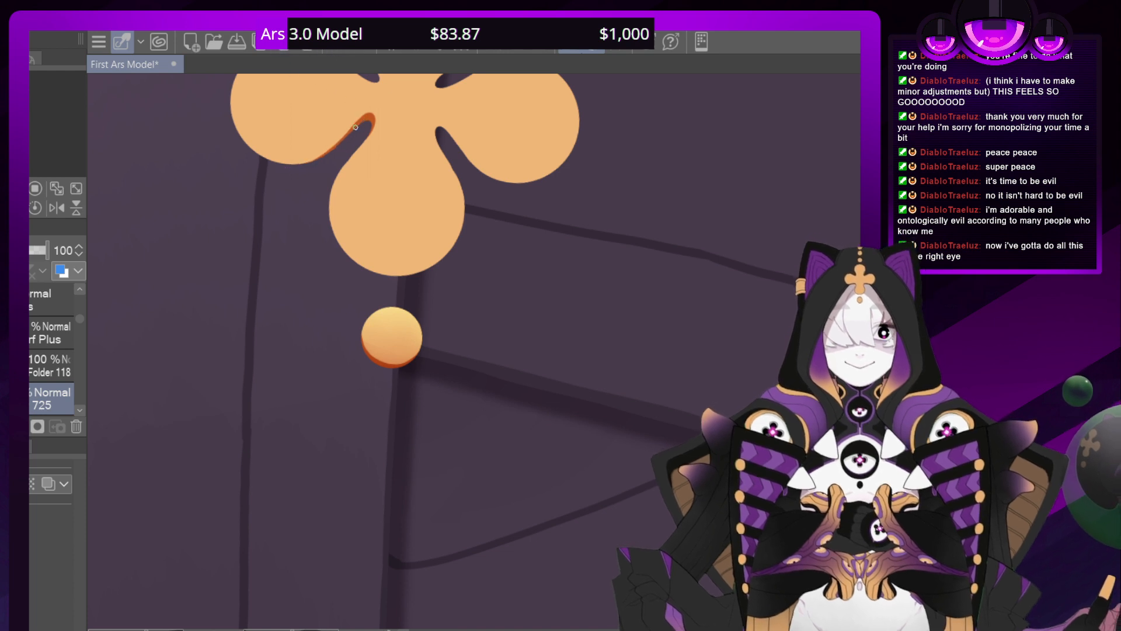
{"action": "left_click_drag", "start_coordinate": [357, 124], "coordinate": [292, 165]}
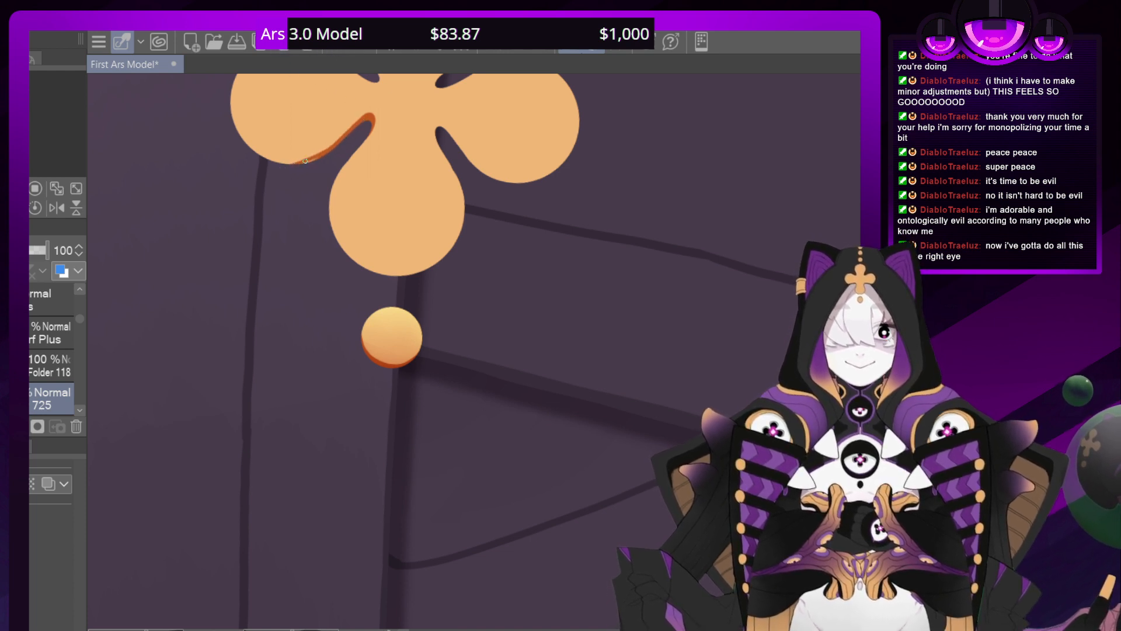
{"action": "left_click", "coordinate": [337, 46]}
{"action": "left_click", "coordinate": [337, 45]}
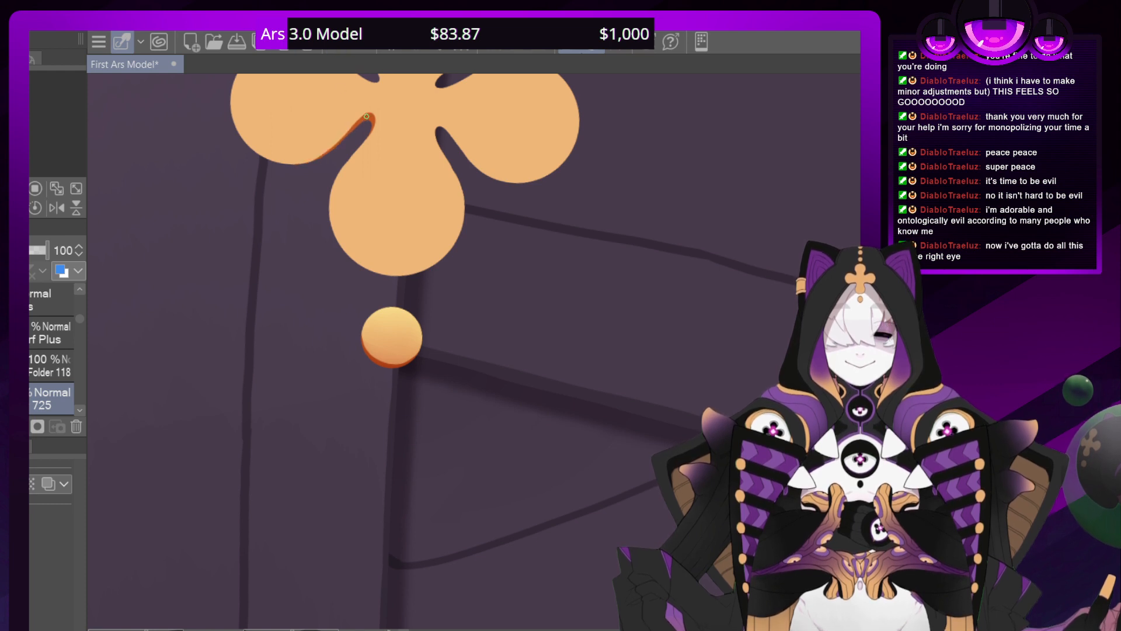
{"action": "left_click_drag", "start_coordinate": [366, 116], "coordinate": [298, 165]}
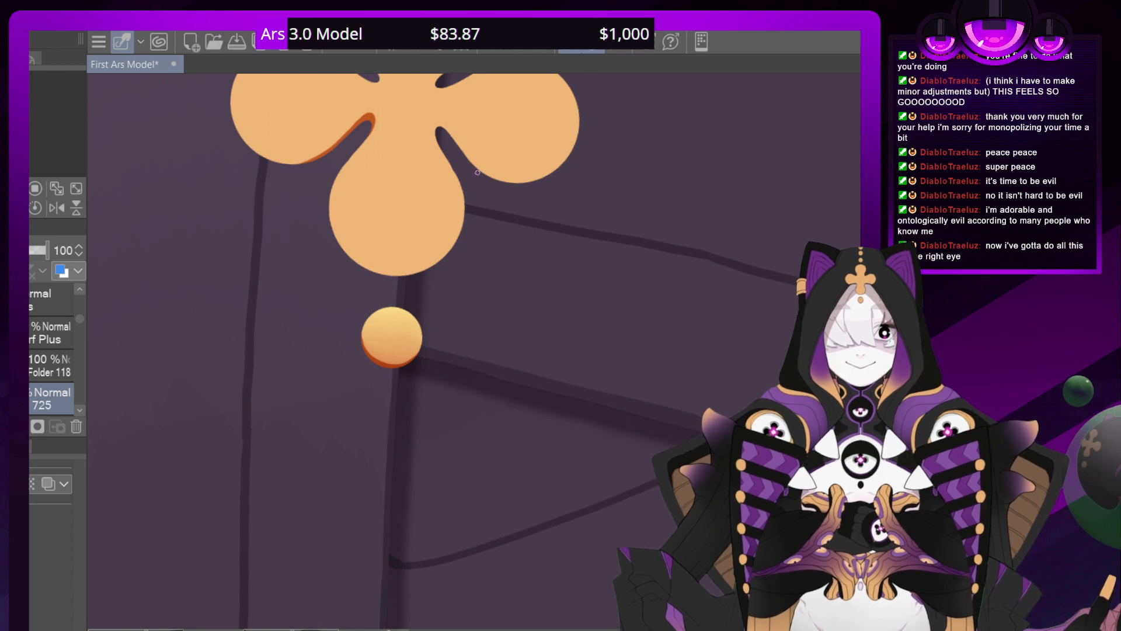
Paint a thin dark orange shadow along the lower edge of the clover's right petal, from the inner notch outward
{"action": "mouse_move", "coordinate": [464, 156]}
{"action": "left_mouse_down"}
{"action": "mouse_move", "coordinate": [436, 122]}
{"action": "mouse_move", "coordinate": [441, 144]}
{"action": "left_mouse_up"}
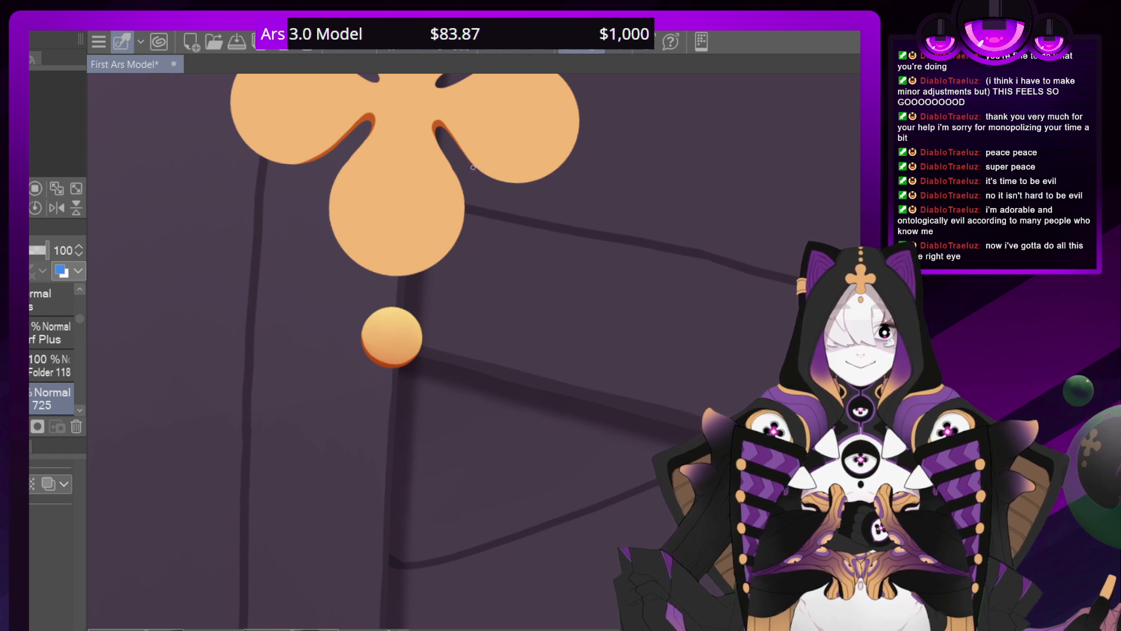
{"action": "left_click_drag", "start_coordinate": [470, 161], "coordinate": [443, 121]}
{"action": "left_click_drag", "start_coordinate": [374, 234], "coordinate": [449, 323]}
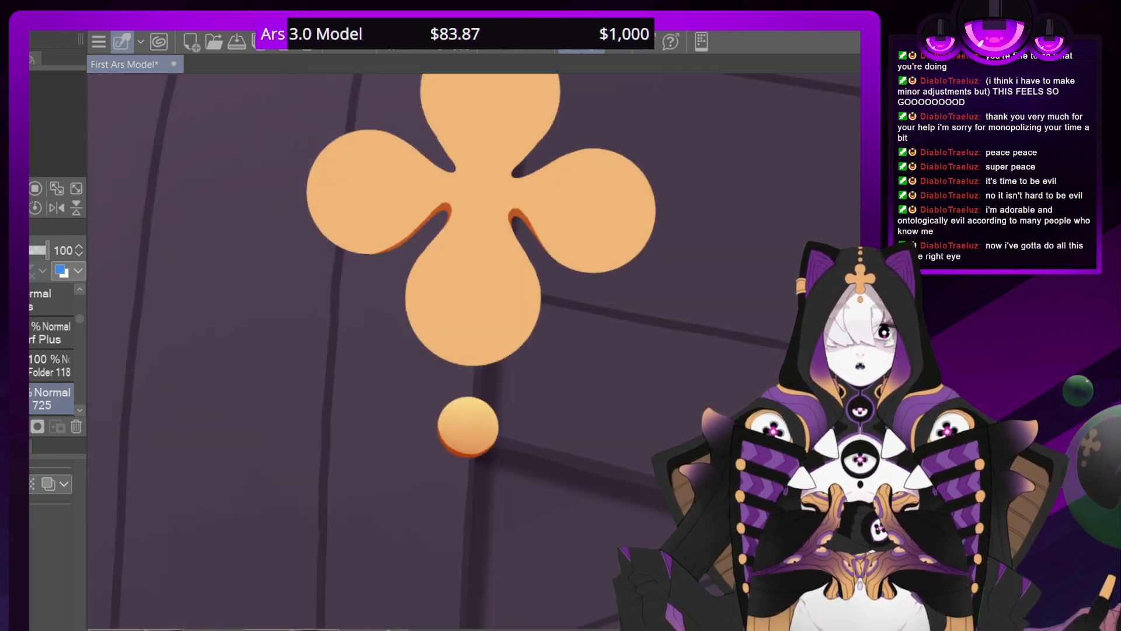
{"action": "mouse_move", "coordinate": [550, 254]}
{"action": "left_mouse_down"}
{"action": "mouse_move", "coordinate": [572, 271]}
{"action": "mouse_move", "coordinate": [556, 259]}
{"action": "left_mouse_up"}
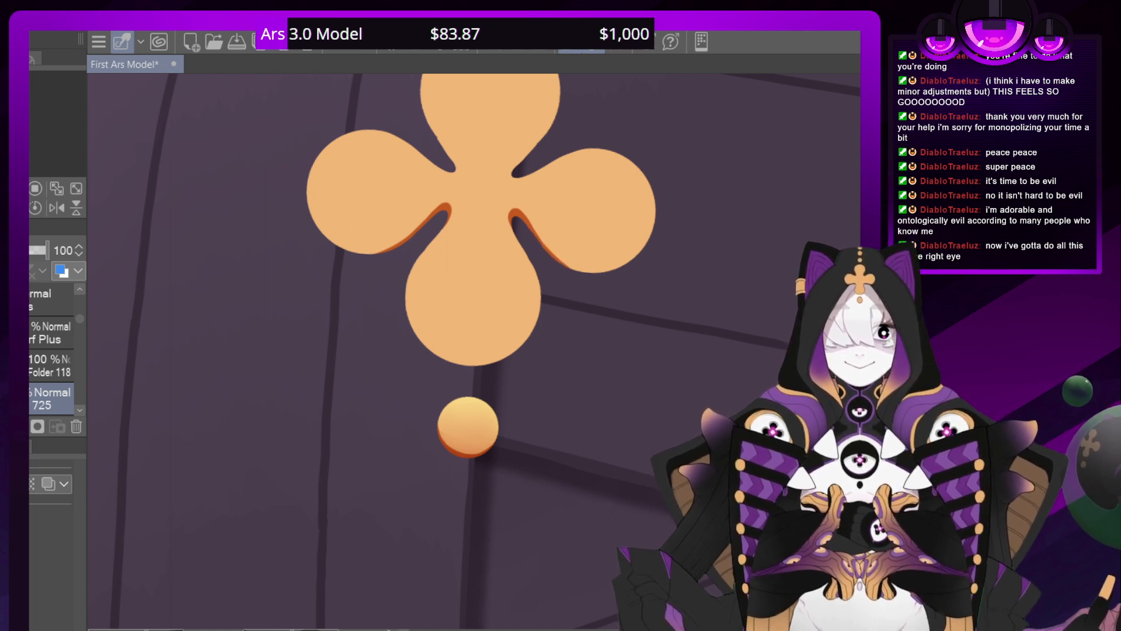
{"action": "scroll", "coordinate": [480, 345], "scroll_direction": "down", "scroll_amount": 10}
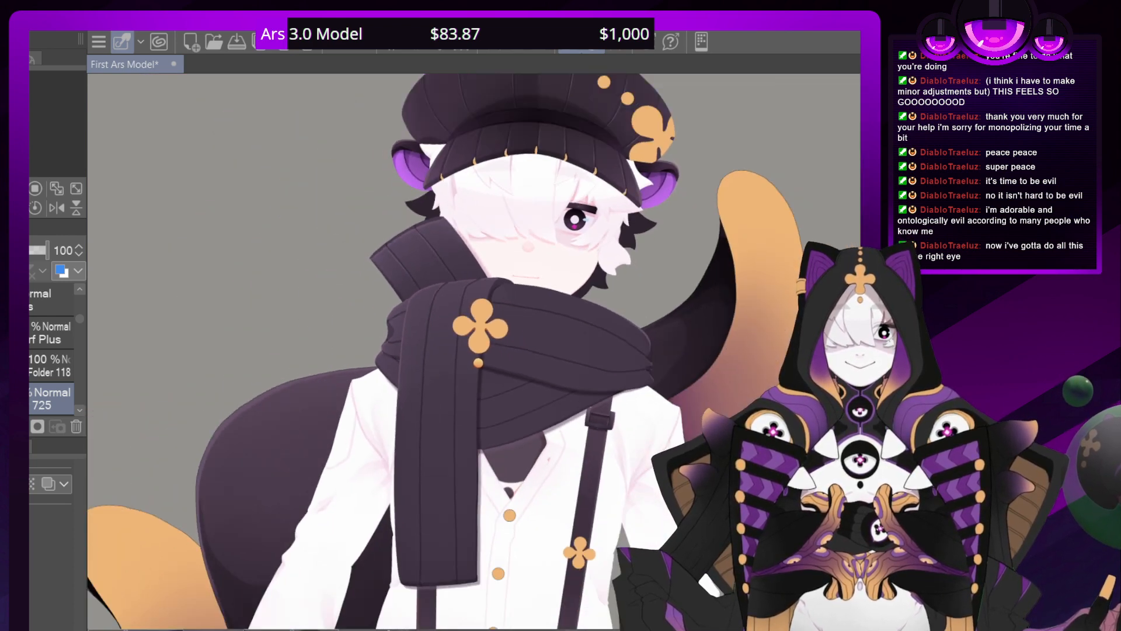
Paint a thin dark orange shadow along the bottom petal's lower left edge and undo the thick stroke across its tip
{"action": "scroll", "coordinate": [480, 350], "scroll_direction": "up", "scroll_amount": 10}
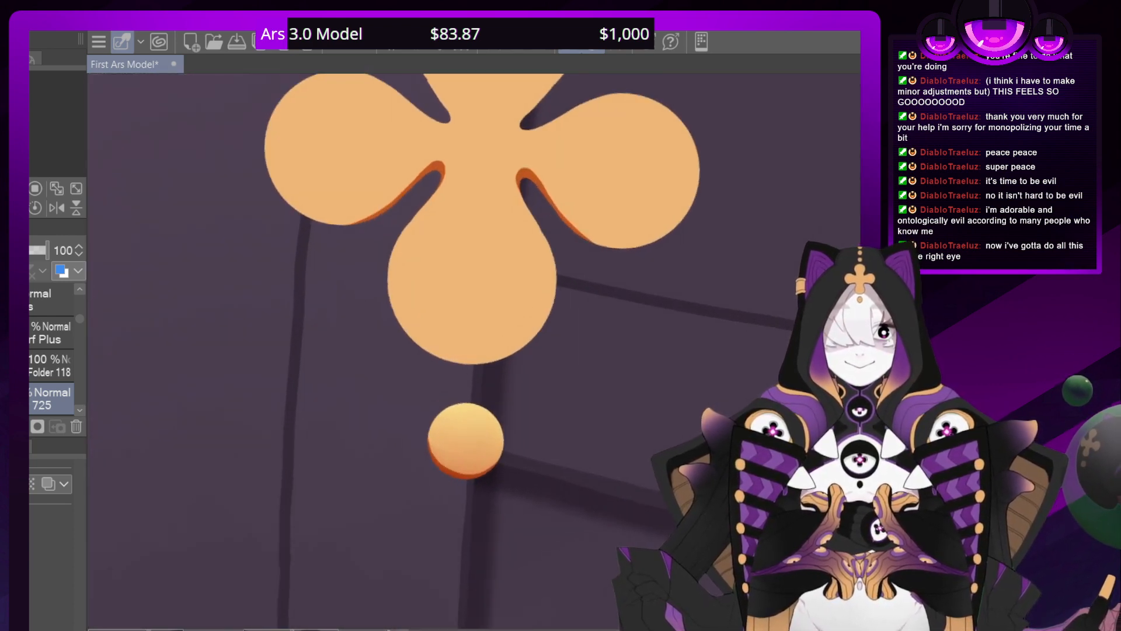
{"action": "scroll", "coordinate": [479, 353], "scroll_direction": "up", "scroll_amount": 3}
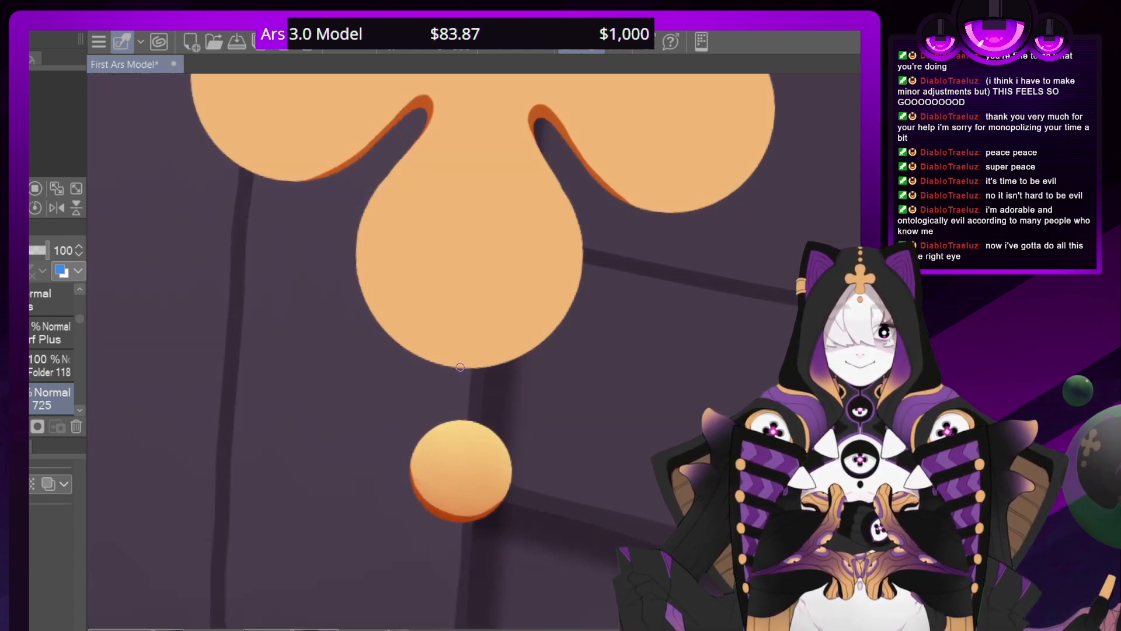
{"action": "left_click_drag", "start_coordinate": [459, 367], "coordinate": [378, 320]}
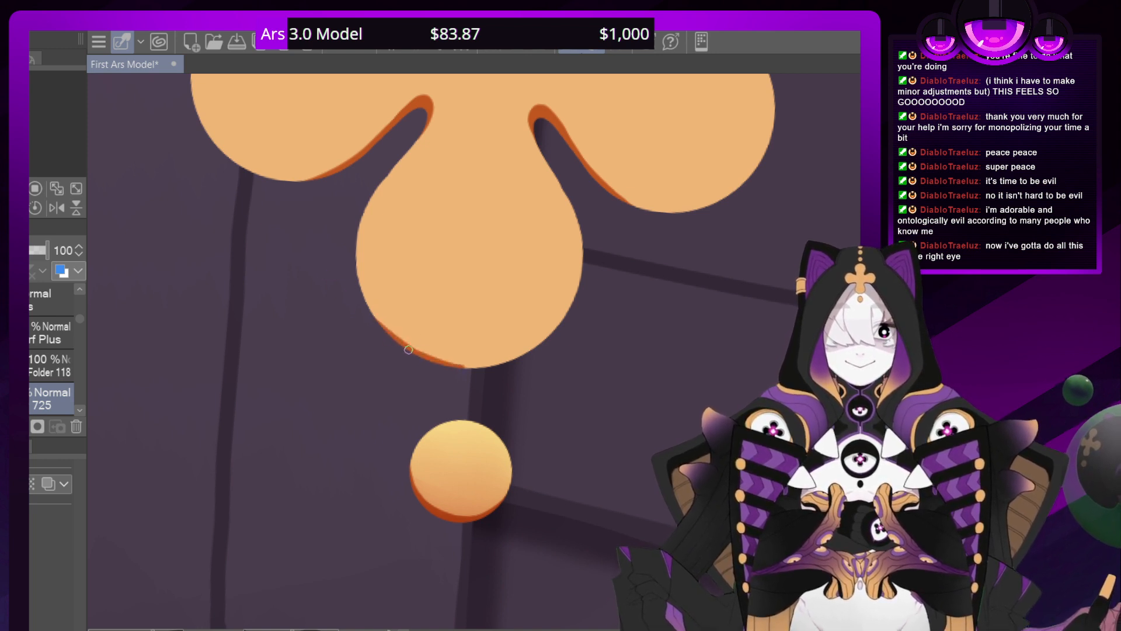
{"action": "left_click_drag", "start_coordinate": [415, 353], "coordinate": [357, 283]}
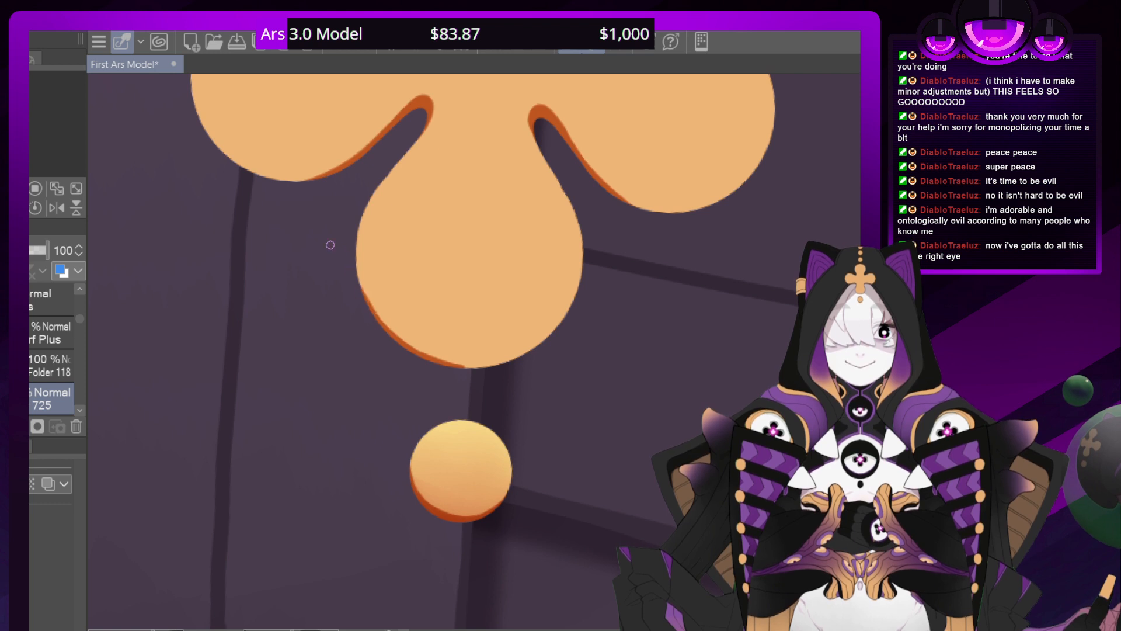
{"action": "key", "text": "e"}
{"action": "left_click_drag", "start_coordinate": [485, 368], "coordinate": [475, 364]}
{"action": "left_click", "coordinate": [337, 43]}
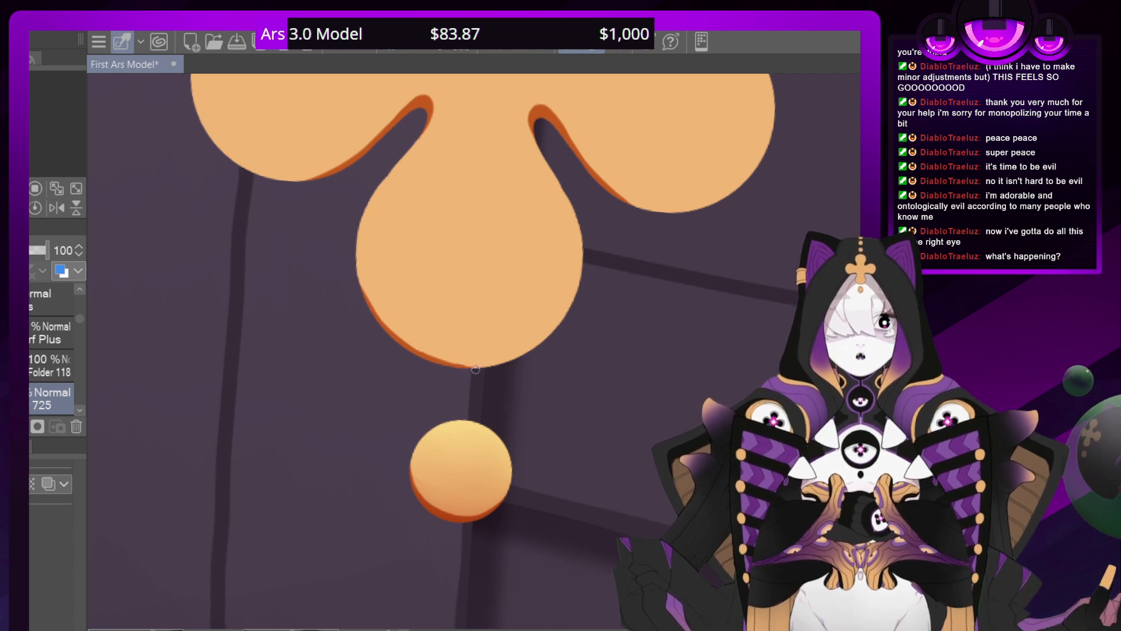
{"action": "left_click_drag", "start_coordinate": [460, 365], "coordinate": [521, 346]}
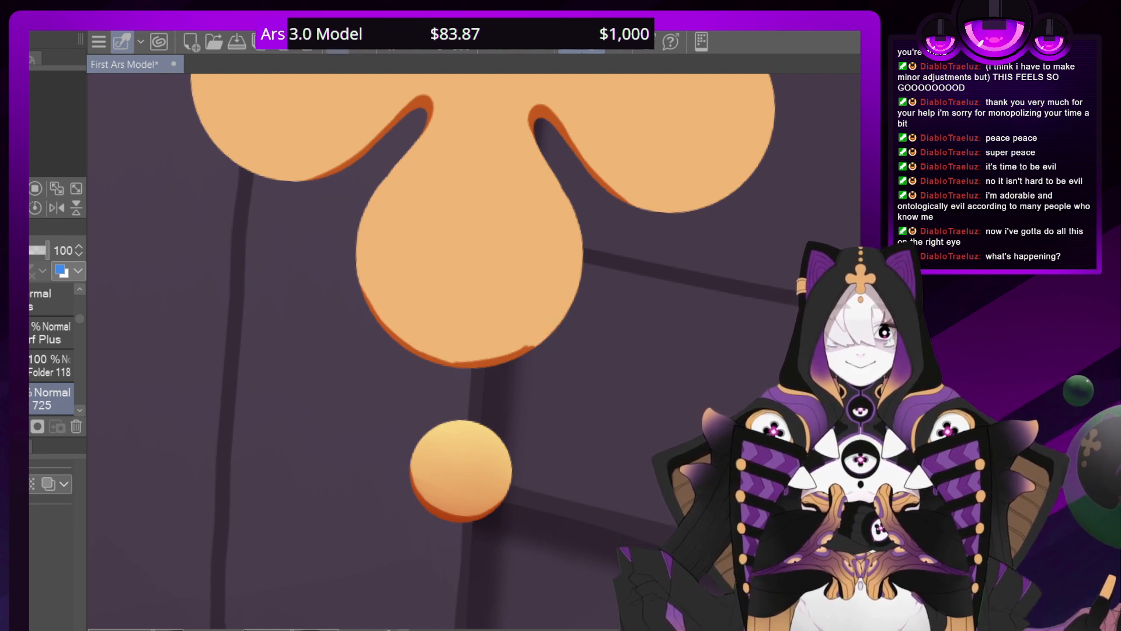
{"action": "key", "text": "ctrl+z"}
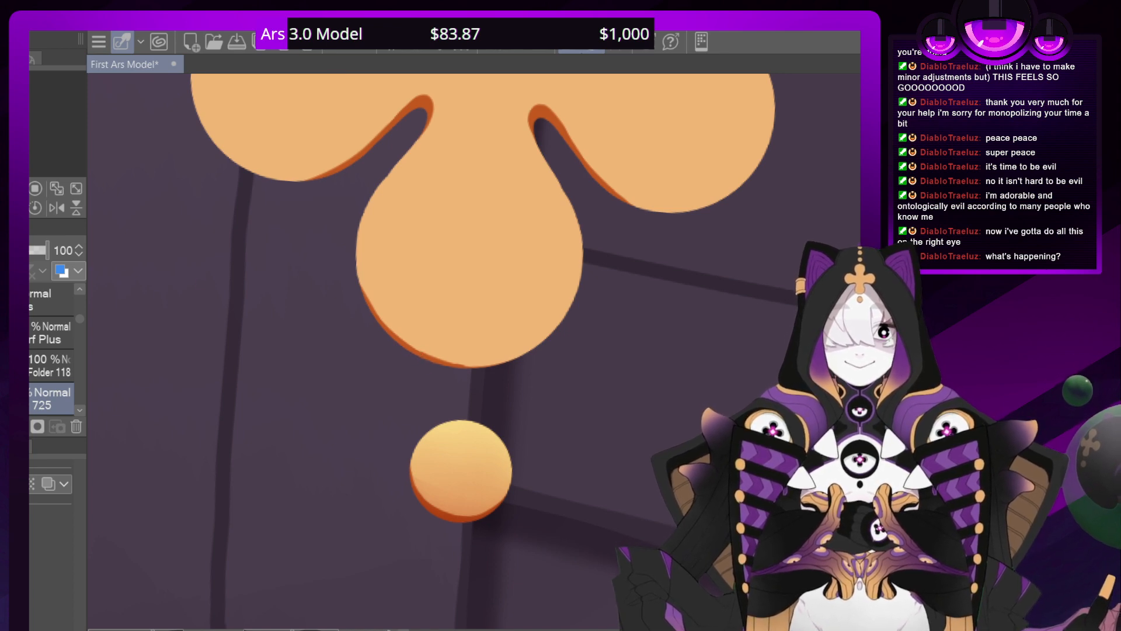
Rotate the canvas and continue the thin dark orange shadow around the bottom petal's tip and up its right side
{"action": "left_click_drag", "start_coordinate": [461, 470], "coordinate": [601, 366]}
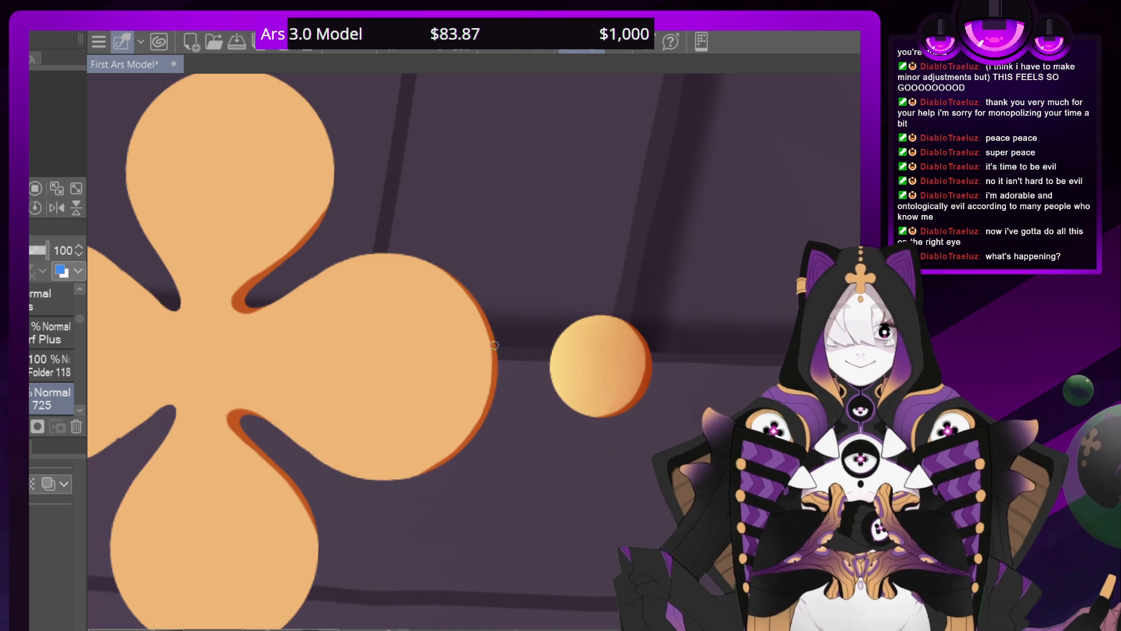
{"action": "left_click_drag", "start_coordinate": [483, 317], "coordinate": [491, 338]}
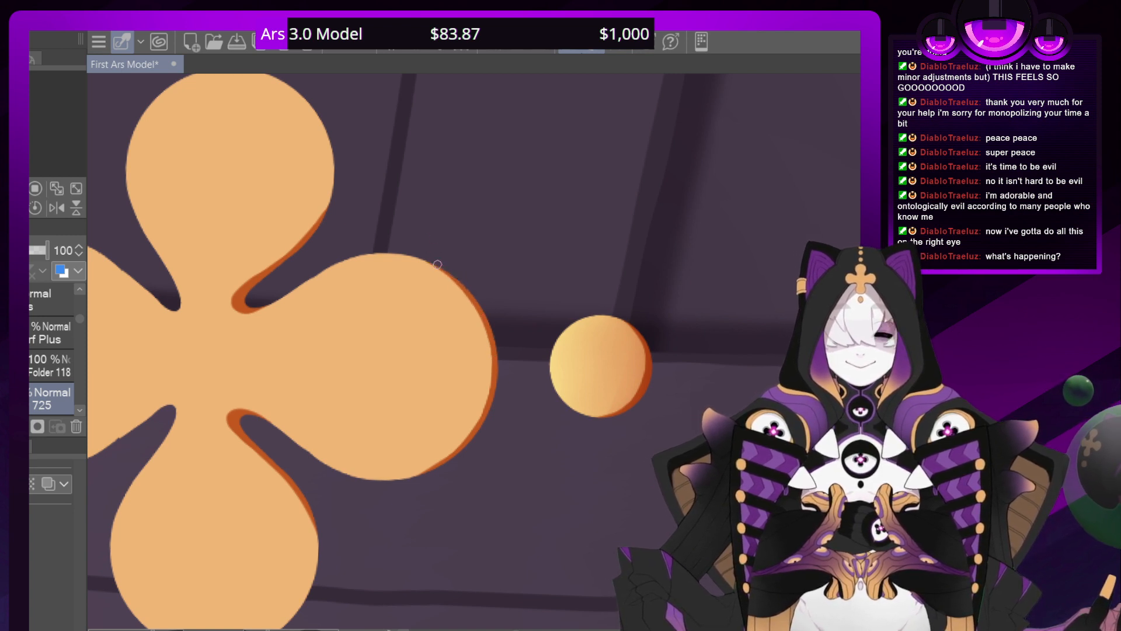
{"action": "key", "text": "ctrl+minus"}
{"action": "key", "text": "ctrl+minus"}
{"action": "key", "text": "ctrl+minus"}
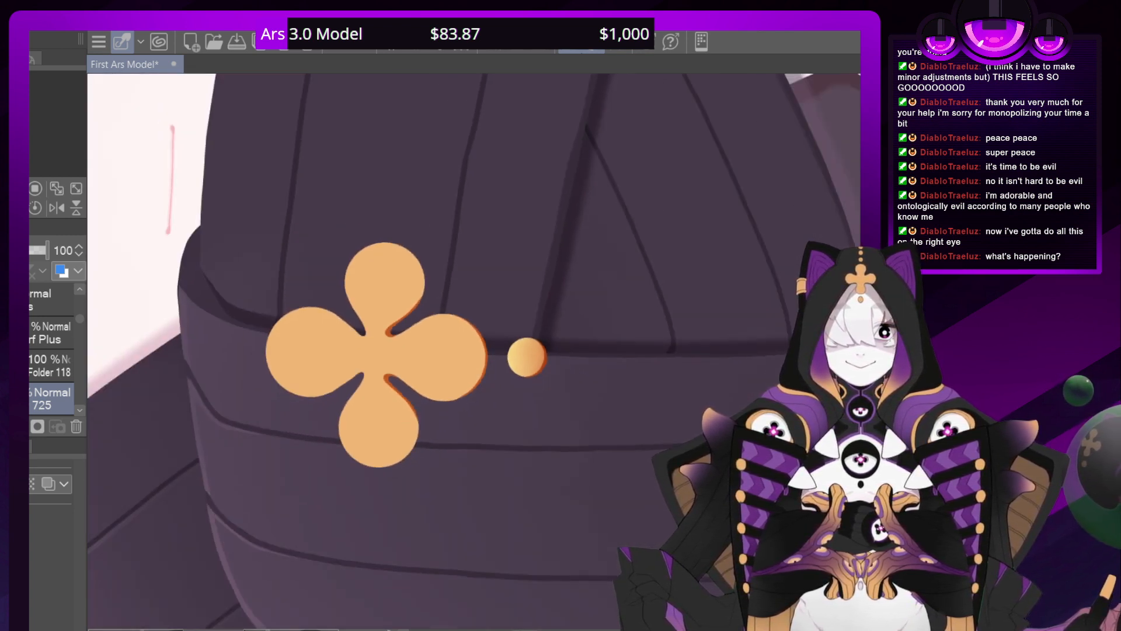
{"action": "key", "text": "shift+space"}
{"action": "key", "text": "ctrl+minus"}
{"action": "key", "text": "ctrl+minus"}
{"action": "key", "text": "ctrl+minus"}
{"action": "key", "text": "ctrl+plus"}
{"action": "key", "text": "ctrl+plus"}
{"action": "key", "text": "ctrl+plus"}
{"action": "key", "text": "ctrl+plus"}
{"action": "key", "text": "ctrl+plus"}
{"action": "key", "text": "ctrl+plus"}
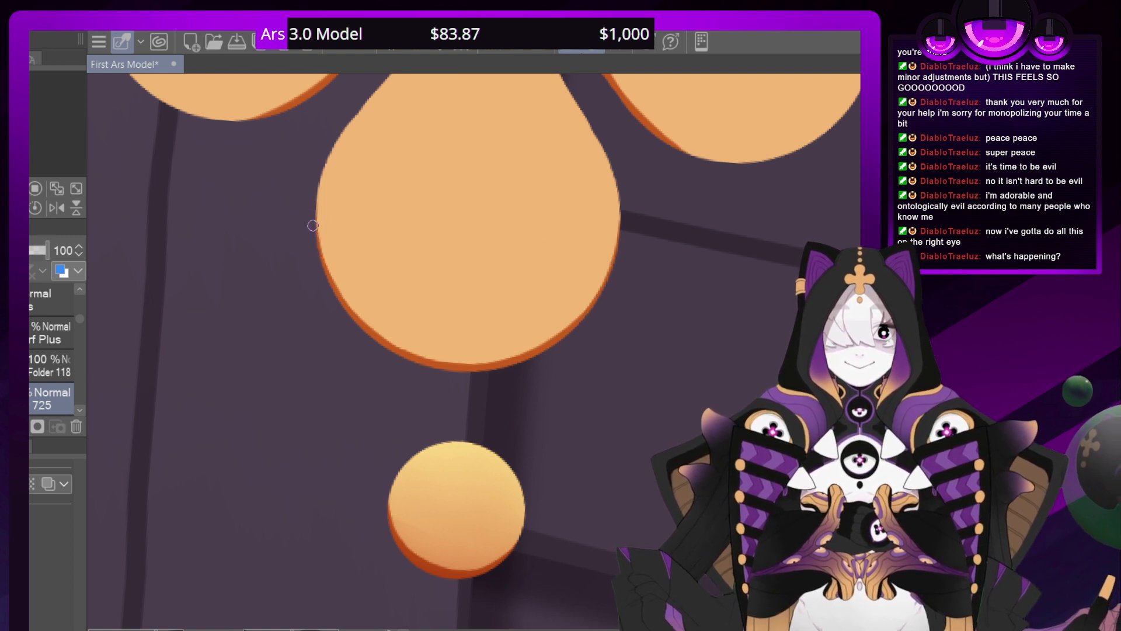
Paint thin dark orange shadows along both lower edges of the clover's top petal, tapering outward from the inner notches
{"action": "key", "text": "ctrl+minus"}
{"action": "key", "text": "ctrl+minus"}
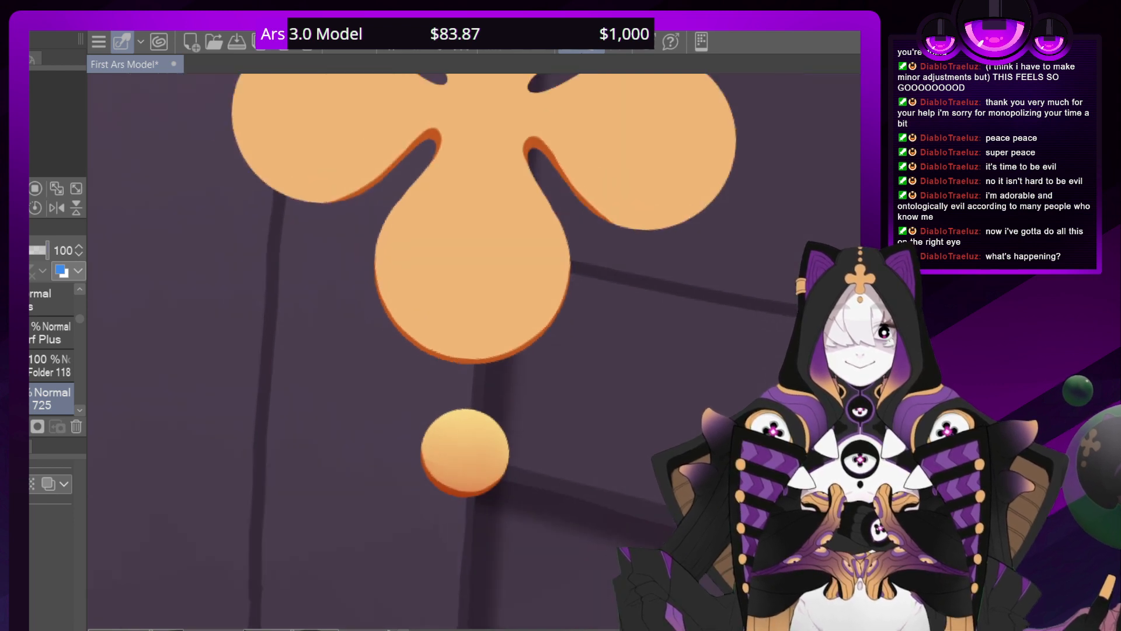
{"action": "key", "text": "ctrl+plus"}
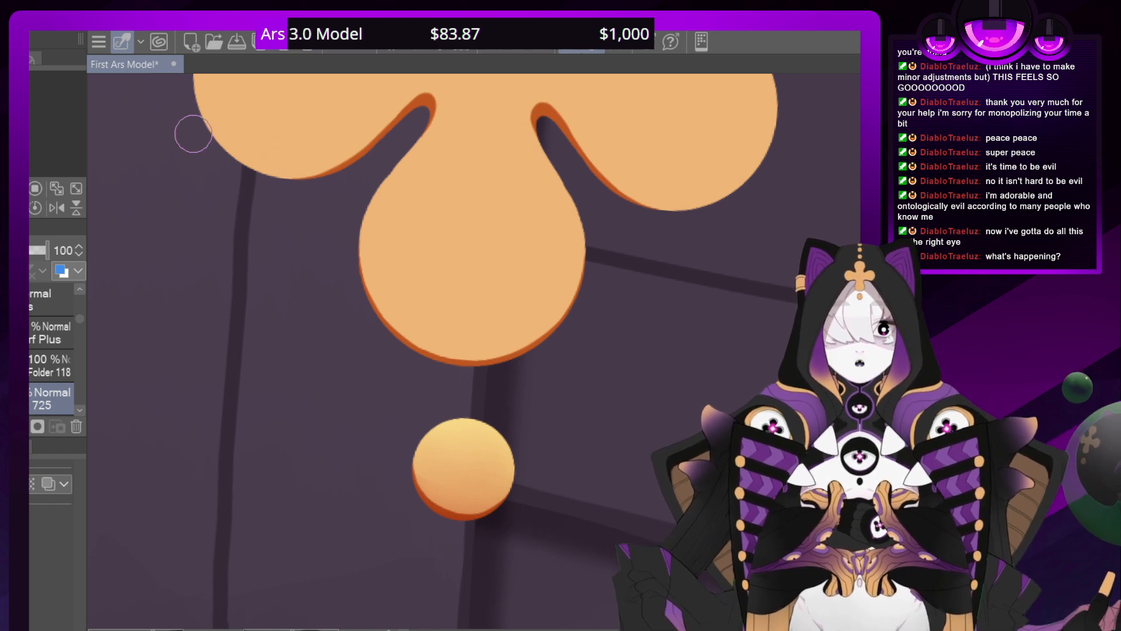
{"action": "left_click_drag", "start_coordinate": [362, 82], "coordinate": [336, 293]}
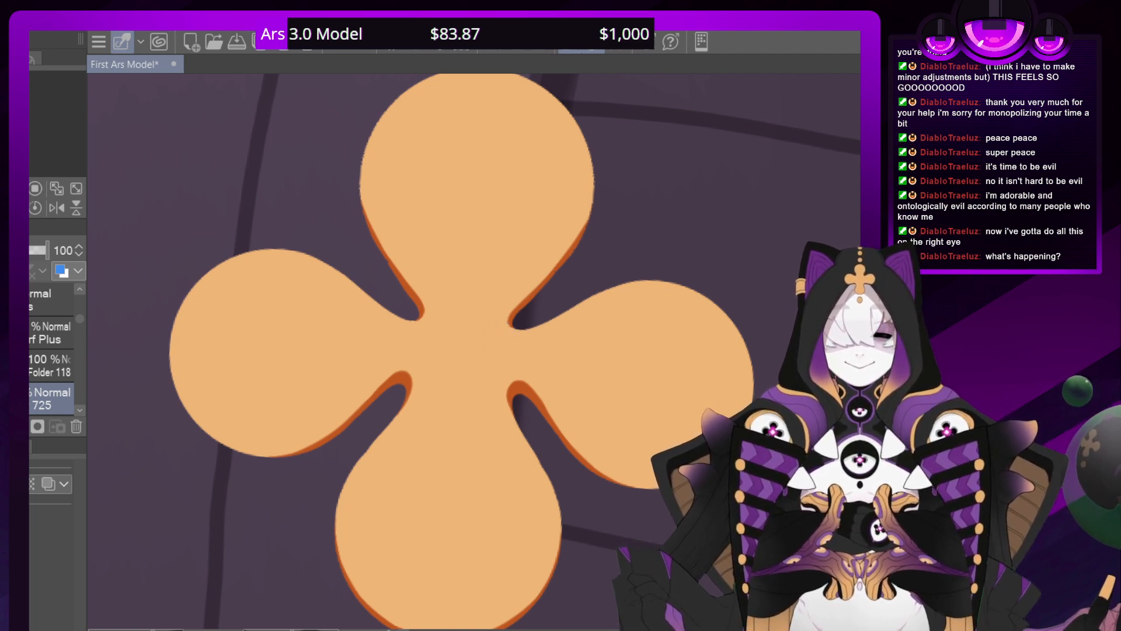
{"action": "scroll", "coordinate": [481, 353], "scroll_direction": "down", "scroll_amount": 10}
{"action": "scroll", "coordinate": [481, 354], "scroll_direction": "up", "scroll_amount": 5}
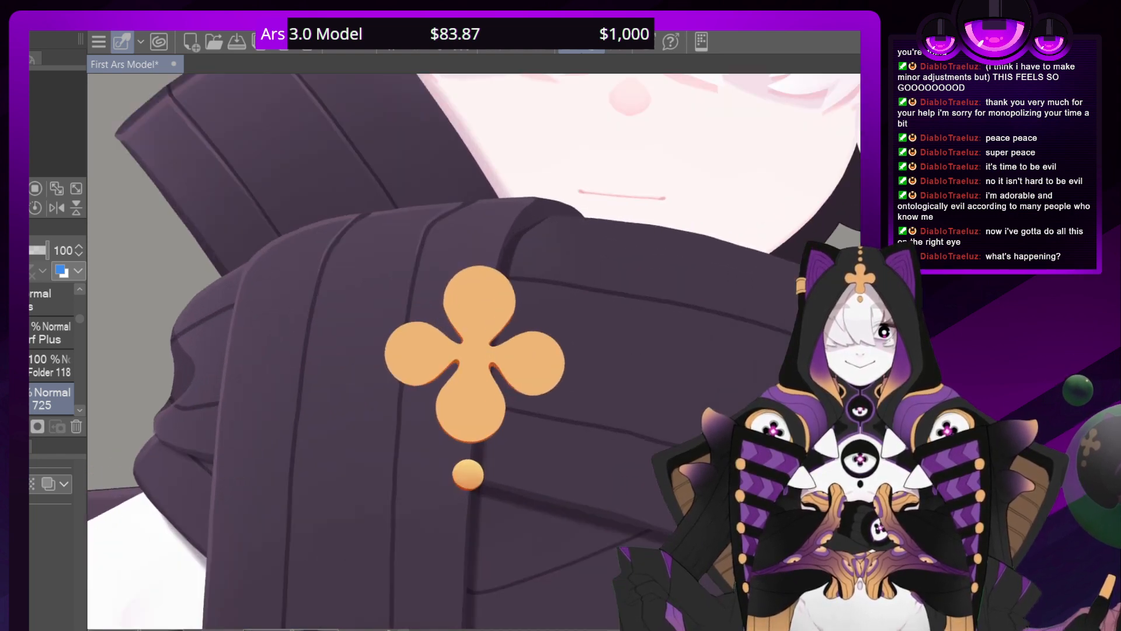
Shade the clover's lower parts in orange on a new Multiply layer above layer 725 and fade it softly upward
{"action": "scroll", "coordinate": [474, 350], "scroll_direction": "up", "scroll_amount": 2}
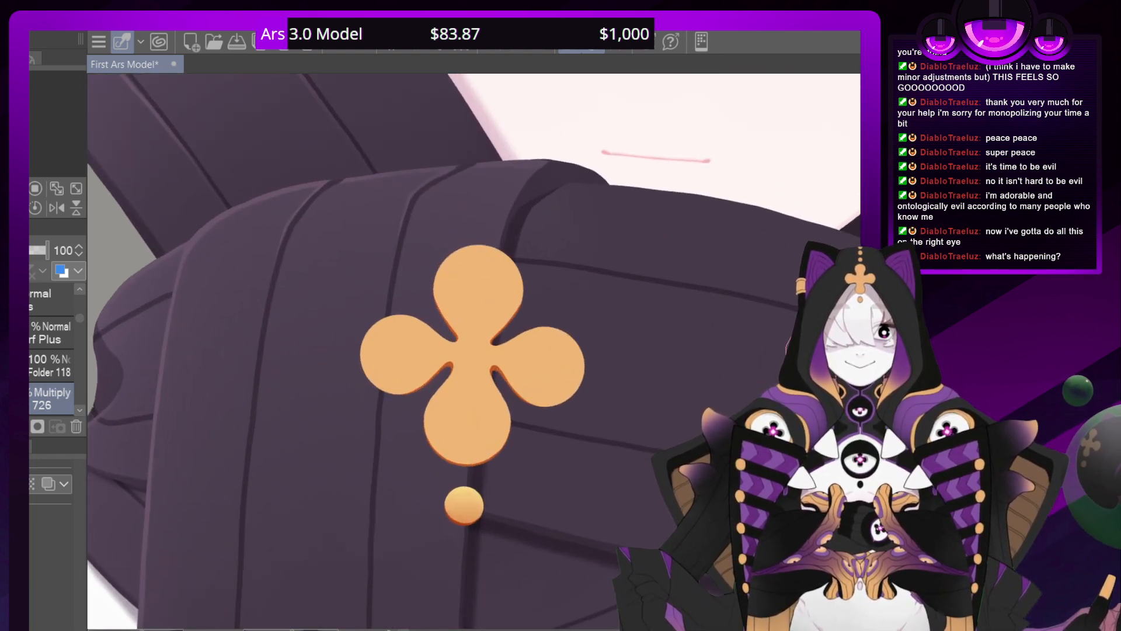
{"action": "mouse_move", "coordinate": [450, 433]}
{"action": "left_mouse_down"}
{"action": "mouse_move", "coordinate": [515, 390]}
{"action": "mouse_move", "coordinate": [571, 371]}
{"action": "mouse_move", "coordinate": [389, 381]}
{"action": "mouse_move", "coordinate": [371, 371]}
{"action": "mouse_move", "coordinate": [431, 419]}
{"action": "mouse_move", "coordinate": [468, 408]}
{"action": "mouse_move", "coordinate": [440, 449]}
{"action": "left_mouse_up"}
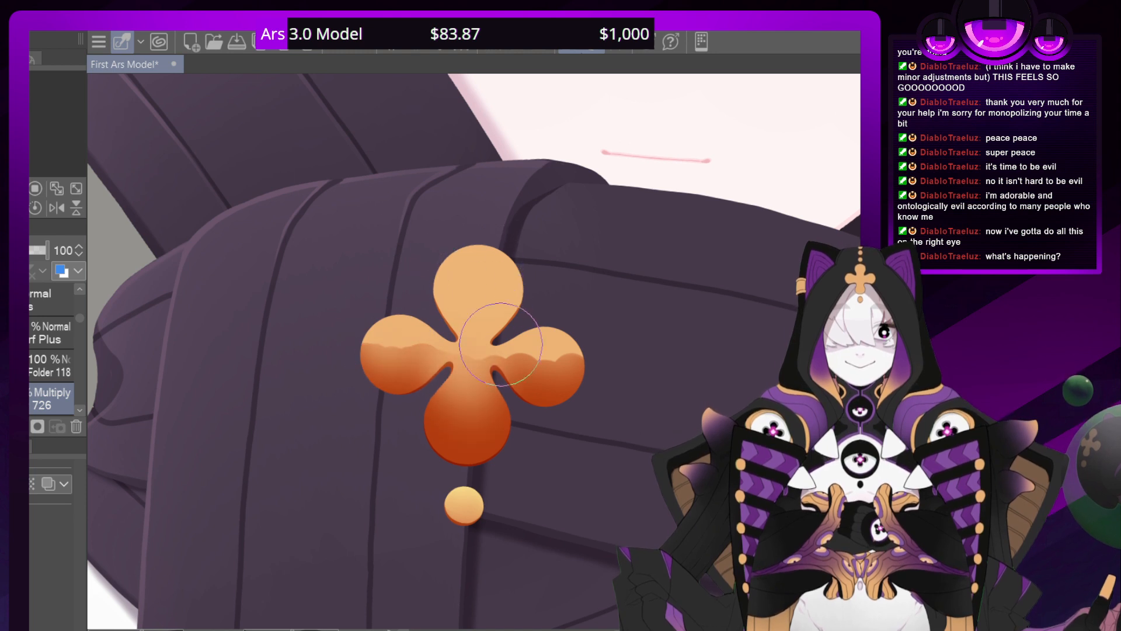
{"action": "mouse_move", "coordinate": [547, 295]}
{"action": "left_mouse_down"}
{"action": "mouse_move", "coordinate": [509, 240]}
{"action": "mouse_move", "coordinate": [498, 246]}
{"action": "mouse_move", "coordinate": [517, 327]}
{"action": "mouse_move", "coordinate": [442, 227]}
{"action": "mouse_move", "coordinate": [463, 386]}
{"action": "mouse_move", "coordinate": [407, 285]}
{"action": "mouse_move", "coordinate": [377, 267]}
{"action": "mouse_move", "coordinate": [376, 281]}
{"action": "mouse_move", "coordinate": [423, 318]}
{"action": "mouse_move", "coordinate": [437, 362]}
{"action": "mouse_move", "coordinate": [449, 258]}
{"action": "mouse_move", "coordinate": [462, 405]}
{"action": "mouse_move", "coordinate": [476, 317]}
{"action": "mouse_move", "coordinate": [501, 423]}
{"action": "mouse_move", "coordinate": [457, 305]}
{"action": "mouse_move", "coordinate": [455, 391]}
{"action": "mouse_move", "coordinate": [446, 354]}
{"action": "left_mouse_up"}
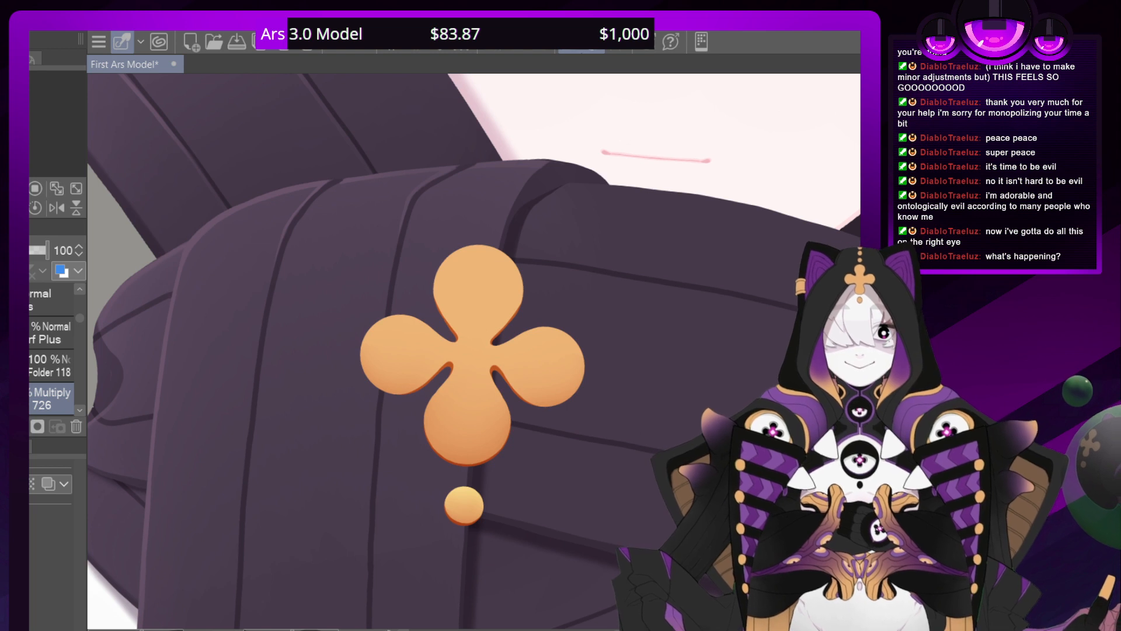
Create an Add layer directly above layer 390 and paint a bright yellow highlight over the clover's top and side petals
{"action": "scroll", "coordinate": [81, 415], "scroll_direction": "down", "scroll_amount": 2}
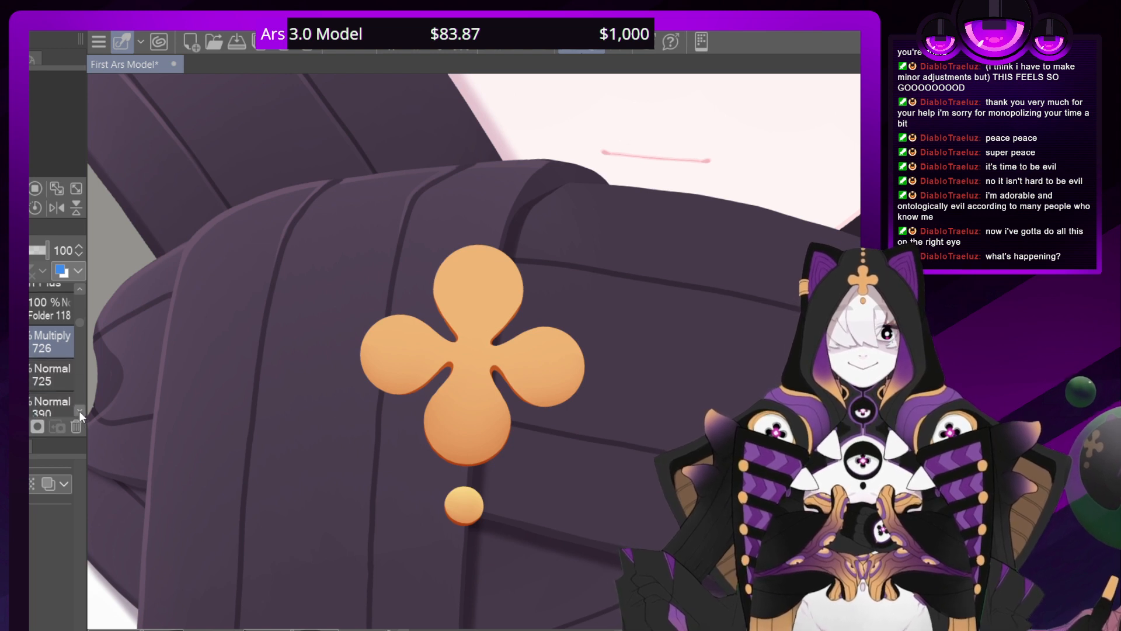
{"action": "left_click", "coordinate": [31, 404]}
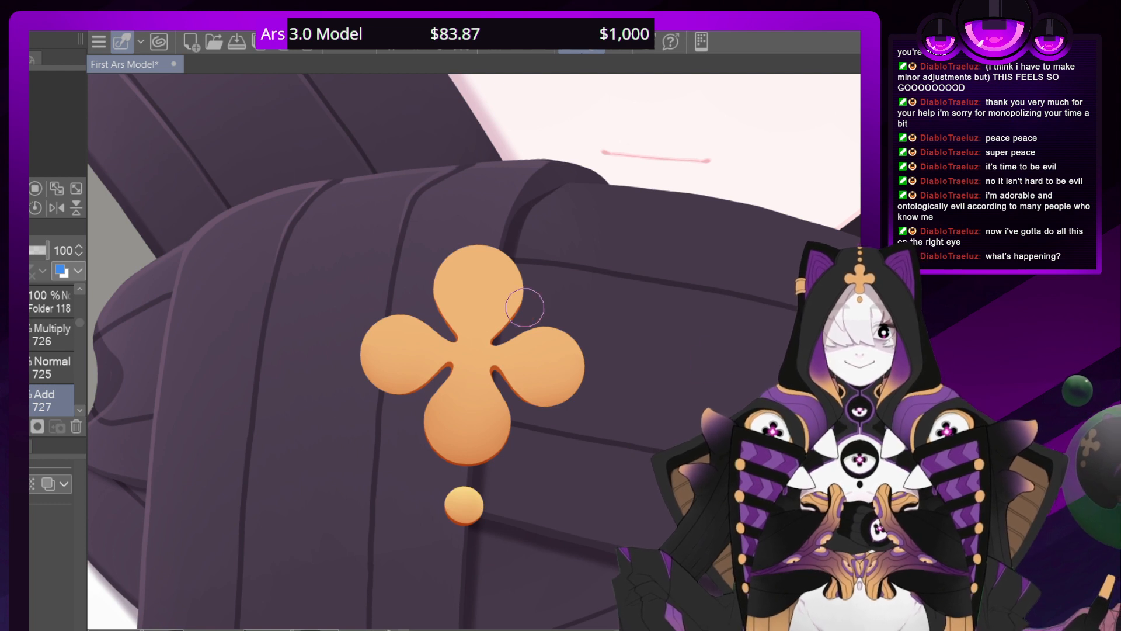
{"action": "mouse_move", "coordinate": [524, 307]}
{"action": "left_mouse_down"}
{"action": "mouse_move", "coordinate": [503, 269]}
{"action": "mouse_move", "coordinate": [566, 350]}
{"action": "mouse_move", "coordinate": [530, 307]}
{"action": "mouse_move", "coordinate": [514, 323]}
{"action": "mouse_move", "coordinate": [461, 285]}
{"action": "mouse_move", "coordinate": [454, 317]}
{"action": "mouse_move", "coordinate": [455, 308]}
{"action": "mouse_move", "coordinate": [475, 319]}
{"action": "mouse_move", "coordinate": [471, 253]}
{"action": "mouse_move", "coordinate": [444, 277]}
{"action": "mouse_move", "coordinate": [433, 344]}
{"action": "mouse_move", "coordinate": [412, 332]}
{"action": "mouse_move", "coordinate": [374, 345]}
{"action": "mouse_move", "coordinate": [570, 368]}
{"action": "left_mouse_up"}
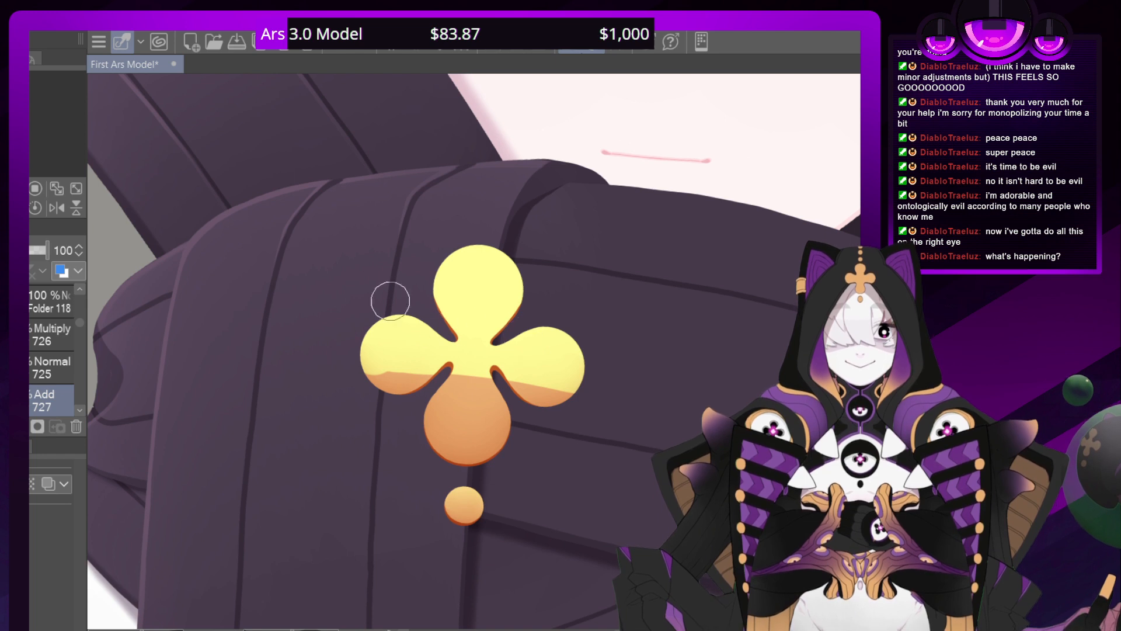
Fade the clover's yellow highlight on the Add layer into a soft gradient that is strongest on the top petal
{"action": "mouse_move", "coordinate": [367, 344]}
{"action": "left_mouse_down"}
{"action": "mouse_move", "coordinate": [539, 384]}
{"action": "mouse_move", "coordinate": [540, 346]}
{"action": "left_mouse_up"}
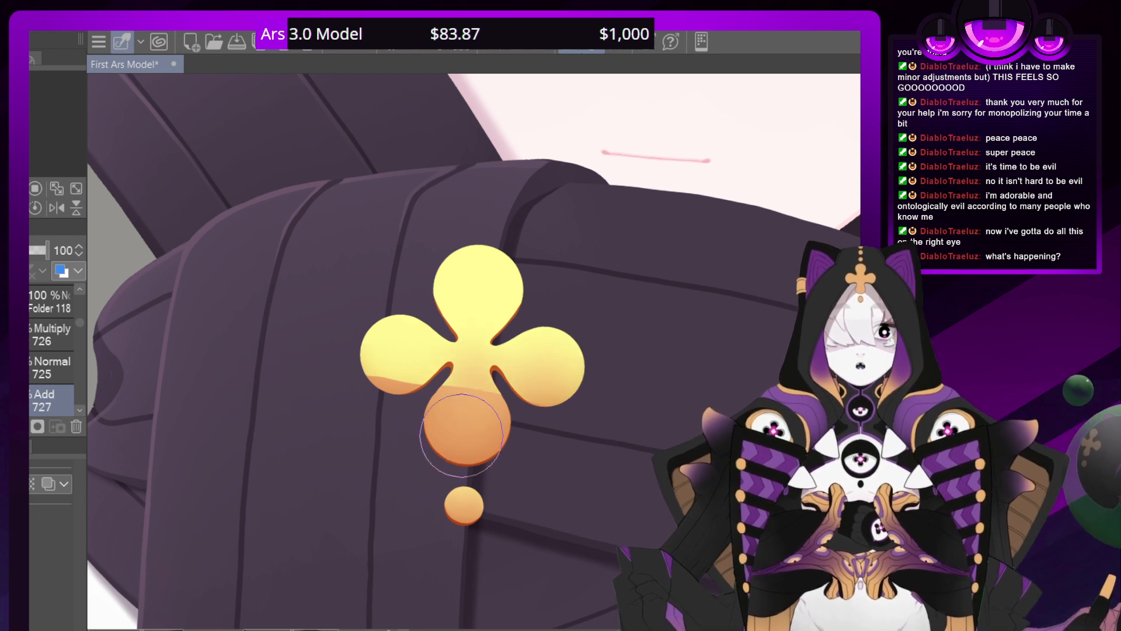
{"action": "mouse_move", "coordinate": [399, 442]}
{"action": "left_mouse_down"}
{"action": "mouse_move", "coordinate": [383, 404]}
{"action": "mouse_move", "coordinate": [376, 429]}
{"action": "mouse_move", "coordinate": [397, 407]}
{"action": "mouse_move", "coordinate": [451, 421]}
{"action": "mouse_move", "coordinate": [472, 463]}
{"action": "mouse_move", "coordinate": [497, 437]}
{"action": "left_mouse_up"}
{"action": "left_click_drag", "start_coordinate": [526, 376], "coordinate": [557, 444]}
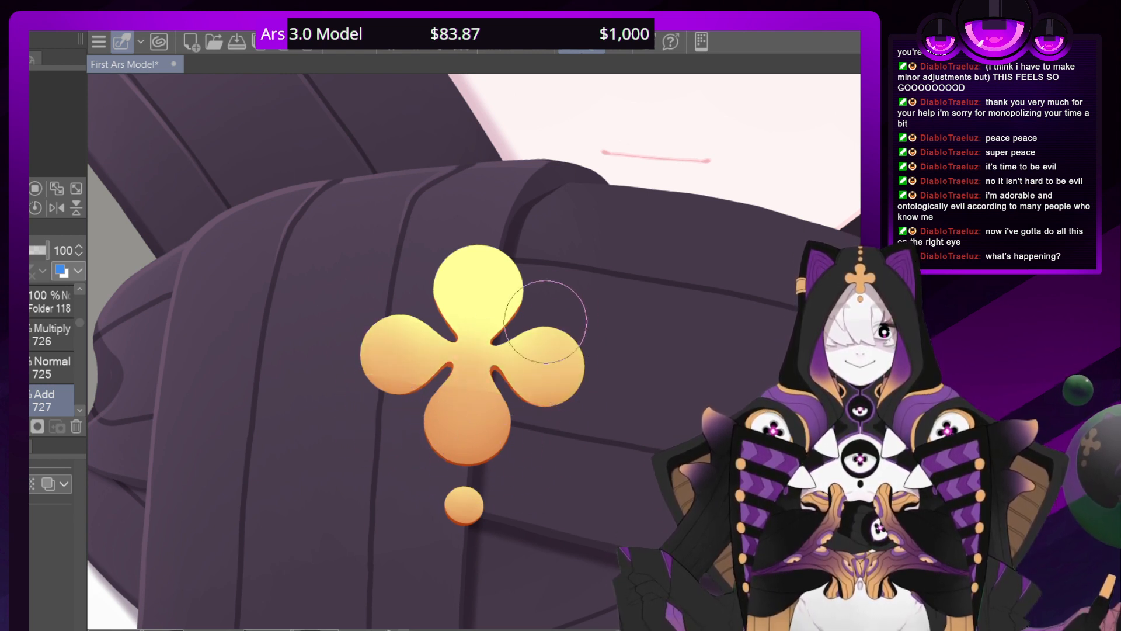
{"action": "left_click_drag", "start_coordinate": [483, 343], "coordinate": [534, 437]}
{"action": "left_click_drag", "start_coordinate": [504, 279], "coordinate": [459, 410]}
{"action": "left_click_drag", "start_coordinate": [435, 274], "coordinate": [430, 435]}
{"action": "left_click_drag", "start_coordinate": [419, 340], "coordinate": [420, 403]}
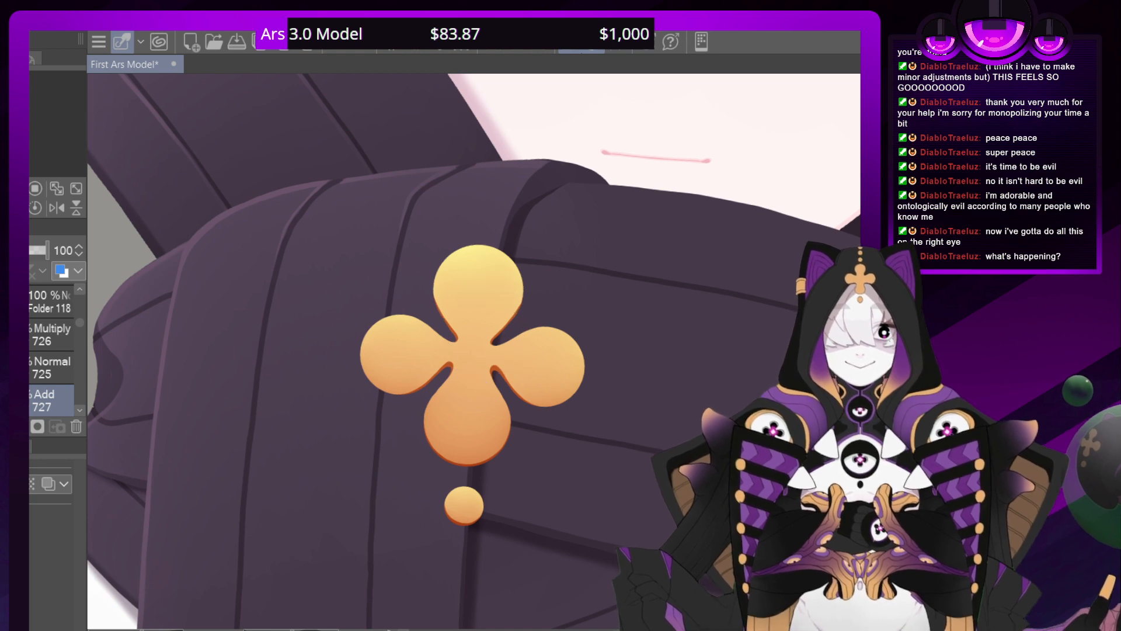
{"action": "key", "text": "ctrl+minus"}
{"action": "key", "text": "ctrl+minus"}
{"action": "key", "text": "ctrl+minus"}
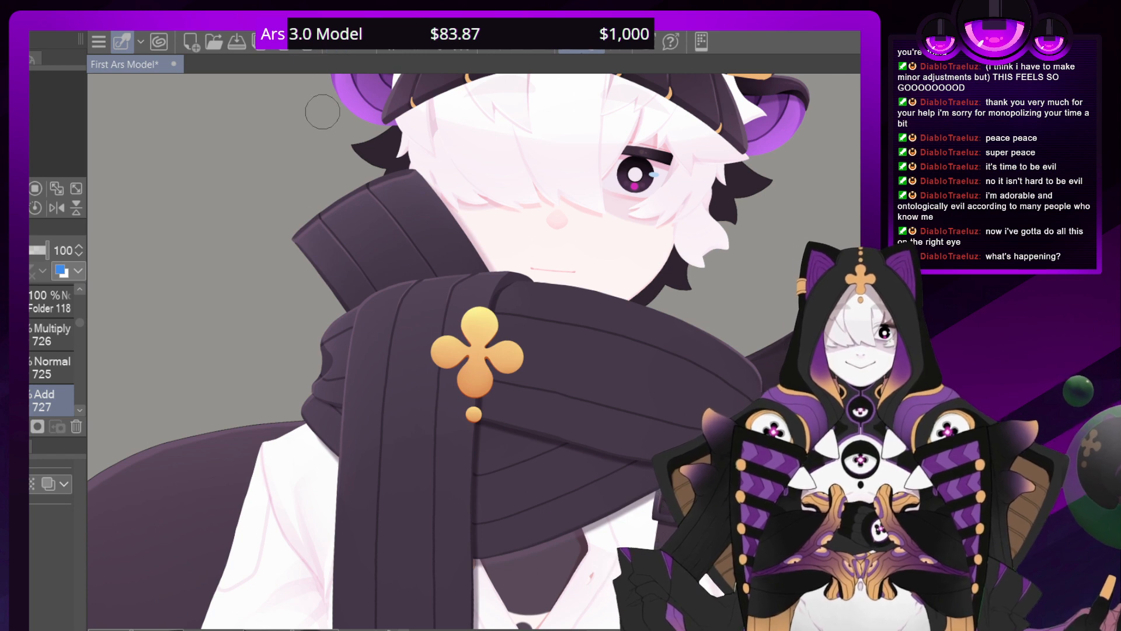
{"action": "scroll", "coordinate": [478, 351], "scroll_direction": "down", "scroll_amount": 5}
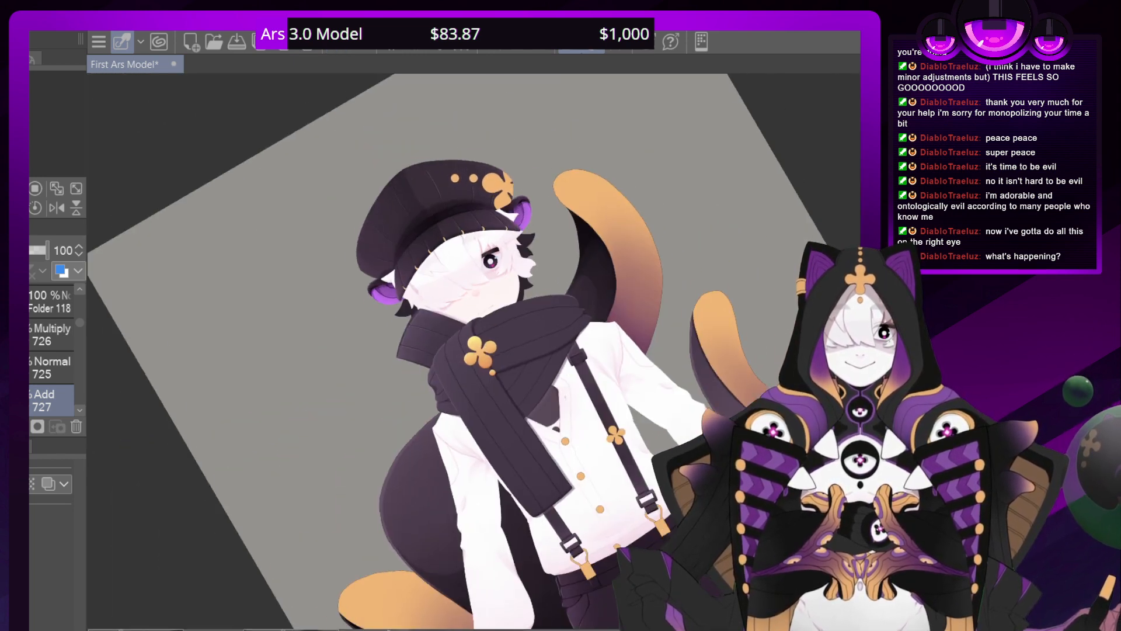
{"action": "scroll", "coordinate": [384, 291], "scroll_direction": "up", "scroll_amount": 8}
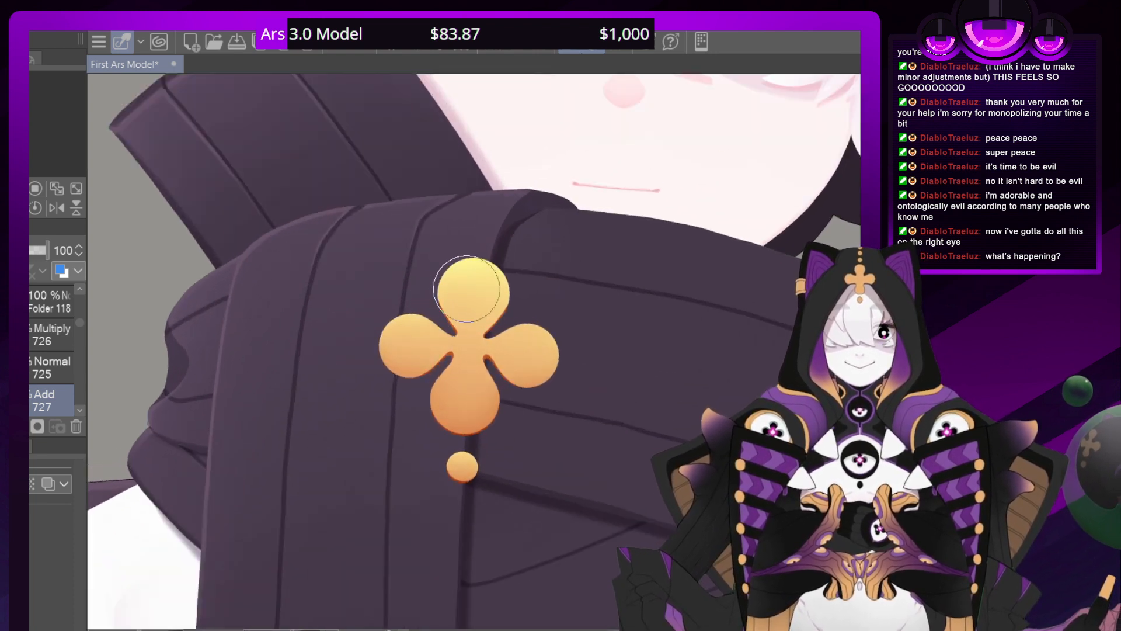
Collapse the folder holding the emblem's layers and add a new layer above the Normal layer over the Multiply front shadow
{"action": "scroll", "coordinate": [76, 324], "scroll_direction": "up", "scroll_amount": 2}
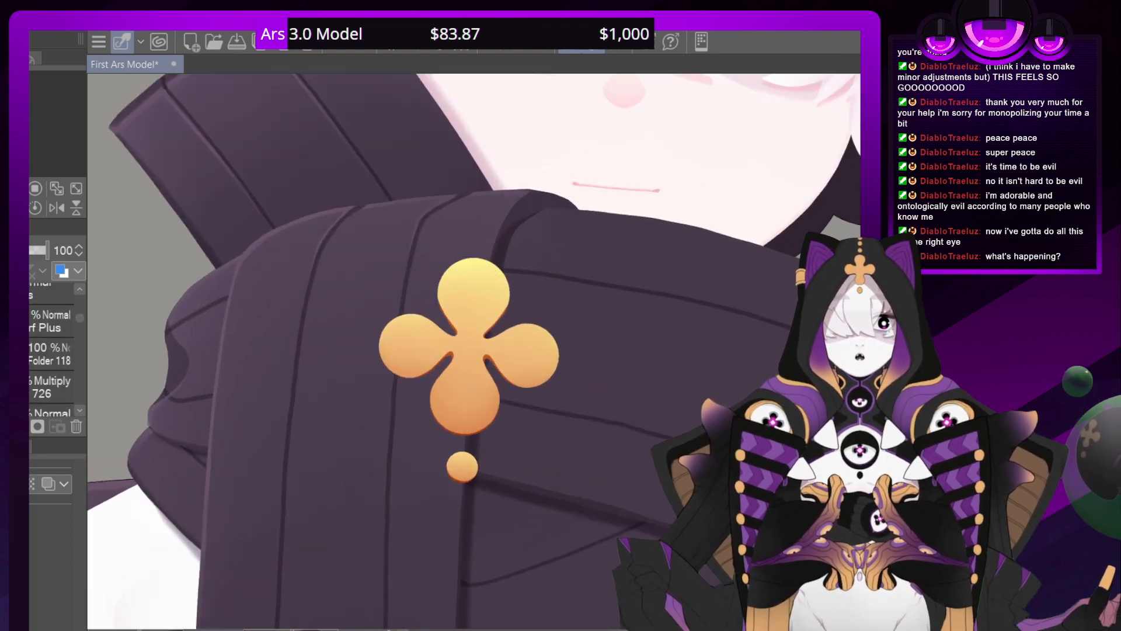
{"action": "left_click", "coordinate": [49, 354]}
{"action": "left_click", "coordinate": [35, 295]}
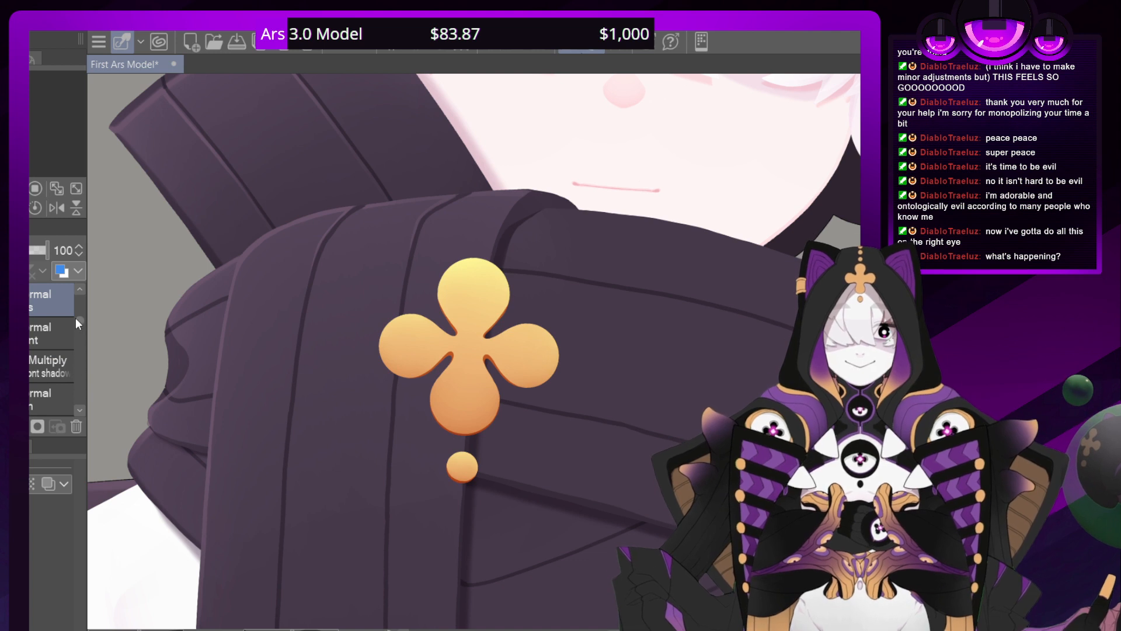
{"action": "scroll", "coordinate": [75, 317], "scroll_direction": "up", "scroll_amount": 1}
{"action": "left_click", "coordinate": [51, 365]}
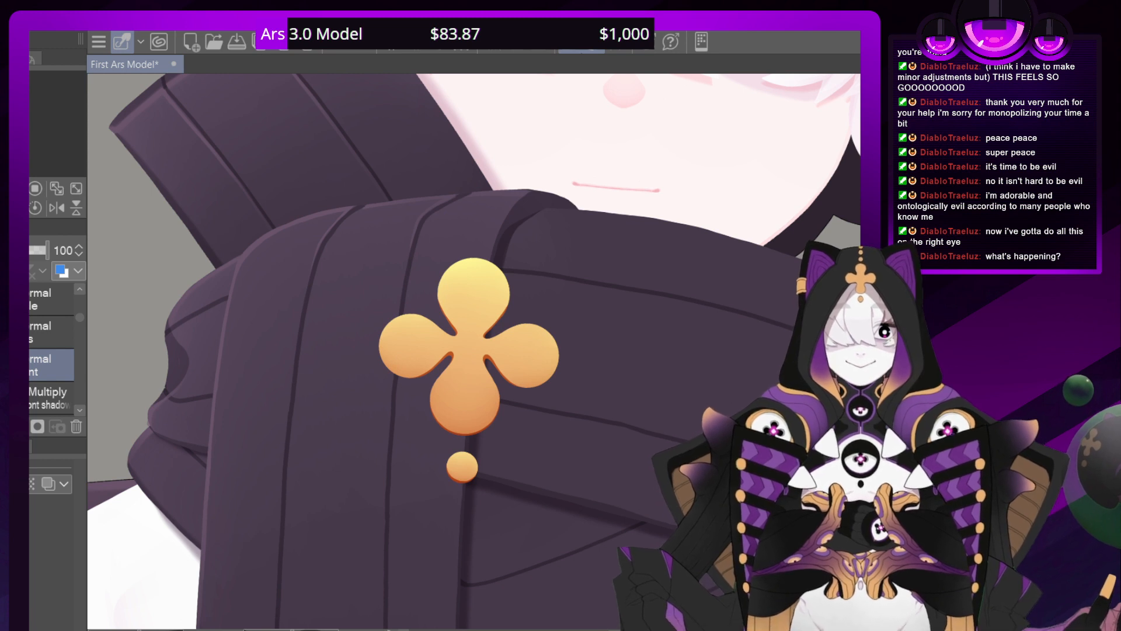
{"action": "key", "text": "ctrl+shift+n"}
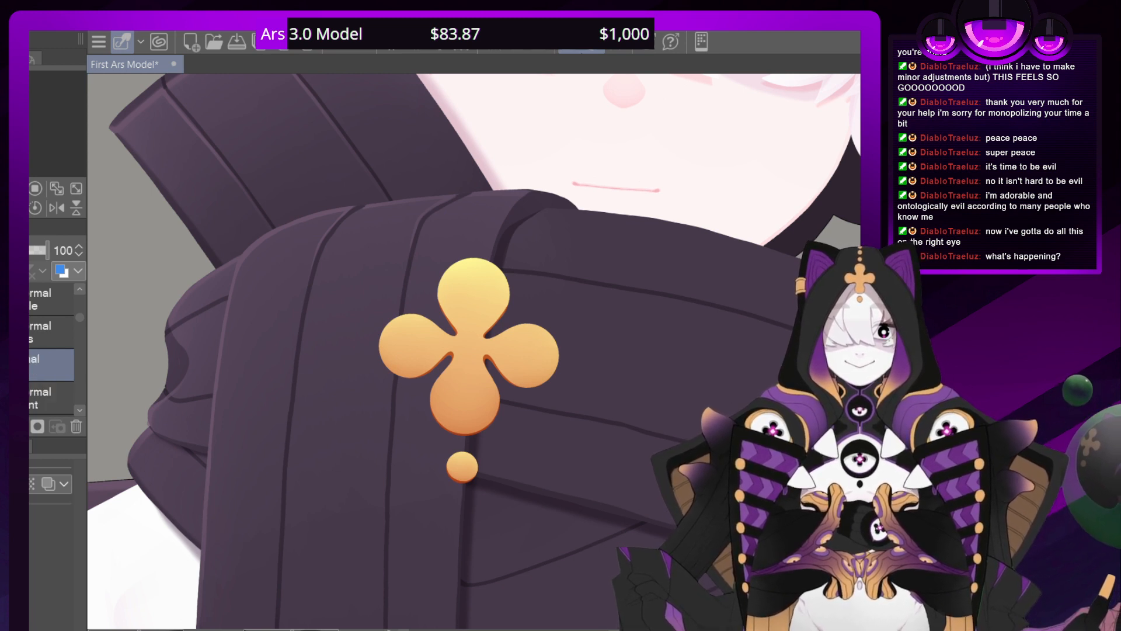
Set the new layer to Multiply and fill it with a shadow in the shape of the clover and dot, using their outline as the selection
{"action": "left_click", "coordinate": [29, 332]}
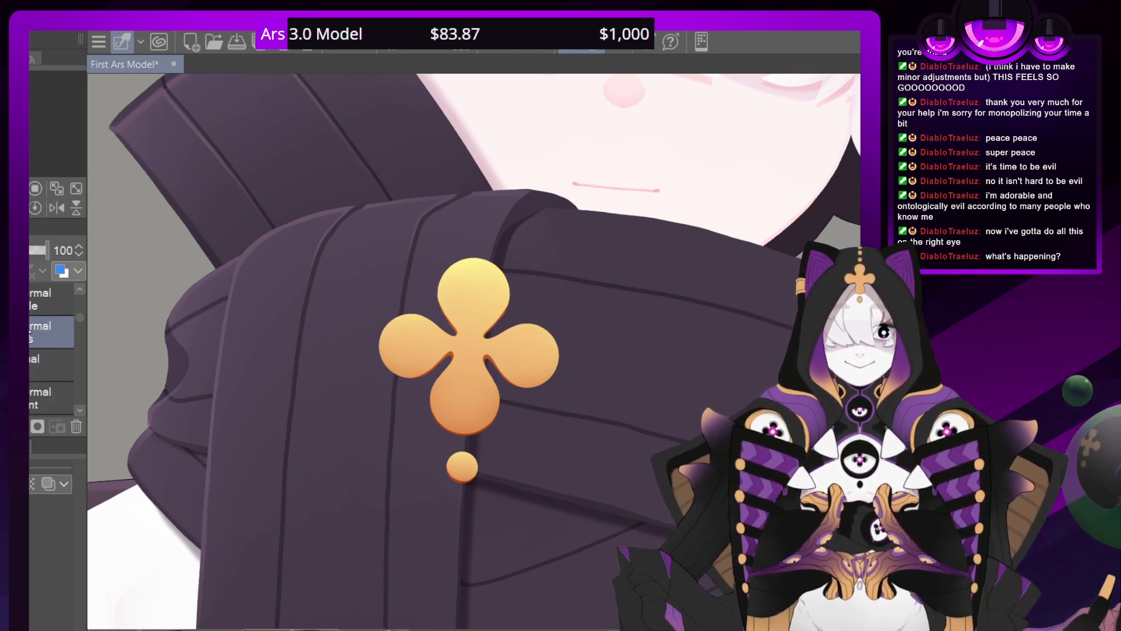
{"action": "left_click", "coordinate": [29, 300], "text": "shift"}
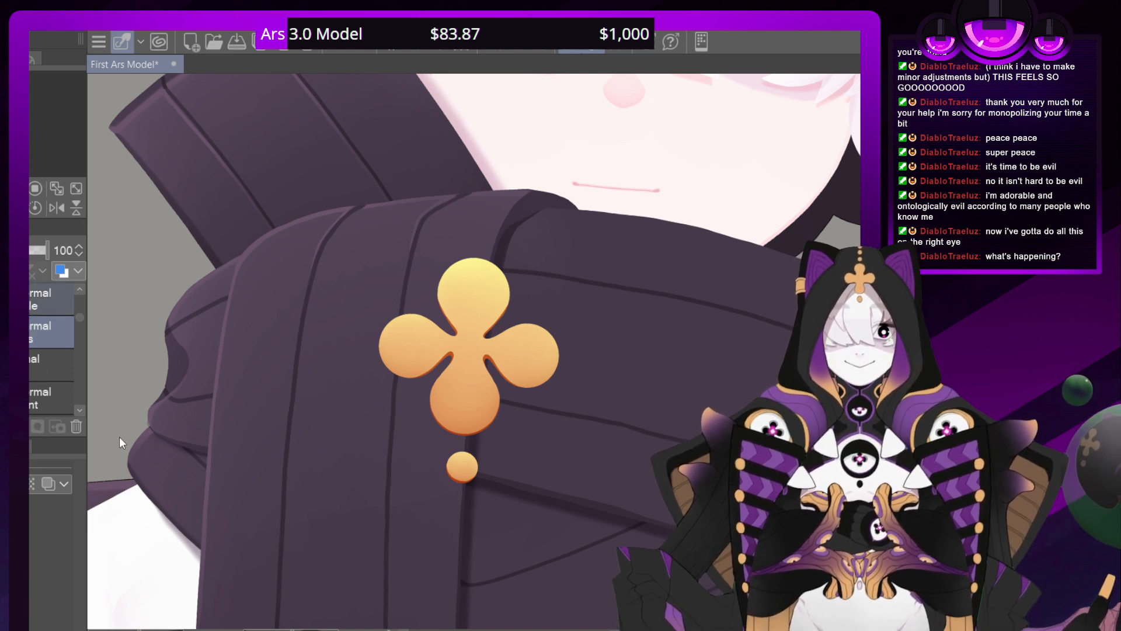
{"action": "key", "text": "ctrl+shift+d"}
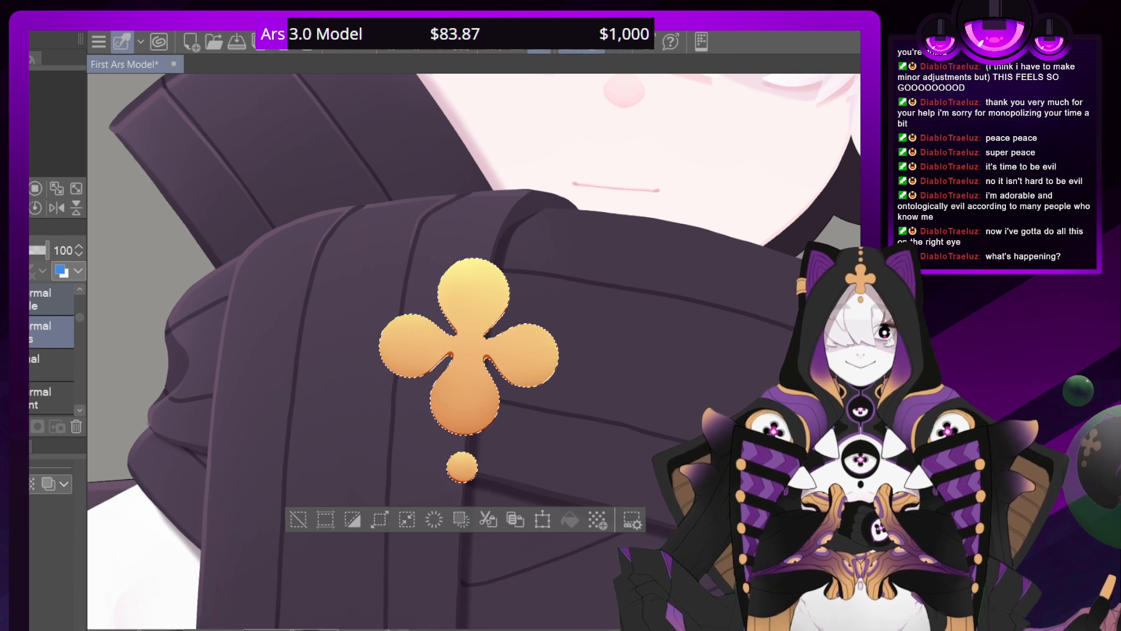
{"action": "left_click", "coordinate": [32, 365]}
{"action": "key", "text": "alt+shift+m"}
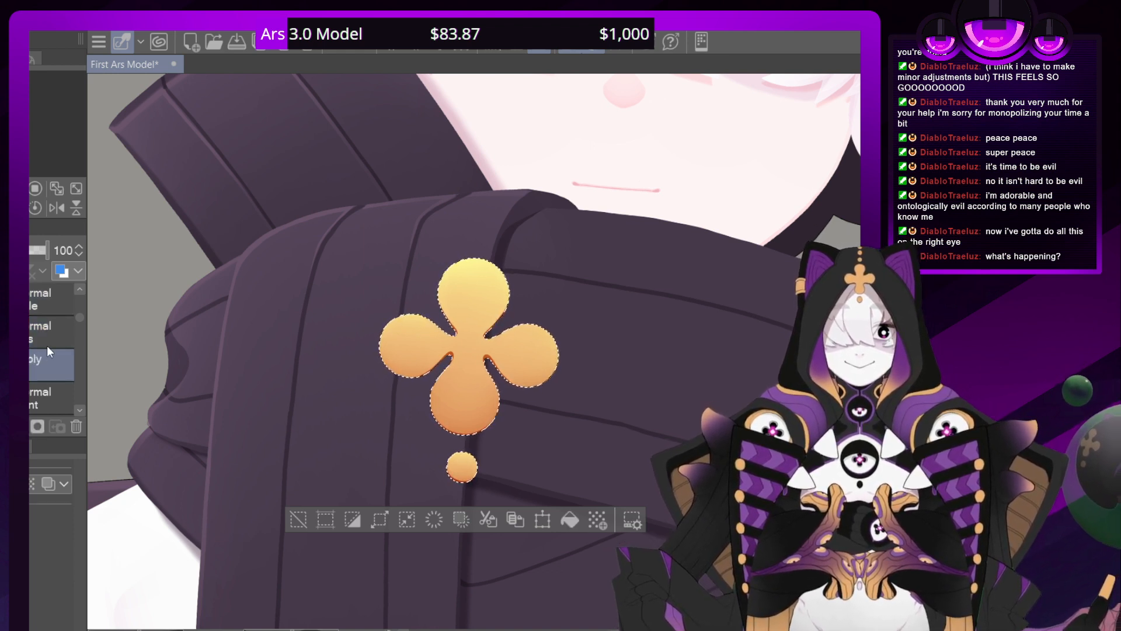
{"action": "key", "text": "ctrl+d"}
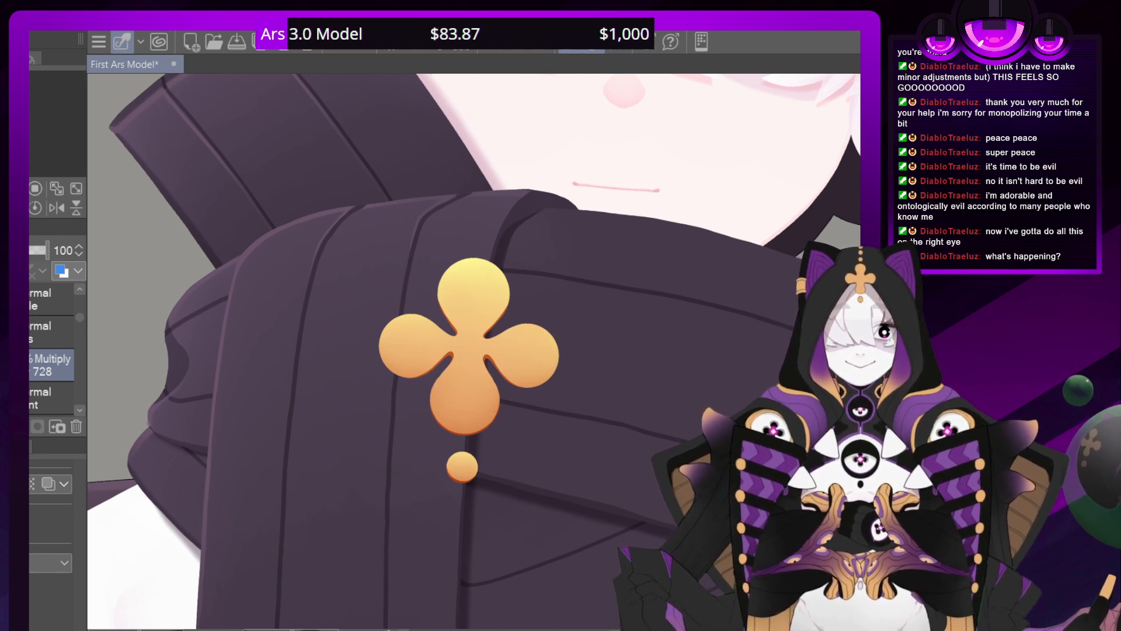
Nudge the Multiply shadow on layer 728 slightly down and to the right so it sits behind the clover and dot as a drop shadow
{"action": "key", "text": "minus"}
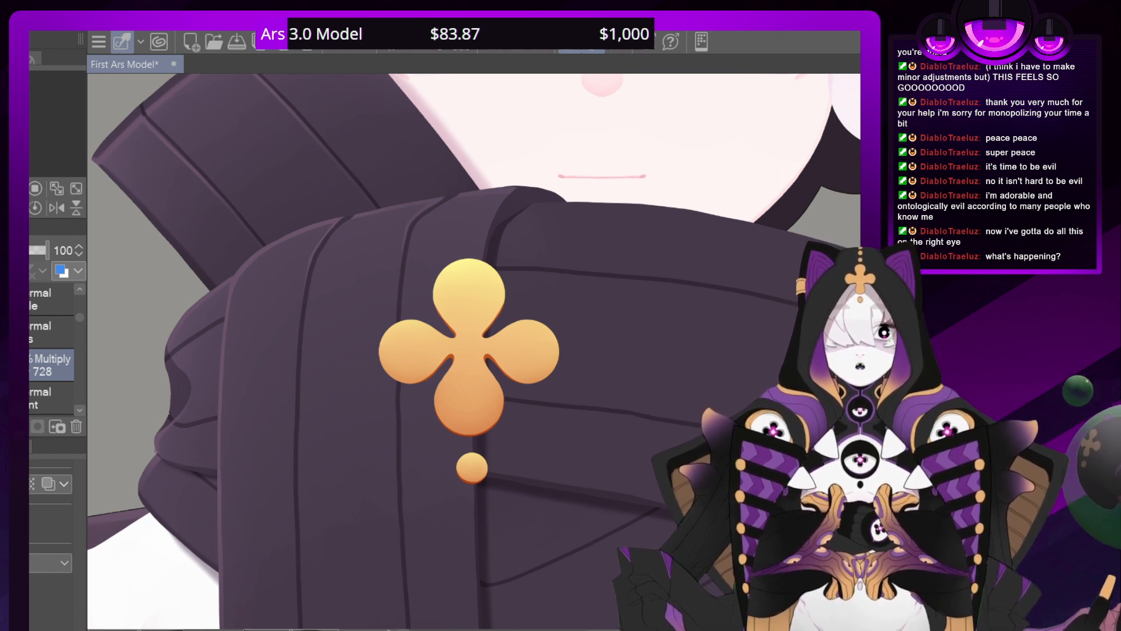
{"action": "key", "text": "Down"}
{"action": "key", "text": "Down"}
{"action": "key", "text": "Down"}
{"action": "key", "text": "Down"}
{"action": "key", "text": "Down"}
{"action": "key", "text": "Down"}
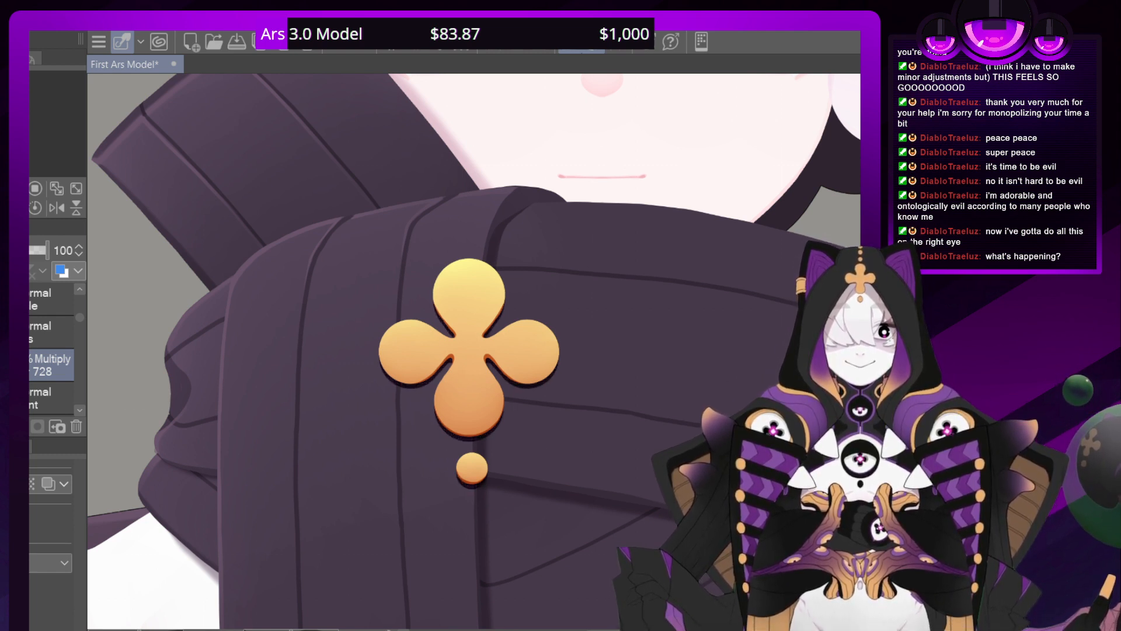
{"action": "key", "text": "Down"}
{"action": "key", "text": "Right"}
{"action": "key", "text": "Right"}
{"action": "key", "text": "Up"}
{"action": "key", "text": "Up"}
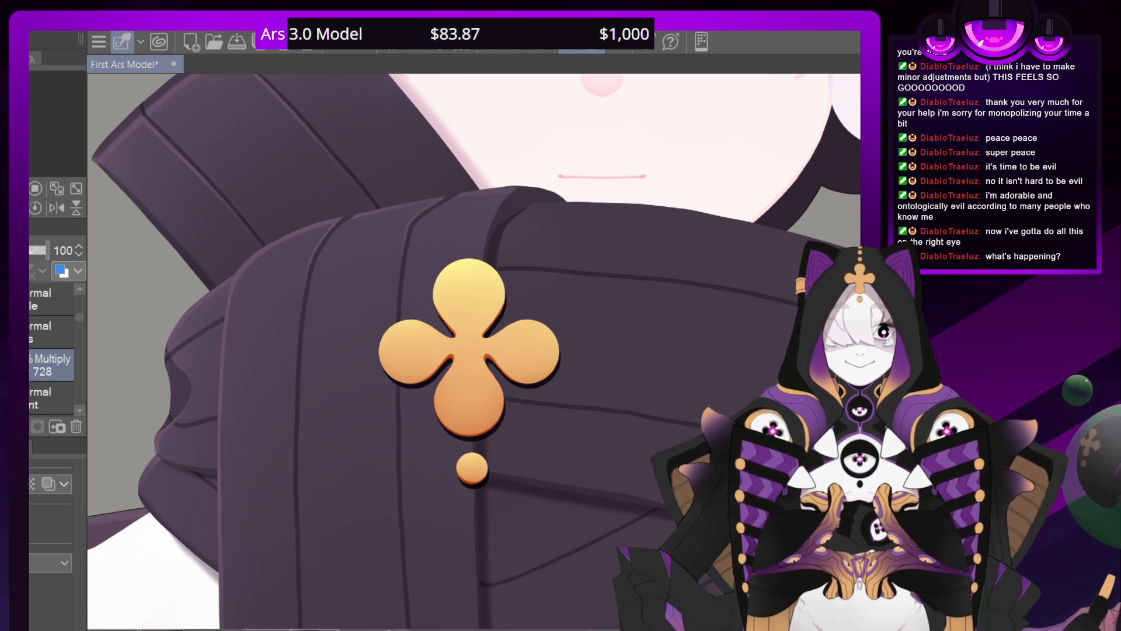
{"action": "key", "text": "Right"}
{"action": "key", "text": "Up"}
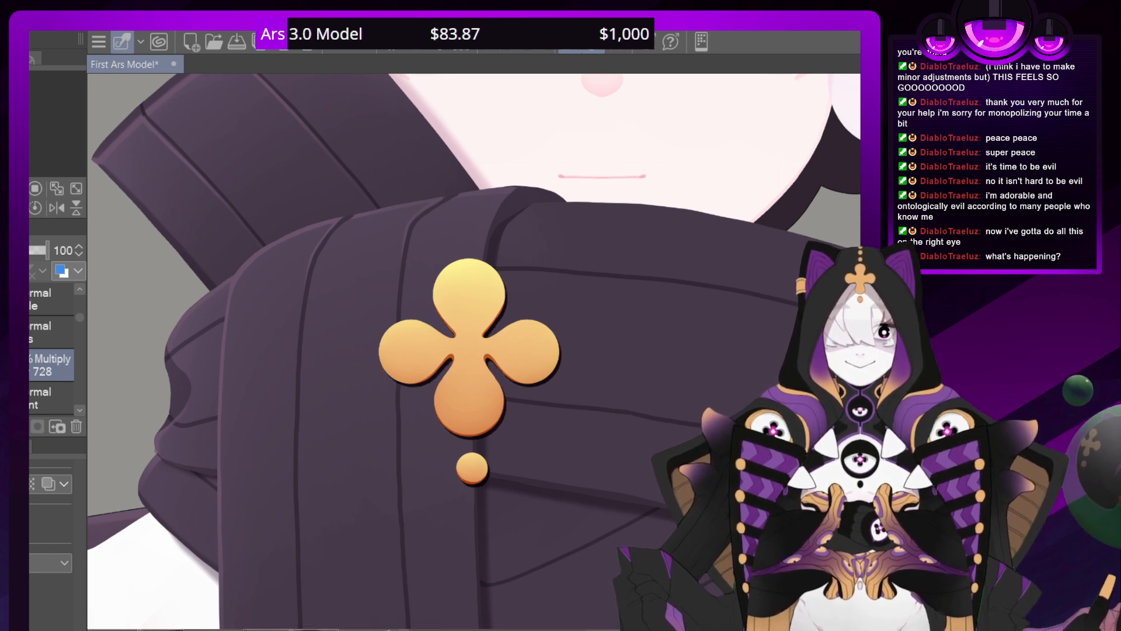
{"action": "key", "text": "Left"}
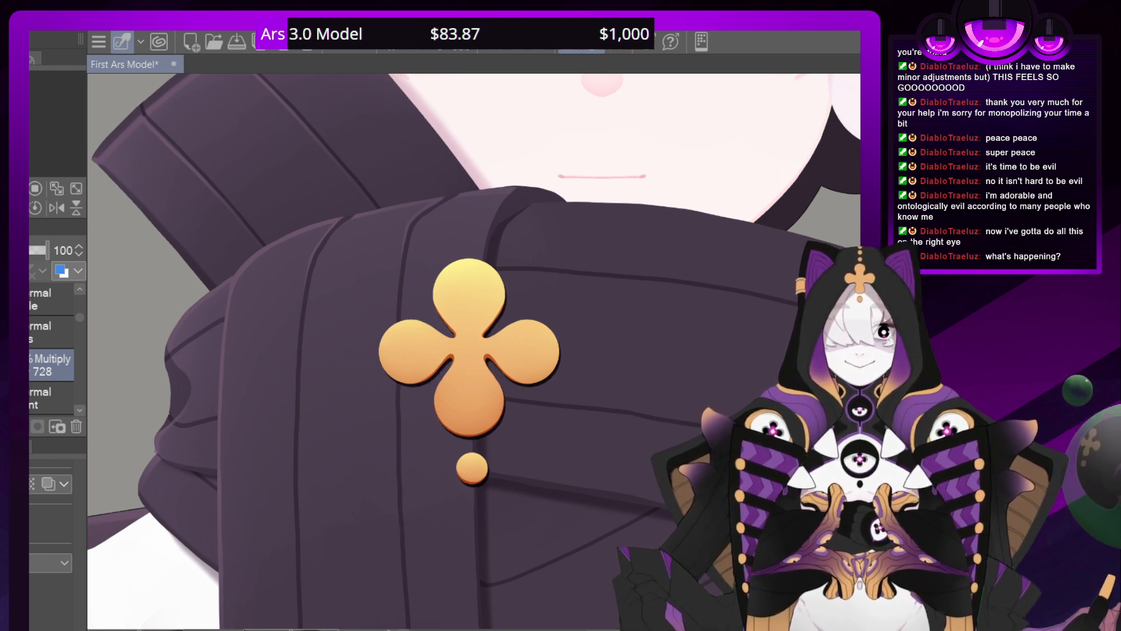
{"action": "key", "text": "Down"}
{"action": "key", "text": "Right"}
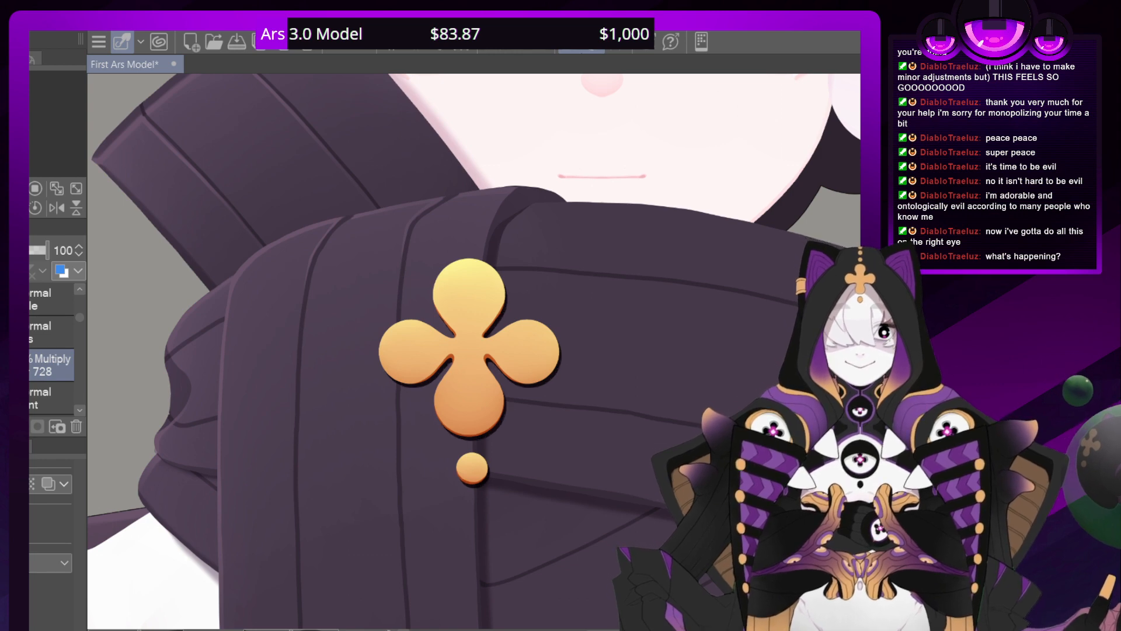
Check the shirt, strap and sweater details beneath the scarf by temporarily hiding the outer clothing, and return to layer 728
{"action": "left_click_drag", "start_coordinate": [497, 613], "coordinate": [455, 76]}
{"action": "left_click_drag", "start_coordinate": [455, 350], "coordinate": [540, 439]}
{"action": "scroll", "coordinate": [78, 314], "scroll_direction": "up", "scroll_amount": 2}
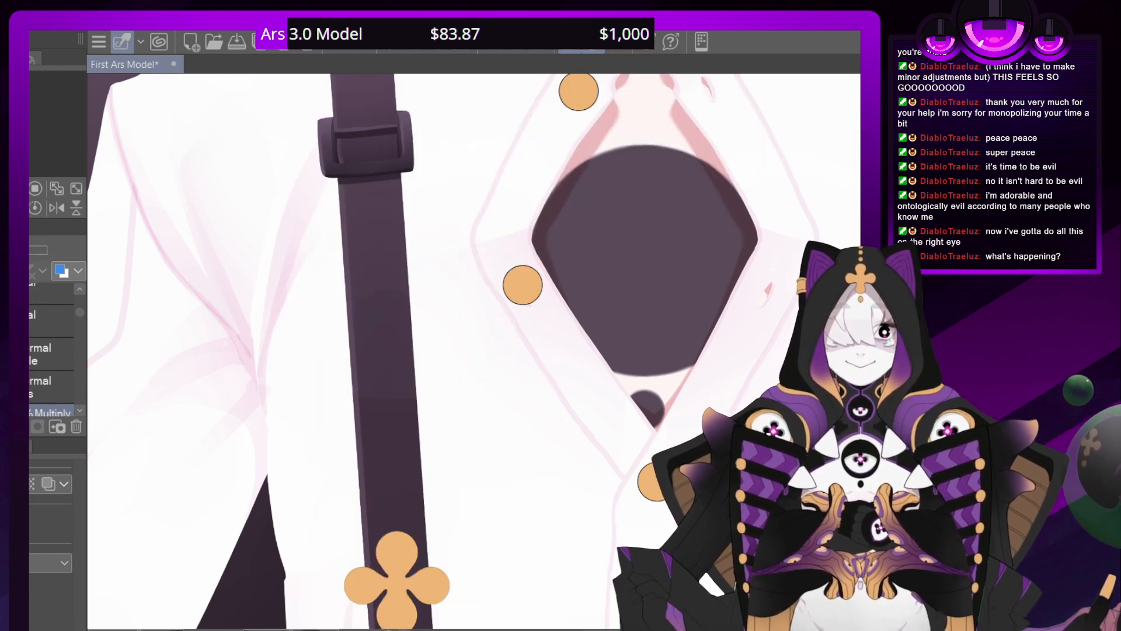
{"action": "scroll", "coordinate": [79, 307], "scroll_direction": "up", "scroll_amount": 5}
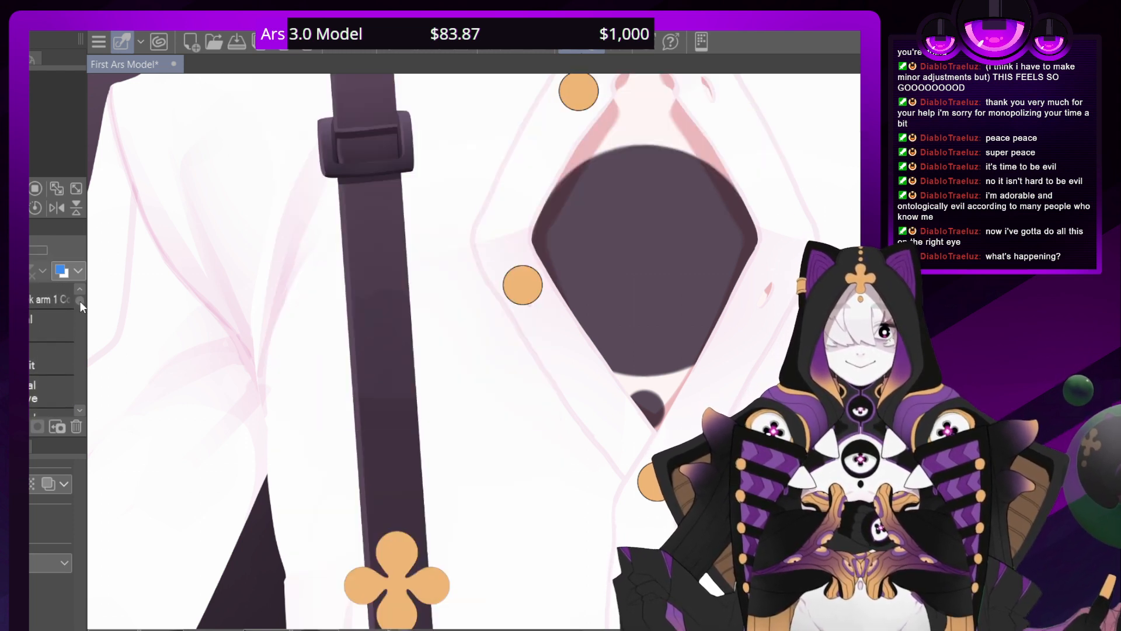
{"action": "left_click_drag", "start_coordinate": [80, 299], "coordinate": [87, 370]}
{"action": "key", "text": "ctrl+z"}
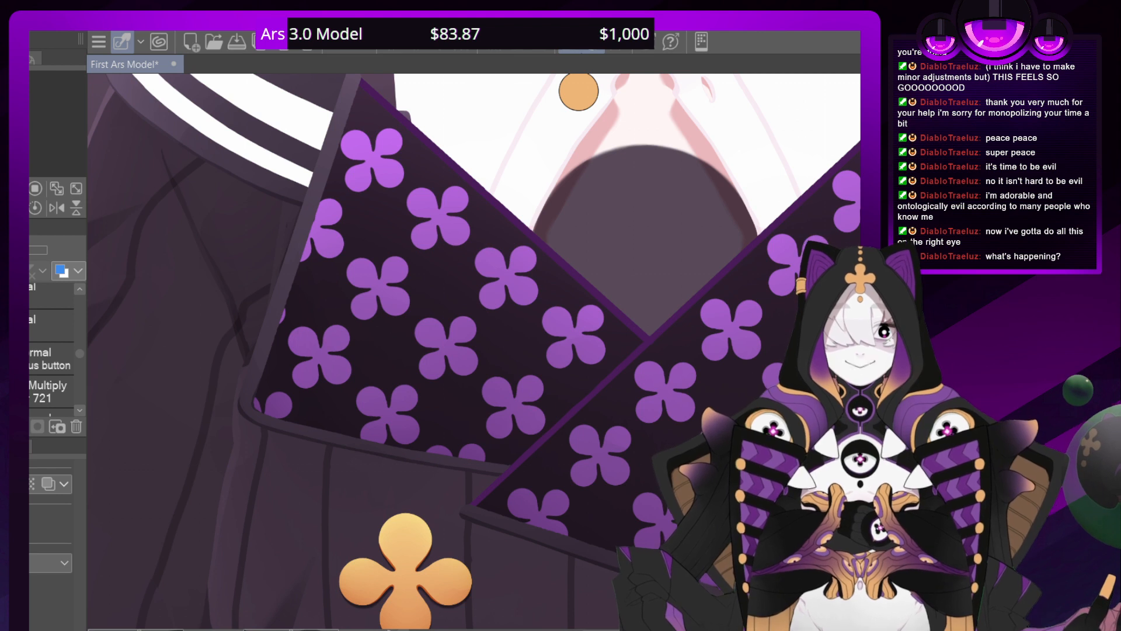
{"action": "left_click_drag", "start_coordinate": [79, 353], "coordinate": [71, 317]}
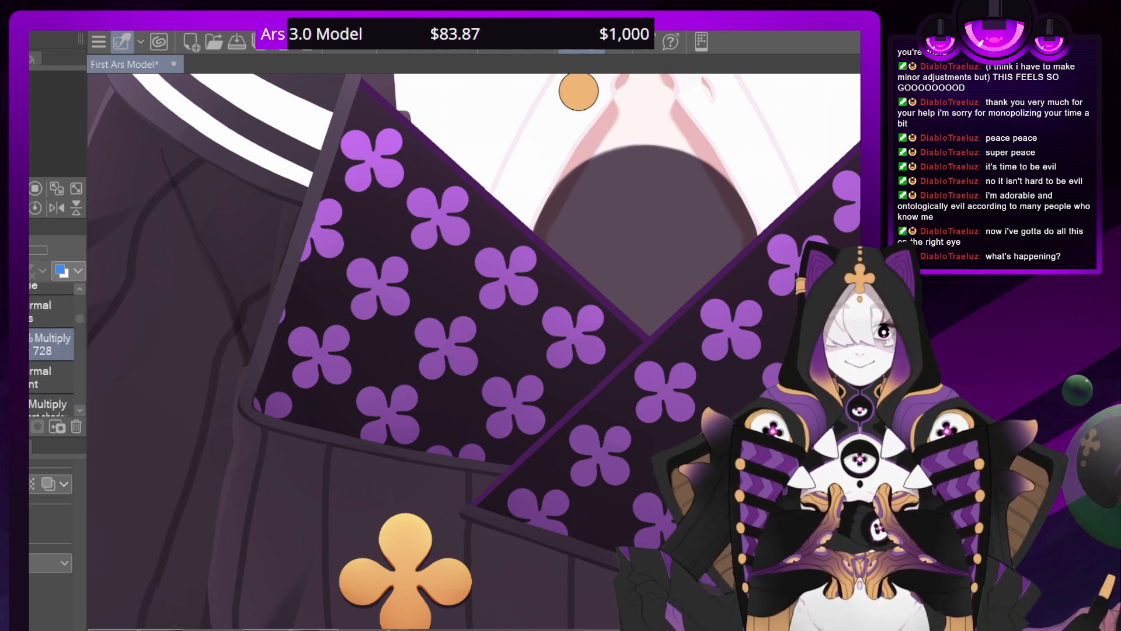
{"action": "left_click_drag", "start_coordinate": [81, 318], "coordinate": [81, 310]}
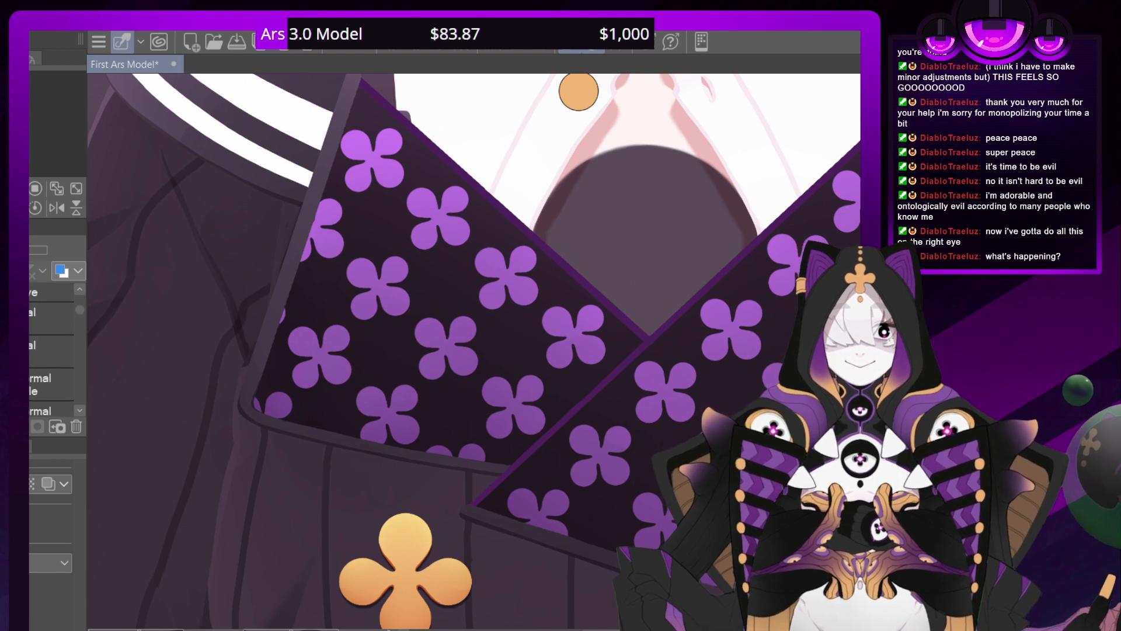
{"action": "left_click", "coordinate": [80, 410]}
{"action": "left_click", "coordinate": [81, 411]}
{"action": "left_click", "coordinate": [81, 411]}
{"action": "left_click", "coordinate": [82, 411]}
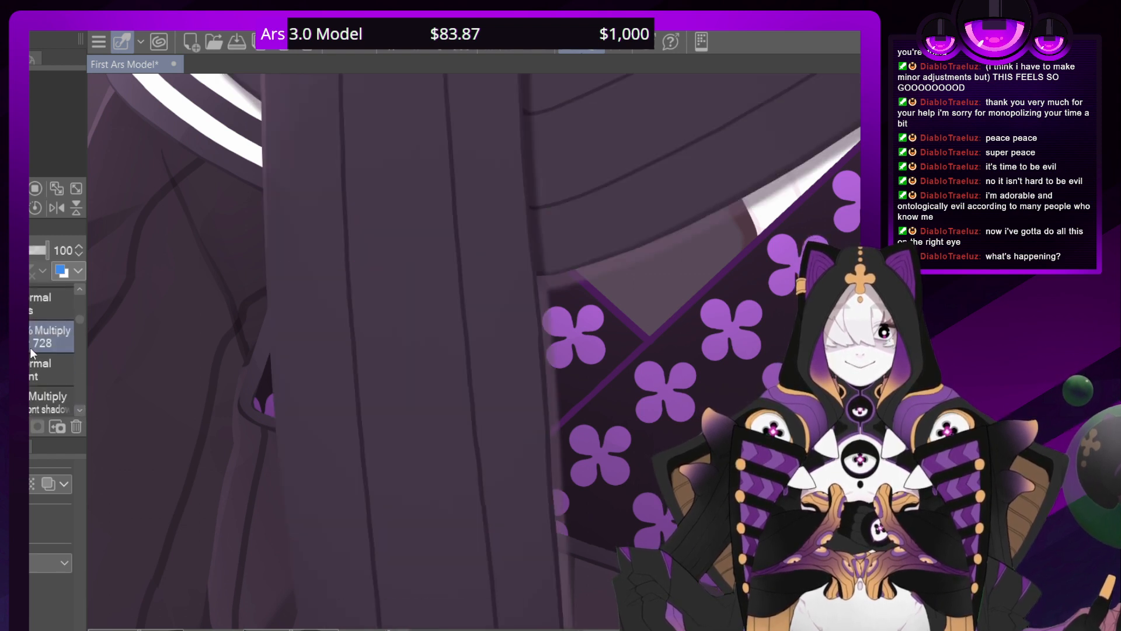
Set the opacity of Multiply layer 728 to 60 to soften the emblem's drop shadow
{"action": "left_click", "coordinate": [24, 250]}
{"action": "left_click_drag", "start_coordinate": [35, 251], "coordinate": [54, 254]}
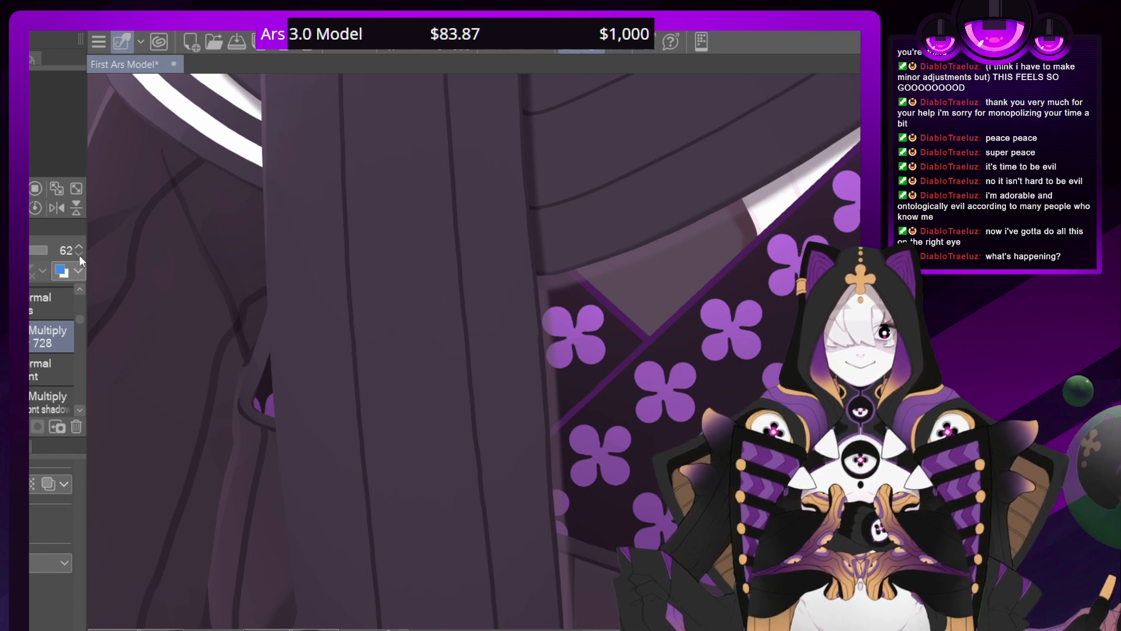
{"action": "left_click_drag", "start_coordinate": [292, 263], "coordinate": [343, 310]}
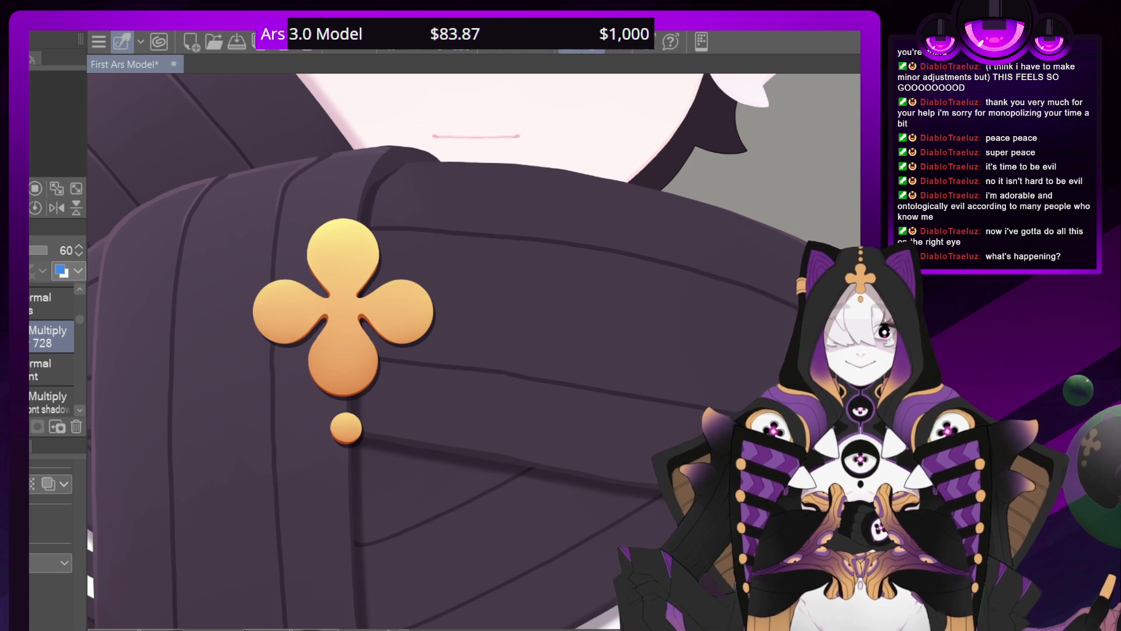
Examine the scarf emblem and its drop shadow up close and against the whole figure
{"action": "scroll", "coordinate": [481, 350], "scroll_direction": "down", "scroll_amount": 8}
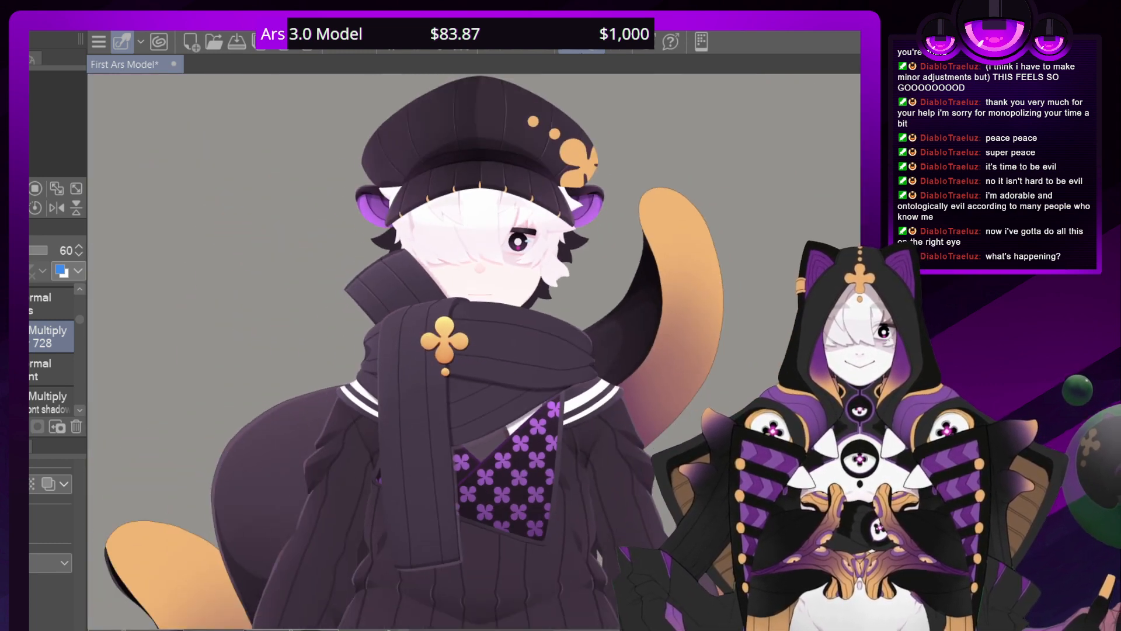
{"action": "scroll", "coordinate": [479, 352], "scroll_direction": "up", "scroll_amount": 8}
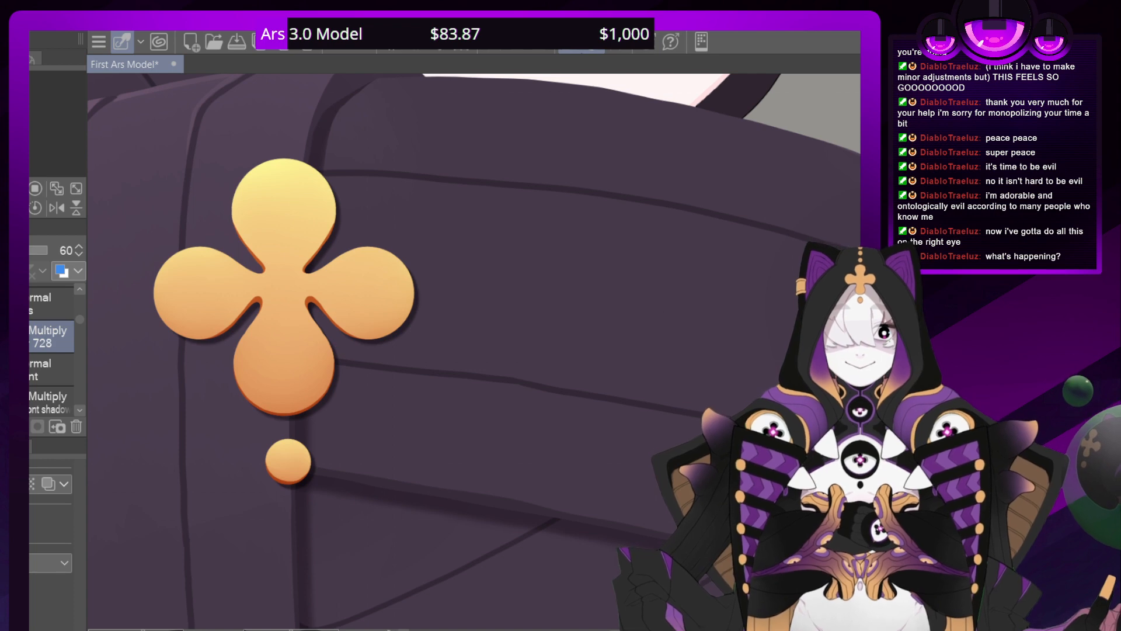
{"action": "key", "text": "ctrl+minus"}
{"action": "key", "text": "ctrl+minus"}
{"action": "key", "text": "ctrl+minus"}
{"action": "key", "text": "ctrl+minus"}
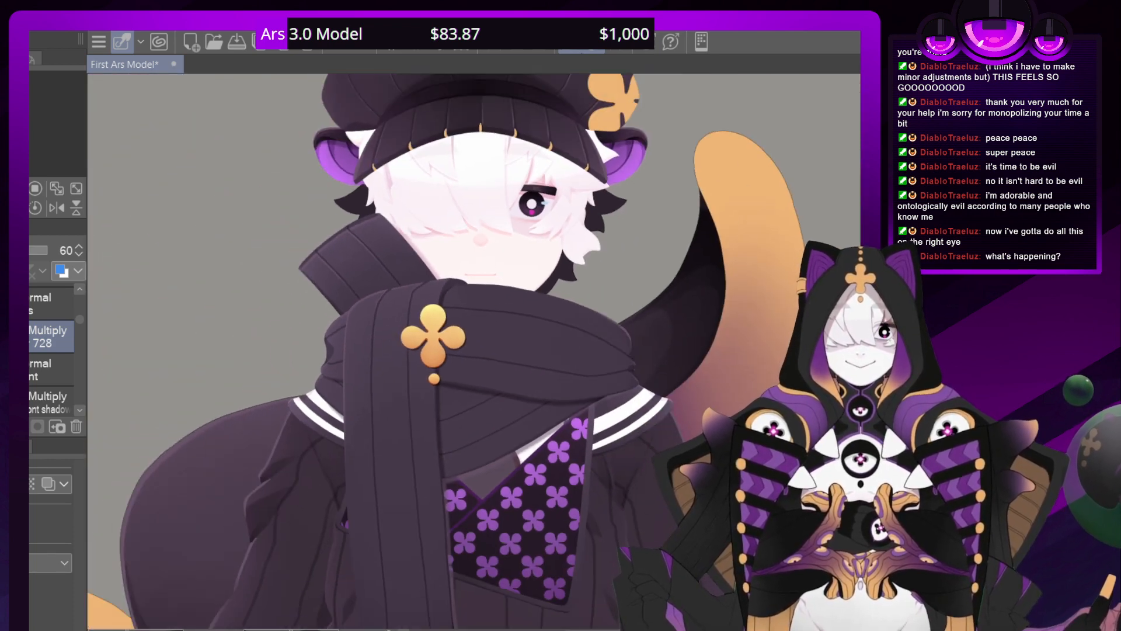
{"action": "left_click_drag", "start_coordinate": [444, 601], "coordinate": [475, 601]}
{"action": "left_click_drag", "start_coordinate": [456, 234], "coordinate": [471, 522]}
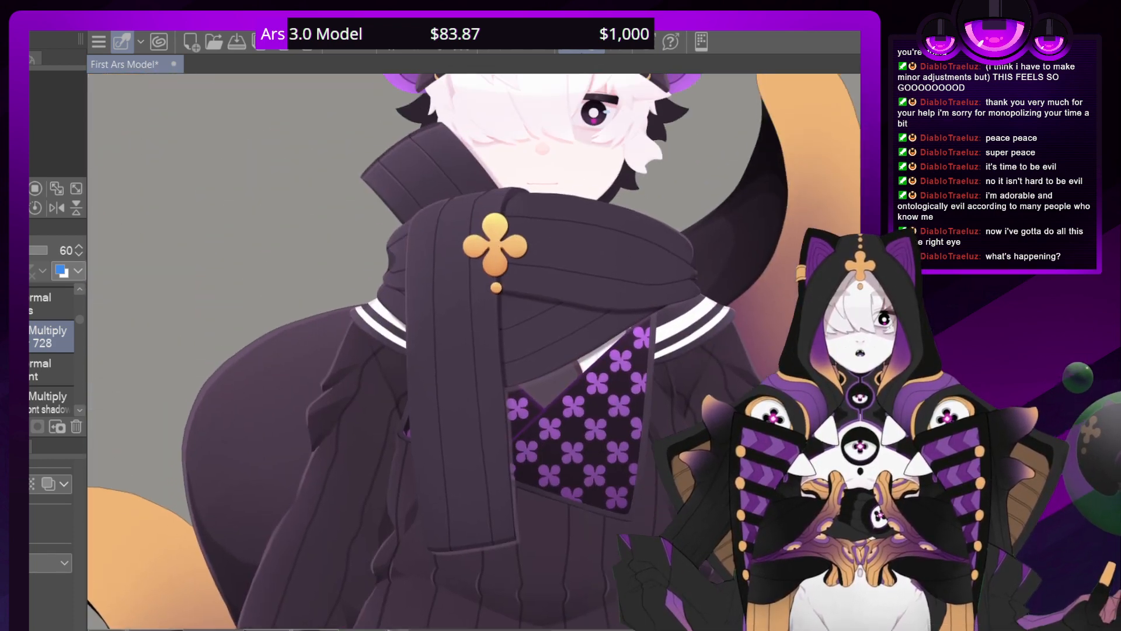
{"action": "left_click_drag", "start_coordinate": [495, 245], "coordinate": [465, 353]}
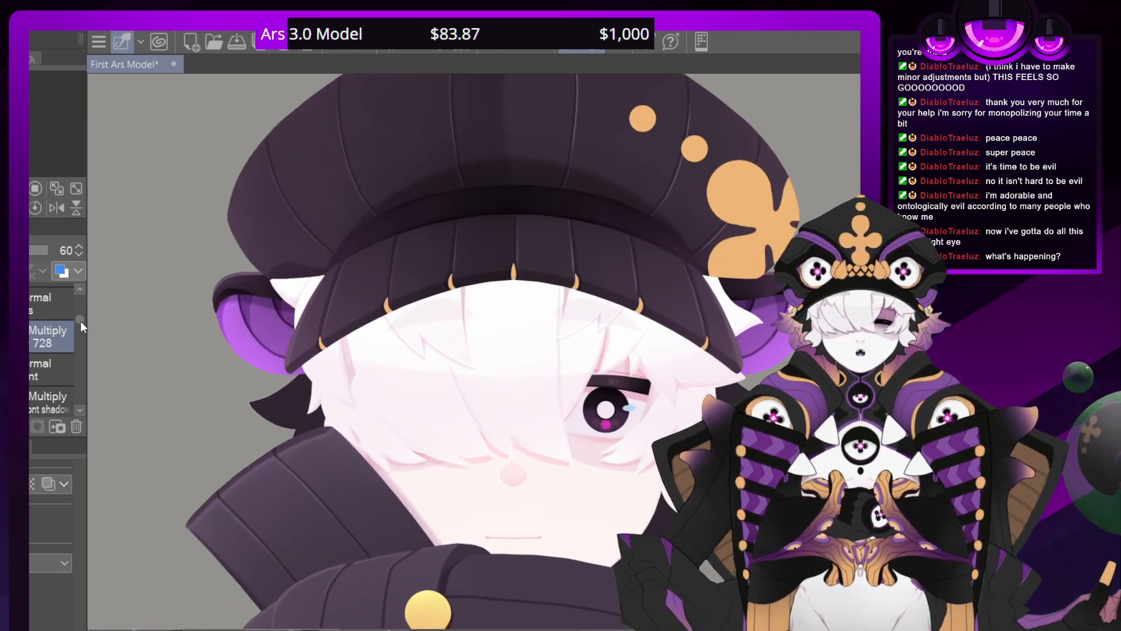
Search the layers for the hat brim's folder, toggling folder visibility to identify it
{"action": "left_click_drag", "start_coordinate": [80, 321], "coordinate": [80, 319]}
{"action": "left_click", "coordinate": [18, 305]}
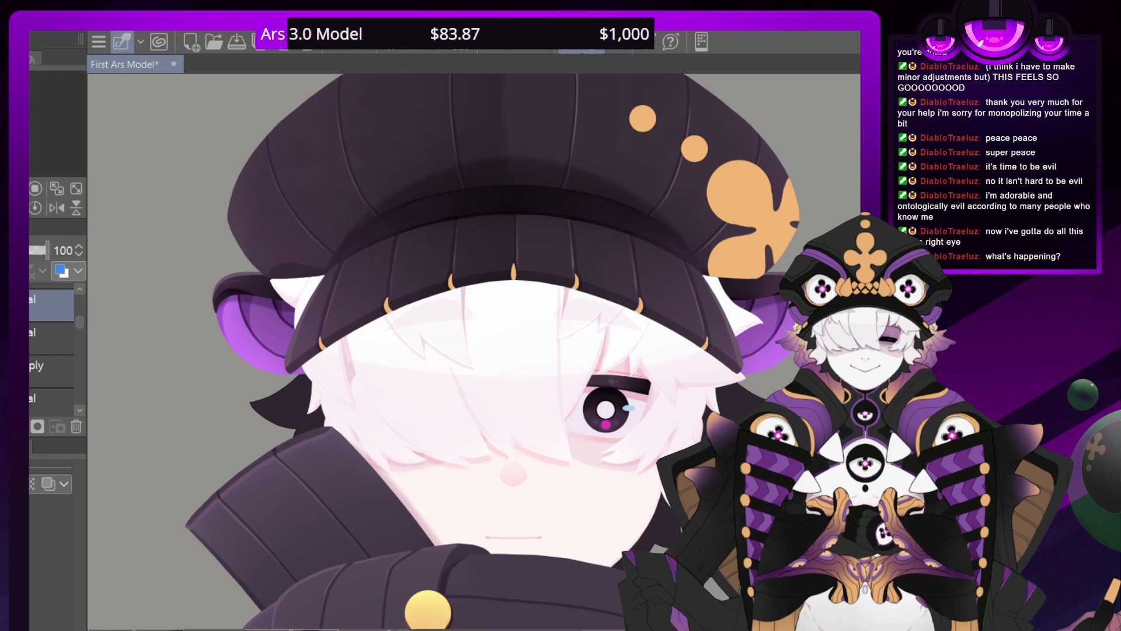
{"action": "left_click", "coordinate": [80, 410]}
{"action": "left_click", "coordinate": [18, 305]}
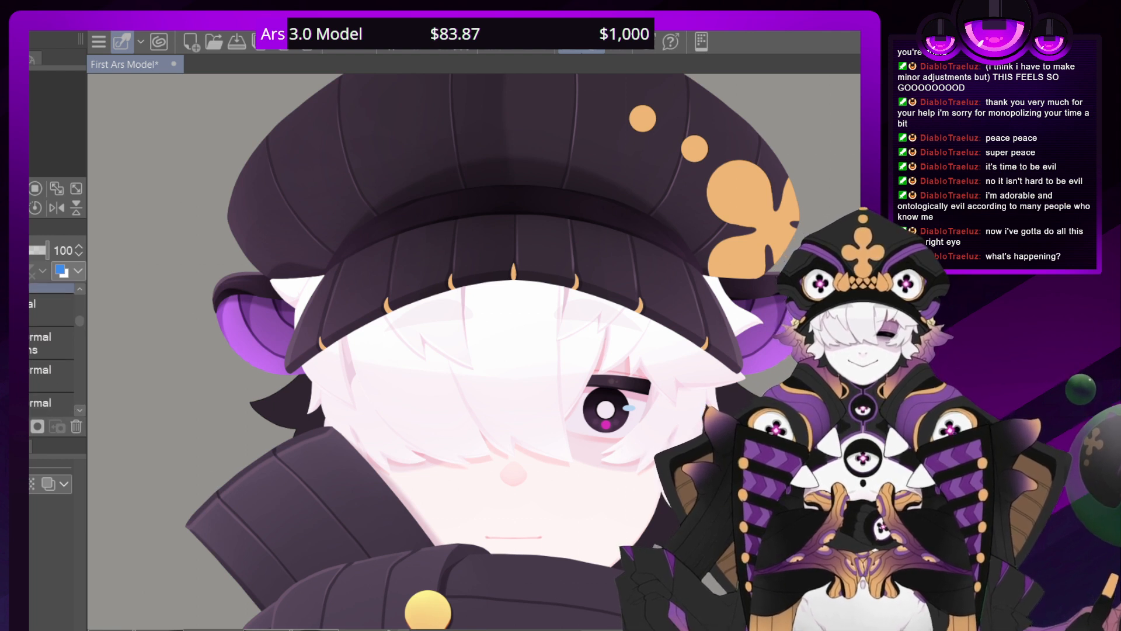
{"action": "left_click", "coordinate": [80, 410]}
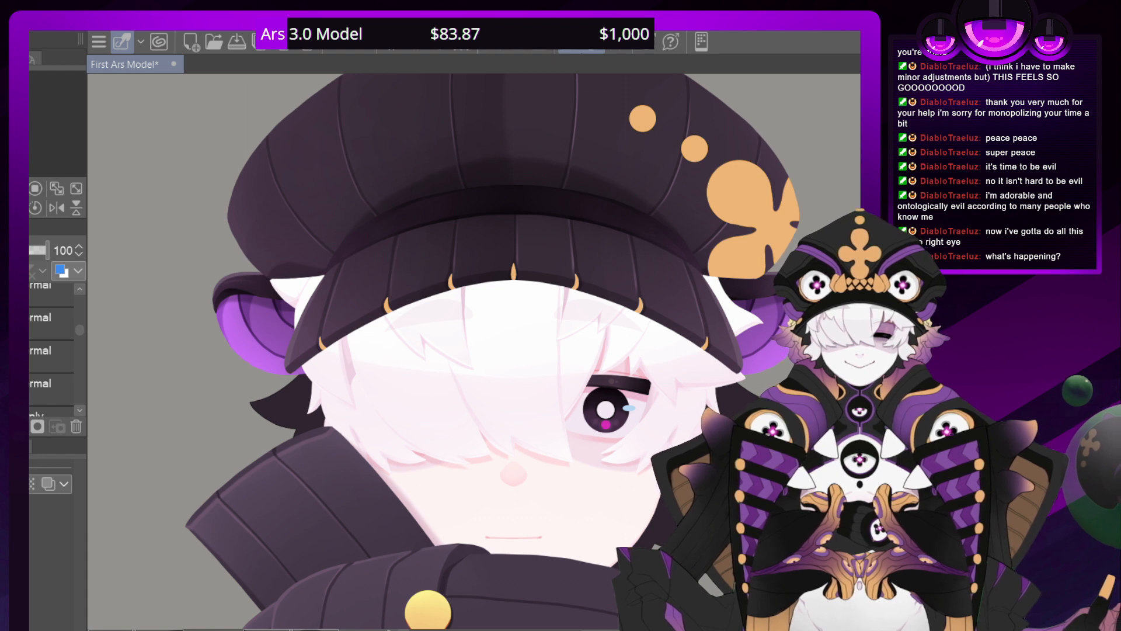
{"action": "left_click", "coordinate": [18, 318]}
{"action": "left_click", "coordinate": [18, 317]}
{"action": "left_click", "coordinate": [17, 350]}
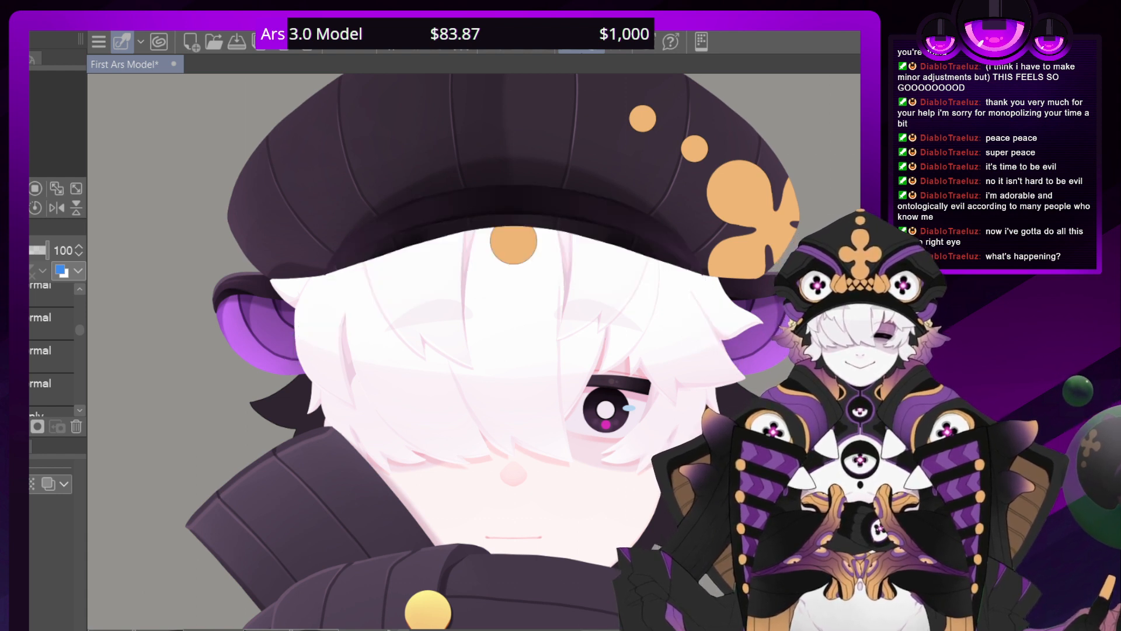
{"action": "left_click", "coordinate": [17, 350]}
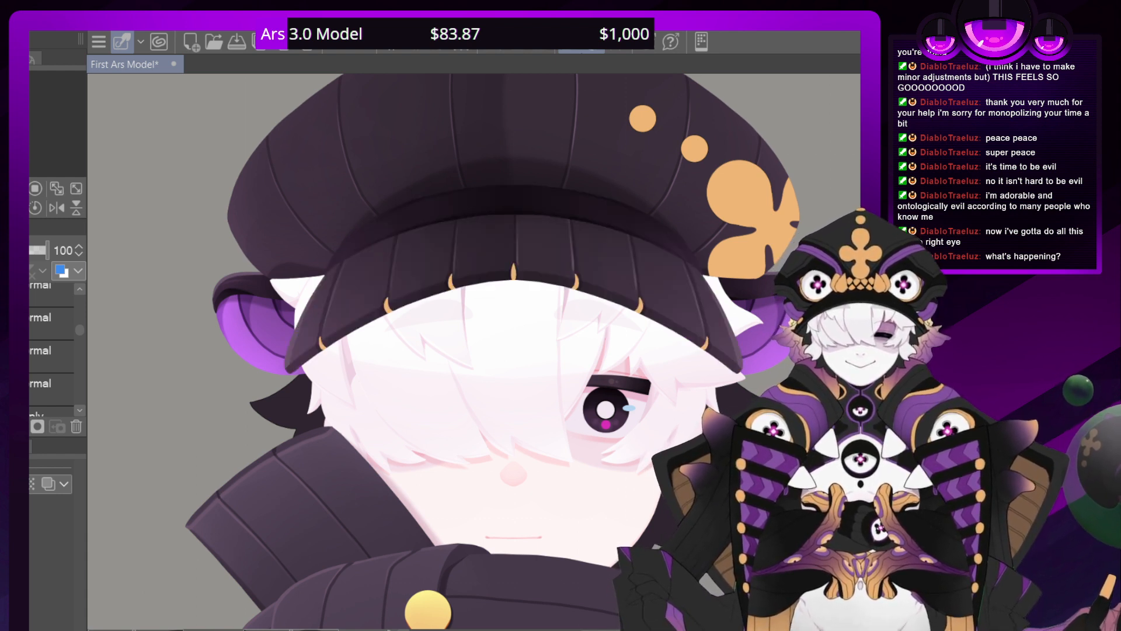
Open the folder with the brim's gold trim and add a new layer directly above layer 357
{"action": "left_click", "coordinate": [17, 321]}
{"action": "left_click", "coordinate": [80, 411]}
{"action": "left_click", "coordinate": [80, 410]}
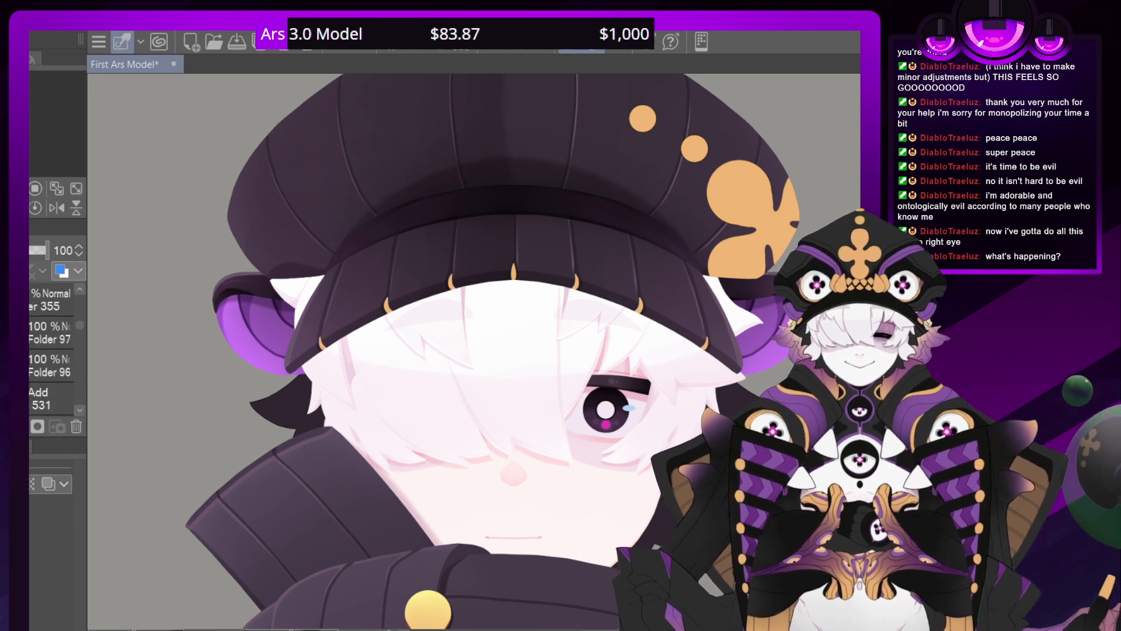
{"action": "left_click", "coordinate": [18, 300]}
{"action": "left_click", "coordinate": [17, 299]}
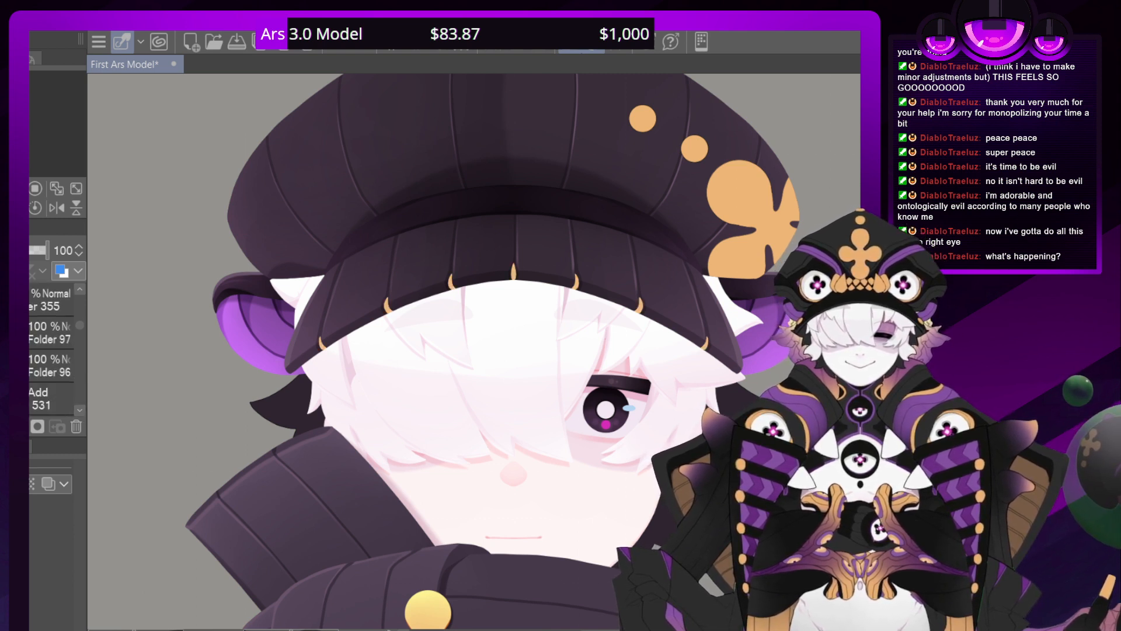
{"action": "left_click", "coordinate": [24, 332]}
{"action": "left_click", "coordinate": [35, 376]}
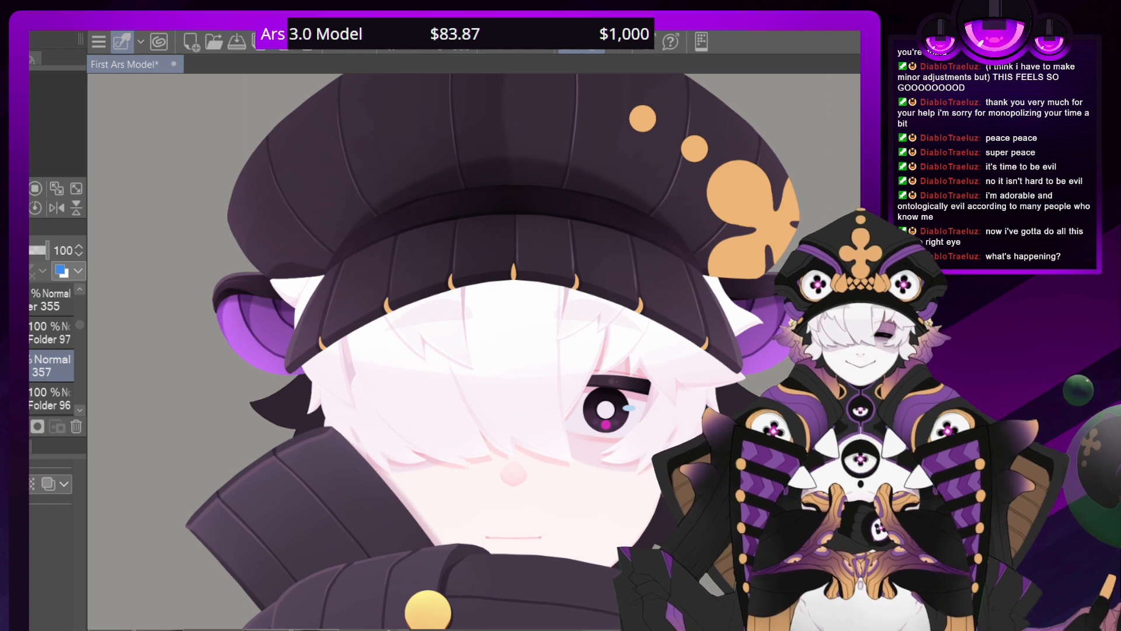
{"action": "key", "text": "ctrl+shift+n"}
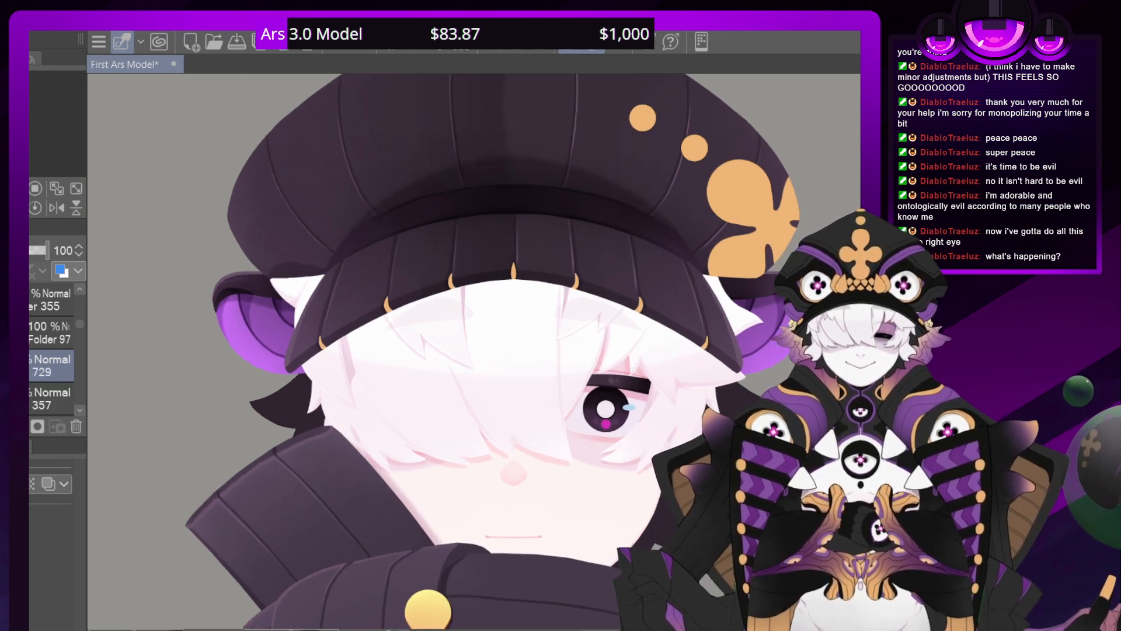
Paint dark orange shadows onto the gold trim pieces along the hat brim on layer 729
{"action": "scroll", "coordinate": [481, 350], "scroll_direction": "up", "scroll_amount": 3}
{"action": "left_click_drag", "start_coordinate": [603, 263], "coordinate": [608, 255]}
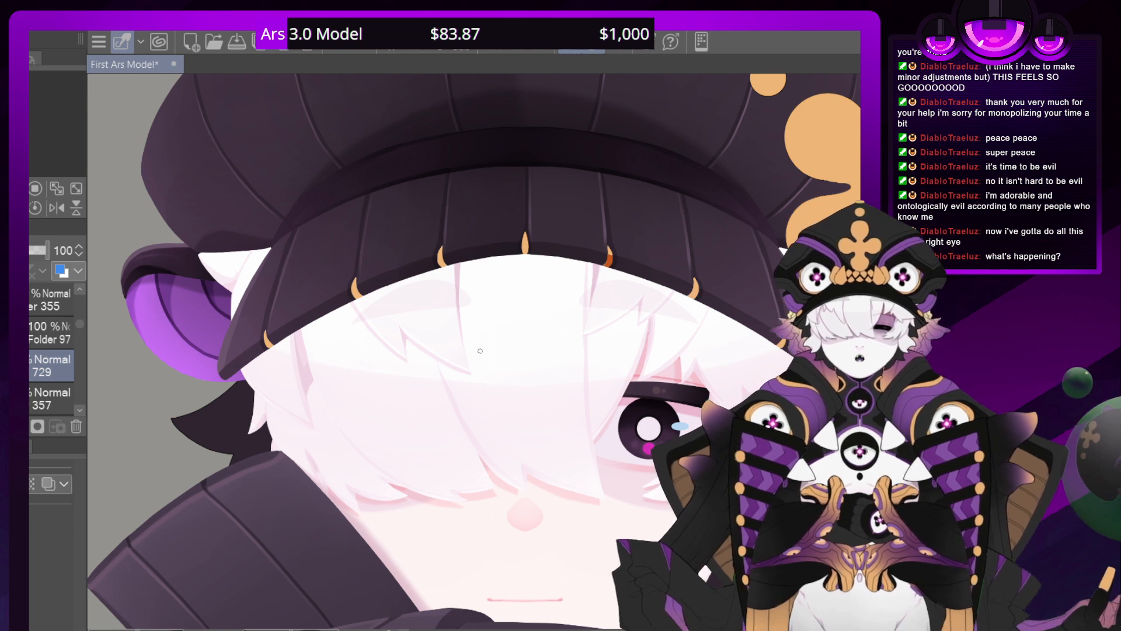
{"action": "left_click_drag", "start_coordinate": [697, 294], "coordinate": [695, 288]}
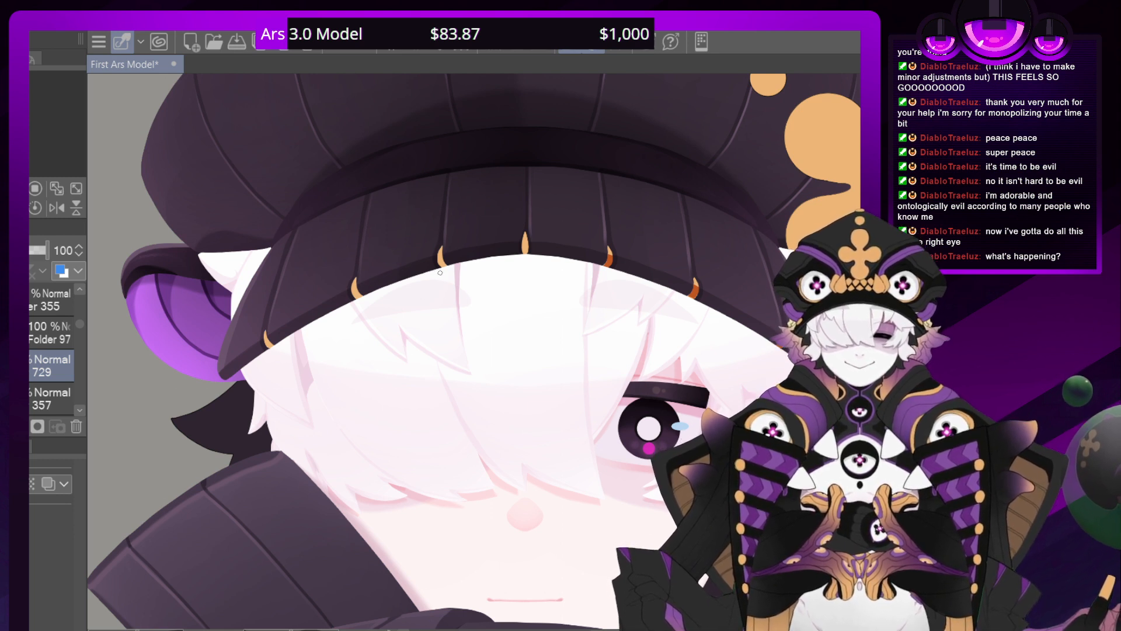
{"action": "mouse_move", "coordinate": [521, 250]}
{"action": "left_mouse_down"}
{"action": "mouse_move", "coordinate": [534, 246]}
{"action": "mouse_move", "coordinate": [523, 245]}
{"action": "left_mouse_up"}
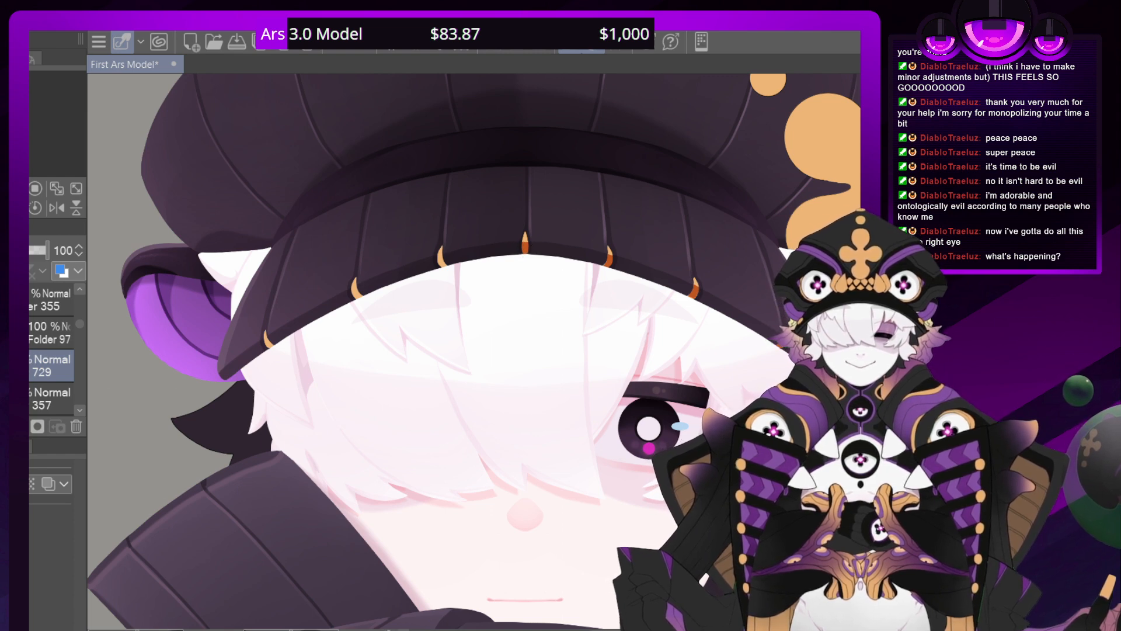
{"action": "mouse_move", "coordinate": [222, 528]}
{"action": "left_mouse_down"}
{"action": "mouse_move", "coordinate": [155, 438]}
{"action": "mouse_move", "coordinate": [144, 202]}
{"action": "left_mouse_up"}
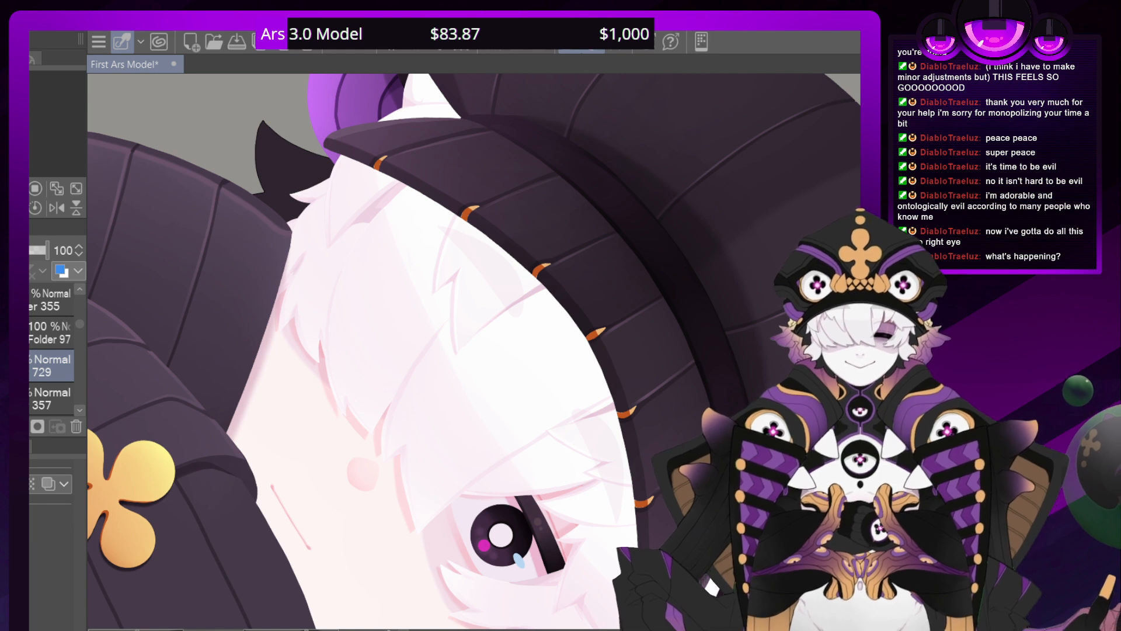
Check Folder 96 and Add layer 531 beneath the brim trim's folder, viewing the shaded trim along the whole hat edge
{"action": "left_click", "coordinate": [32, 333]}
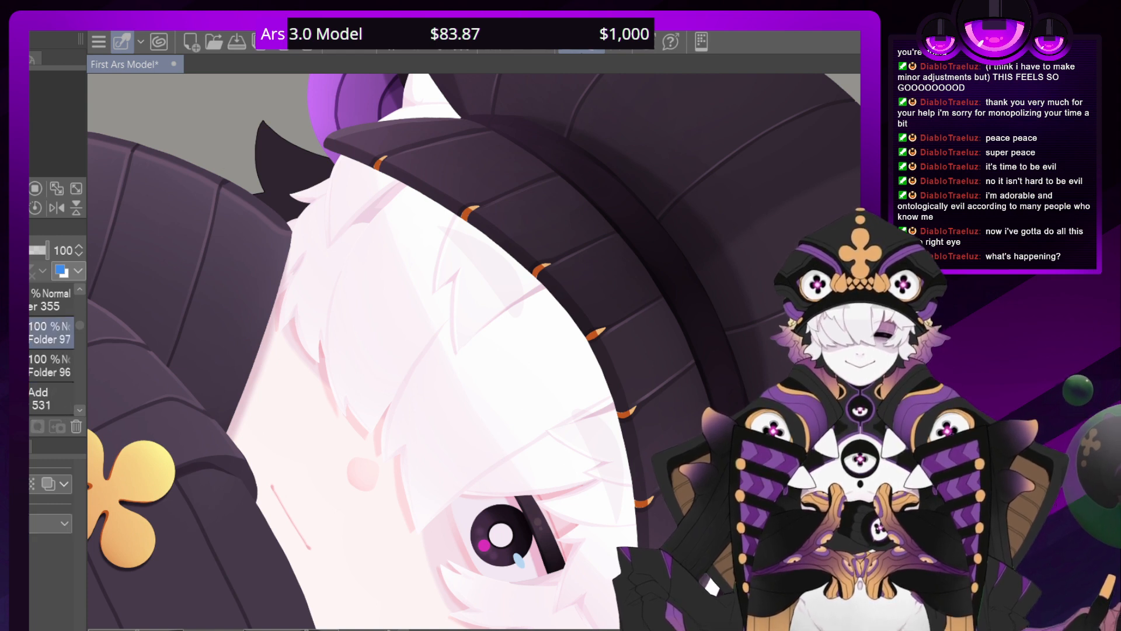
{"action": "left_click", "coordinate": [42, 366]}
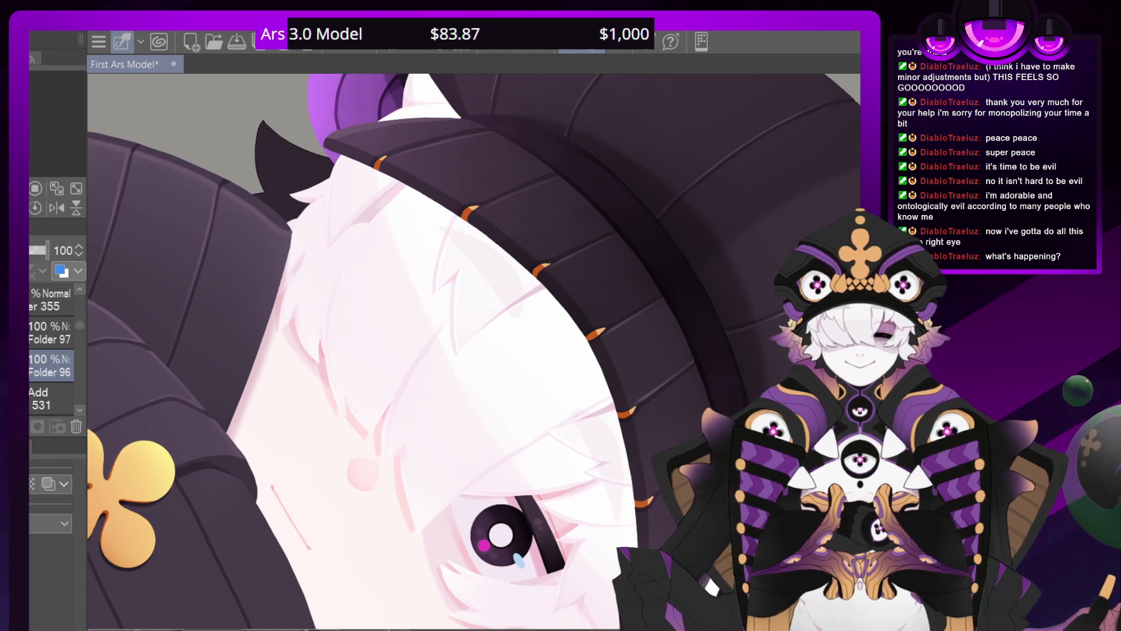
{"action": "left_click_drag", "start_coordinate": [541, 512], "coordinate": [406, 290]}
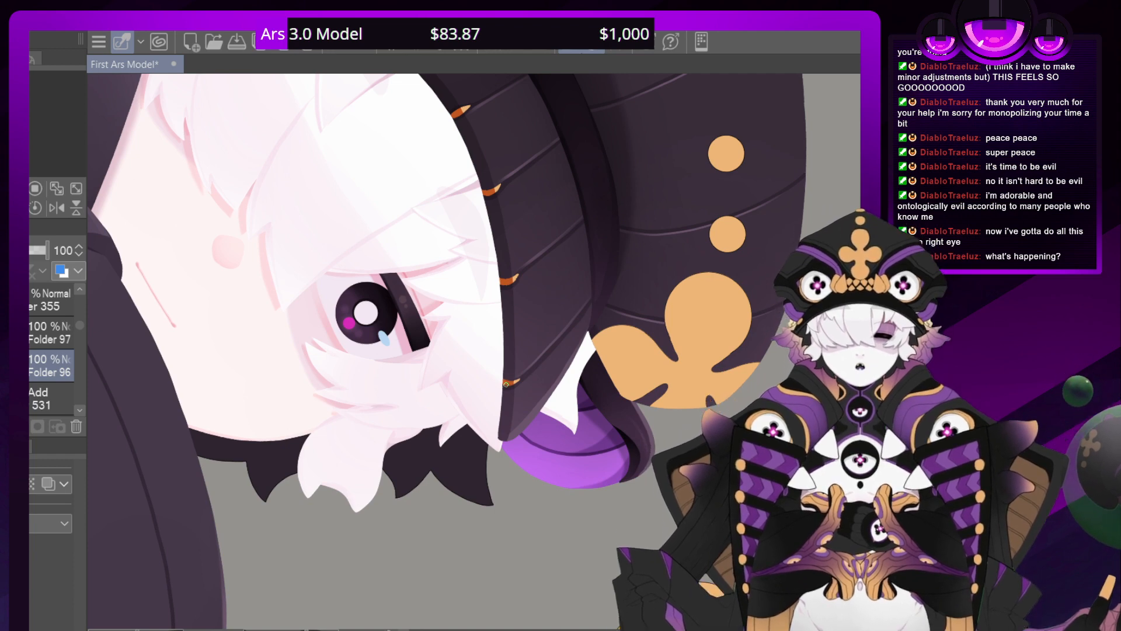
{"action": "left_click_drag", "start_coordinate": [480, 343], "coordinate": [350, 344]}
{"action": "left_click_drag", "start_coordinate": [350, 344], "coordinate": [412, 455]}
{"action": "left_click", "coordinate": [36, 400]}
{"action": "scroll", "coordinate": [76, 407], "scroll_direction": "down", "scroll_amount": 1}
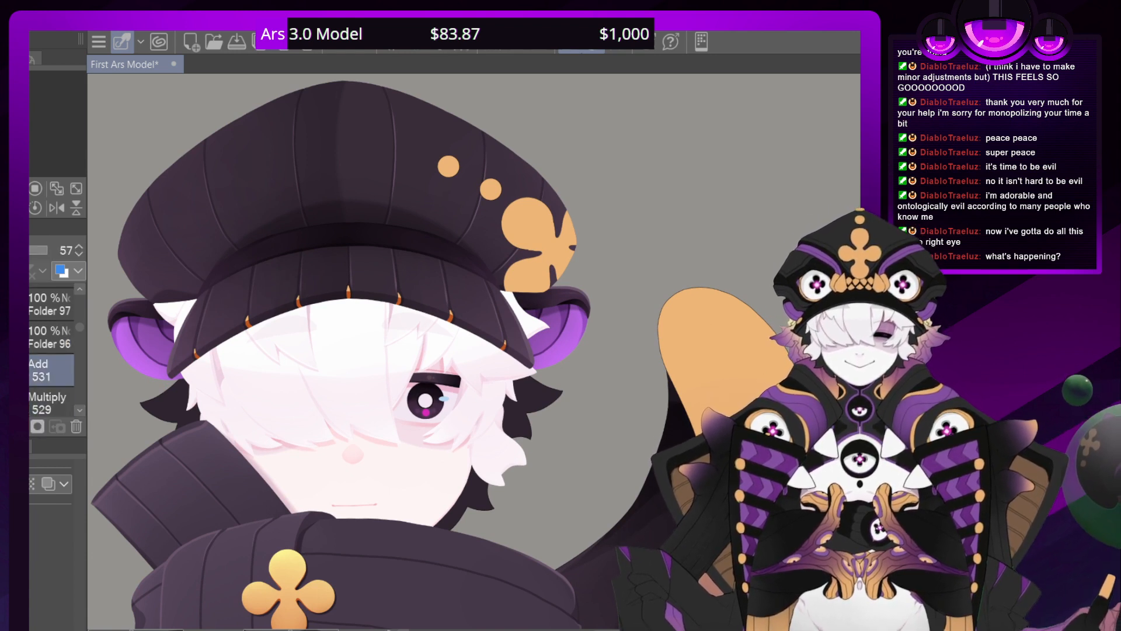
Reopen Folder 97 and set the opacity of layer 729 to 54 to soften the trim's orange shading
{"action": "left_click", "coordinate": [32, 304]}
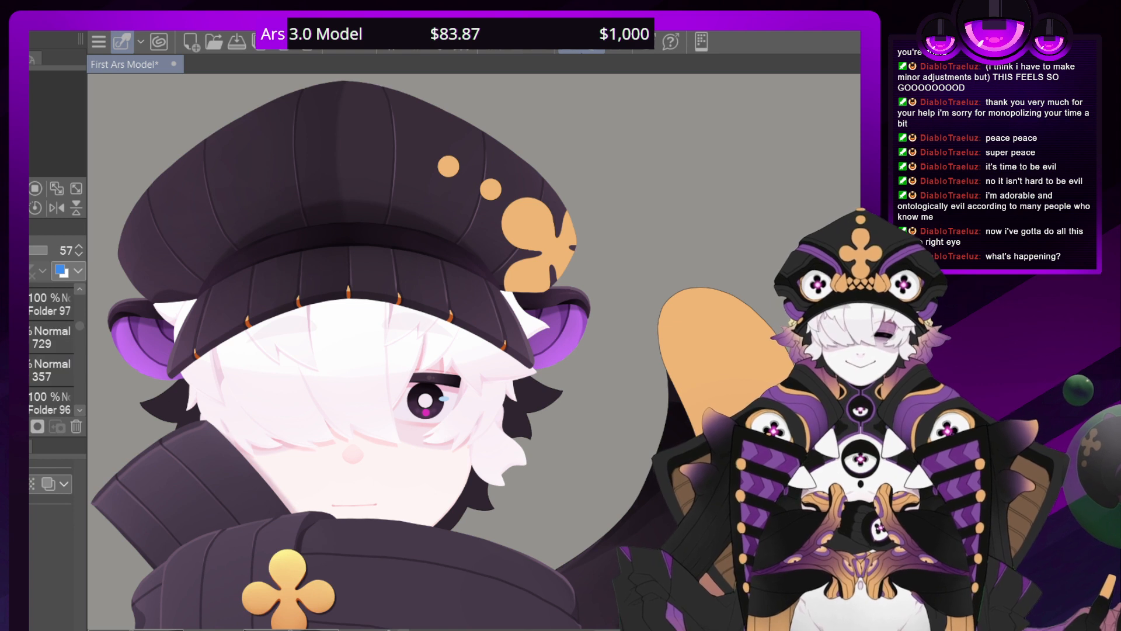
{"action": "left_click", "coordinate": [49, 338]}
{"action": "left_click", "coordinate": [32, 250]}
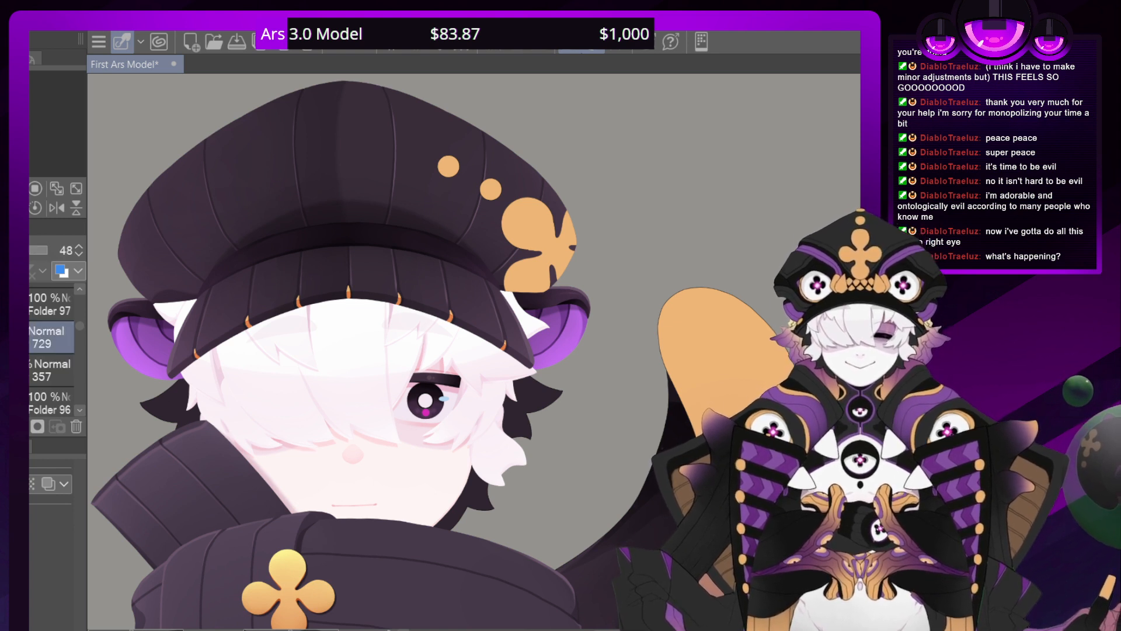
{"action": "left_click_drag", "start_coordinate": [24, 250], "coordinate": [28, 250]}
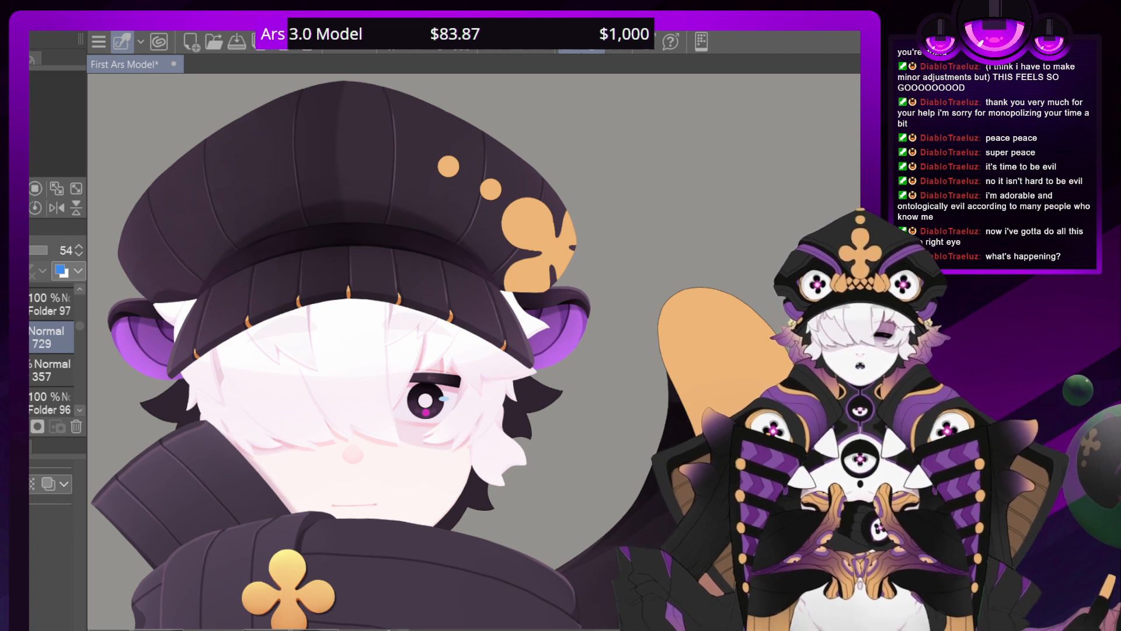
Add a Multiply layer directly above layer 729 and darken the shadows on the brim's gold trim
{"action": "key", "text": "ctrl+shift+n"}
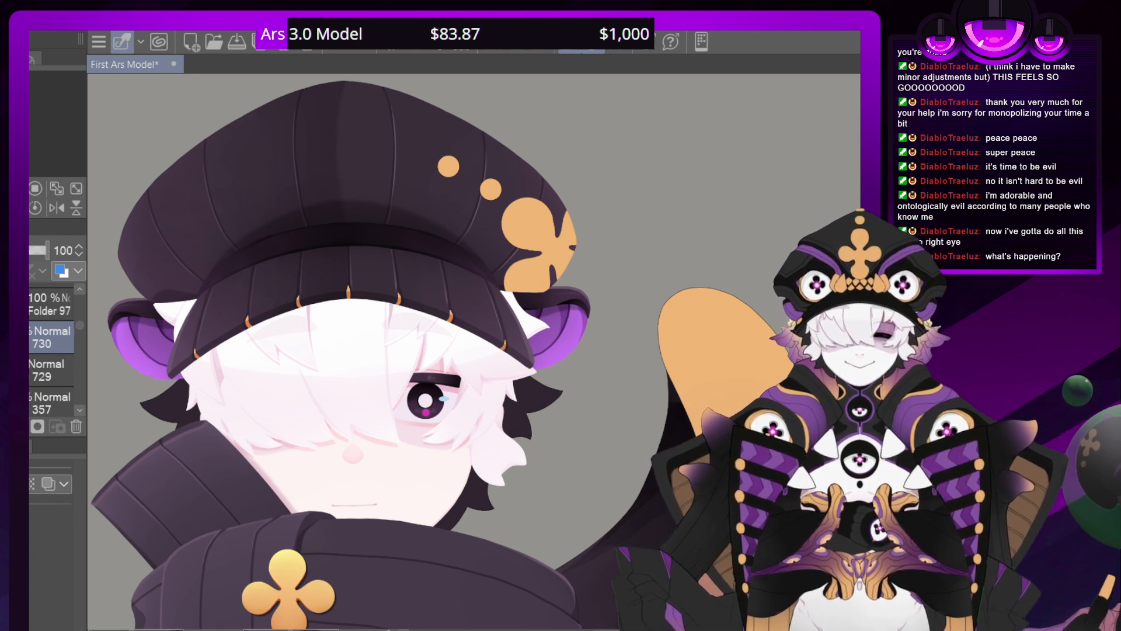
{"action": "left_click", "coordinate": [15, 287]}
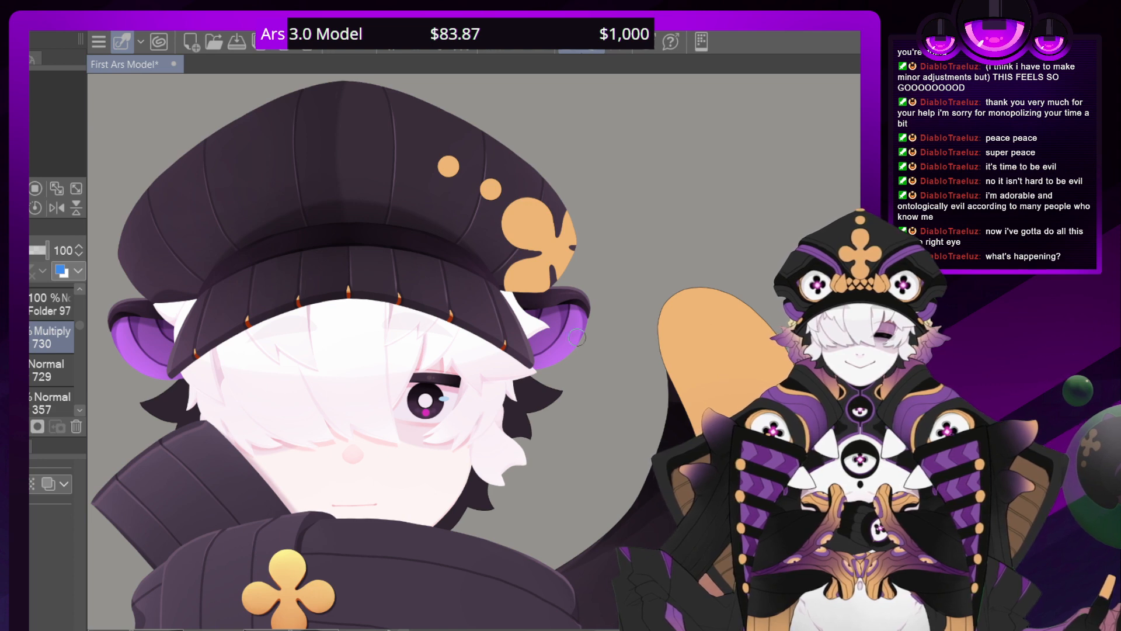
{"action": "scroll", "coordinate": [439, 286], "scroll_direction": "up", "scroll_amount": 3}
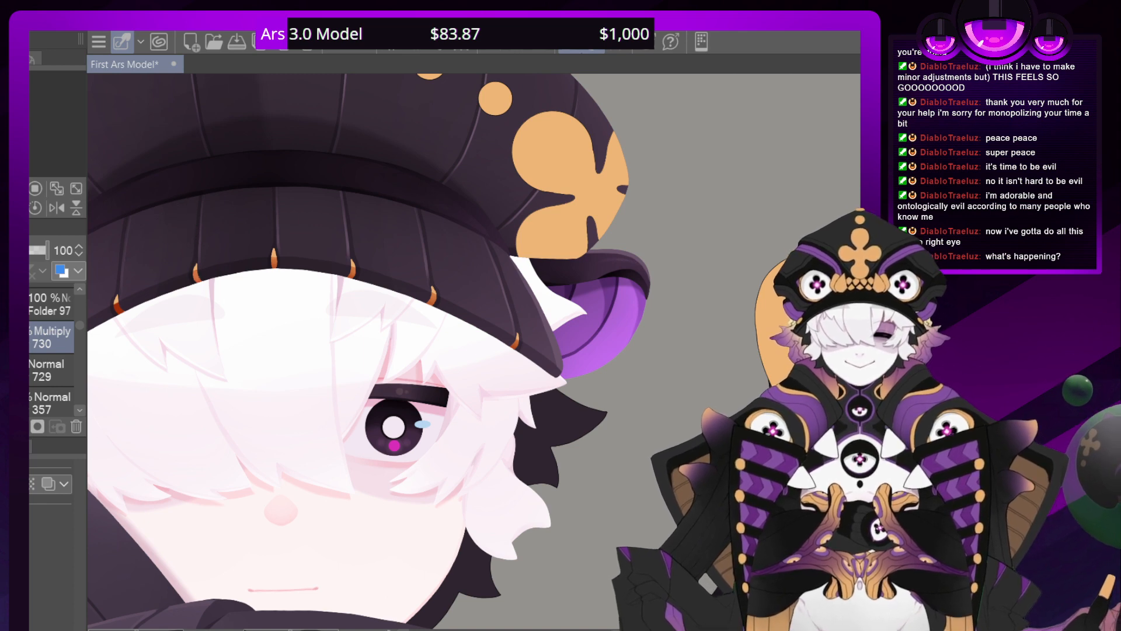
{"action": "mouse_move", "coordinate": [125, 149]}
{"action": "left_mouse_down"}
{"action": "mouse_move", "coordinate": [341, 522]}
{"action": "mouse_move", "coordinate": [373, 350]}
{"action": "left_mouse_up"}
{"action": "left_click_drag", "start_coordinate": [273, 421], "coordinate": [235, 316]}
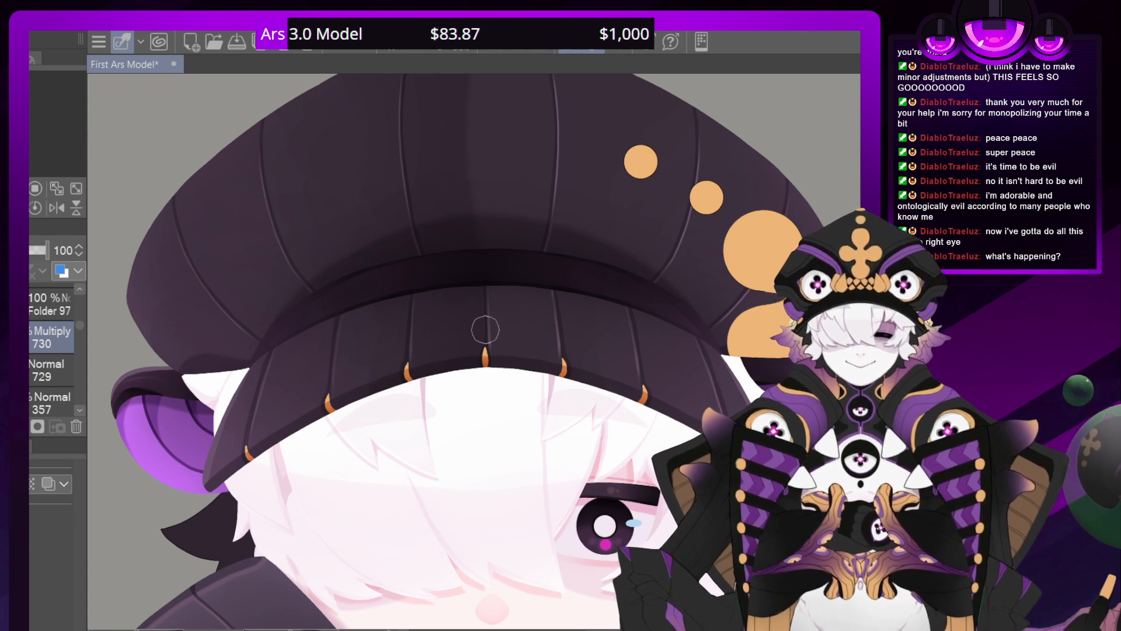
{"action": "left_click", "coordinate": [32, 190]}
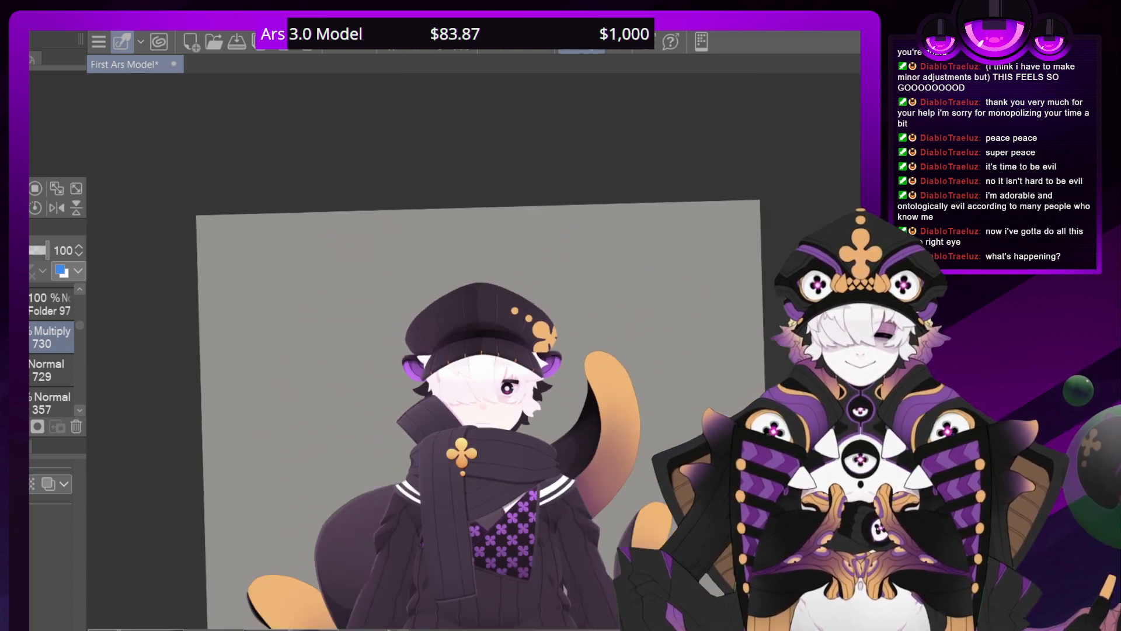
{"action": "scroll", "coordinate": [480, 352], "scroll_direction": "up", "scroll_amount": 7}
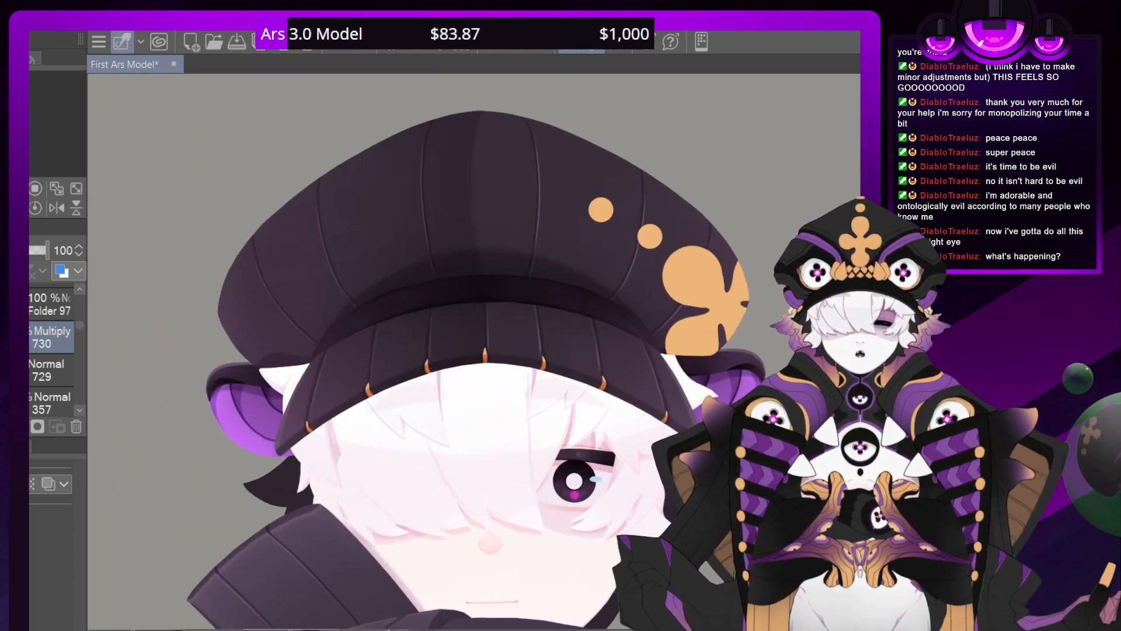
{"action": "scroll", "coordinate": [473, 359], "scroll_direction": "down", "scroll_amount": 1}
{"action": "left_click_drag", "start_coordinate": [473, 359], "coordinate": [493, 238]}
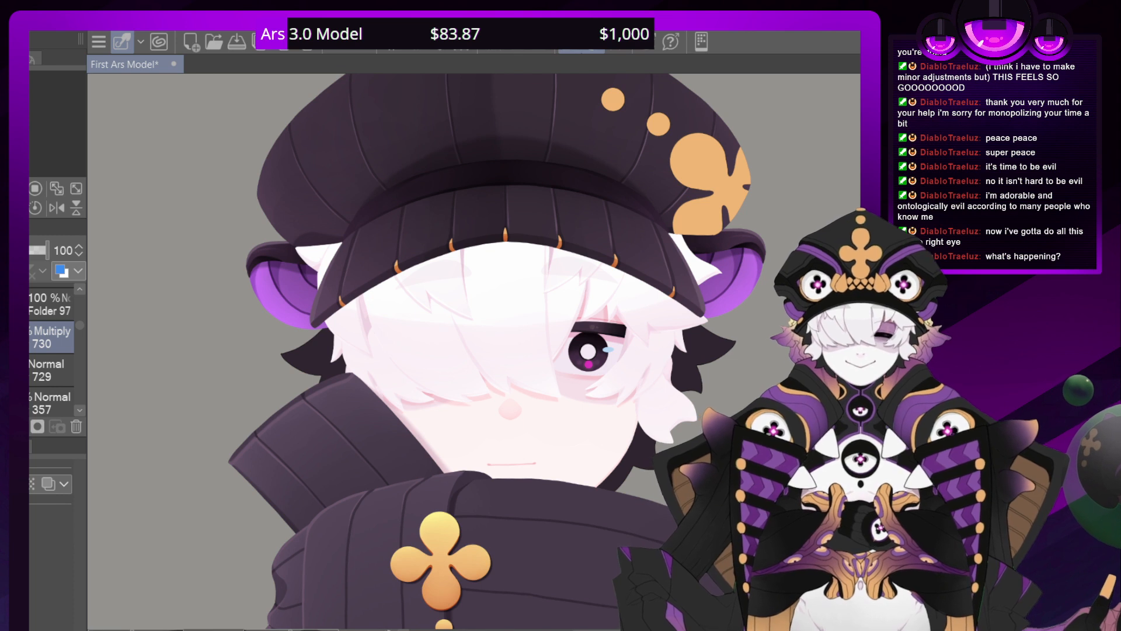
Paste the desktop screenshot into a new illustration and crop the canvas roughly to the stream preview
{"action": "key", "text": "Return"}
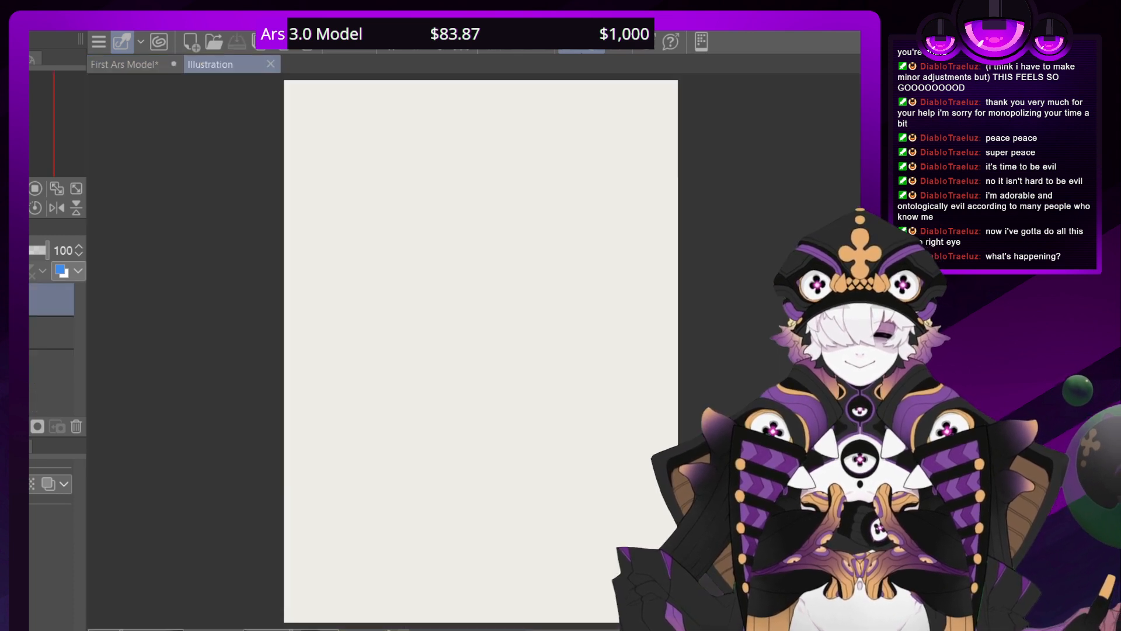
{"action": "key", "text": "ctrl+v"}
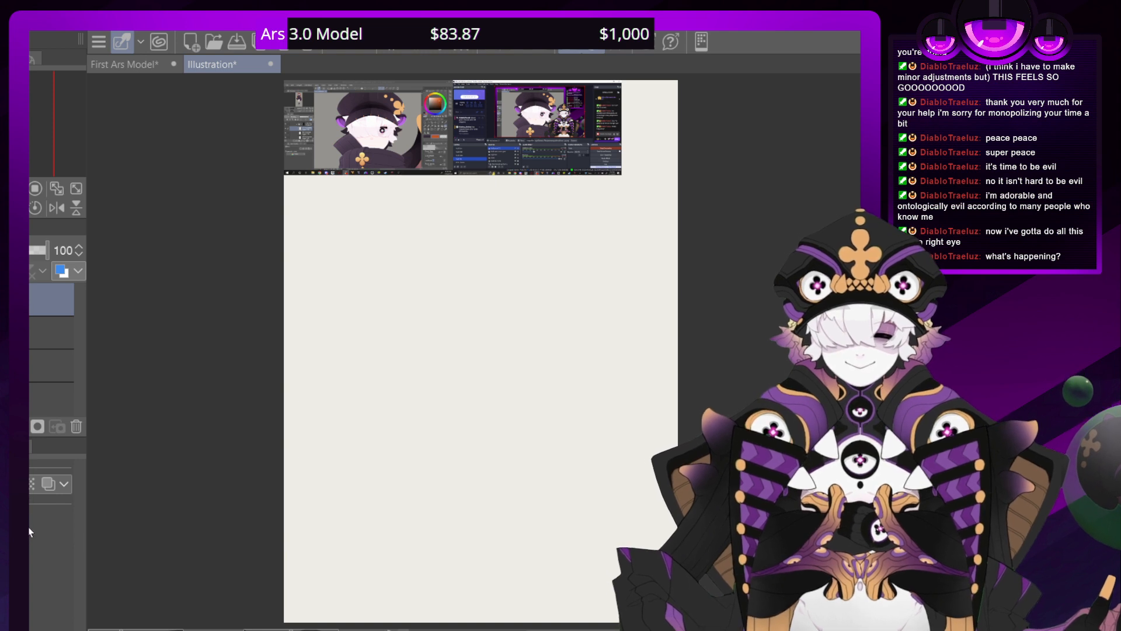
{"action": "key", "text": "ctrl+alt+c"}
{"action": "left_click_drag", "start_coordinate": [678, 622], "coordinate": [587, 133]}
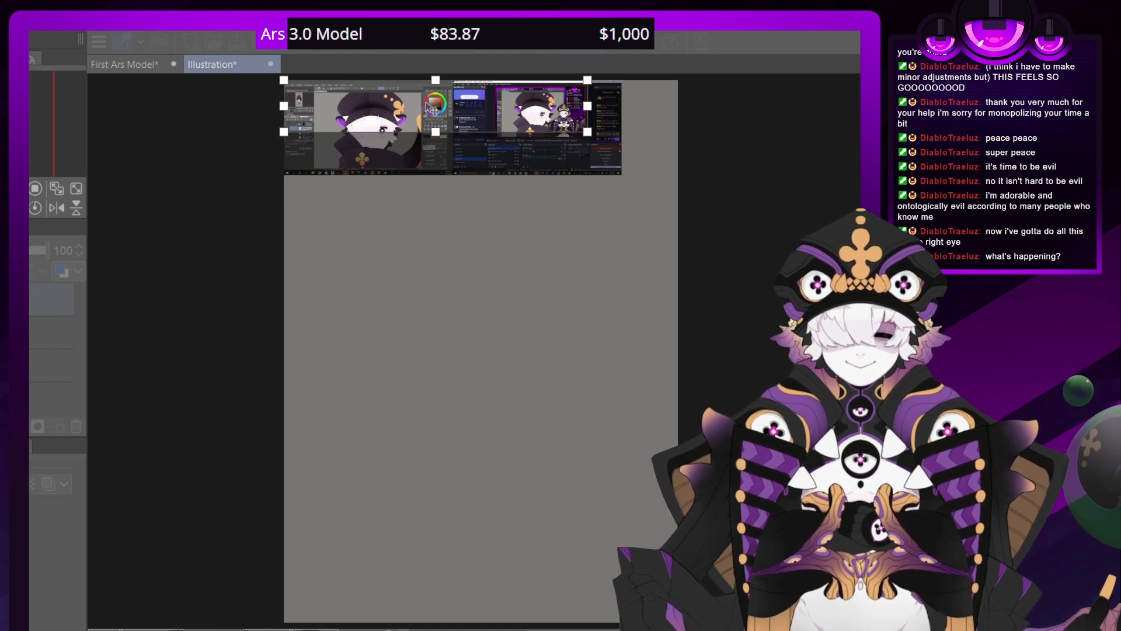
{"action": "left_click_drag", "start_coordinate": [284, 106], "coordinate": [540, 138]}
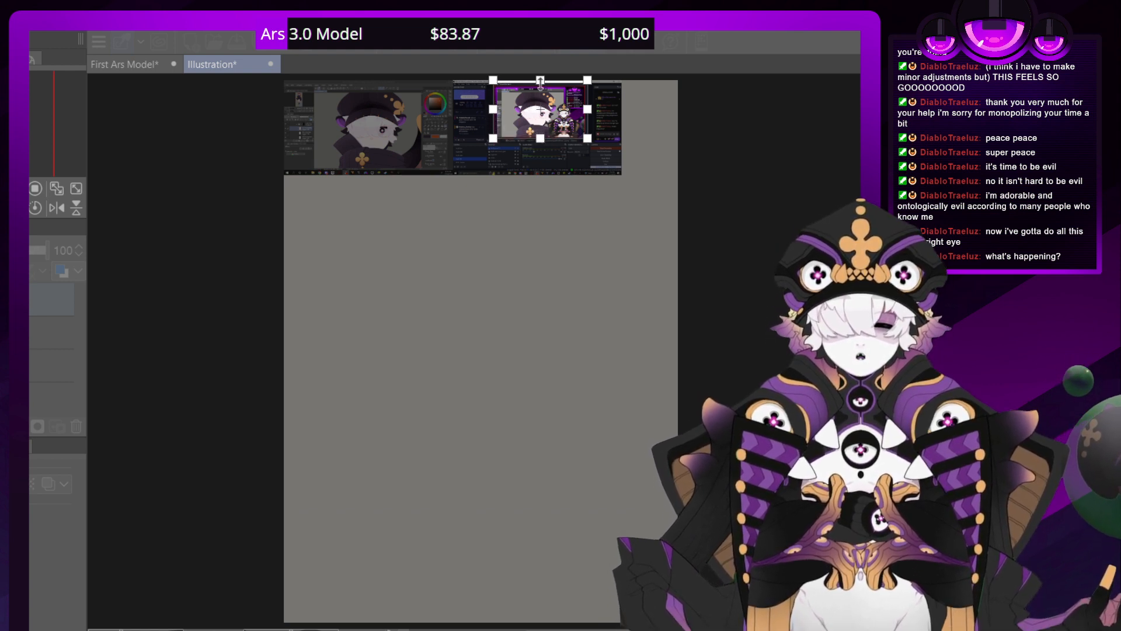
{"action": "left_click_drag", "start_coordinate": [540, 80], "coordinate": [538, 88]}
{"action": "left_click", "coordinate": [390, 142]}
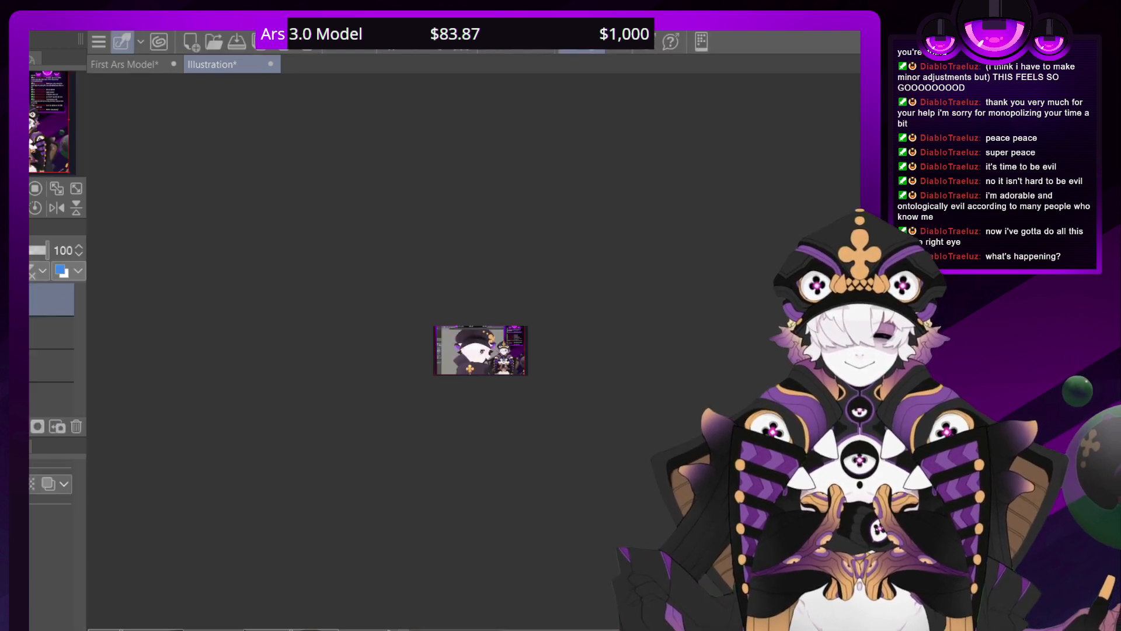
Adjust the canvas size so its edges line up with the frame of the stream preview
{"action": "key", "text": "ctrl+plus"}
{"action": "key", "text": "ctrl+plus"}
{"action": "key", "text": "ctrl+plus"}
{"action": "key", "text": "ctrl+plus"}
{"action": "key", "text": "ctrl+plus"}
{"action": "key", "text": "ctrl+plus"}
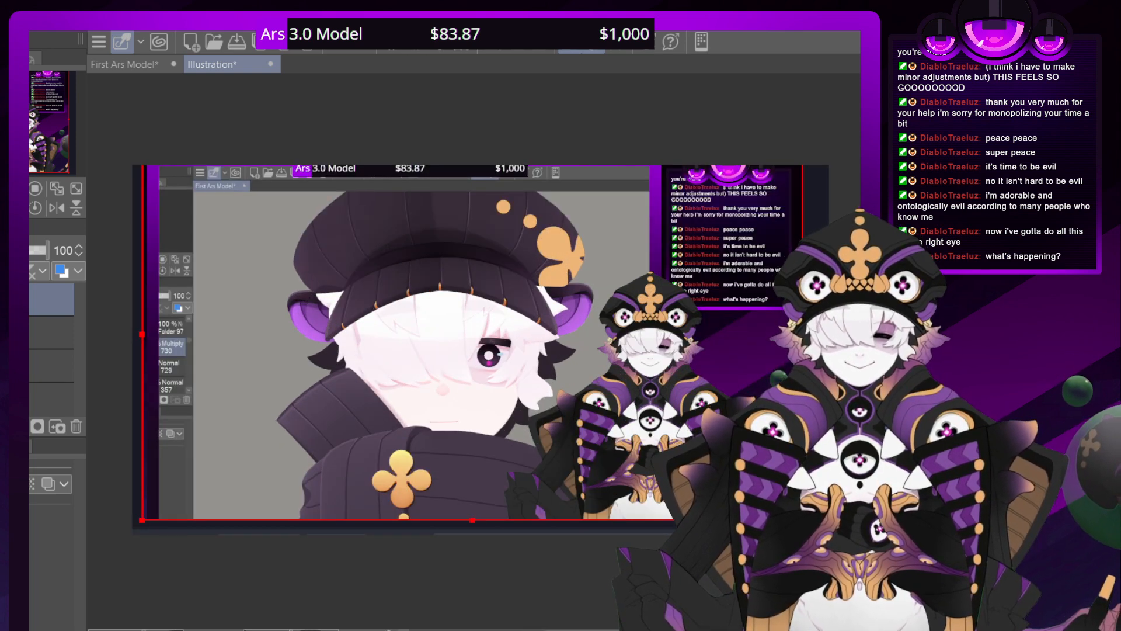
{"action": "key", "text": "ctrl+alt+c"}
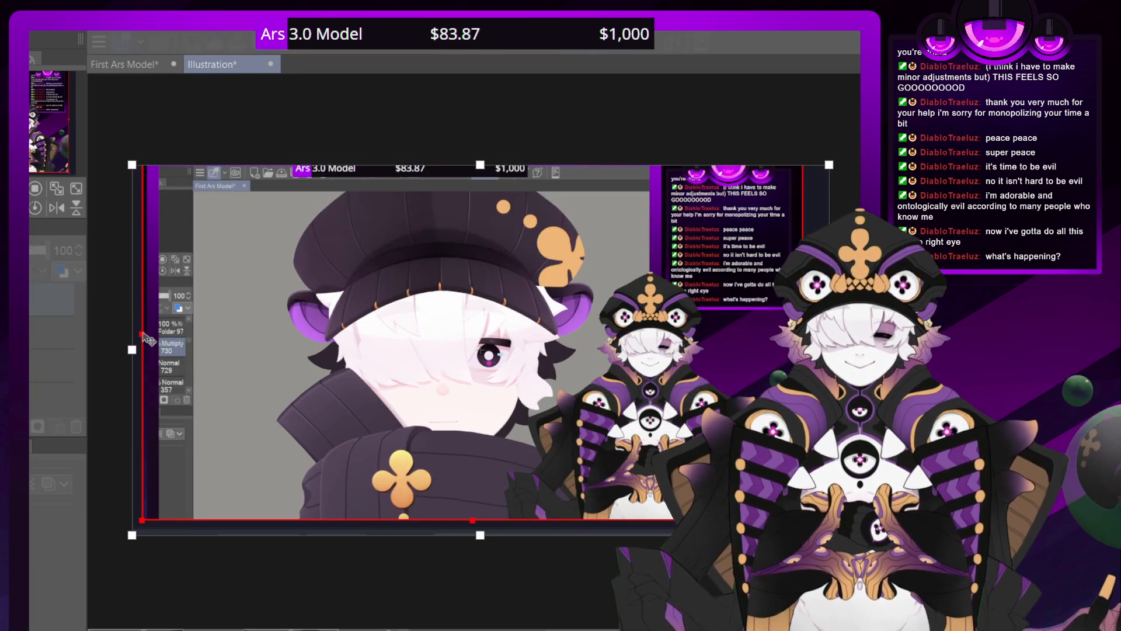
{"action": "left_click_drag", "start_coordinate": [133, 344], "coordinate": [146, 349]}
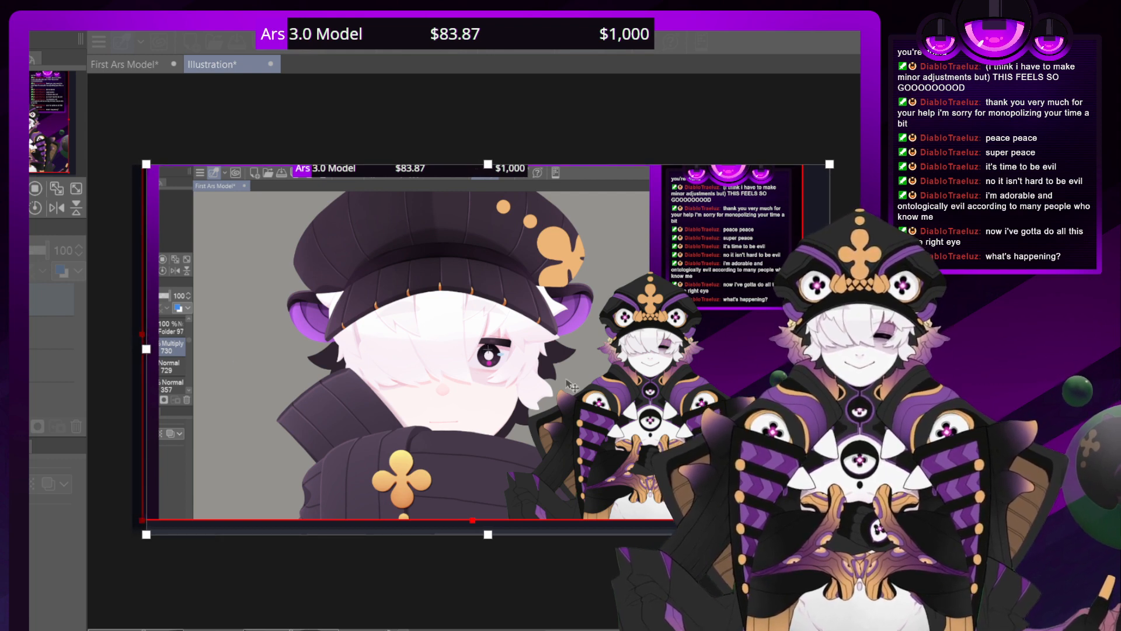
{"action": "left_click_drag", "start_coordinate": [829, 349], "coordinate": [800, 349]}
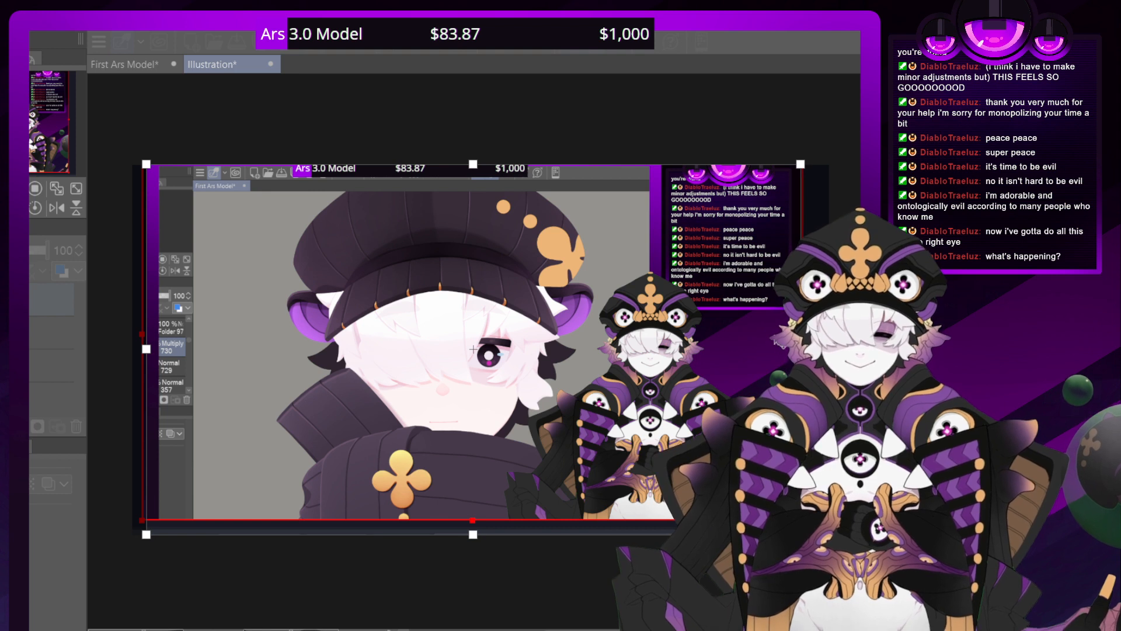
{"action": "left_click_drag", "start_coordinate": [473, 534], "coordinate": [471, 516]}
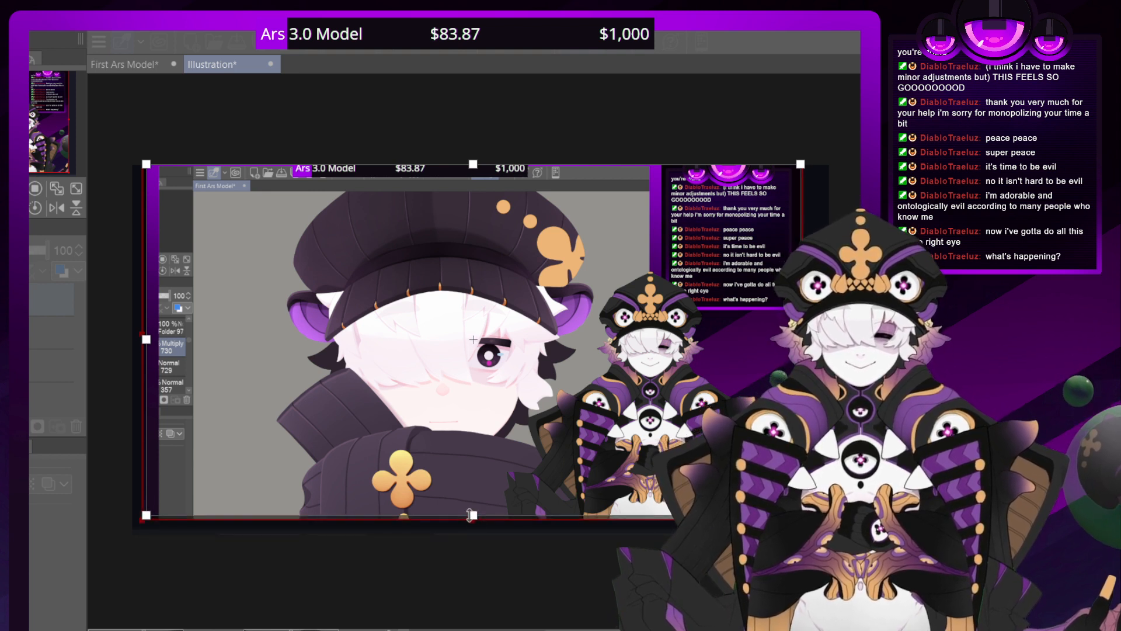
{"action": "left_click_drag", "start_coordinate": [473, 164], "coordinate": [473, 152]}
{"action": "key", "text": "Return"}
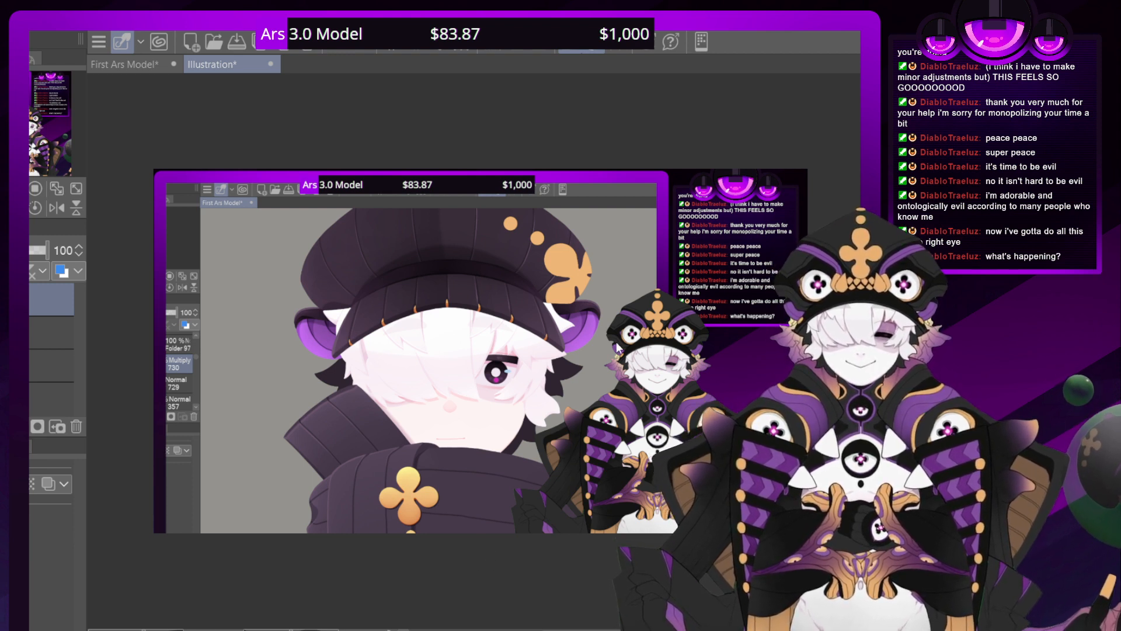
Save the cropped screenshot as stream.png and close it to return to First Ars Model
{"action": "left_click", "coordinate": [531, 251]}
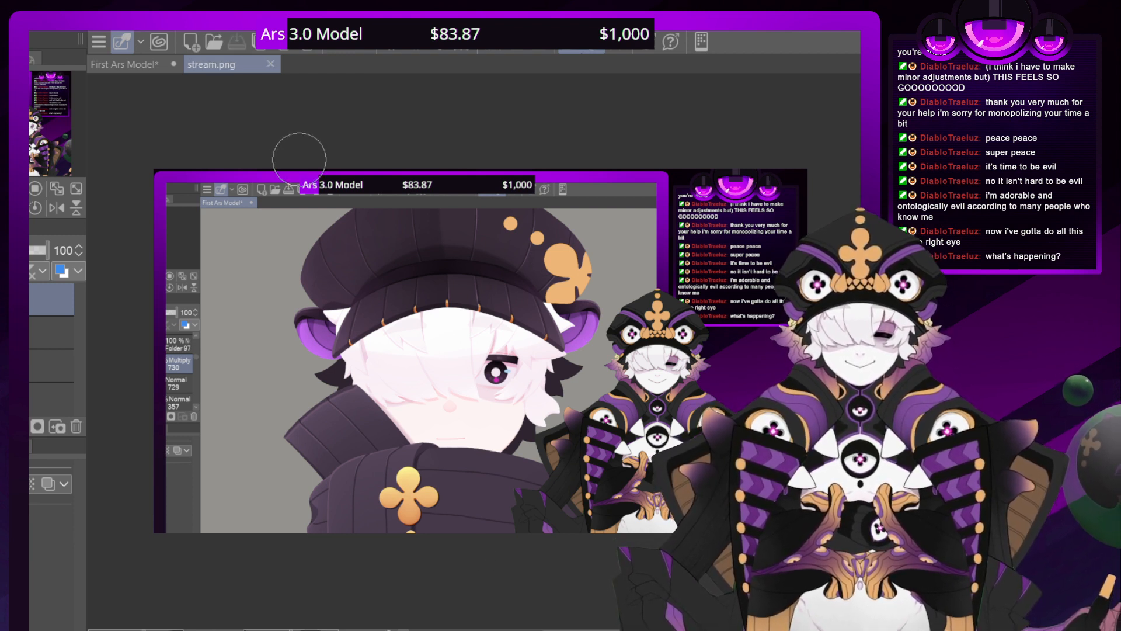
{"action": "left_click", "coordinate": [269, 62]}
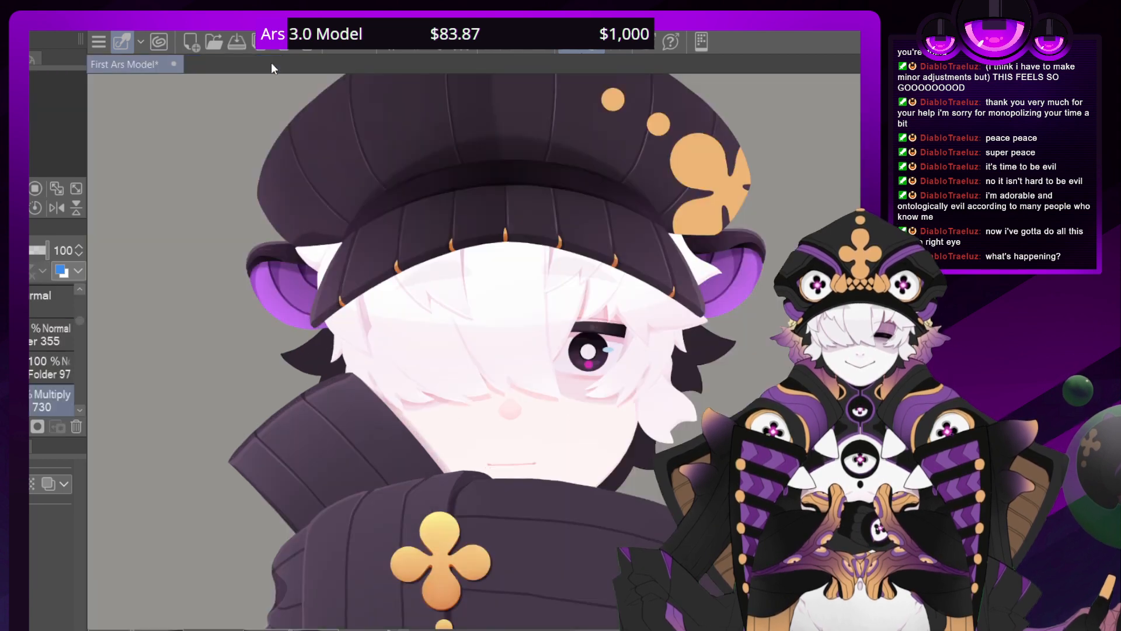
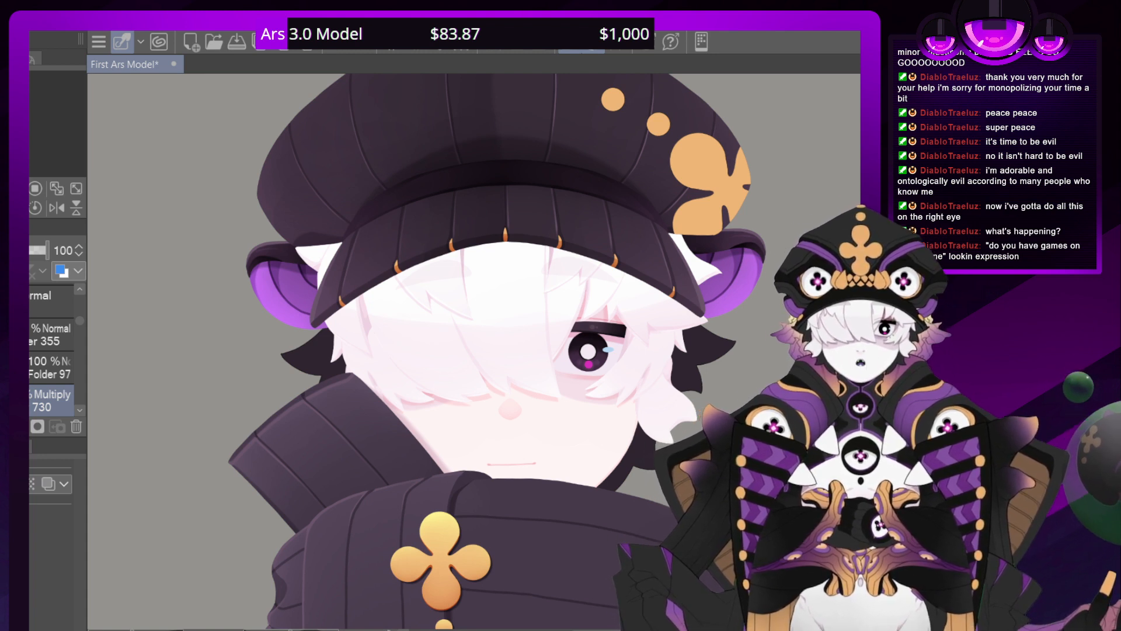
Add a layer directly above layer 357 and set its blending mode to Add
{"action": "scroll", "coordinate": [35, 361], "scroll_direction": "down", "scroll_amount": 2}
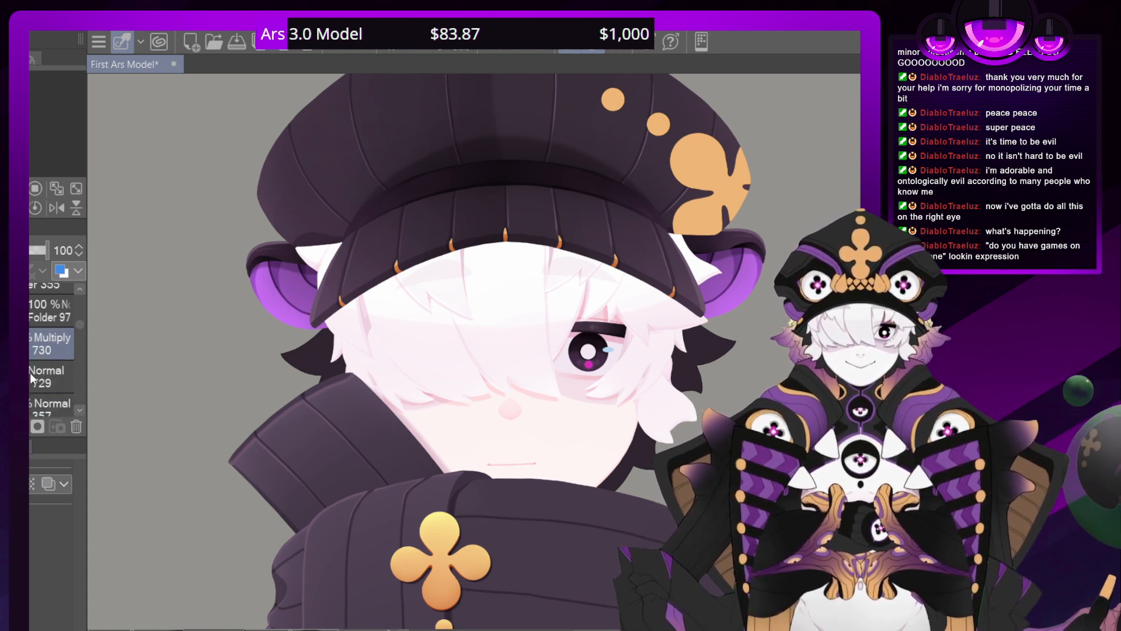
{"action": "left_click", "coordinate": [30, 373]}
{"action": "left_click", "coordinate": [24, 251]}
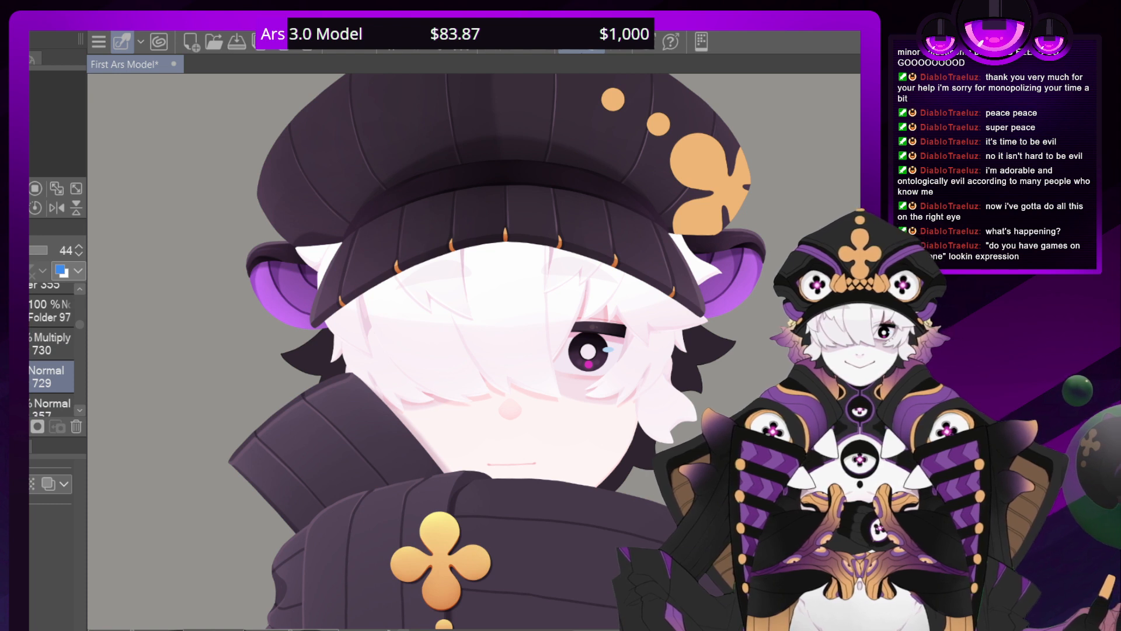
{"action": "left_click", "coordinate": [30, 352]}
{"action": "left_click", "coordinate": [38, 401]}
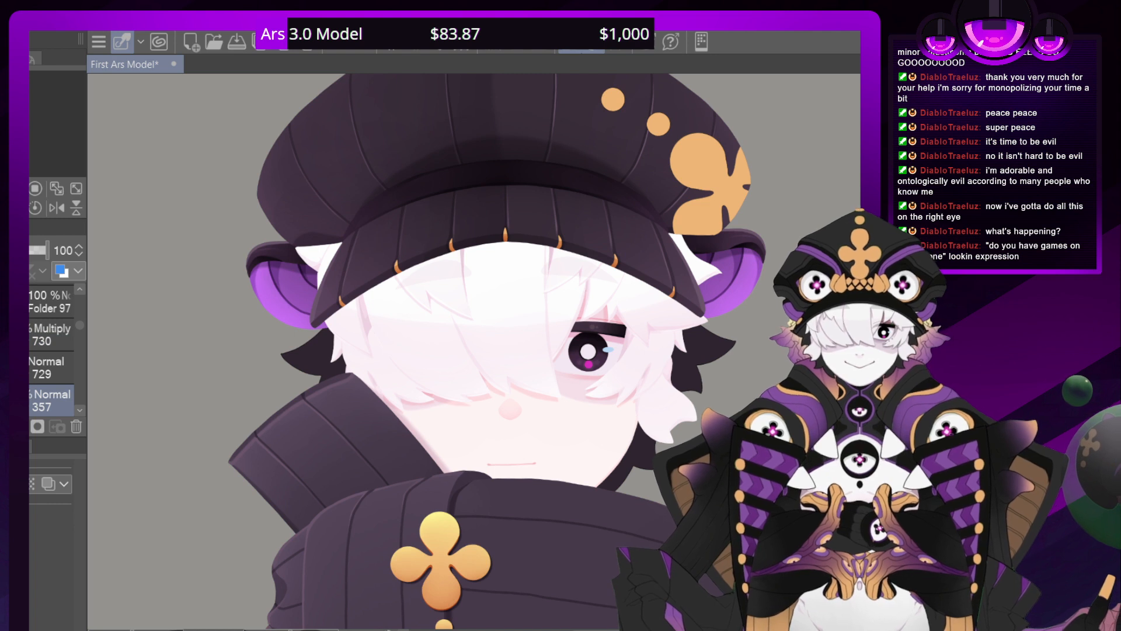
{"action": "key", "text": "ctrl+shift+n"}
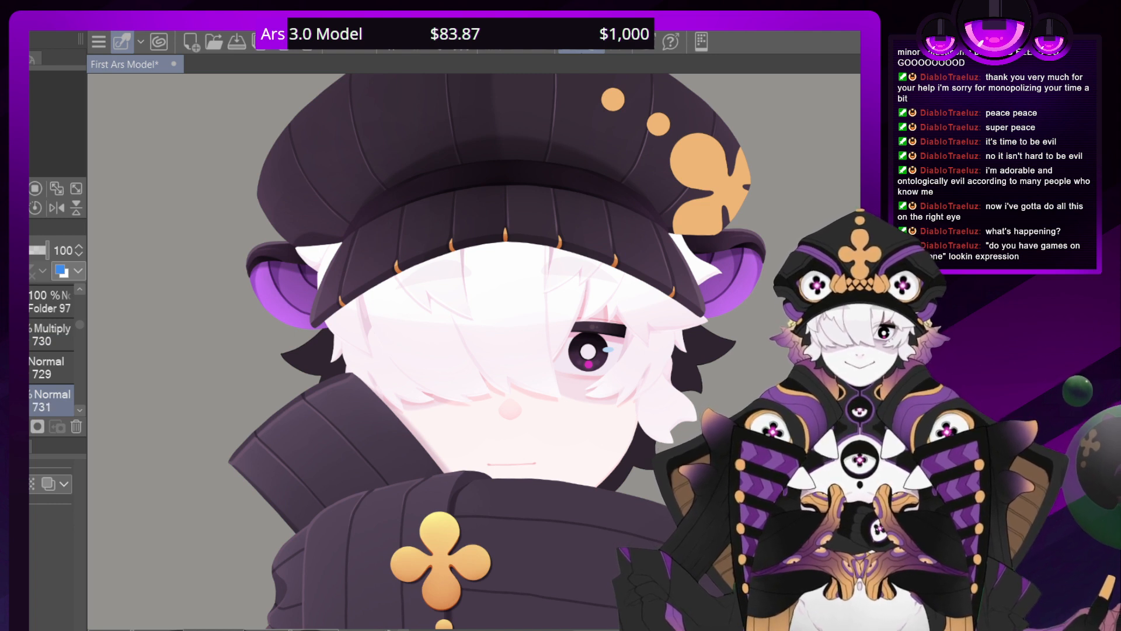
{"action": "left_click", "coordinate": [69, 489]}
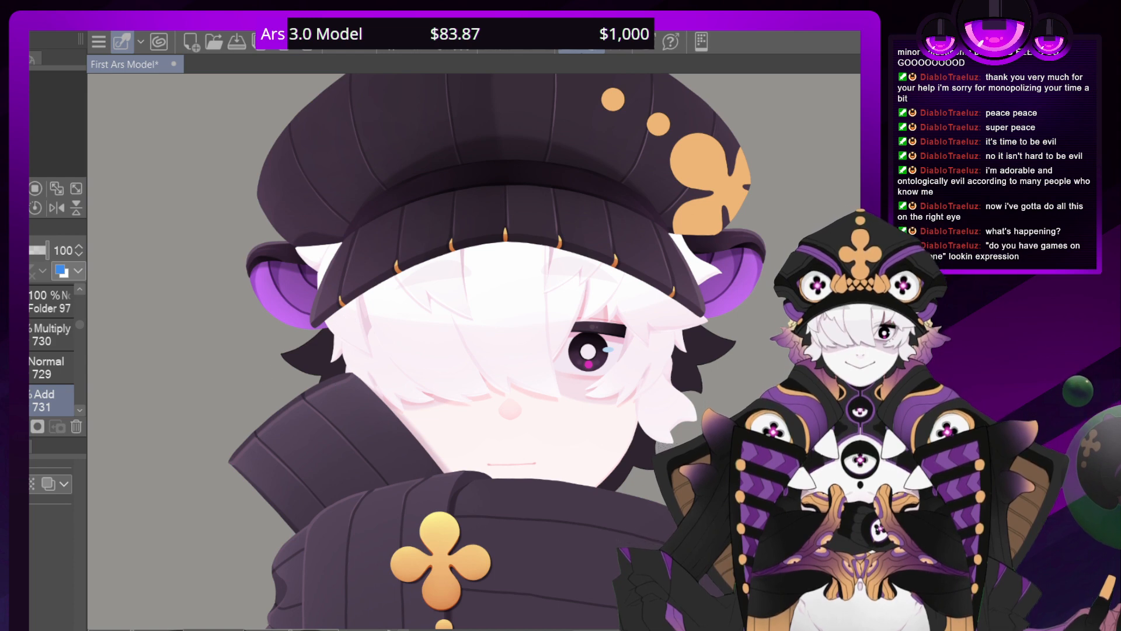
Examine the hat and the brim's gold trim, both against the whole character and up close
{"action": "key", "text": "ctrl+minus"}
{"action": "key", "text": "ctrl+minus"}
{"action": "key", "text": "ctrl+minus"}
{"action": "key", "text": "ctrl+minus"}
{"action": "key", "text": "ctrl+minus"}
{"action": "key", "text": "ctrl+plus"}
{"action": "key", "text": "ctrl+plus"}
{"action": "key", "text": "ctrl+plus"}
{"action": "key", "text": "ctrl+plus"}
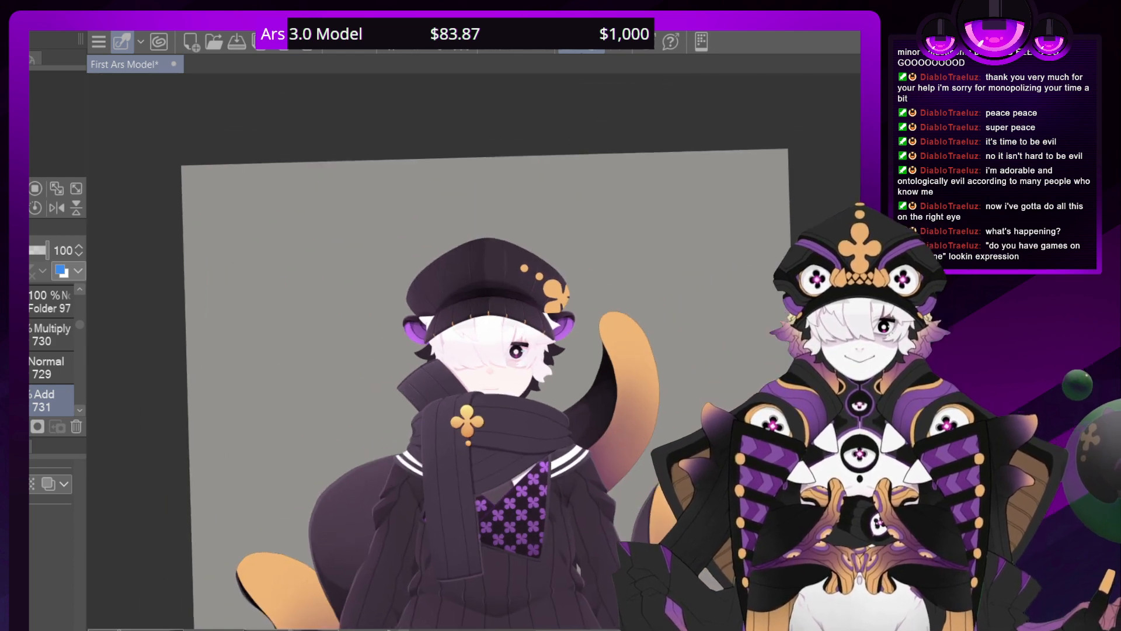
{"action": "key", "text": "ctrl+plus"}
{"action": "key", "text": "ctrl+plus"}
{"action": "key", "text": "ctrl+plus"}
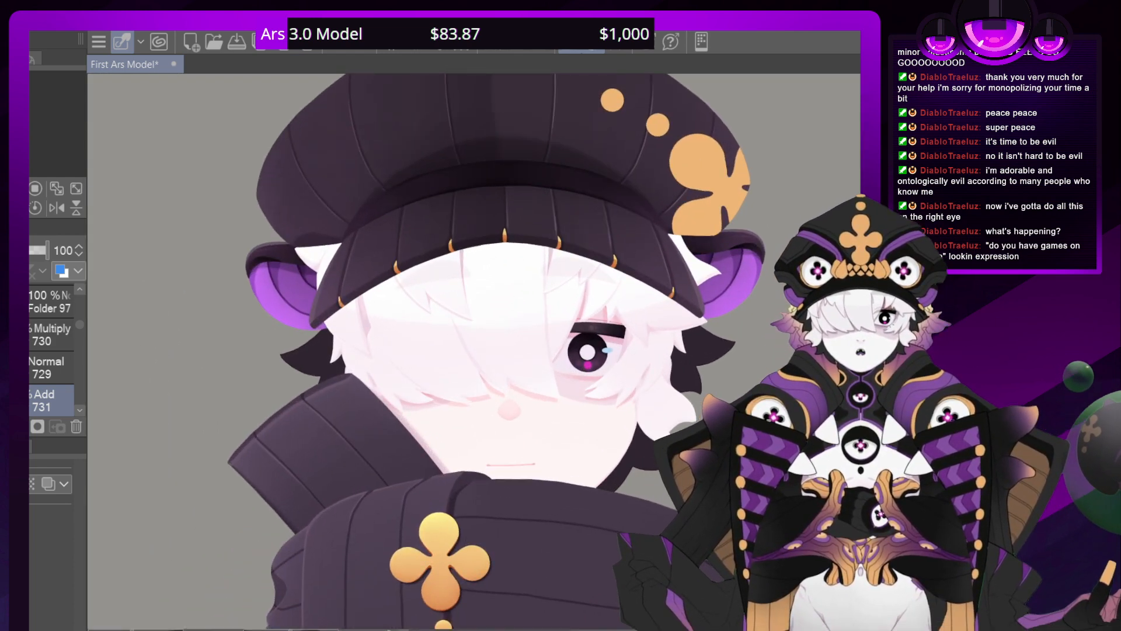
{"action": "left_click_drag", "start_coordinate": [496, 526], "coordinate": [450, 600]}
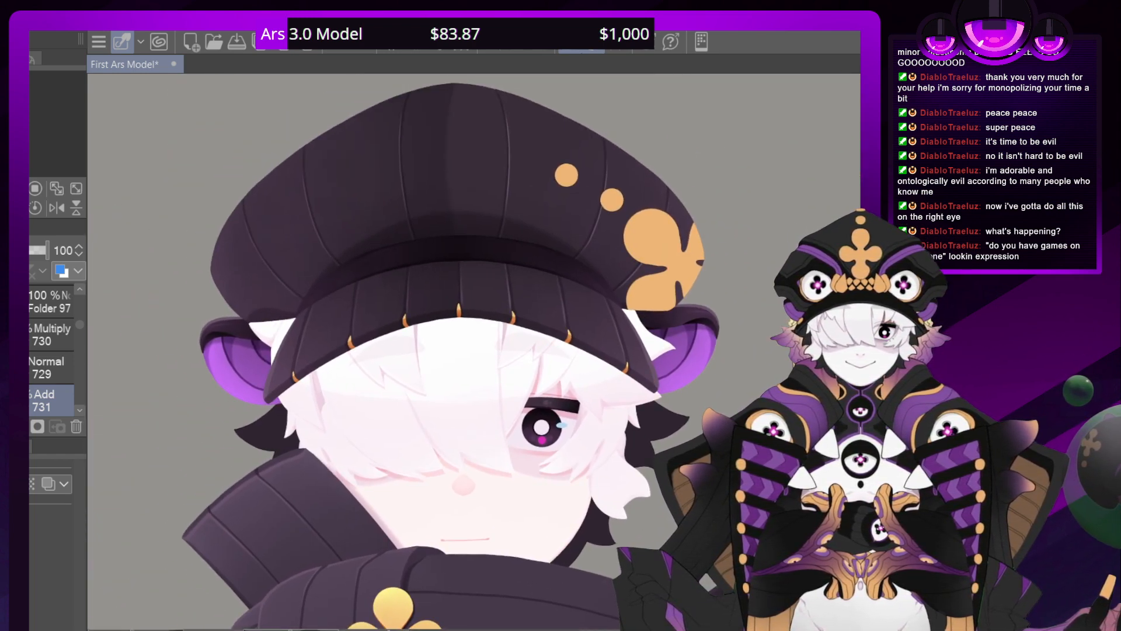
{"action": "left_click_drag", "start_coordinate": [474, 351], "coordinate": [426, 375]}
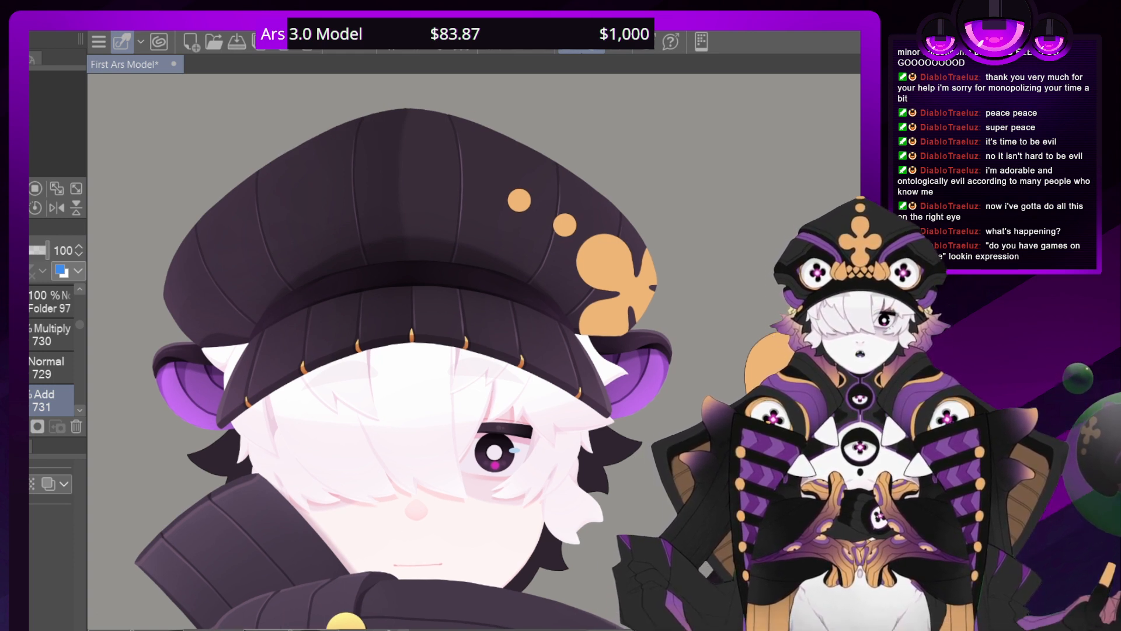
{"action": "left_click_drag", "start_coordinate": [426, 375], "coordinate": [449, 303]}
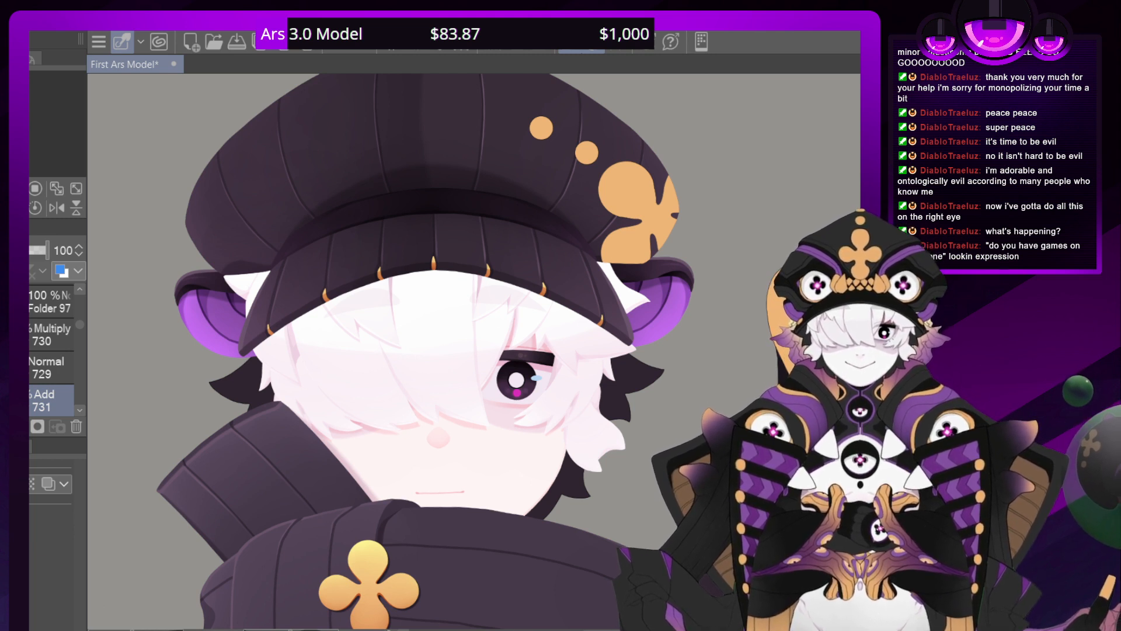
Locate layer 362 below Folder 101 and add a new layer directly above it
{"action": "scroll", "coordinate": [78, 319], "scroll_direction": "down", "scroll_amount": 3}
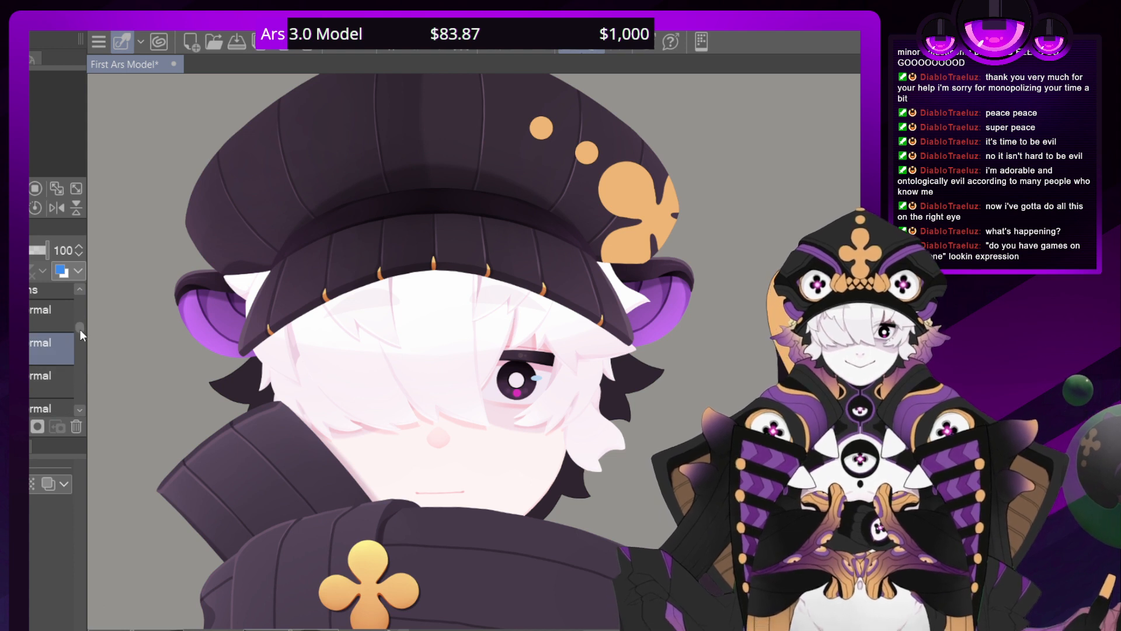
{"action": "scroll", "coordinate": [81, 333], "scroll_direction": "up", "scroll_amount": 3}
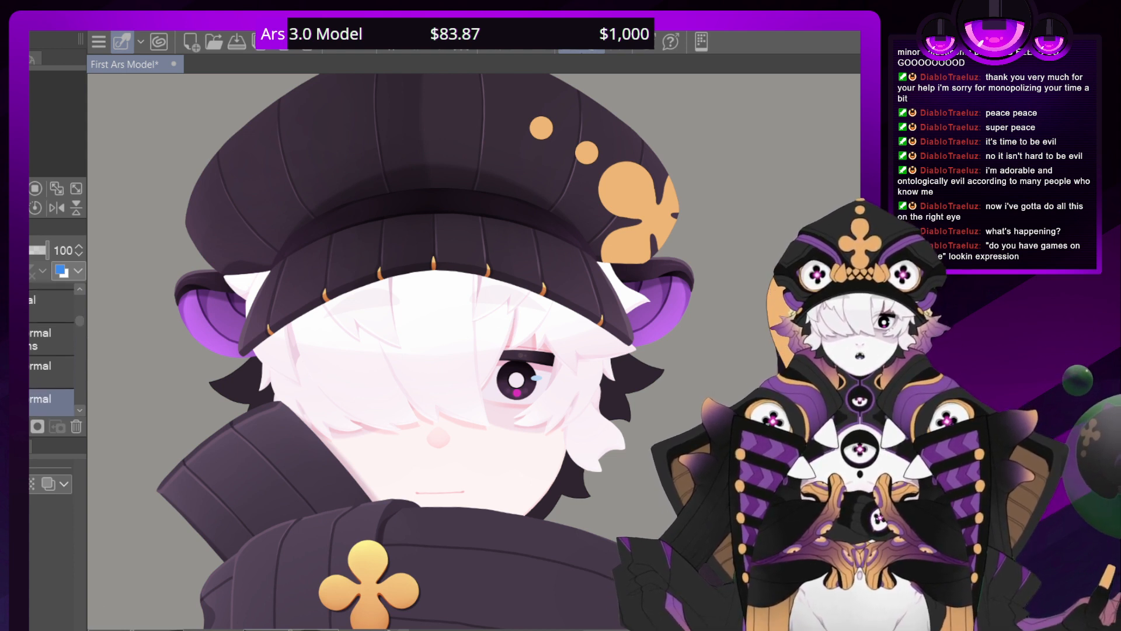
{"action": "left_click", "coordinate": [30, 339]}
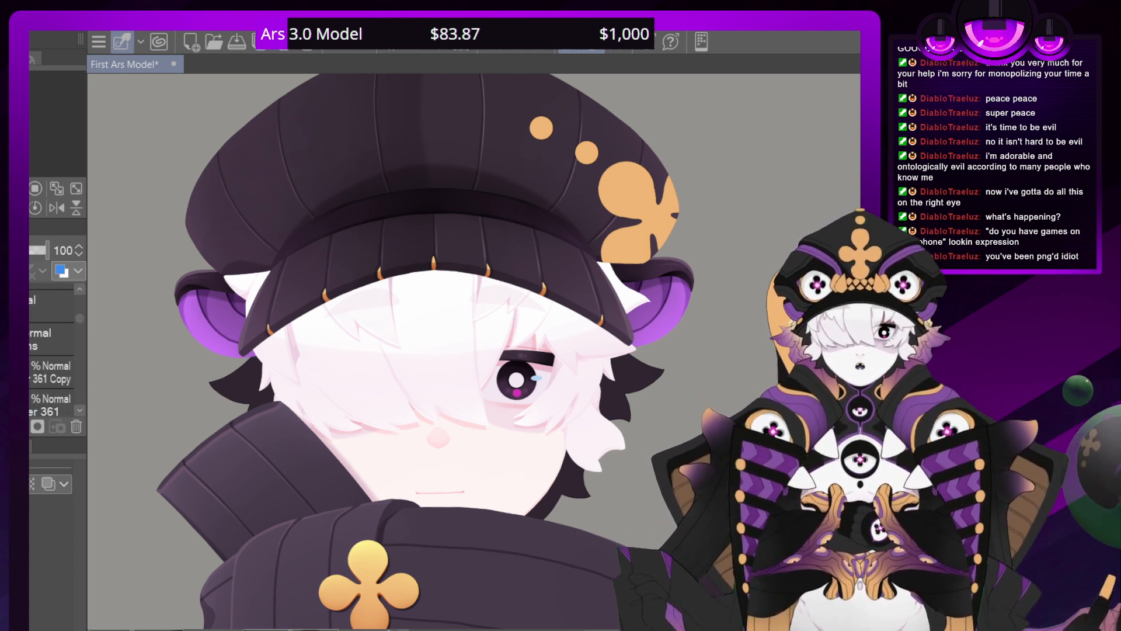
{"action": "scroll", "coordinate": [82, 409], "scroll_direction": "down", "scroll_amount": 3}
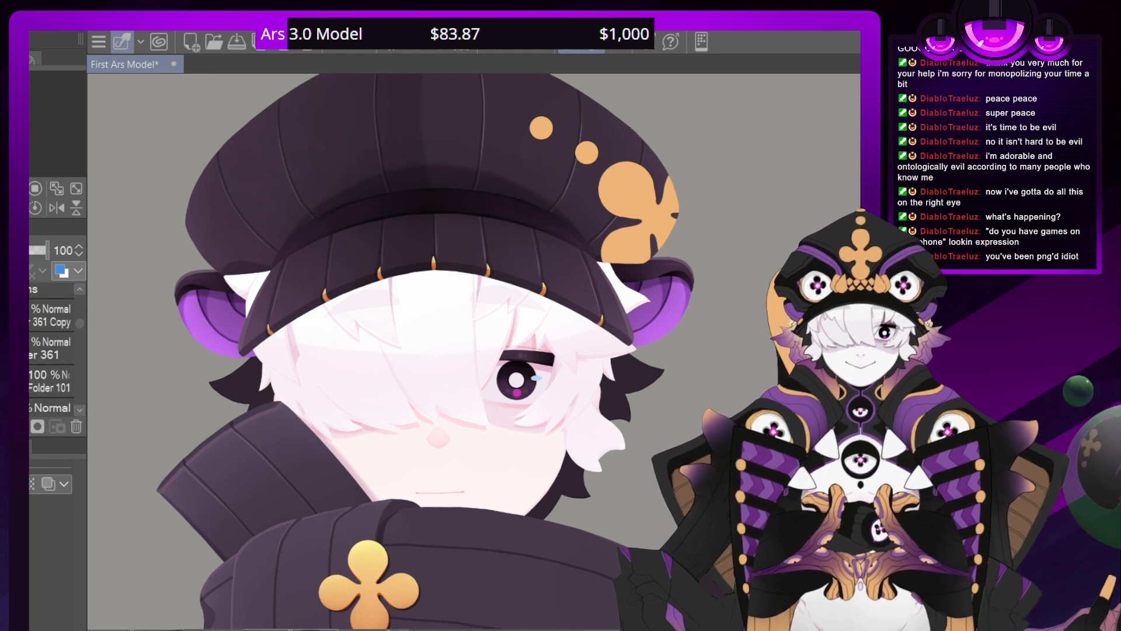
{"action": "left_click", "coordinate": [29, 348]}
{"action": "left_click", "coordinate": [30, 409]}
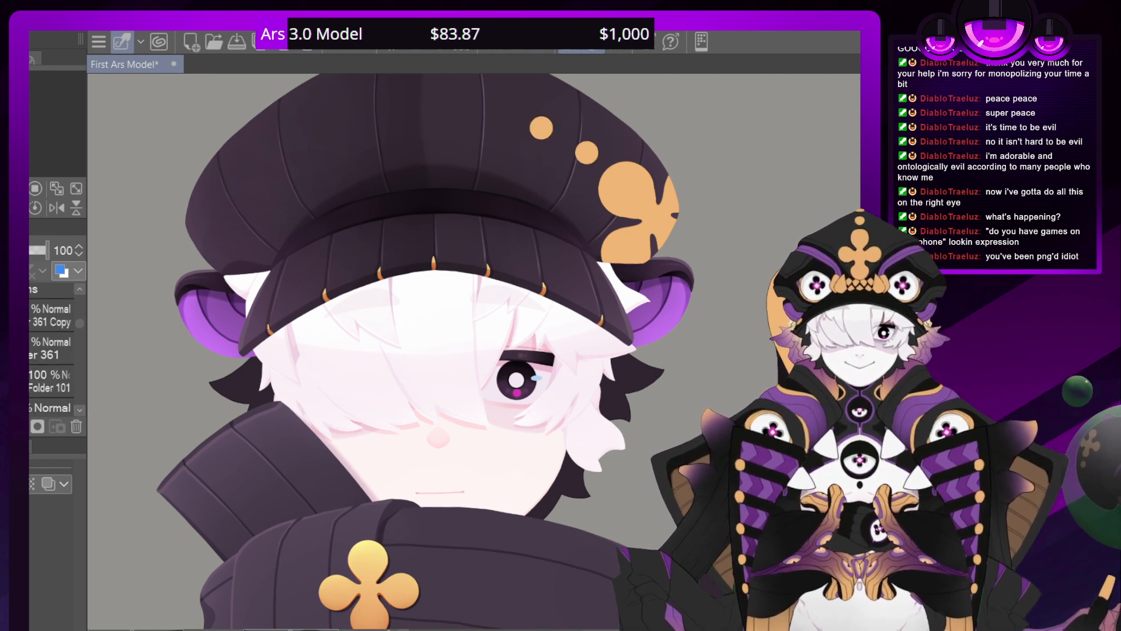
{"action": "left_click", "coordinate": [52, 408]}
{"action": "key", "text": "ctrl+shift+n"}
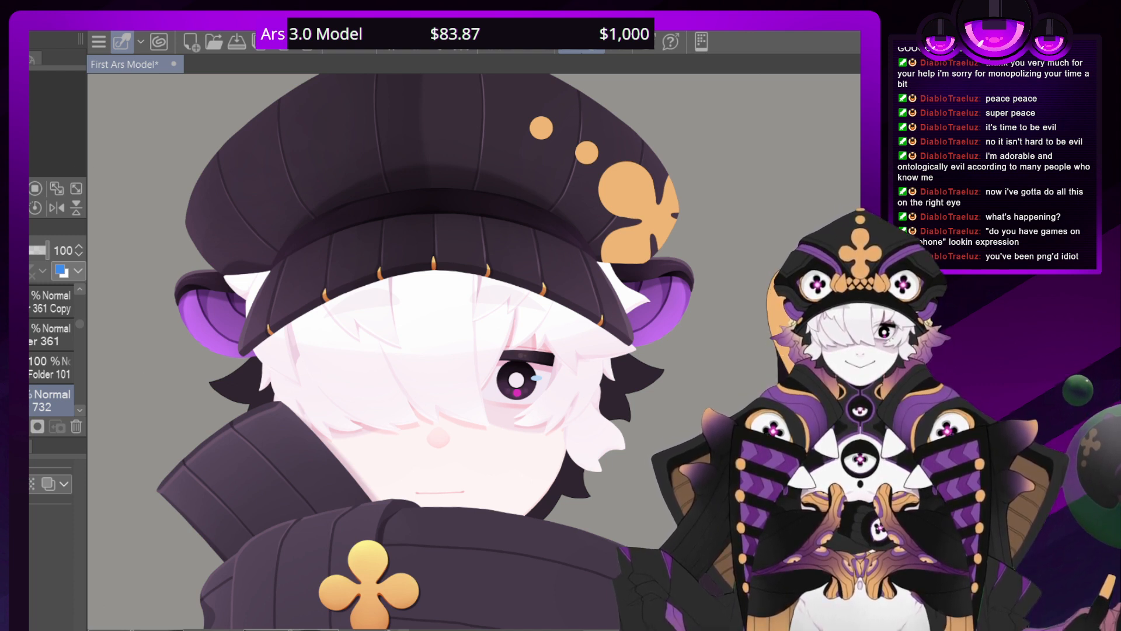
Paint a dark orange shadow along the lower edge of the hat's first gold dot, and add a Multiply layer above layer 732
{"action": "left_click_drag", "start_coordinate": [479, 257], "coordinate": [436, 425]}
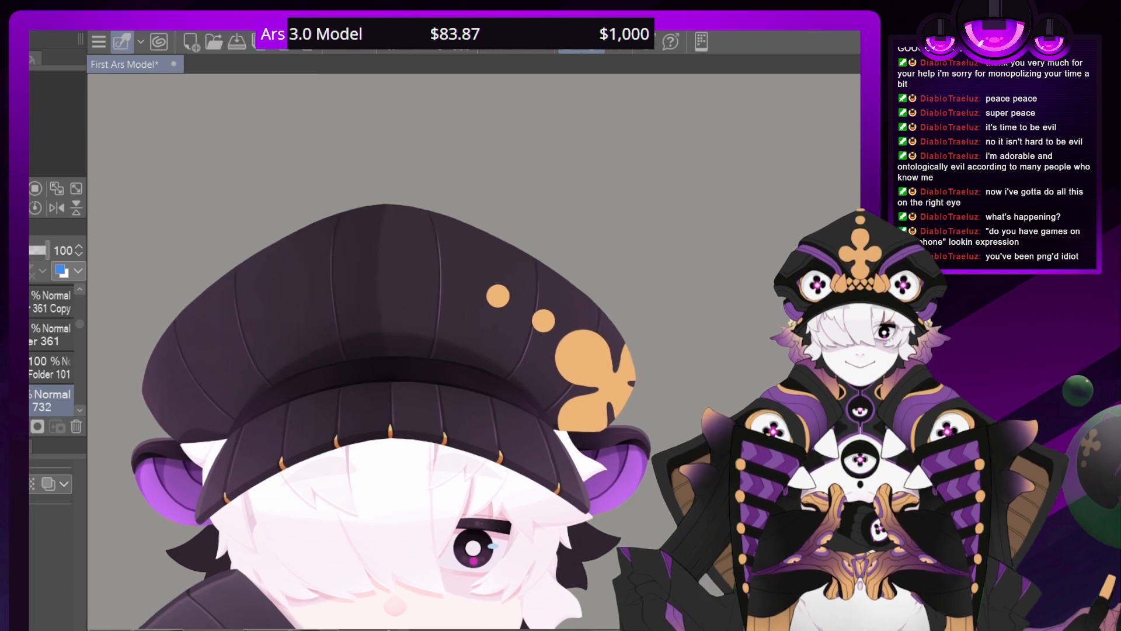
{"action": "left_click_drag", "start_coordinate": [526, 245], "coordinate": [607, 353]}
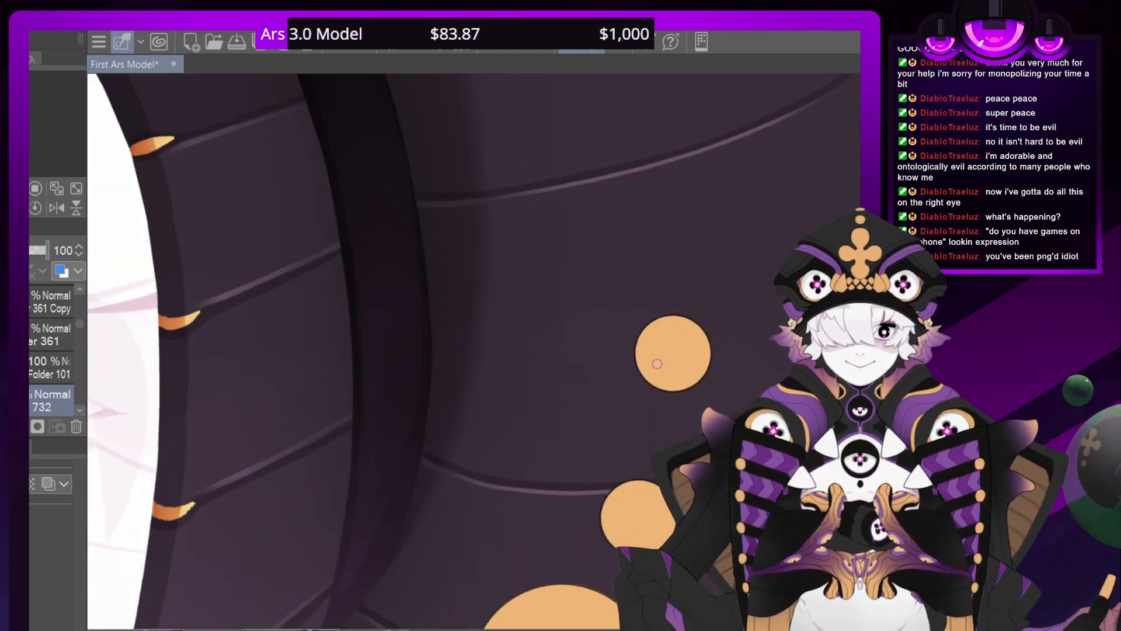
{"action": "mouse_move", "coordinate": [654, 390]}
{"action": "left_mouse_down"}
{"action": "mouse_move", "coordinate": [638, 362]}
{"action": "mouse_move", "coordinate": [647, 328]}
{"action": "mouse_move", "coordinate": [663, 319]}
{"action": "left_mouse_up"}
{"action": "left_click", "coordinate": [338, 44]}
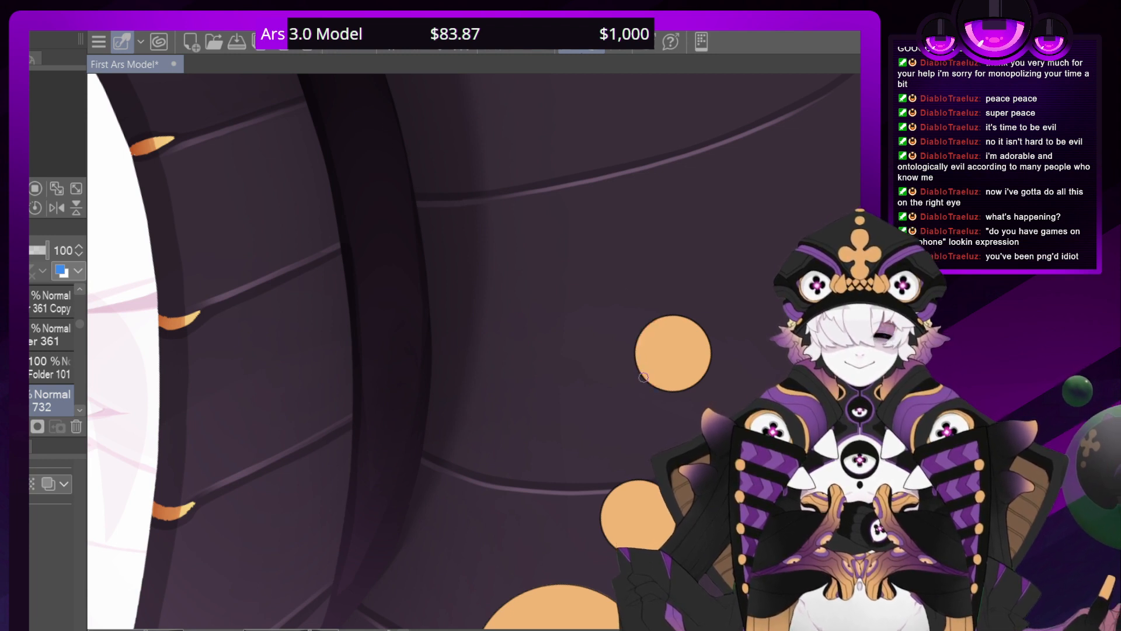
{"action": "left_click_drag", "start_coordinate": [654, 389], "coordinate": [635, 346]}
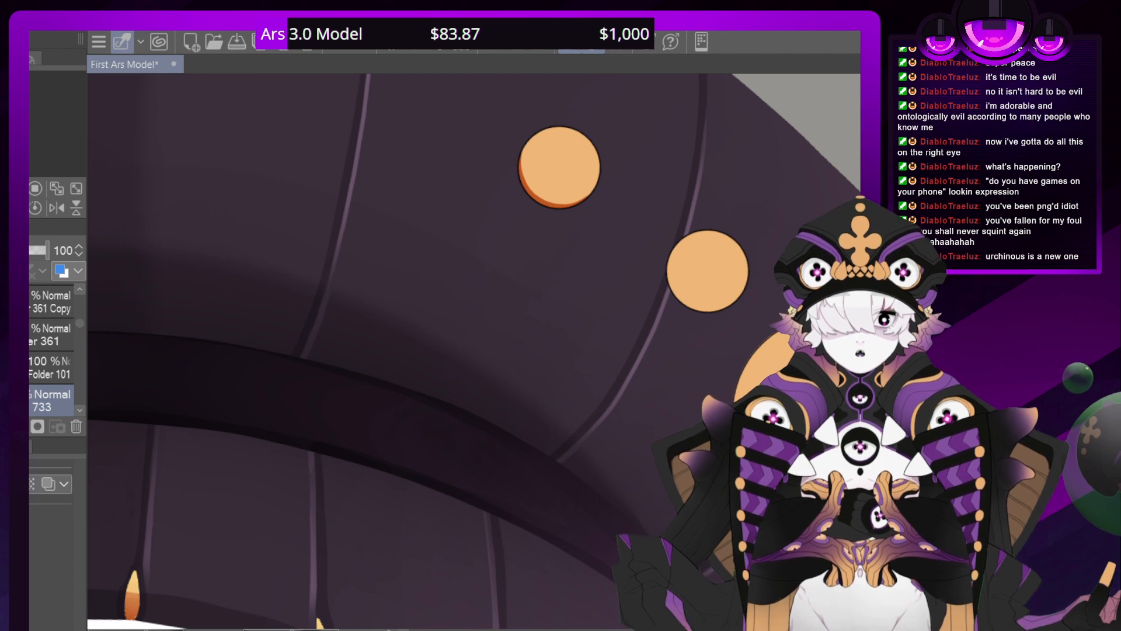
{"action": "left_click", "coordinate": [39, 309]}
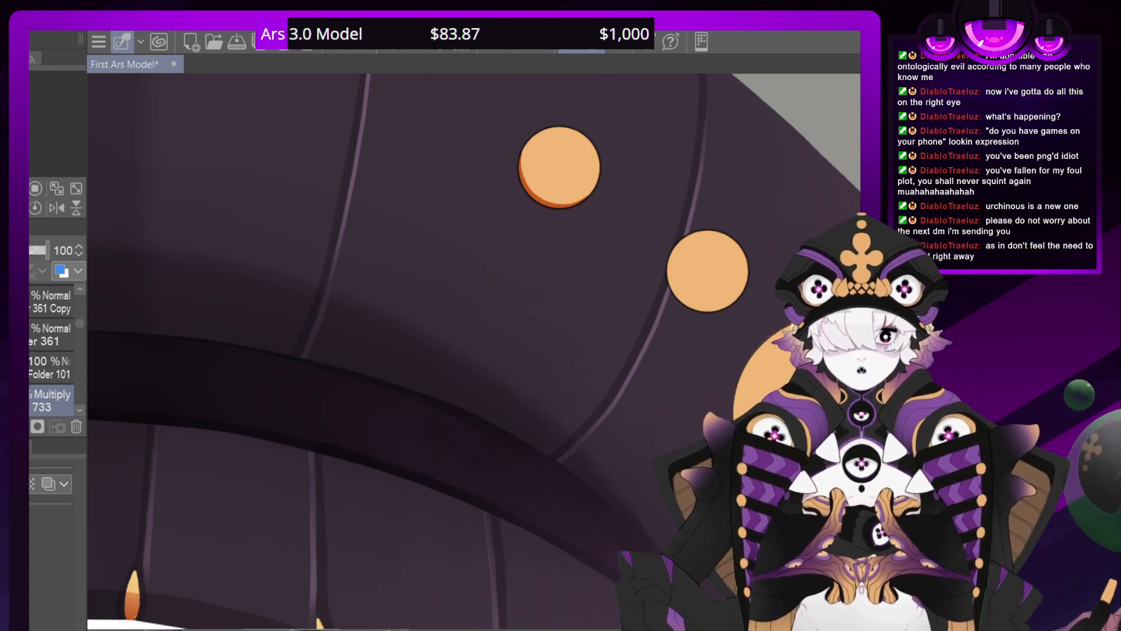
Paint the same dark orange shadow along the lower-left edge of the second gold dot, on layer 732
{"action": "left_click_drag", "start_coordinate": [727, 309], "coordinate": [697, 306]}
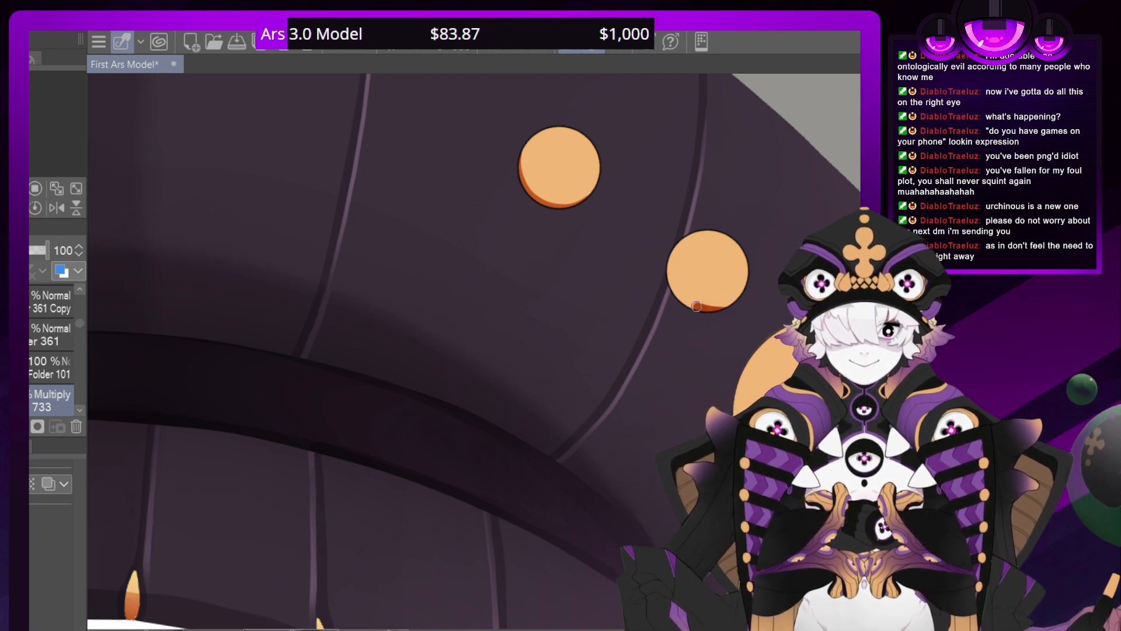
{"action": "key", "text": "ctrl+z"}
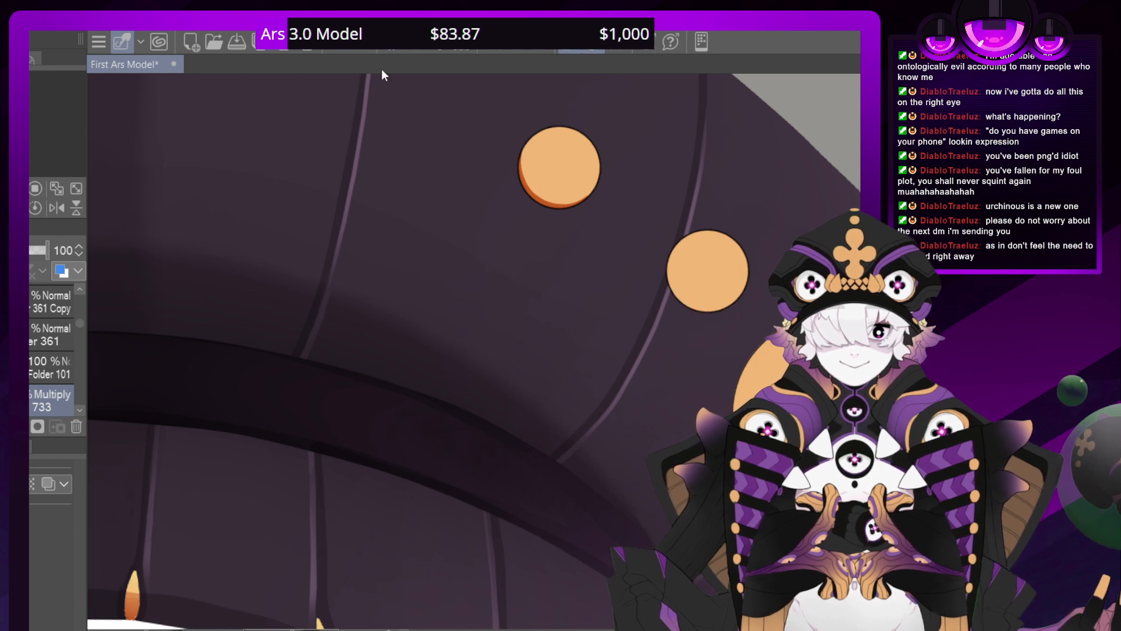
{"action": "left_click", "coordinate": [81, 410]}
{"action": "left_click", "coordinate": [81, 409]}
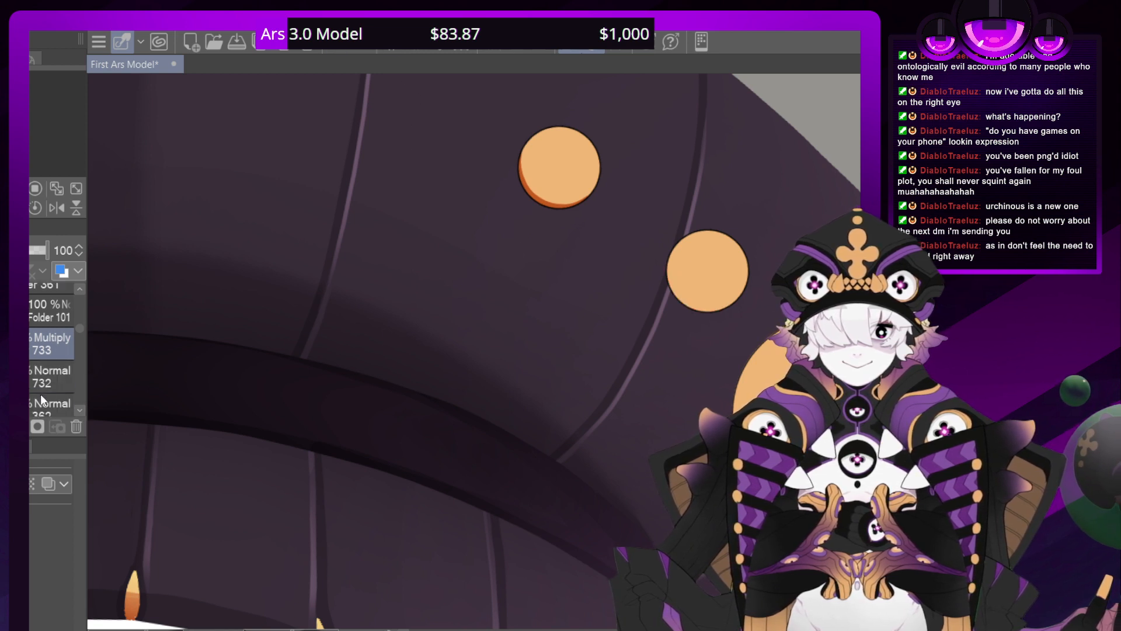
{"action": "left_click", "coordinate": [37, 380]}
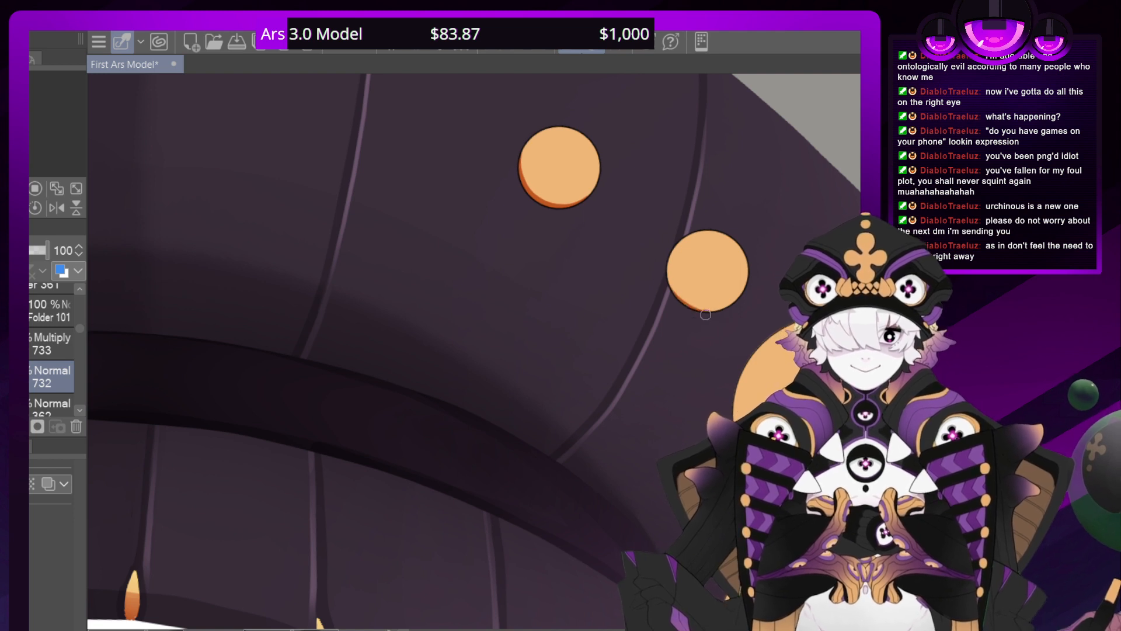
{"action": "mouse_move", "coordinate": [723, 314]}
{"action": "left_mouse_down"}
{"action": "mouse_move", "coordinate": [690, 307]}
{"action": "mouse_move", "coordinate": [668, 282]}
{"action": "left_mouse_up"}
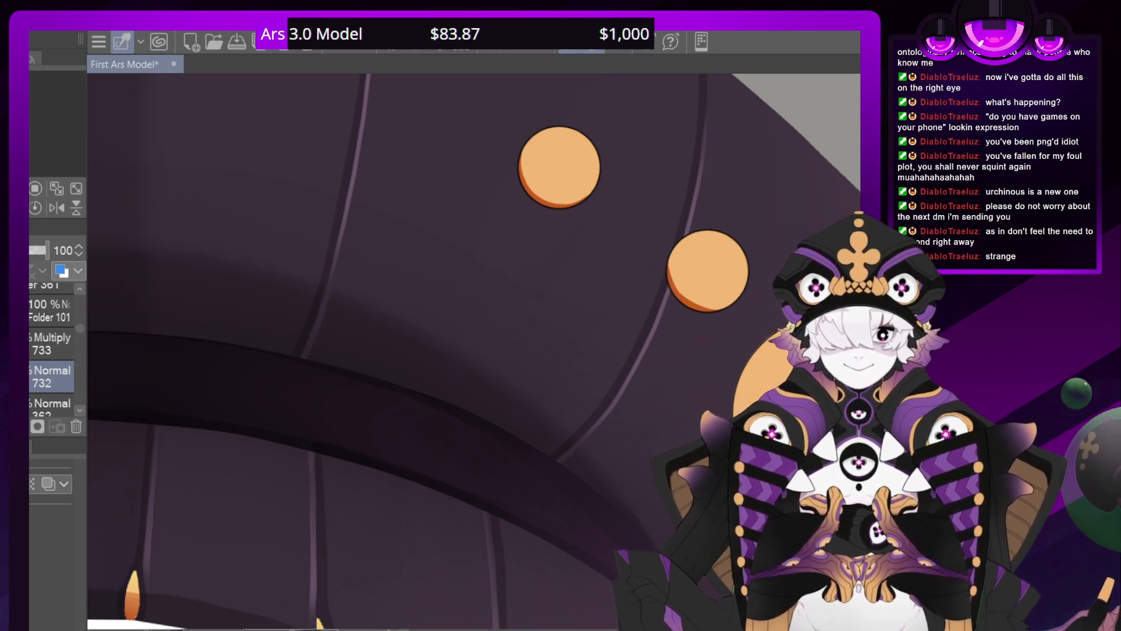
Shade both small gold dots on Multiply layer 733 with orange and soften it into a light gradient
{"action": "mouse_move", "coordinate": [173, 206]}
{"action": "left_mouse_down"}
{"action": "mouse_move", "coordinate": [158, 300]}
{"action": "mouse_move", "coordinate": [387, 577]}
{"action": "mouse_move", "coordinate": [533, 591]}
{"action": "left_mouse_up"}
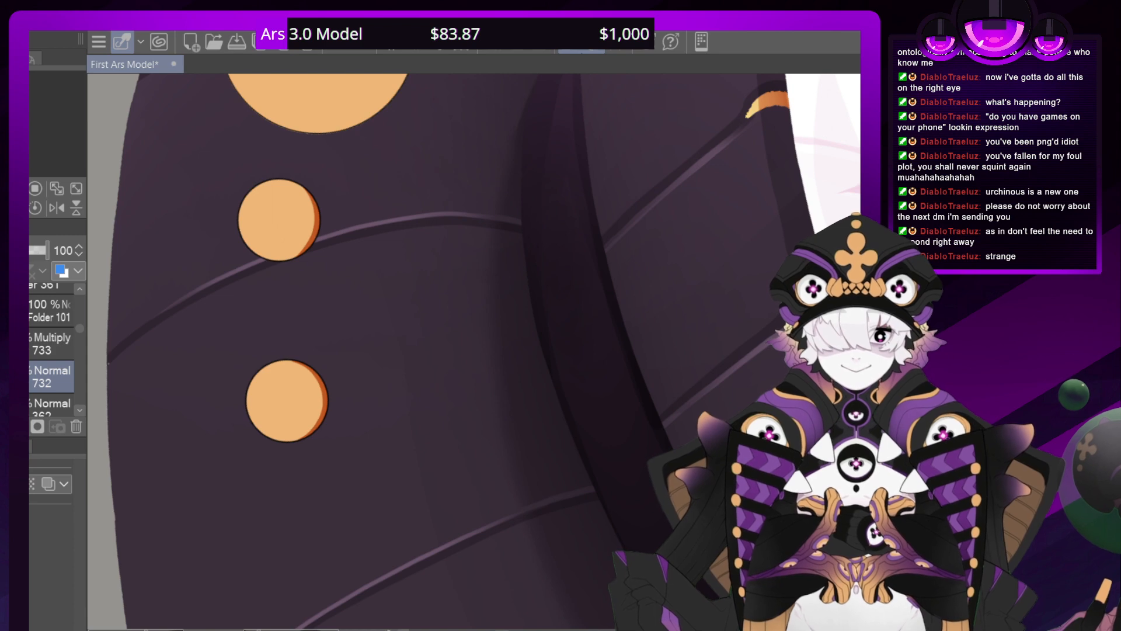
{"action": "scroll", "coordinate": [474, 351], "scroll_direction": "down", "scroll_amount": 5}
{"action": "left_click_drag", "start_coordinate": [526, 287], "coordinate": [512, 422]}
{"action": "scroll", "coordinate": [474, 351], "scroll_direction": "down", "scroll_amount": 1}
{"action": "scroll", "coordinate": [474, 351], "scroll_direction": "up", "scroll_amount": 2}
{"action": "scroll", "coordinate": [474, 351], "scroll_direction": "up", "scroll_amount": 4}
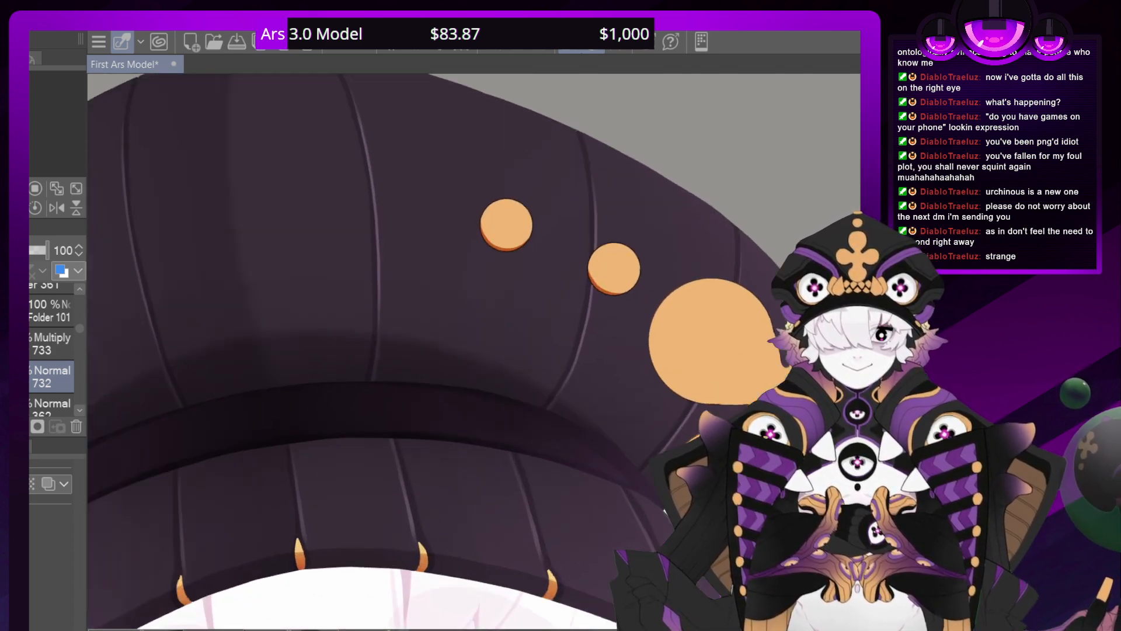
{"action": "scroll", "coordinate": [474, 350], "scroll_direction": "down", "scroll_amount": 1}
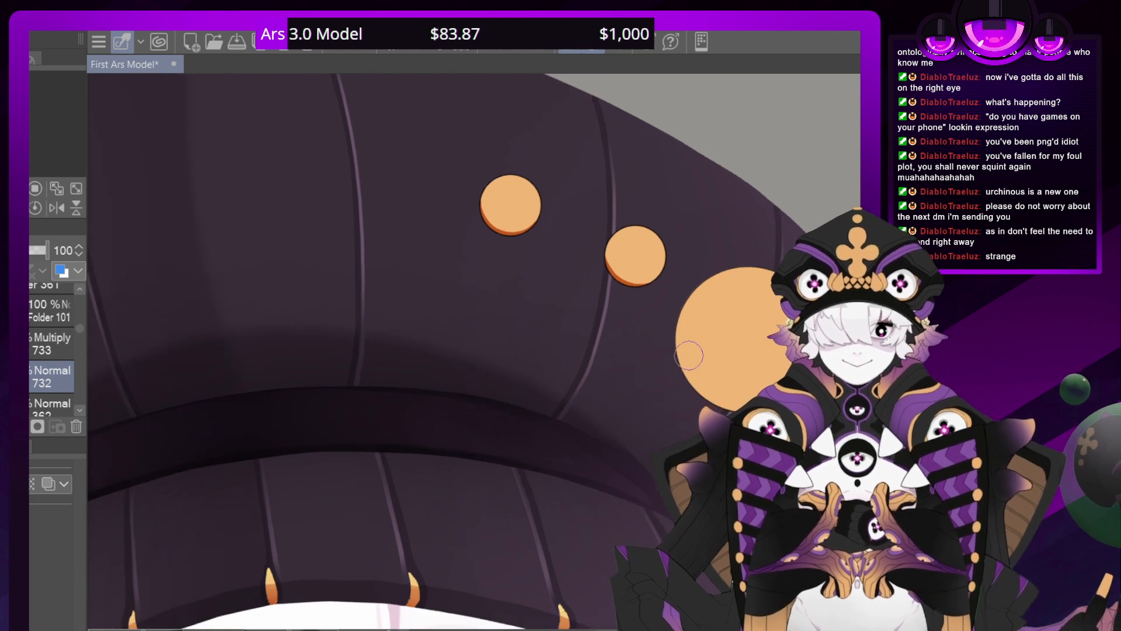
{"action": "left_click", "coordinate": [35, 344]}
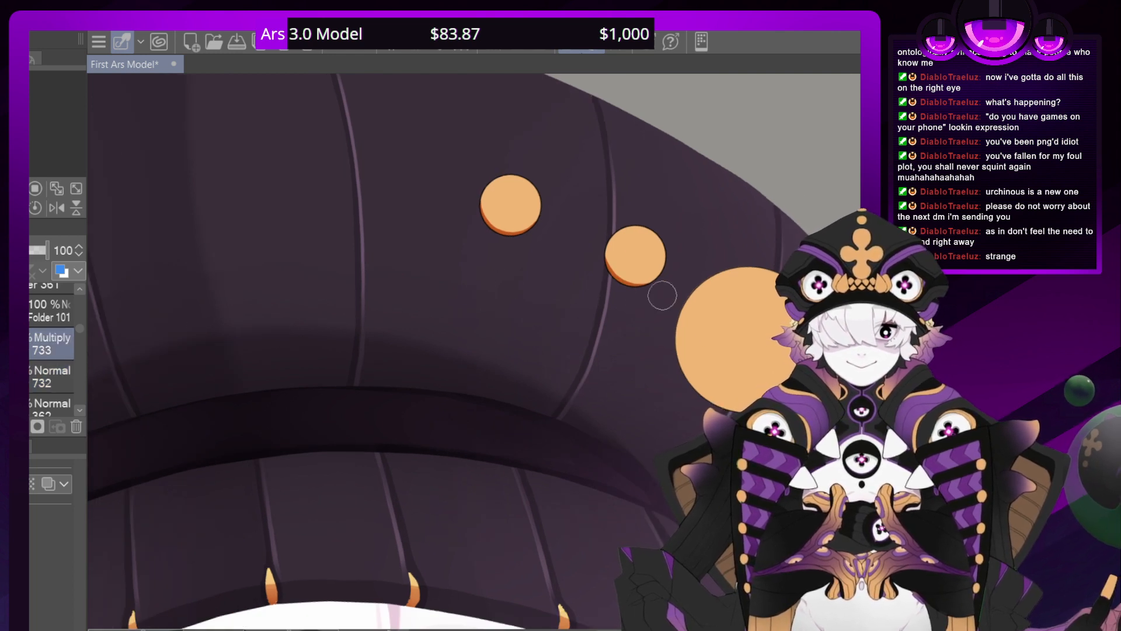
{"action": "mouse_move", "coordinate": [651, 274]}
{"action": "left_mouse_down"}
{"action": "mouse_move", "coordinate": [616, 257]}
{"action": "mouse_move", "coordinate": [650, 264]}
{"action": "mouse_move", "coordinate": [596, 235]}
{"action": "mouse_move", "coordinate": [646, 265]}
{"action": "mouse_move", "coordinate": [633, 295]}
{"action": "left_mouse_up"}
{"action": "mouse_move", "coordinate": [526, 219]}
{"action": "left_mouse_down"}
{"action": "mouse_move", "coordinate": [486, 201]}
{"action": "mouse_move", "coordinate": [538, 217]}
{"action": "mouse_move", "coordinate": [477, 189]}
{"action": "mouse_move", "coordinate": [522, 208]}
{"action": "mouse_move", "coordinate": [478, 196]}
{"action": "mouse_move", "coordinate": [492, 226]}
{"action": "mouse_move", "coordinate": [479, 224]}
{"action": "mouse_move", "coordinate": [522, 231]}
{"action": "left_mouse_up"}
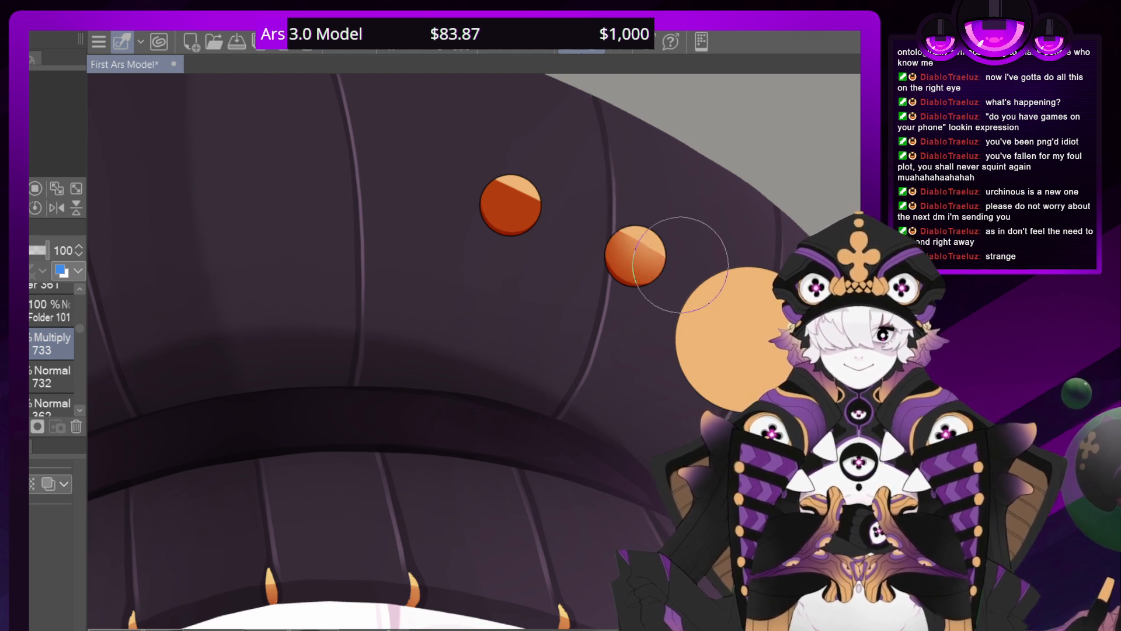
{"action": "mouse_move", "coordinate": [671, 237]}
{"action": "left_mouse_down"}
{"action": "mouse_move", "coordinate": [648, 144]}
{"action": "mouse_move", "coordinate": [636, 227]}
{"action": "mouse_move", "coordinate": [632, 157]}
{"action": "mouse_move", "coordinate": [618, 225]}
{"action": "mouse_move", "coordinate": [647, 119]}
{"action": "mouse_move", "coordinate": [648, 232]}
{"action": "mouse_move", "coordinate": [654, 160]}
{"action": "left_mouse_up"}
{"action": "mouse_move", "coordinate": [508, 120]}
{"action": "left_mouse_down"}
{"action": "mouse_move", "coordinate": [506, 91]}
{"action": "mouse_move", "coordinate": [500, 168]}
{"action": "left_mouse_up"}
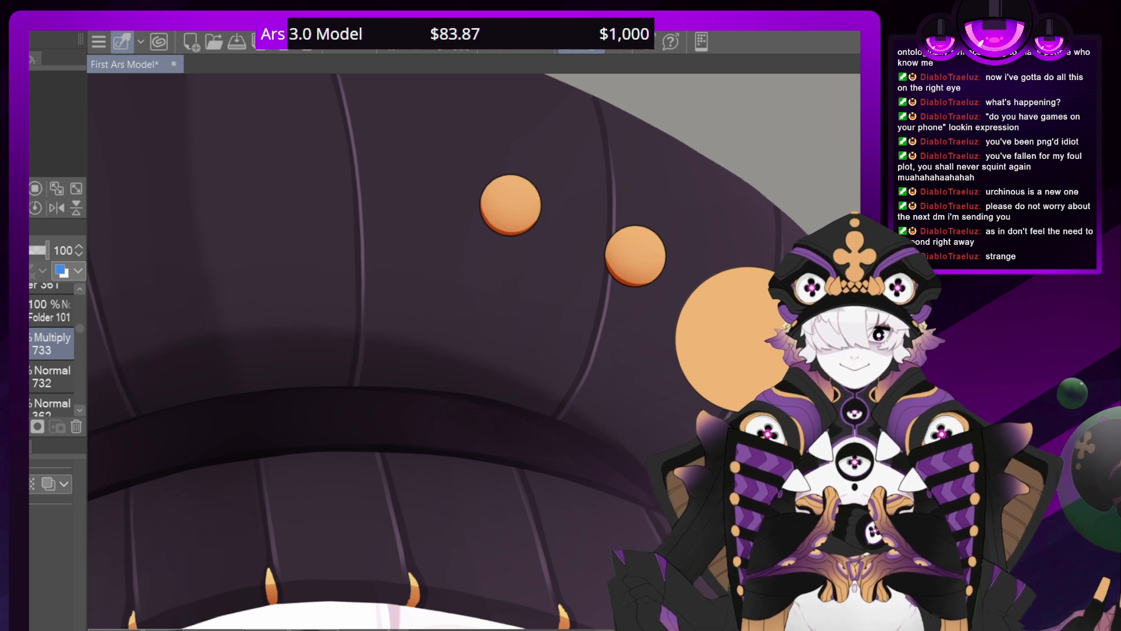
Add an Add layer above layer 733, paint yellow highlights on both small gold dots, and soften them into a gradient
{"action": "key", "text": "ctrl+shift+n"}
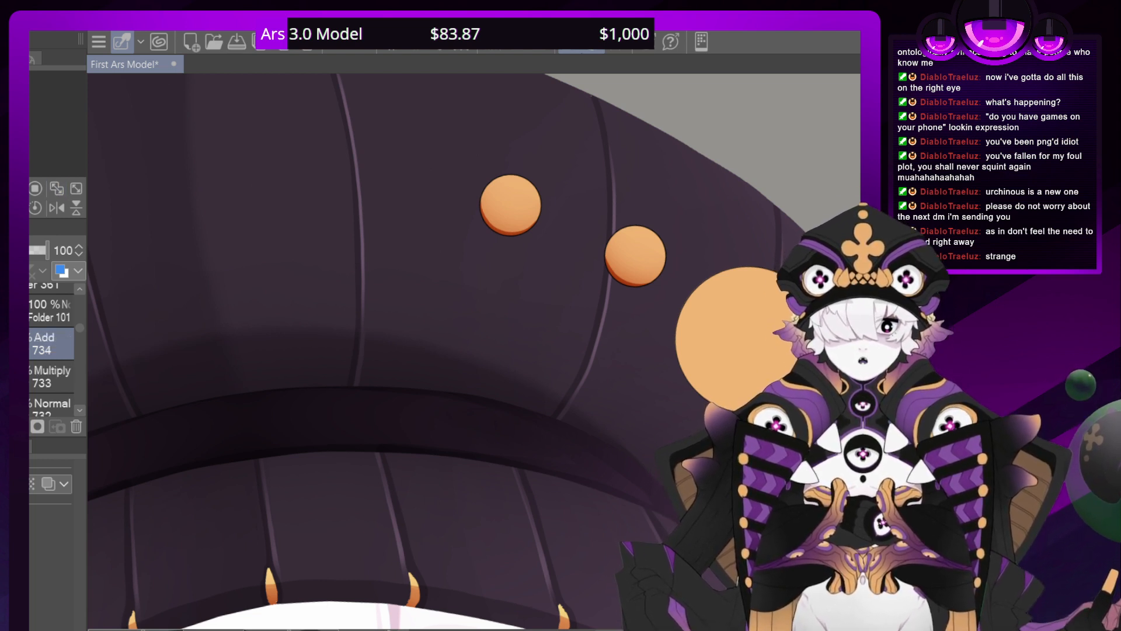
{"action": "mouse_move", "coordinate": [621, 222]}
{"action": "left_mouse_down"}
{"action": "mouse_move", "coordinate": [650, 235]}
{"action": "mouse_move", "coordinate": [637, 229]}
{"action": "mouse_move", "coordinate": [659, 267]}
{"action": "mouse_move", "coordinate": [610, 242]}
{"action": "mouse_move", "coordinate": [642, 257]}
{"action": "left_mouse_up"}
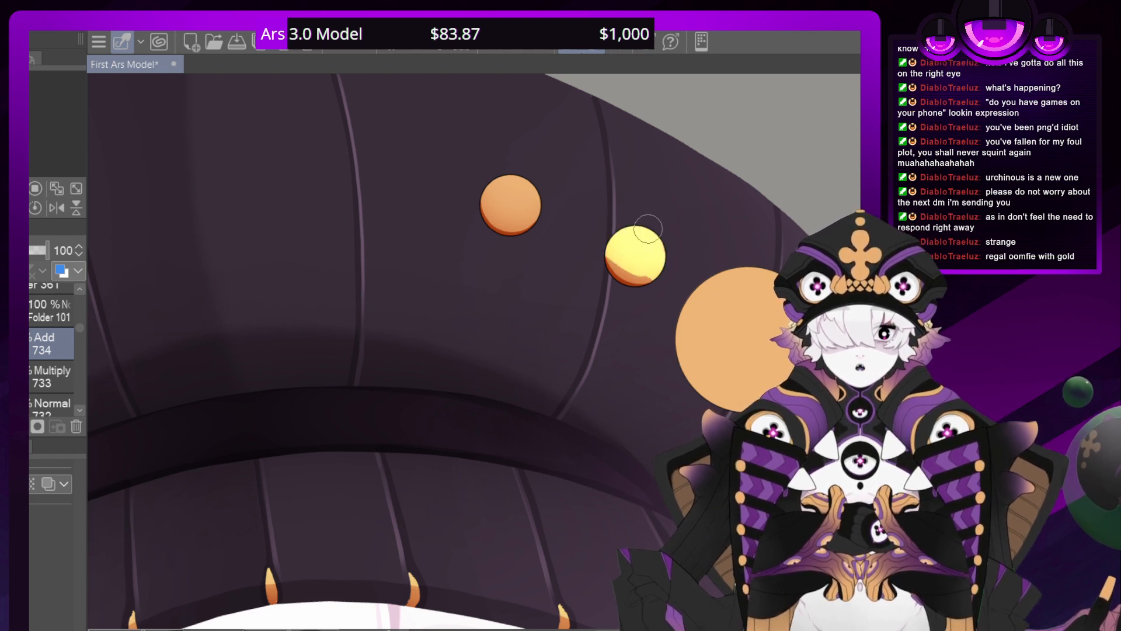
{"action": "mouse_move", "coordinate": [544, 179]}
{"action": "left_mouse_down"}
{"action": "mouse_move", "coordinate": [510, 180]}
{"action": "mouse_move", "coordinate": [535, 194]}
{"action": "mouse_move", "coordinate": [484, 188]}
{"action": "mouse_move", "coordinate": [529, 211]}
{"action": "left_mouse_up"}
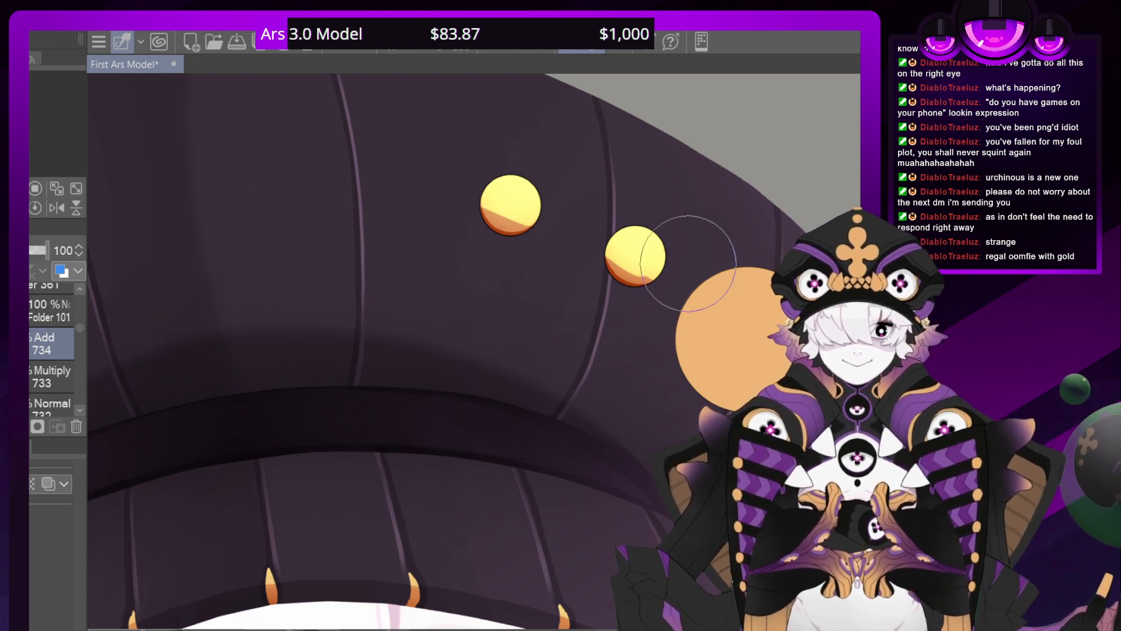
{"action": "mouse_move", "coordinate": [623, 274]}
{"action": "left_mouse_down"}
{"action": "mouse_move", "coordinate": [618, 329]}
{"action": "mouse_move", "coordinate": [640, 282]}
{"action": "mouse_move", "coordinate": [613, 335]}
{"action": "mouse_move", "coordinate": [632, 354]}
{"action": "left_mouse_up"}
{"action": "left_click_drag", "start_coordinate": [629, 245], "coordinate": [611, 334]}
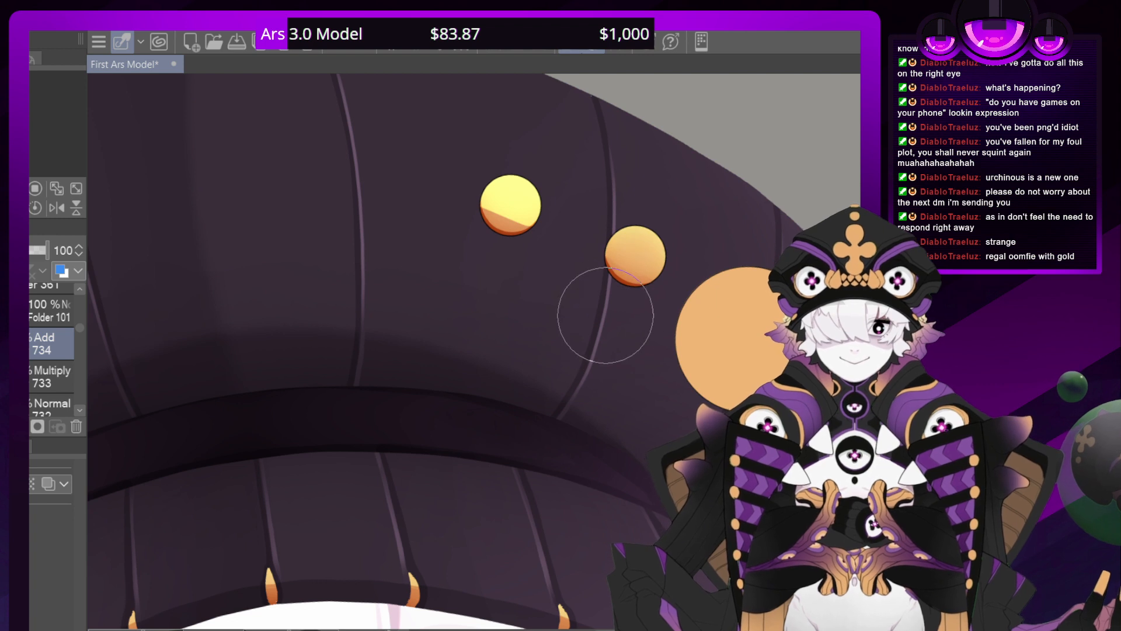
{"action": "mouse_move", "coordinate": [488, 278]}
{"action": "left_mouse_down"}
{"action": "mouse_move", "coordinate": [518, 224]}
{"action": "mouse_move", "coordinate": [526, 272]}
{"action": "mouse_move", "coordinate": [490, 256]}
{"action": "mouse_move", "coordinate": [488, 228]}
{"action": "mouse_move", "coordinate": [507, 289]}
{"action": "mouse_move", "coordinate": [518, 276]}
{"action": "mouse_move", "coordinate": [480, 178]}
{"action": "left_mouse_up"}
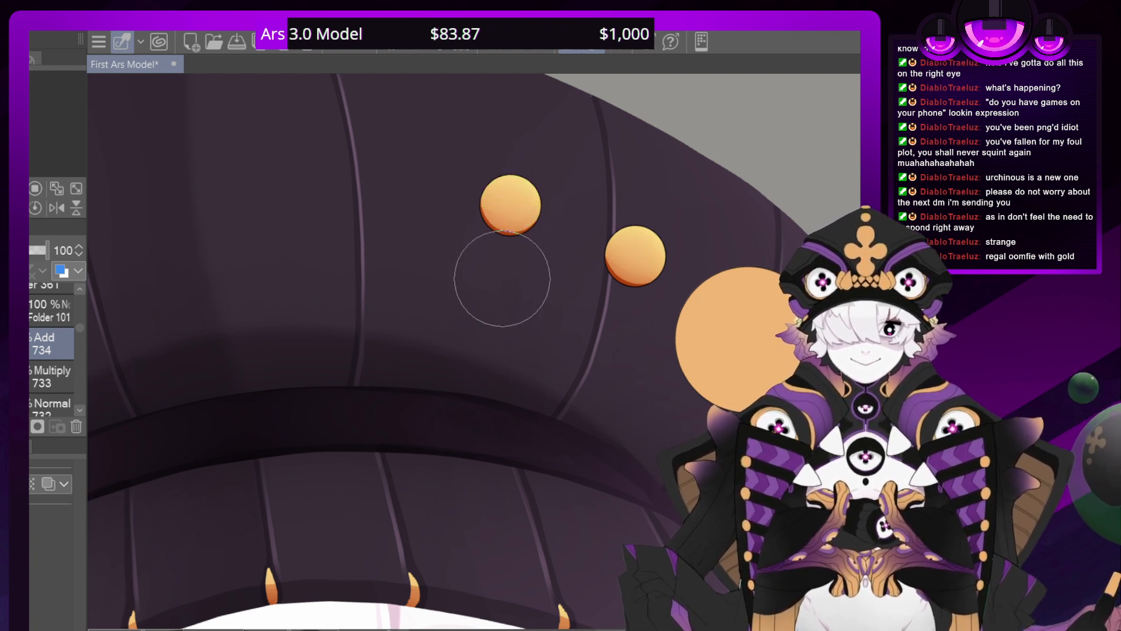
Lower the opacity of the dots' shadow layer 732 to 59%, and collapse Folder 101
{"action": "key", "text": "ctrl+minus"}
{"action": "key", "text": "ctrl+minus"}
{"action": "key", "text": "ctrl+minus"}
{"action": "key", "text": "ctrl+minus"}
{"action": "key", "text": "ctrl+minus"}
{"action": "key", "text": "ctrl+minus"}
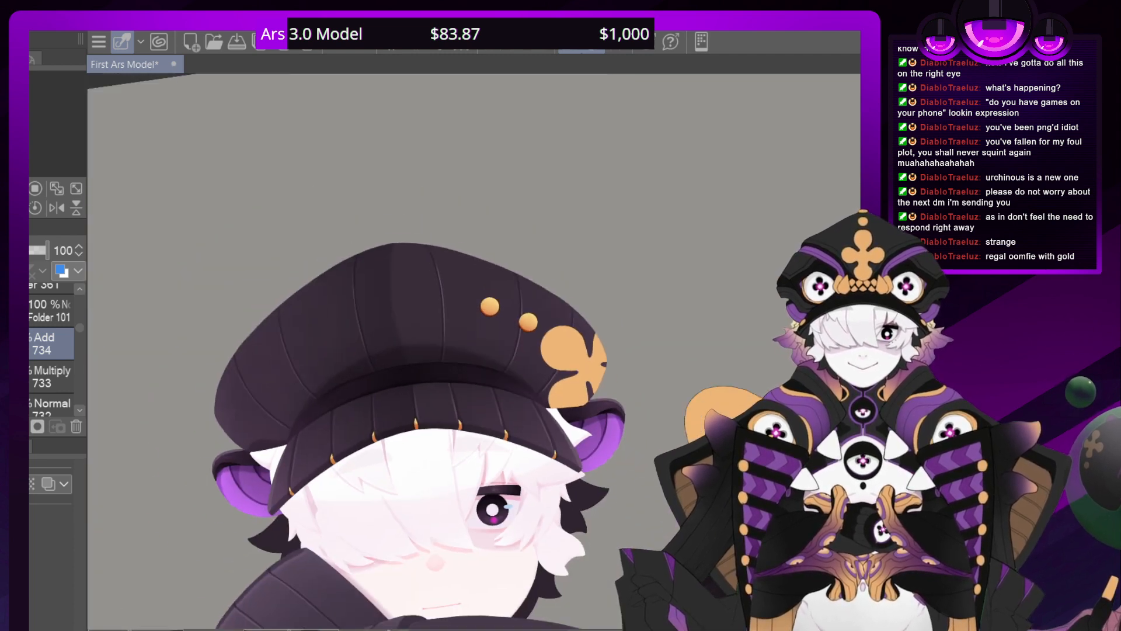
{"action": "key", "text": "ctrl+plus"}
{"action": "key", "text": "ctrl+plus"}
{"action": "key", "text": "ctrl+plus"}
{"action": "key", "text": "ctrl+plus"}
{"action": "key", "text": "ctrl+plus"}
{"action": "key", "text": "ctrl+plus"}
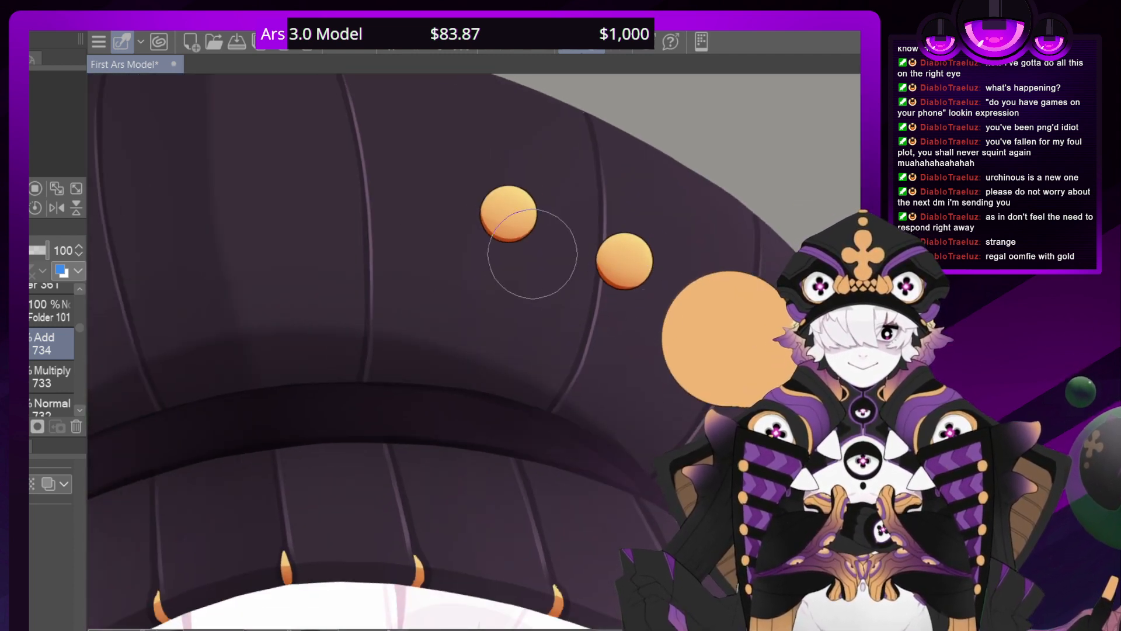
{"action": "left_click", "coordinate": [59, 407]}
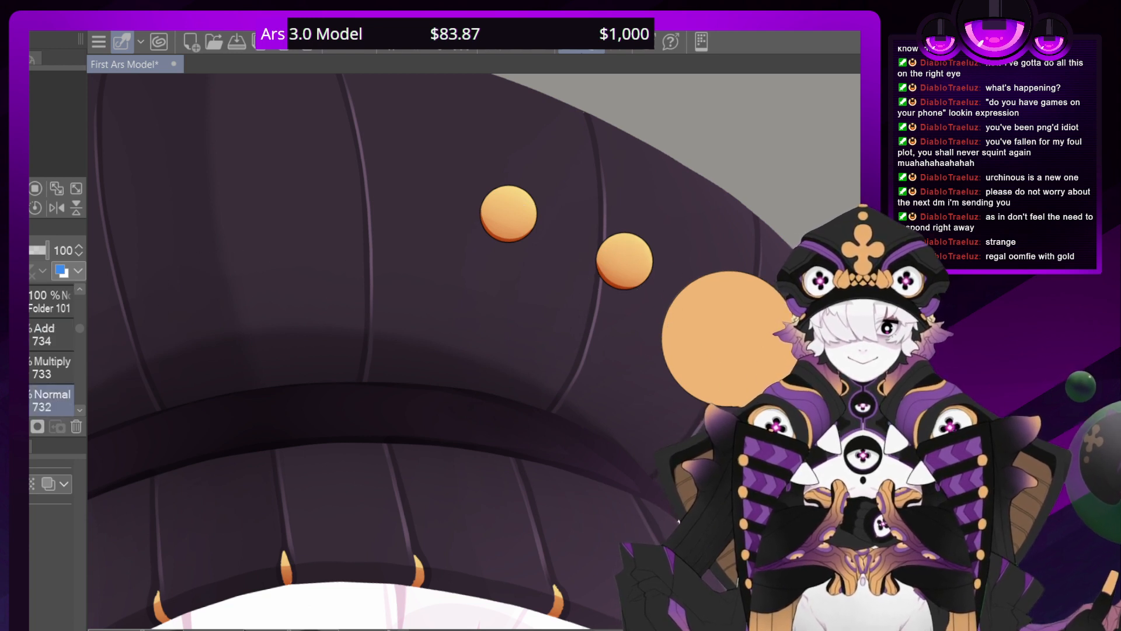
{"action": "left_click_drag", "start_coordinate": [33, 250], "coordinate": [28, 252]}
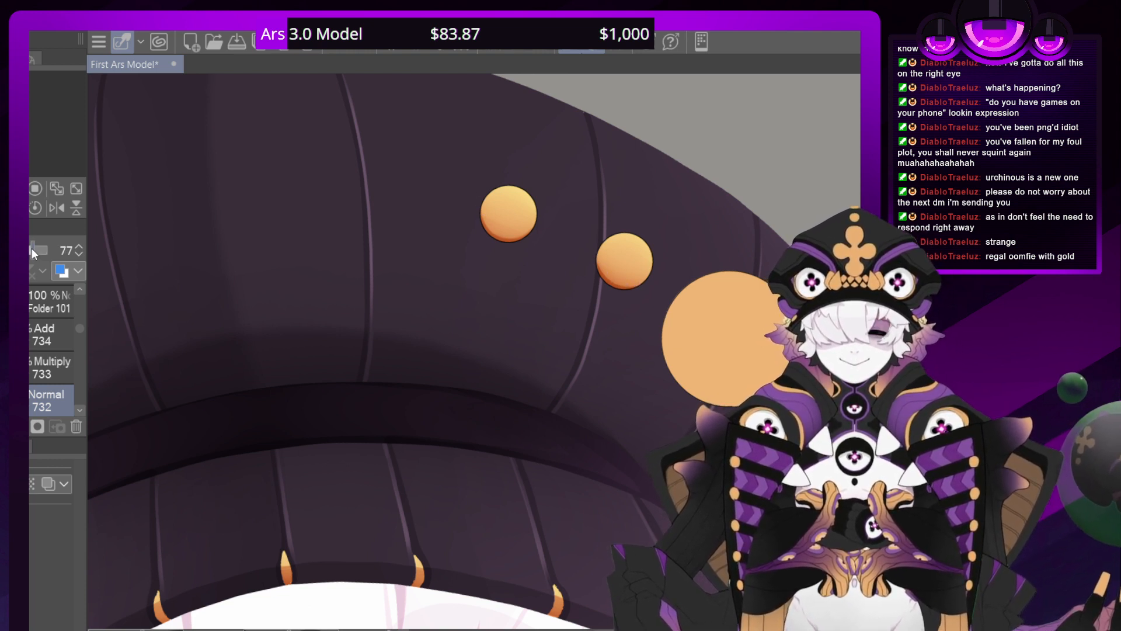
{"action": "left_click_drag", "start_coordinate": [29, 247], "coordinate": [20, 251]}
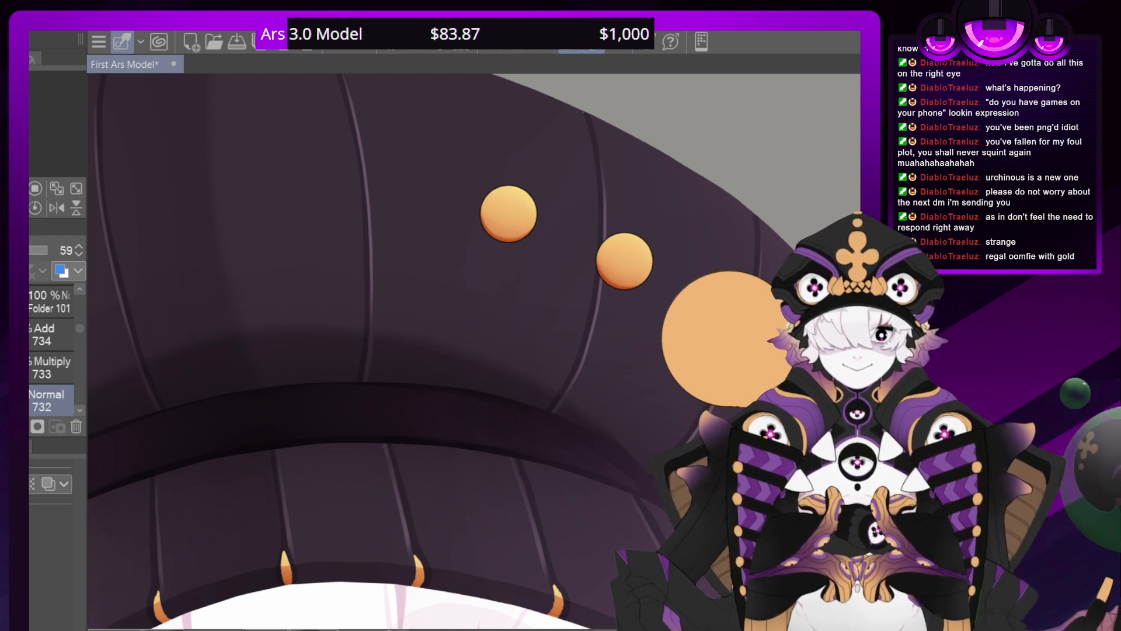
{"action": "scroll", "coordinate": [78, 330], "scroll_direction": "up", "scroll_amount": 3}
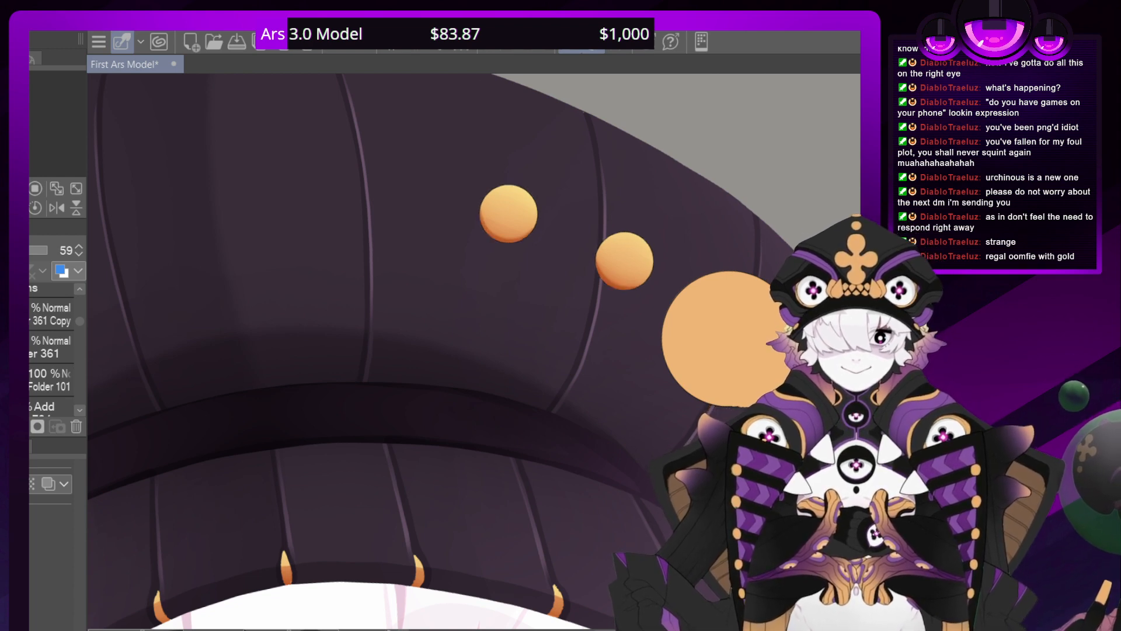
{"action": "left_click", "coordinate": [33, 380]}
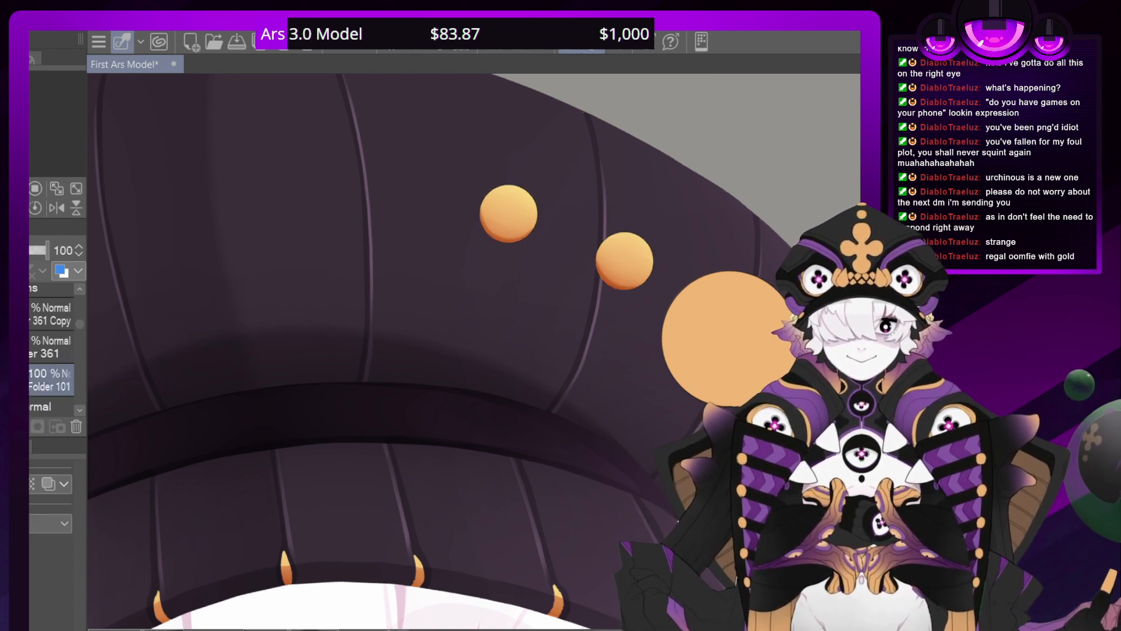
Examine the shaded dots against the whole hat and scarf from rotated, zoomed-out and close-up views
{"action": "key", "text": "ctrl+minus"}
{"action": "key", "text": "ctrl+minus"}
{"action": "key", "text": "ctrl+minus"}
{"action": "key", "text": "ctrl+minus"}
{"action": "key", "text": "asciicircum"}
{"action": "key", "text": "asciicircum"}
{"action": "key", "text": "asciicircum"}
{"action": "key", "text": "asciicircum"}
{"action": "key", "text": "asciicircum"}
{"action": "key", "text": "asciicircum"}
{"action": "key", "text": "asciicircum"}
{"action": "key", "text": "asciicircum"}
{"action": "key", "text": "asciicircum"}
{"action": "key", "text": "asciicircum"}
{"action": "key", "text": "asciicircum"}
{"action": "key", "text": "asciicircum"}
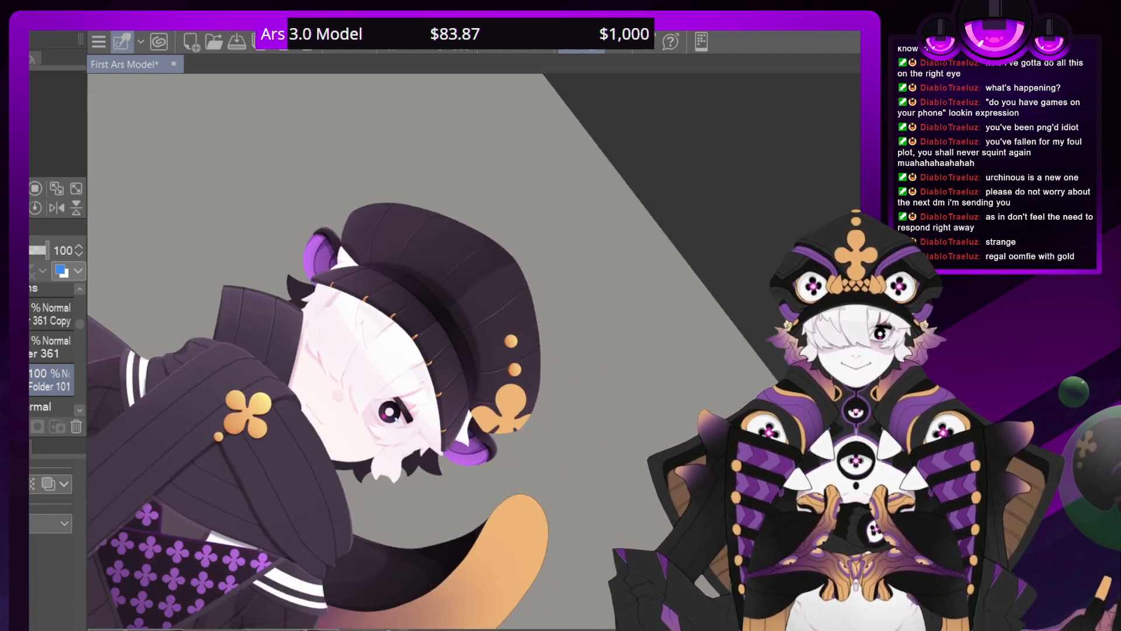
{"action": "key", "text": "asciicircum"}
{"action": "key", "text": "asciicircum"}
{"action": "key", "text": "asciicircum"}
{"action": "key", "text": "asciicircum"}
{"action": "key", "text": "asciicircum"}
{"action": "key", "text": "asciicircum"}
{"action": "key", "text": "asciicircum"}
{"action": "key", "text": "asciicircum"}
{"action": "key", "text": "asciicircum"}
{"action": "key", "text": "asciicircum"}
{"action": "key", "text": "asciicircum"}
{"action": "key", "text": "asciicircum"}
{"action": "key", "text": "minus"}
{"action": "key", "text": "minus"}
{"action": "key", "text": "minus"}
{"action": "key", "text": "minus"}
{"action": "key", "text": "minus"}
{"action": "key", "text": "minus"}
{"action": "key", "text": "minus"}
{"action": "key", "text": "minus"}
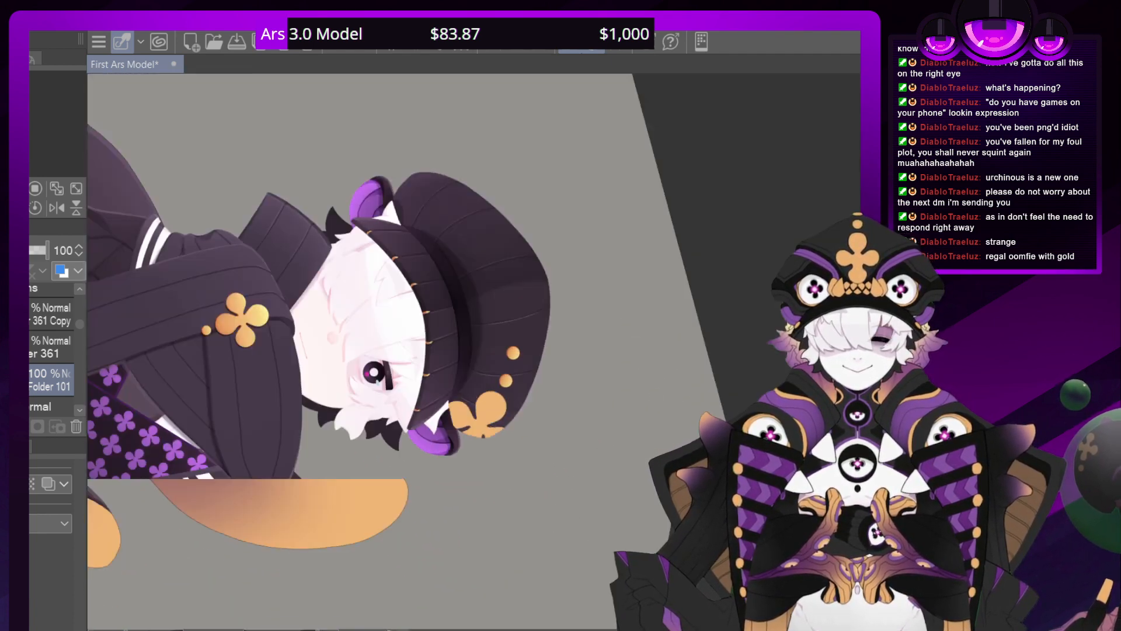
{"action": "key", "text": "minus"}
{"action": "key", "text": "minus"}
{"action": "key", "text": "minus"}
{"action": "key", "text": "minus"}
{"action": "key", "text": "minus"}
{"action": "key", "text": "minus"}
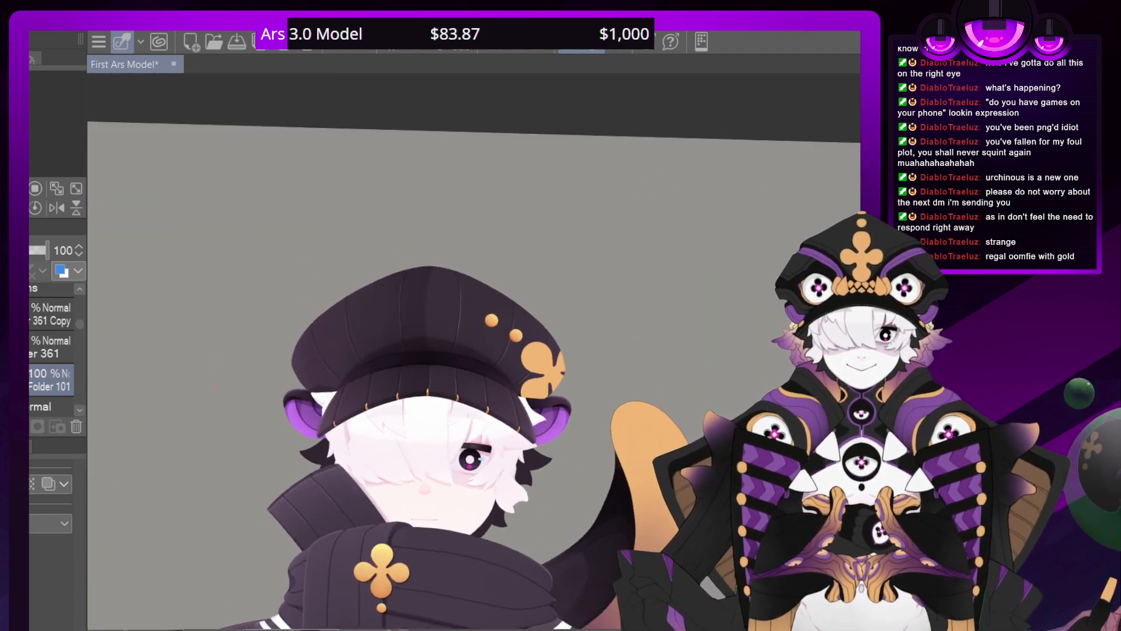
{"action": "left_click_drag", "start_coordinate": [409, 496], "coordinate": [409, 439]}
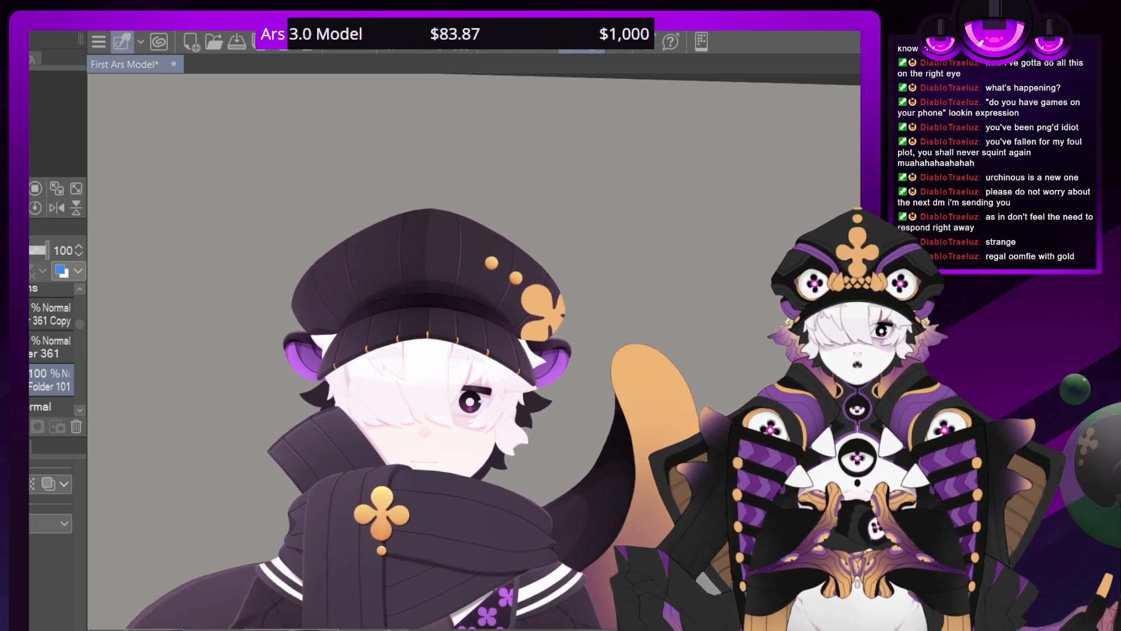
{"action": "scroll", "coordinate": [481, 350], "scroll_direction": "up", "scroll_amount": 6}
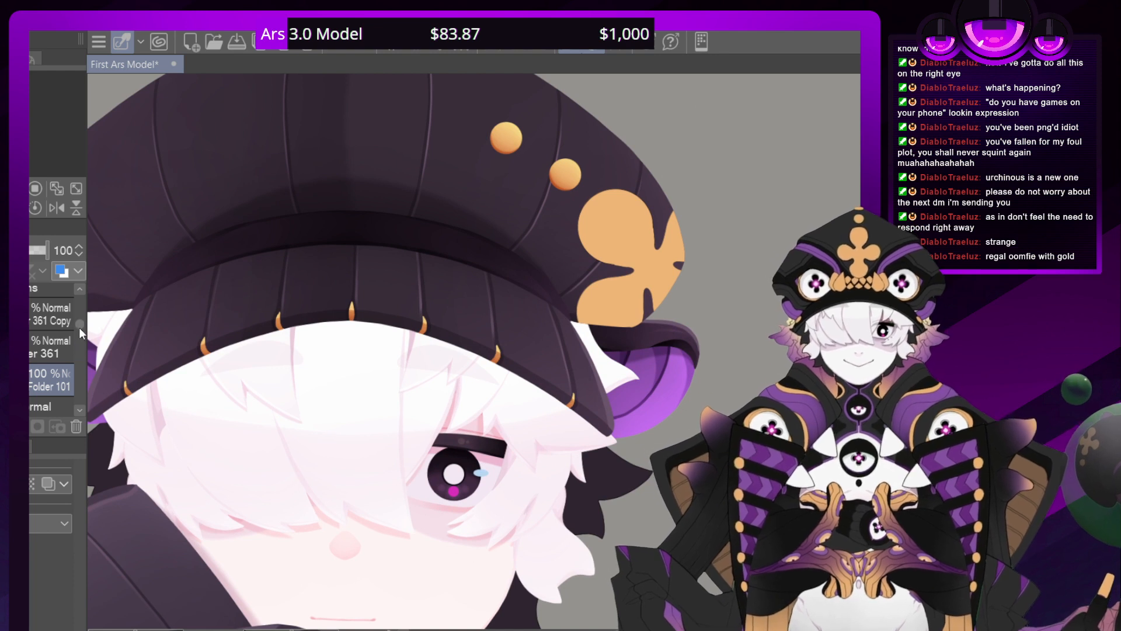
Add a new layer directly below the layer holding the small gold dots, and set it to Multiply at 60% opacity
{"action": "left_click_drag", "start_coordinate": [79, 327], "coordinate": [79, 345]}
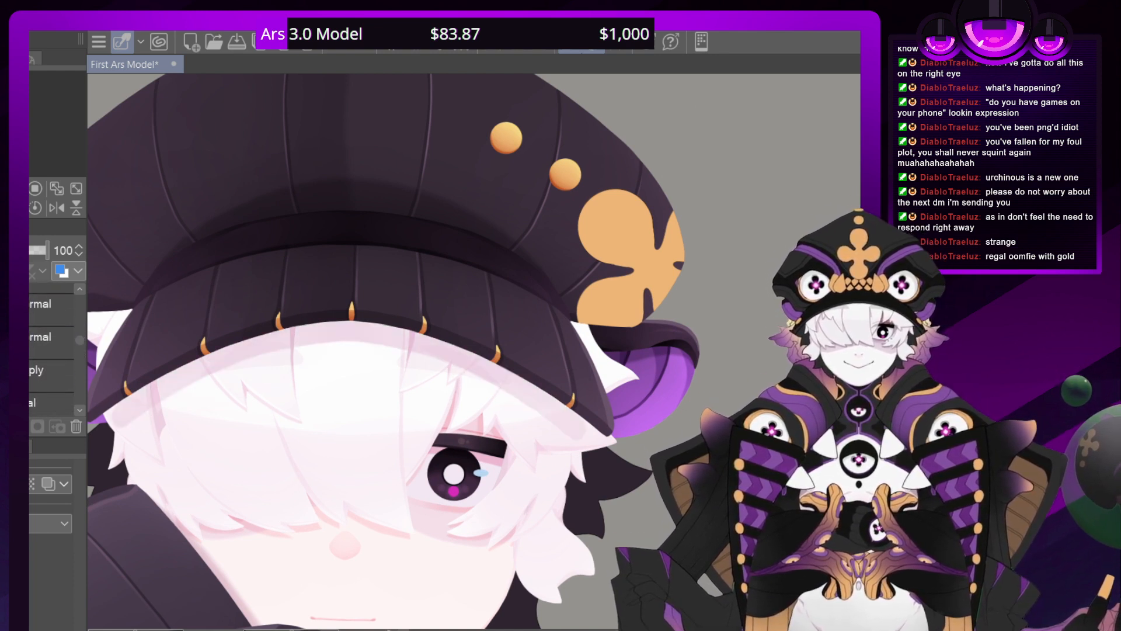
{"action": "left_click", "coordinate": [51, 375]}
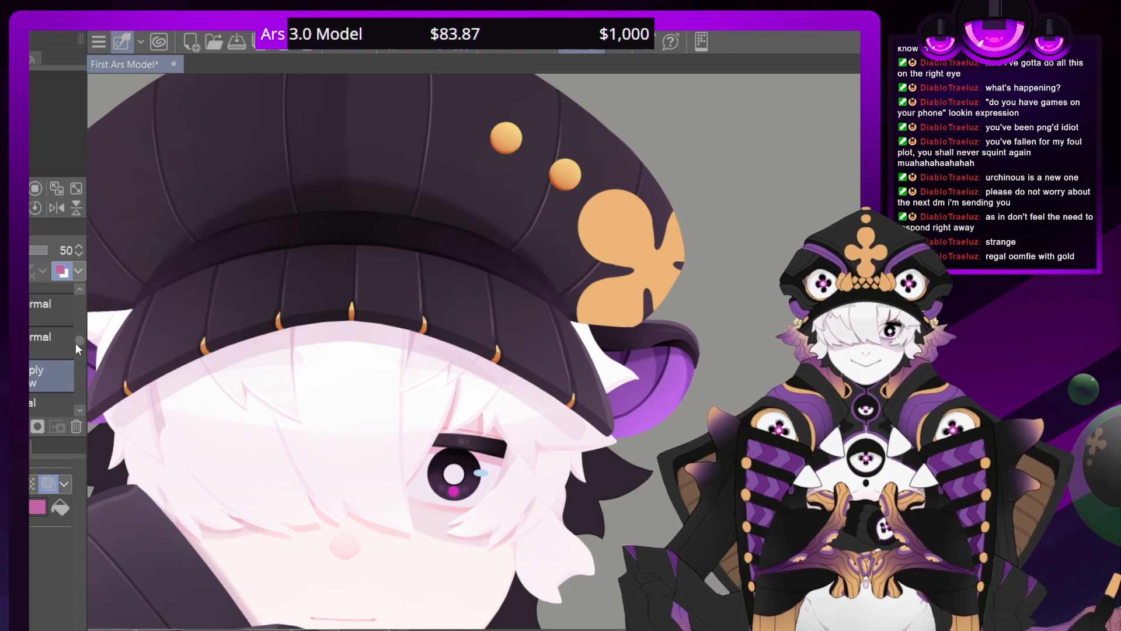
{"action": "left_click_drag", "start_coordinate": [76, 342], "coordinate": [79, 331]}
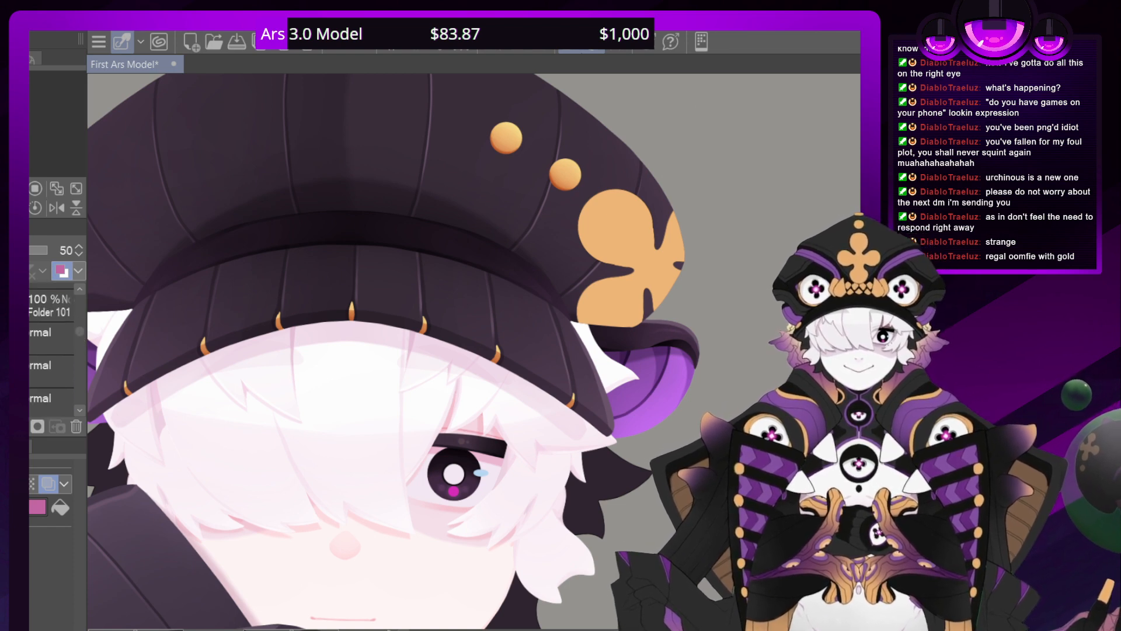
{"action": "left_click_drag", "start_coordinate": [373, 443], "coordinate": [473, 383]}
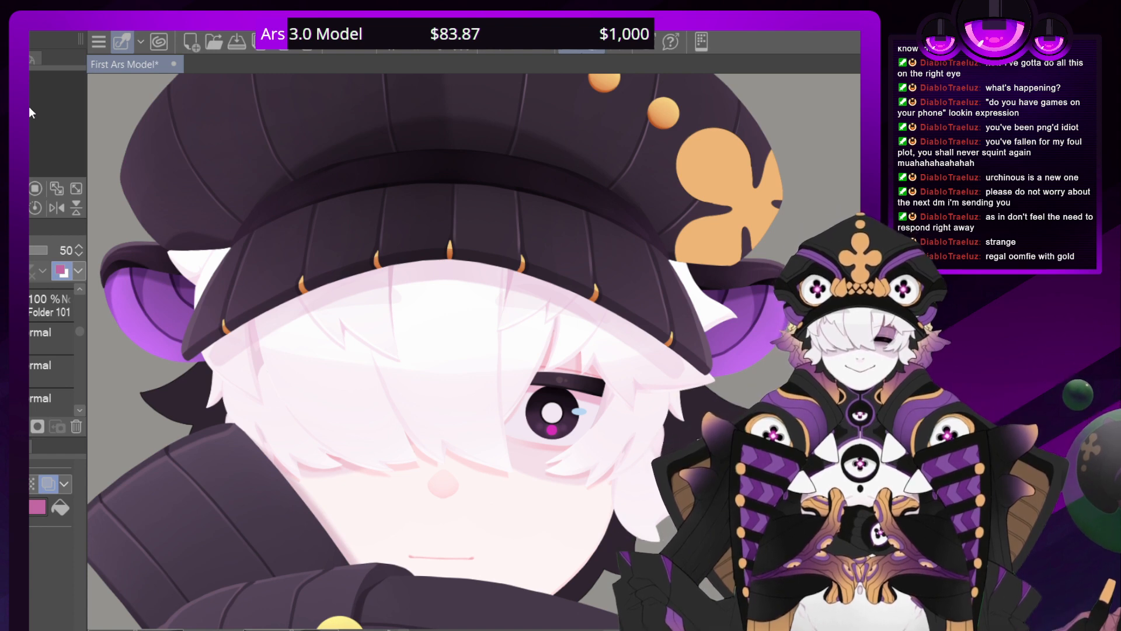
{"action": "left_click_drag", "start_coordinate": [502, 204], "coordinate": [338, 424]}
{"action": "scroll", "coordinate": [480, 351], "scroll_direction": "up", "scroll_amount": 4}
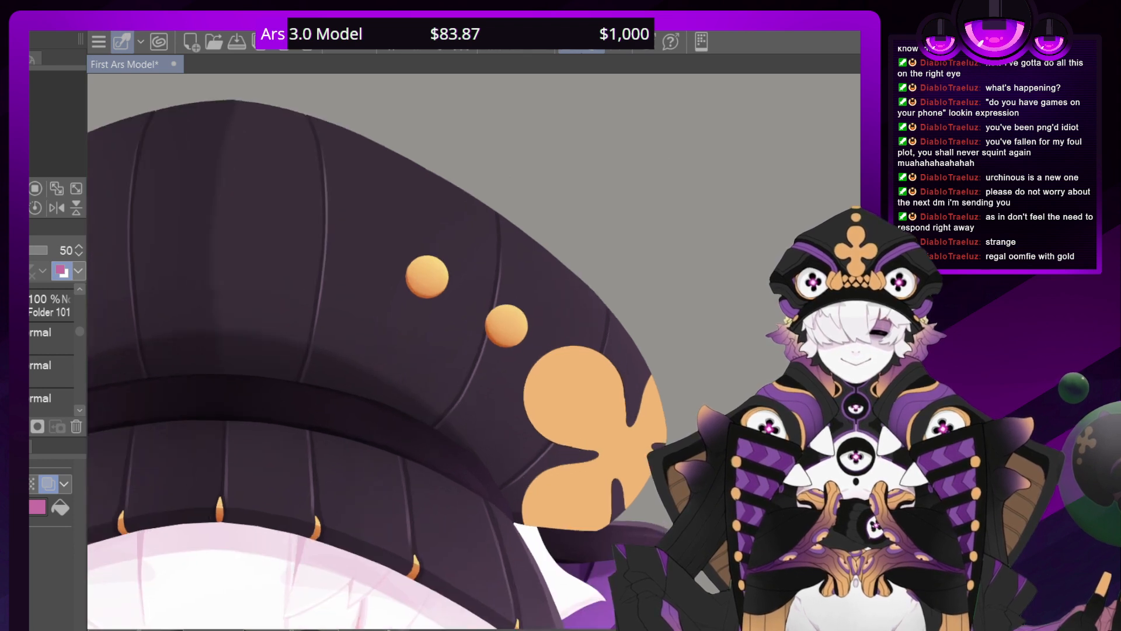
{"action": "left_click_drag", "start_coordinate": [79, 332], "coordinate": [79, 321]}
{"action": "left_click", "coordinate": [31, 335]}
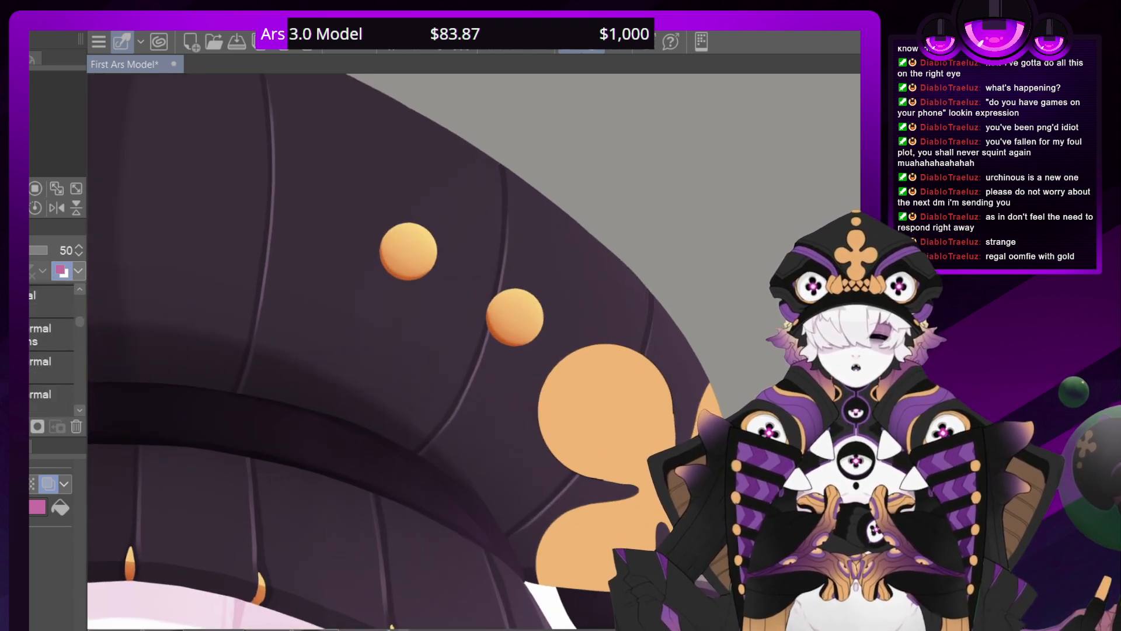
{"action": "left_click", "coordinate": [49, 334]}
{"action": "left_click", "coordinate": [50, 367]}
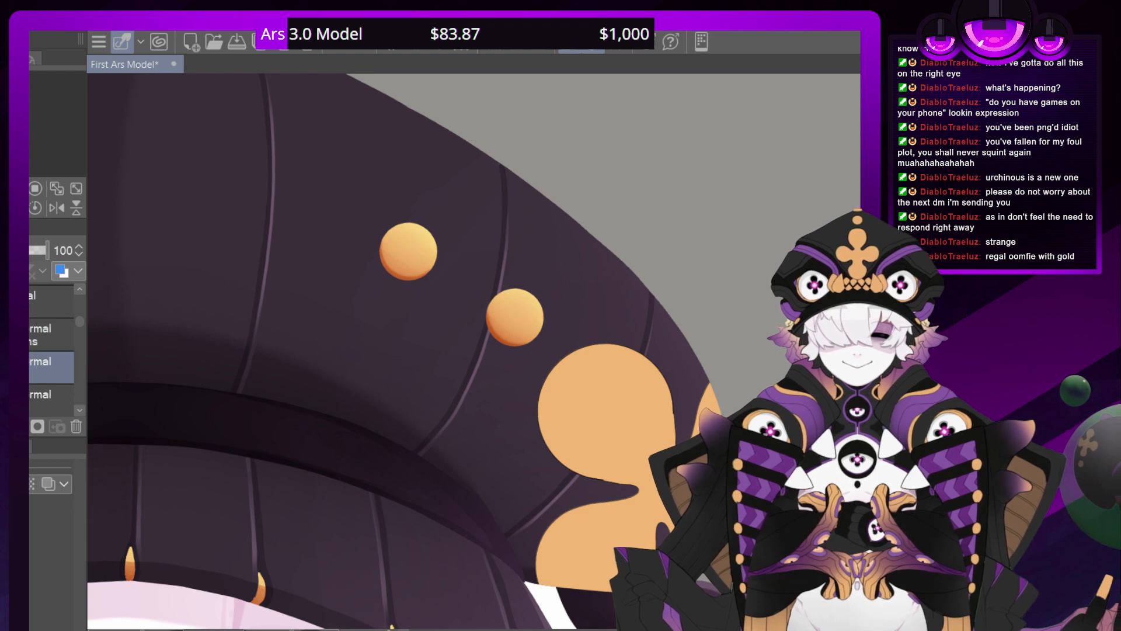
{"action": "key", "text": "ctrl+shift+n"}
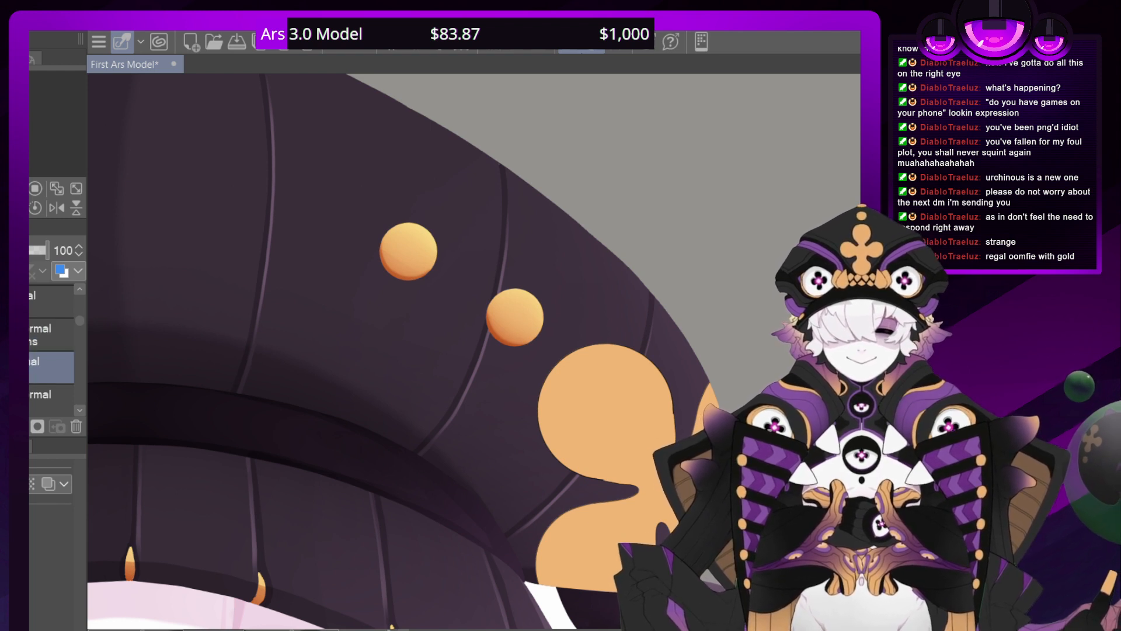
{"action": "left_click", "coordinate": [14, 292]}
{"action": "left_click", "coordinate": [18, 250]}
{"action": "left_click", "coordinate": [27, 250]}
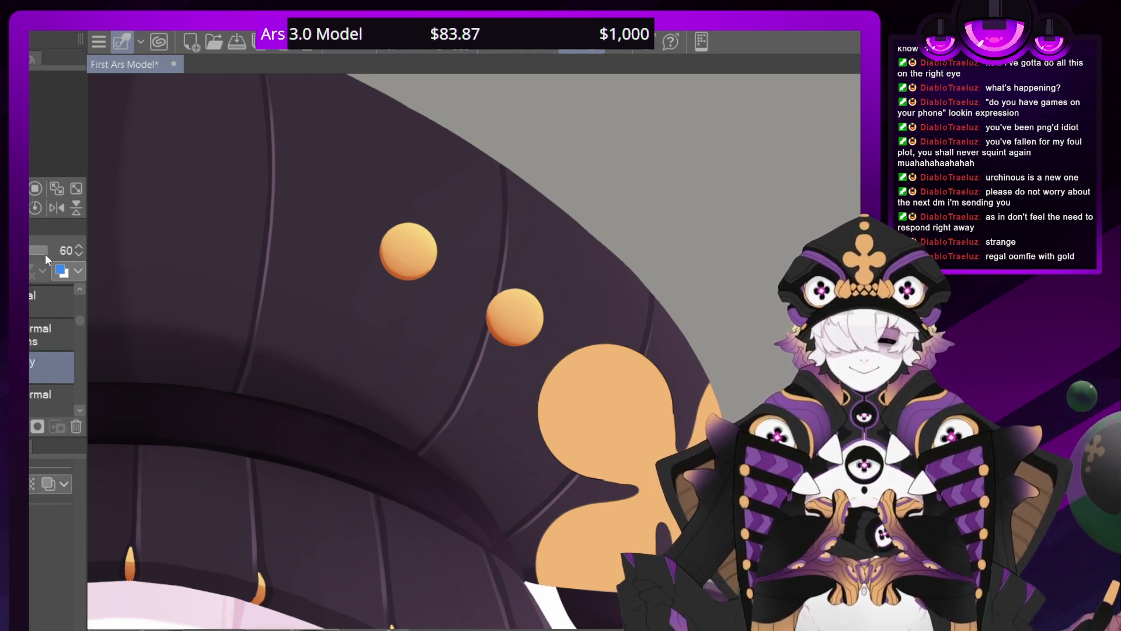
Use a selection of both gold dots' shapes on the Multiply layer directly below them, and clear the selection
{"action": "left_click", "coordinate": [30, 335]}
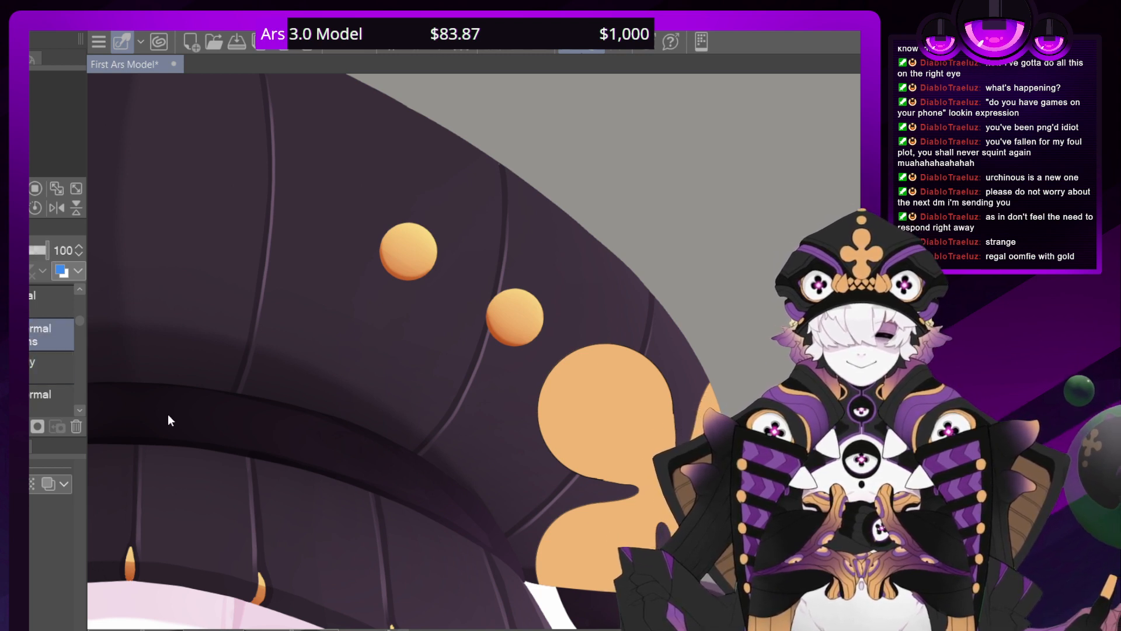
{"action": "key", "text": "ctrl+shift+d"}
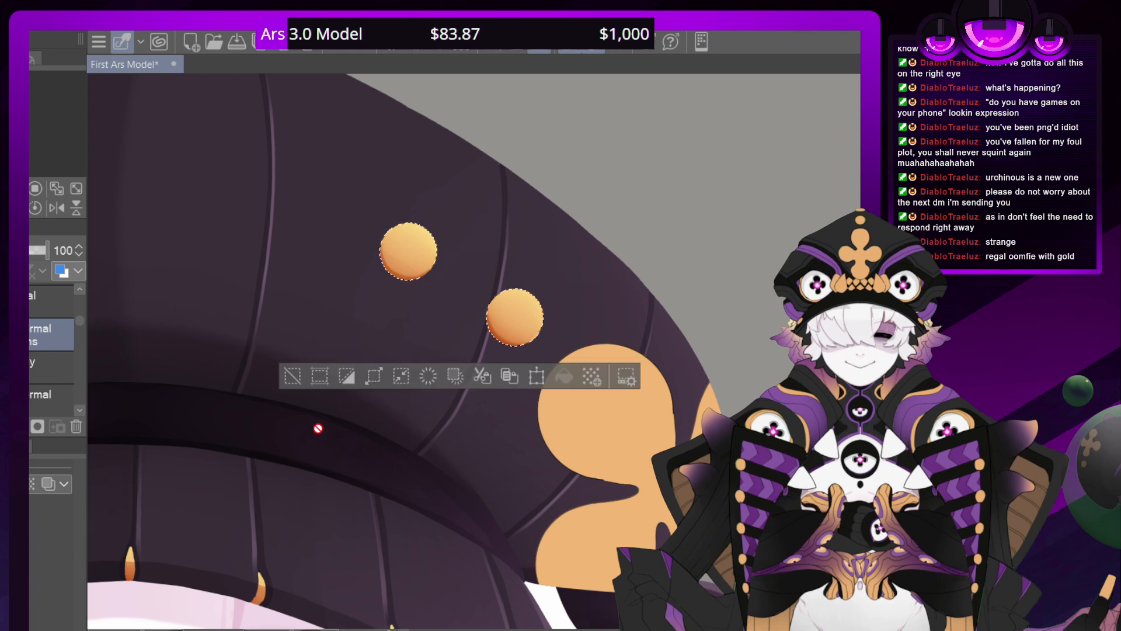
{"action": "left_click", "coordinate": [30, 367]}
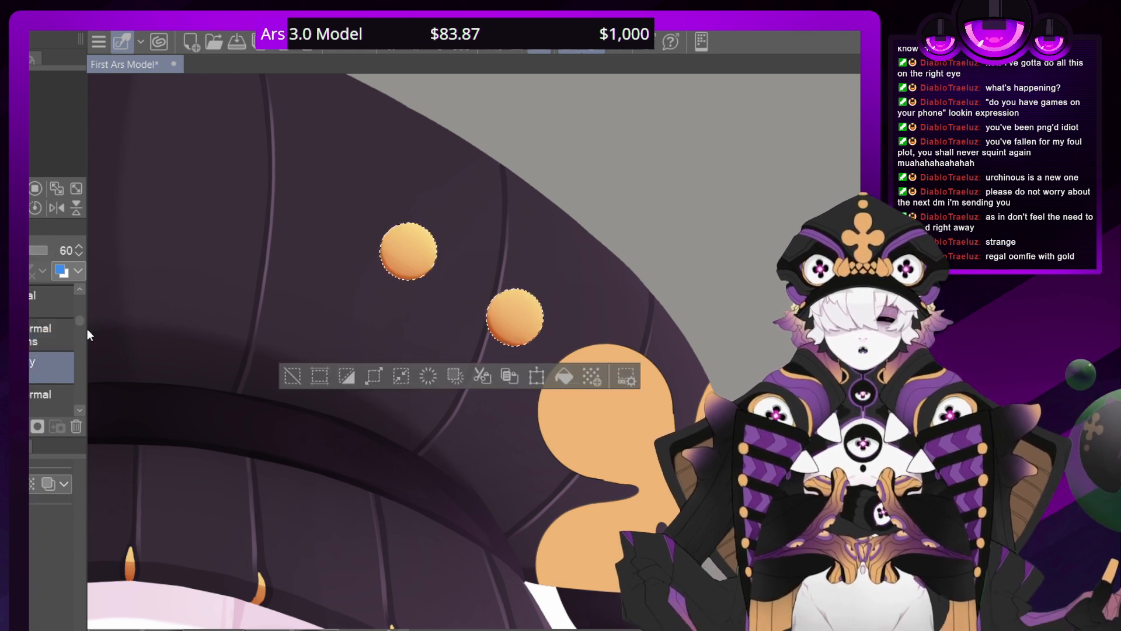
{"action": "key", "text": "ctrl+d"}
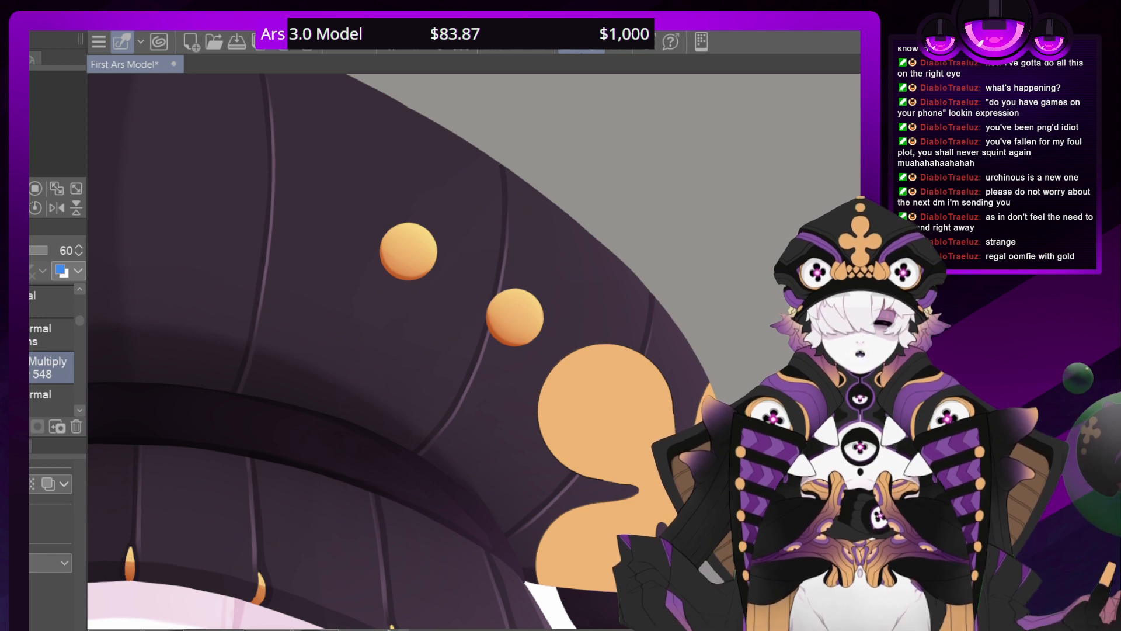
Examine the hat's gold dots alongside the brim trim and the clover ornament on the scarf
{"action": "left_click", "coordinate": [35, 208]}
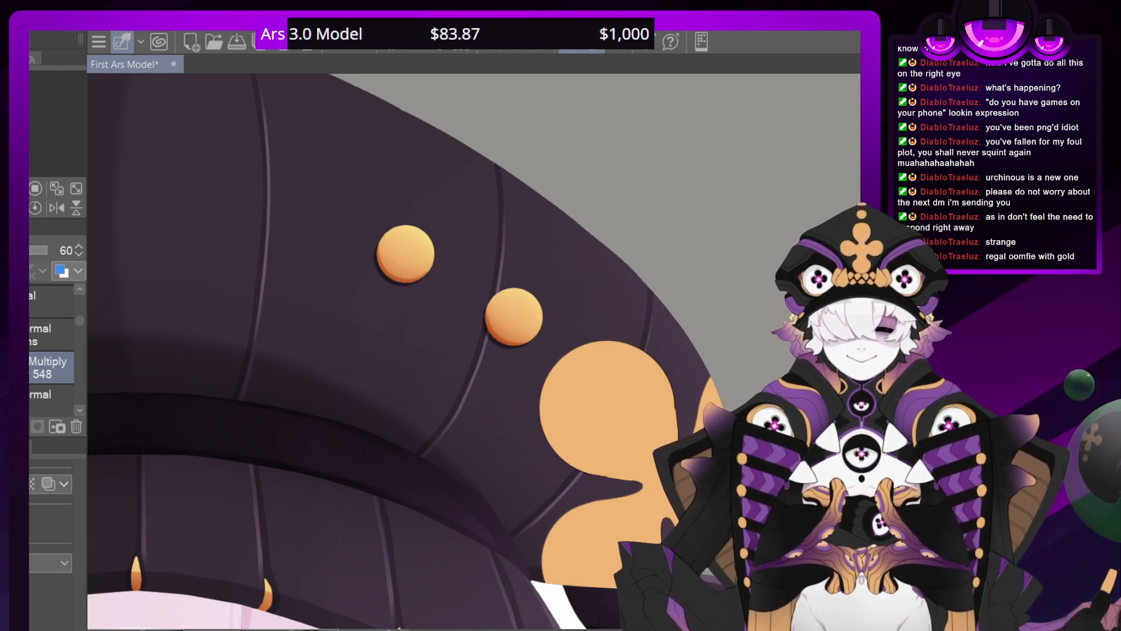
{"action": "left_click_drag", "start_coordinate": [24, 189], "coordinate": [9, 189]}
{"action": "key", "text": "ctrl+minus"}
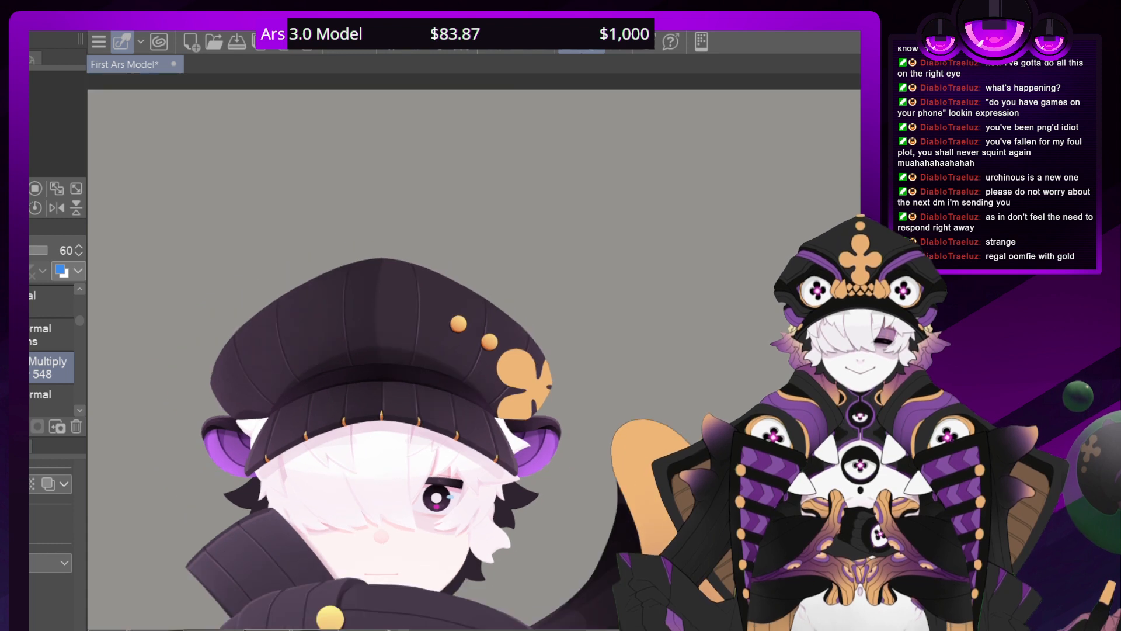
{"action": "left_click_drag", "start_coordinate": [380, 409], "coordinate": [396, 248]}
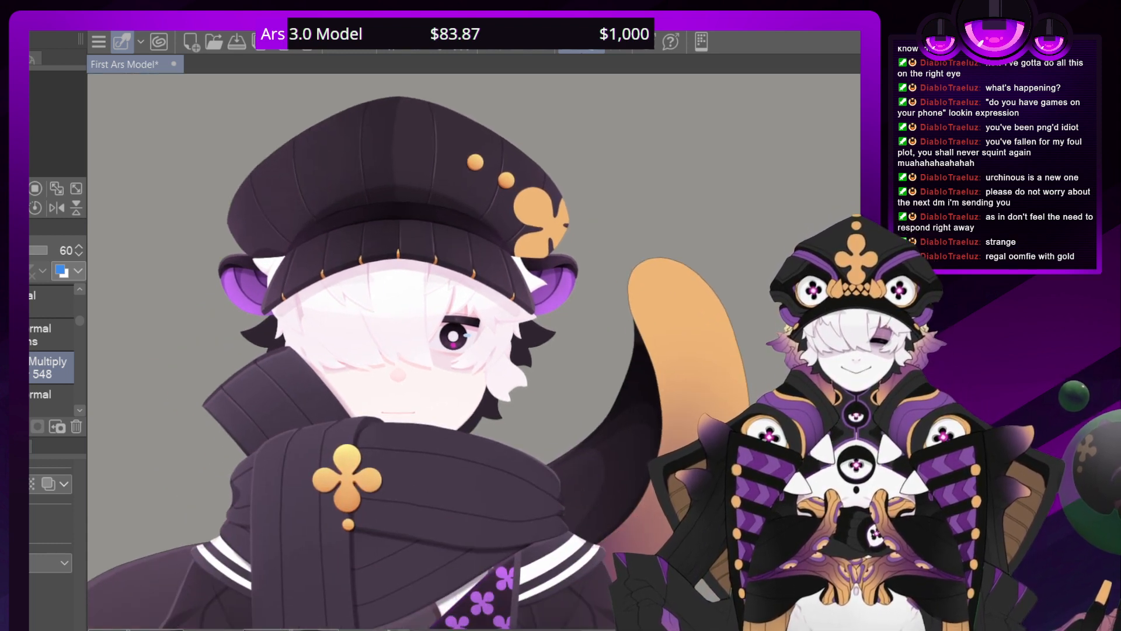
{"action": "left_click_drag", "start_coordinate": [408, 350], "coordinate": [441, 269]}
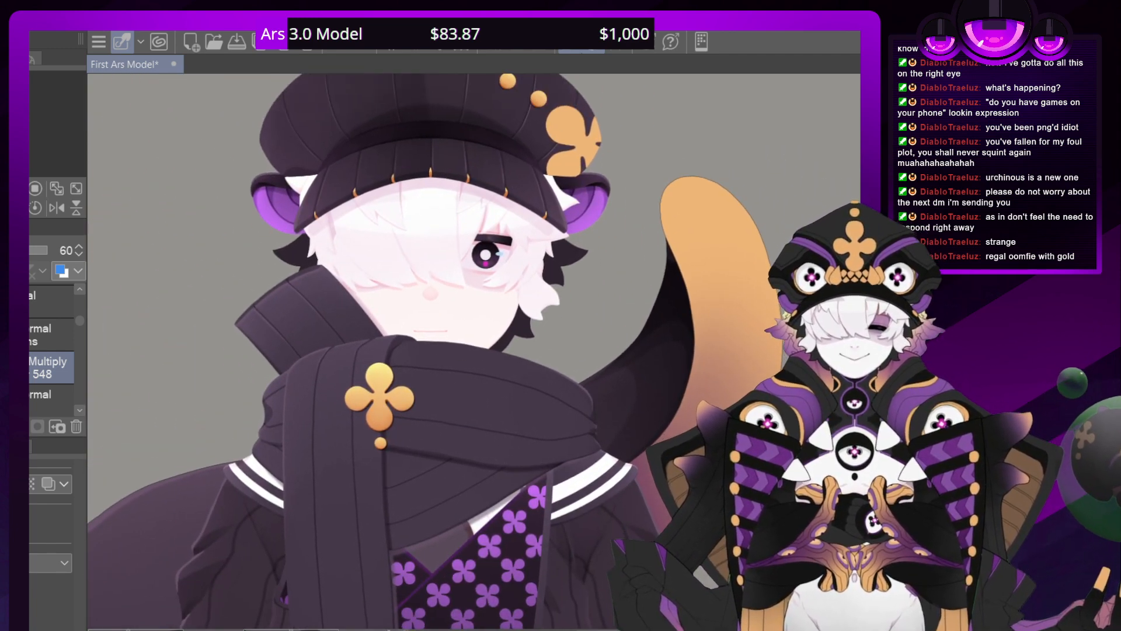
{"action": "left_click_drag", "start_coordinate": [80, 320], "coordinate": [79, 316]}
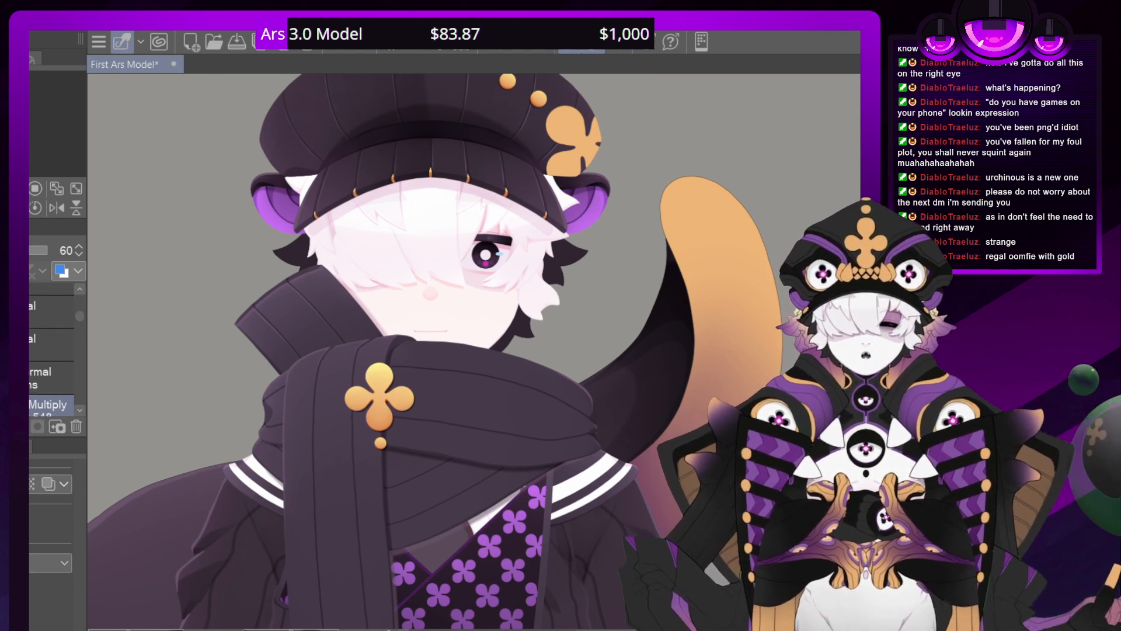
Hide the scarf and the ribbed sweater to expose the shorts with the gold slit inserts at their hem
{"action": "left_click", "coordinate": [51, 345]}
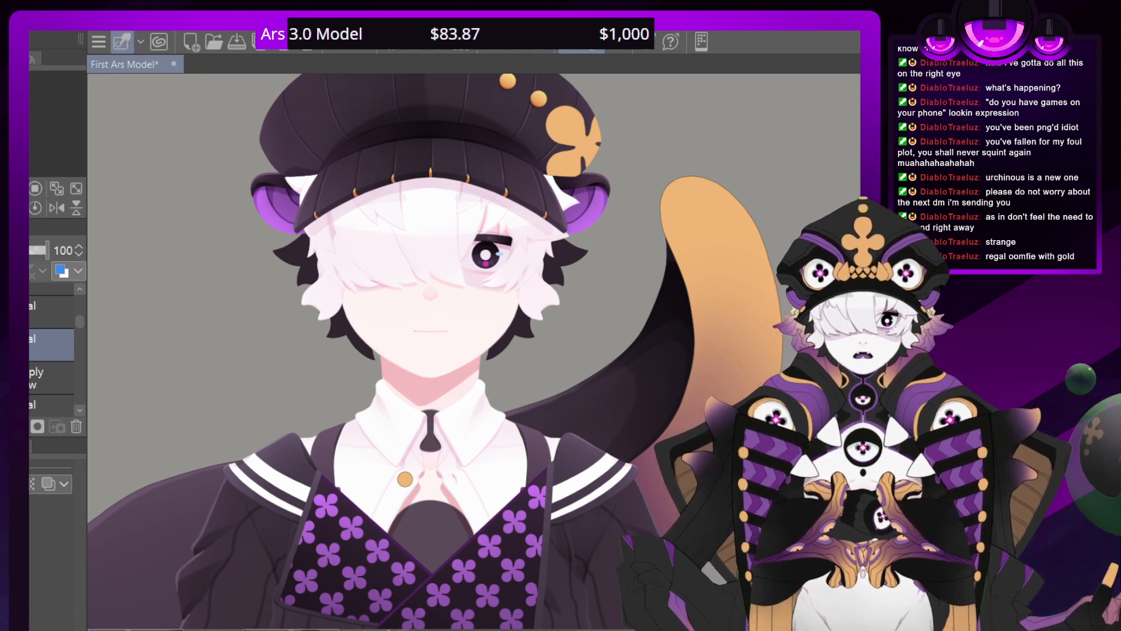
{"action": "mouse_move", "coordinate": [543, 496]}
{"action": "left_mouse_down"}
{"action": "mouse_move", "coordinate": [475, 315]}
{"action": "mouse_move", "coordinate": [323, 105]}
{"action": "mouse_move", "coordinate": [362, 239]}
{"action": "mouse_move", "coordinate": [344, 107]}
{"action": "left_mouse_up"}
{"action": "mouse_move", "coordinate": [262, 292]}
{"action": "left_mouse_down"}
{"action": "mouse_move", "coordinate": [423, 291]}
{"action": "mouse_move", "coordinate": [690, 399]}
{"action": "mouse_move", "coordinate": [735, 440]}
{"action": "mouse_move", "coordinate": [639, 391]}
{"action": "mouse_move", "coordinate": [592, 181]}
{"action": "mouse_move", "coordinate": [638, 210]}
{"action": "left_mouse_up"}
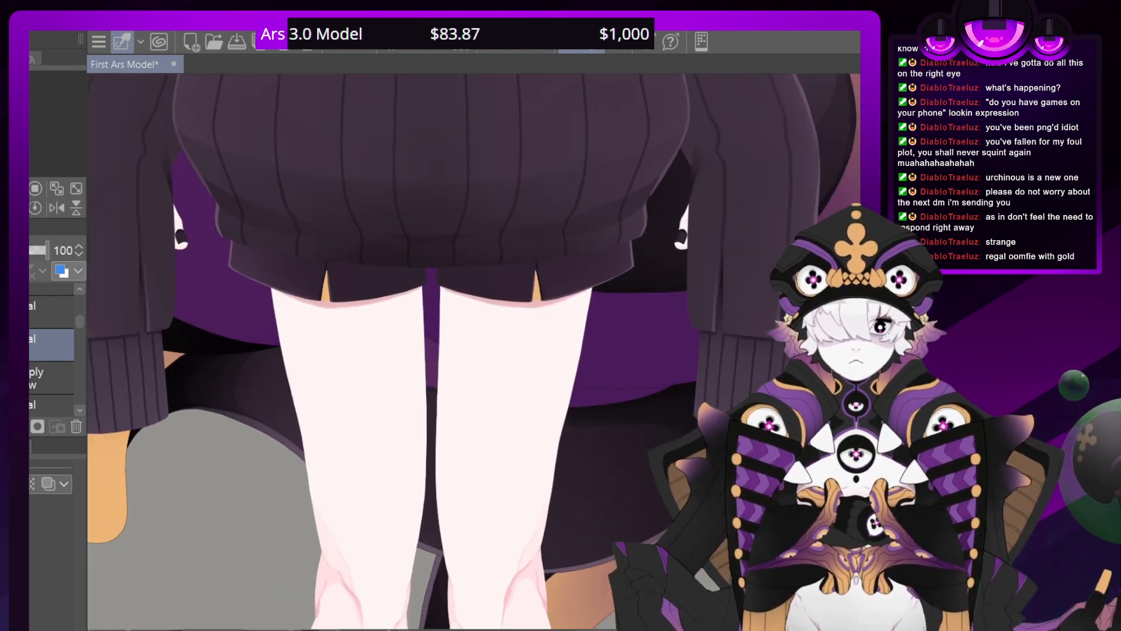
{"action": "mouse_move", "coordinate": [79, 324]}
{"action": "left_mouse_down"}
{"action": "mouse_move", "coordinate": [71, 373]}
{"action": "mouse_move", "coordinate": [71, 344]}
{"action": "left_mouse_up"}
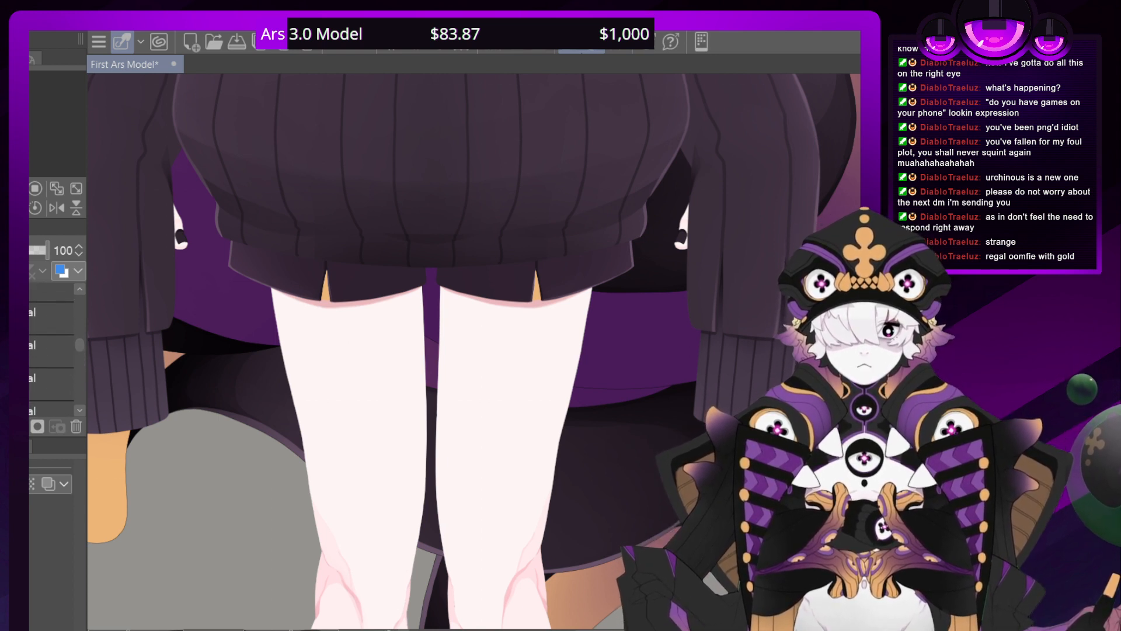
{"action": "left_click", "coordinate": [31, 345]}
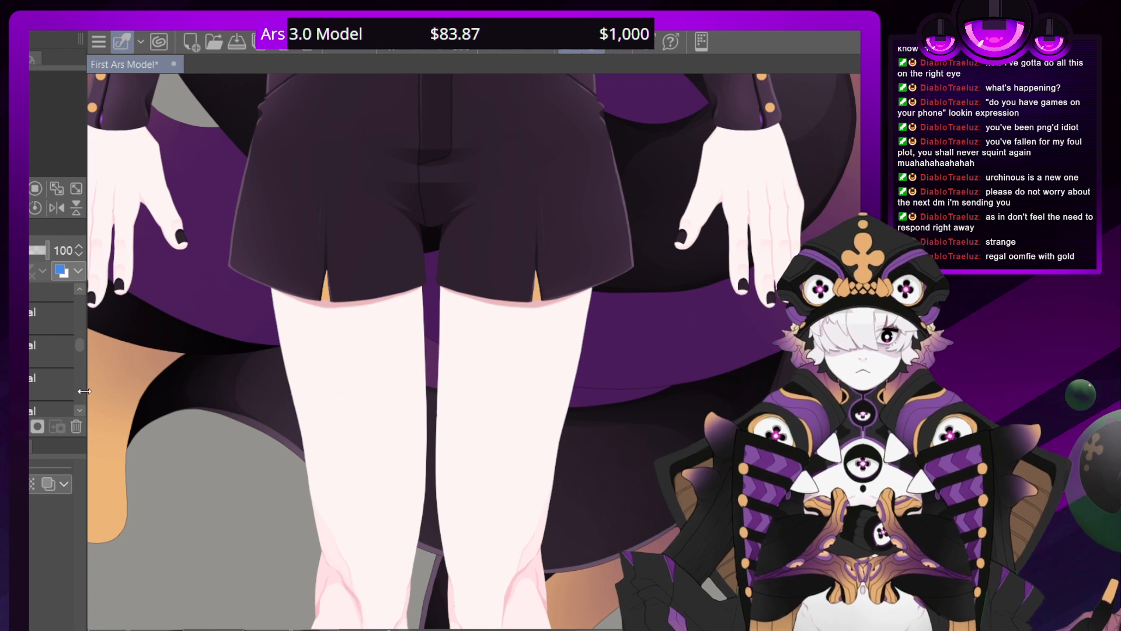
{"action": "left_click_drag", "start_coordinate": [77, 349], "coordinate": [80, 370]}
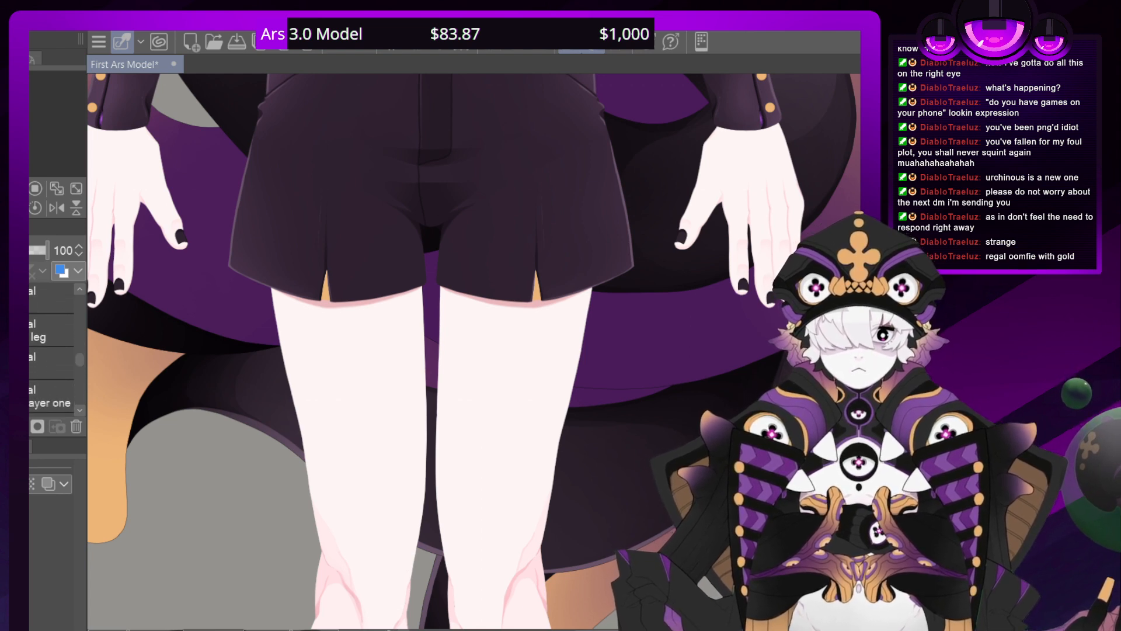
Add a new Normal layer at 100% opacity directly above layer 328 for work on the shorts' gold slit inserts
{"action": "left_click_drag", "start_coordinate": [432, 234], "coordinate": [448, 363]}
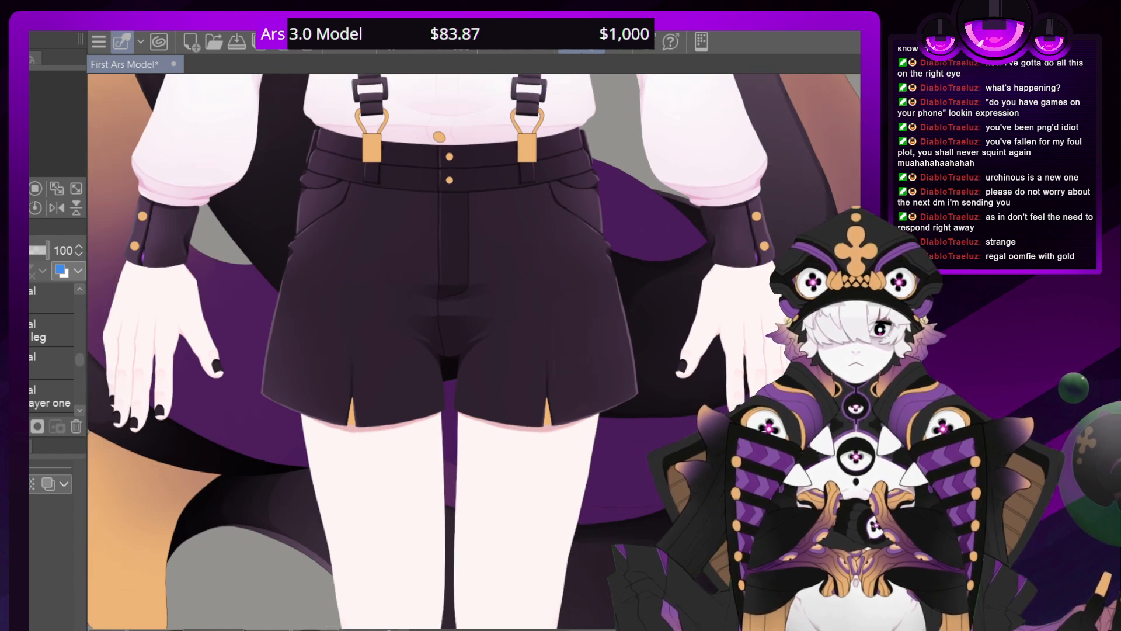
{"action": "scroll", "coordinate": [481, 353], "scroll_direction": "up", "scroll_amount": 3}
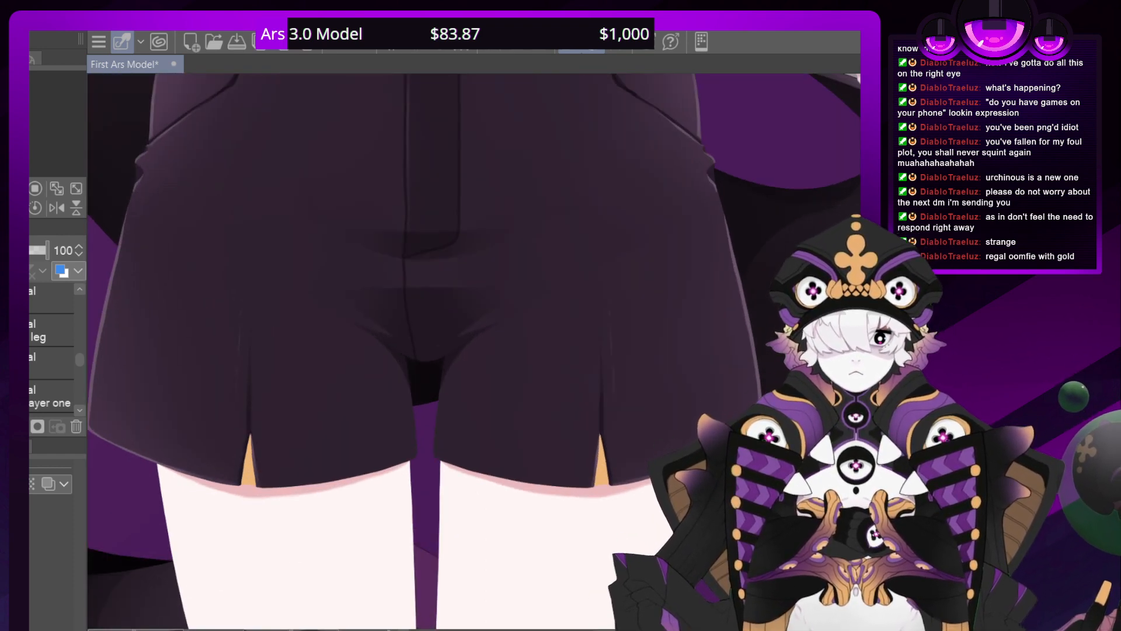
{"action": "scroll", "coordinate": [480, 345], "scroll_direction": "up", "scroll_amount": 5}
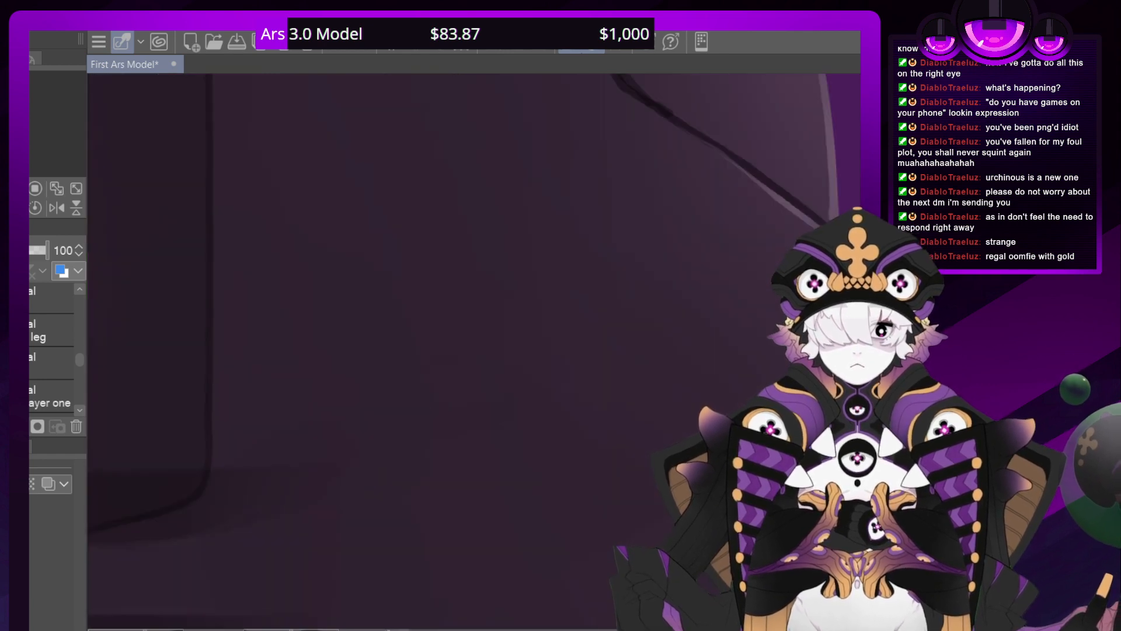
{"action": "scroll", "coordinate": [474, 350], "scroll_direction": "down", "scroll_amount": 5}
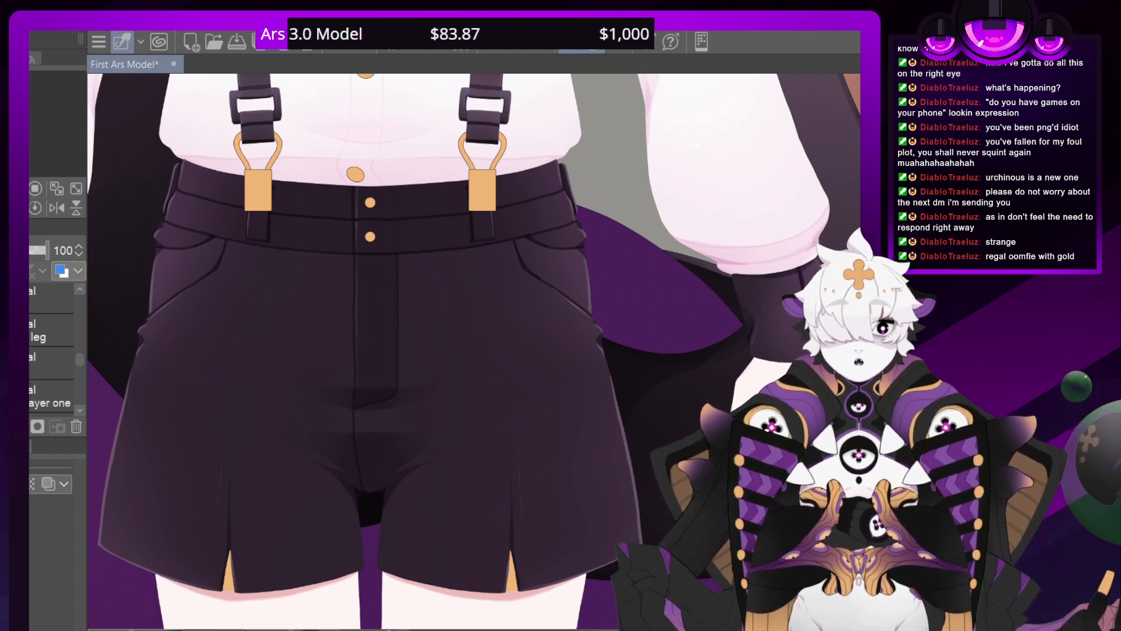
{"action": "left_click_drag", "start_coordinate": [467, 374], "coordinate": [488, 221]}
{"action": "left_click_drag", "start_coordinate": [80, 361], "coordinate": [77, 368]}
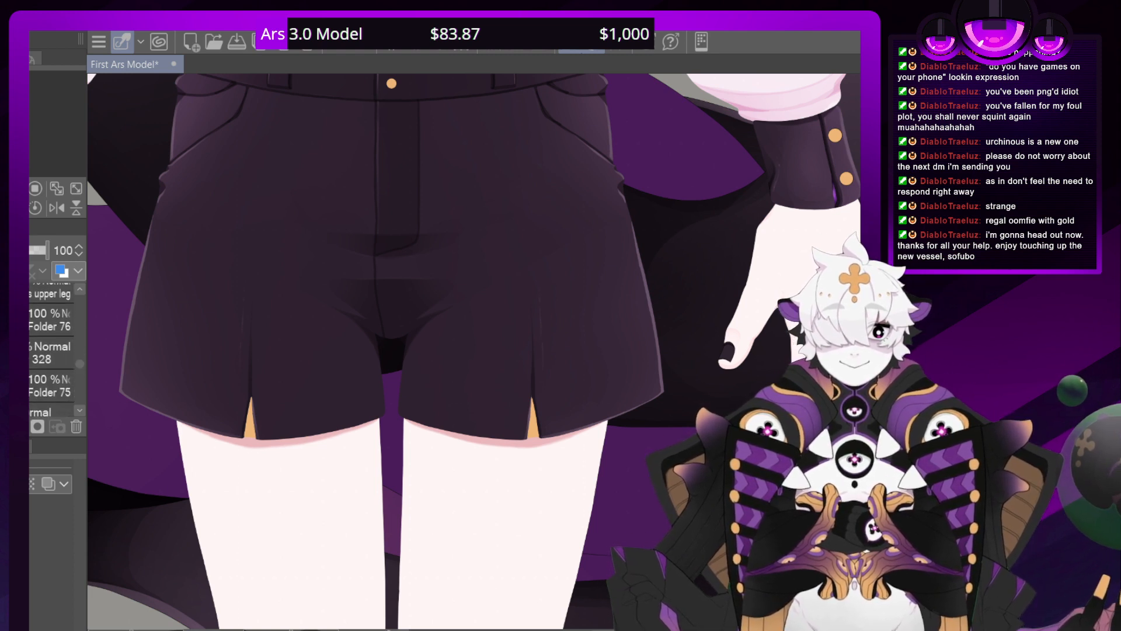
{"action": "left_click", "coordinate": [50, 353]}
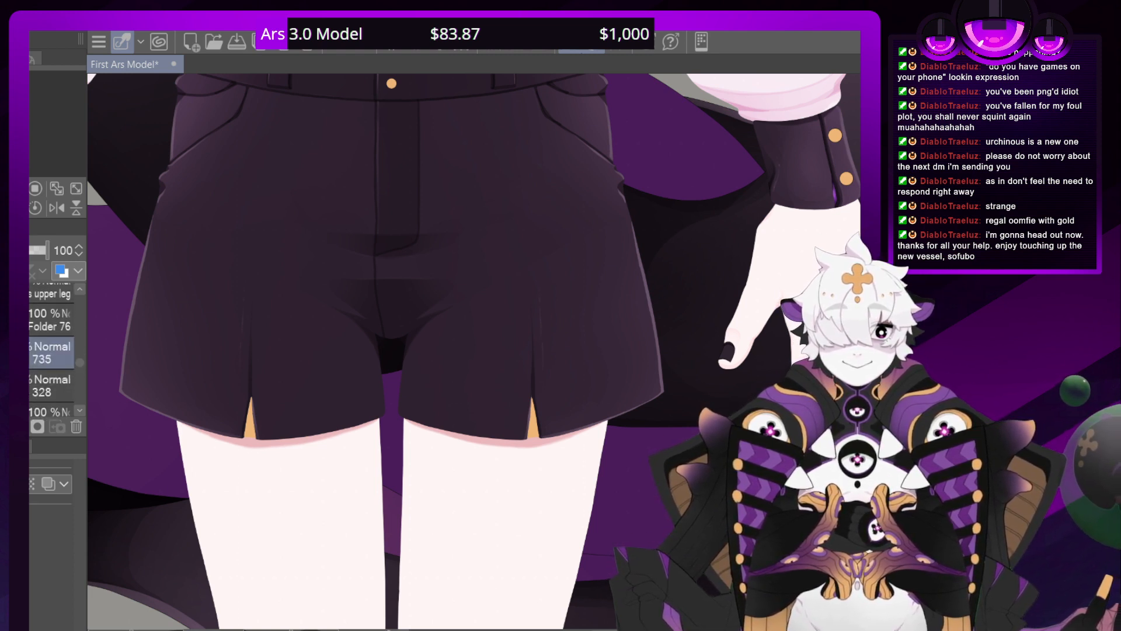
{"action": "mouse_move", "coordinate": [79, 369]}
{"action": "left_mouse_down"}
{"action": "mouse_move", "coordinate": [84, 408]}
{"action": "mouse_move", "coordinate": [78, 386]}
{"action": "left_mouse_up"}
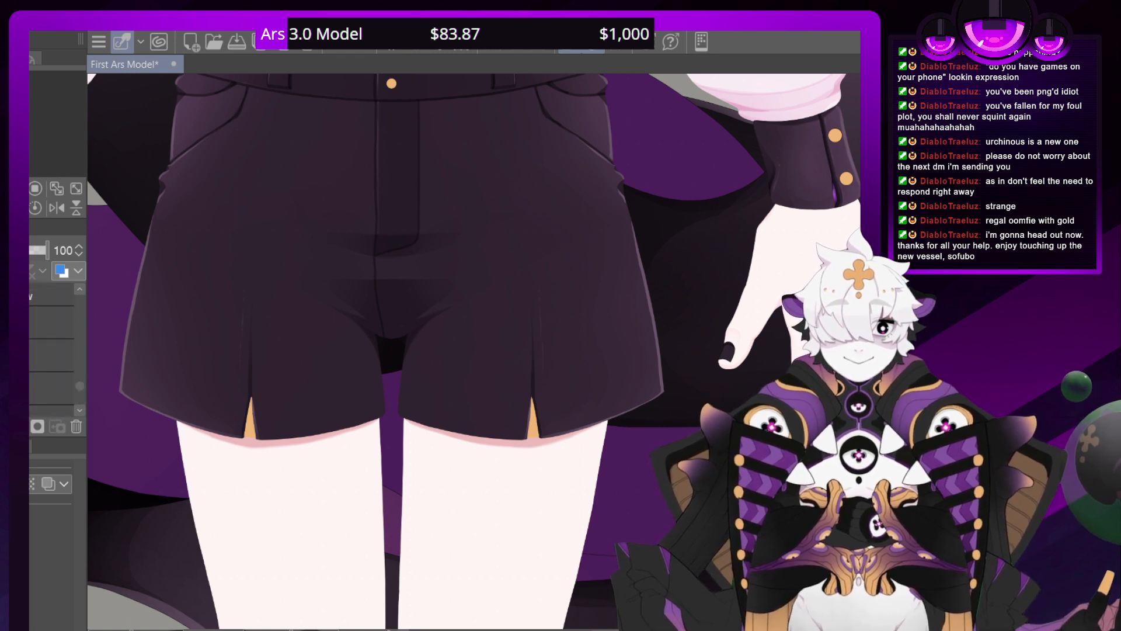
Outline the gold inserts of the shorts' slits in dark orange on layer 735
{"action": "scroll", "coordinate": [480, 349], "scroll_direction": "down", "scroll_amount": 2}
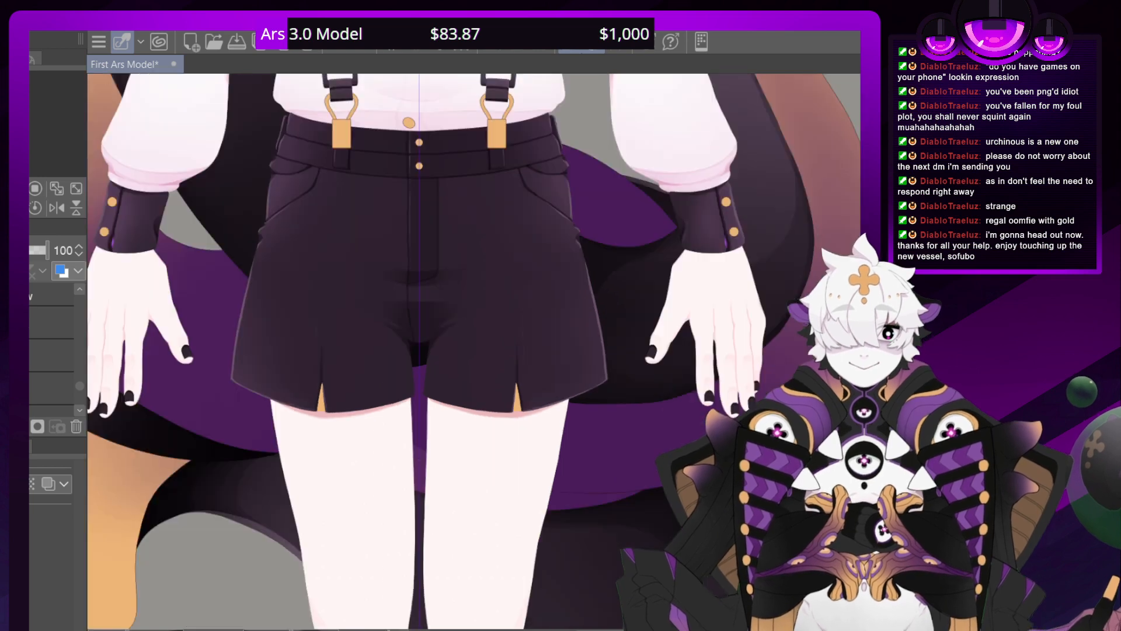
{"action": "scroll", "coordinate": [480, 348], "scroll_direction": "up", "scroll_amount": 4}
{"action": "scroll", "coordinate": [480, 348], "scroll_direction": "up", "scroll_amount": 2}
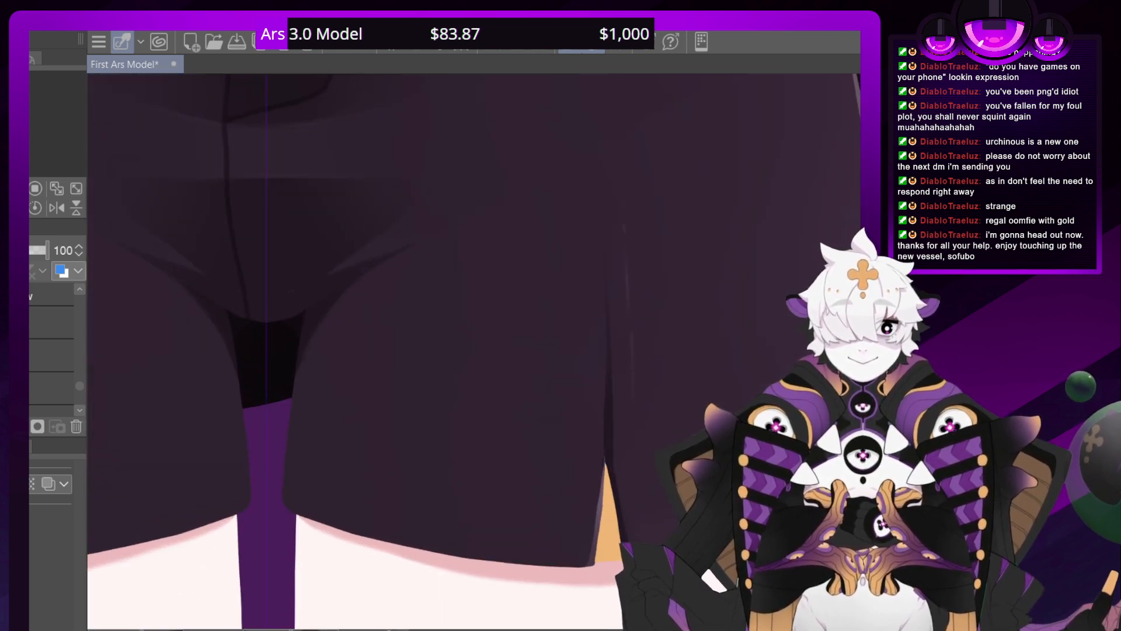
{"action": "left_click_drag", "start_coordinate": [77, 384], "coordinate": [76, 356]}
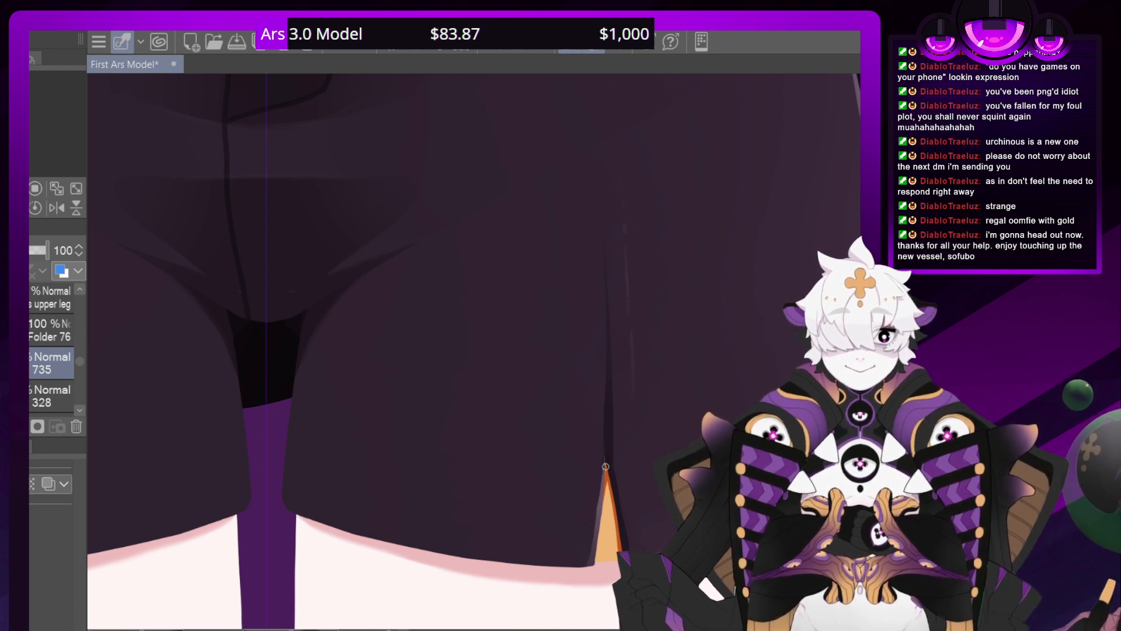
{"action": "left_click", "coordinate": [50, 330]}
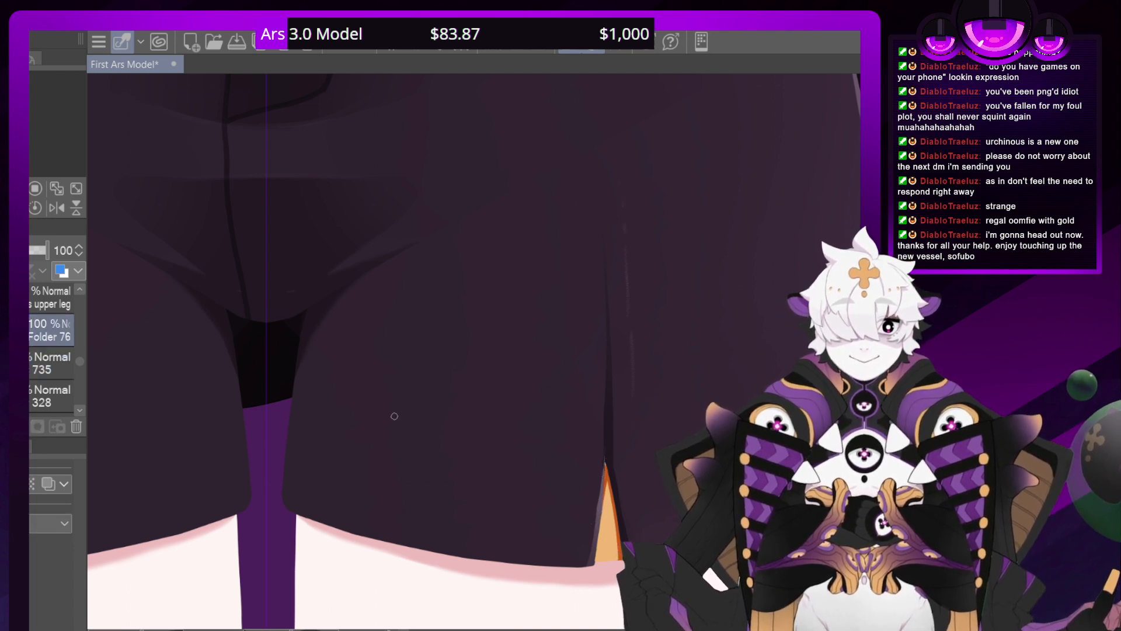
{"action": "left_click_drag", "start_coordinate": [78, 360], "coordinate": [79, 369]}
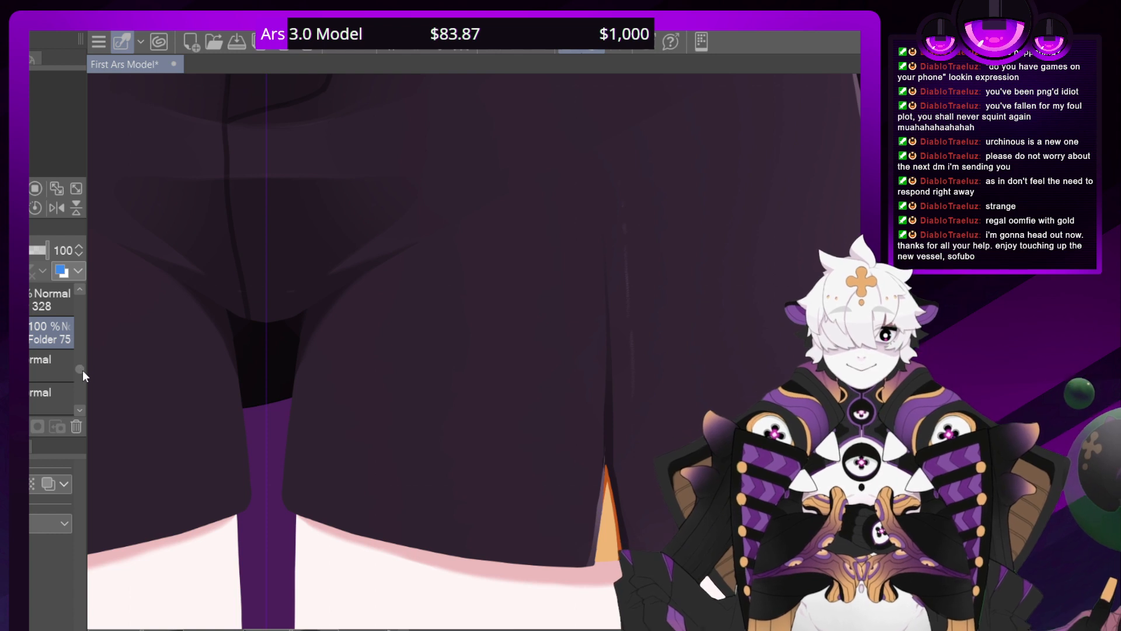
{"action": "left_click_drag", "start_coordinate": [82, 370], "coordinate": [80, 365]}
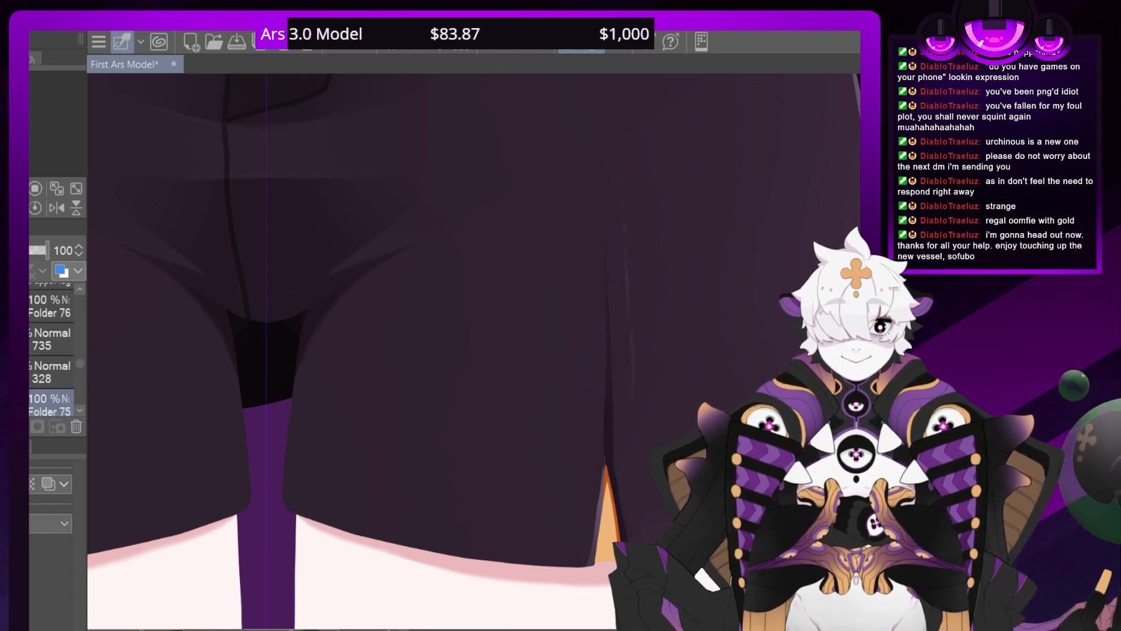
{"action": "left_click", "coordinate": [52, 339]}
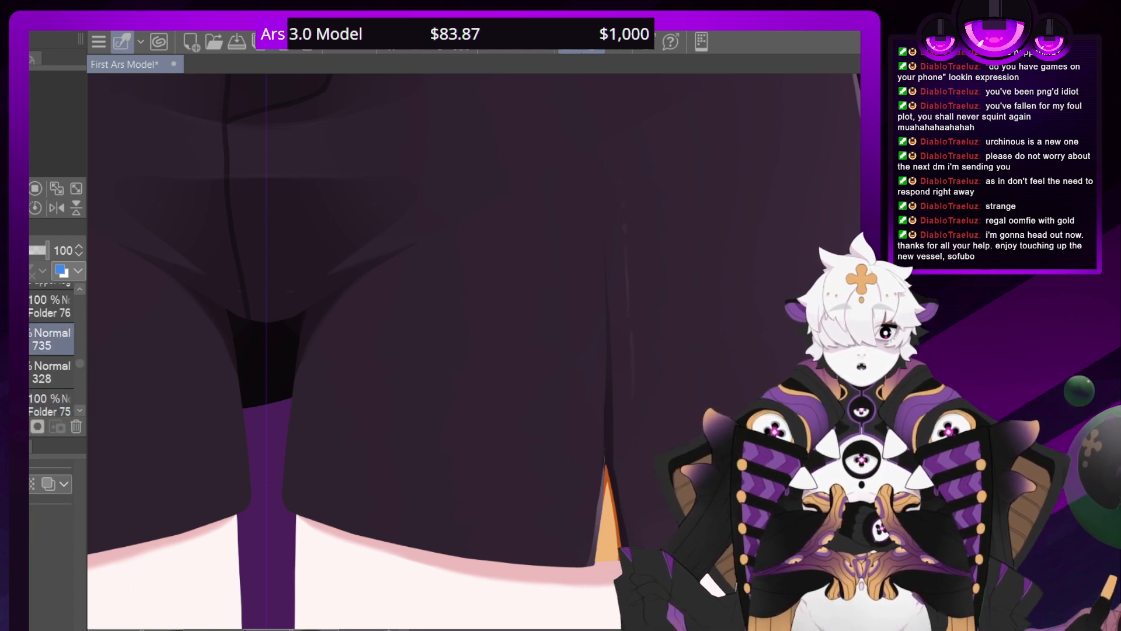
{"action": "left_click_drag", "start_coordinate": [605, 466], "coordinate": [599, 228]}
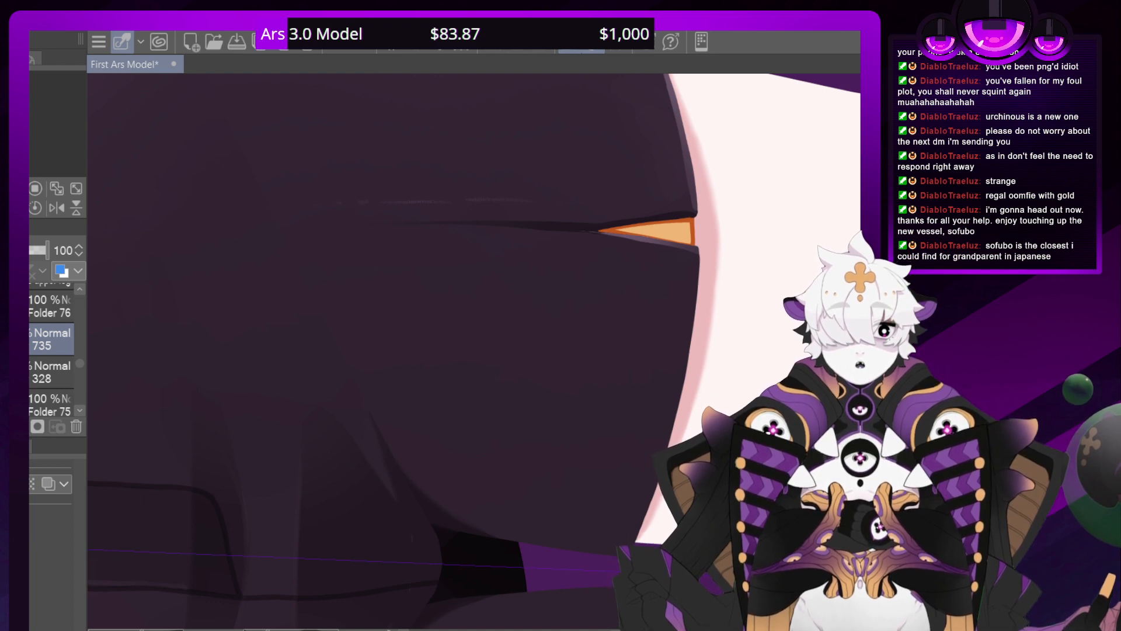
Examine the outlined gold slits against the whole shorts from zoomed-out and rotated views
{"action": "key", "text": "ctrl+minus"}
{"action": "key", "text": "ctrl+minus"}
{"action": "key", "text": "ctrl+minus"}
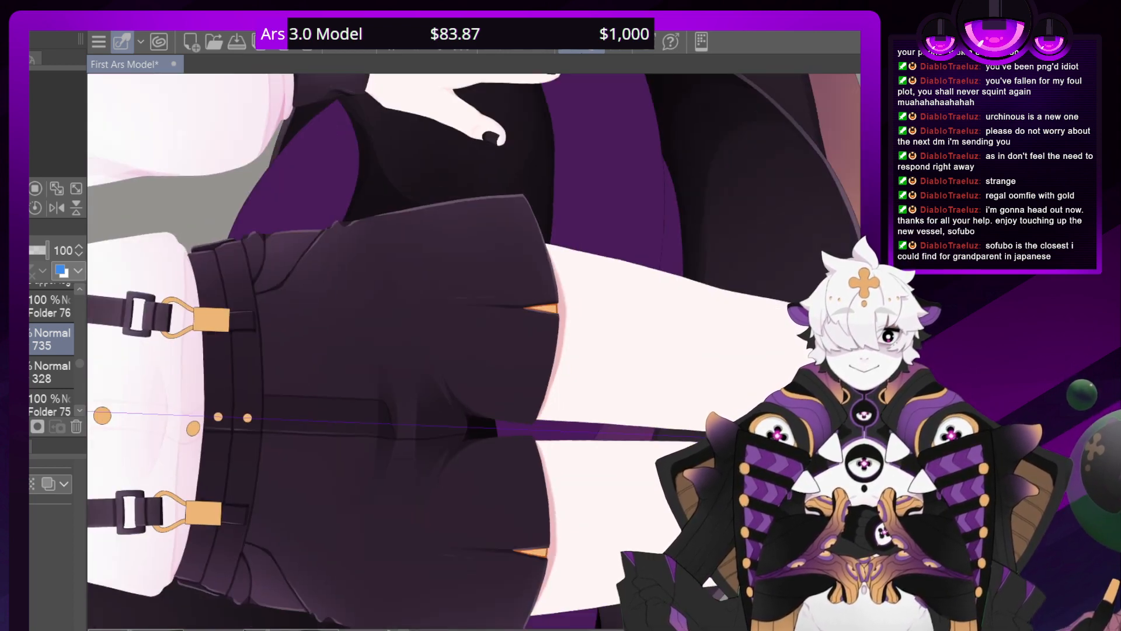
{"action": "key", "text": "asciicircum"}
{"action": "key", "text": "asciicircum"}
{"action": "key", "text": "asciicircum"}
{"action": "key", "text": "asciicircum"}
{"action": "key", "text": "asciicircum"}
{"action": "key", "text": "asciicircum"}
{"action": "key", "text": "asciicircum"}
{"action": "key", "text": "minus"}
{"action": "key", "text": "minus"}
{"action": "key", "text": "minus"}
{"action": "key", "text": "minus"}
{"action": "key", "text": "asciicircum"}
{"action": "key", "text": "asciicircum"}
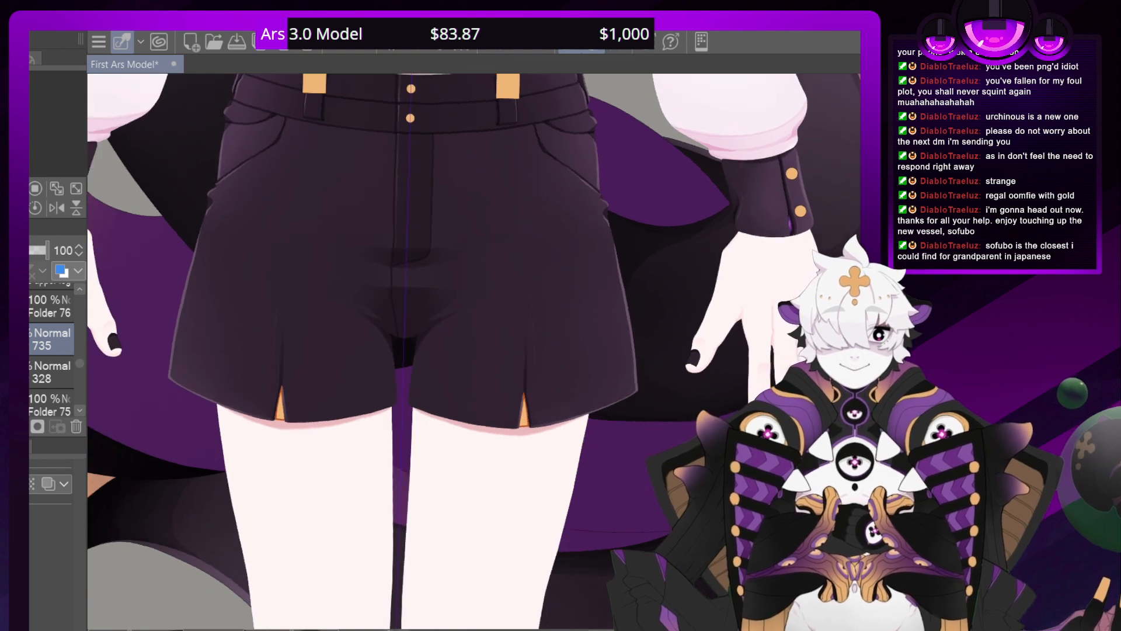
Add a Multiply layer directly above layer 735 and shade the gold insert in the shorts' right-hand slit
{"action": "key", "text": "ctrl+plus"}
{"action": "key", "text": "ctrl+plus"}
{"action": "key", "text": "ctrl+plus"}
{"action": "key", "text": "ctrl+plus"}
{"action": "key", "text": "ctrl+plus"}
{"action": "key", "text": "ctrl+plus"}
{"action": "key", "text": "ctrl+plus"}
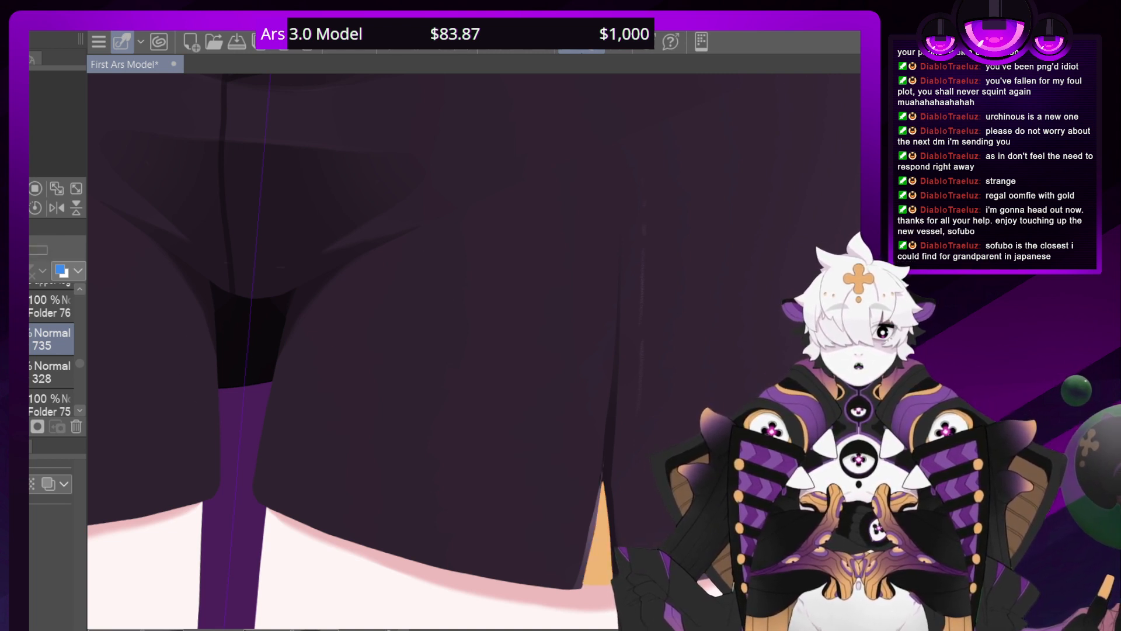
{"action": "key", "text": "ctrl+shift+n"}
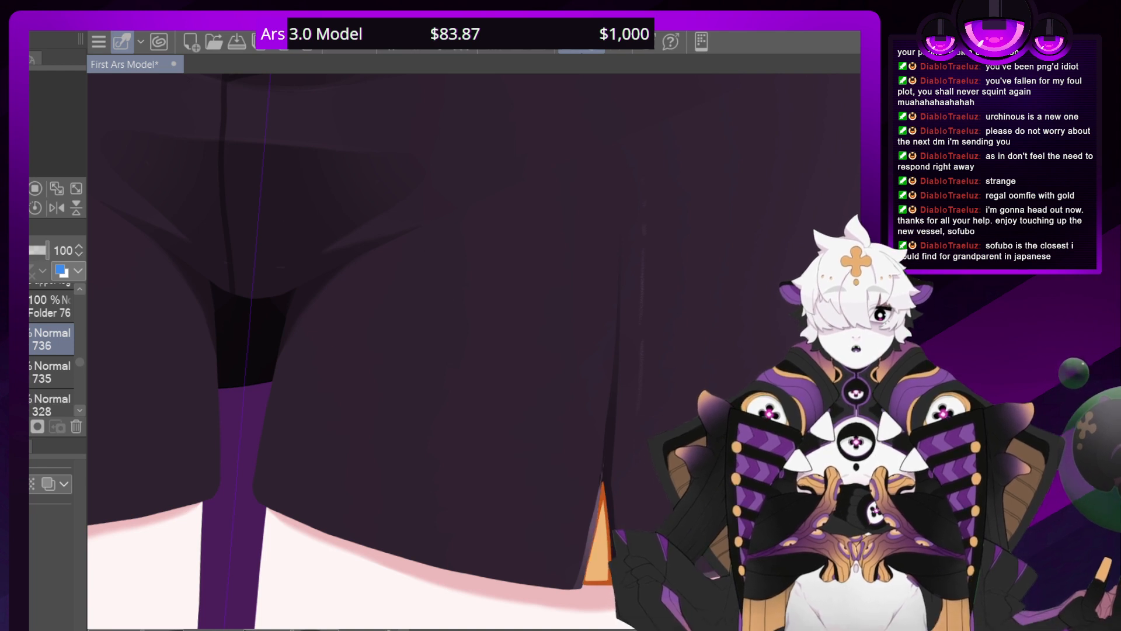
{"action": "key", "text": "shift+alt+m"}
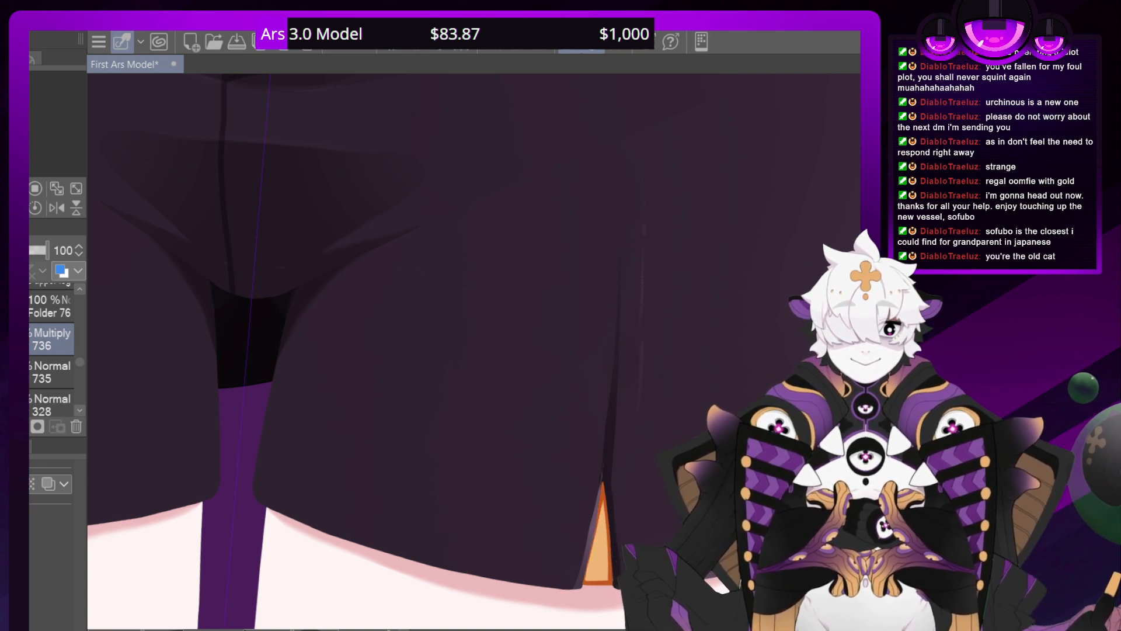
{"action": "left_click_drag", "start_coordinate": [610, 480], "coordinate": [602, 502]}
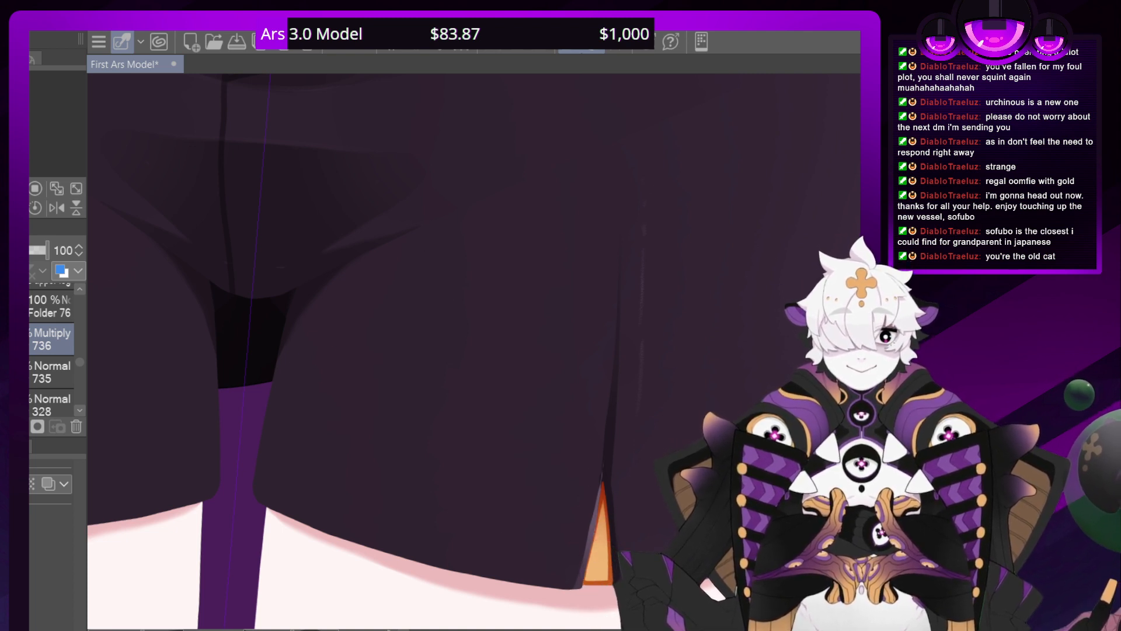
Refine the shading on the gold insert in the shorts' left-hand slit, and select Folder 75
{"action": "key", "text": "ctrl+minus"}
{"action": "key", "text": "ctrl+minus"}
{"action": "key", "text": "ctrl+minus"}
{"action": "key", "text": "ctrl+minus"}
{"action": "key", "text": "ctrl+plus"}
{"action": "key", "text": "ctrl+plus"}
{"action": "key", "text": "ctrl+plus"}
{"action": "key", "text": "ctrl+plus"}
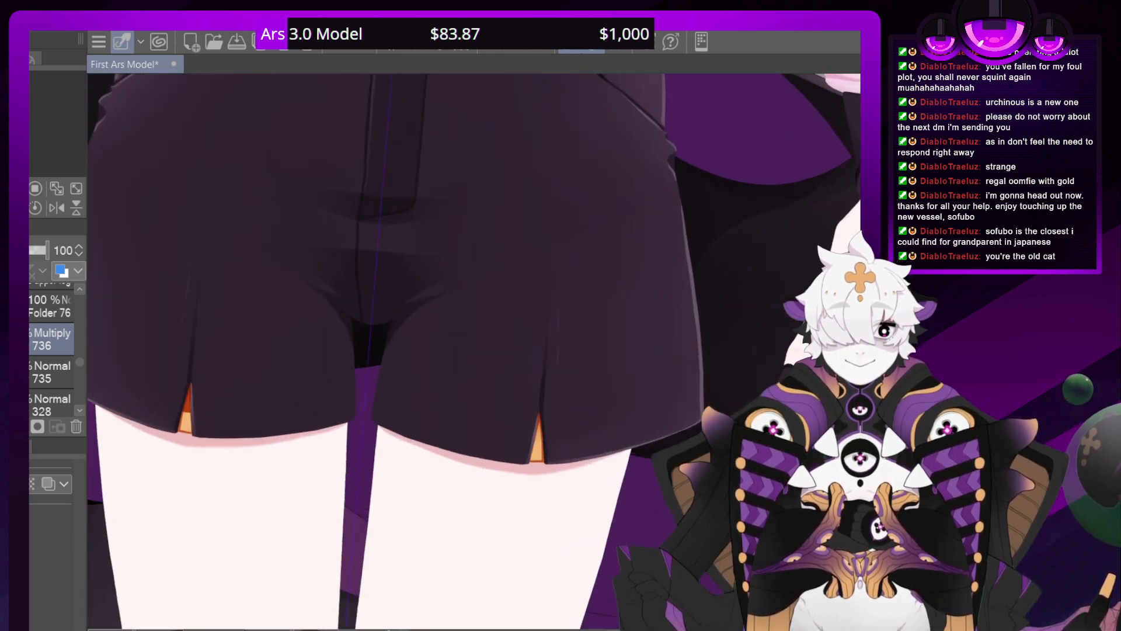
{"action": "mouse_move", "coordinate": [233, 280]}
{"action": "left_mouse_down"}
{"action": "mouse_move", "coordinate": [450, 391]}
{"action": "mouse_move", "coordinate": [393, 293]}
{"action": "left_mouse_up"}
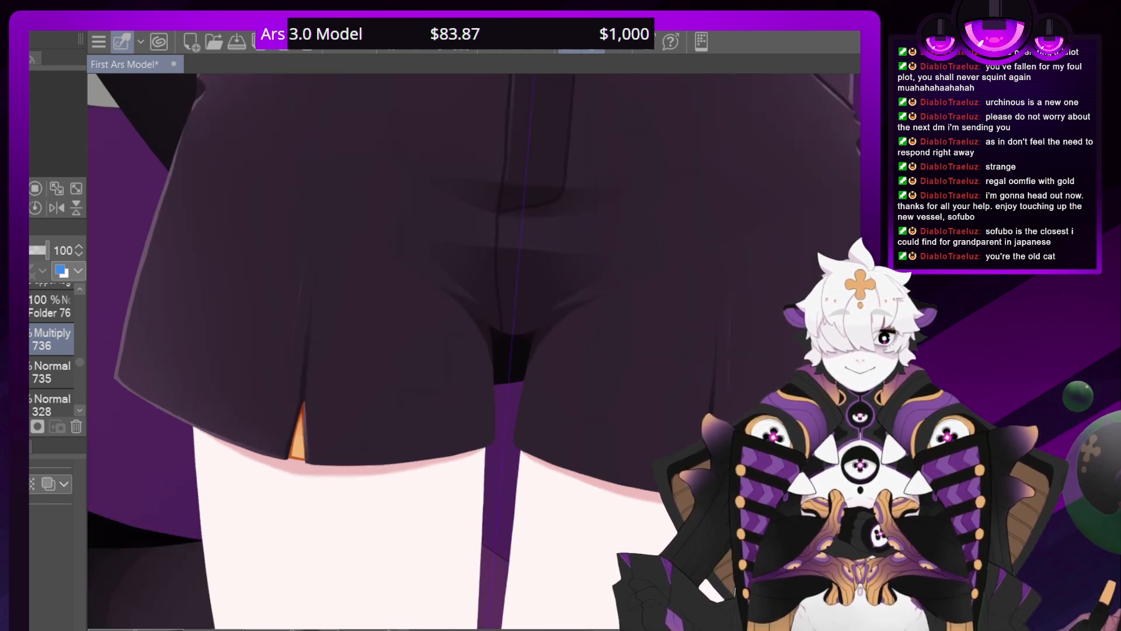
{"action": "scroll", "coordinate": [482, 351], "scroll_direction": "up", "scroll_amount": 4}
{"action": "key", "text": "alt+bracketright"}
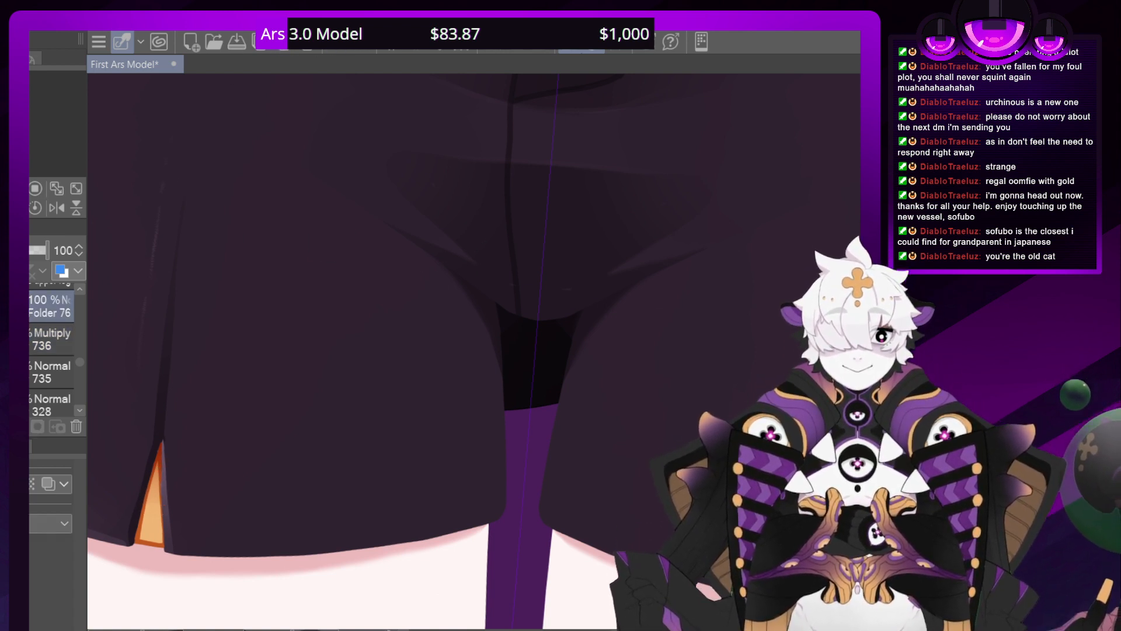
{"action": "left_click", "coordinate": [80, 410]}
{"action": "left_click", "coordinate": [38, 388]}
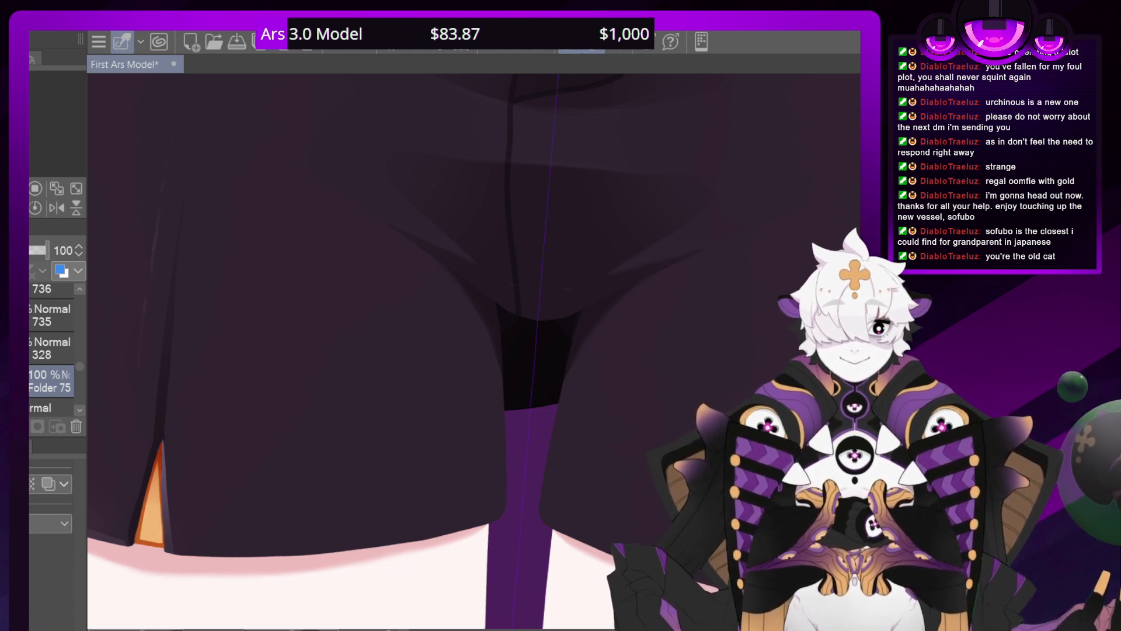
Examine both shaded slits against the whole lower outfit from rotated views, and inspect the left-hand insert in close-up
{"action": "key", "text": "ctrl+minus"}
{"action": "key", "text": "ctrl+minus"}
{"action": "key", "text": "ctrl+minus"}
{"action": "key", "text": "ctrl+minus"}
{"action": "key", "text": "ctrl+minus"}
{"action": "key", "text": "ctrl+minus"}
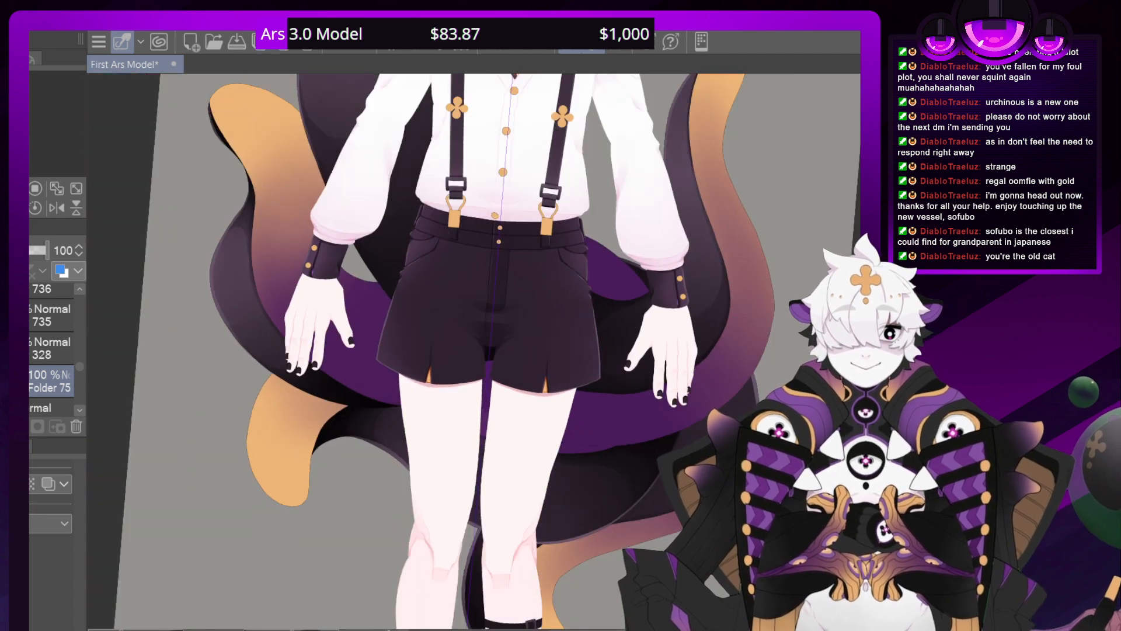
{"action": "key", "text": "minus"}
{"action": "key", "text": "minus"}
{"action": "key", "text": "minus"}
{"action": "key", "text": "asciicircum"}
{"action": "key", "text": "asciicircum"}
{"action": "key", "text": "asciicircum"}
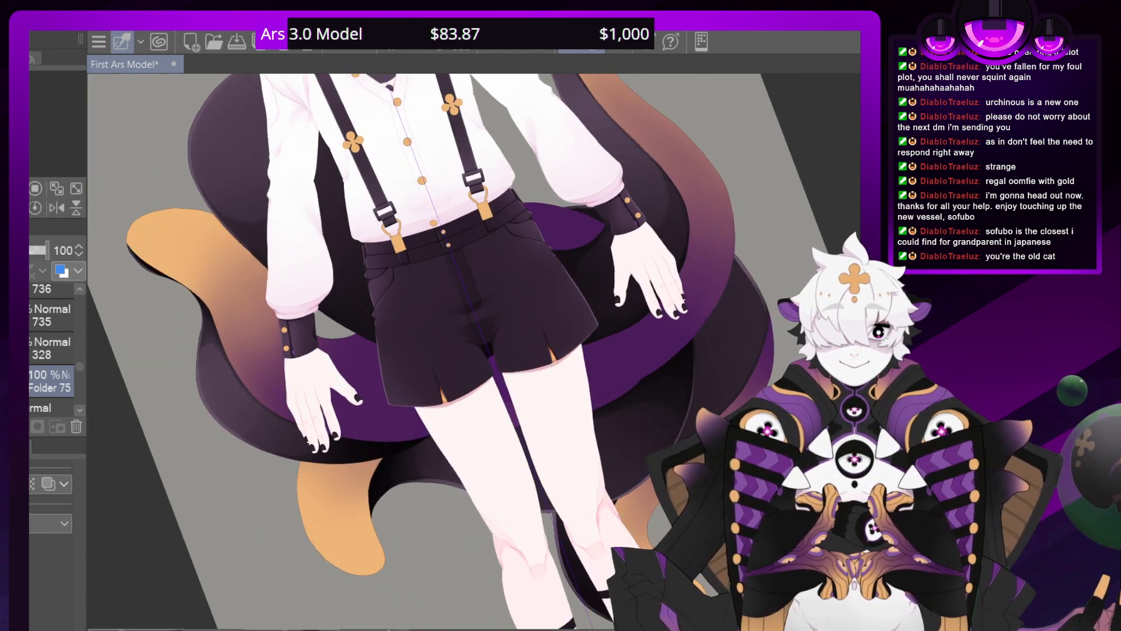
{"action": "key", "text": "ctrl+plus"}
{"action": "key", "text": "ctrl+plus"}
{"action": "key", "text": "ctrl+plus"}
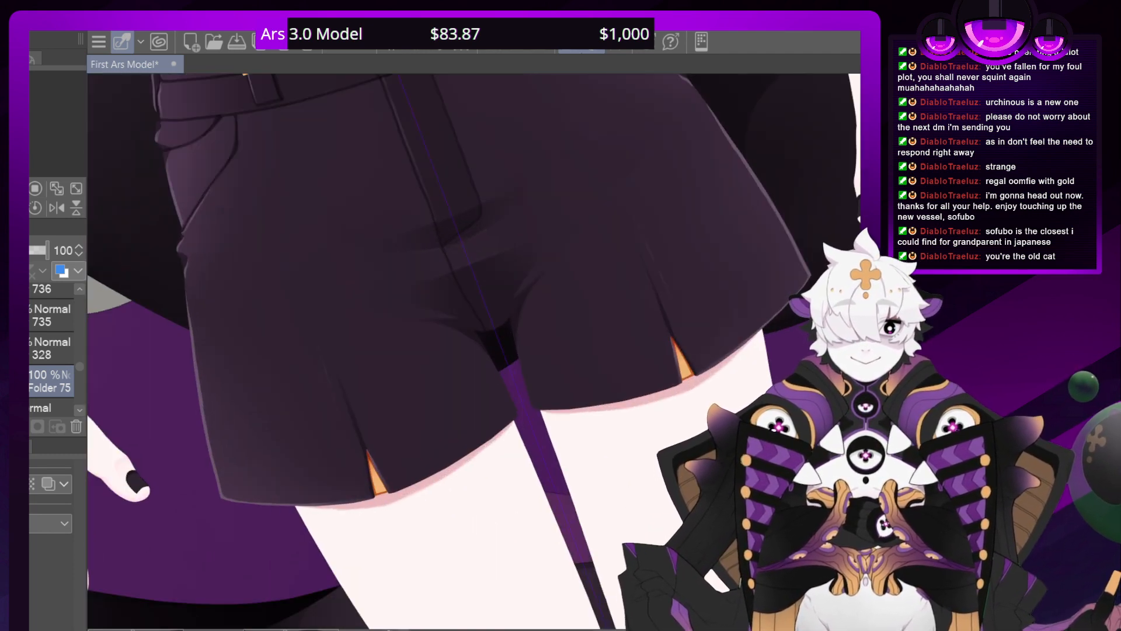
{"action": "key", "text": "ctrl+plus"}
{"action": "key", "text": "ctrl+plus"}
{"action": "key", "text": "ctrl+plus"}
{"action": "key", "text": "ctrl+plus"}
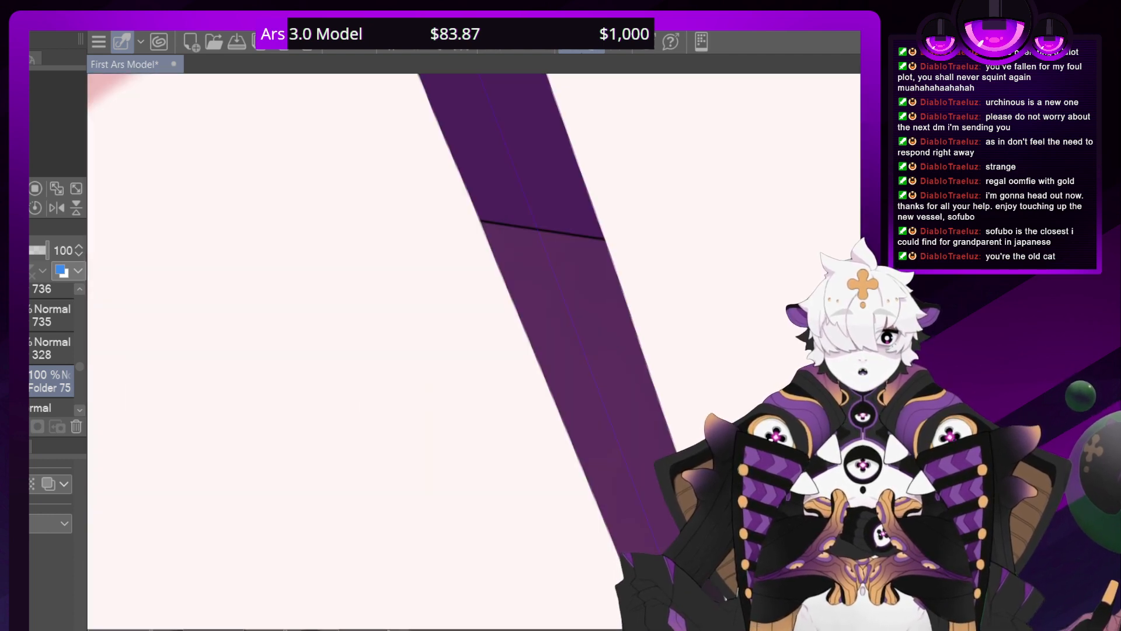
{"action": "left_click_drag", "start_coordinate": [175, 116], "coordinate": [841, 273]}
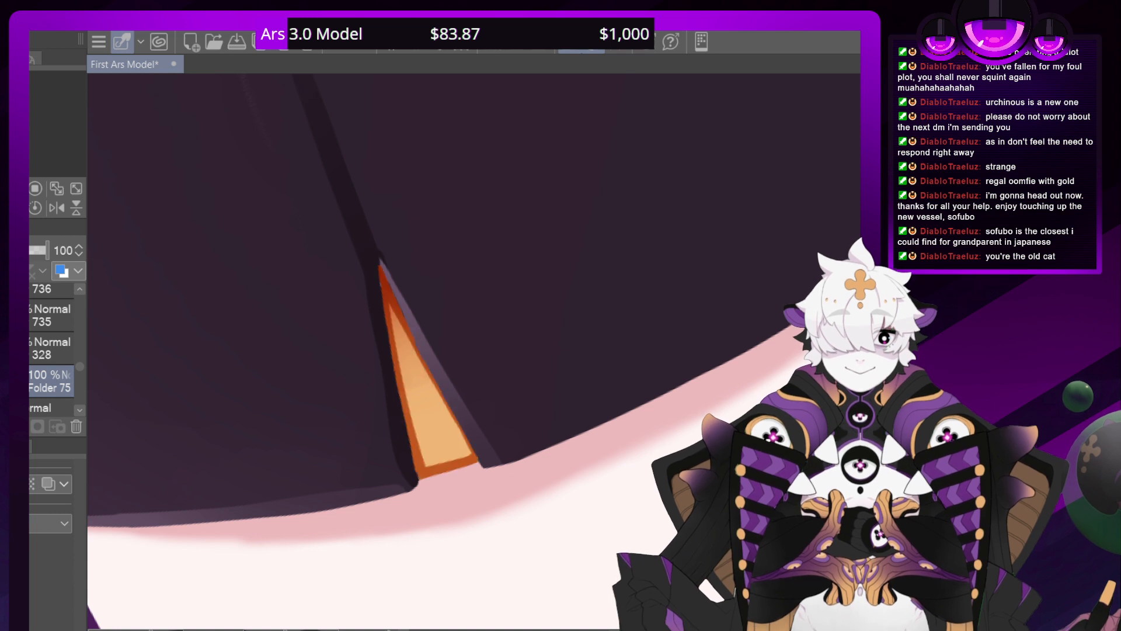
Erase the orange outline along the bottom edge of the gold inserts in both shorts slits on layer 735
{"action": "left_click", "coordinate": [58, 320]}
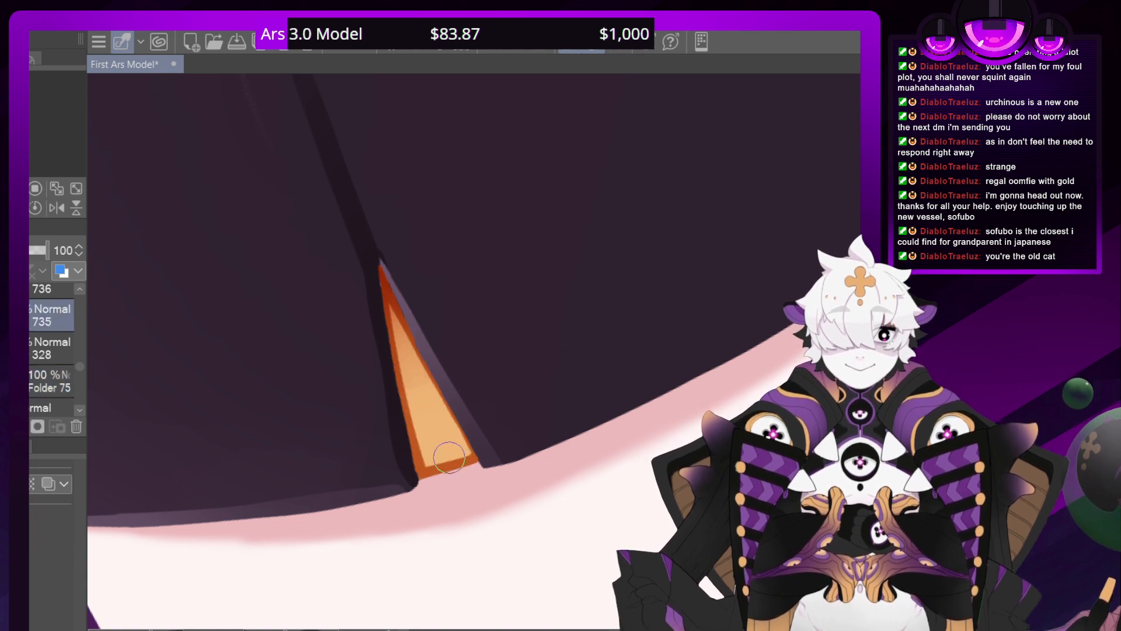
{"action": "left_click_drag", "start_coordinate": [454, 460], "coordinate": [454, 465]}
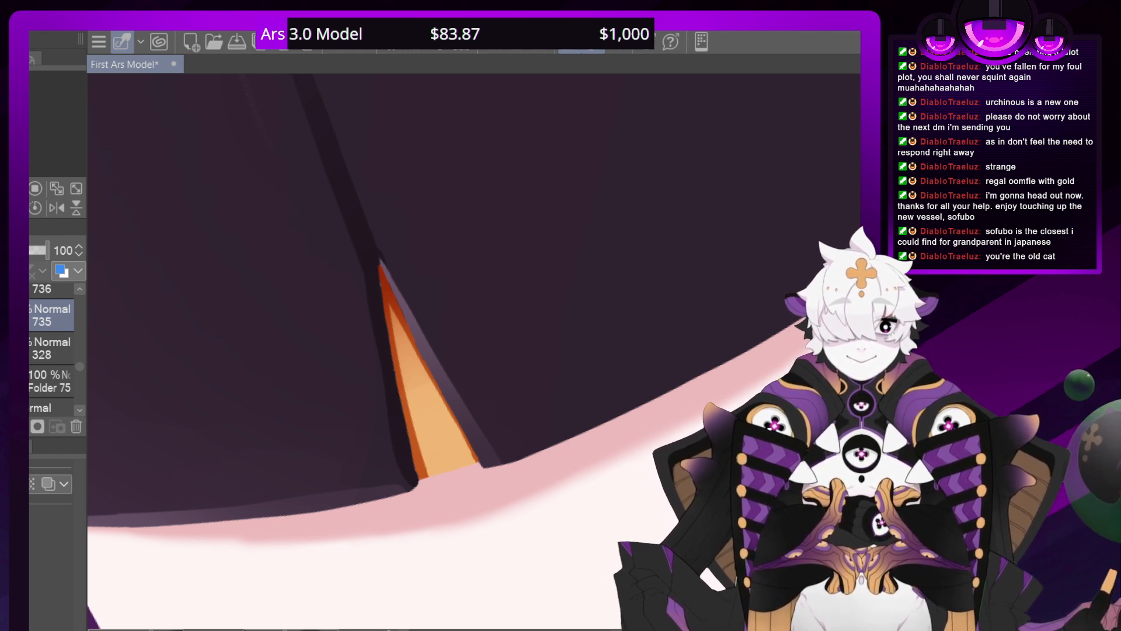
{"action": "mouse_move", "coordinate": [373, 222]}
{"action": "left_mouse_down"}
{"action": "mouse_move", "coordinate": [409, 467]}
{"action": "mouse_move", "coordinate": [327, 525]}
{"action": "left_mouse_up"}
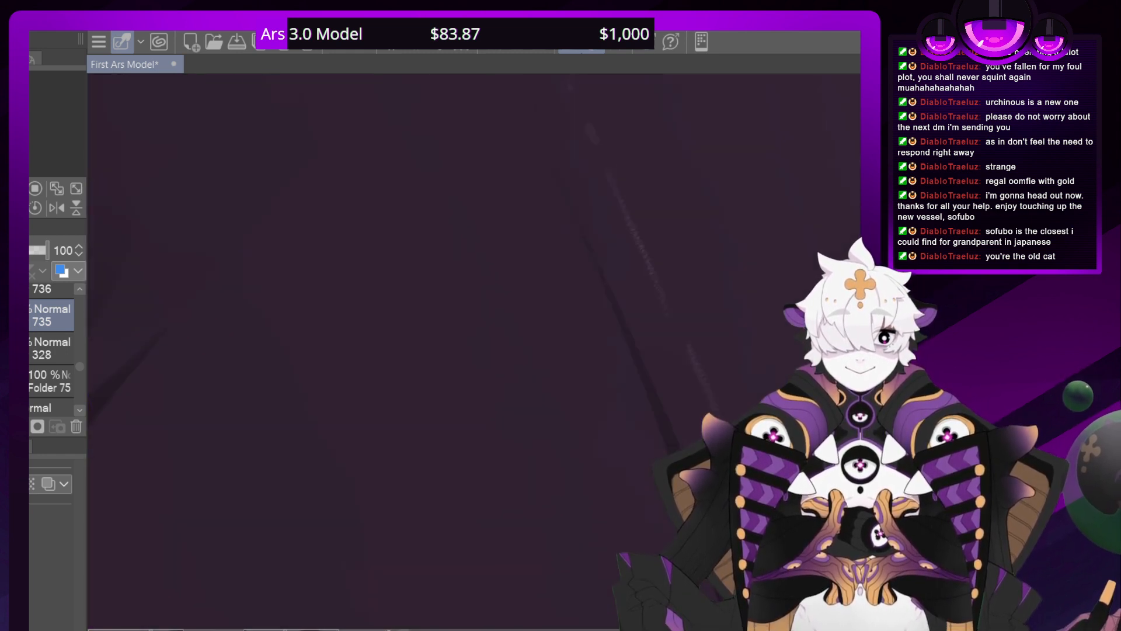
{"action": "mouse_move", "coordinate": [584, 496]}
{"action": "left_mouse_down"}
{"action": "mouse_move", "coordinate": [292, 350]}
{"action": "mouse_move", "coordinate": [359, 202]}
{"action": "left_mouse_up"}
{"action": "left_click_drag", "start_coordinate": [245, 327], "coordinate": [358, 285]}
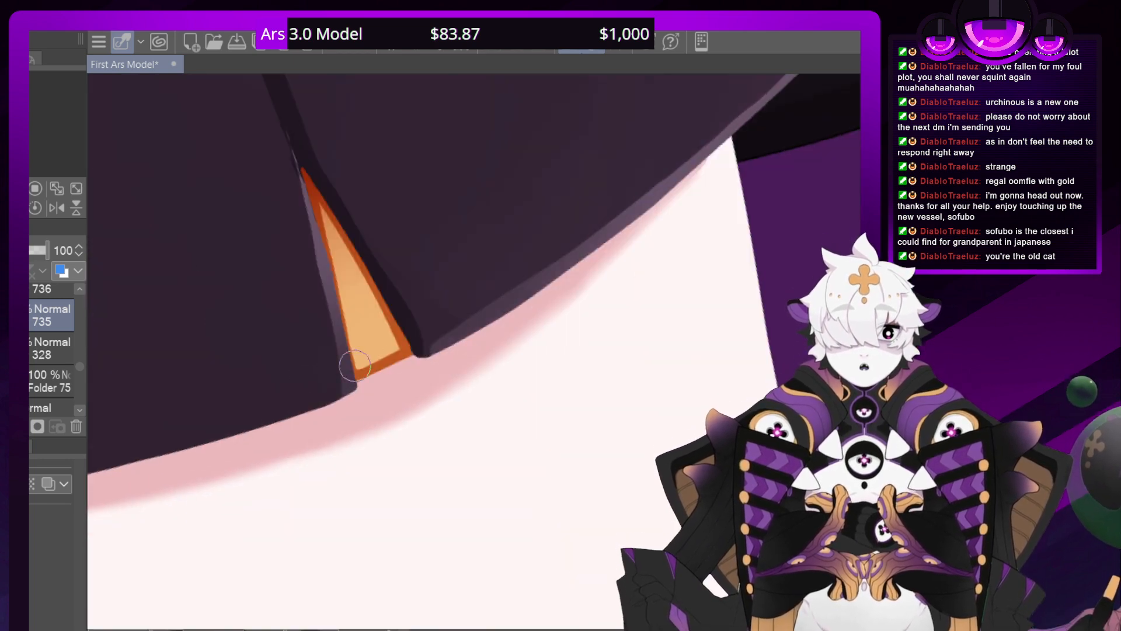
{"action": "left_click_drag", "start_coordinate": [388, 372], "coordinate": [384, 359]}
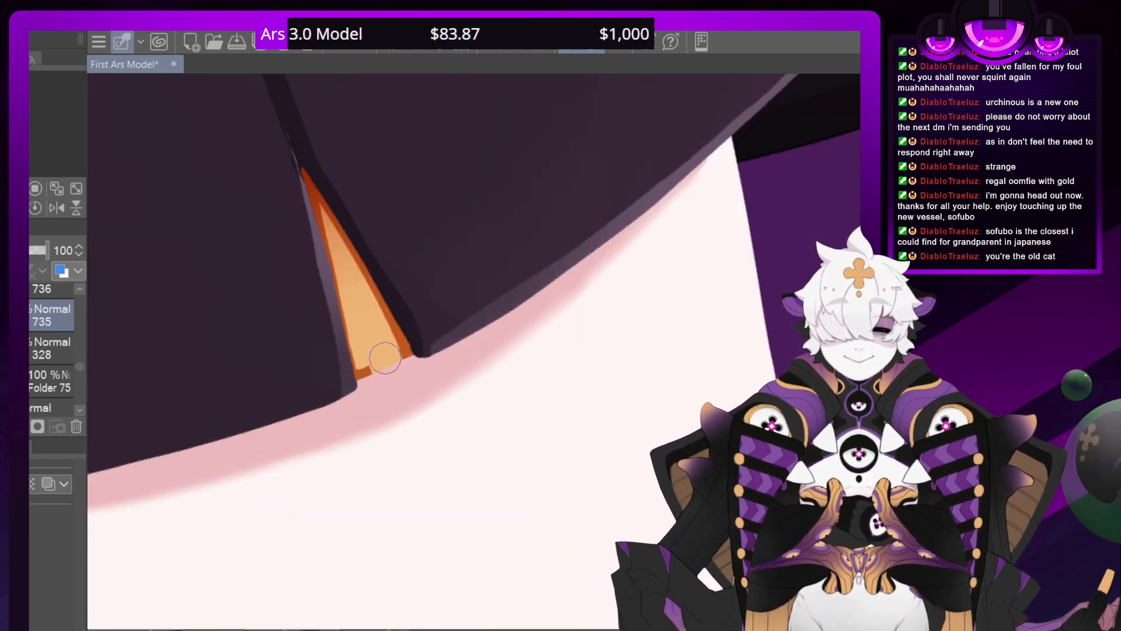
{"action": "left_click_drag", "start_coordinate": [379, 382], "coordinate": [373, 367]}
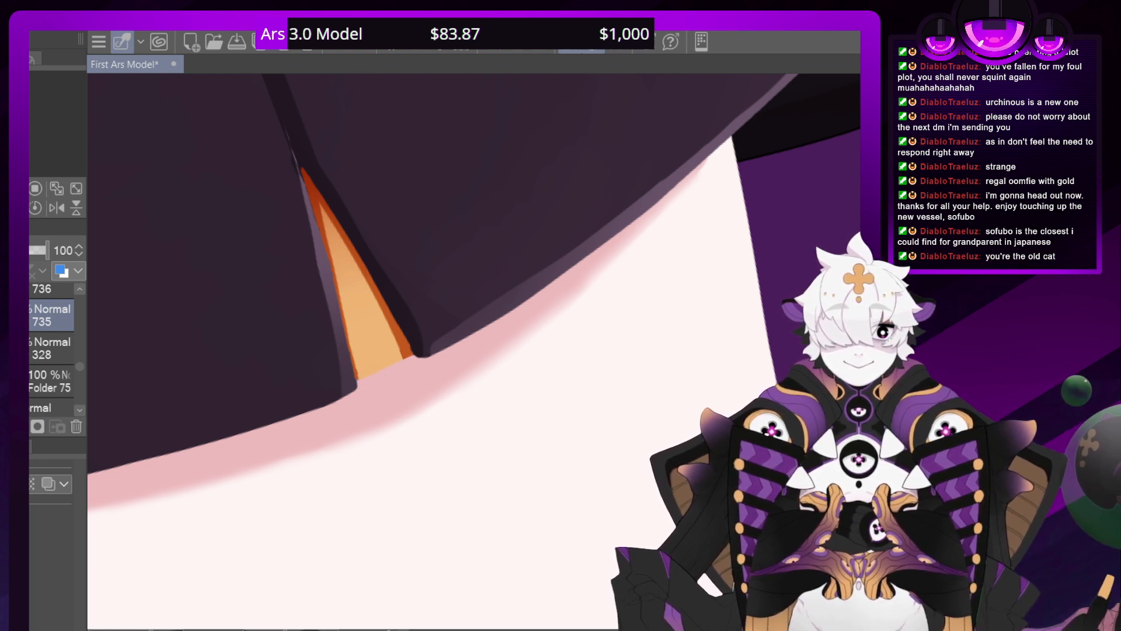
Create an Add layer directly above layer 328 and paint a yellow highlight fading upward on the right-hand slit's gold insert
{"action": "left_click", "coordinate": [42, 289]}
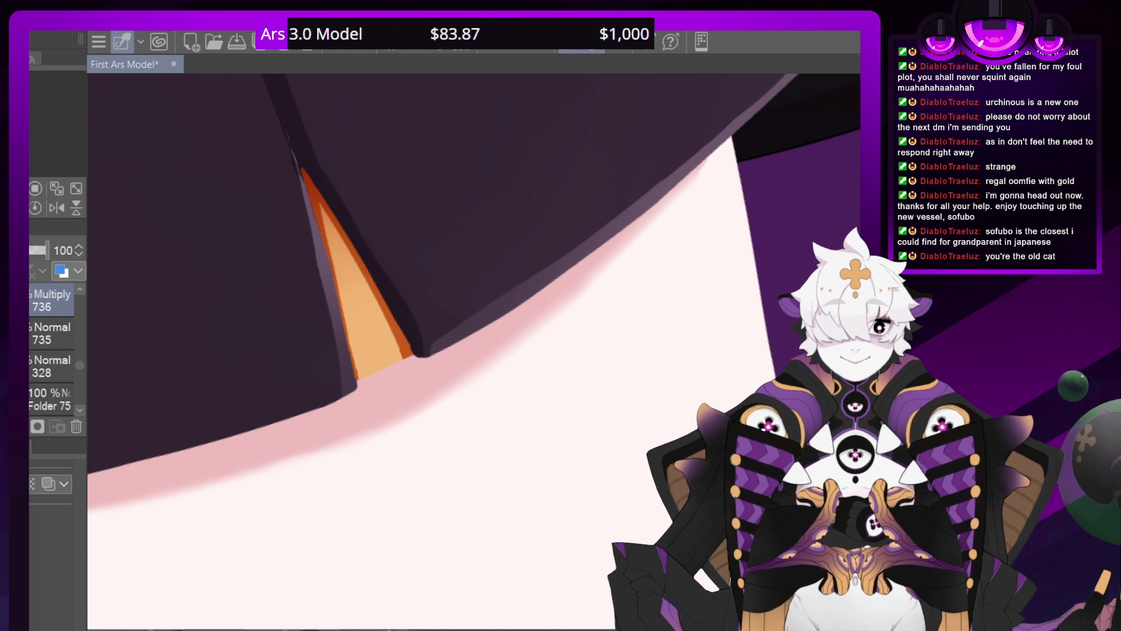
{"action": "left_click", "coordinate": [30, 368]}
{"action": "key", "text": "ctrl+shift+n"}
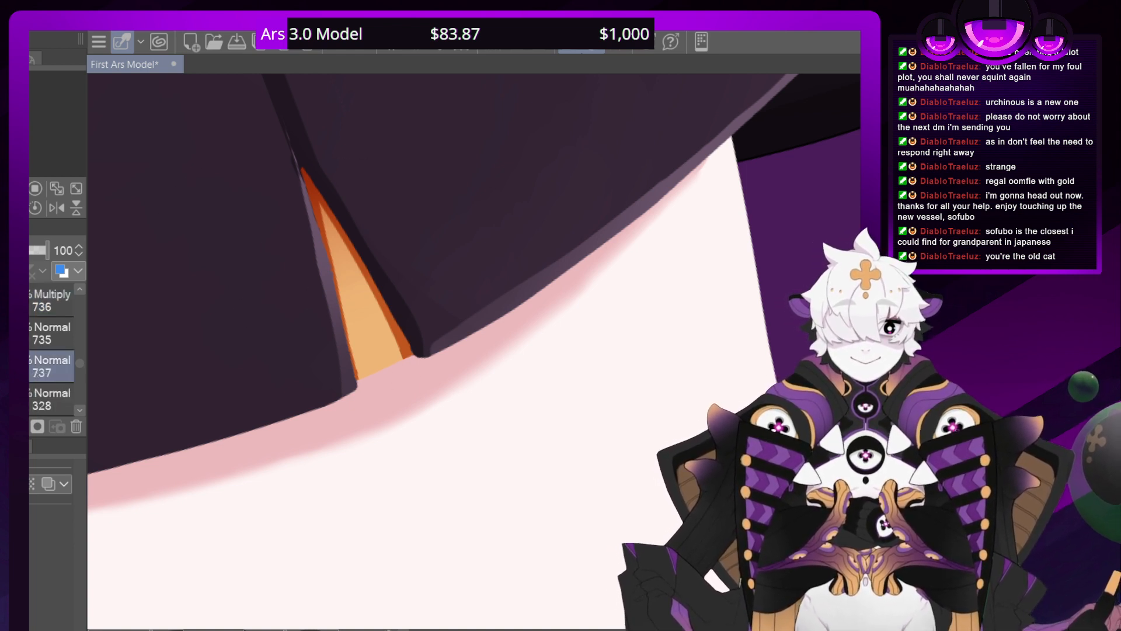
{"action": "left_click_drag", "start_coordinate": [388, 373], "coordinate": [383, 356]}
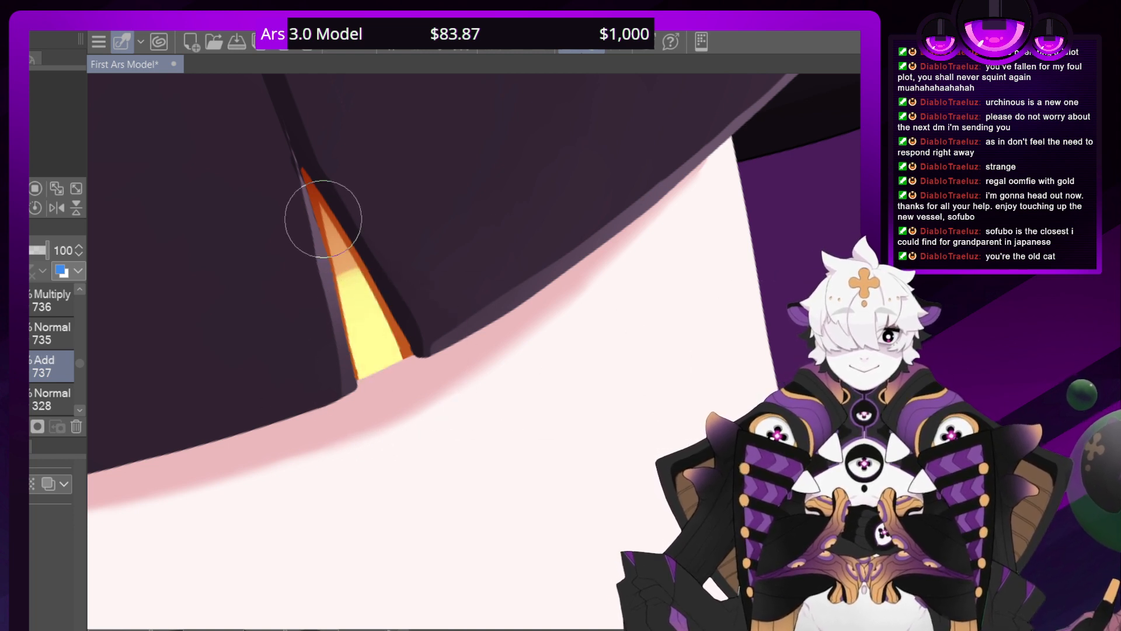
{"action": "mouse_move", "coordinate": [327, 225]}
{"action": "left_mouse_down"}
{"action": "mouse_move", "coordinate": [367, 335]}
{"action": "mouse_move", "coordinate": [313, 194]}
{"action": "mouse_move", "coordinate": [381, 316]}
{"action": "left_mouse_up"}
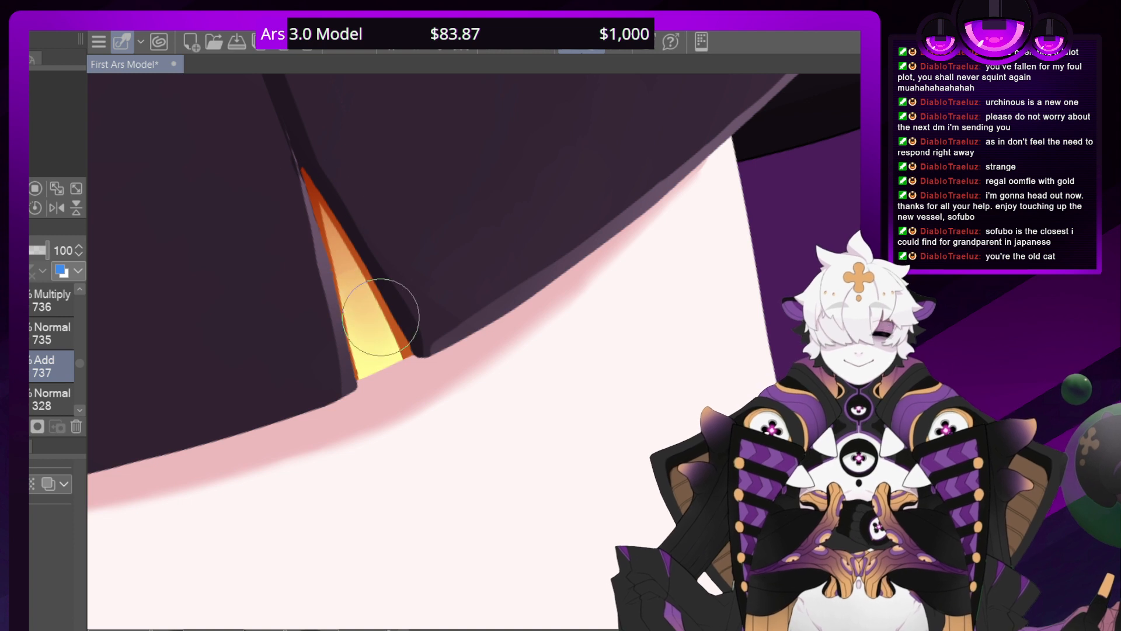
{"action": "mouse_move", "coordinate": [319, 202]}
{"action": "left_mouse_down"}
{"action": "mouse_move", "coordinate": [351, 293]}
{"action": "mouse_move", "coordinate": [349, 334]}
{"action": "mouse_move", "coordinate": [320, 203]}
{"action": "mouse_move", "coordinate": [400, 370]}
{"action": "left_mouse_up"}
{"action": "left_click_drag", "start_coordinate": [341, 246], "coordinate": [365, 376]}
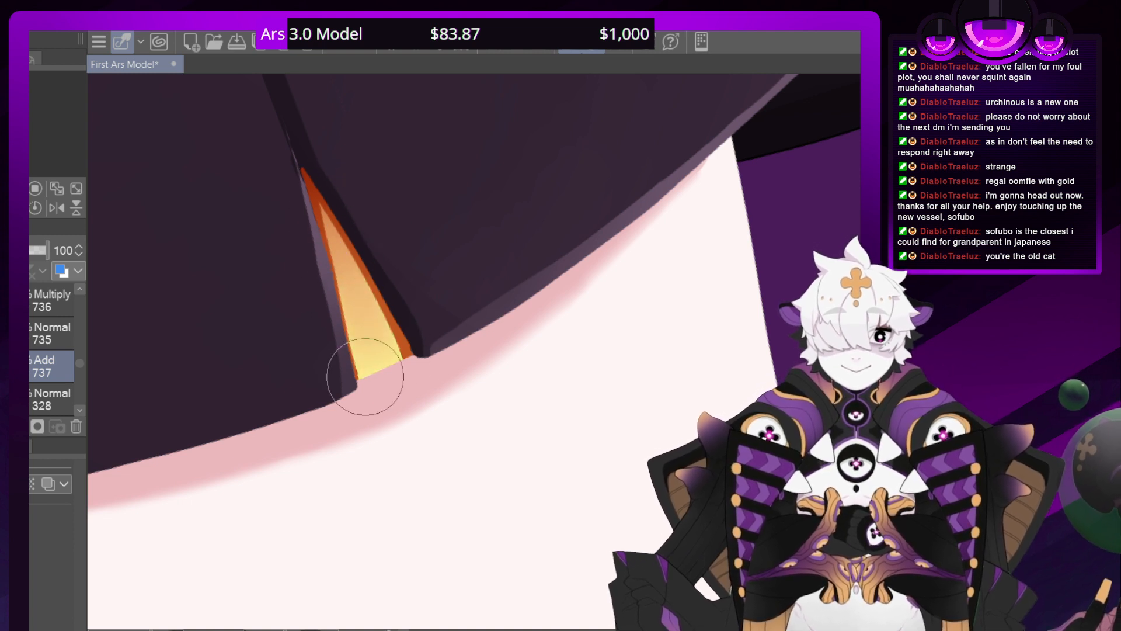
{"action": "left_click_drag", "start_coordinate": [336, 236], "coordinate": [358, 324]}
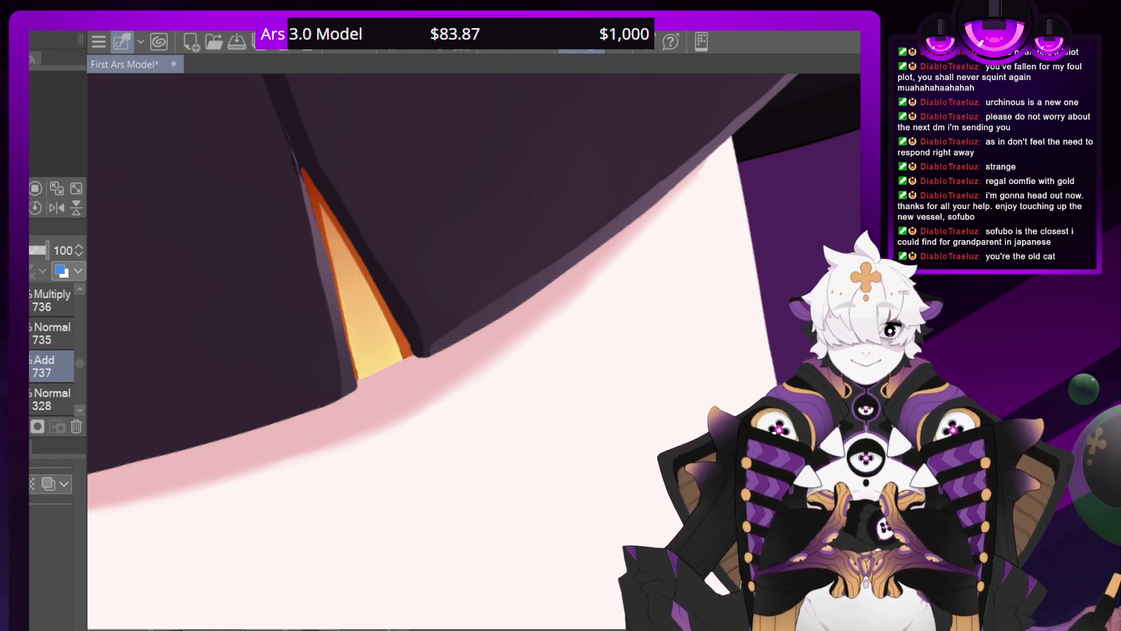
Soften the yellow highlight on the gold insert in the shorts' left-hand slit so it fades gradually upward
{"action": "key", "text": "ctrl+minus"}
{"action": "key", "text": "ctrl+minus"}
{"action": "key", "text": "ctrl+minus"}
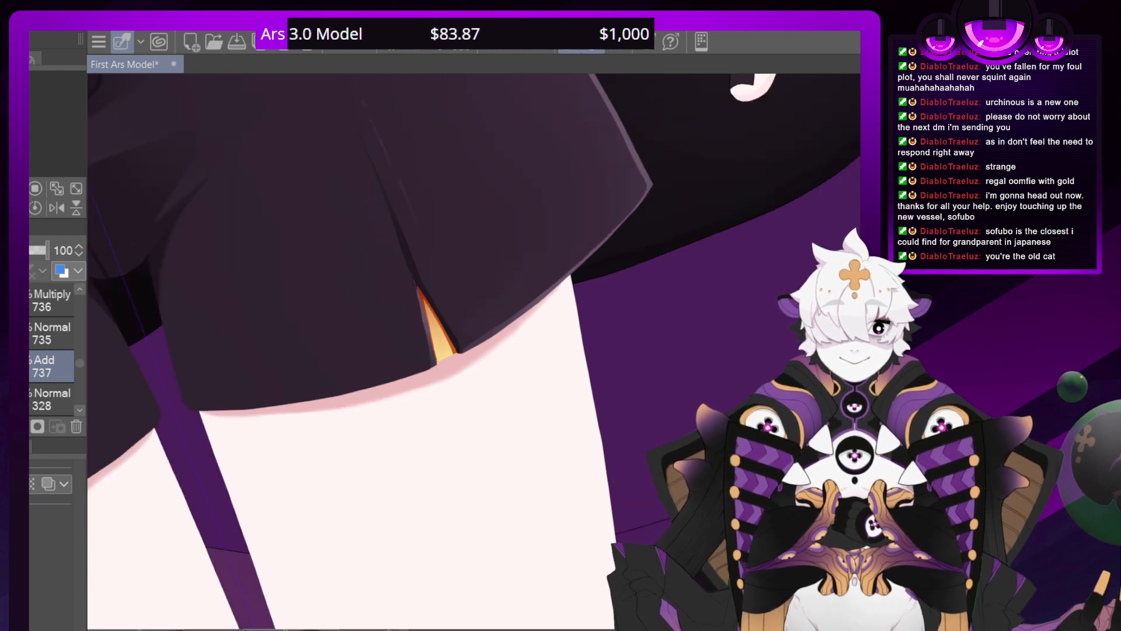
{"action": "key", "text": "ctrl+minus"}
{"action": "key", "text": "ctrl+minus"}
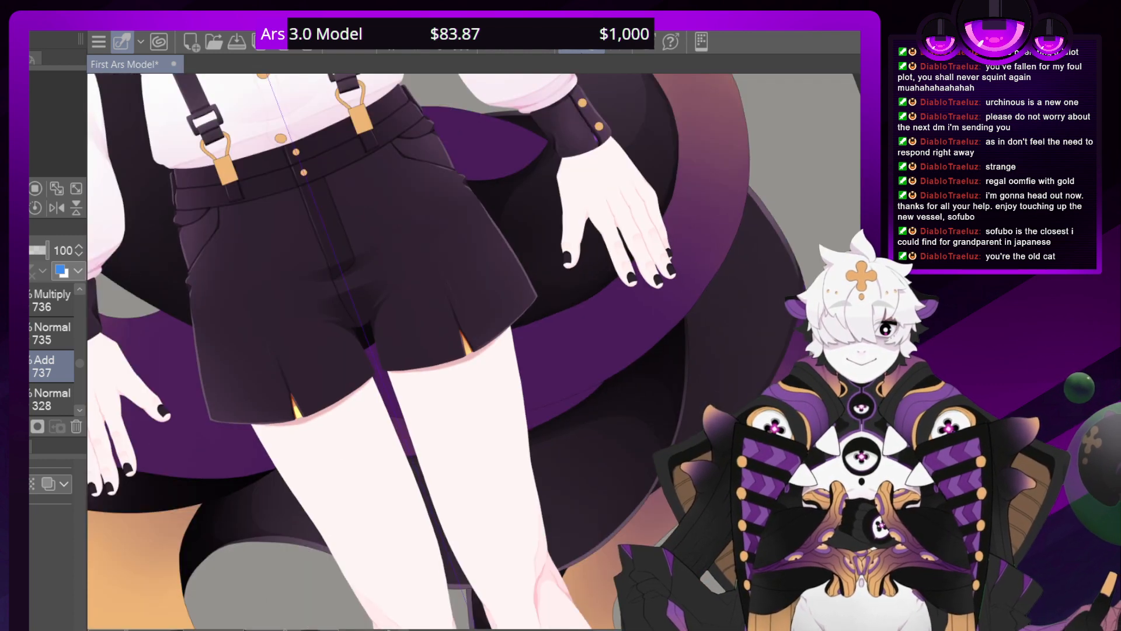
{"action": "left_click_drag", "start_coordinate": [373, 327], "coordinate": [516, 257]}
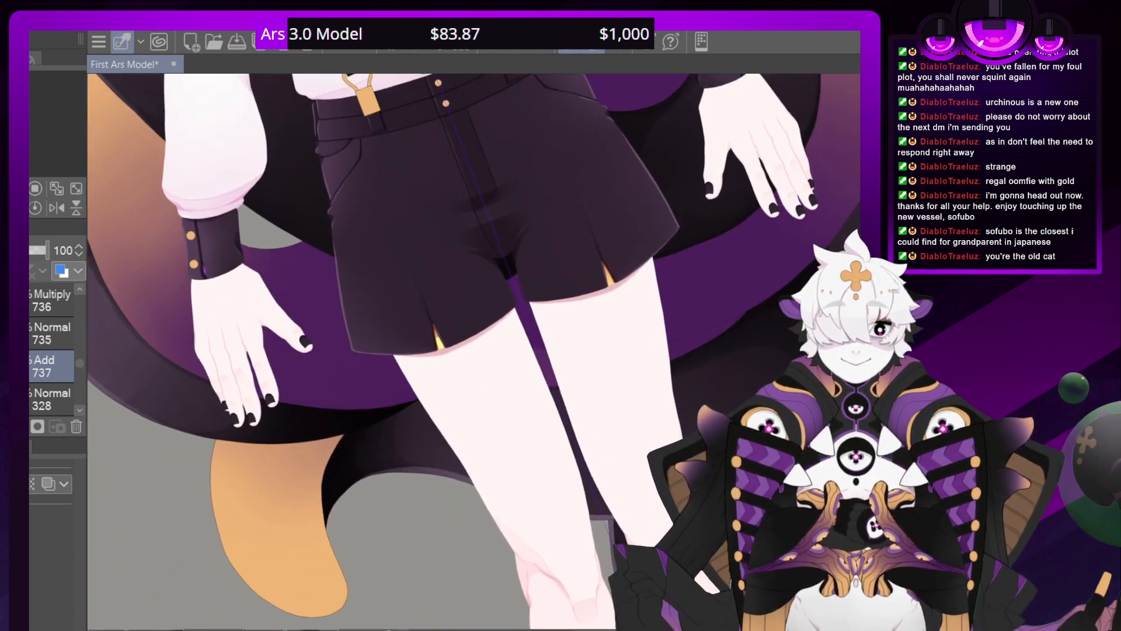
{"action": "key", "text": "ctrl+plus"}
{"action": "key", "text": "ctrl+plus"}
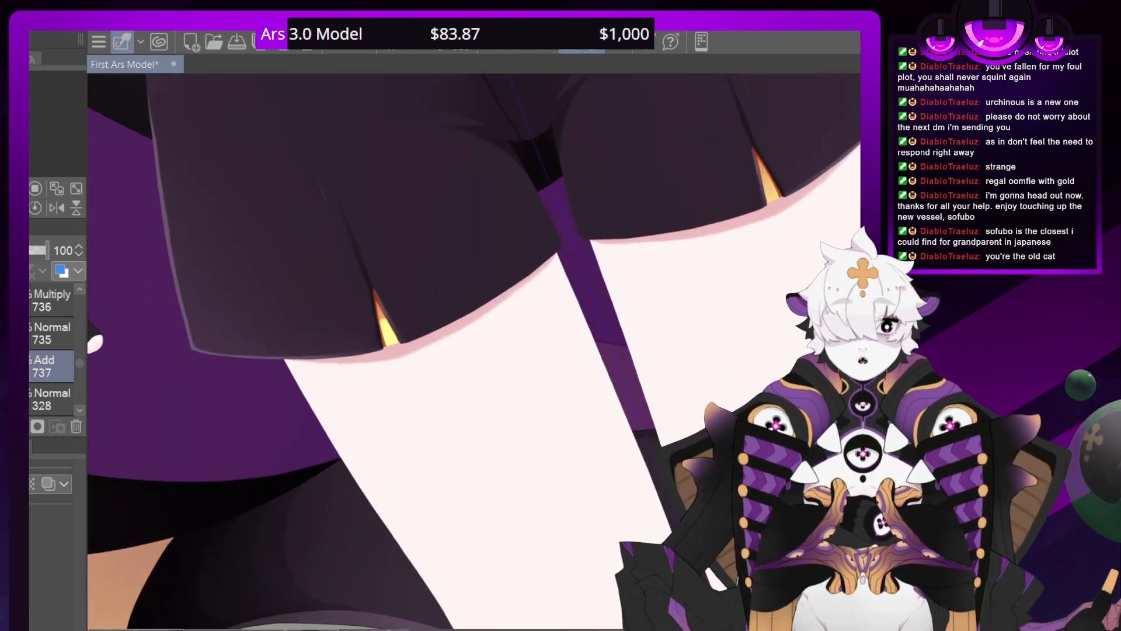
{"action": "key", "text": "ctrl+plus"}
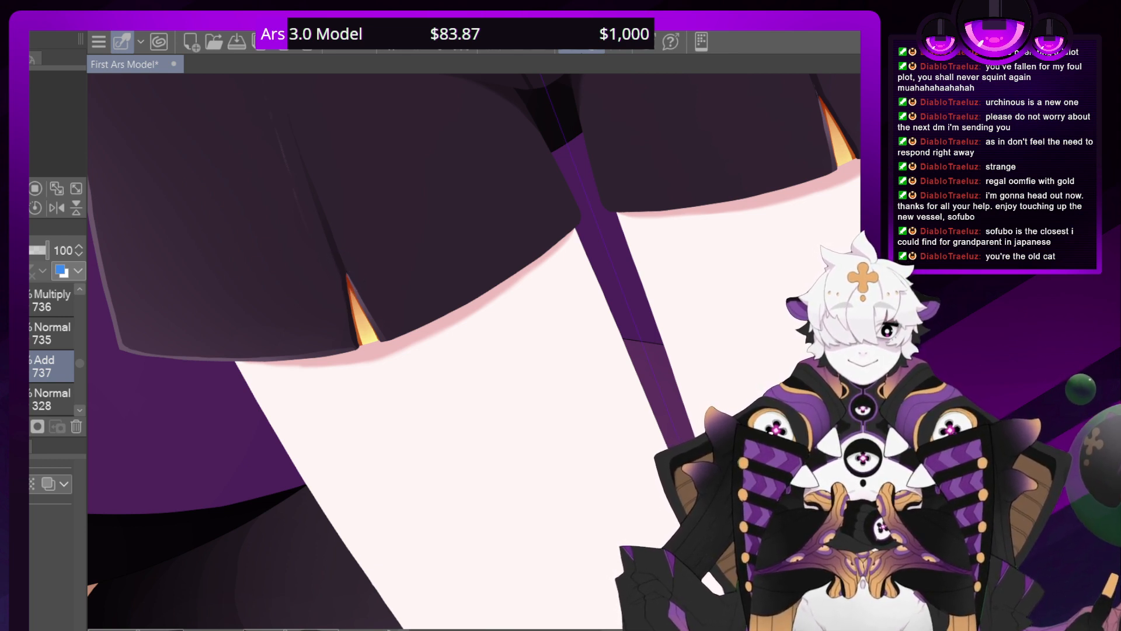
Lower the opacity of outline layer 735 to 64% and check the slit inserts against the whole outfit
{"action": "left_click", "coordinate": [30, 330]}
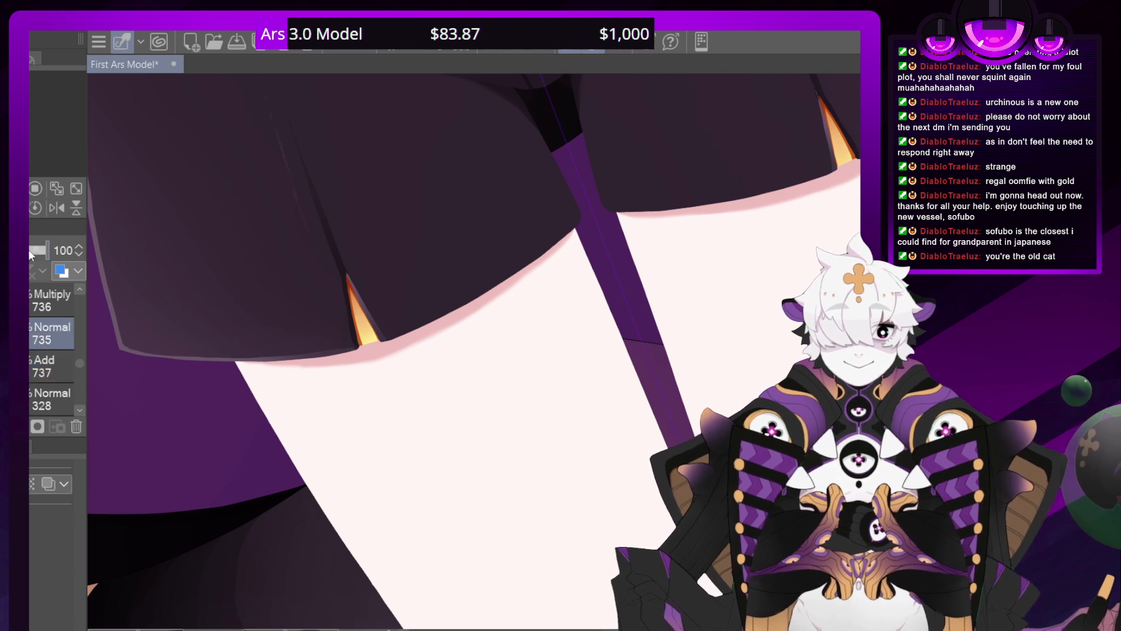
{"action": "left_click", "coordinate": [28, 250]}
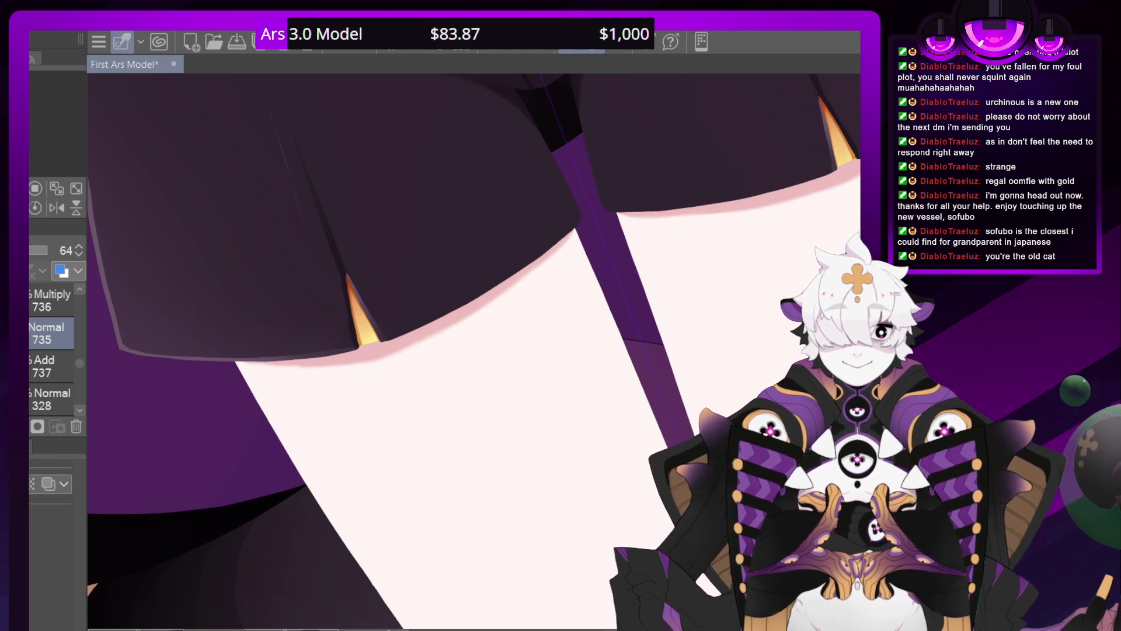
{"action": "mouse_move", "coordinate": [831, 132]}
{"action": "left_mouse_down"}
{"action": "mouse_move", "coordinate": [699, 348]}
{"action": "mouse_move", "coordinate": [592, 406]}
{"action": "mouse_move", "coordinate": [501, 384]}
{"action": "left_mouse_up"}
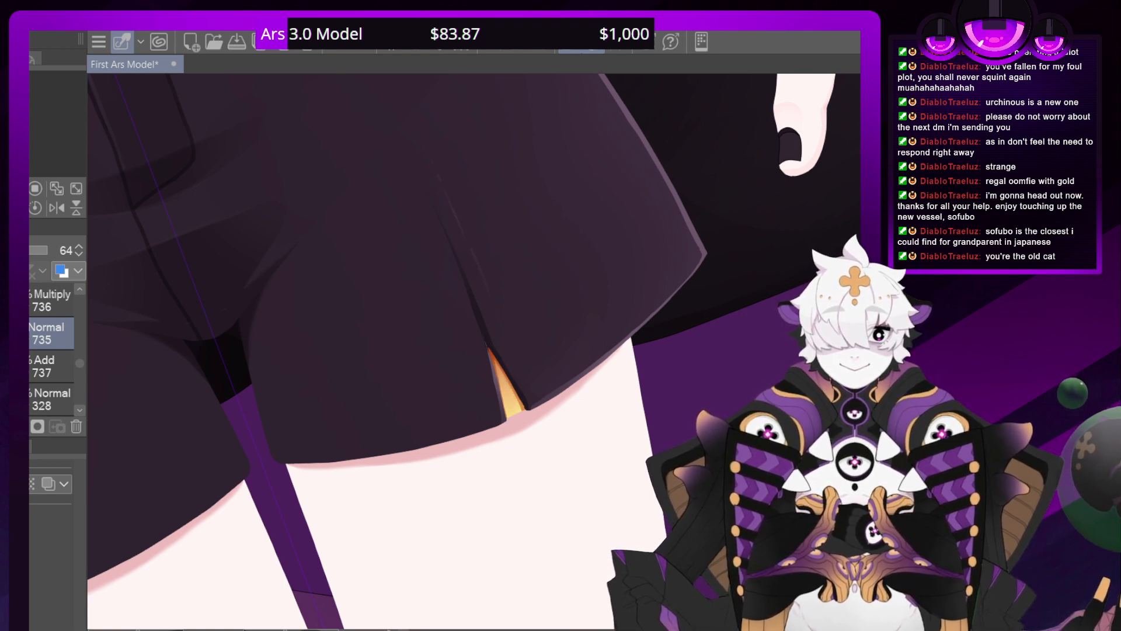
{"action": "scroll", "coordinate": [490, 373], "scroll_direction": "down", "scroll_amount": 8}
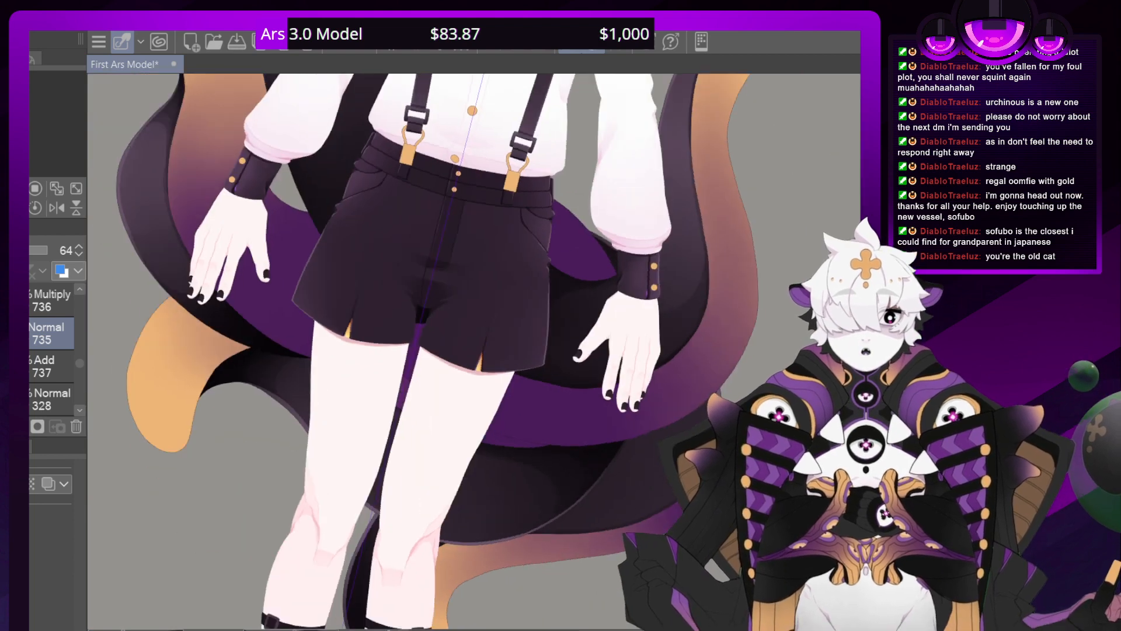
{"action": "key", "text": "minus"}
{"action": "key", "text": "minus"}
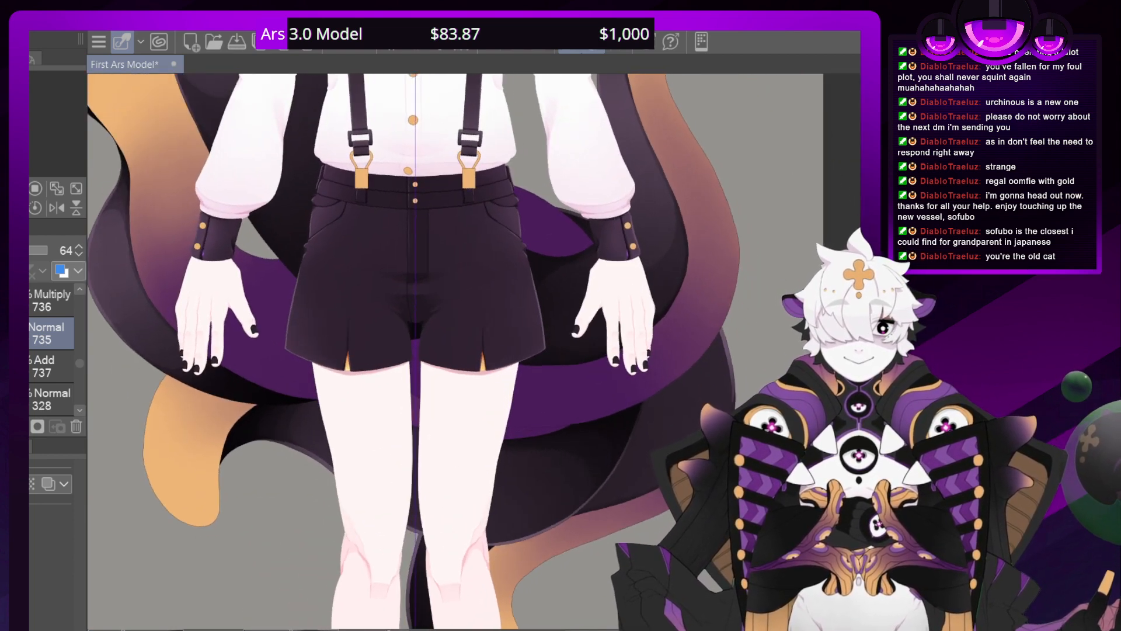
{"action": "left_click_drag", "start_coordinate": [409, 263], "coordinate": [460, 514]}
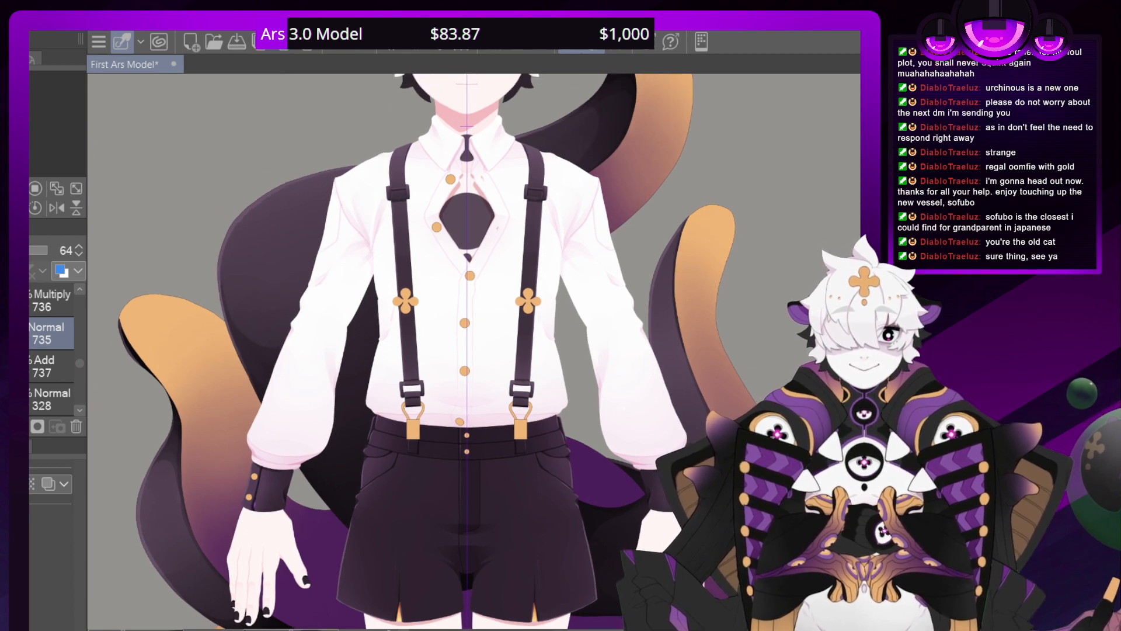
{"action": "scroll", "coordinate": [467, 350], "scroll_direction": "down", "scroll_amount": 3}
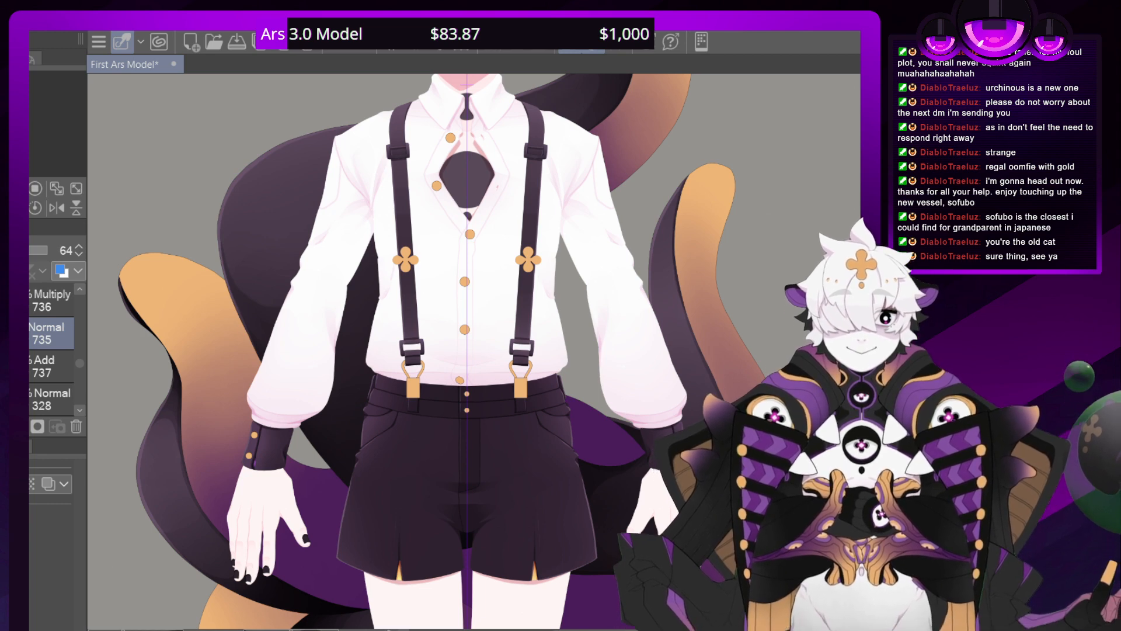
{"action": "left_click_drag", "start_coordinate": [467, 409], "coordinate": [486, 239]}
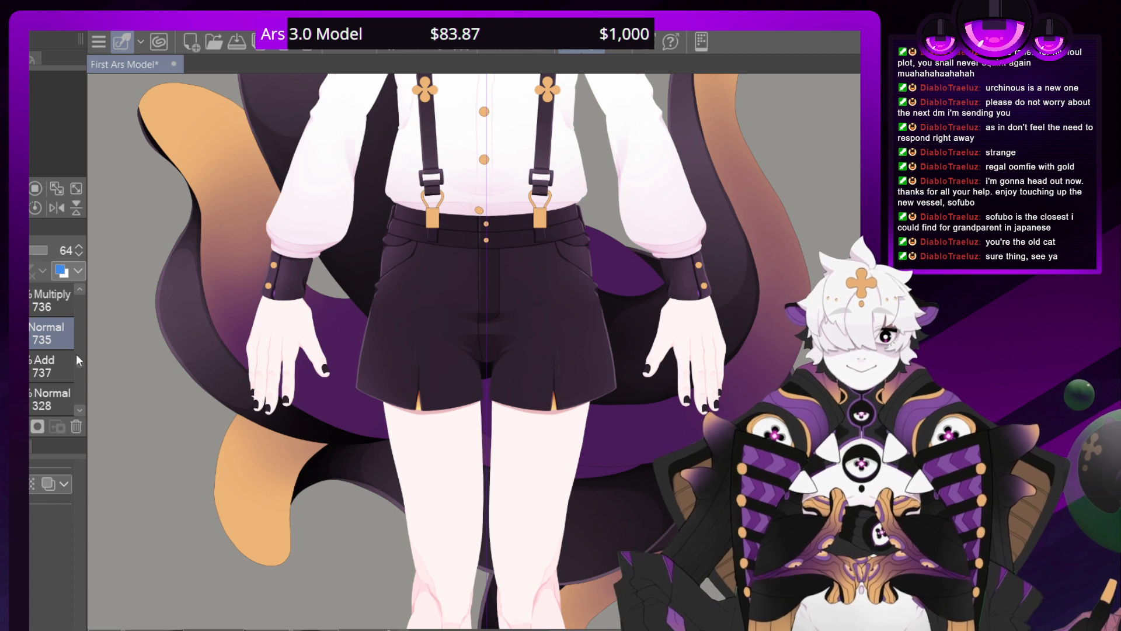
Locate the shorts' waist artwork by toggling its folder's visibility, and add a new layer directly above layer 326
{"action": "scroll", "coordinate": [81, 365], "scroll_direction": "down", "scroll_amount": 10}
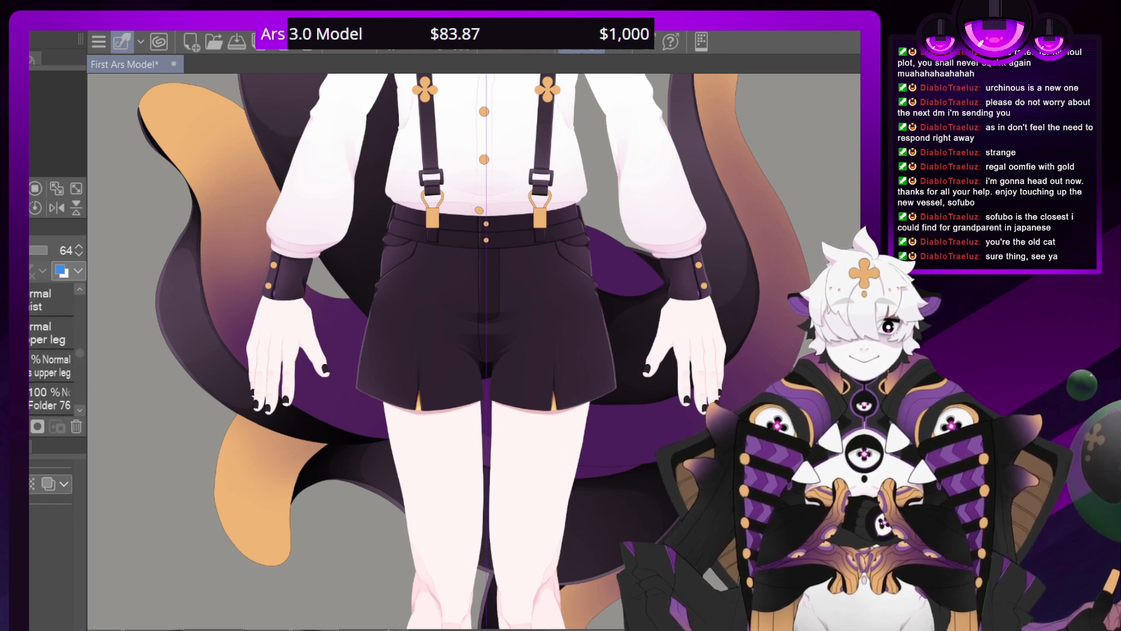
{"action": "left_click", "coordinate": [51, 332]}
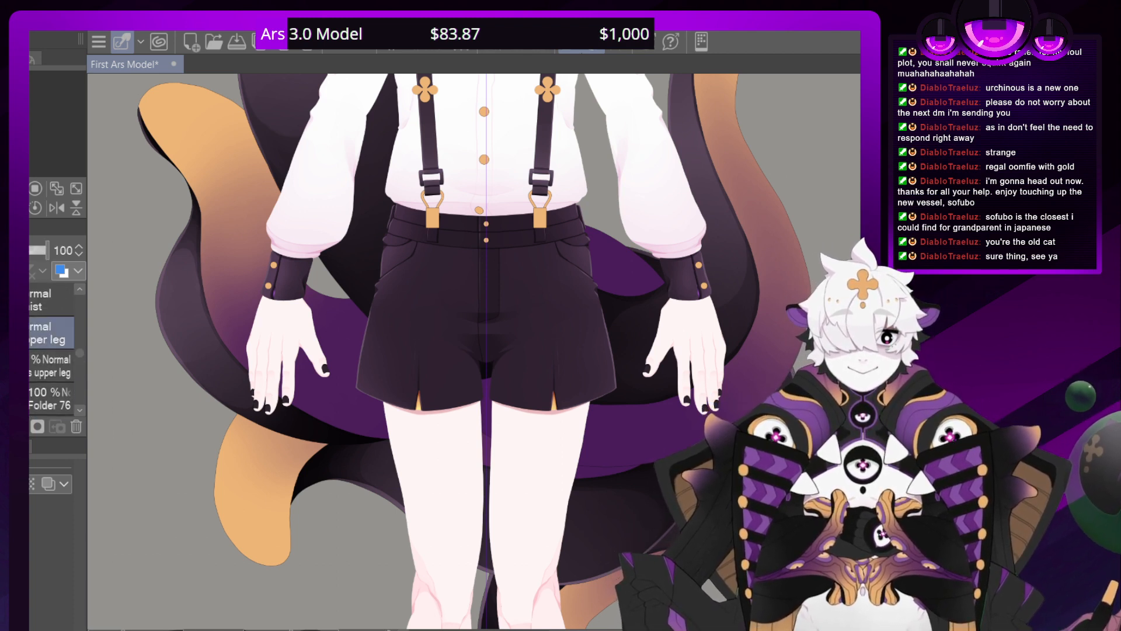
{"action": "left_click", "coordinate": [31, 333]}
{"action": "left_click", "coordinate": [3, 300]}
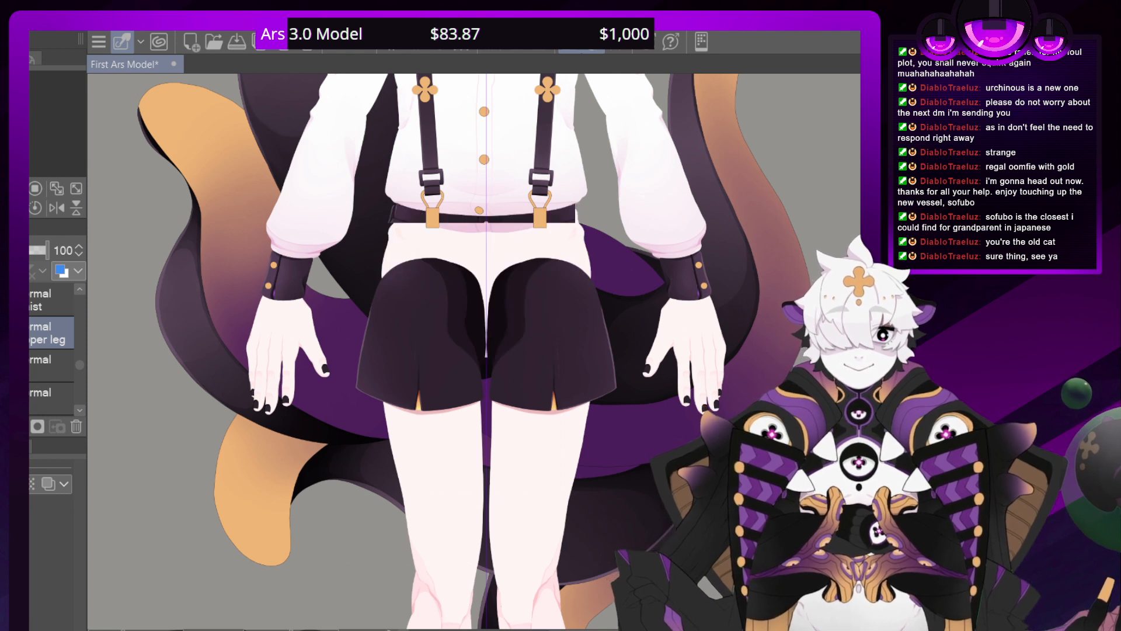
{"action": "left_click", "coordinate": [3, 300]}
{"action": "left_click", "coordinate": [30, 300]}
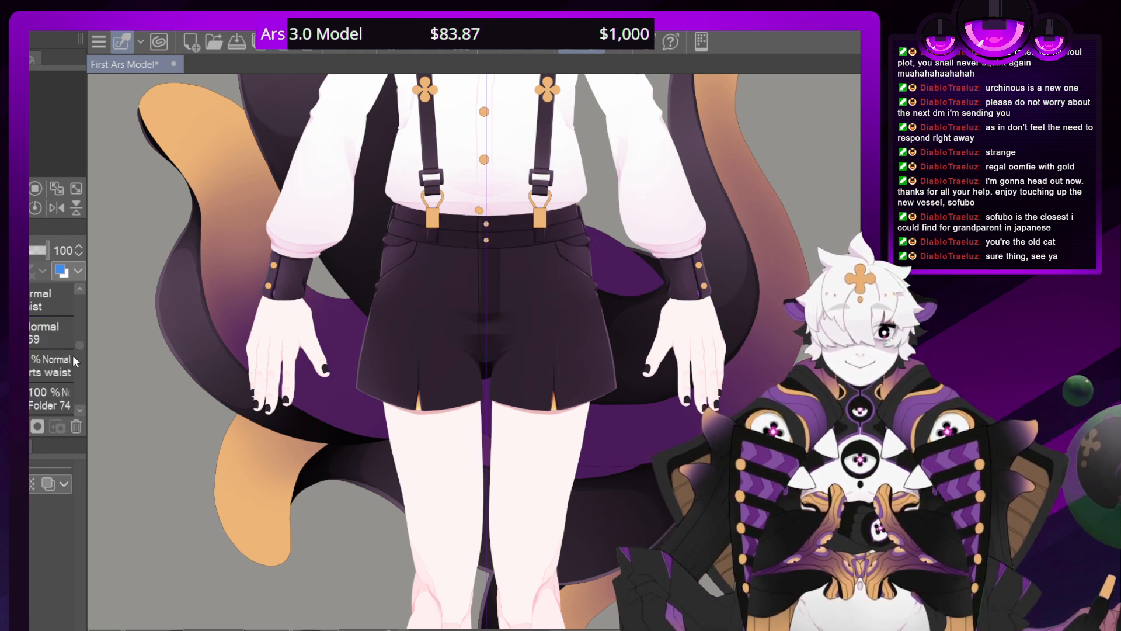
{"action": "scroll", "coordinate": [76, 349], "scroll_direction": "down", "scroll_amount": 4}
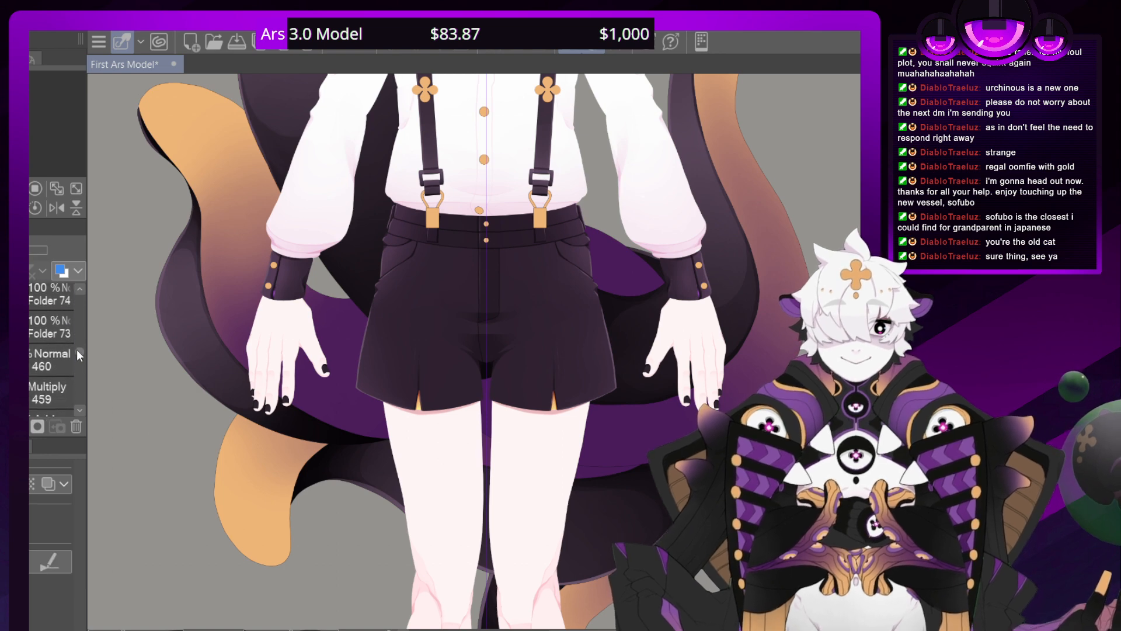
{"action": "left_click", "coordinate": [30, 294]}
{"action": "left_click", "coordinate": [51, 327]}
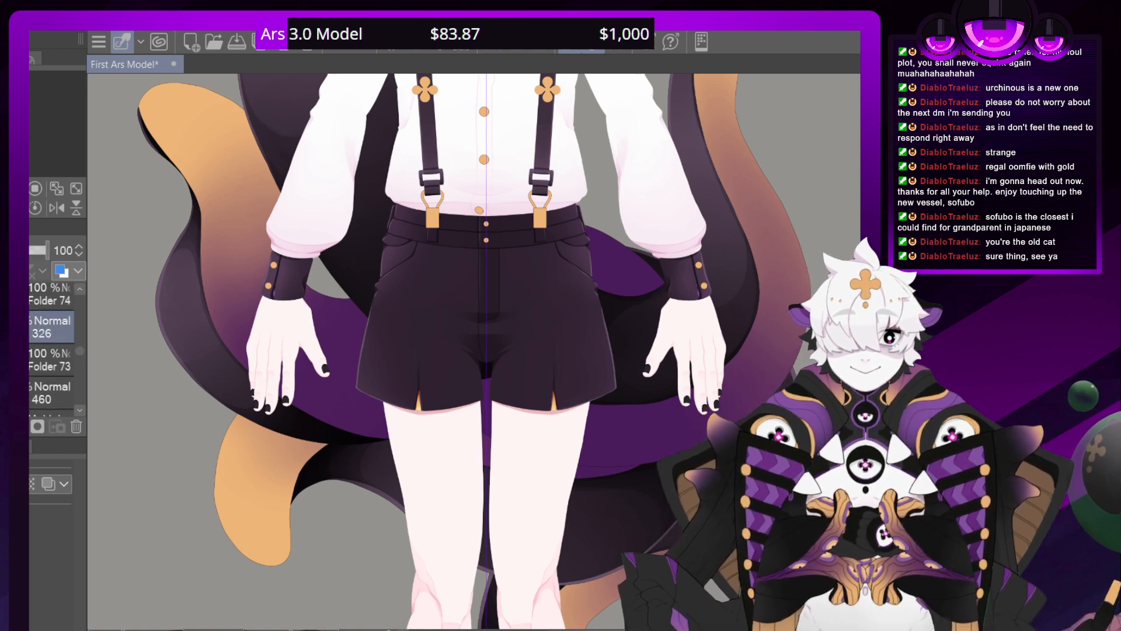
{"action": "key", "text": "ctrl+shift+n"}
Shade the lower edges of the two gold waistband buttons with dark orange crescents on the new layer
{"action": "scroll", "coordinate": [461, 350], "scroll_direction": "up", "scroll_amount": 5}
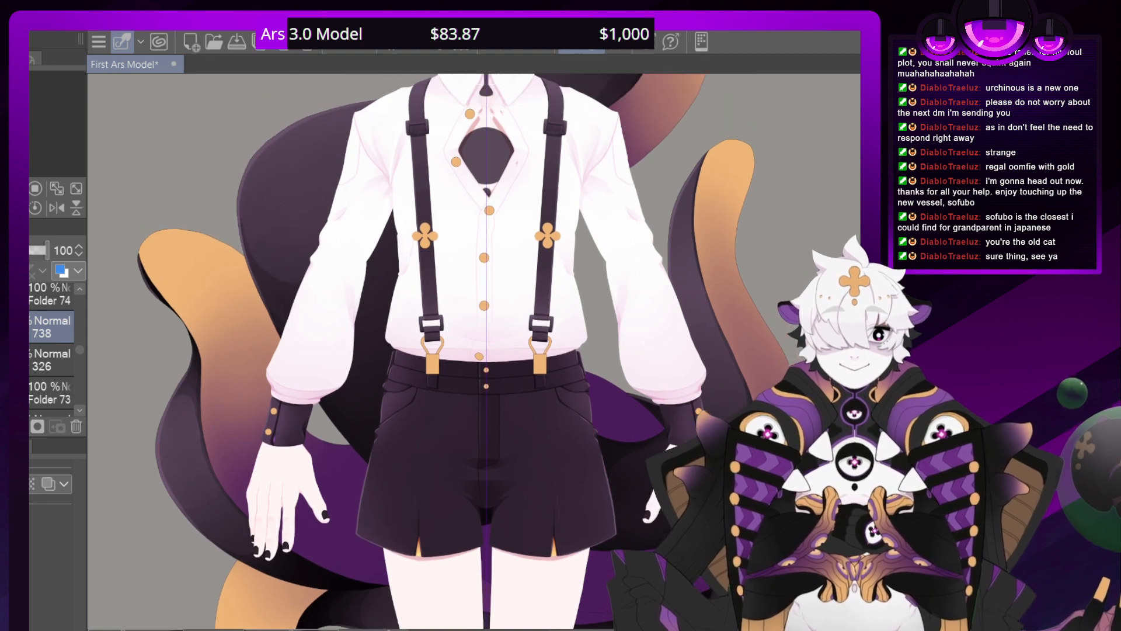
{"action": "scroll", "coordinate": [480, 351], "scroll_direction": "down", "scroll_amount": 1}
{"action": "scroll", "coordinate": [480, 351], "scroll_direction": "up", "scroll_amount": 5}
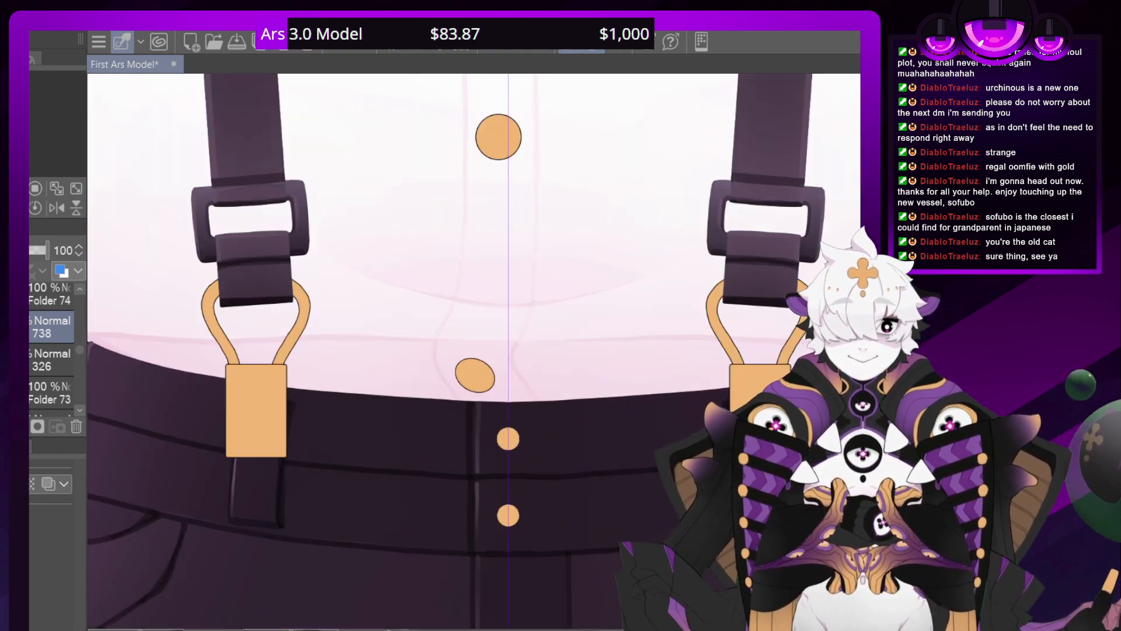
{"action": "left_click_drag", "start_coordinate": [508, 438], "coordinate": [458, 239]}
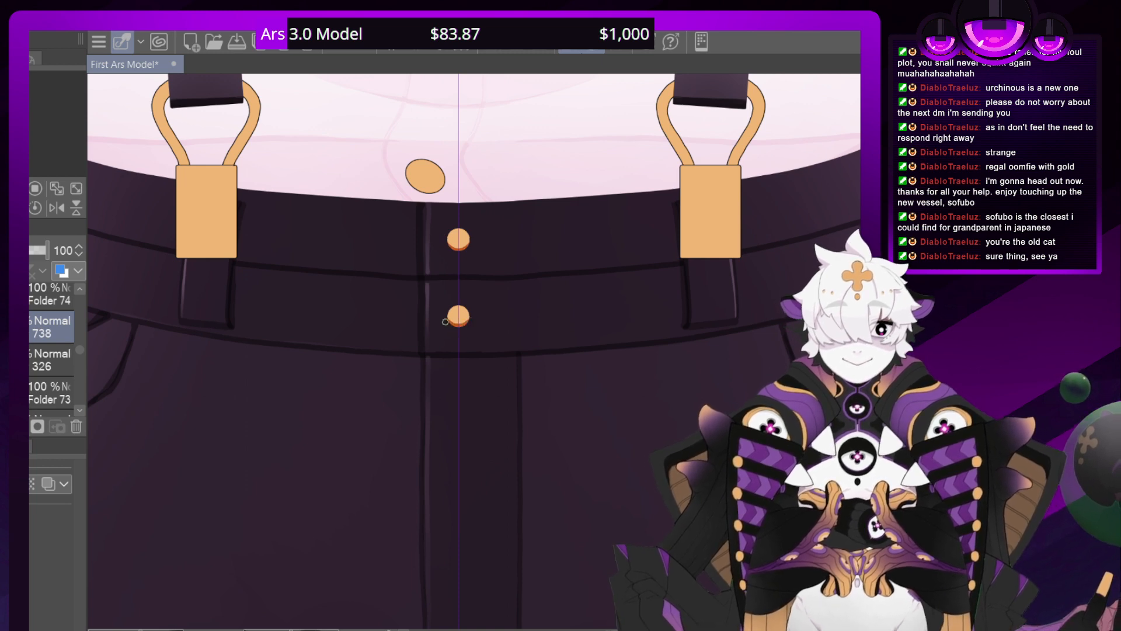
{"action": "key", "text": "ctrl+plus"}
{"action": "key", "text": "ctrl+plus"}
{"action": "key", "text": "ctrl+plus"}
{"action": "key", "text": "ctrl+plus"}
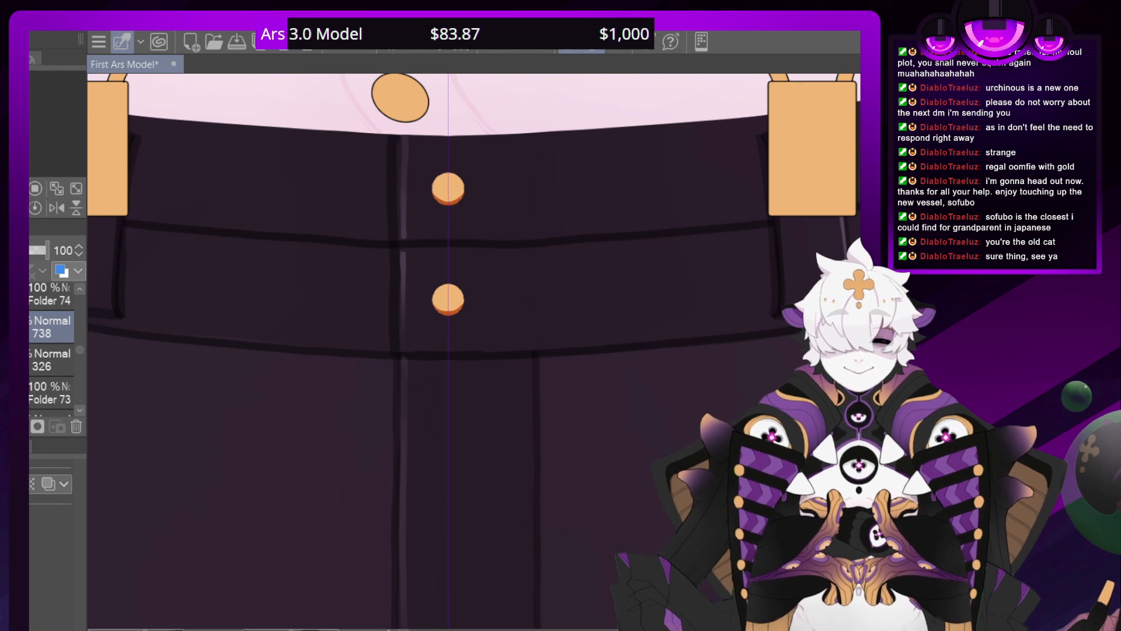
Add a new layer directly above button shading layer 738 and set its blending mode to Multiply
{"action": "left_click", "coordinate": [50, 294]}
{"action": "key", "text": "ctrl+minus"}
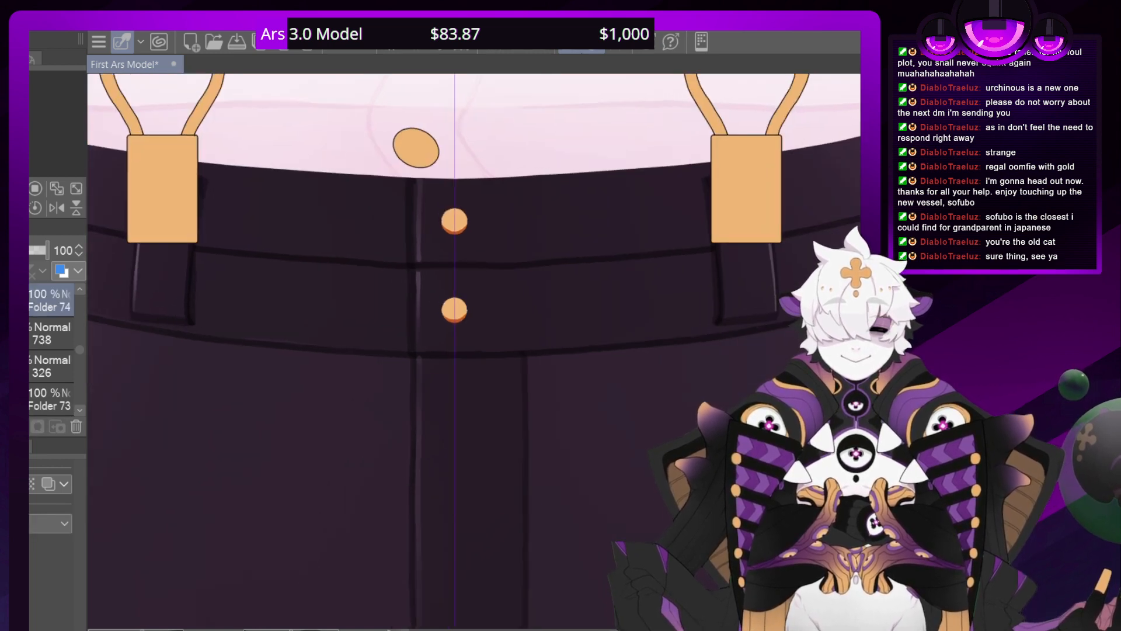
{"action": "key", "text": "ctrl+plus"}
{"action": "key", "text": "ctrl+plus"}
{"action": "key", "text": "ctrl+plus"}
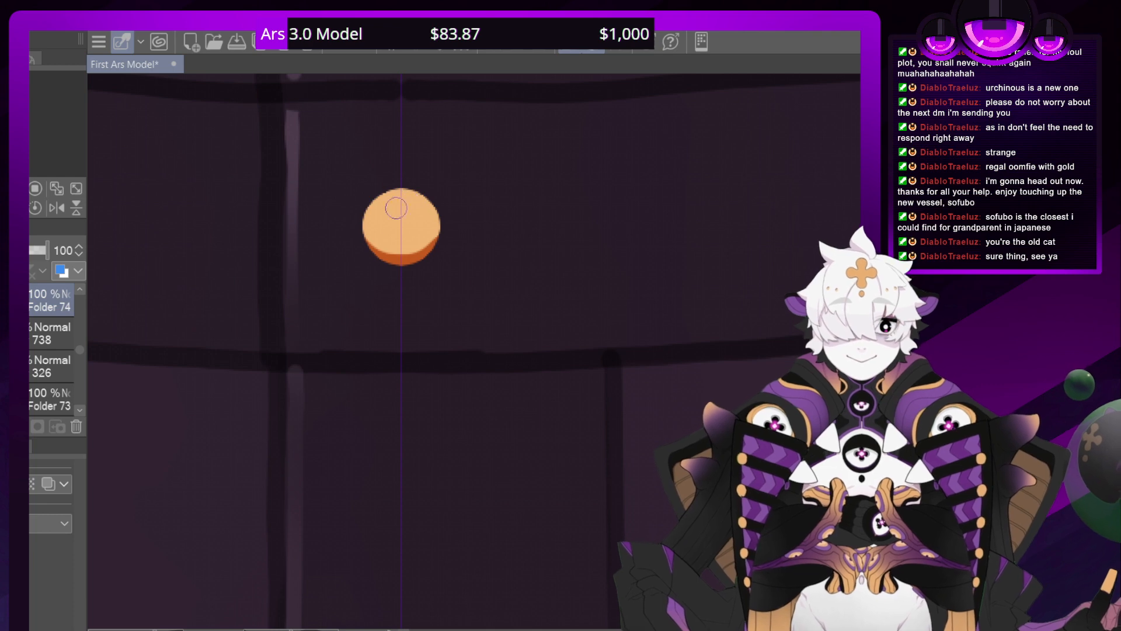
{"action": "scroll", "coordinate": [473, 350], "scroll_direction": "left", "scroll_amount": 2}
{"action": "scroll", "coordinate": [473, 350], "scroll_direction": "up", "scroll_amount": 5}
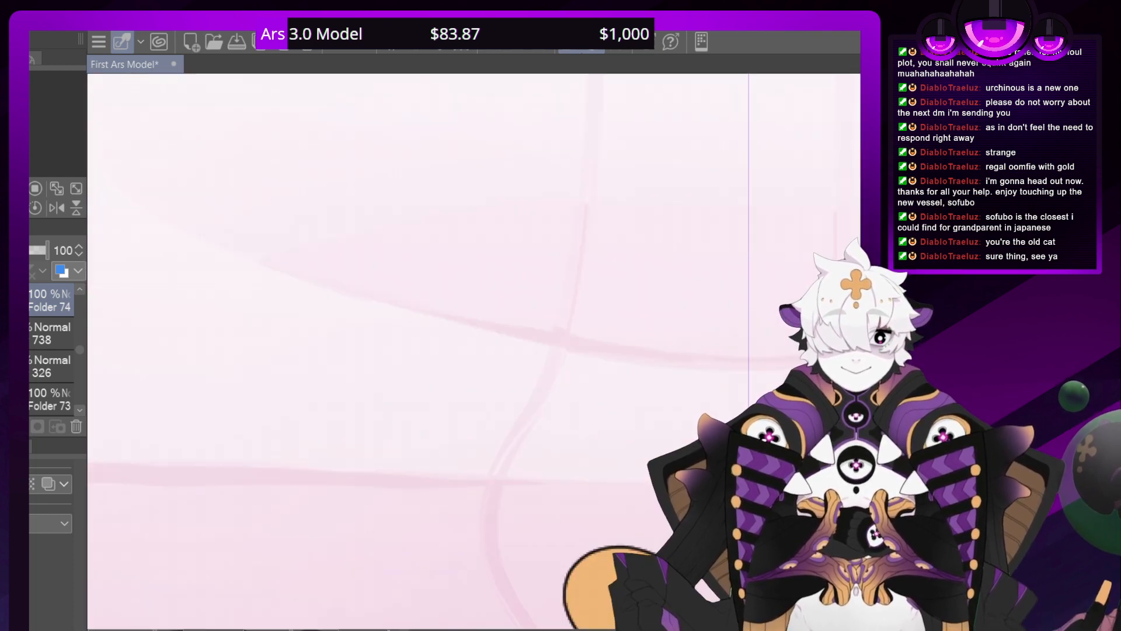
{"action": "scroll", "coordinate": [473, 351], "scroll_direction": "right", "scroll_amount": 1}
{"action": "scroll", "coordinate": [473, 350], "scroll_direction": "down", "scroll_amount": 3}
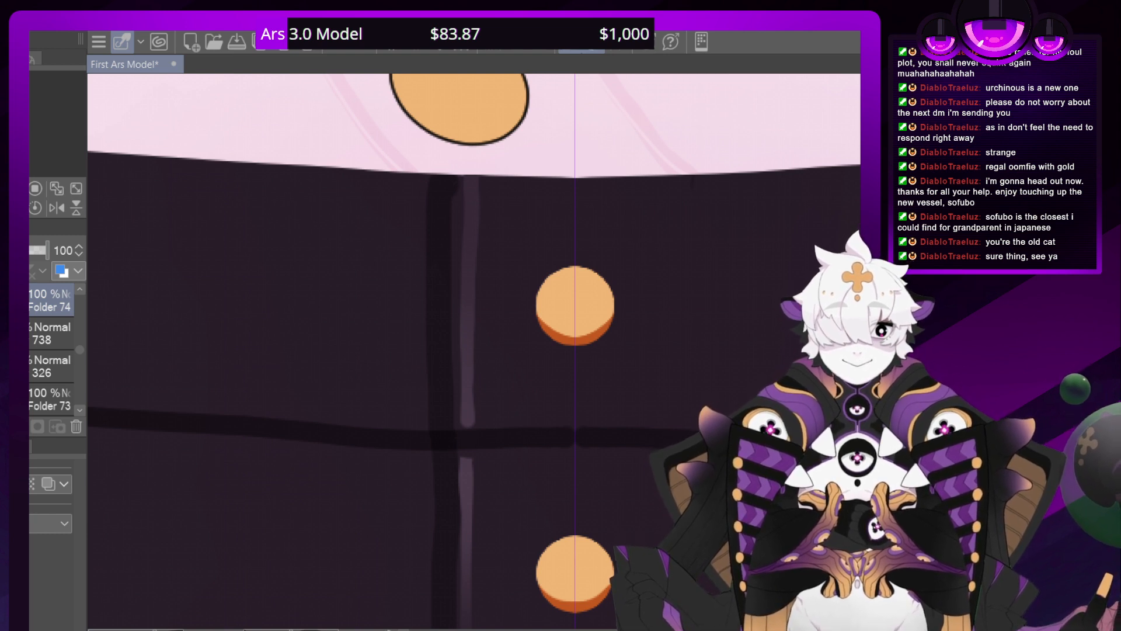
{"action": "left_click", "coordinate": [51, 333]}
{"action": "key", "text": "ctrl+shift+n"}
{"action": "key", "text": "ctrl+minus"}
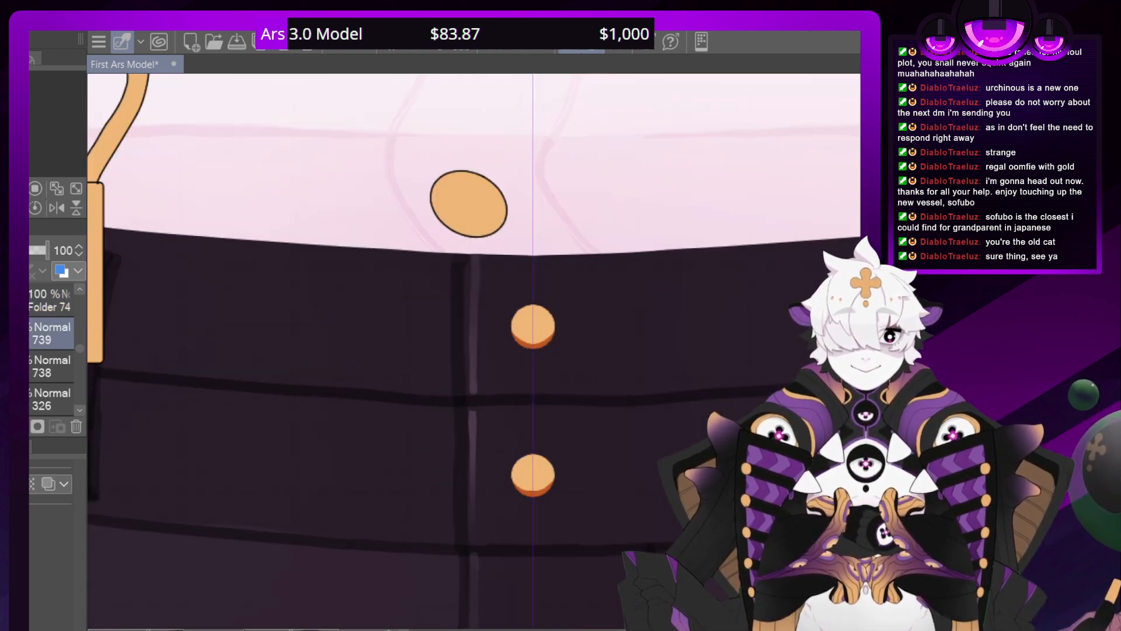
{"action": "left_click", "coordinate": [32, 289]}
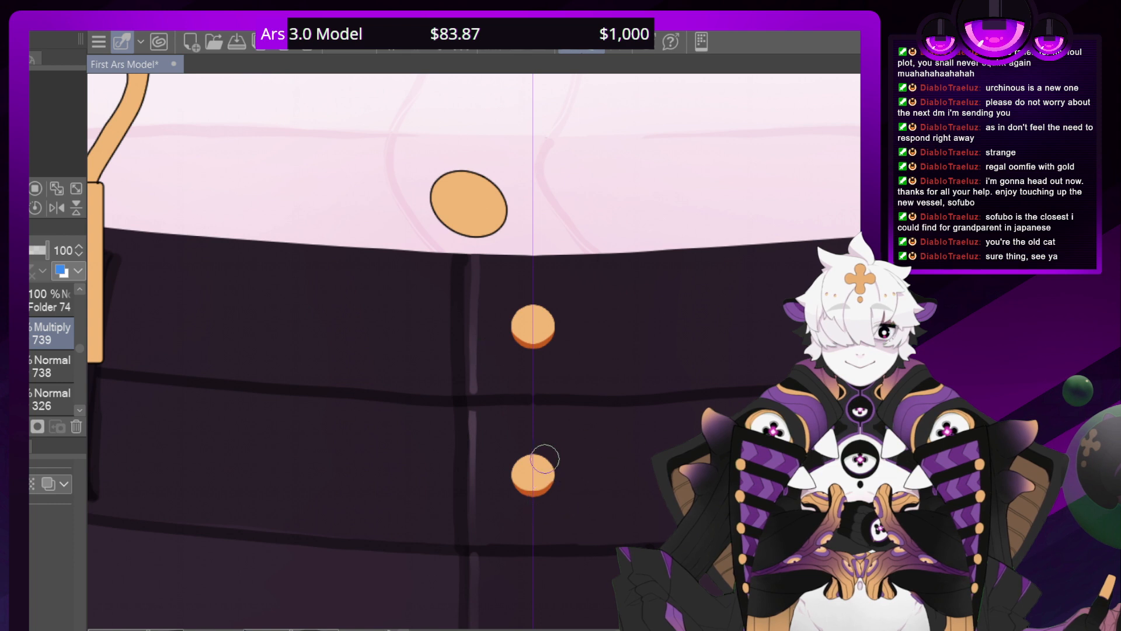
Shade both gold waistband buttons dark orange on the Multiply layer, fading the color upward, and reduce the opacity of layer 738
{"action": "left_click_drag", "start_coordinate": [545, 483], "coordinate": [529, 484]}
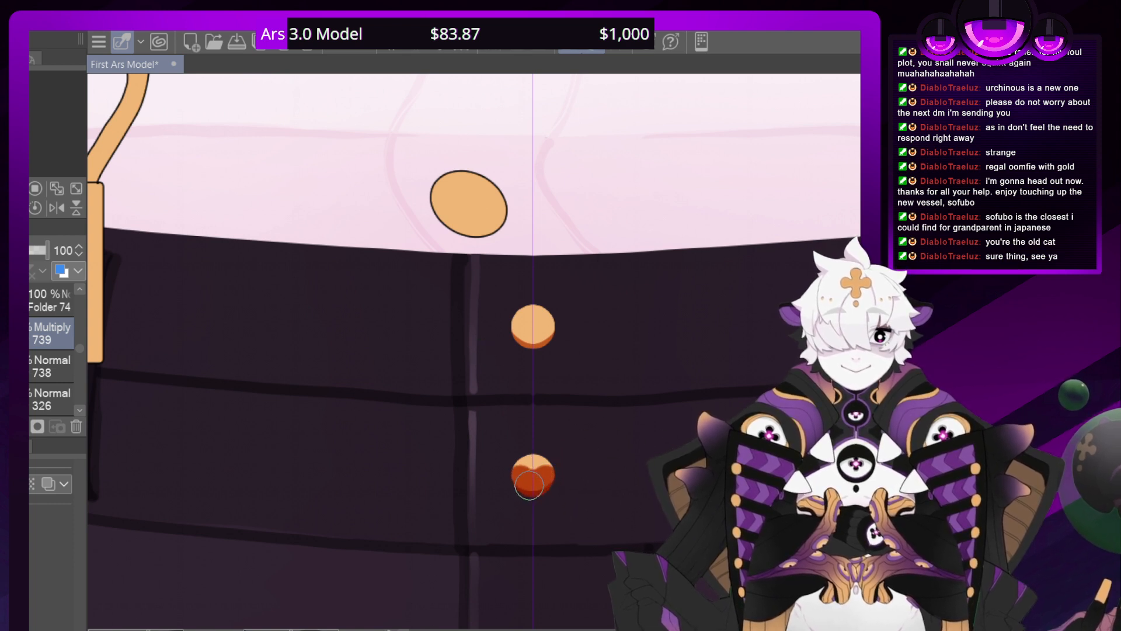
{"action": "left_click_drag", "start_coordinate": [546, 341], "coordinate": [536, 337]}
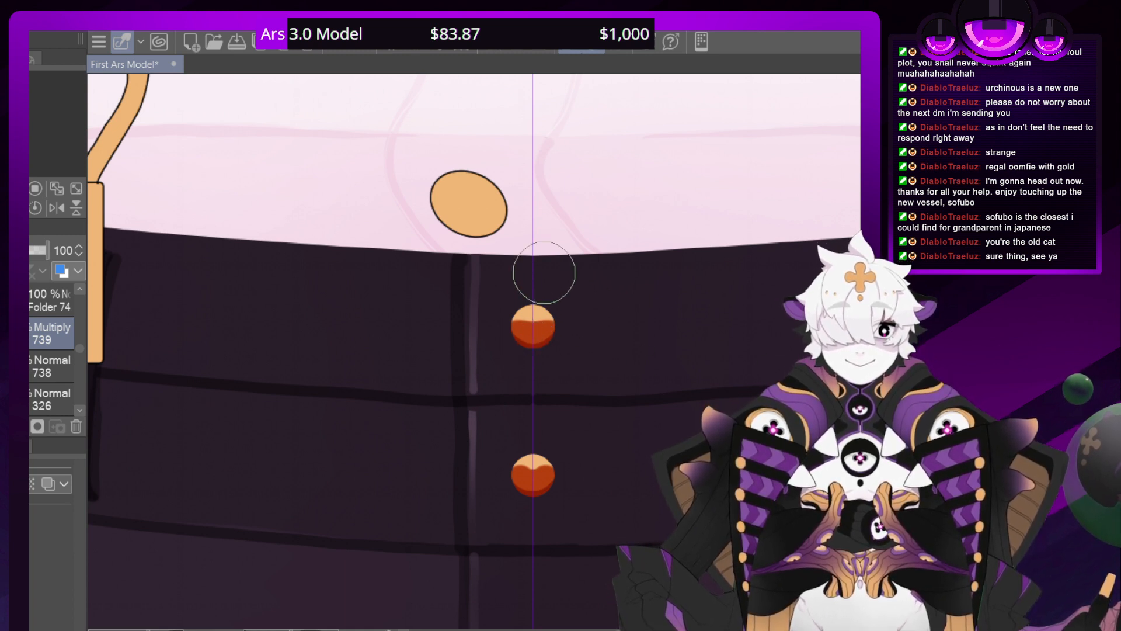
{"action": "mouse_move", "coordinate": [536, 286]}
{"action": "left_mouse_down"}
{"action": "mouse_move", "coordinate": [540, 319]}
{"action": "mouse_move", "coordinate": [516, 306]}
{"action": "mouse_move", "coordinate": [517, 317]}
{"action": "mouse_move", "coordinate": [539, 310]}
{"action": "left_mouse_up"}
{"action": "left_click_drag", "start_coordinate": [523, 255], "coordinate": [547, 325]}
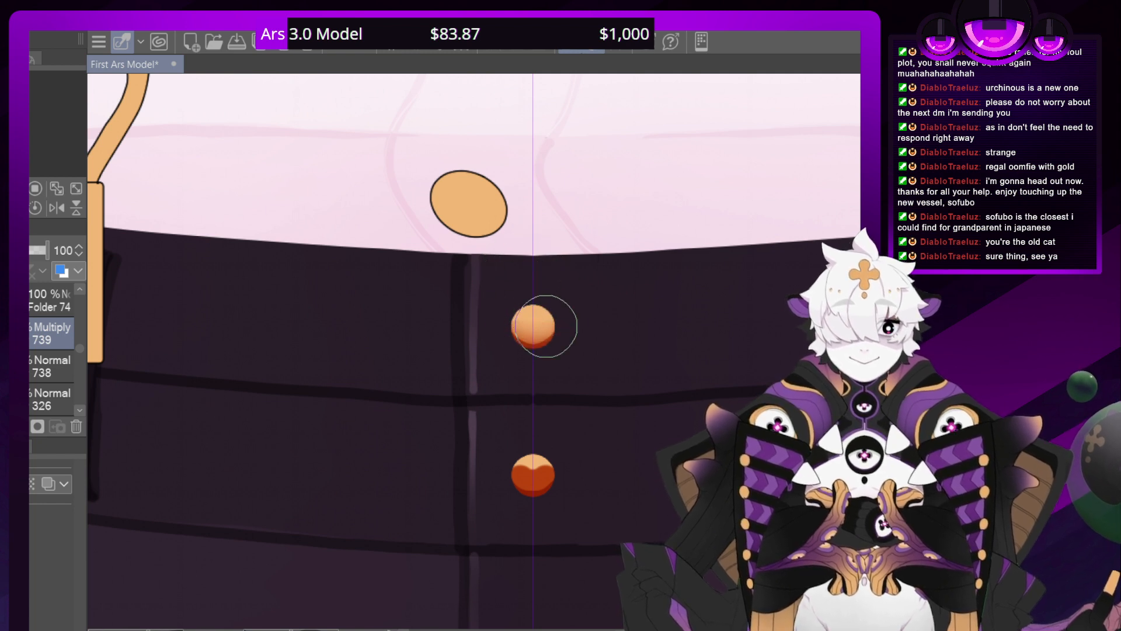
{"action": "left_click_drag", "start_coordinate": [525, 211], "coordinate": [527, 317]}
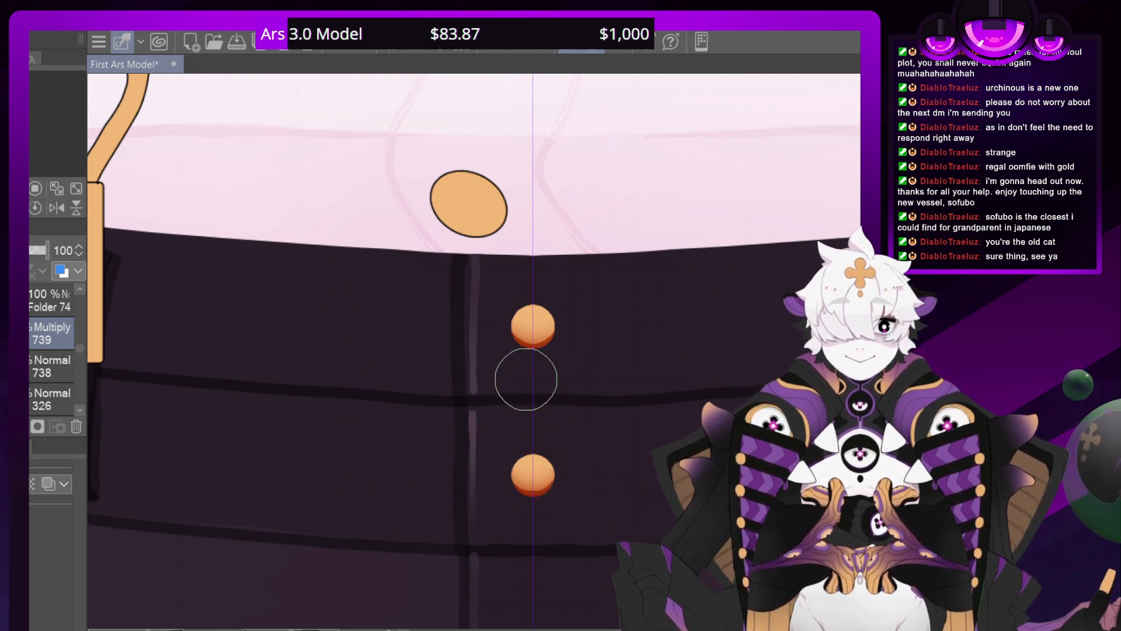
{"action": "left_click", "coordinate": [33, 378]}
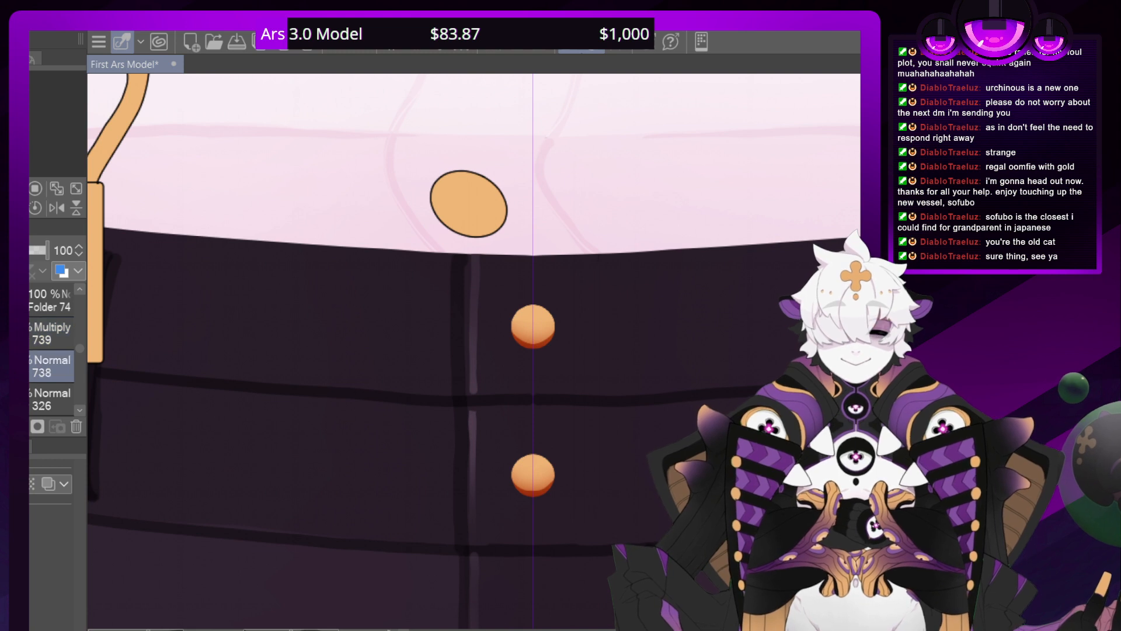
{"action": "left_click", "coordinate": [22, 249]}
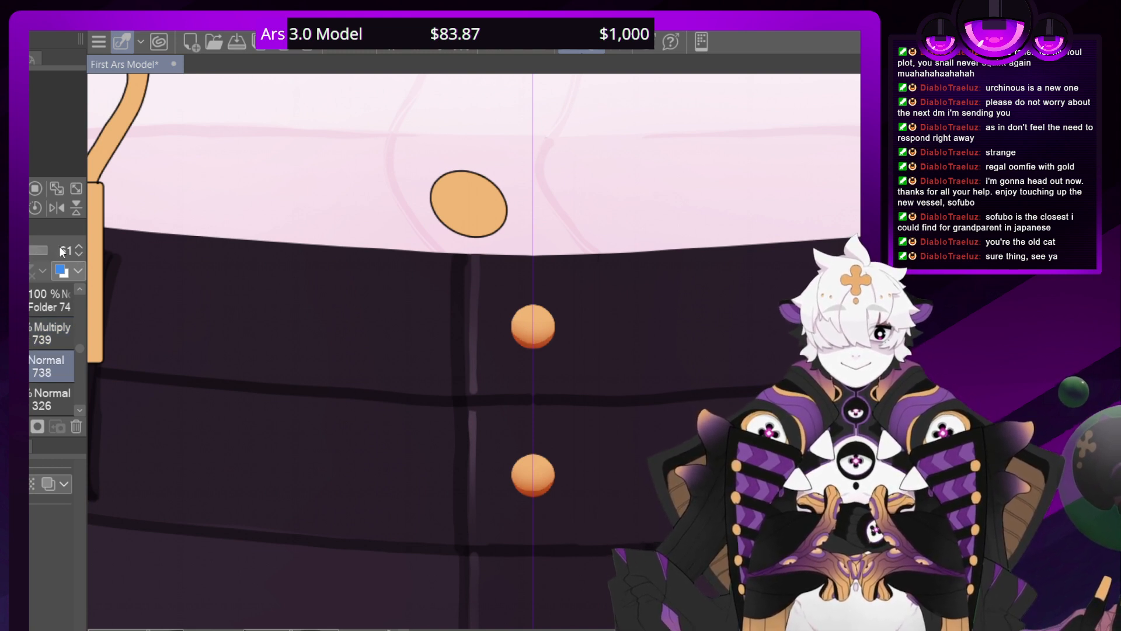
Add a new layer beneath layer 738 in Add mode and paint a soft yellow highlight on the upper part of both waistband buttons
{"action": "left_click", "coordinate": [36, 399]}
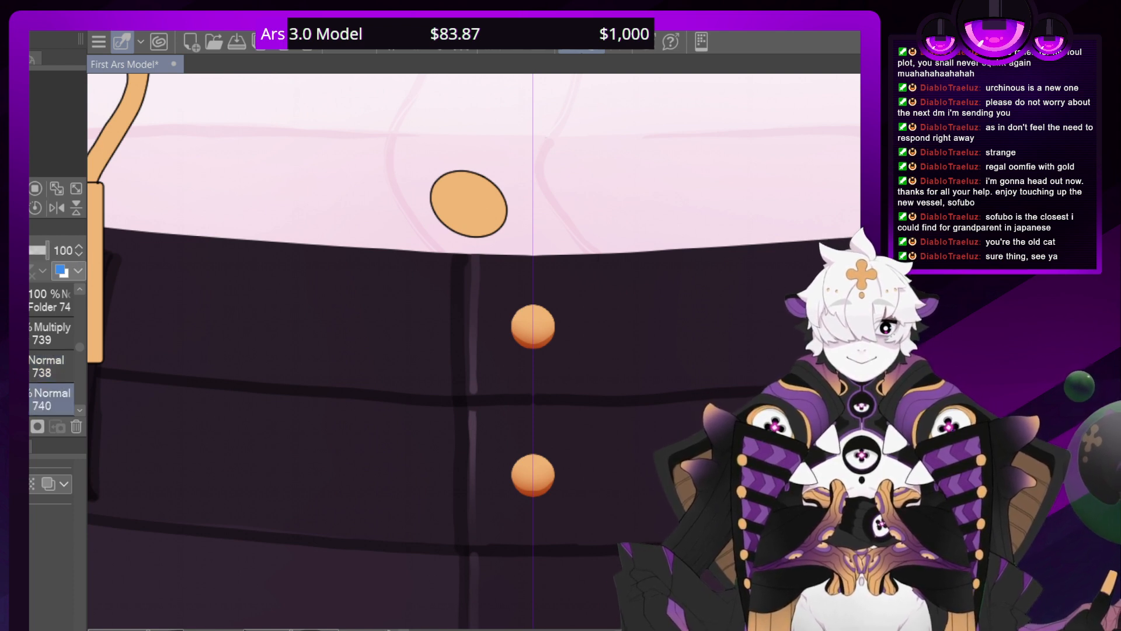
{"action": "left_click", "coordinate": [22, 400]}
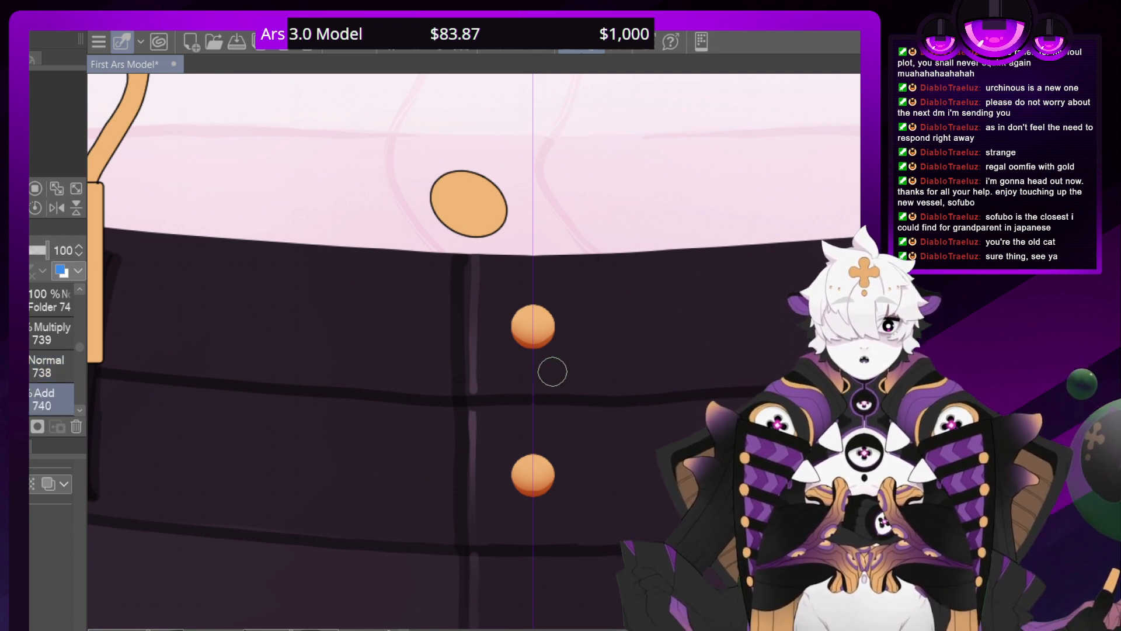
{"action": "left_click_drag", "start_coordinate": [530, 295], "coordinate": [536, 307]}
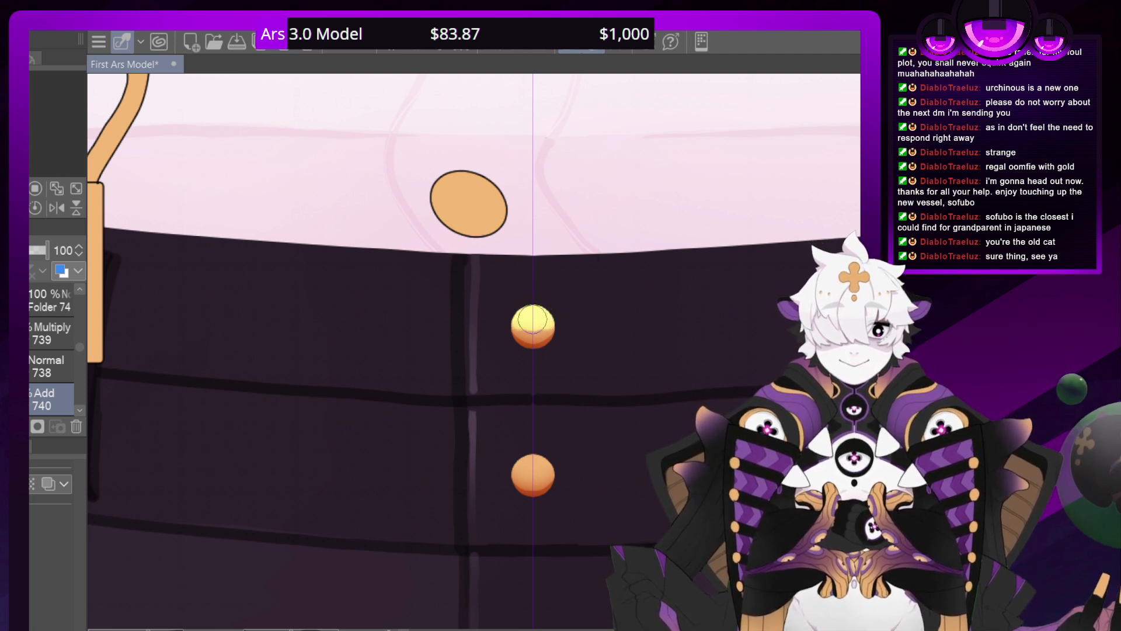
{"action": "left_click_drag", "start_coordinate": [534, 454], "coordinate": [535, 459]}
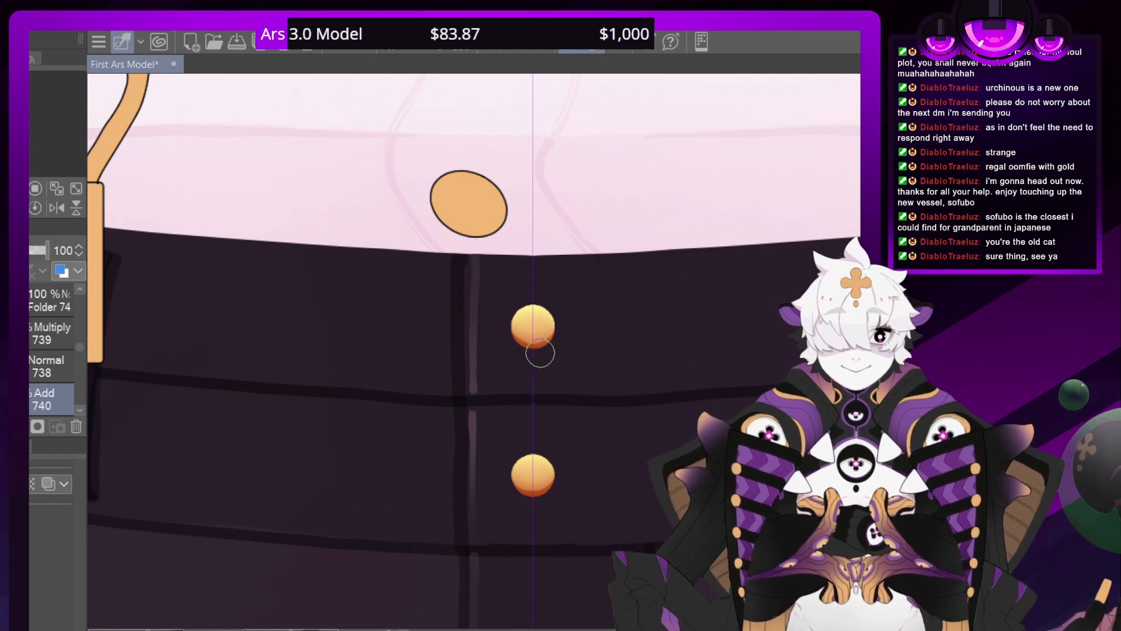
Check the shaded waistband buttons up close and against the whole outfit
{"action": "key", "text": "ctrl+minus"}
{"action": "key", "text": "ctrl+minus"}
{"action": "key", "text": "ctrl+minus"}
{"action": "key", "text": "ctrl+minus"}
{"action": "key", "text": "ctrl+minus"}
{"action": "key", "text": "ctrl+minus"}
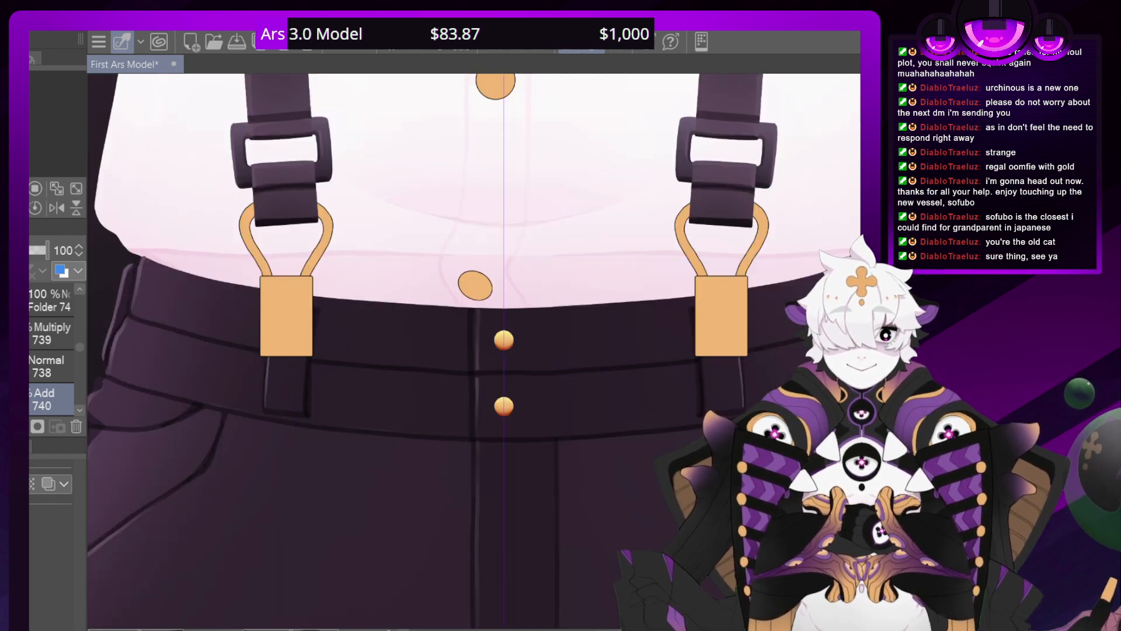
{"action": "key", "text": "ctrl+minus"}
{"action": "key", "text": "ctrl+minus"}
{"action": "key", "text": "ctrl+minus"}
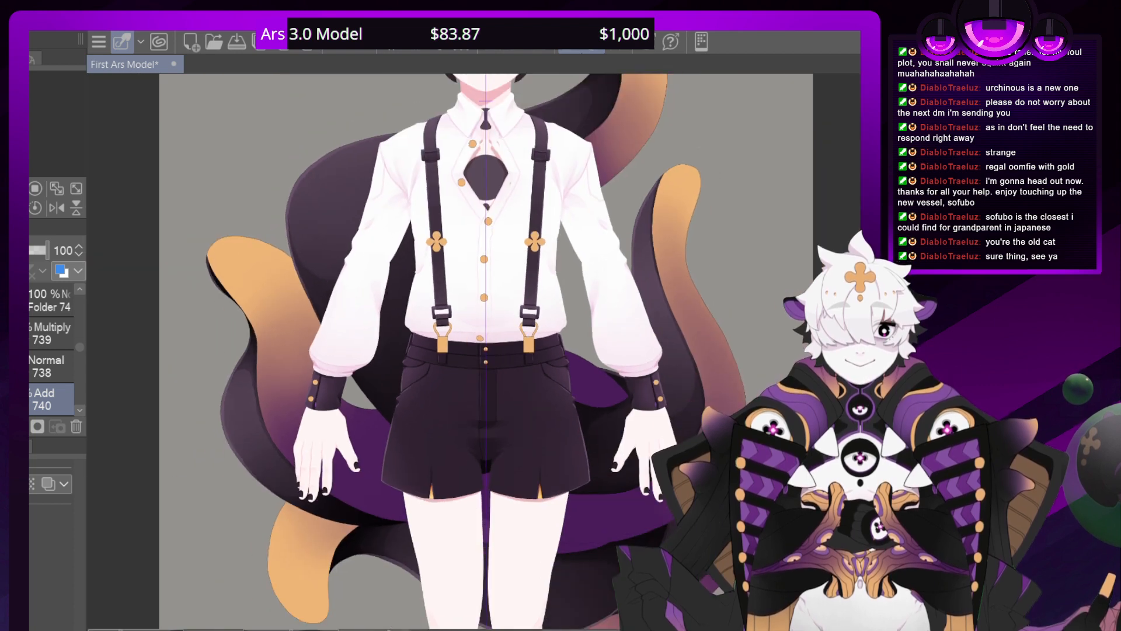
{"action": "key", "text": "ctrl+plus"}
{"action": "key", "text": "ctrl+plus"}
{"action": "key", "text": "ctrl+plus"}
{"action": "key", "text": "ctrl+plus"}
{"action": "key", "text": "ctrl+plus"}
{"action": "key", "text": "ctrl+plus"}
{"action": "key", "text": "ctrl+plus"}
{"action": "key", "text": "ctrl+plus"}
{"action": "key", "text": "ctrl+plus"}
{"action": "key", "text": "ctrl+plus"}
{"action": "key", "text": "ctrl+plus"}
{"action": "key", "text": "ctrl+plus"}
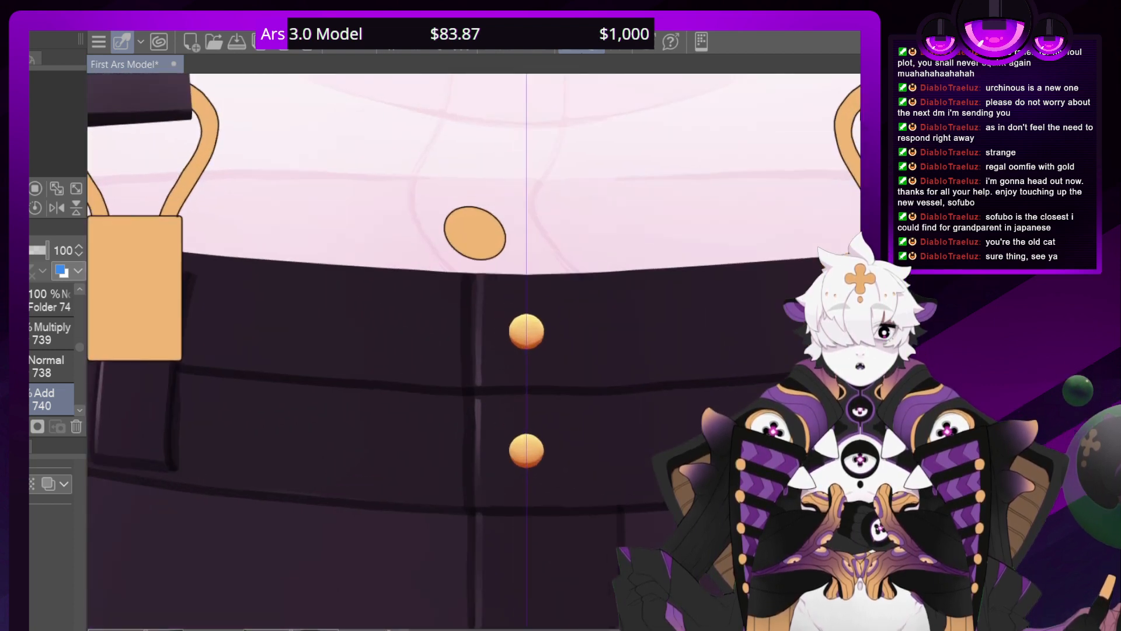
{"action": "key", "text": "ctrl+minus"}
{"action": "key", "text": "ctrl+minus"}
{"action": "key", "text": "ctrl+minus"}
{"action": "key", "text": "ctrl+minus"}
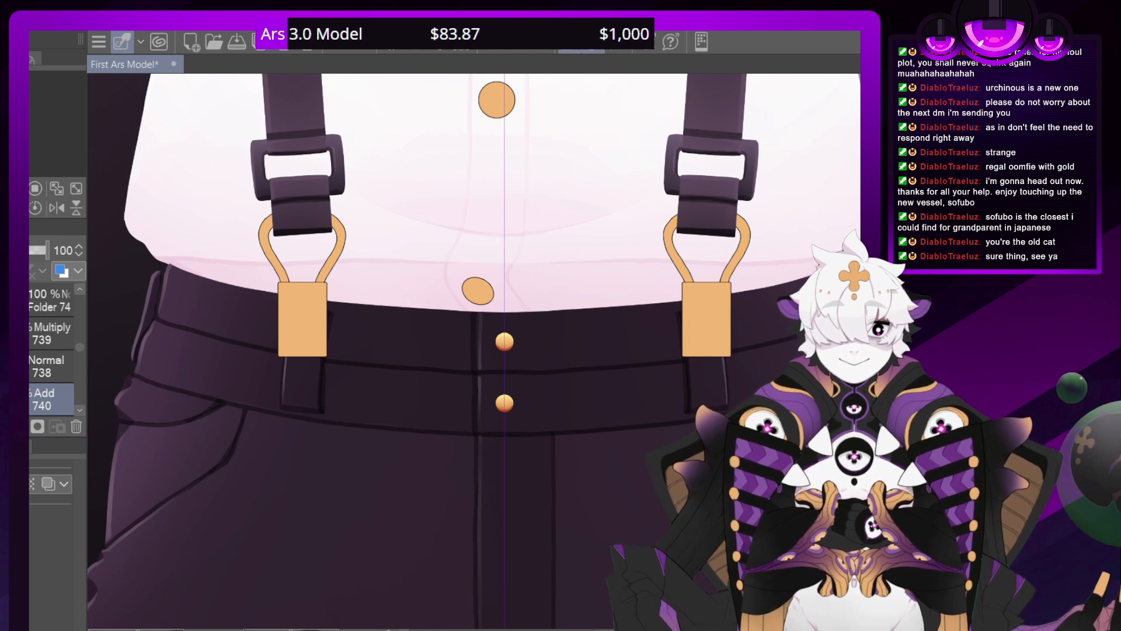
Collapse Folder 74 and examine the shorts, suspenders and waistband buttons with the canvas rotated and upright
{"action": "left_click", "coordinate": [38, 300]}
{"action": "key", "text": "ctrl+minus"}
{"action": "key", "text": "ctrl+minus"}
{"action": "key", "text": "ctrl+minus"}
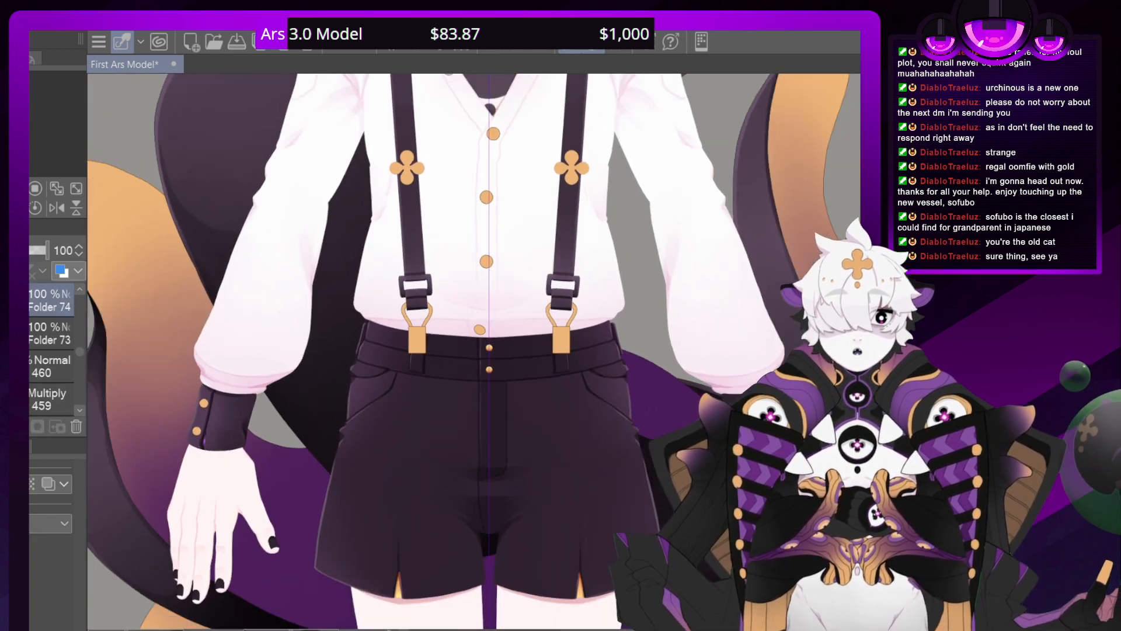
{"action": "key", "text": "asciicircum"}
{"action": "key", "text": "asciicircum"}
{"action": "key", "text": "asciicircum"}
{"action": "key", "text": "asciicircum"}
{"action": "key", "text": "asciicircum"}
{"action": "key", "text": "asciicircum"}
{"action": "key", "text": "asciicircum"}
{"action": "key", "text": "asciicircum"}
{"action": "key", "text": "asciicircum"}
{"action": "key", "text": "asciicircum"}
{"action": "key", "text": "asciicircum"}
{"action": "key", "text": "asciicircum"}
{"action": "key", "text": "asciicircum"}
{"action": "key", "text": "asciicircum"}
{"action": "key", "text": "asciicircum"}
{"action": "key", "text": "asciicircum"}
{"action": "key", "text": "asciicircum"}
{"action": "key", "text": "asciicircum"}
{"action": "key", "text": "minus"}
{"action": "key", "text": "minus"}
{"action": "key", "text": "minus"}
{"action": "key", "text": "minus"}
{"action": "key", "text": "minus"}
{"action": "key", "text": "minus"}
{"action": "key", "text": "minus"}
{"action": "key", "text": "minus"}
{"action": "key", "text": "minus"}
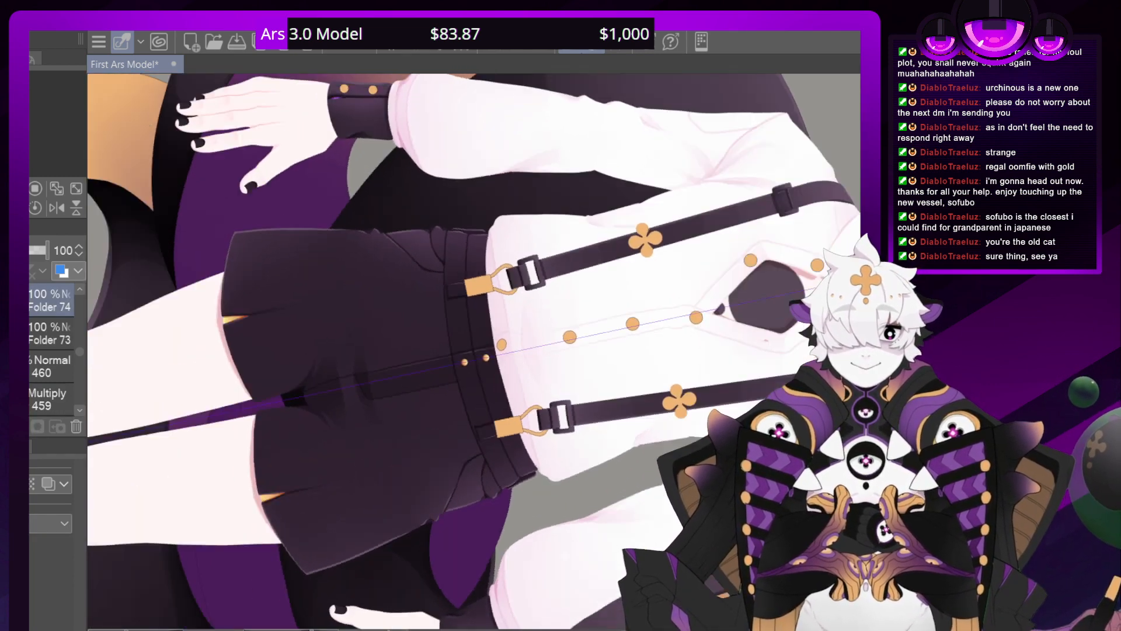
{"action": "key", "text": "minus"}
{"action": "key", "text": "minus"}
{"action": "key", "text": "minus"}
{"action": "key", "text": "minus"}
{"action": "key", "text": "minus"}
{"action": "key", "text": "minus"}
{"action": "key", "text": "minus"}
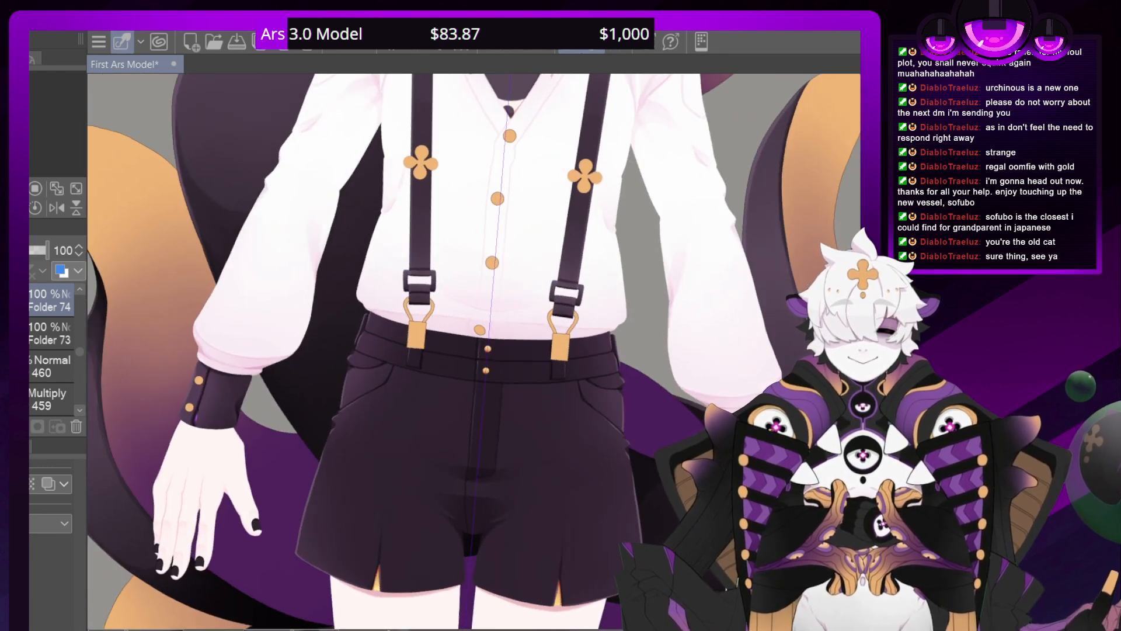
{"action": "key", "text": "minus"}
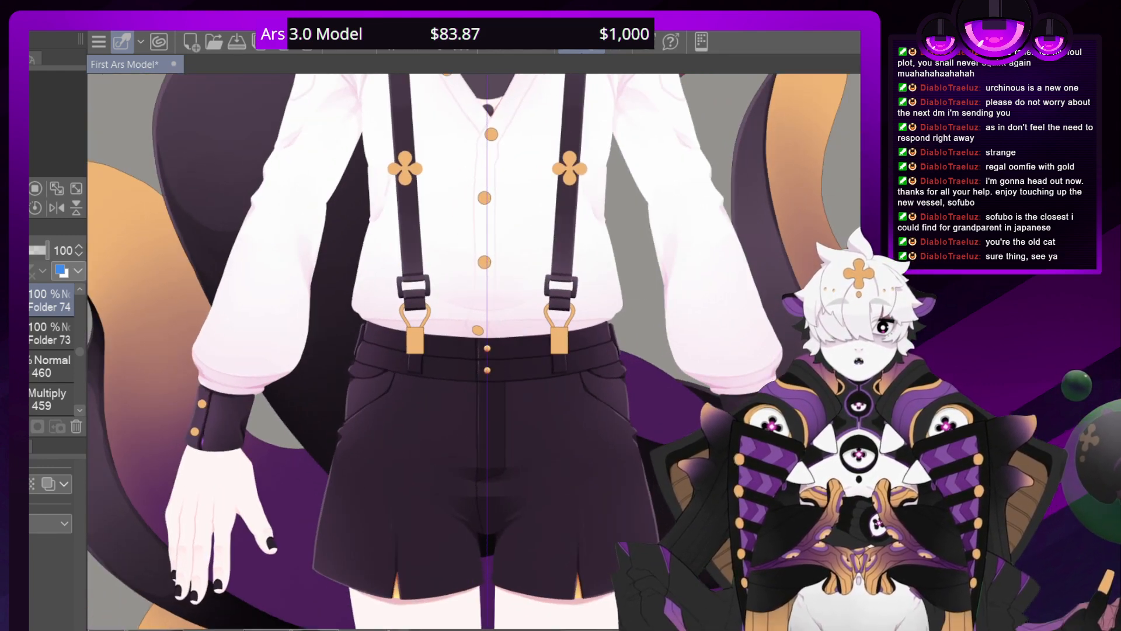
Review the shirt and suspenders together with the character's head, hat and tentacles
{"action": "left_click_drag", "start_coordinate": [488, 292], "coordinate": [473, 406]}
{"action": "left_click_drag", "start_coordinate": [472, 316], "coordinate": [487, 430]}
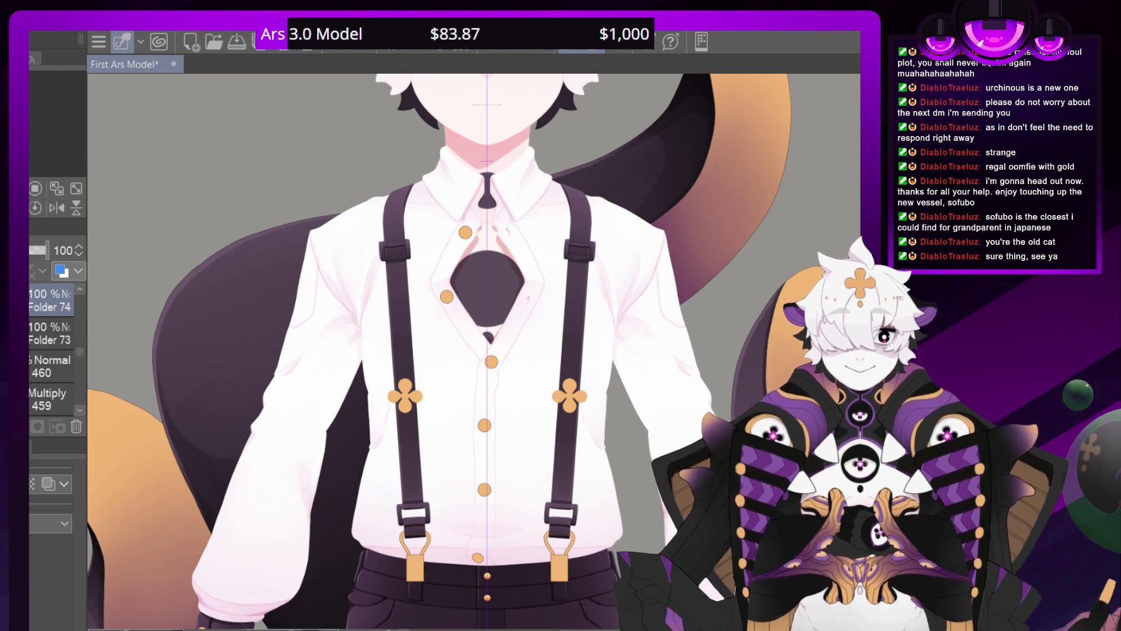
{"action": "scroll", "coordinate": [479, 354], "scroll_direction": "down", "scroll_amount": 5}
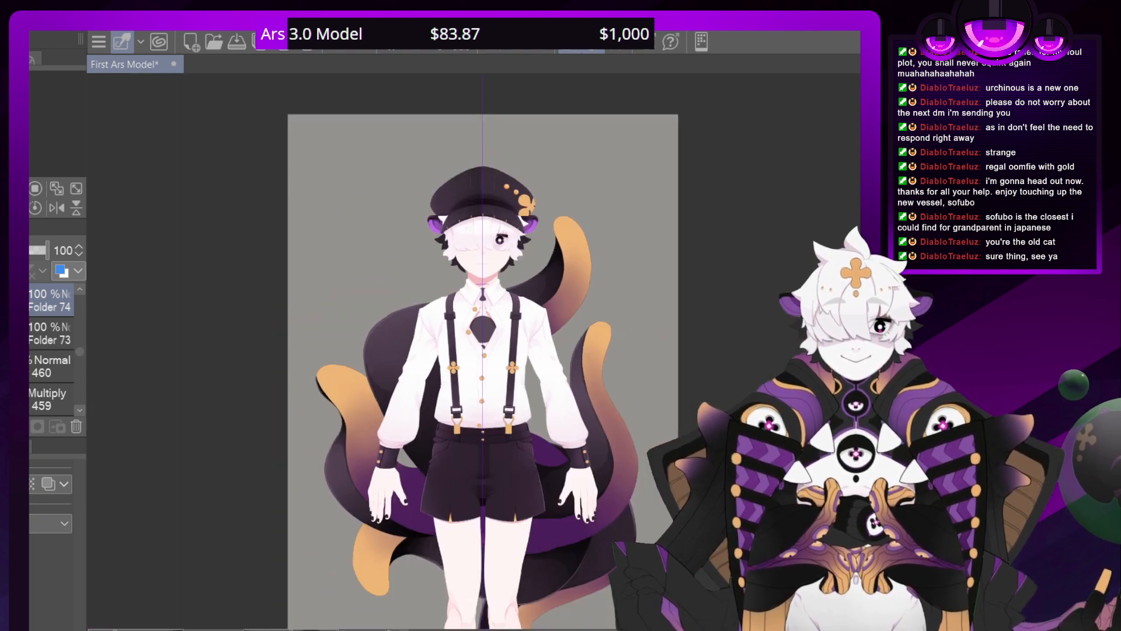
{"action": "scroll", "coordinate": [479, 353], "scroll_direction": "up", "scroll_amount": 4}
{"action": "scroll", "coordinate": [416, 350], "scroll_direction": "down", "scroll_amount": 2}
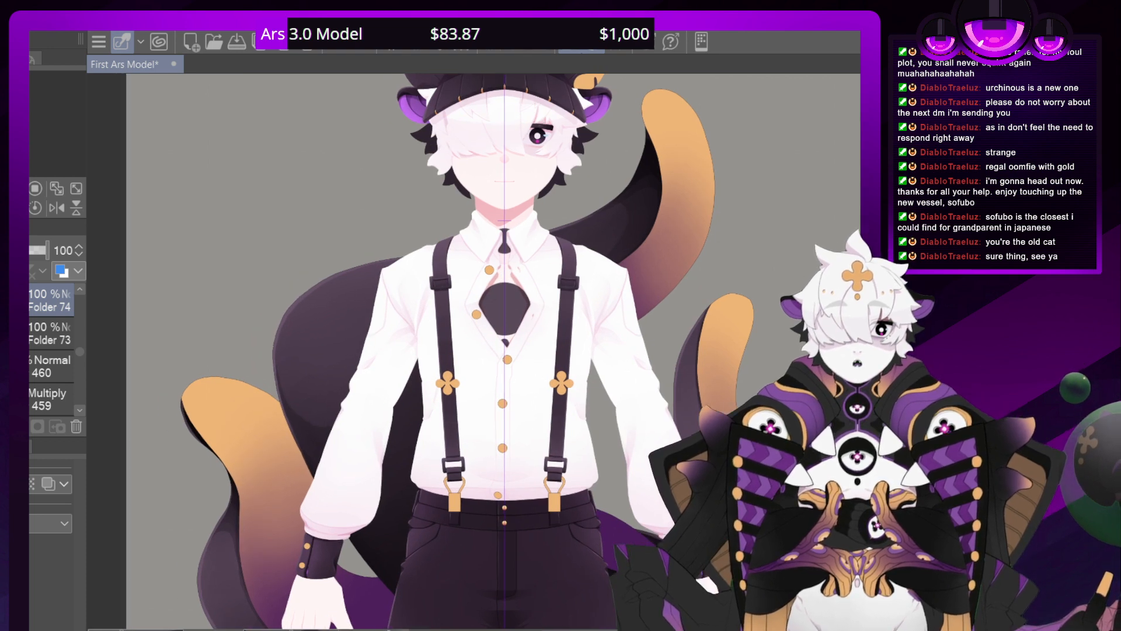
Locate the sweater artwork higher in the layer stack and turn on its visibility over the shirt and shorts
{"action": "scroll", "coordinate": [75, 351], "scroll_direction": "up", "scroll_amount": 2}
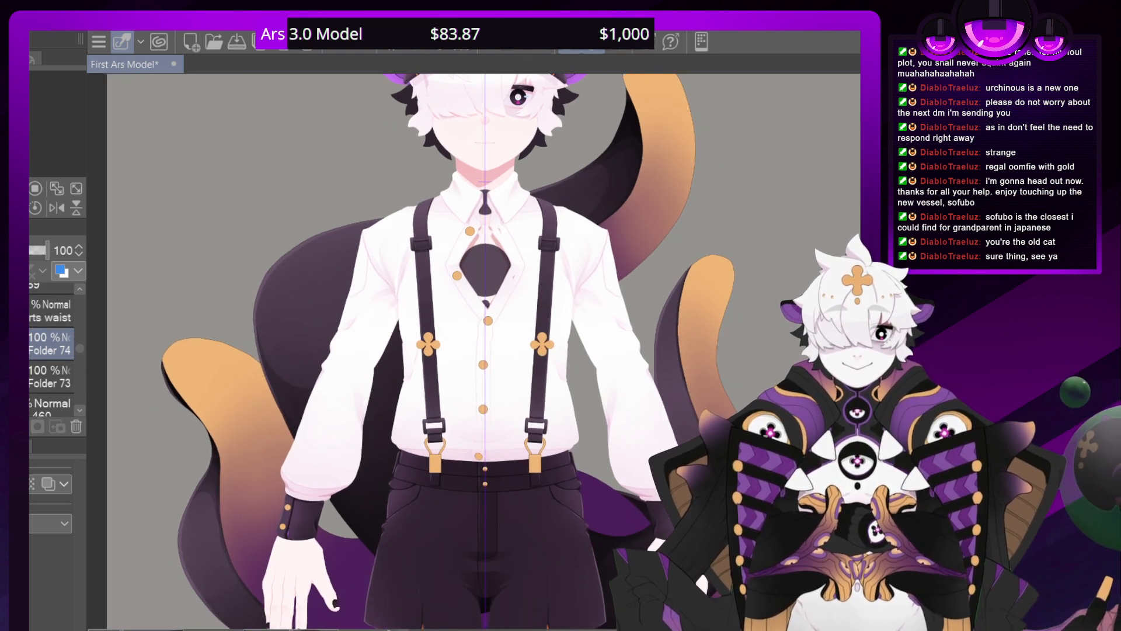
{"action": "scroll", "coordinate": [78, 357], "scroll_direction": "up", "scroll_amount": 3}
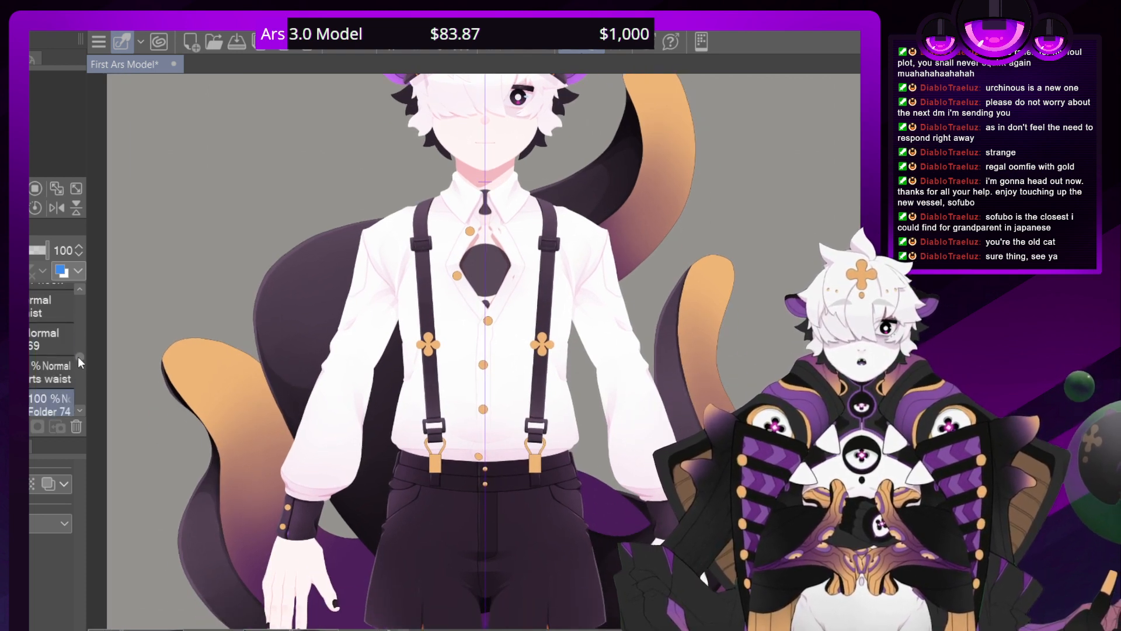
{"action": "scroll", "coordinate": [78, 358], "scroll_direction": "up", "scroll_amount": 3}
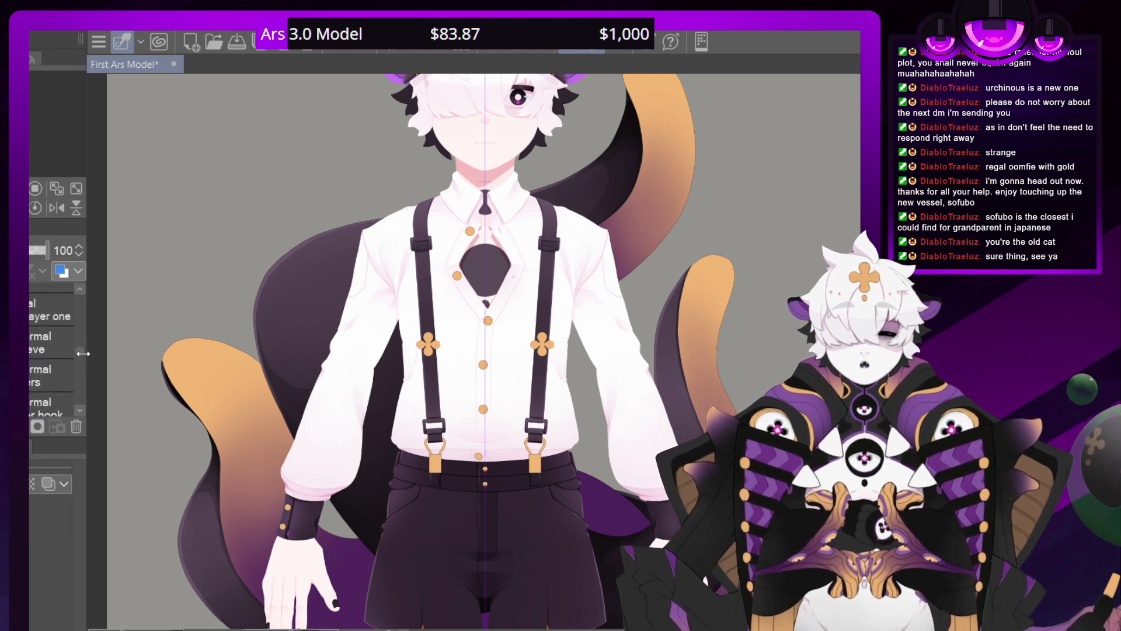
{"action": "left_click_drag", "start_coordinate": [80, 351], "coordinate": [78, 332]}
{"action": "left_click", "coordinate": [30, 346]}
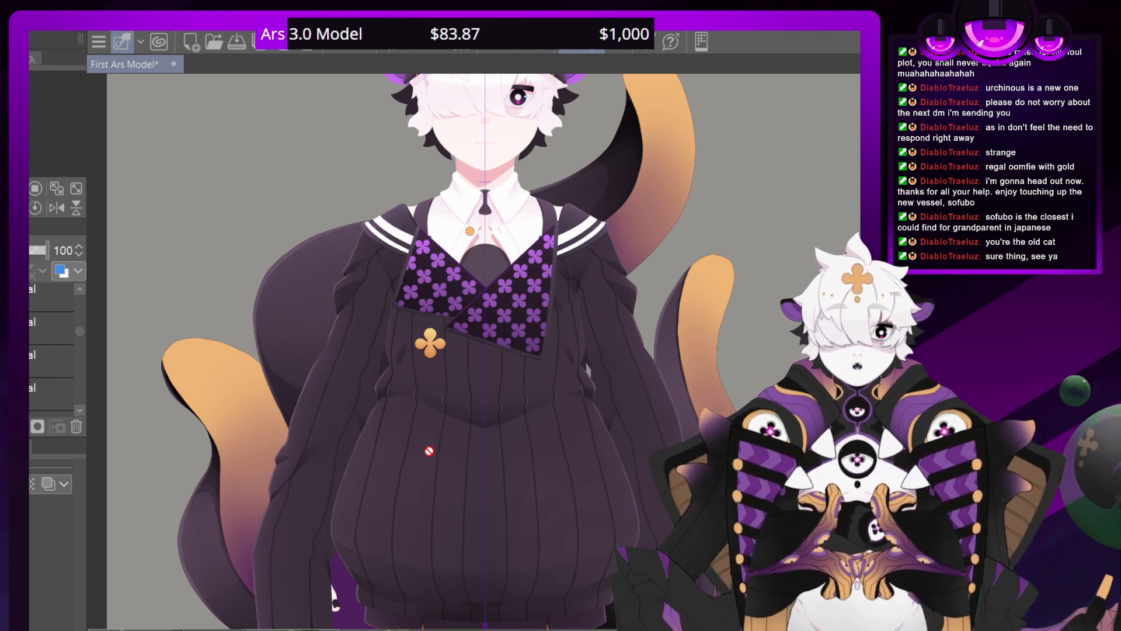
Examine the layered sweater outfit from the hat and scarf down to the shorts slits and leg straps
{"action": "left_click_drag", "start_coordinate": [429, 451], "coordinate": [381, 570]}
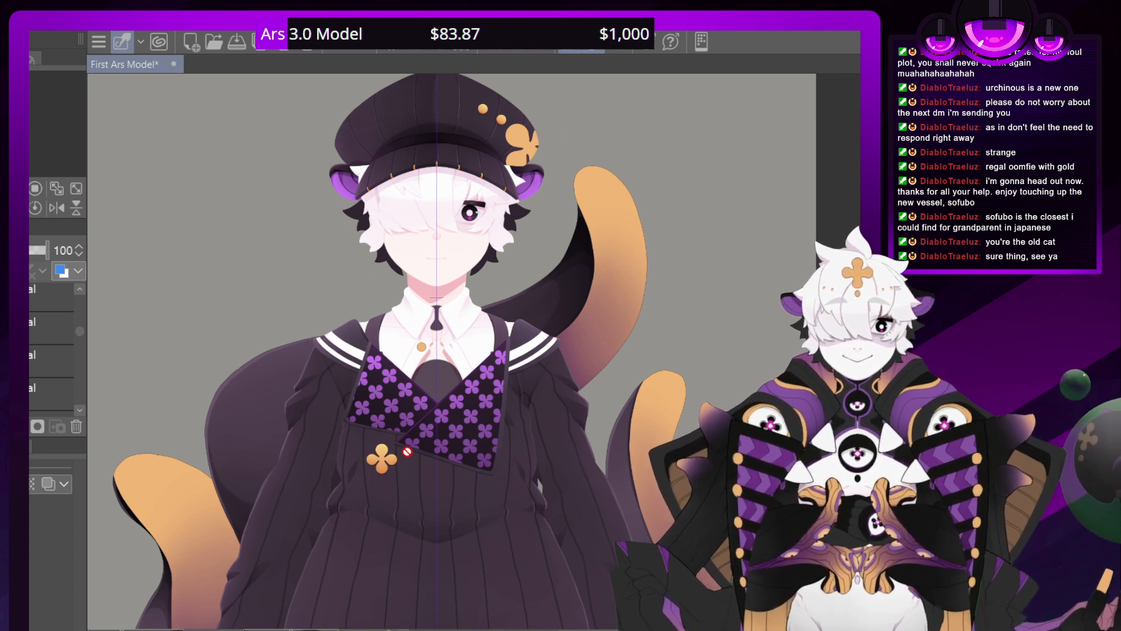
{"action": "left_click_drag", "start_coordinate": [455, 548], "coordinate": [359, 101]}
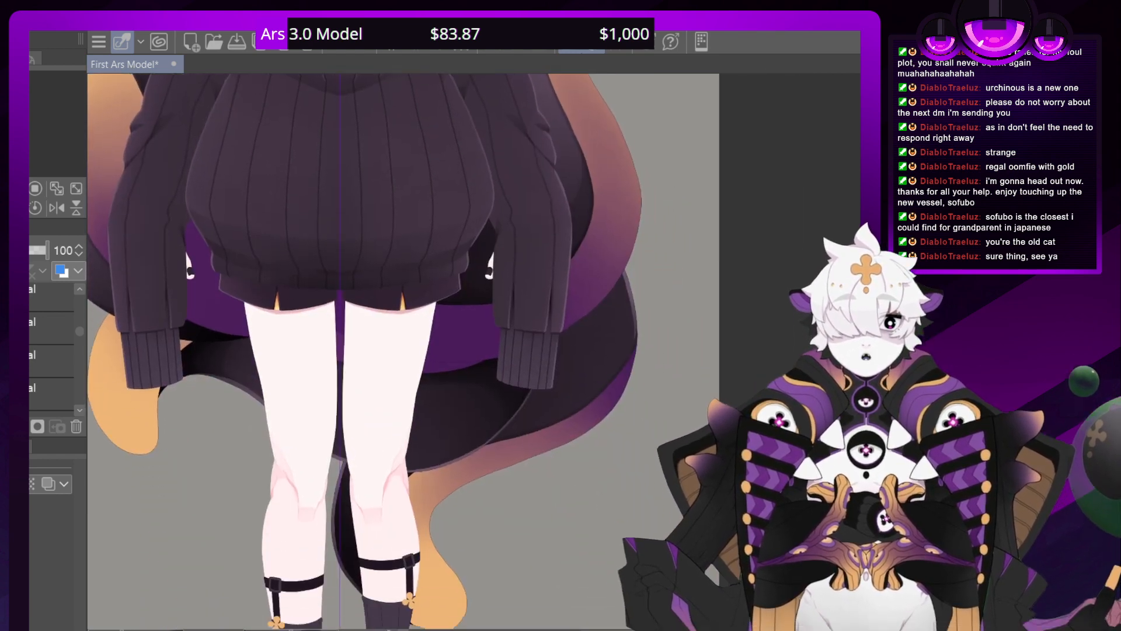
{"action": "left_click_drag", "start_coordinate": [385, 444], "coordinate": [456, 570]}
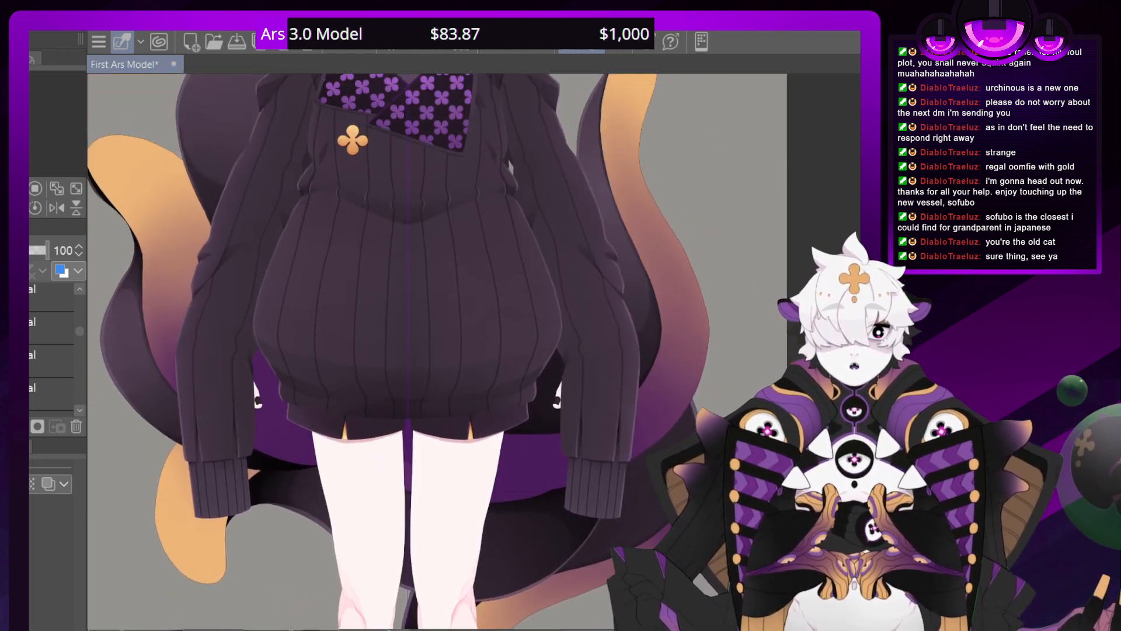
{"action": "left_click_drag", "start_coordinate": [420, 234], "coordinate": [498, 629]}
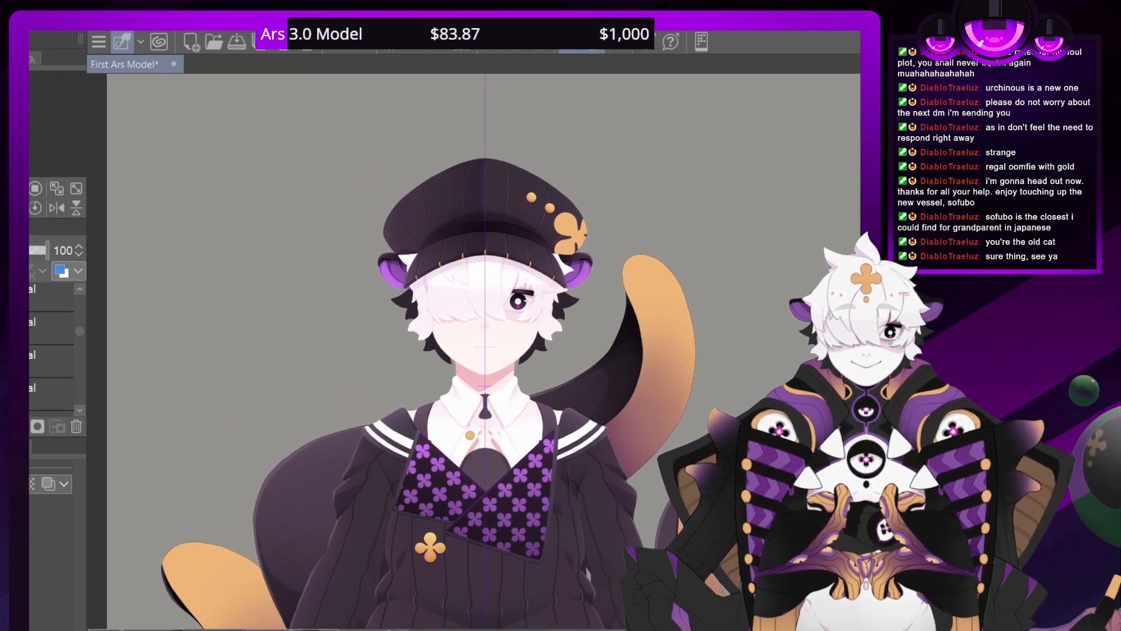
{"action": "left_click_drag", "start_coordinate": [484, 386], "coordinate": [475, 395]}
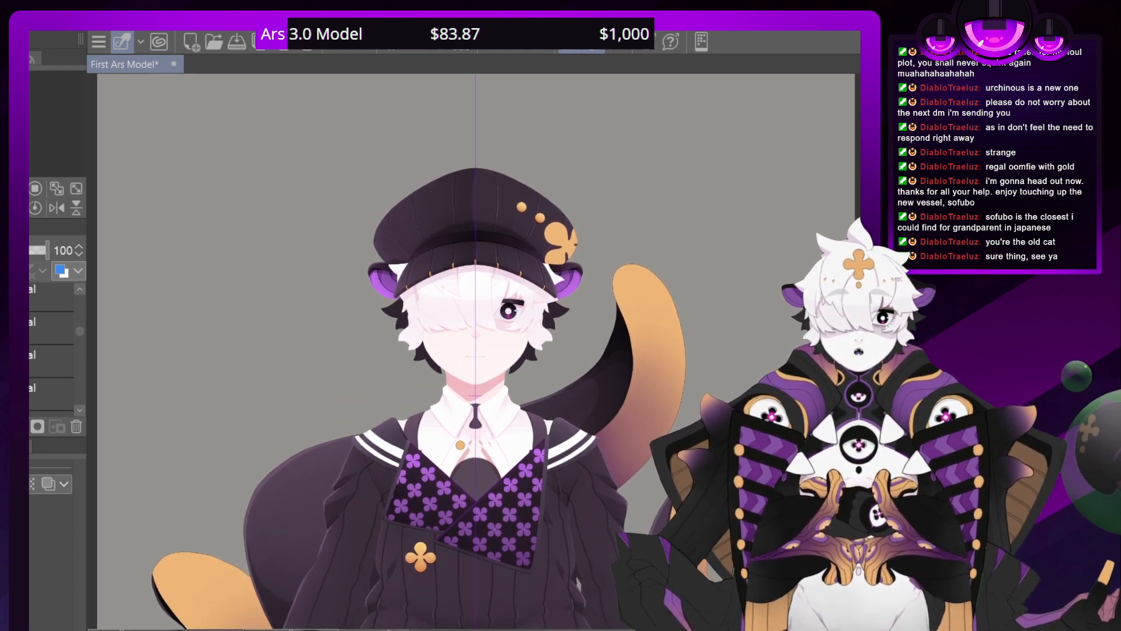